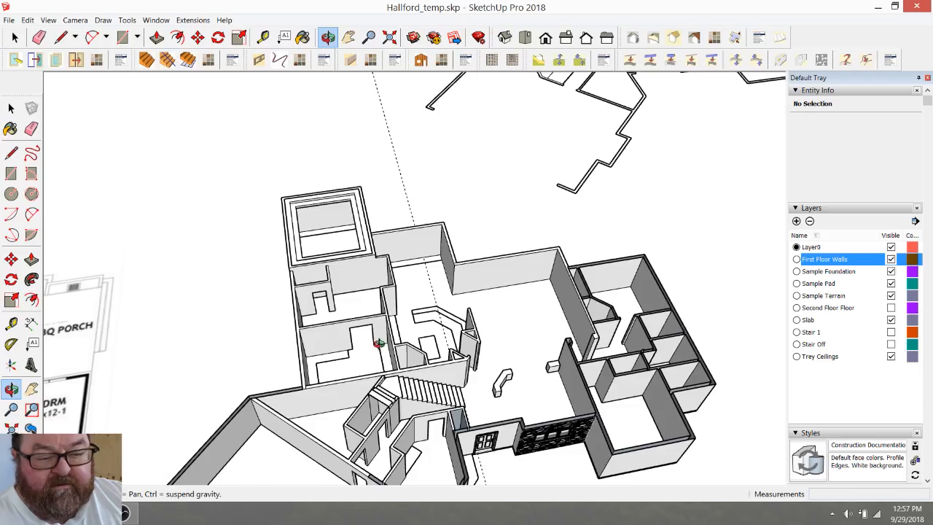
scroll(378, 343, "down", 6)
middle_click_drag(404, 406, 404, 422)
scroll(461, 324, "up", 3)
scroll(495, 240, "down", 4)
scroll(422, 400, "up", 5)
scroll(425, 450, "down", 1)
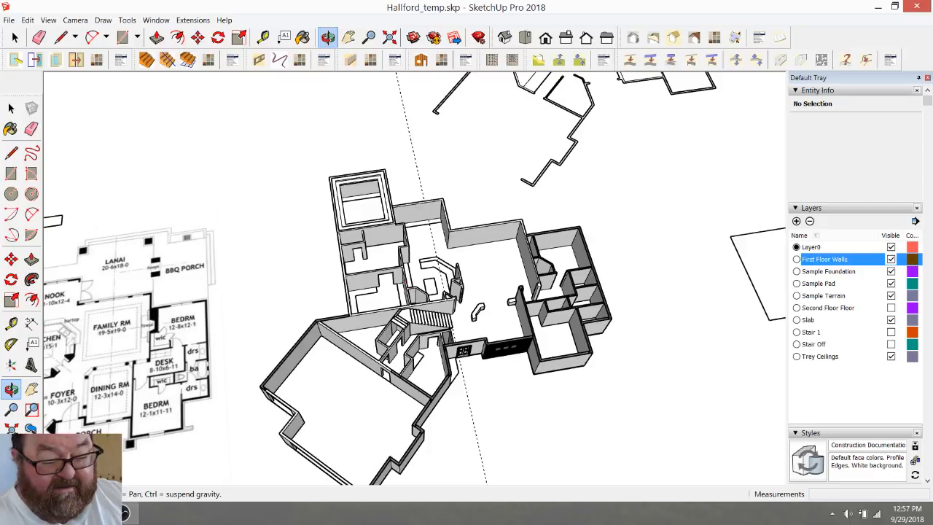
left_click(125, 513)
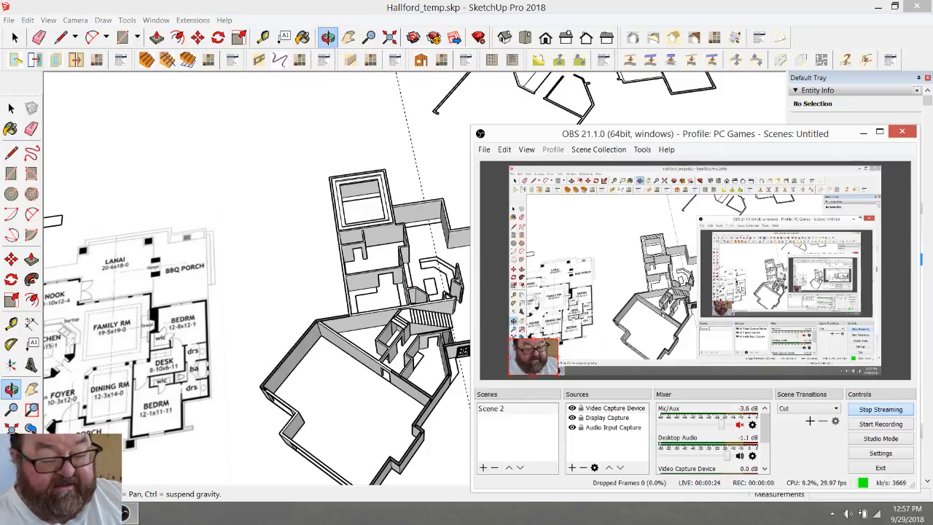
mouse_move(86, 513)
left_click(284, 285)
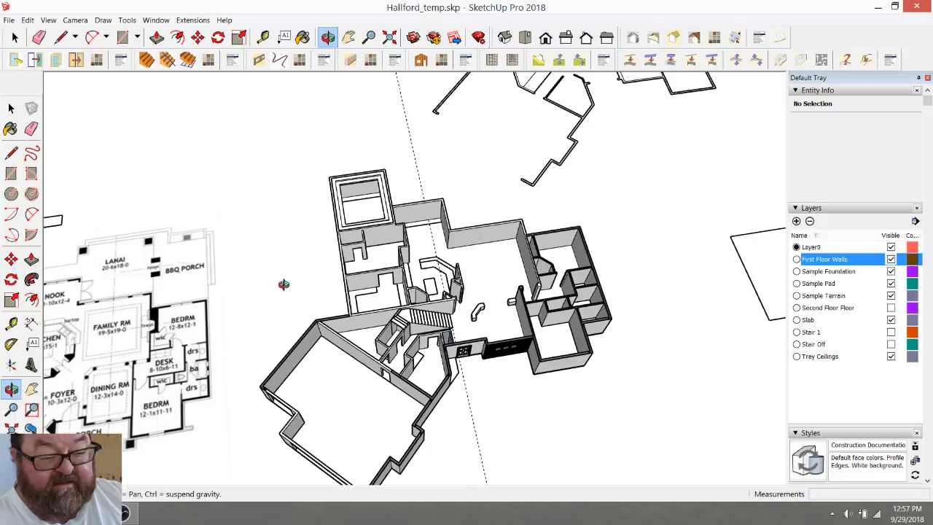
Step: Examine the house's first-floor walls, staircase and rooms from several angles
scroll(460, 303, "up", 4)
middle_click_drag(391, 328, 392, 280)
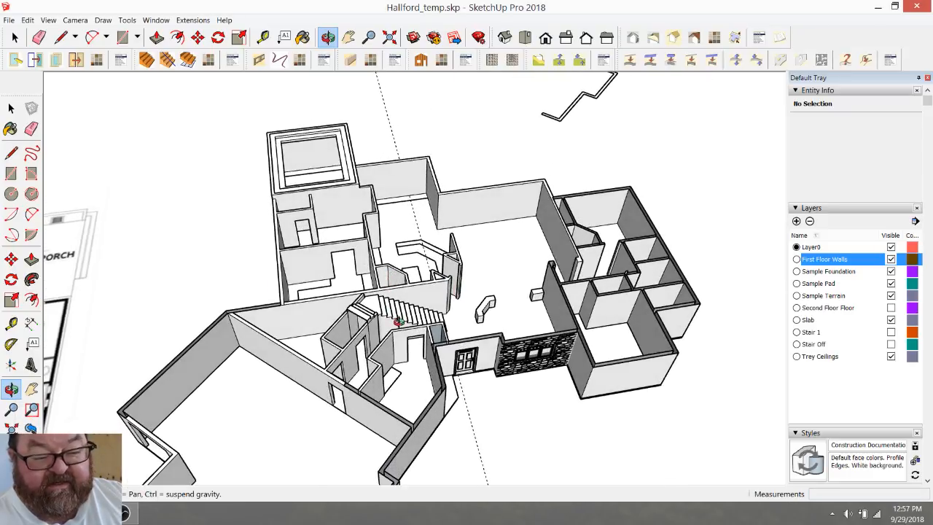
scroll(398, 321, "up", 2)
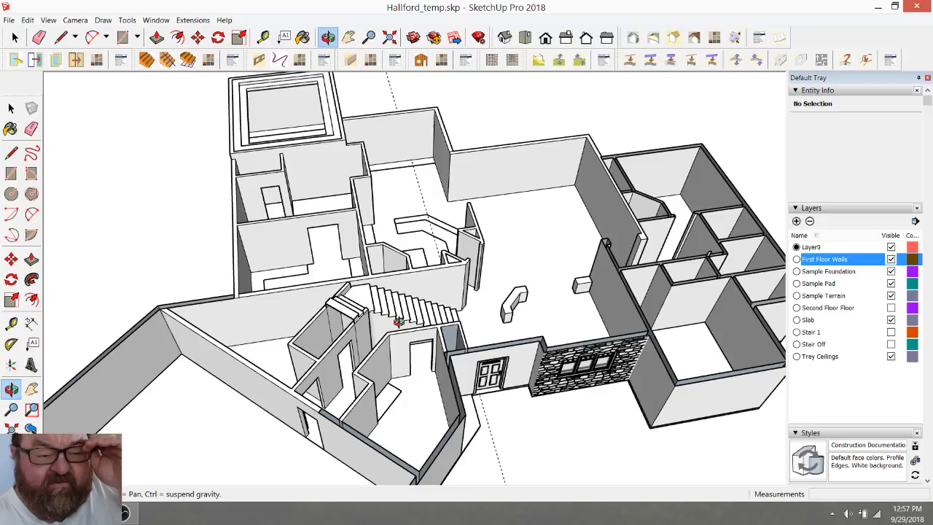
scroll(398, 321, "down", 4)
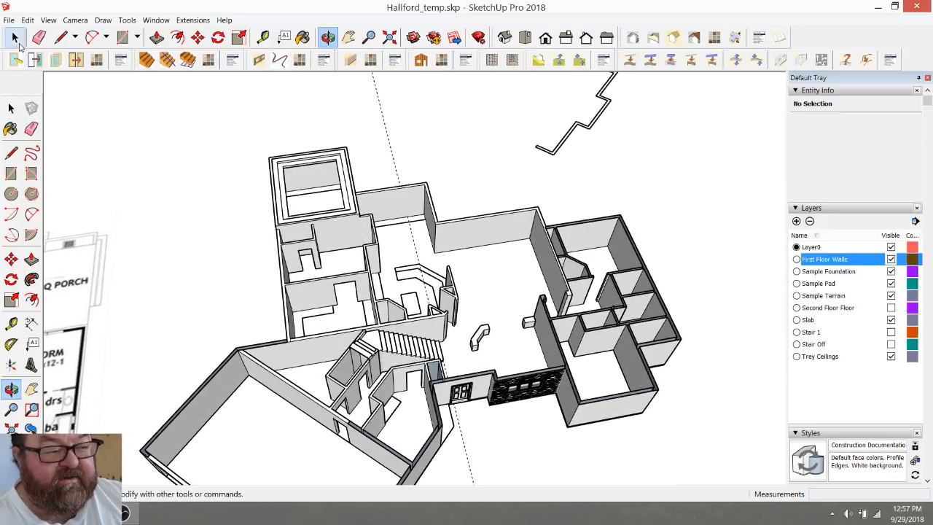
left_click(17, 41)
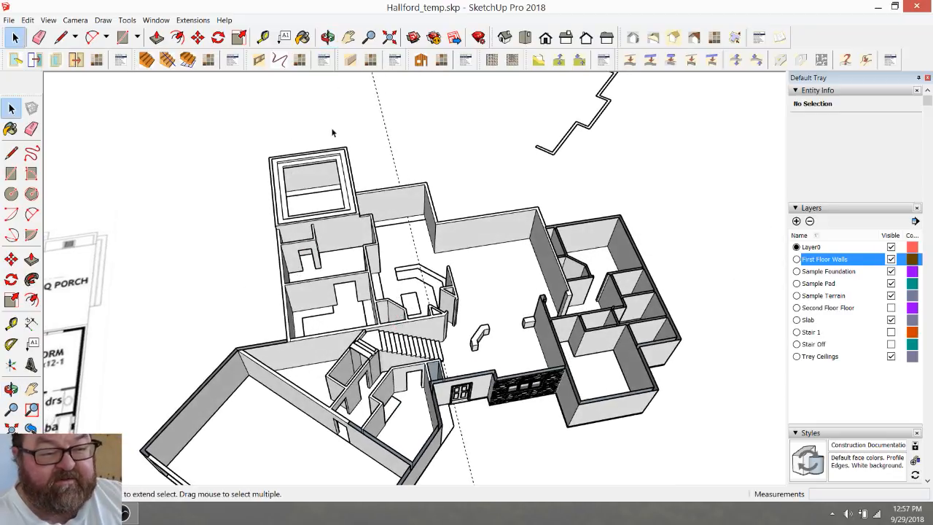
left_click(387, 147)
scroll(368, 175, "down", 2)
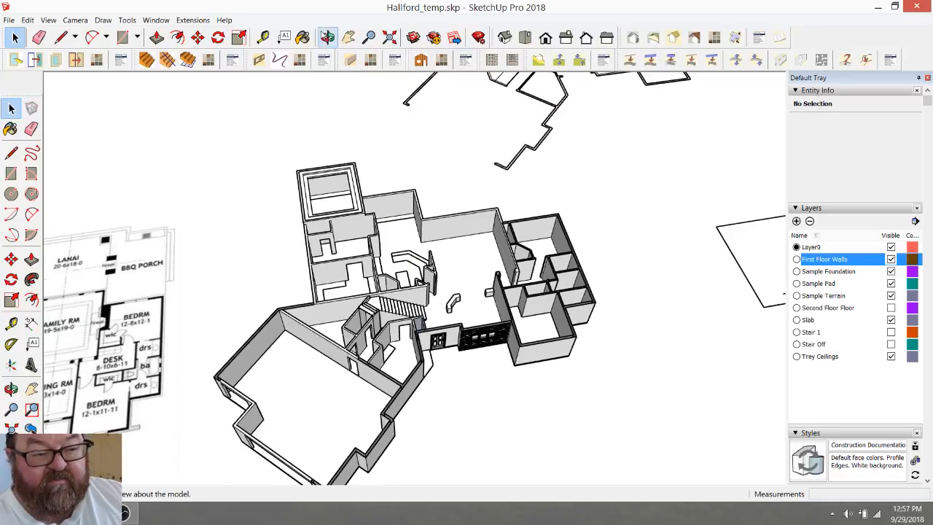
left_click(327, 36)
mouse_move(328, 261)
left_mouse_down()
mouse_move(271, 211)
mouse_move(327, 255)
left_mouse_up()
scroll(324, 175, "up", 4)
left_click_drag(317, 162, 296, 369)
scroll(299, 241, "down", 3)
scroll(335, 273, "down", 4)
left_click_drag(336, 273, 283, 452)
scroll(274, 325, "up", 5)
scroll(274, 325, "up", 2)
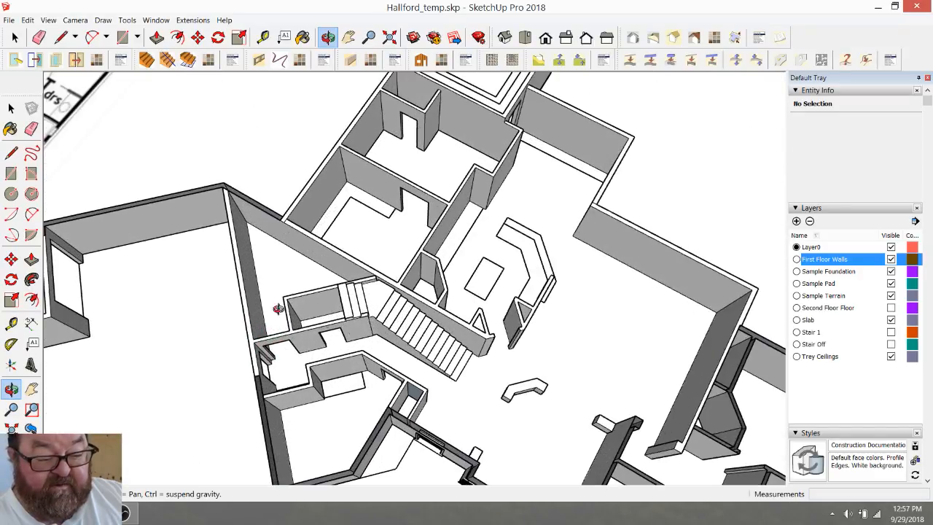
left_click_drag(349, 368, 371, 274)
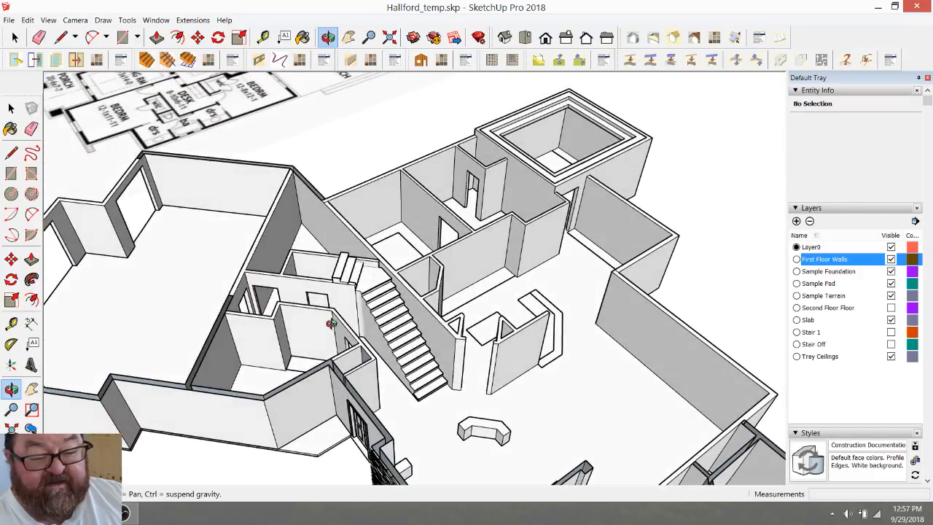
middle_click_drag(337, 319, 401, 310)
scroll(317, 336, "down", 3)
middle_click_drag(316, 338, 379, 369)
scroll(303, 318, "down", 1)
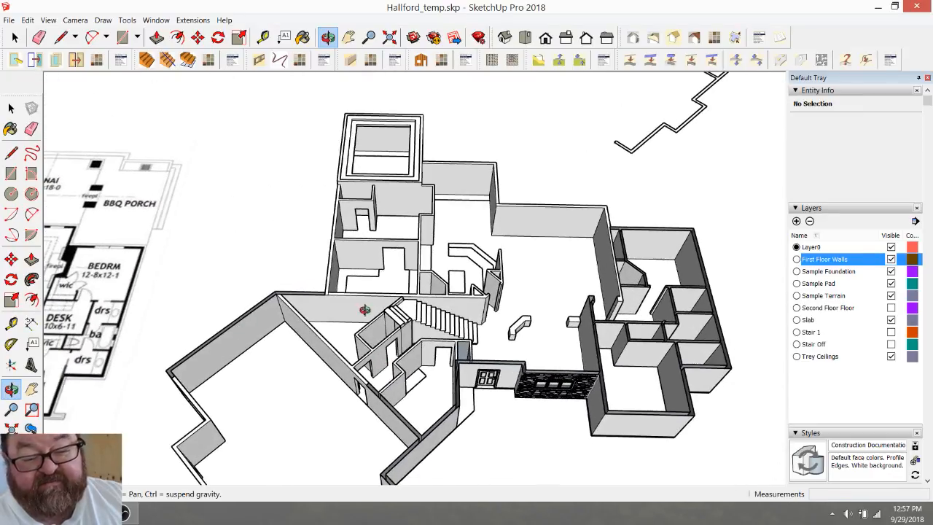
left_click_drag(394, 307, 436, 318)
scroll(308, 362, "down", 2)
left_click_drag(320, 353, 421, 355)
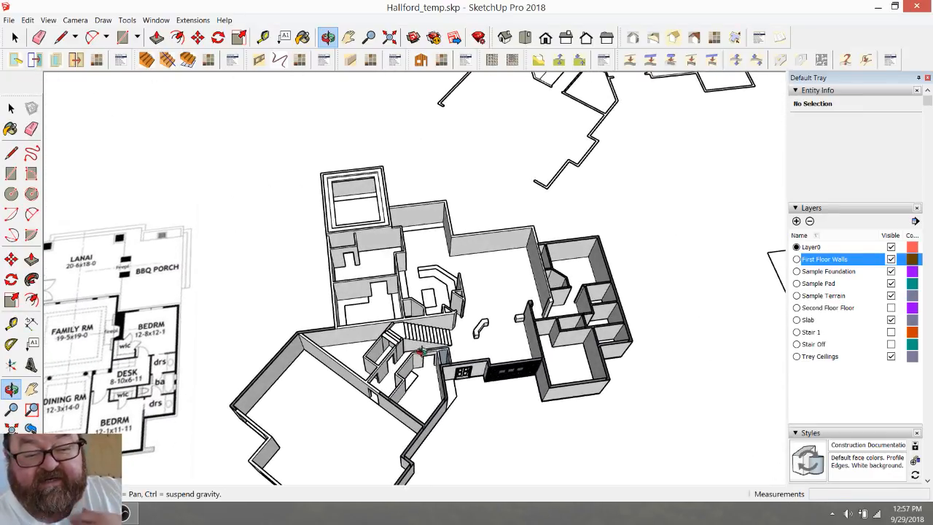
scroll(440, 337, "up", 2)
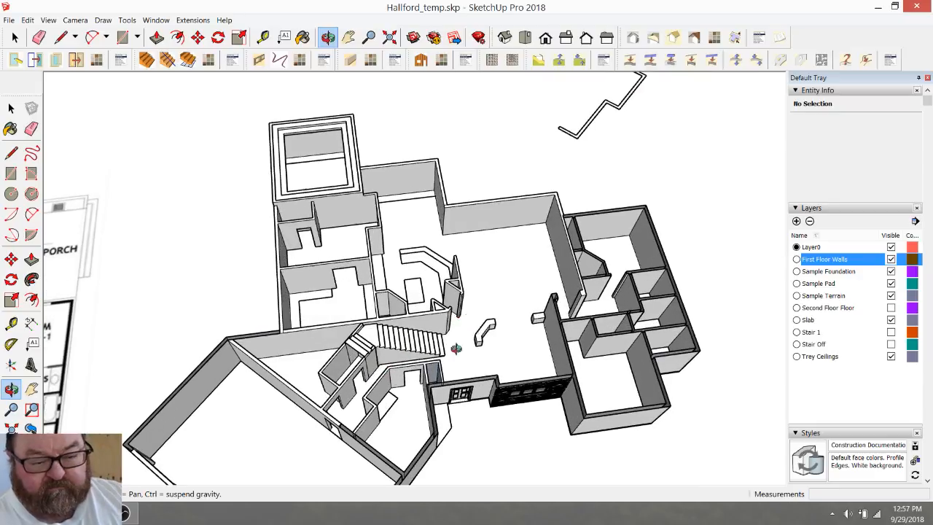
Step: Open the slab group at the front entry for editing
left_click_drag(395, 344, 392, 336)
scroll(345, 412, "down", 2)
scroll(379, 307, "up", 1)
left_click_drag(396, 292, 453, 262)
scroll(454, 262, "down", 2)
scroll(334, 340, "up", 5)
left_click_drag(358, 344, 277, 302)
scroll(277, 302, "up", 2)
left_click(10, 108)
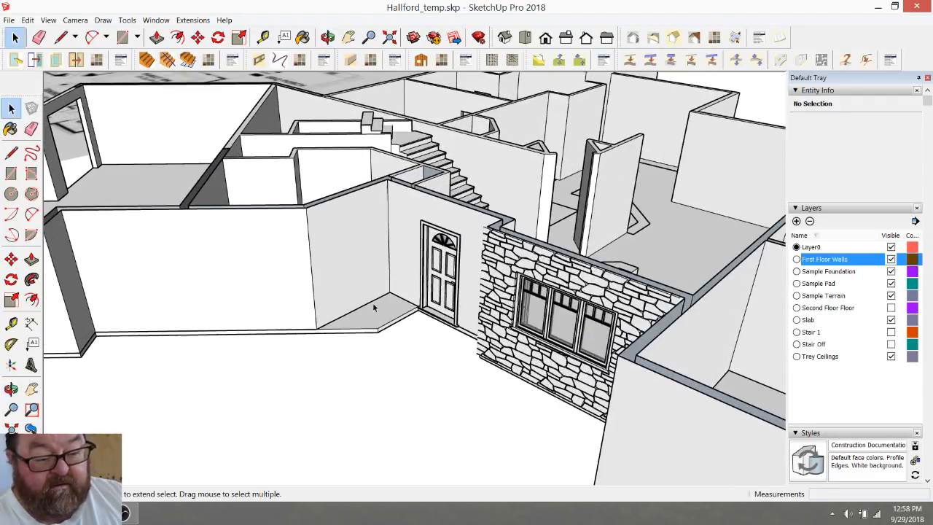
left_click(387, 318)
right_click(384, 318)
left_click(397, 353)
double_click(378, 323)
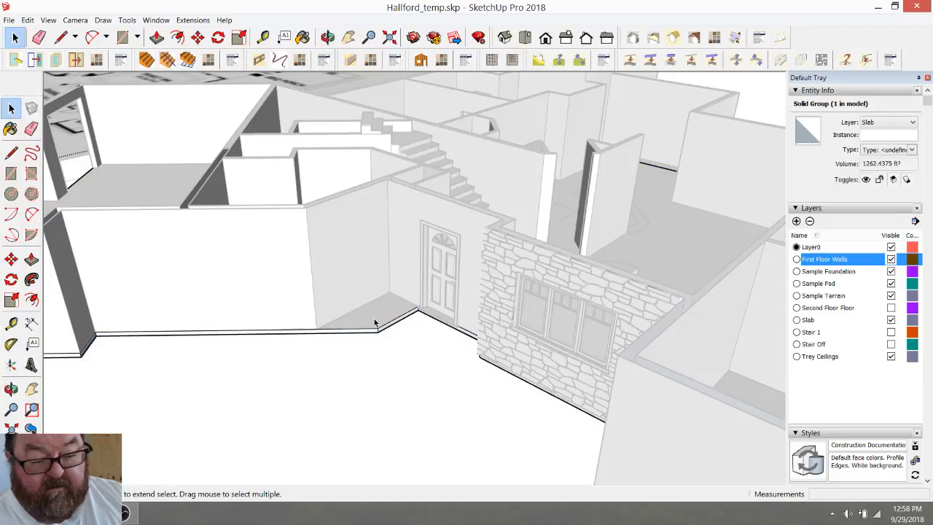
Step: Draw a line about 7' 1 7/16" long on the slab's top face along the entry wall base, from outer to inner corner
scroll(344, 327, "up", 4)
left_click(64, 41)
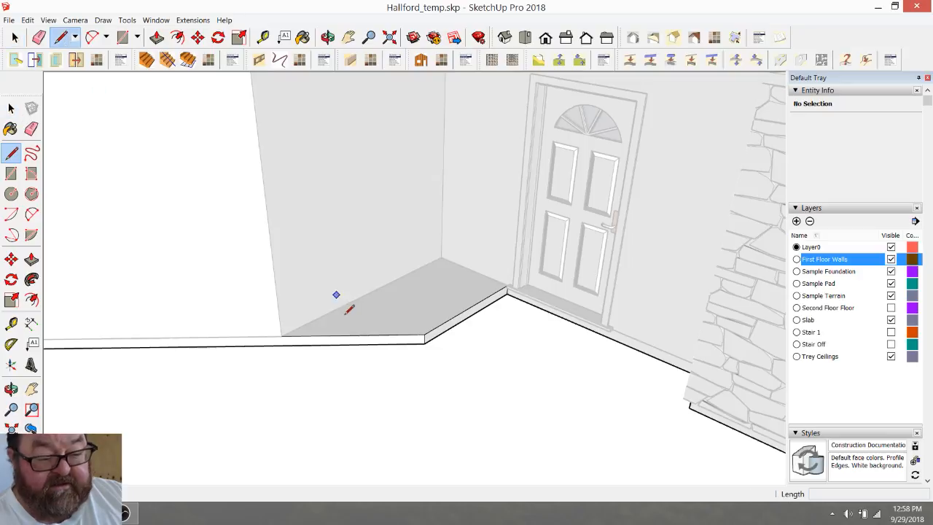
left_click(282, 335)
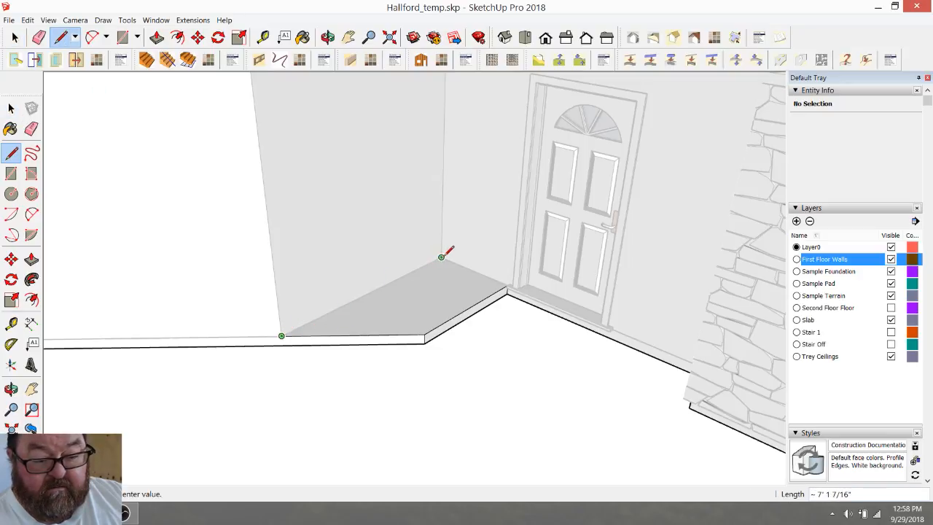
scroll(429, 320, "down", 6)
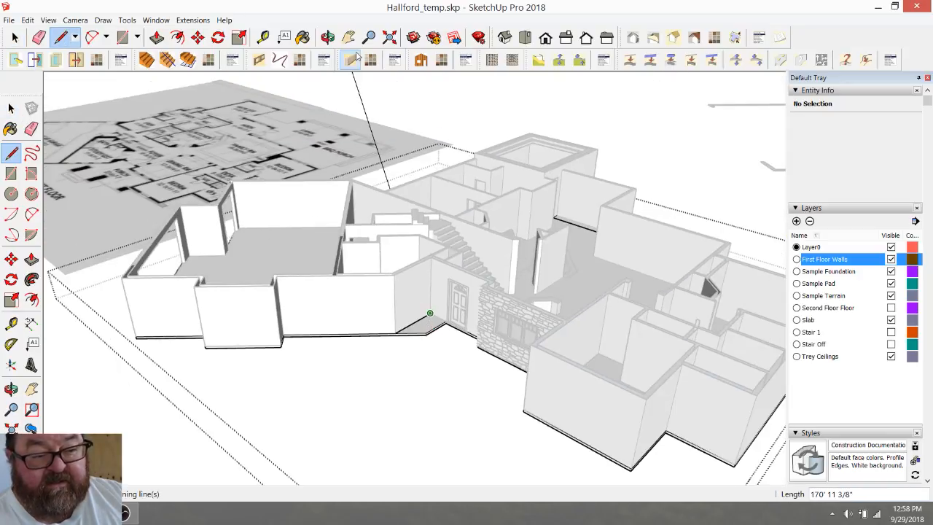
Step: Examine the layout around the opened slab group, including the floor plans and the separate foundation pad
left_click(332, 37)
scroll(323, 266, "down", 8)
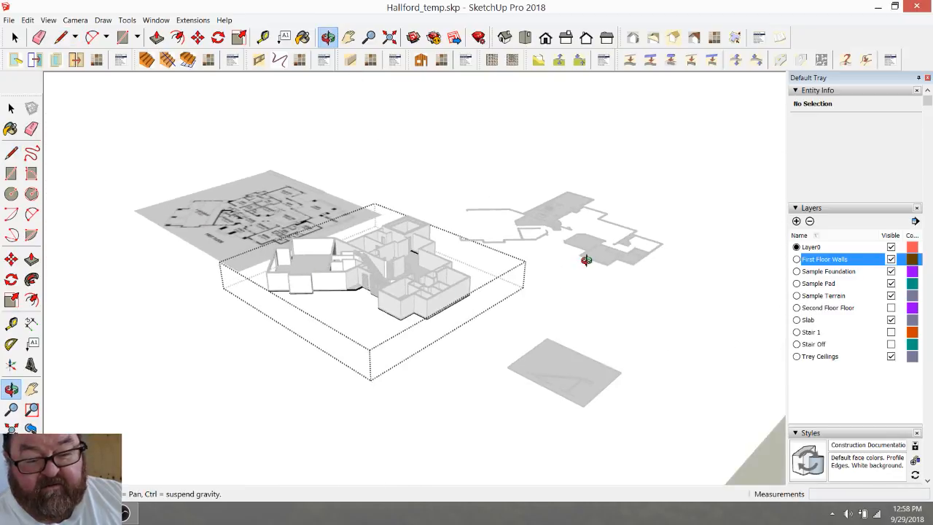
left_click_drag(591, 231, 599, 273)
scroll(411, 261, "down", 3)
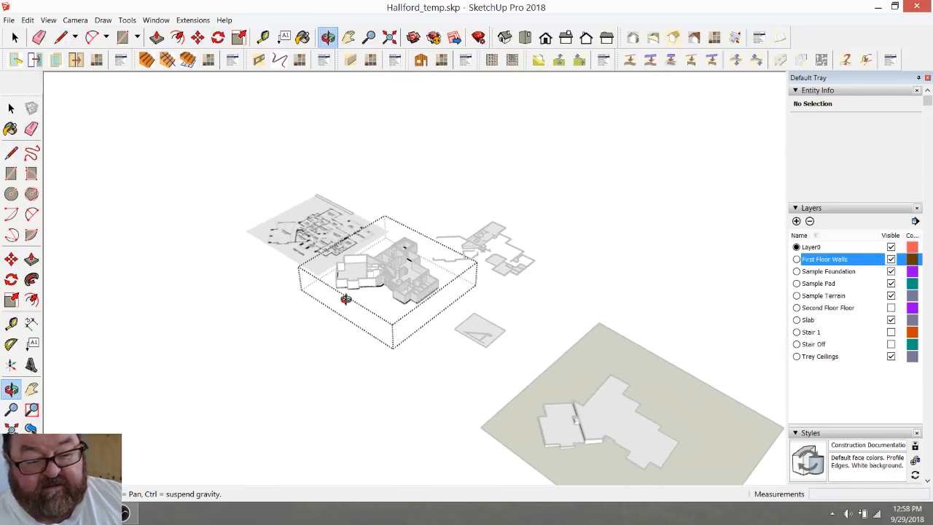
scroll(377, 283, "up", 1)
scroll(409, 280, "down", 2)
left_click_drag(385, 277, 449, 312)
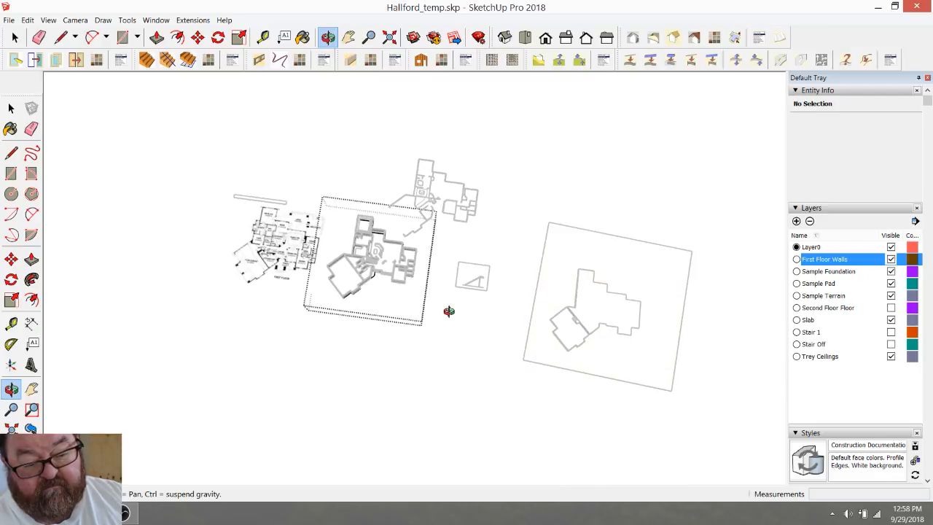
scroll(437, 306, "up", 8)
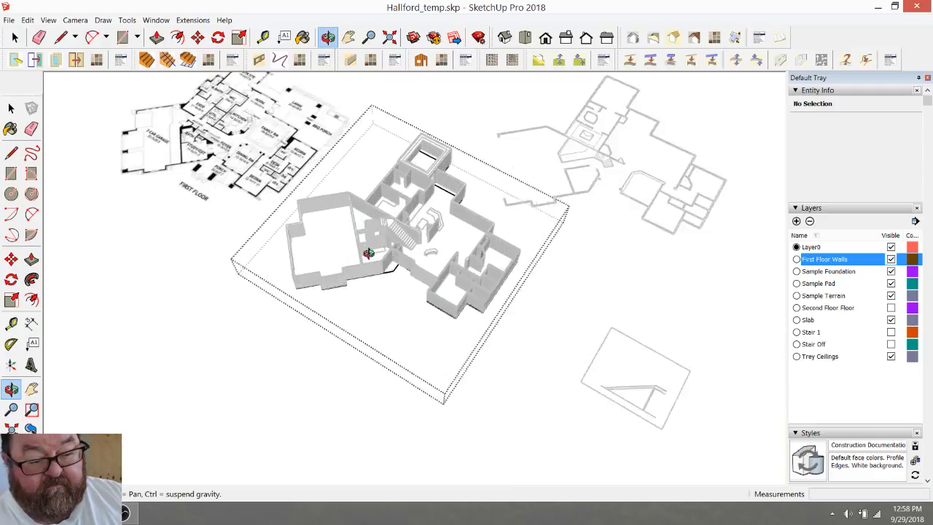
scroll(398, 260, "up", 8)
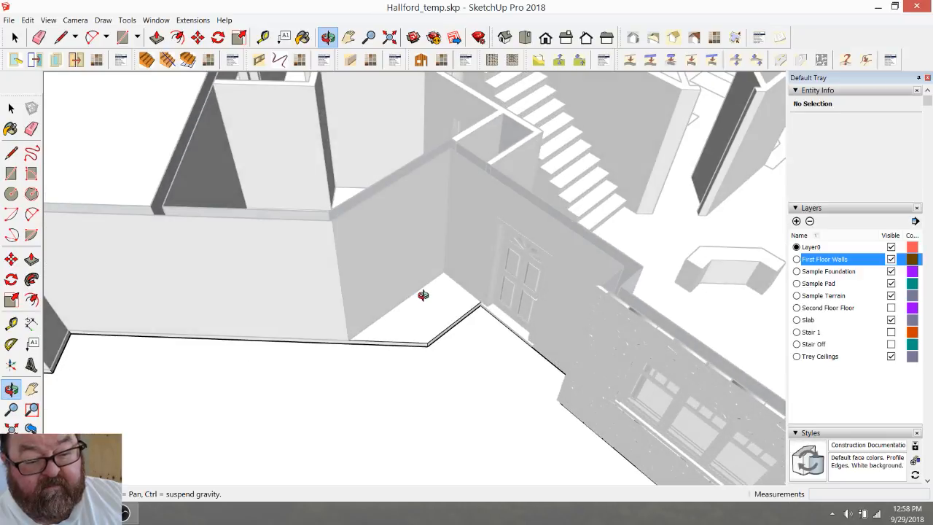
Step: Try to push/pull the slab area that projects outside the walls beside the front door
left_click(157, 38)
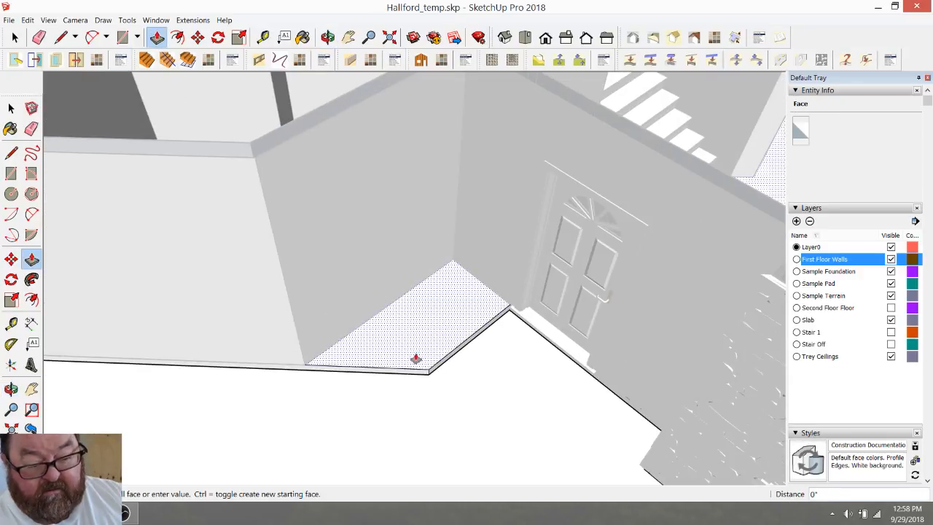
left_click(389, 366)
left_click(391, 368)
scroll(382, 374, "up", 5)
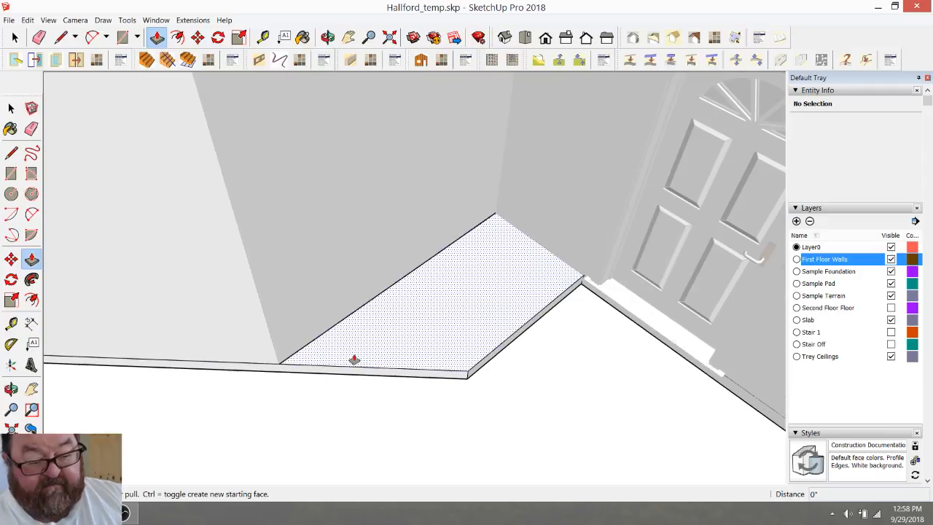
Step: Draw a 4" vertical line down the slab's side from the outer wall corner at the entry
left_click(328, 37)
left_click_drag(393, 124, 403, 215)
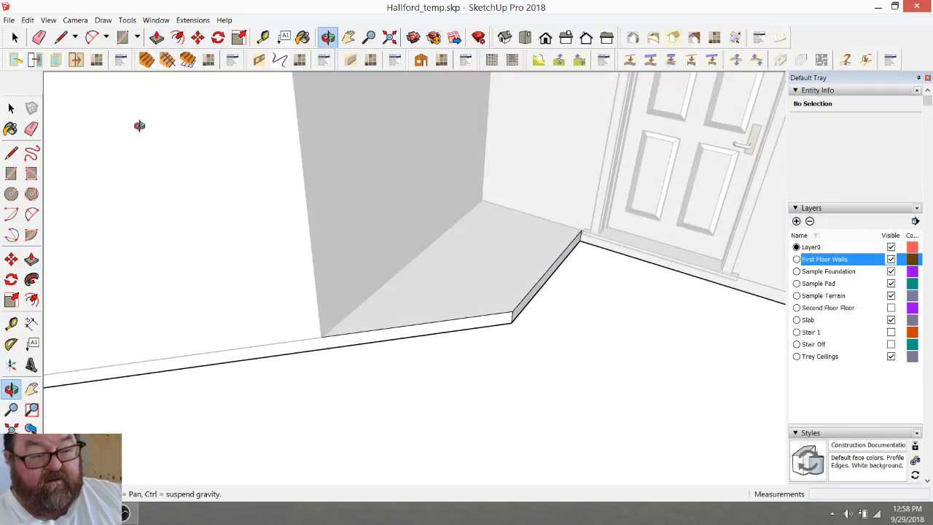
left_click(60, 38)
left_click(321, 336)
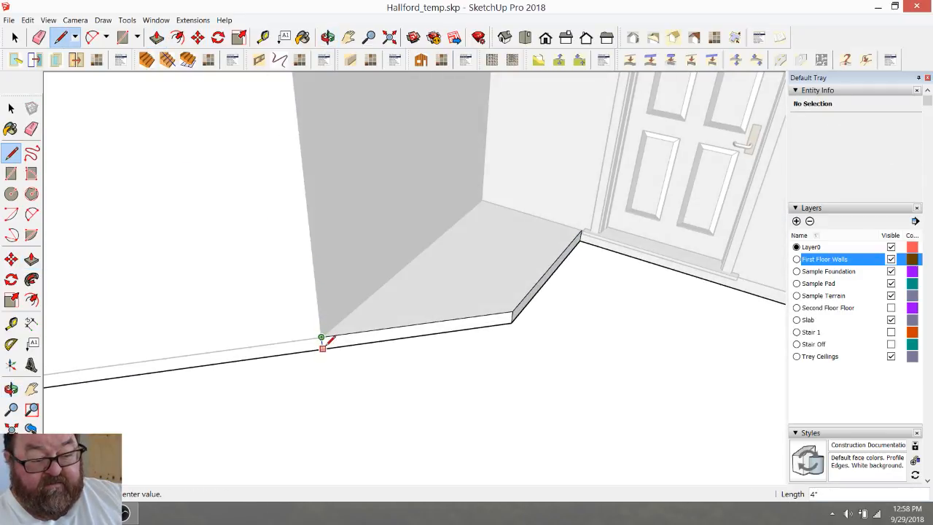
left_click(156, 37)
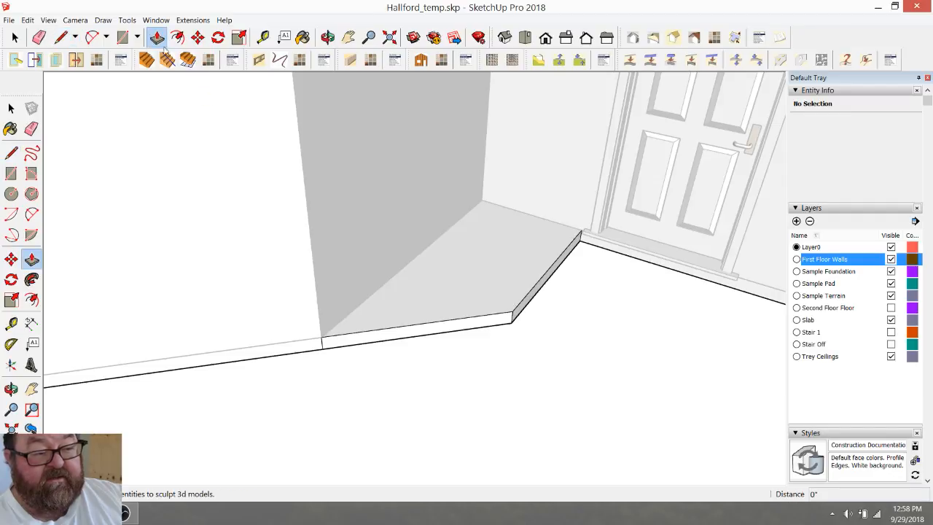
left_click(428, 287)
key("Escape")
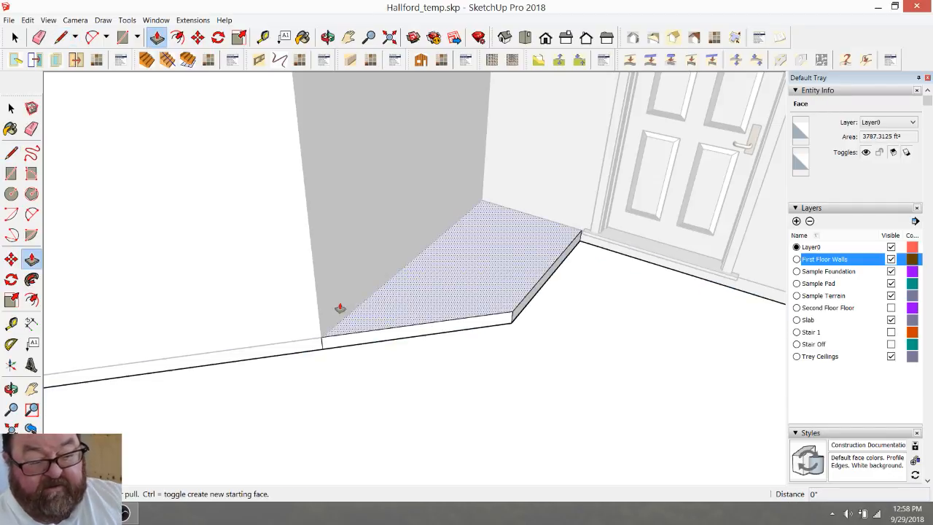
Step: Close off the projecting entry area along the wall bases and push it down 4" to remove it from the slab
key("l")
left_click(322, 336)
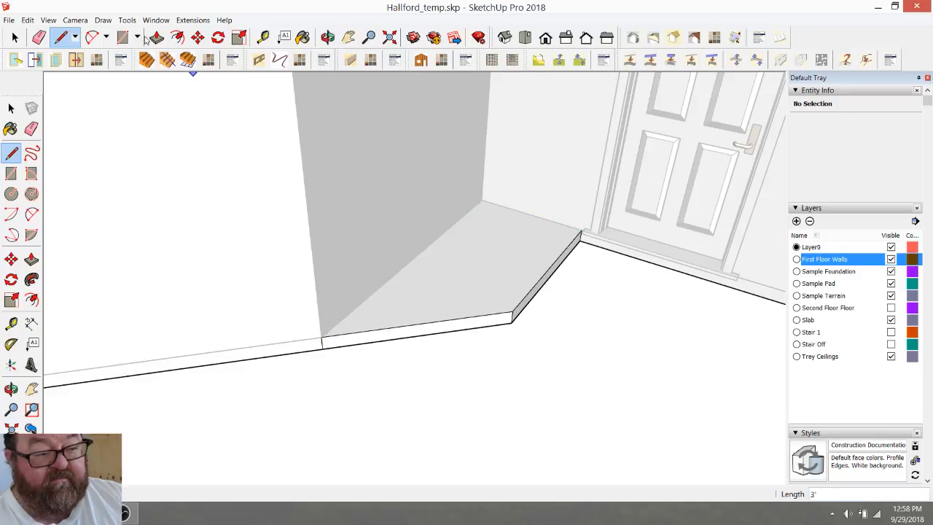
key("p")
left_click(449, 316)
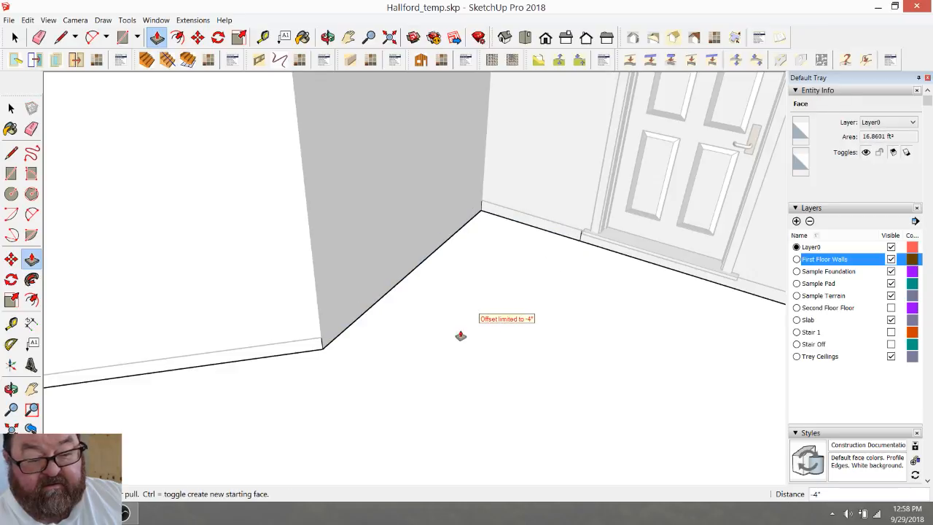
scroll(280, 375, "down", 1)
scroll(517, 271, "up", 8)
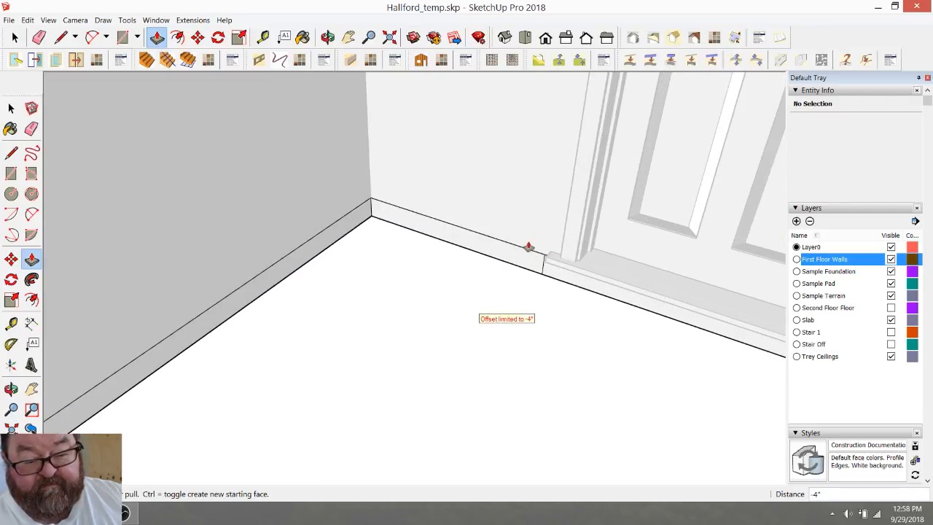
Step: Erase the leftover vertical edge on the slab's side beside the front door
left_click(34, 40)
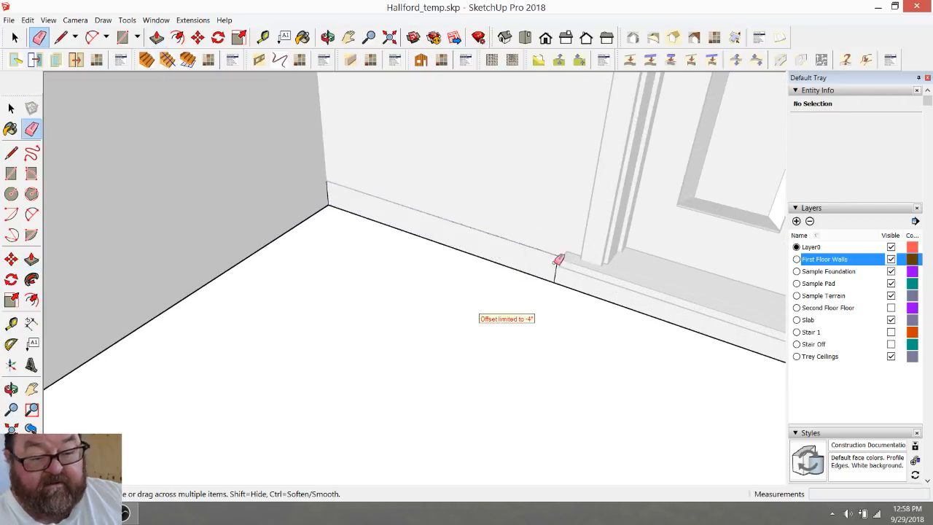
scroll(514, 289, "down", 5)
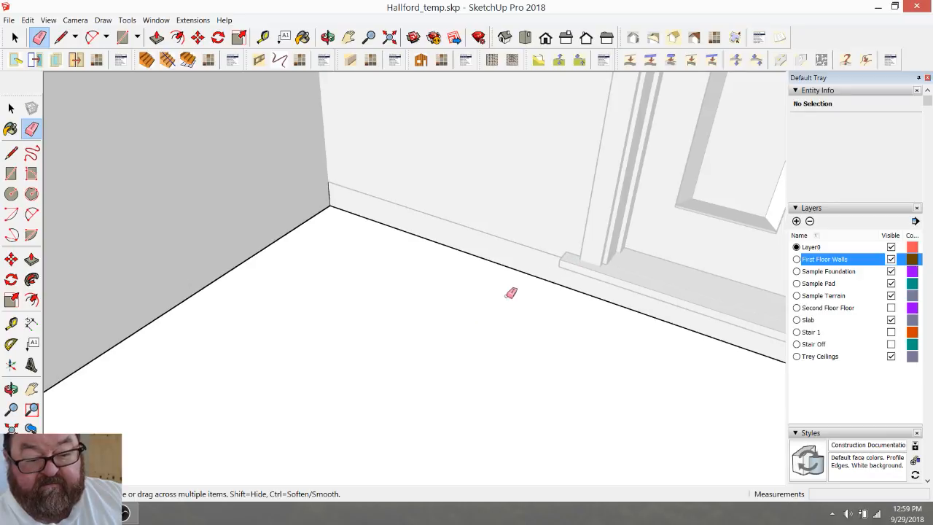
scroll(587, 285, "down", 6)
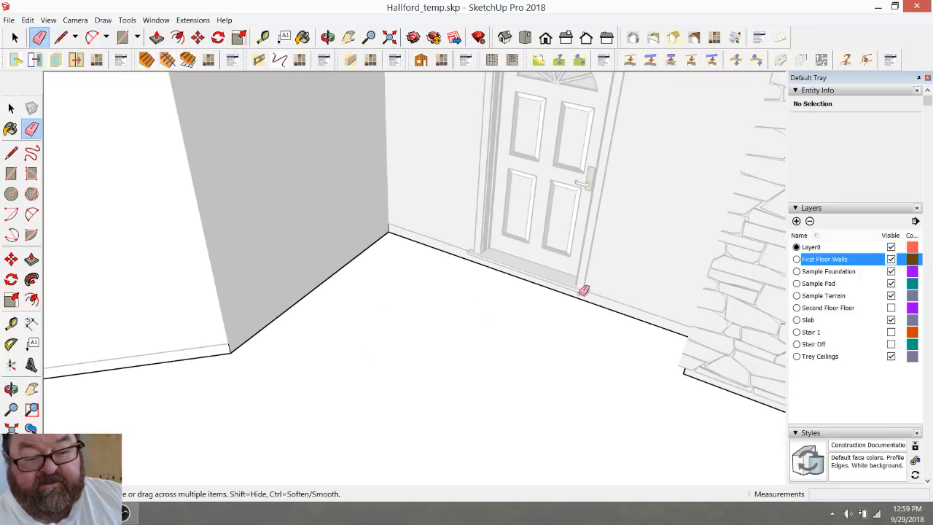
Step: Push/pull the recessed rear slab edges outward 2' to meet the outer wall faces, and close the slab for editing
left_click(327, 37)
mouse_move(569, 183)
left_mouse_down()
mouse_move(600, 198)
mouse_move(296, 260)
mouse_move(337, 236)
mouse_move(365, 183)
left_mouse_up()
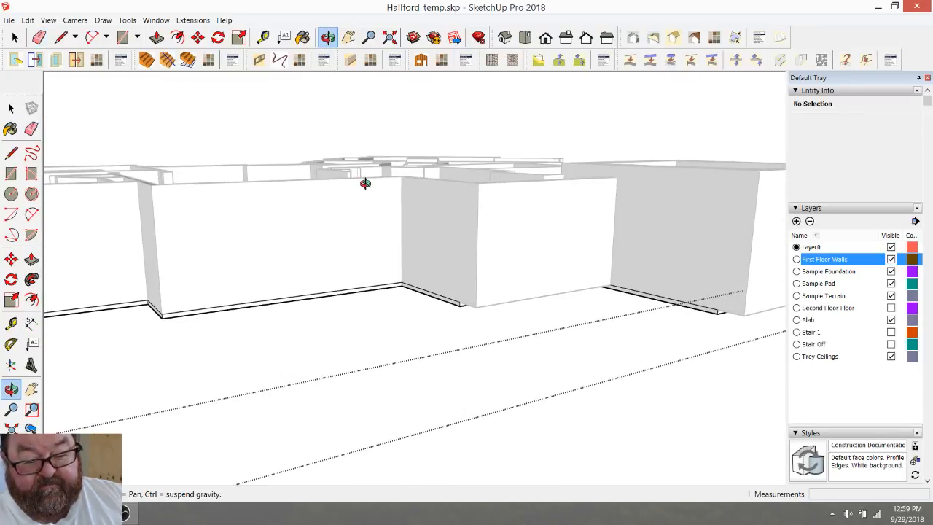
scroll(519, 256, "up", 3)
left_click_drag(488, 240, 367, 210)
scroll(367, 210, "down", 2)
left_click_drag(459, 210, 344, 134)
left_click(160, 37)
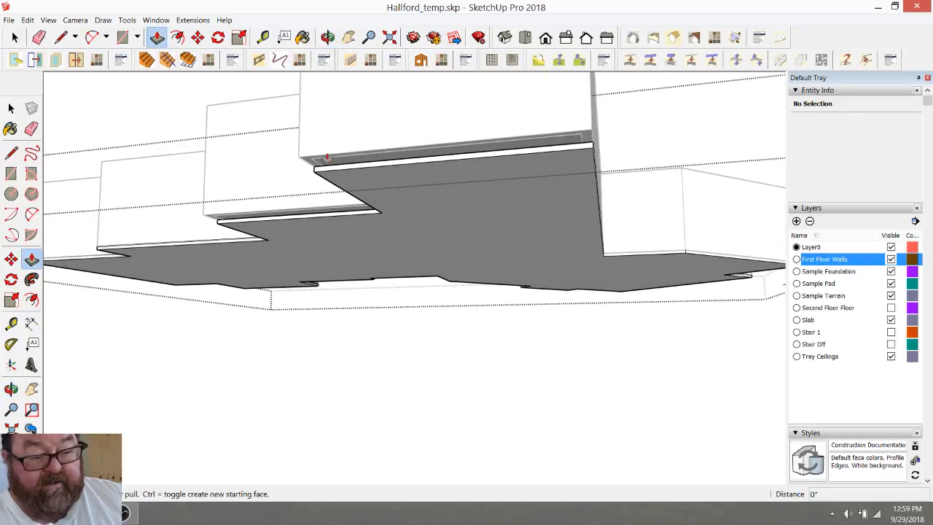
left_click(335, 171)
left_click(353, 155)
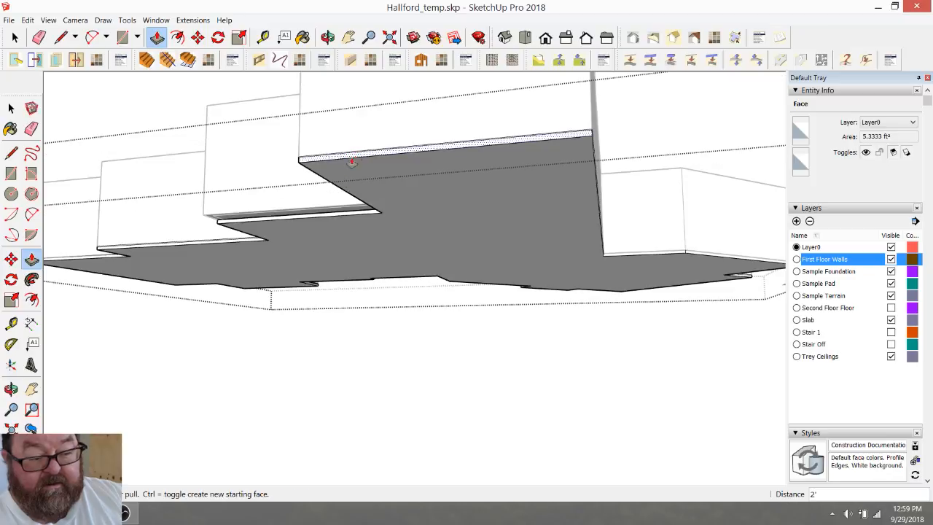
left_click(295, 209)
left_click(328, 37)
left_click_drag(476, 179, 90, 105)
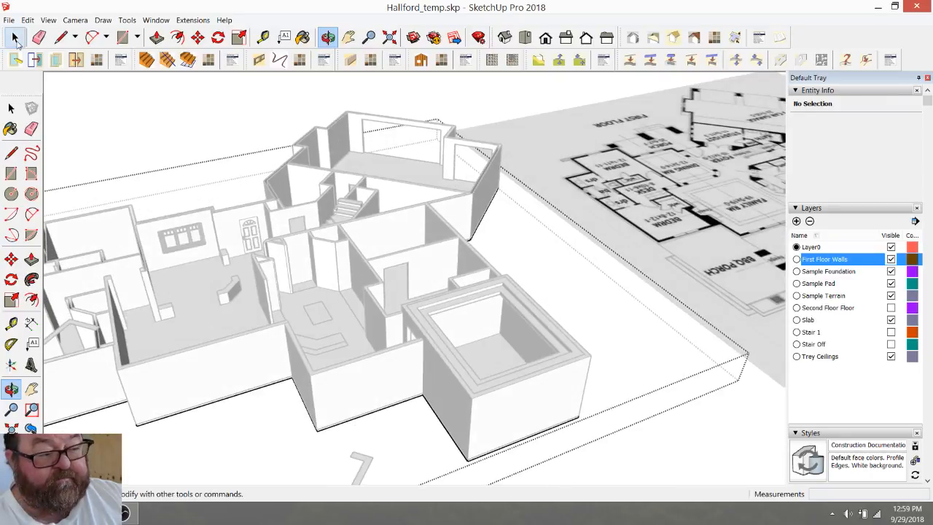
left_click(15, 39)
Step: Examine the first-floor layout from the rear, including the tray ceiling from inside its room
left_click(327, 37)
left_click_drag(437, 306, 281, 299)
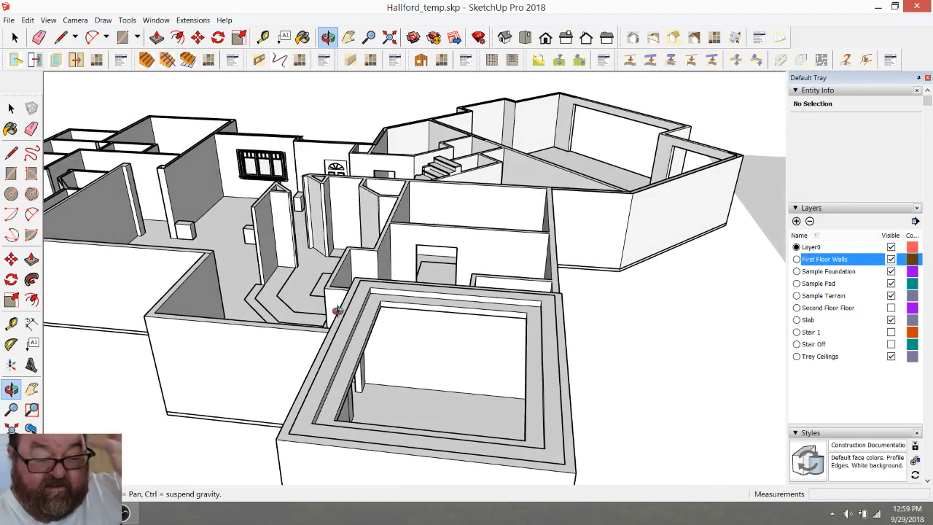
left_click_drag(449, 353, 434, 299)
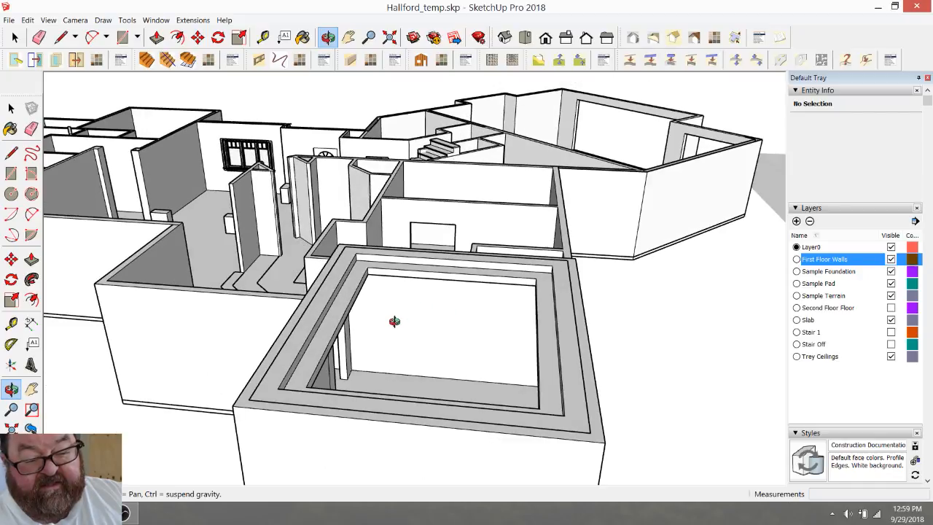
left_click_drag(385, 326, 348, 261)
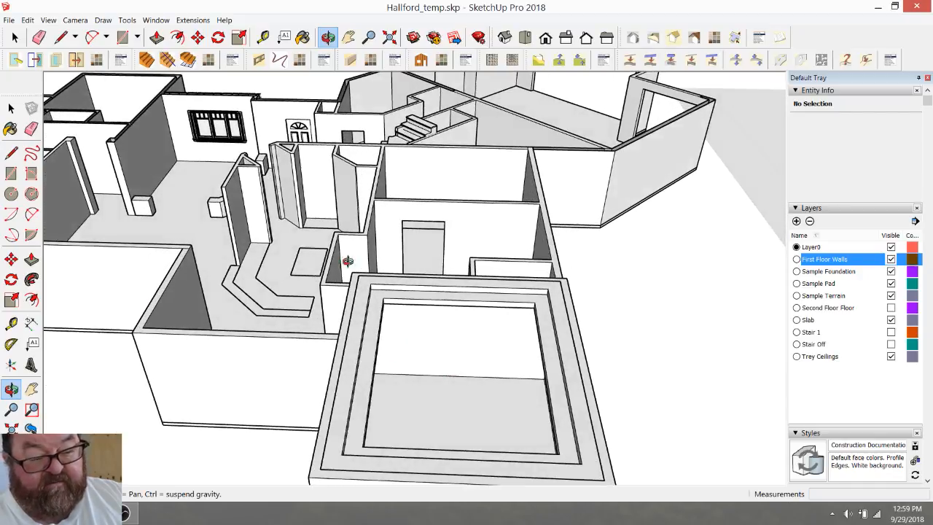
left_click_drag(167, 125, 334, 275)
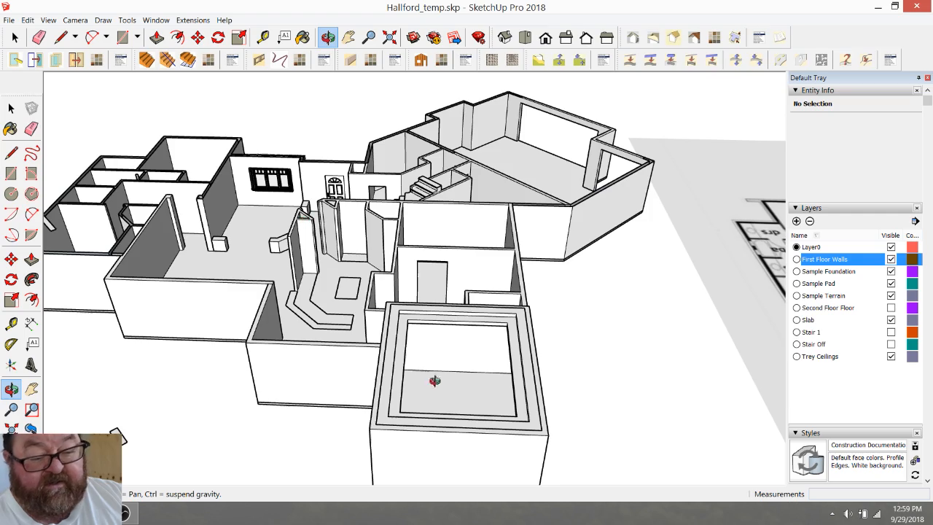
scroll(448, 387, "up", 3)
left_click_drag(428, 383, 332, 171)
scroll(322, 221, "up", 2)
scroll(319, 158, "up", 2)
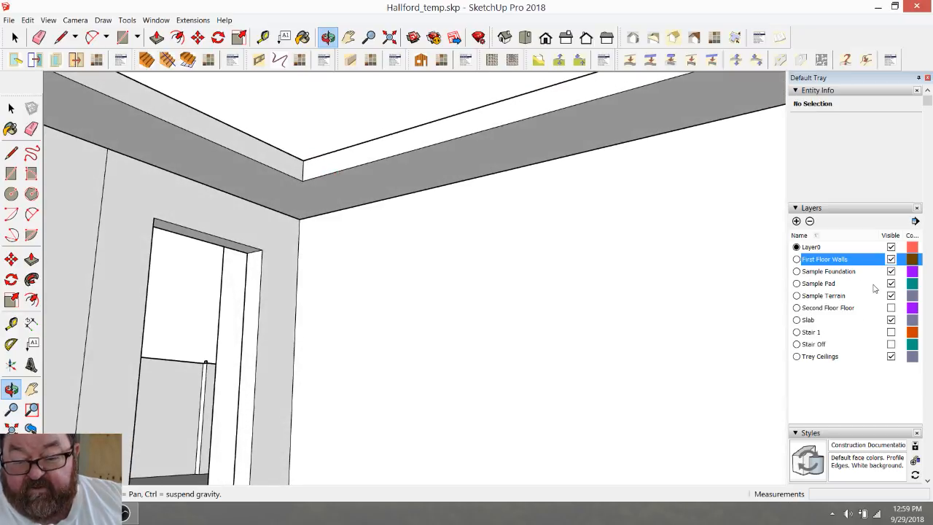
Step: Show the Second Floor Floor layer, examine how the tray ceiling meets the floor above from inside the room, and hide the layer again
left_click(890, 308)
left_click_drag(412, 220, 306, 110)
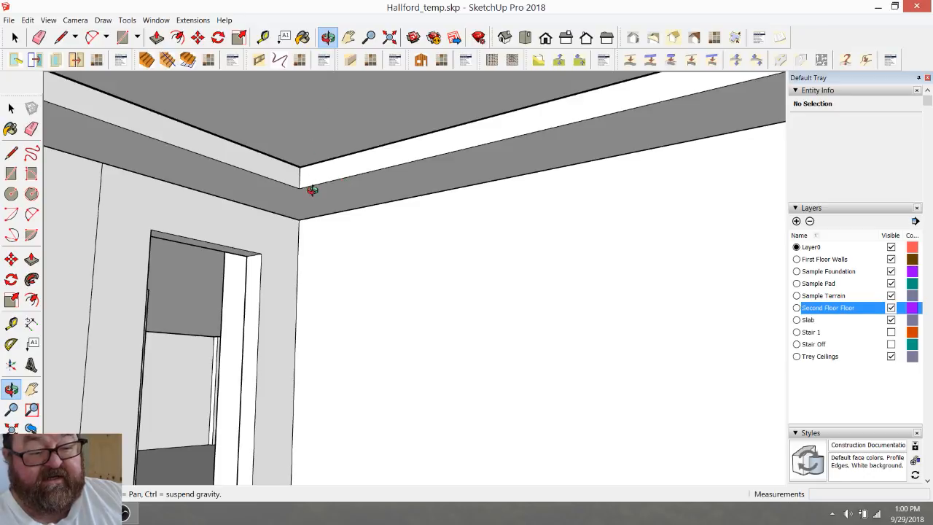
left_click_drag(378, 191, 371, 275)
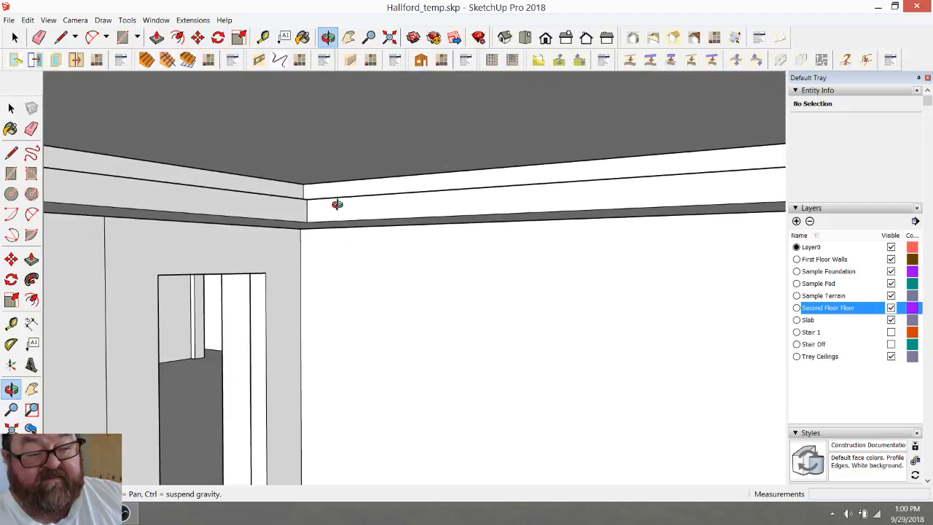
left_click_drag(236, 185, 327, 130)
left_click_drag(369, 191, 397, 189)
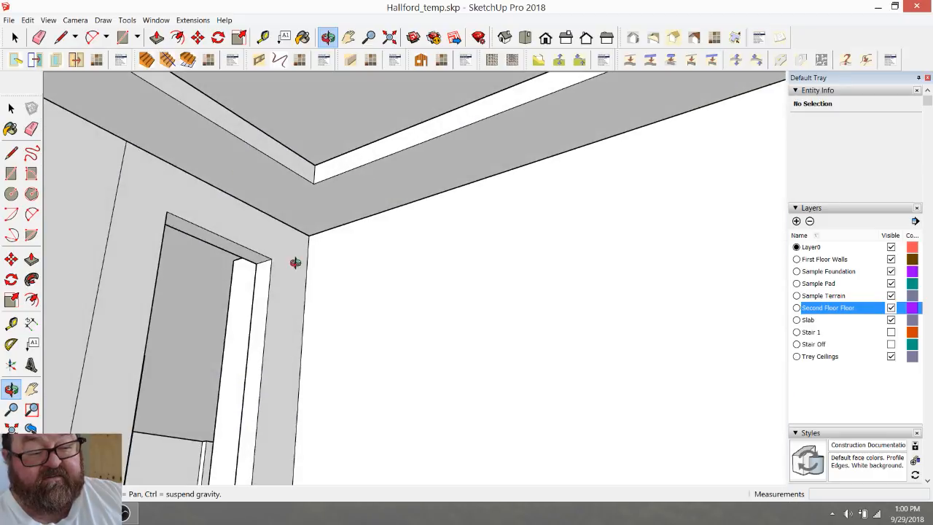
left_click_drag(360, 232, 373, 262)
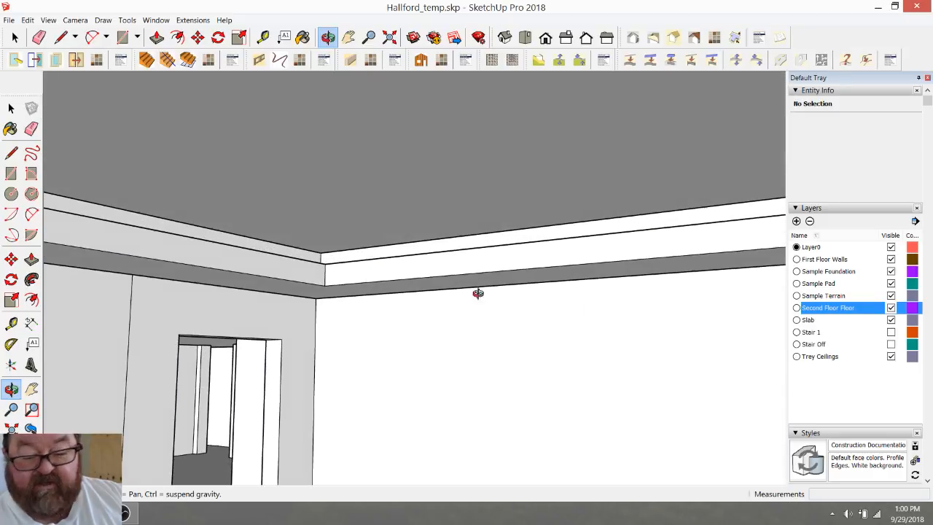
left_click(891, 308)
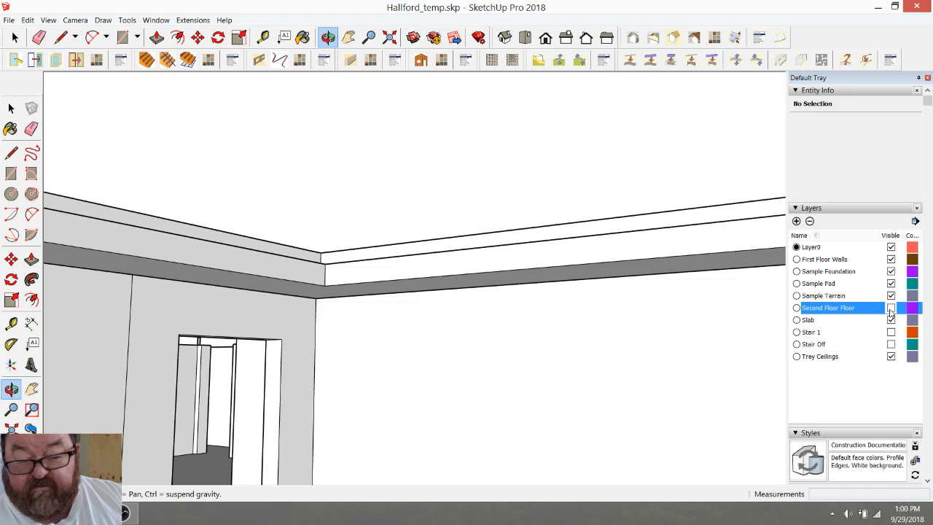
Step: Examine the foyer, staircase and front rooms of the first floor from above
mouse_move(448, 223)
left_mouse_down()
mouse_move(462, 336)
mouse_move(355, 297)
mouse_move(537, 360)
mouse_move(477, 312)
mouse_move(344, 335)
mouse_move(583, 266)
mouse_move(573, 246)
mouse_move(584, 261)
left_mouse_up()
left_click_drag(550, 206, 479, 138)
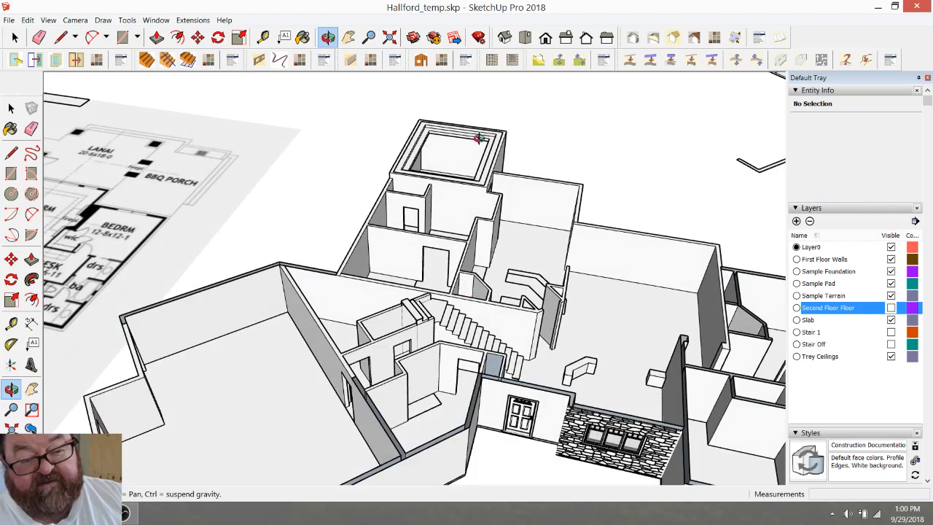
left_click_drag(417, 307, 408, 340)
scroll(286, 336, "down", 3)
left_click_drag(247, 353, 403, 375)
scroll(501, 363, "up", 6)
left_click_drag(502, 364, 541, 364)
scroll(461, 322, "down", 4)
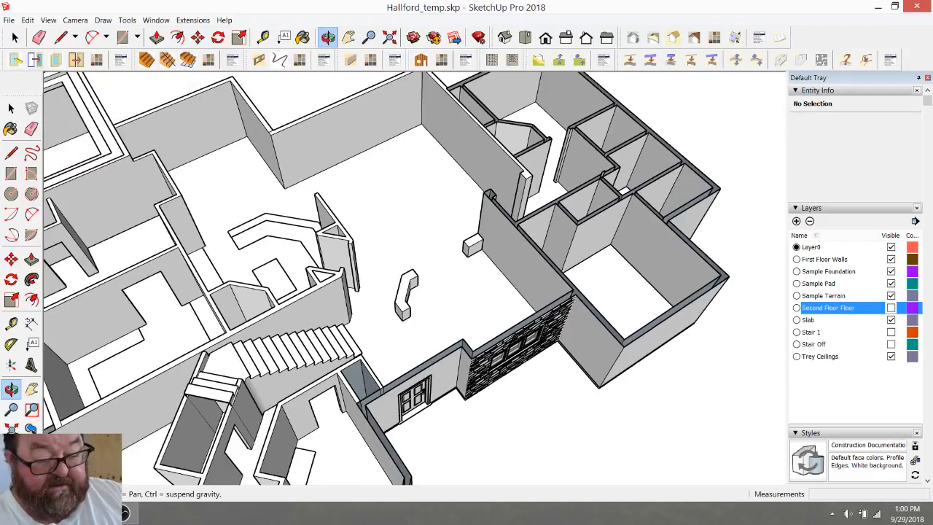
Step: Switch to Firefox and open the bookmarked Texas-Style Craftsman House Plan page in a new tab
key("alt+Tab")
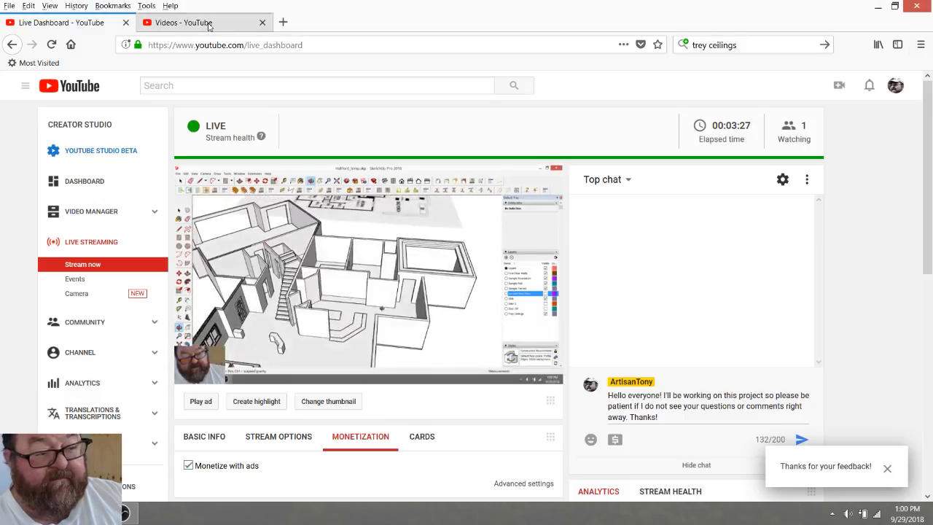
left_click(288, 30)
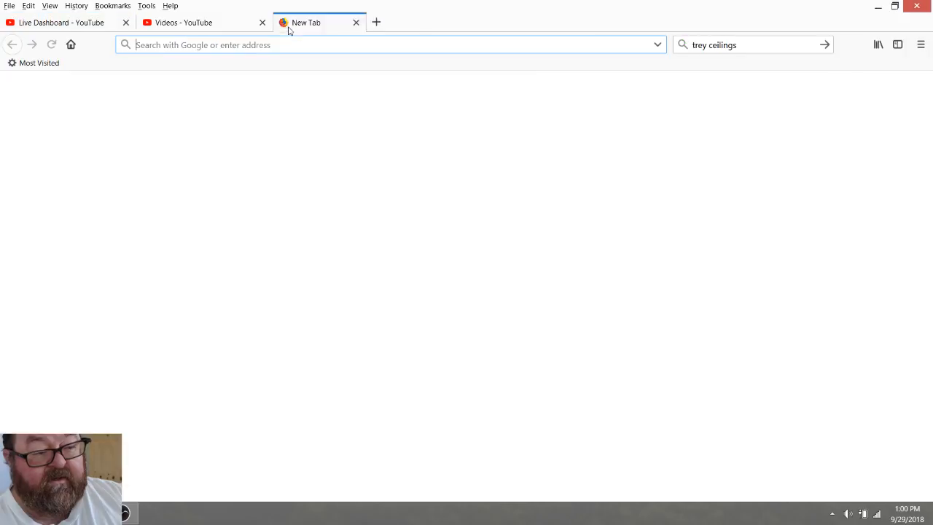
left_click(115, 6)
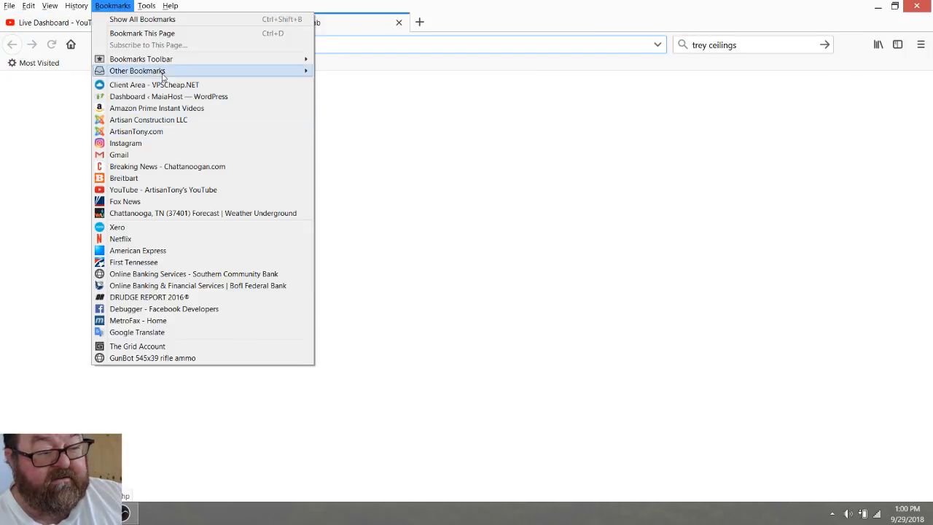
mouse_move(219, 71)
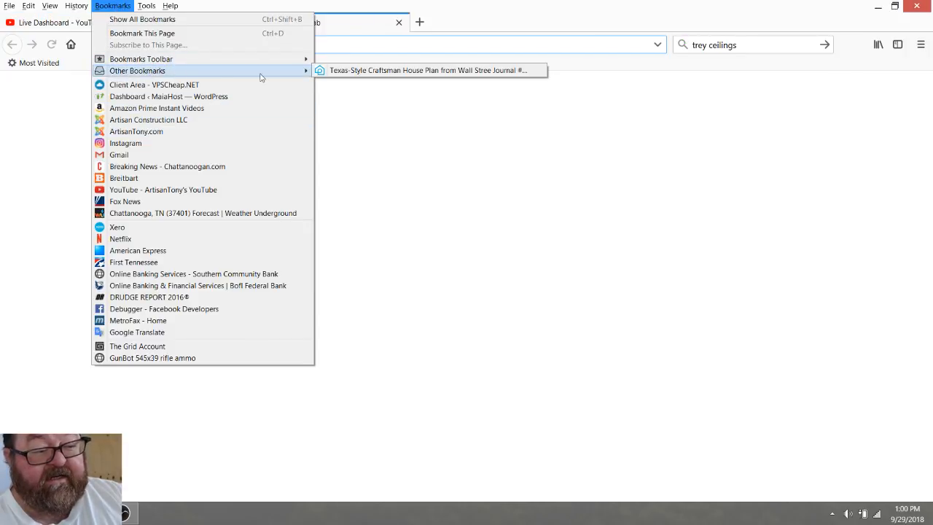
left_click(365, 71)
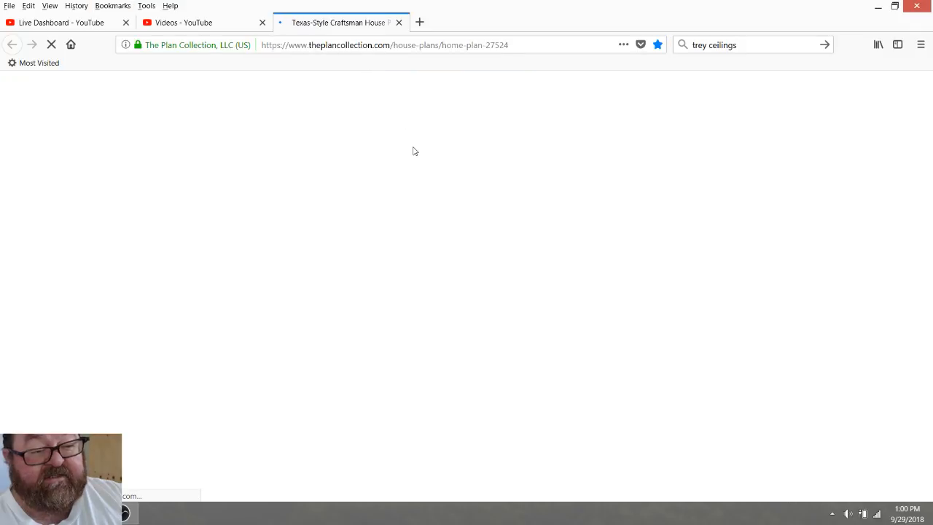
Step: Browse the house plan's photo gallery through the exterior, closet and double-vanity bathroom pictures
scroll(702, 425, "down", 3)
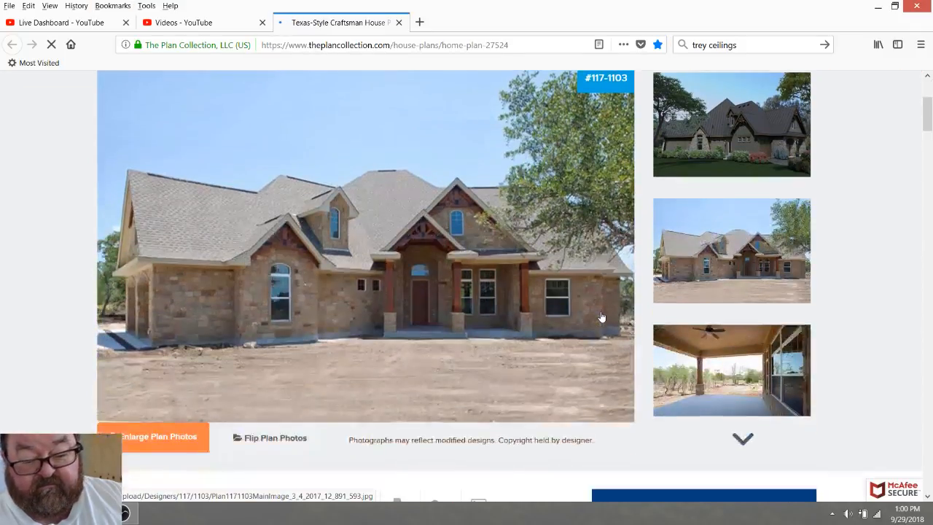
left_click(744, 439)
left_click(744, 439)
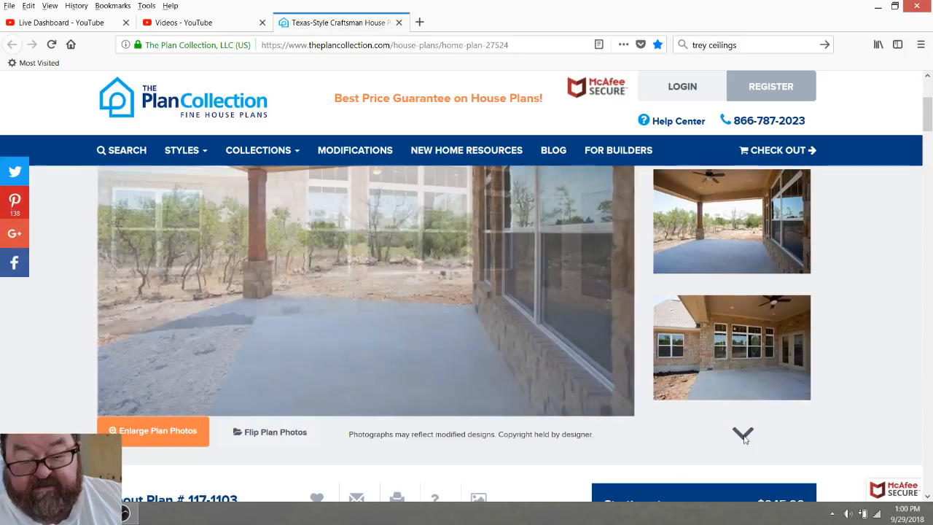
left_click(744, 436)
left_click(744, 436)
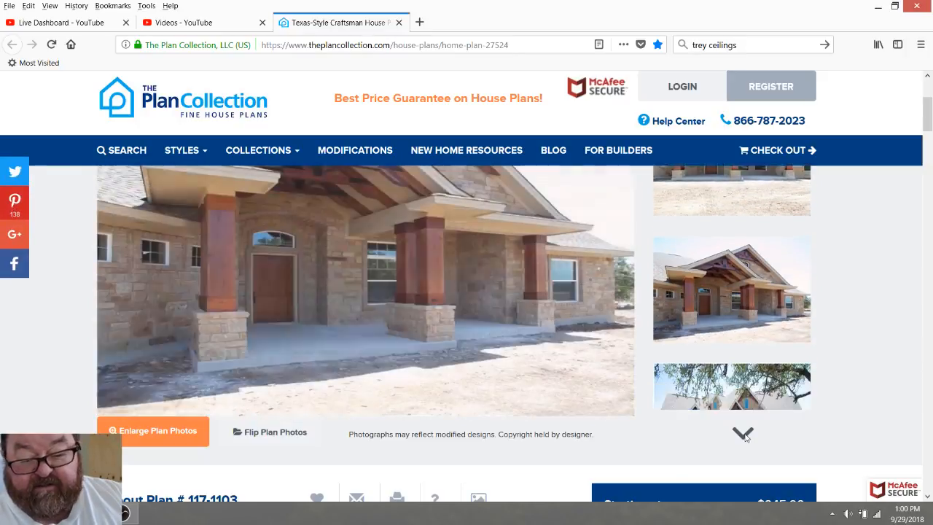
left_click(745, 437)
left_click(745, 438)
left_click(745, 437)
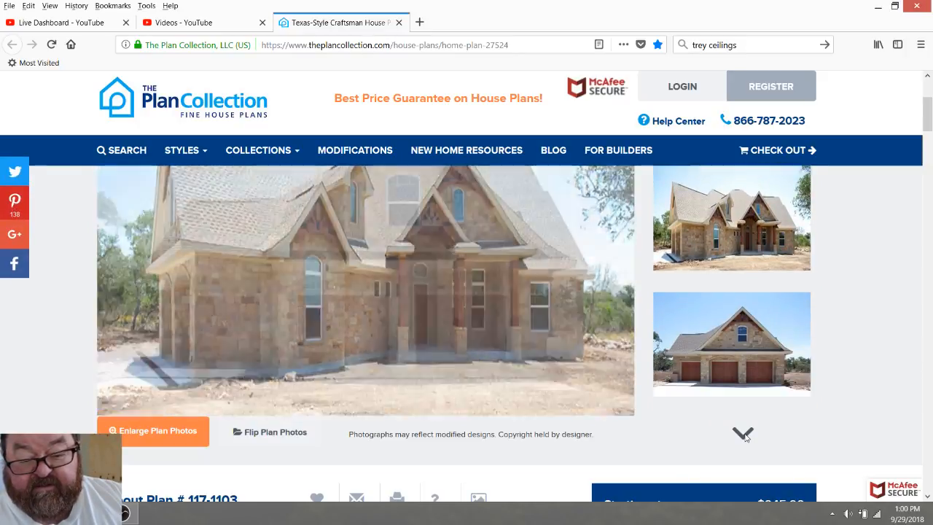
left_click(743, 435)
left_click(743, 435)
left_click(743, 435)
left_click(743, 434)
left_click(744, 434)
left_click(743, 434)
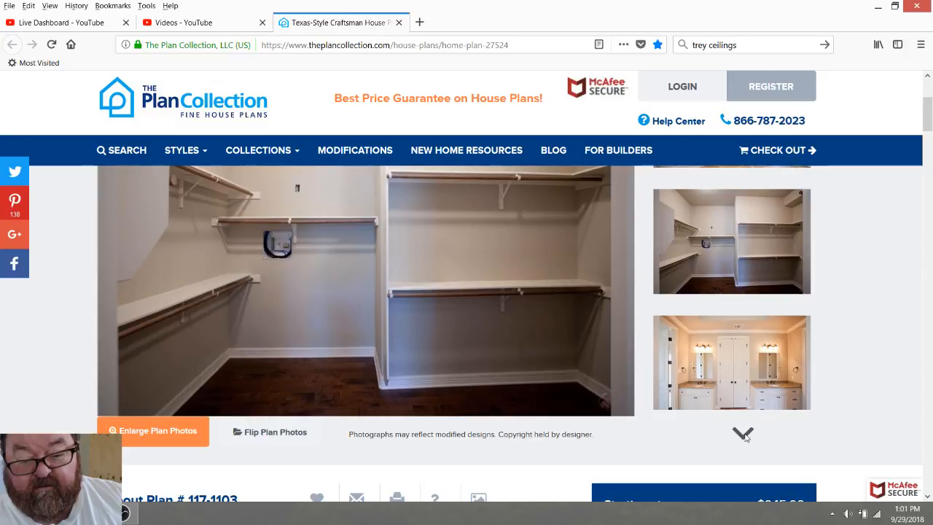
left_click(743, 435)
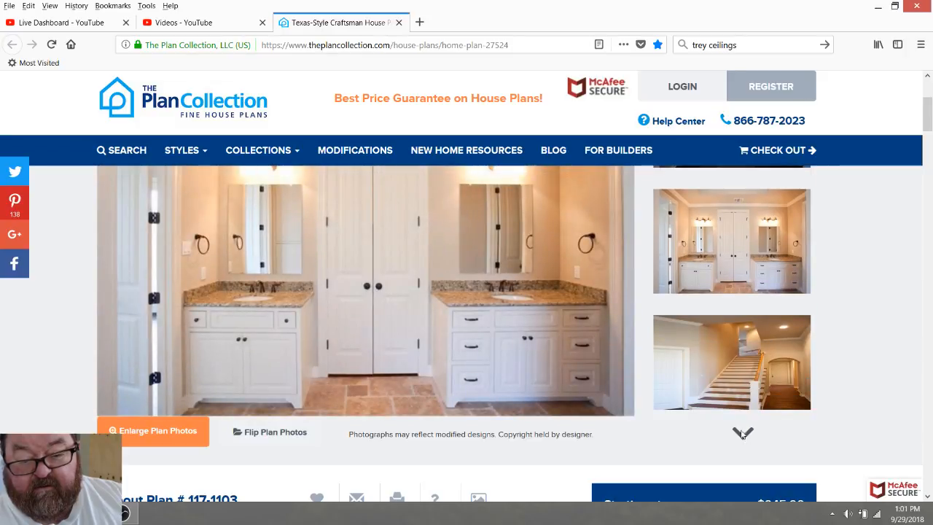
Step: Review the tub-and-shower and staircase photos, and view the foyer photo with its columns and tray ceiling
scroll(729, 236, "up", 5)
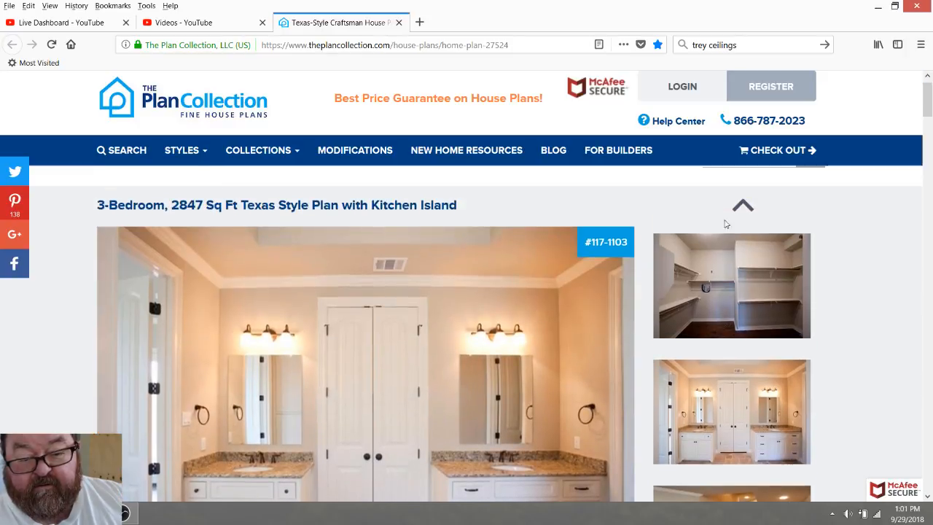
left_click(742, 229)
left_click(742, 229)
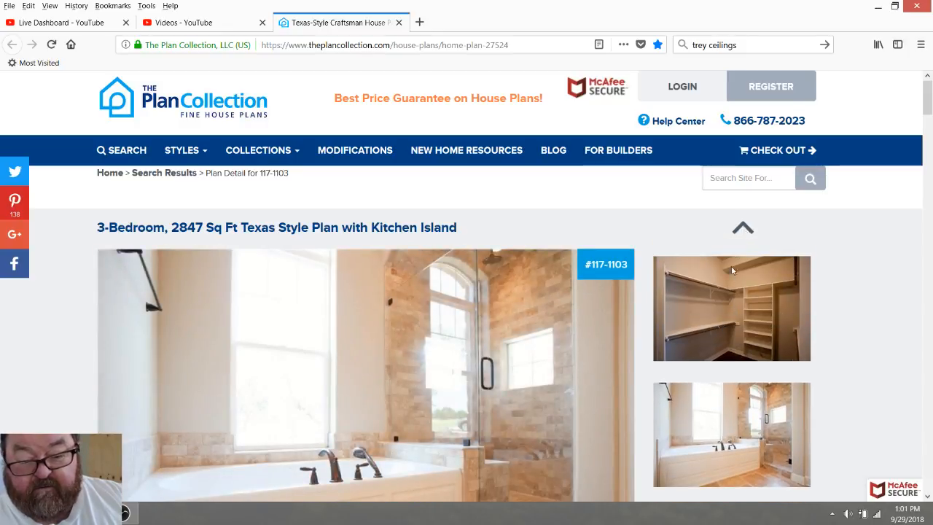
scroll(729, 299, "down", 3)
scroll(728, 301, "down", 4)
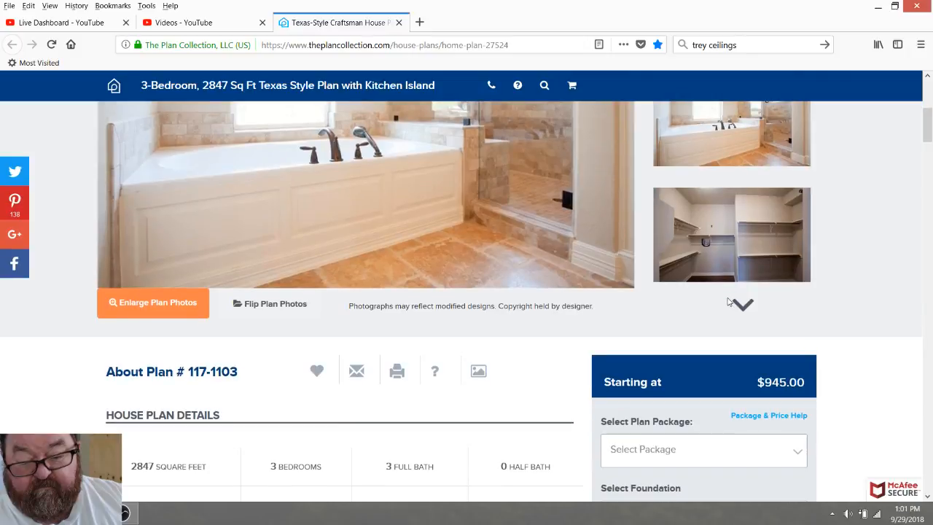
left_click(741, 305)
left_click(742, 305)
left_click(743, 306)
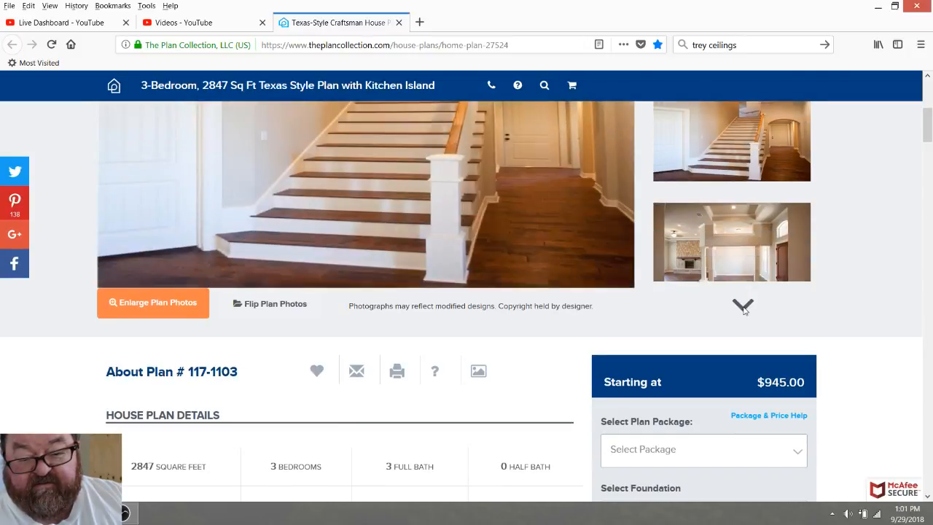
left_click(725, 226)
scroll(389, 224, "up", 5)
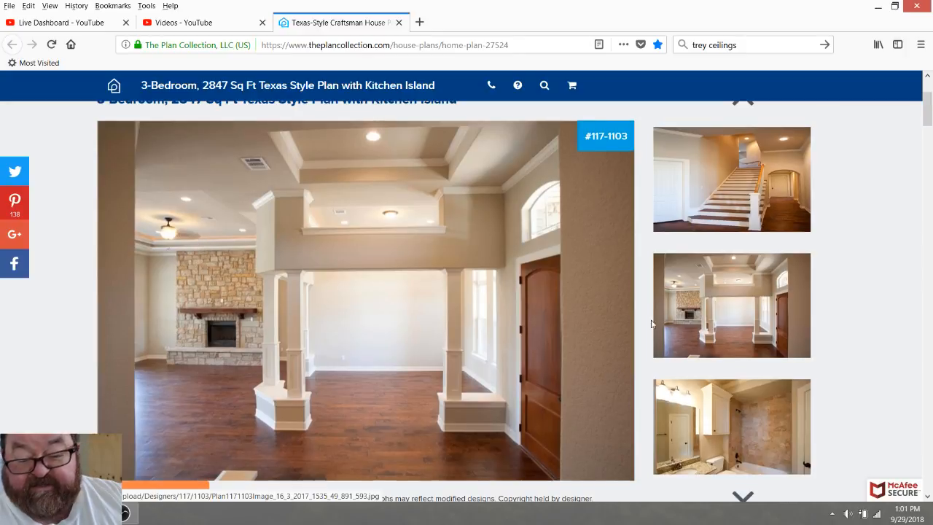
Step: Advance the gallery past the hall bathroom to examine the tray ceiling in the room with two tall windows and columns
scroll(729, 371, "down", 2)
left_click(741, 433)
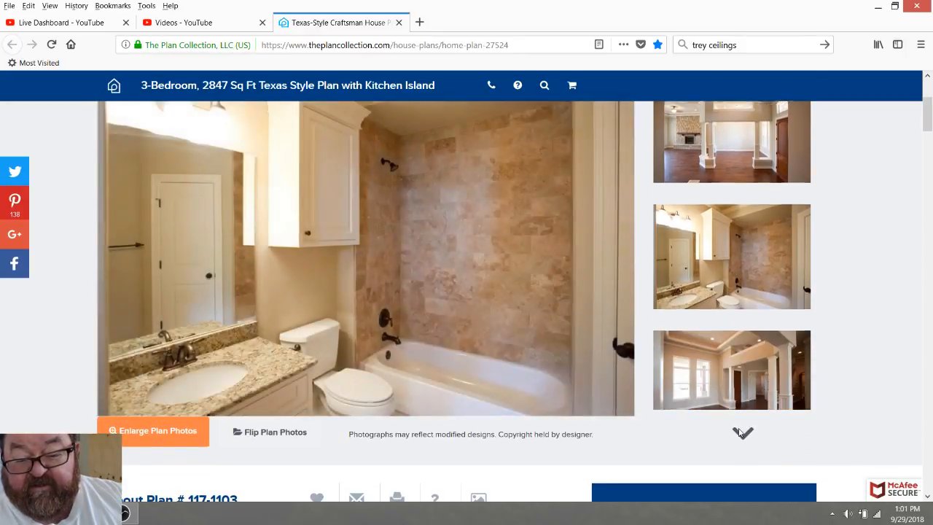
left_click(722, 357)
scroll(372, 278, "down", 3)
scroll(376, 287, "up", 4)
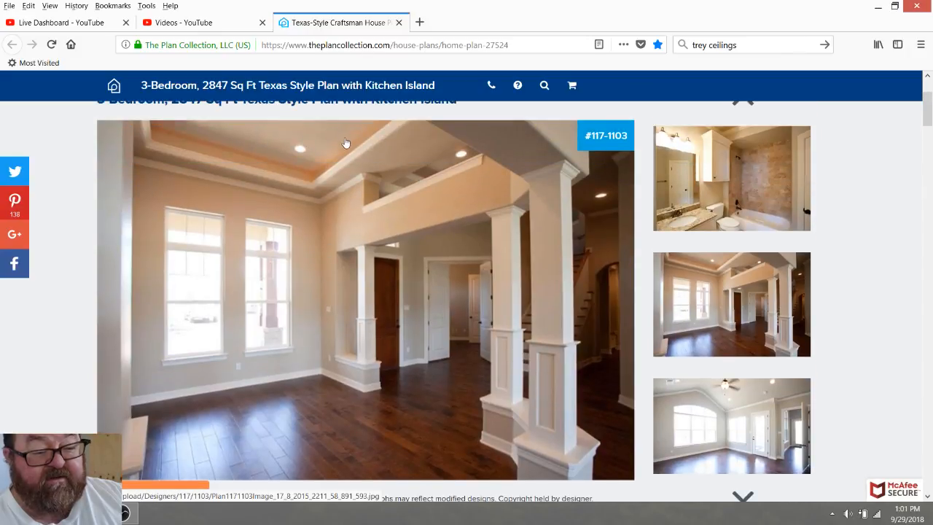
scroll(277, 235, "up", 1)
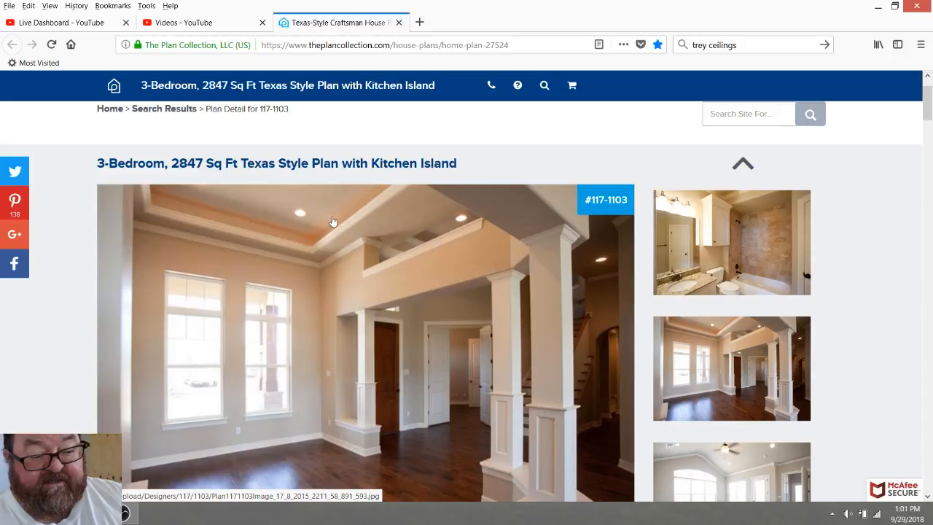
Step: Close the house plan page and switch to SketchUp, bringing the first-floor rooms into view
scroll(371, 276, "down", 2)
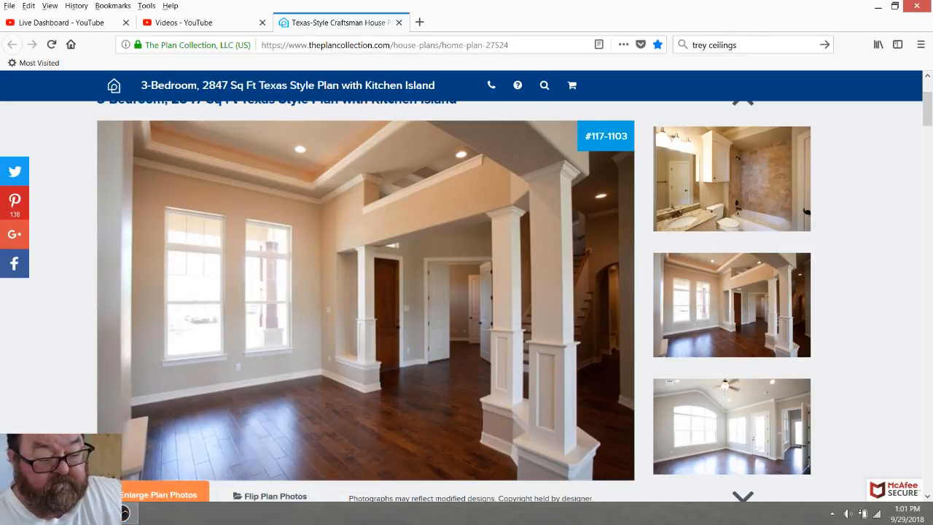
left_click(399, 22)
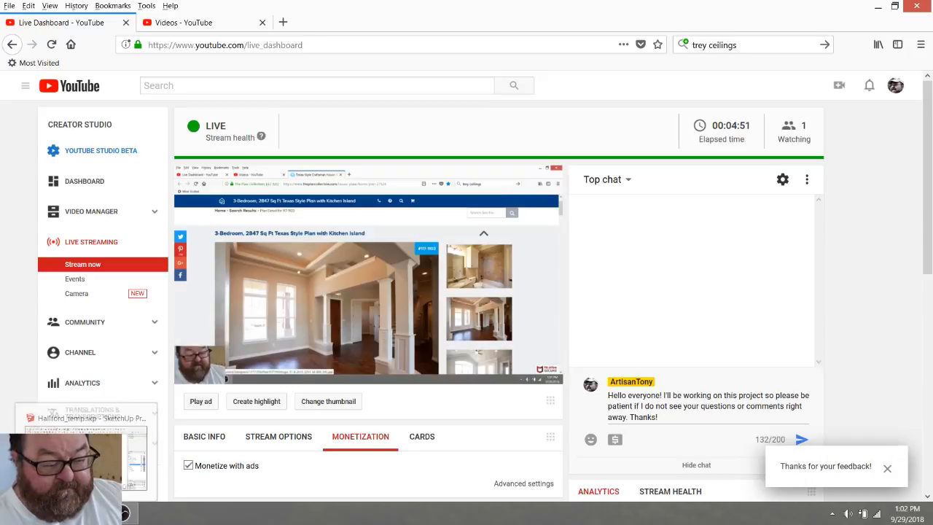
key("alt+Tab")
scroll(457, 312, "down", 2)
middle_click_drag(448, 314, 425, 313)
scroll(352, 239, "up", 1)
scroll(352, 260, "up", 2)
left_click_drag(376, 291, 417, 305)
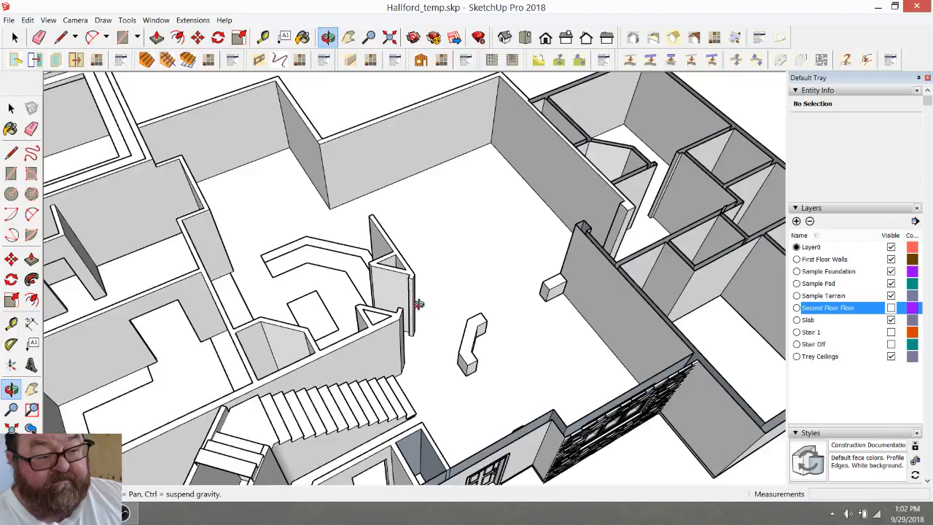
Step: Open the far corner room's tray ceiling group to inspect its ledges, then close it and select the whole group
scroll(417, 306, "down", 2)
left_click(13, 39)
double_click(167, 138)
double_click(174, 138)
left_click(173, 140)
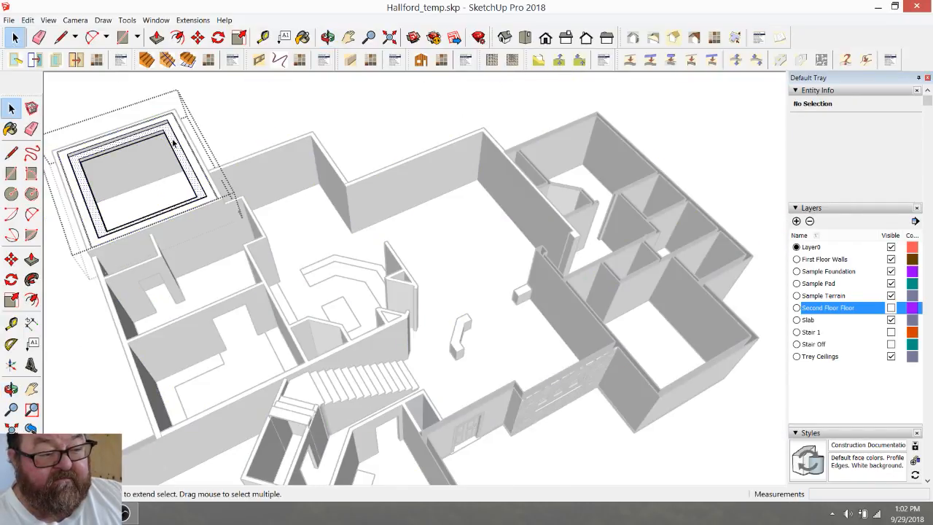
left_click(246, 124)
left_click(150, 135)
scroll(150, 136, "up", 3)
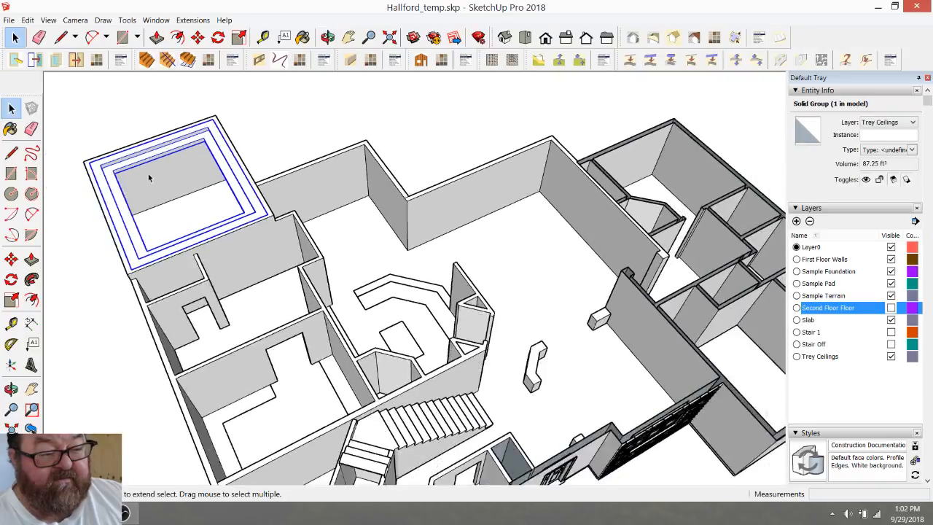
Step: Inside the corner room's tray ceiling group, place a guide 4.5" above the bottom edge of the inner vertical face
scroll(167, 138, "up", 5)
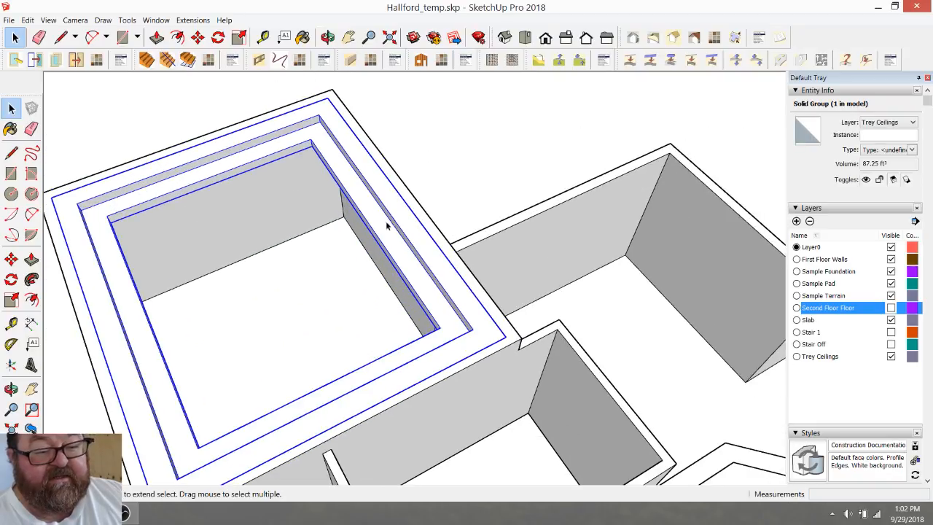
left_click(328, 38)
left_click_drag(377, 225, 409, 224)
left_click(15, 37)
left_click(224, 183)
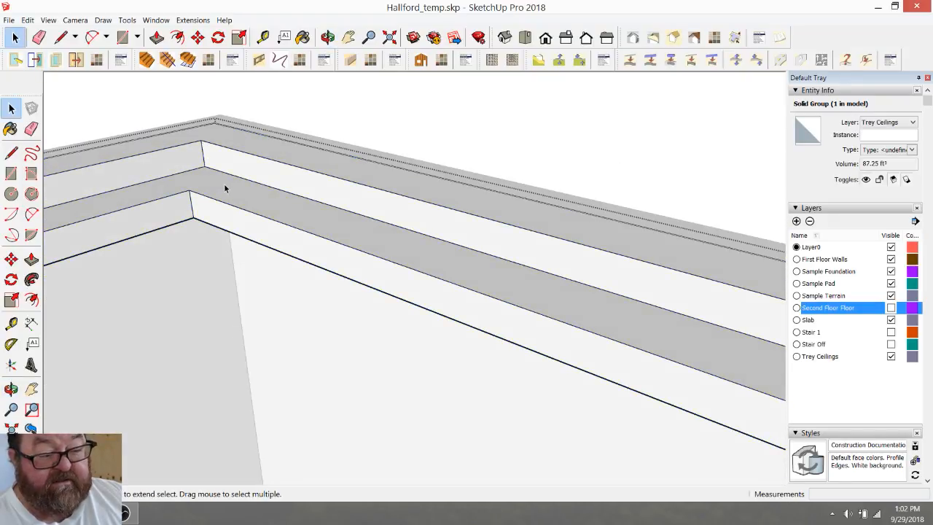
left_click(267, 102)
left_click(252, 216)
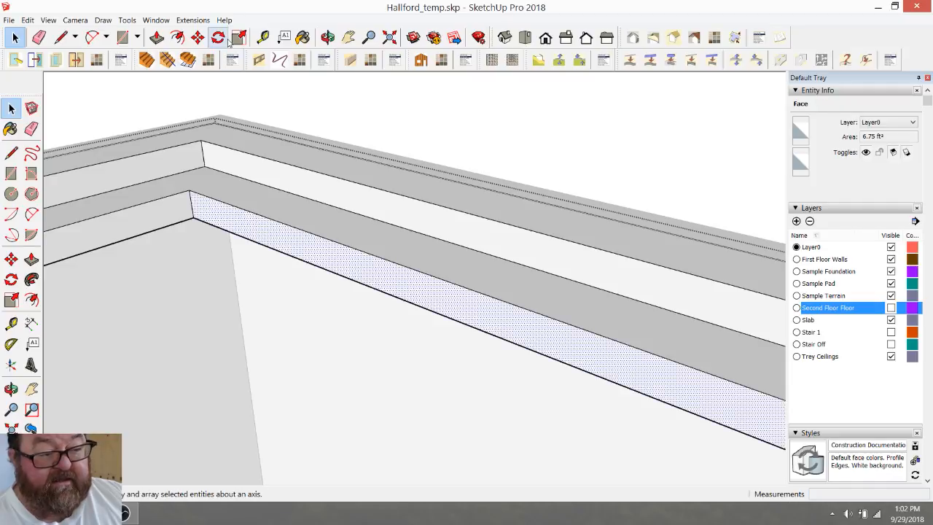
left_click(263, 37)
left_click(321, 265)
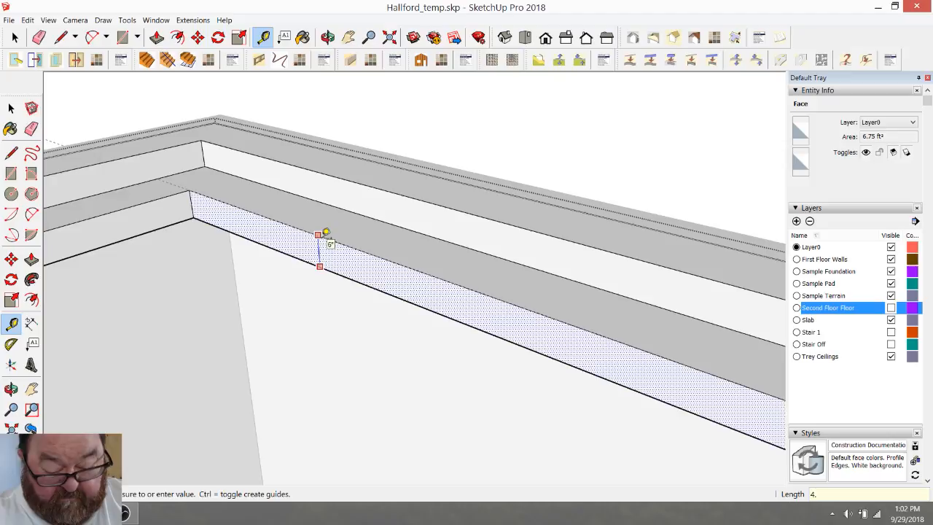
type("4.5")
key("Return")
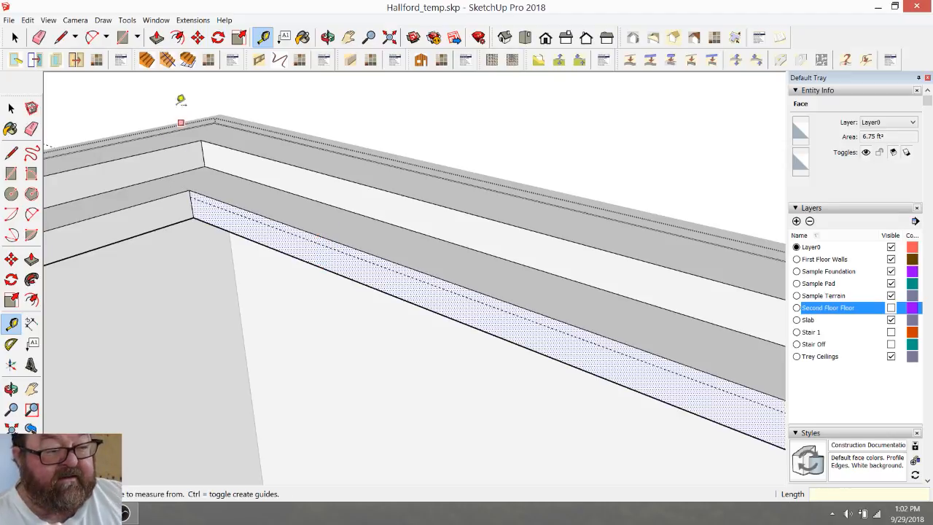
Step: Push the tray ceiling's lower ledge face down 1 1/2" to the guide line
left_click(156, 37)
key("space")
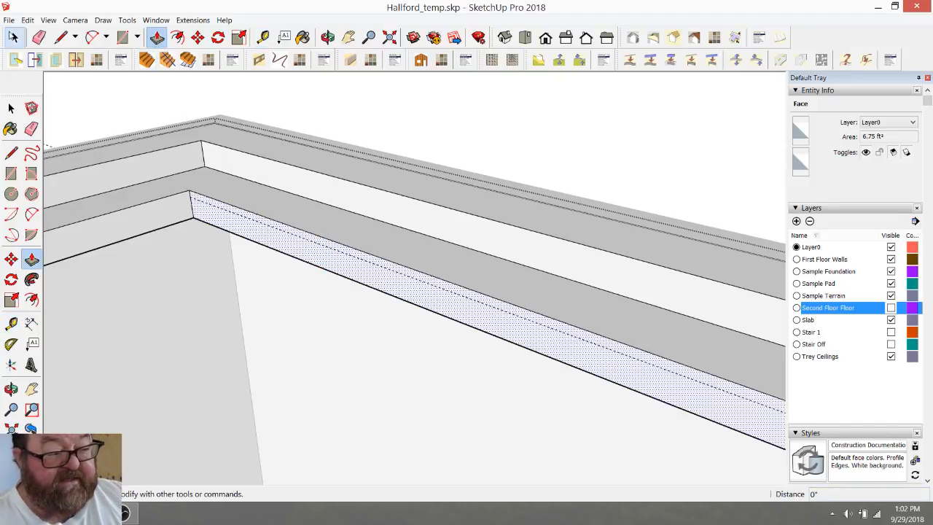
left_click(234, 192)
left_click(156, 38)
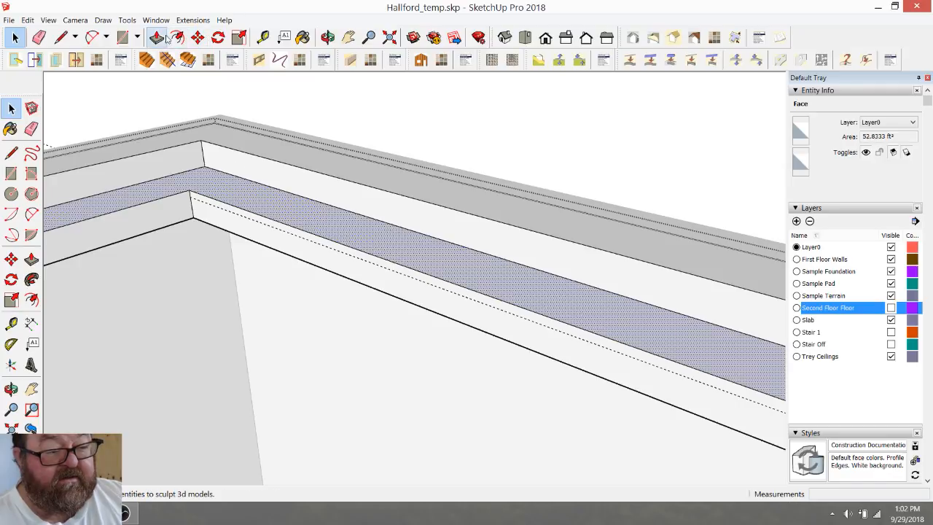
left_click(210, 190)
left_click(204, 197)
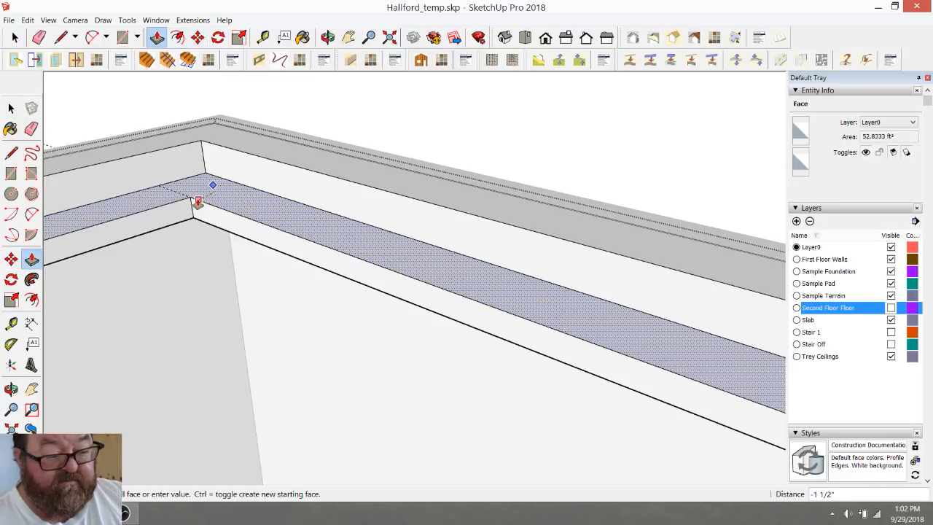
Step: Erase the guide line from the tray ceiling and exit the group
key("e")
left_click(172, 189)
scroll(234, 201, "down", 1)
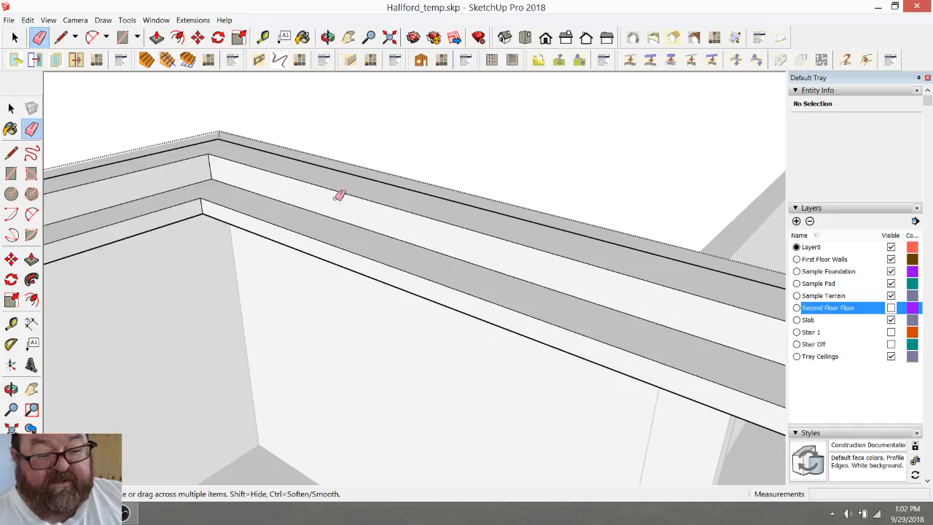
scroll(328, 321, "down", 3)
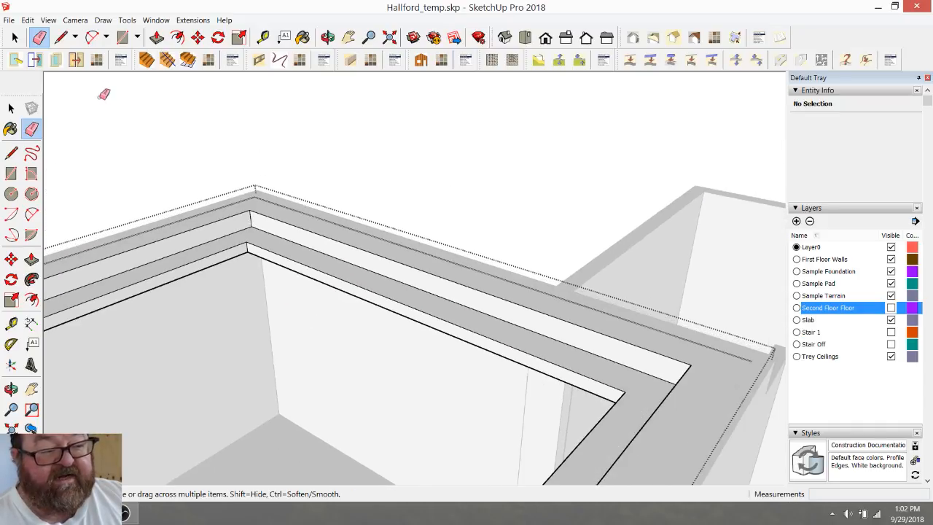
key("space")
scroll(443, 202, "down", 5)
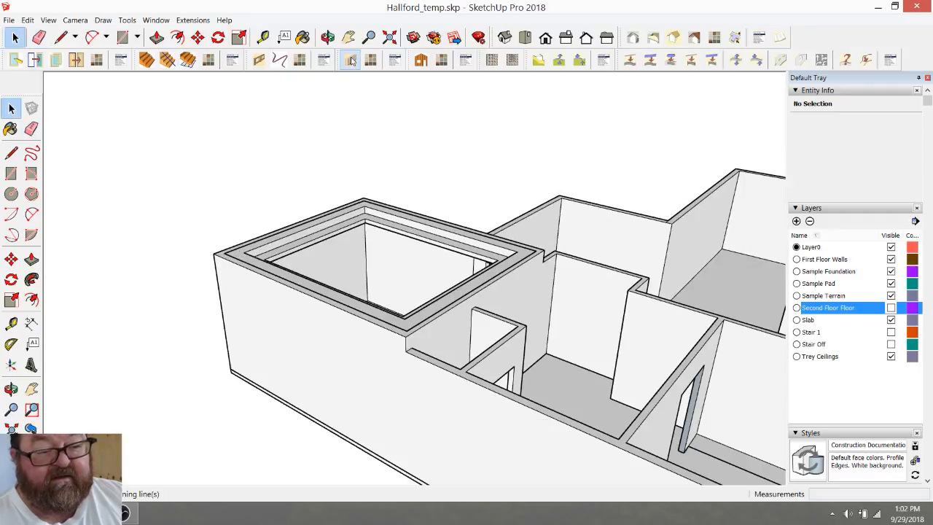
Step: Examine the corner room's tray ceiling from several angles and check the stream status in OBS
left_click(327, 37)
left_click_drag(396, 214, 395, 302)
scroll(433, 287, "up", 6)
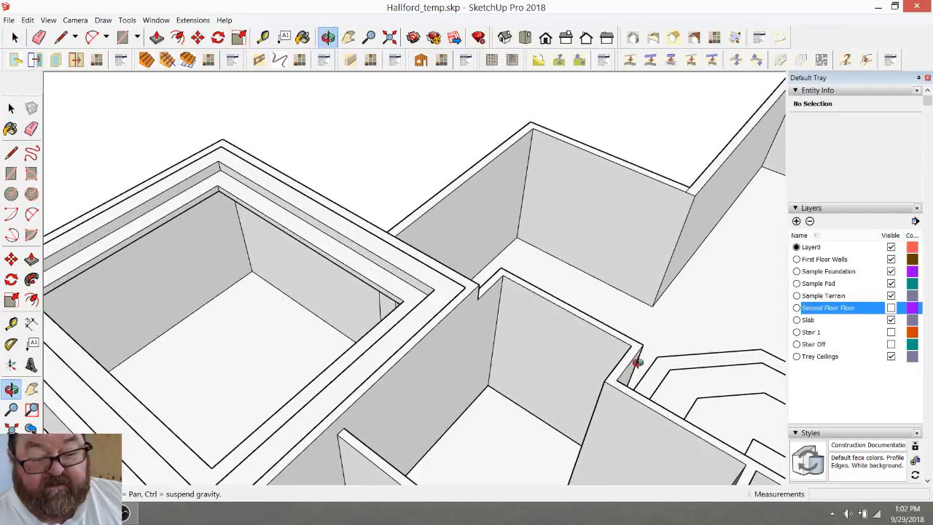
scroll(438, 280, "down", 3)
left_click_drag(437, 317, 296, 277)
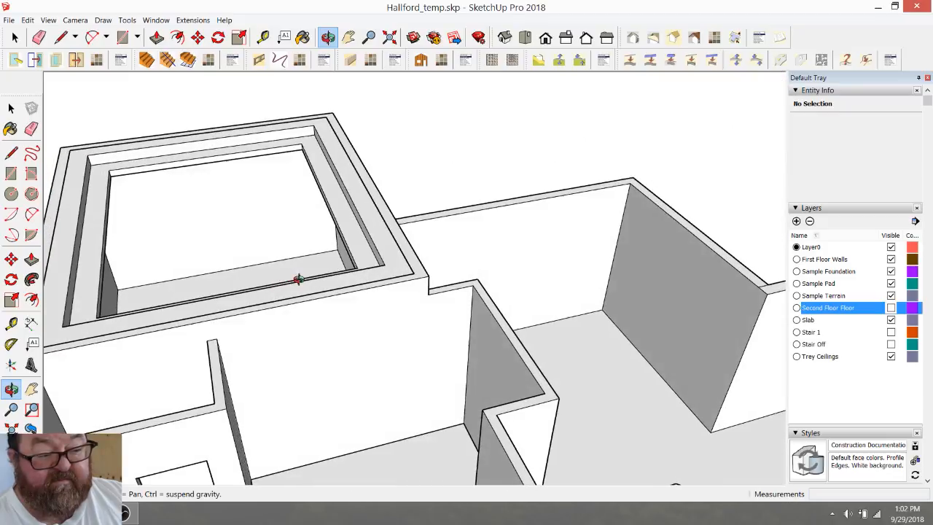
scroll(298, 279, "up", 2)
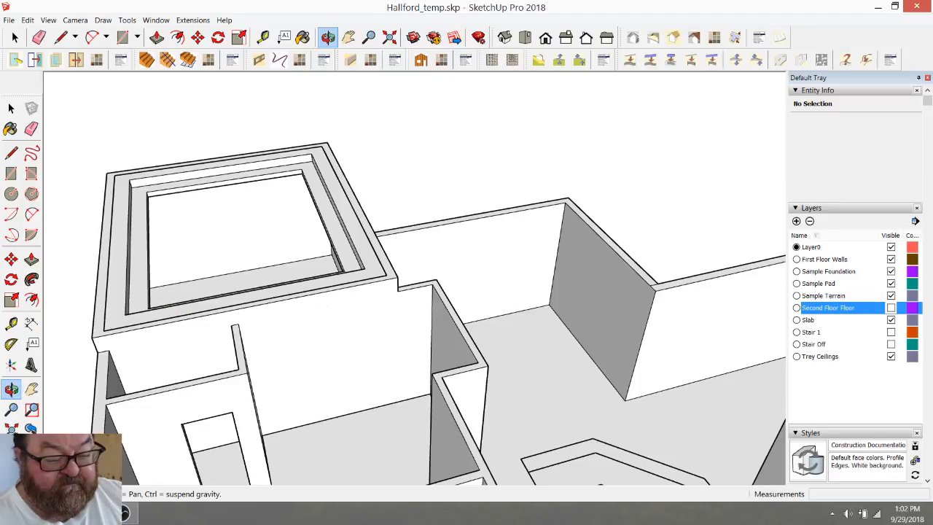
left_click(125, 514)
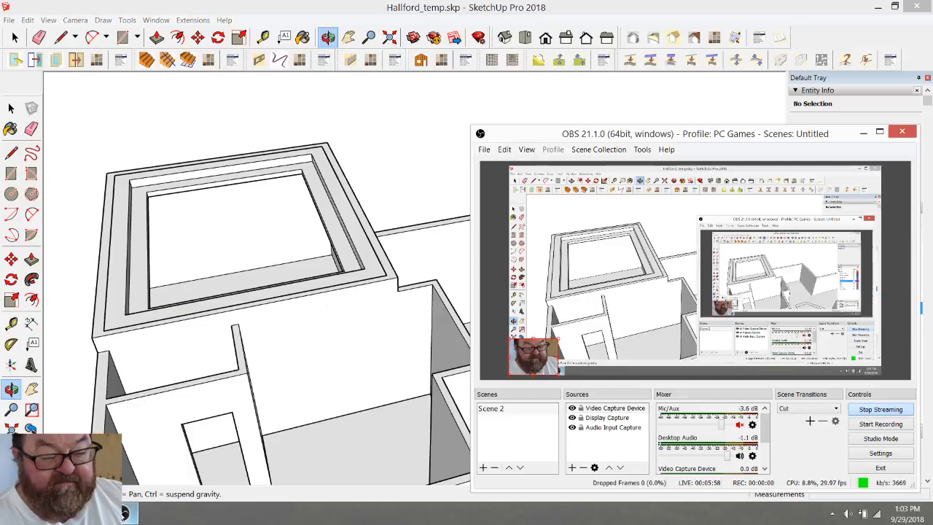
left_click(124, 514)
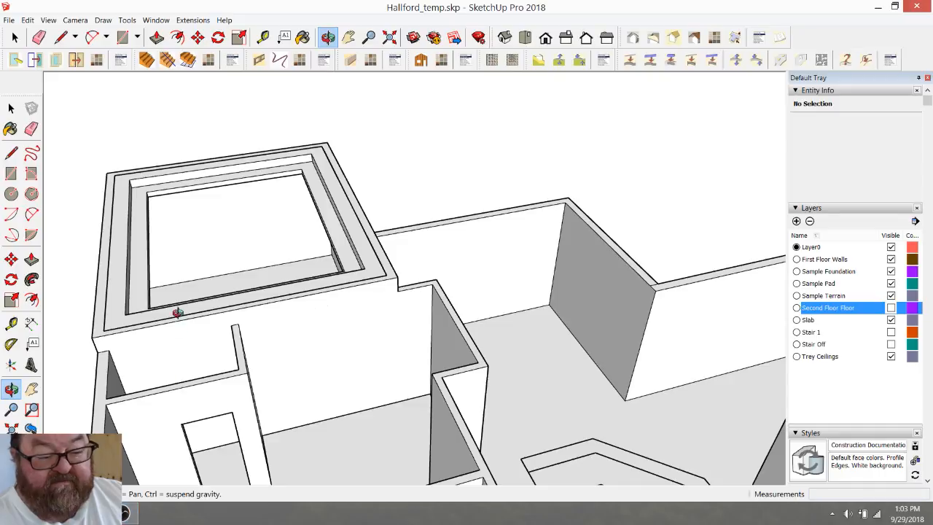
Step: Copy the corner room's tray ceiling group to the stone-fronted room, snapping its outer corner to that room's front wall corner
scroll(175, 312, "down", 3)
scroll(175, 310, "down", 3)
mouse_move(175, 309)
left_mouse_down()
mouse_move(304, 220)
mouse_move(334, 433)
left_mouse_up()
scroll(320, 342, "up", 6)
left_click(24, 43)
left_click(146, 153)
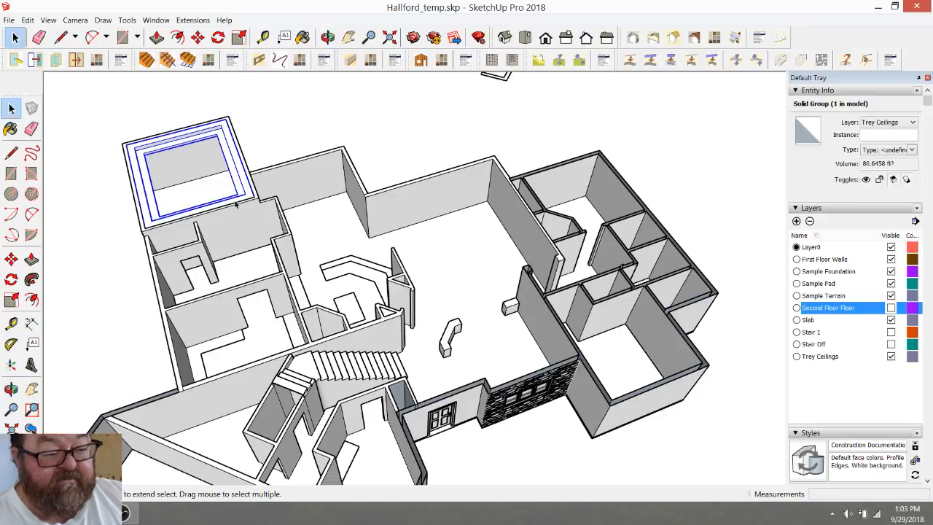
left_click(197, 37)
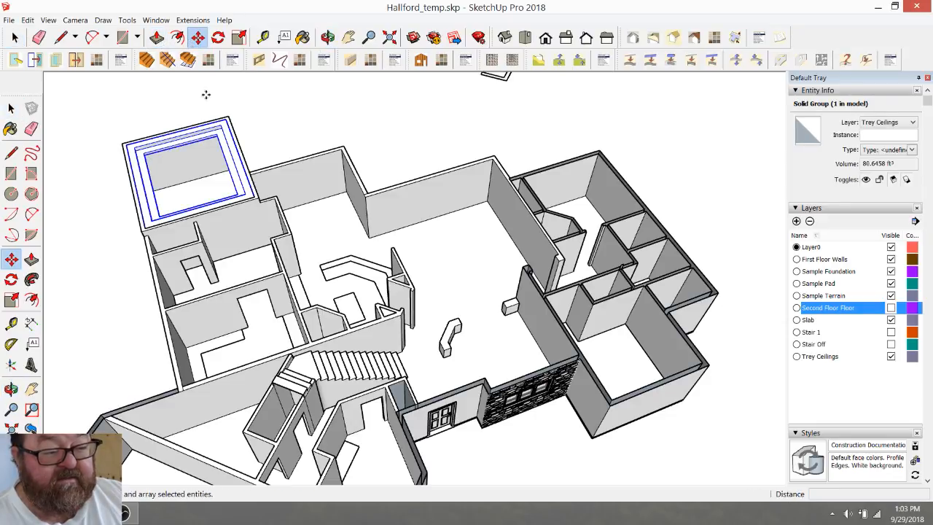
left_click(252, 194)
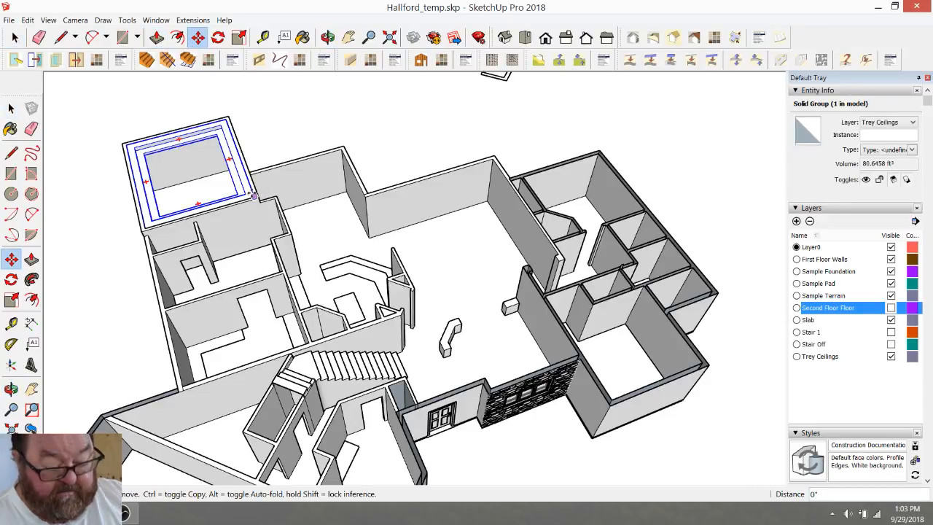
scroll(592, 340, "up", 10)
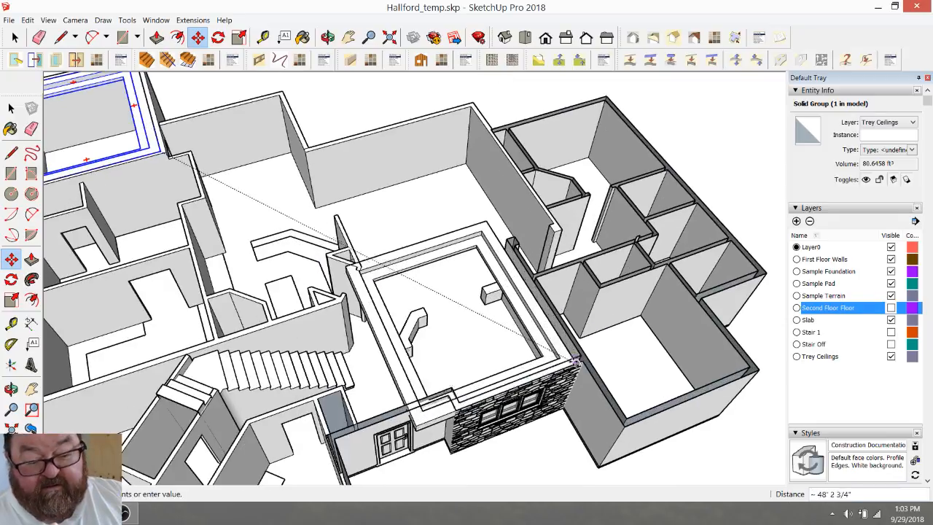
left_click(596, 340)
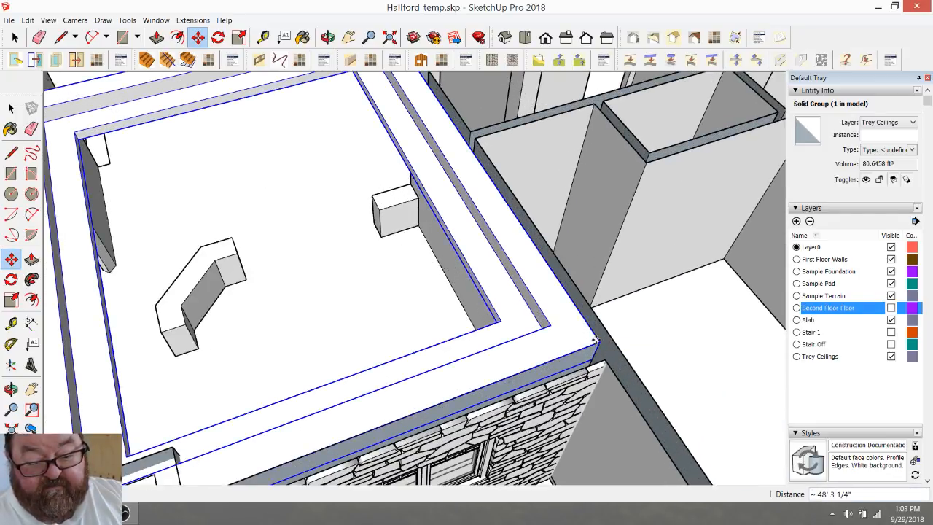
scroll(596, 341, "down", 6)
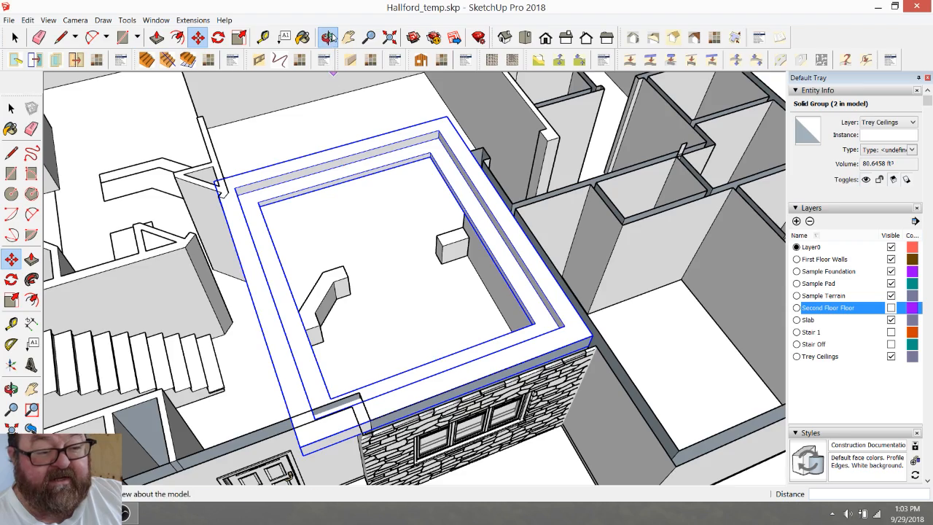
Step: In the copied tray ceiling group, move the whole side nearest the entry door inward 3' 3 1/2" to the end of the window wall
left_click(328, 38)
left_click_drag(365, 161, 606, 283)
left_click_drag(468, 422, 527, 473)
scroll(313, 309, "down", 3)
left_click_drag(323, 351, 379, 387)
scroll(263, 325, "down", 1)
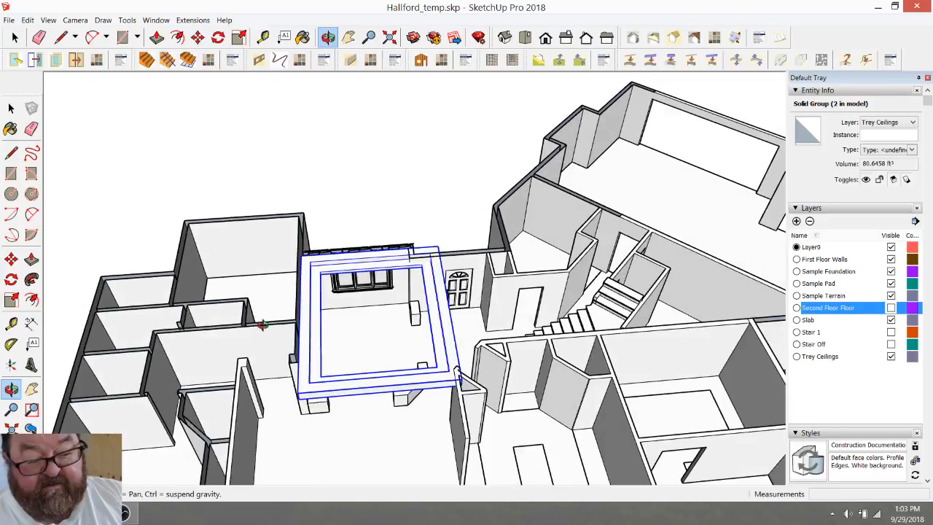
scroll(425, 401, "up", 3)
key("space")
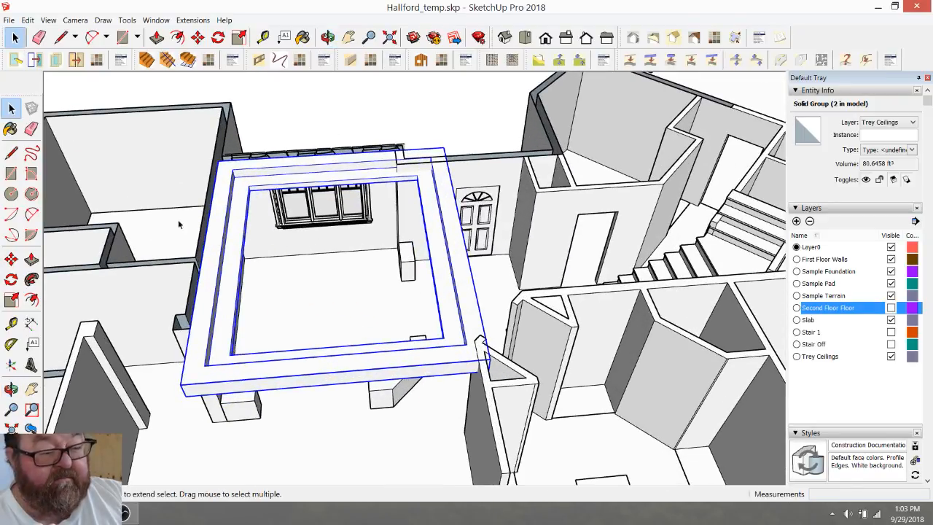
double_click(322, 356)
left_click_drag(368, 114, 548, 421)
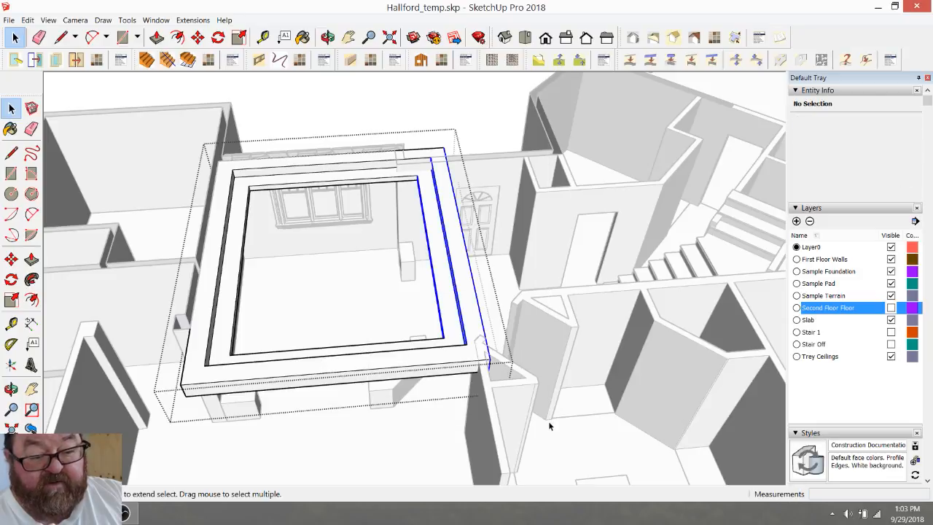
left_click(198, 37)
left_click(444, 147)
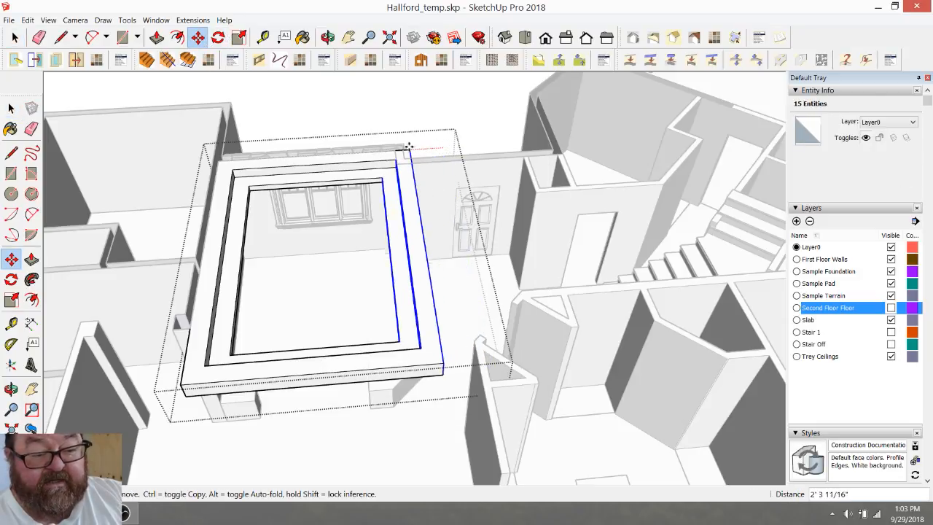
left_click(397, 148)
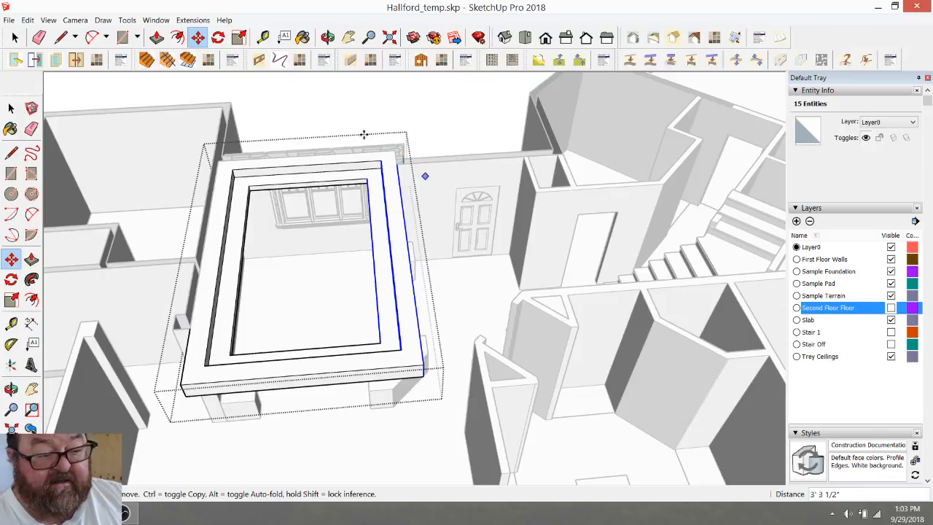
Step: Examine the narrowed tray ceiling's fit against the stone window wall and over the interior half walls
left_click(328, 38)
left_click_drag(408, 240, 131, 215)
left_click_drag(291, 250, 420, 339)
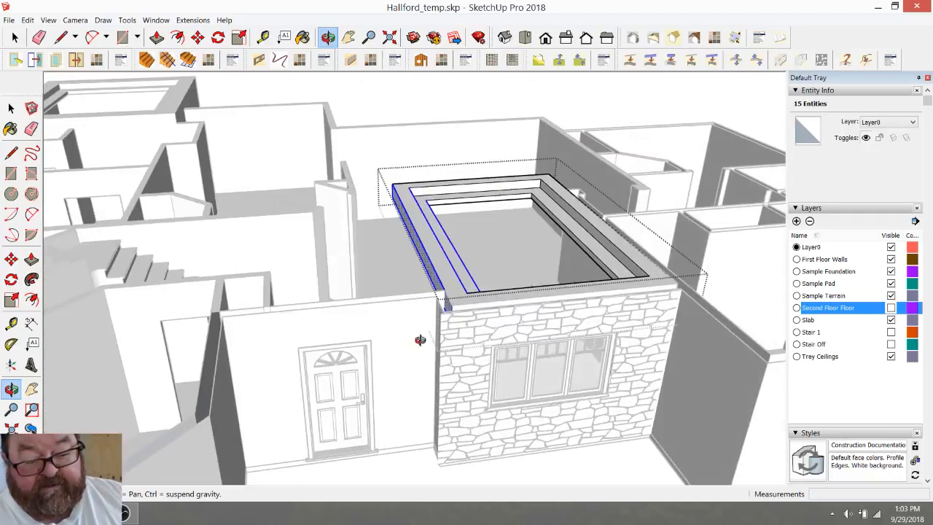
scroll(489, 343, "up", 5)
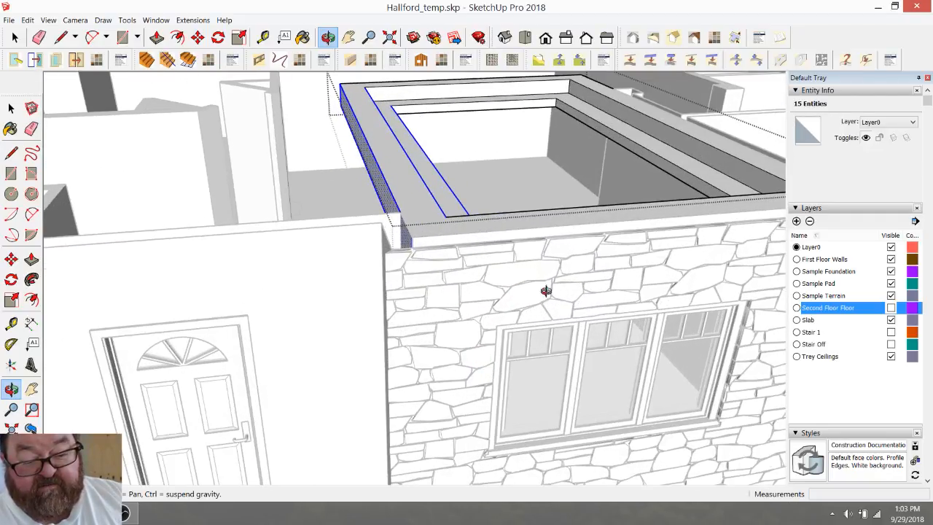
scroll(410, 335, "down", 4)
left_click_drag(411, 335, 268, 243)
key("space")
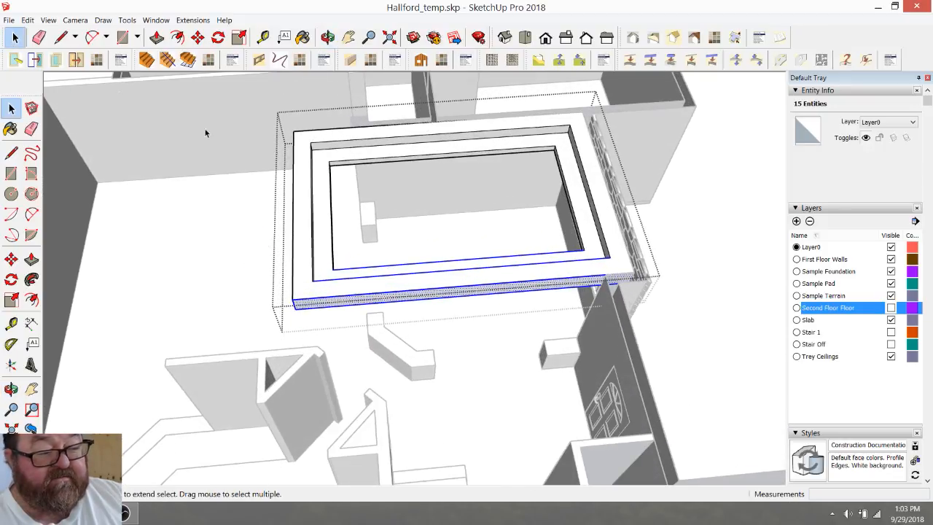
Step: In the copied tray ceiling group, move the whole interior end opposite the stone window wall inward 3' 5 1/4" to the wall corner
left_click(198, 37)
left_click(293, 131)
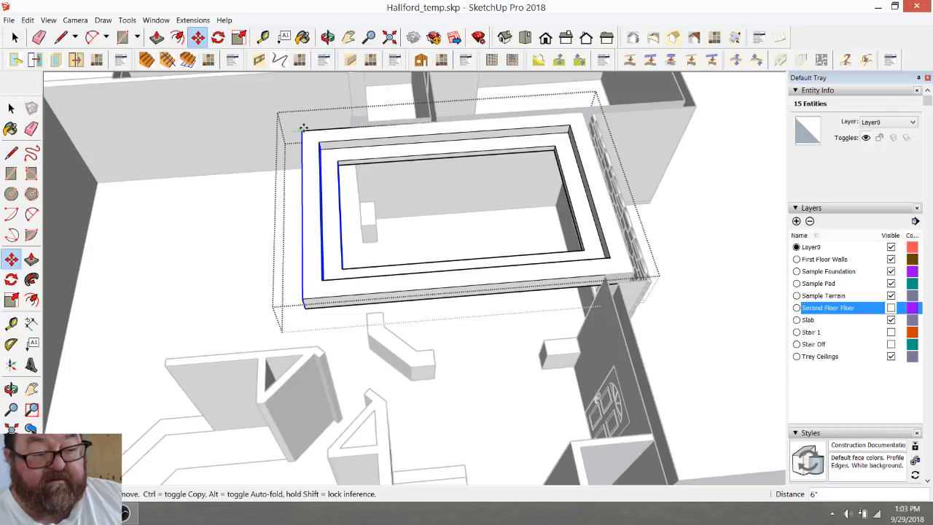
key("Escape")
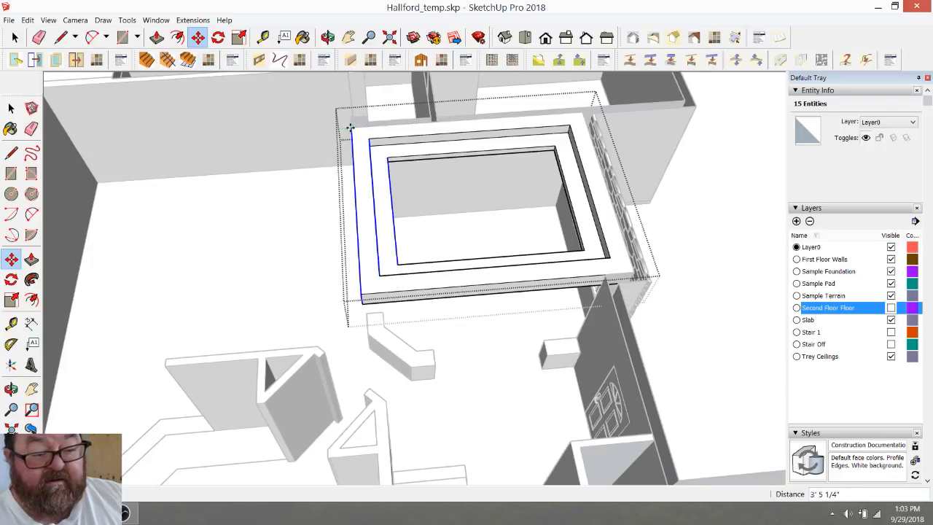
left_click(327, 37)
left_click_drag(293, 215, 481, 304)
scroll(394, 323, "up", 3)
scroll(395, 314, "up", 2)
left_click_drag(410, 300, 250, 277)
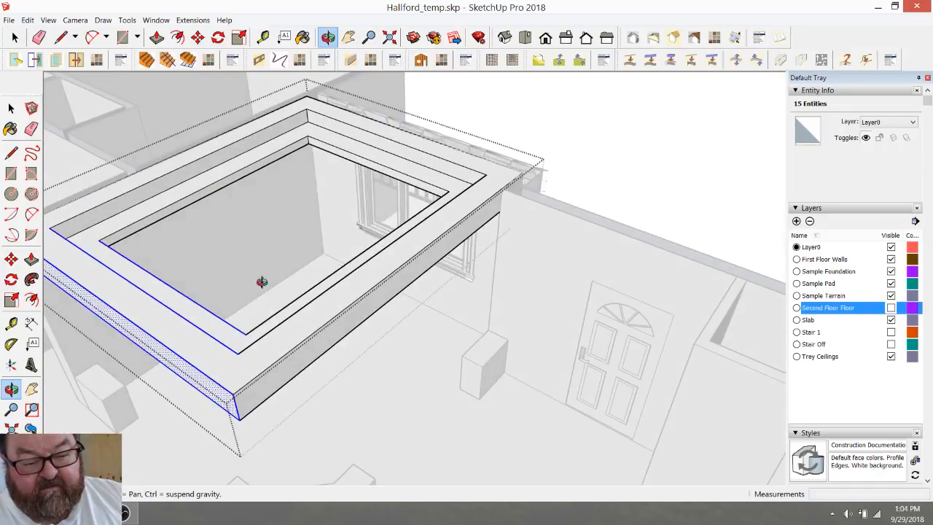
left_click_drag(325, 310, 349, 305)
Step: Switch to the browser and open the bookmarked Texas-Style Craftsman House Plan page
key("alt+Tab")
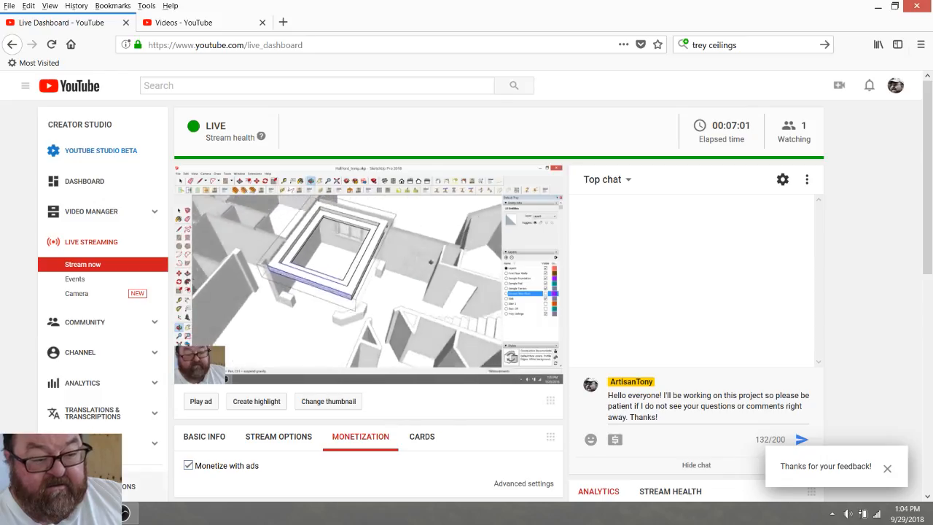
left_click(226, 27)
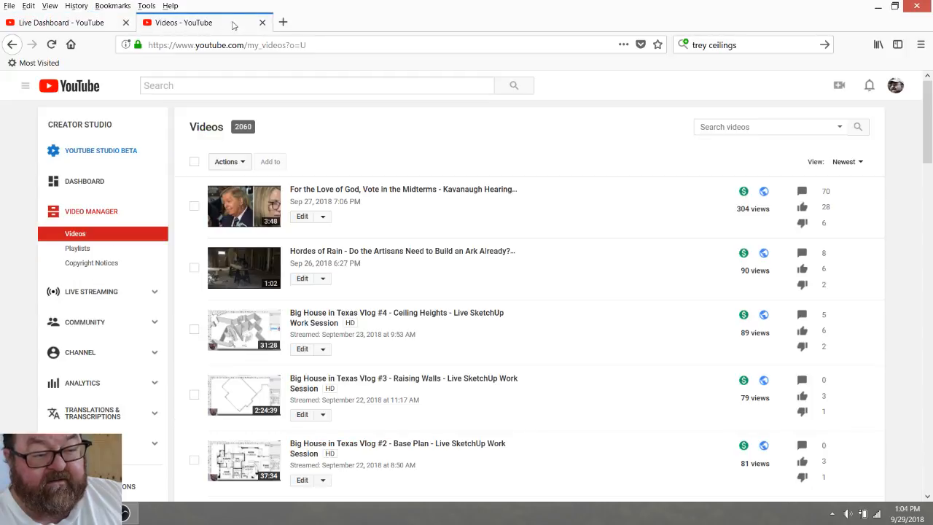
left_click(113, 5)
mouse_move(140, 73)
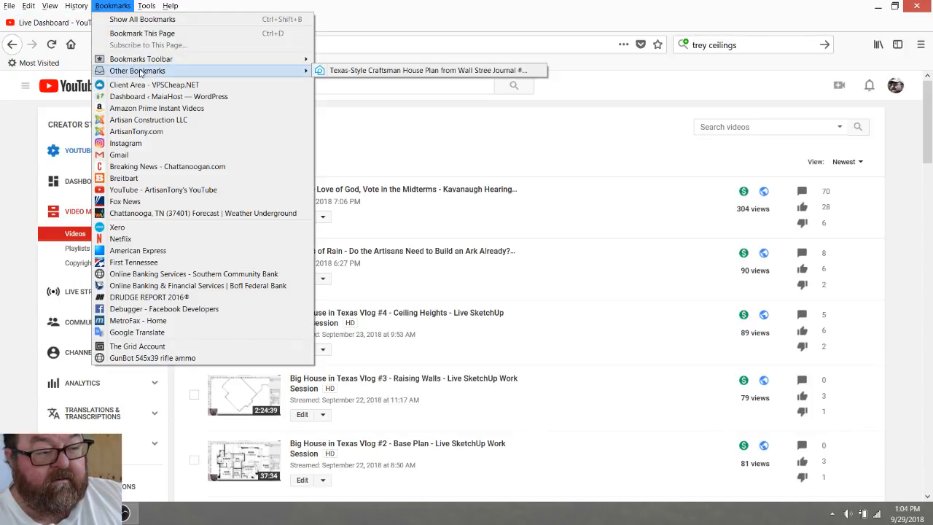
left_click(389, 71)
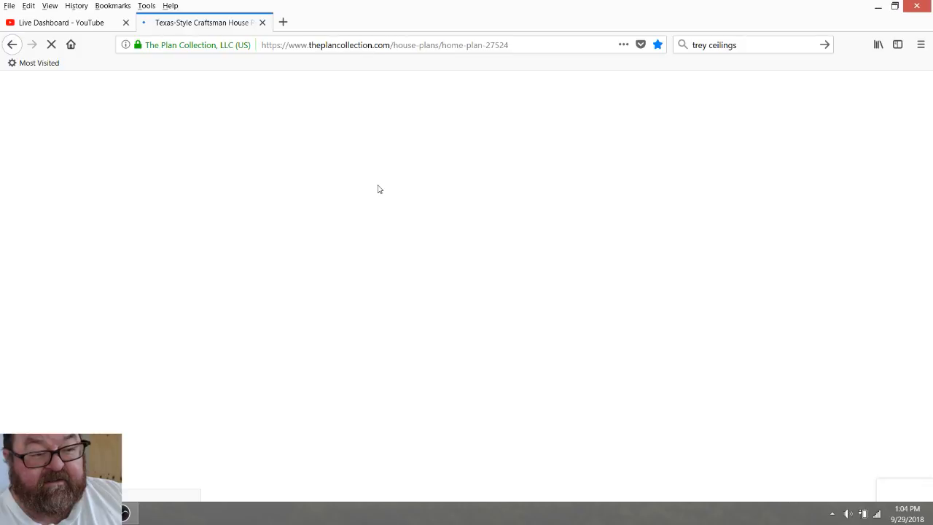
Step: Browse the plan's photo gallery to the entry photo and examine the columns, half walls and dropped header around the open room
scroll(745, 379, "down", 5)
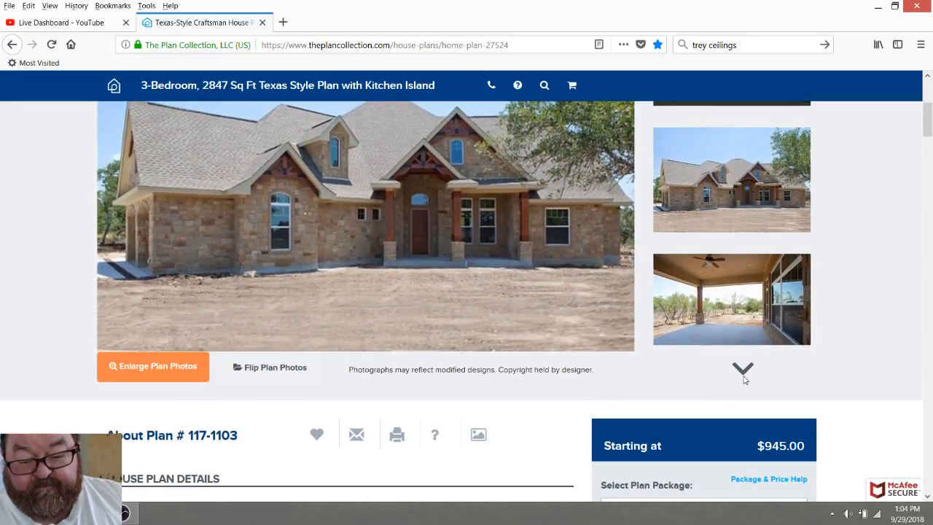
left_click(743, 373)
left_click(744, 371)
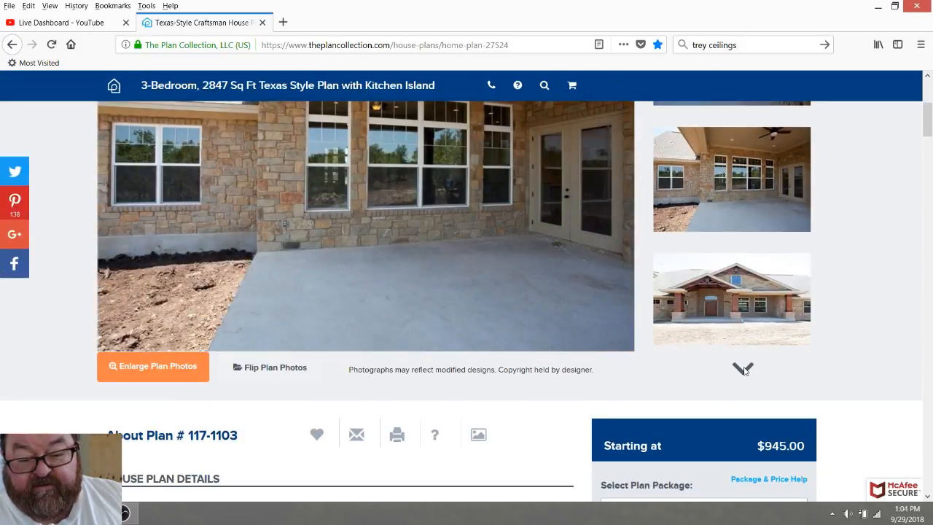
left_click(744, 370)
left_click(744, 370)
left_click(743, 370)
left_click(744, 371)
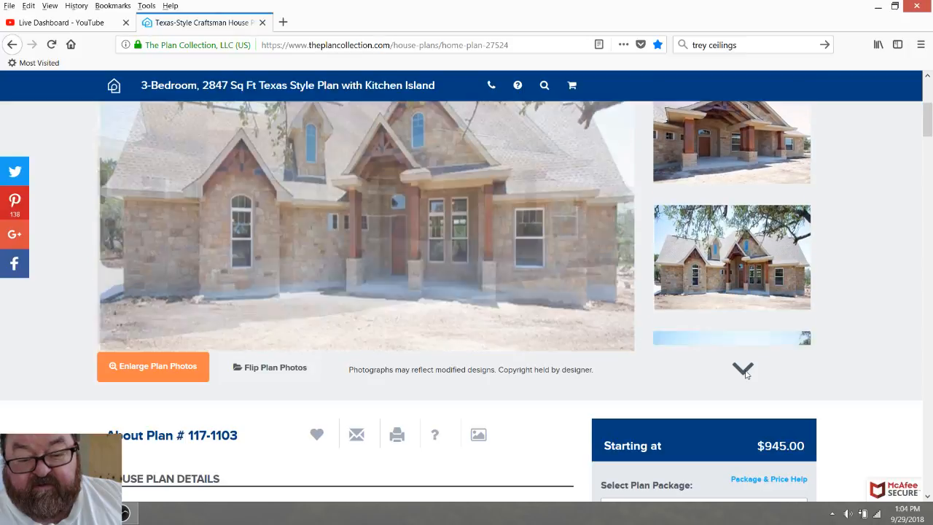
left_click(743, 370)
left_click(743, 370)
left_click(744, 370)
left_click(744, 370)
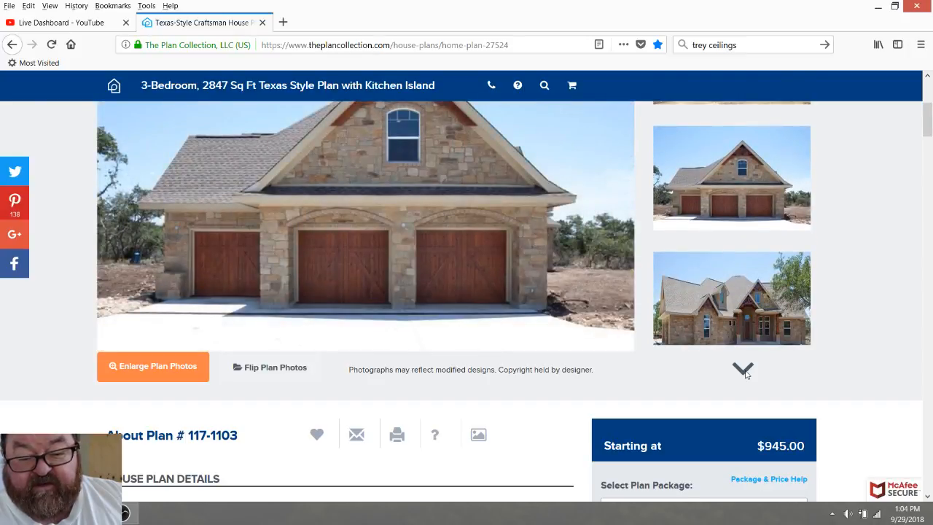
left_click(744, 370)
left_click(744, 371)
left_click(744, 370)
left_click(744, 371)
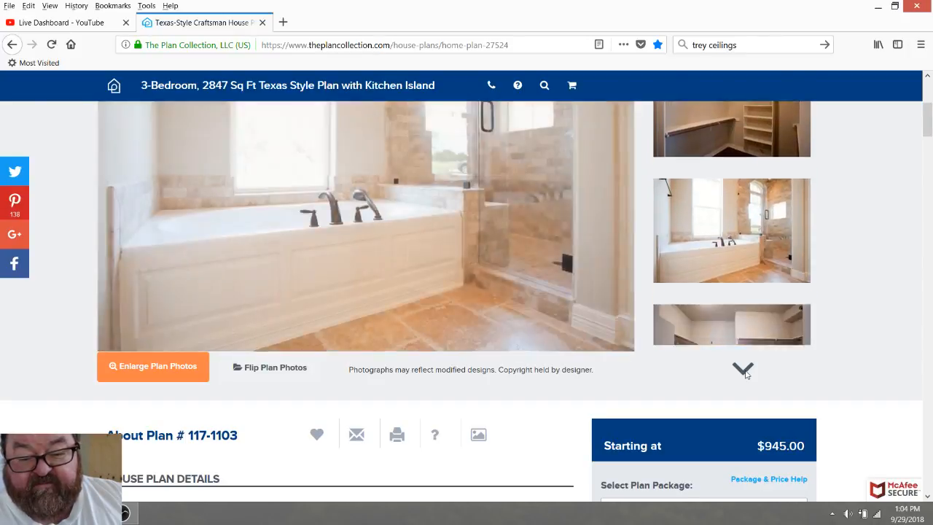
left_click(744, 370)
left_click(743, 370)
left_click(743, 370)
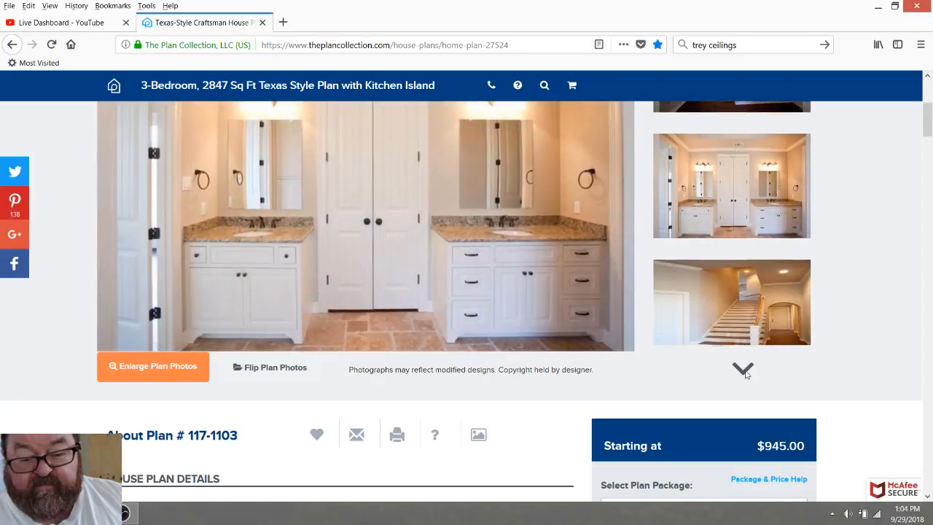
left_click(744, 370)
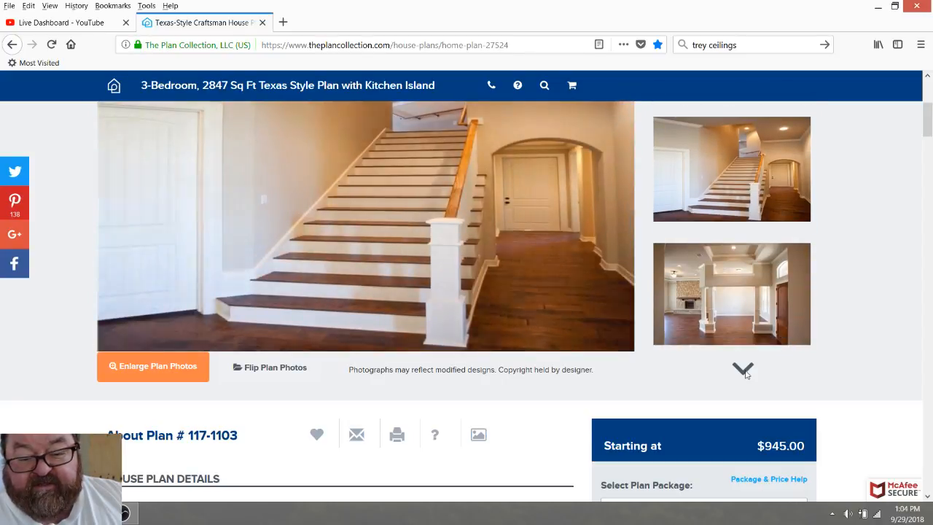
left_click(744, 370)
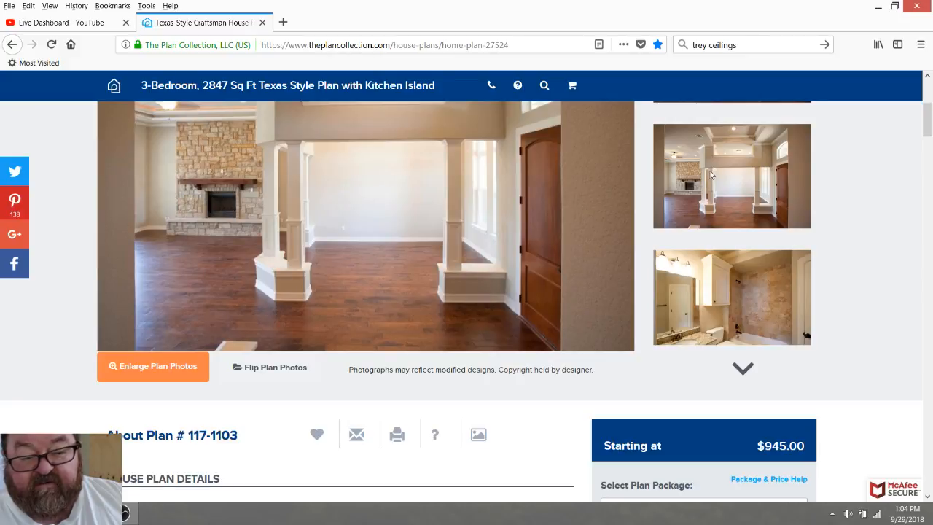
scroll(302, 252, "up", 2)
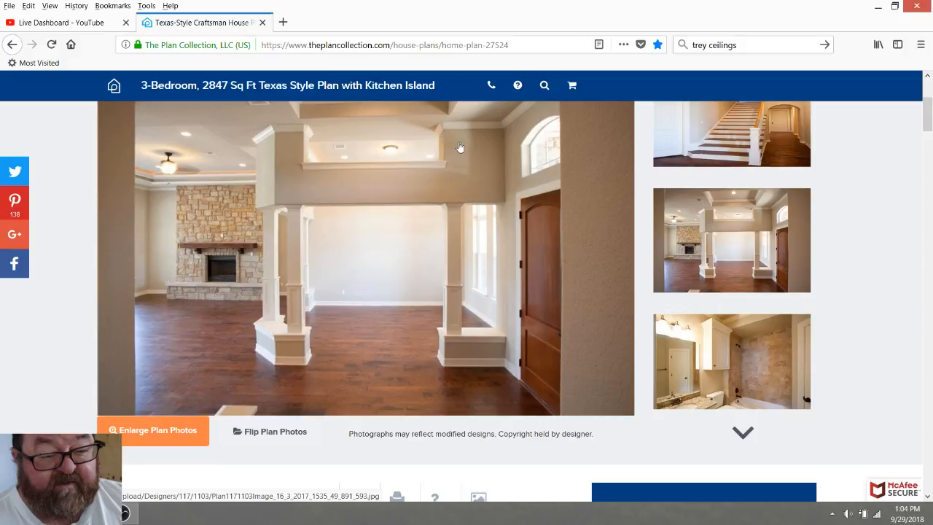
Step: Switch back to SketchUp and finish editing the copied tray ceiling group
left_click(99, 513)
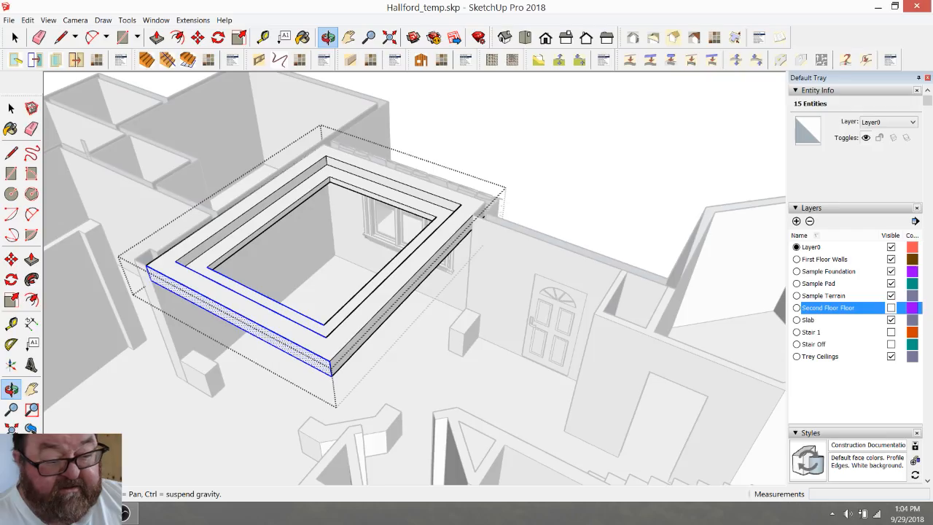
left_click_drag(403, 293, 474, 366)
scroll(490, 355, "up", 3)
scroll(483, 350, "down", 5)
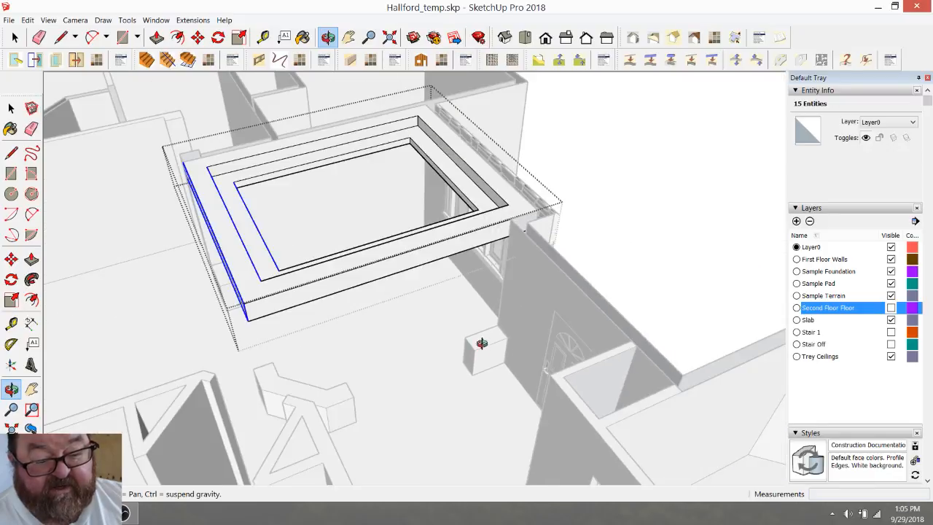
left_click(15, 37)
left_click(554, 174)
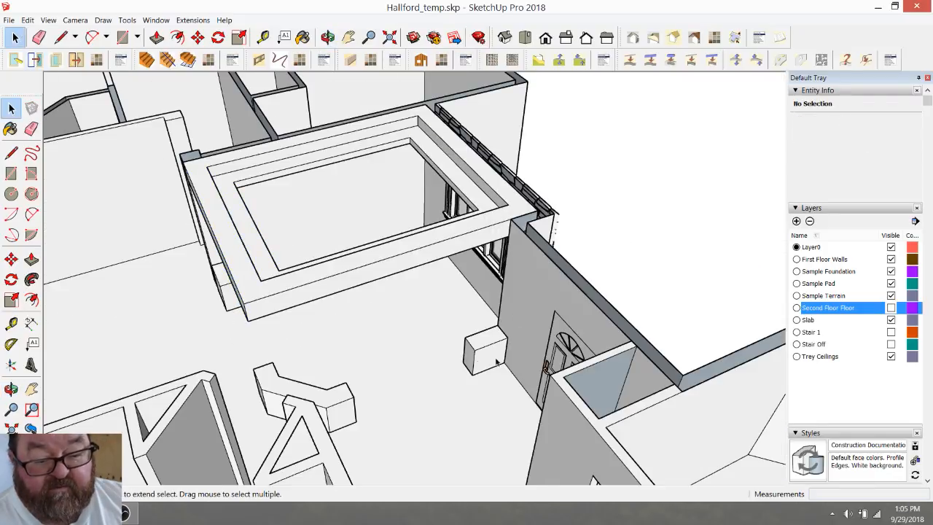
Step: Open the First Floor Walls group and measure the top length of the half wall beside the entry door
scroll(480, 364, "up", 2)
scroll(480, 365, "up", 2)
double_click(500, 340)
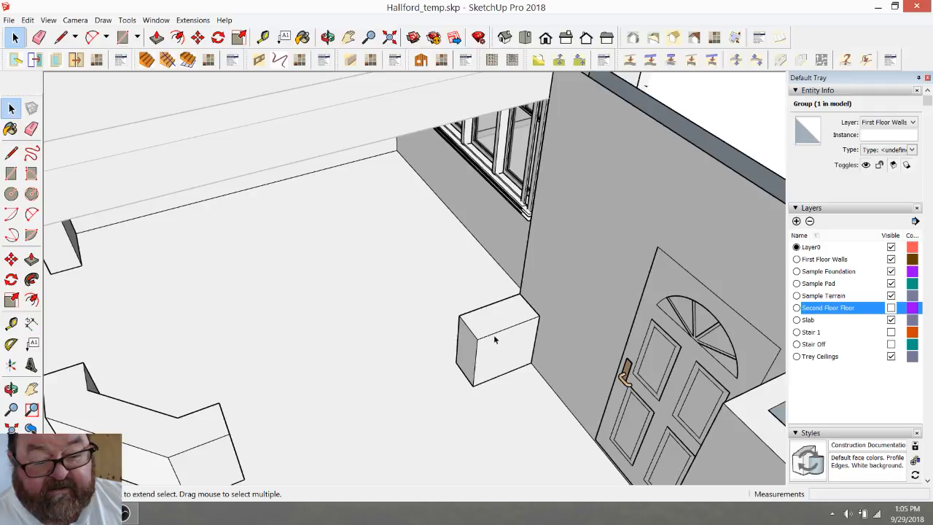
left_click(263, 37)
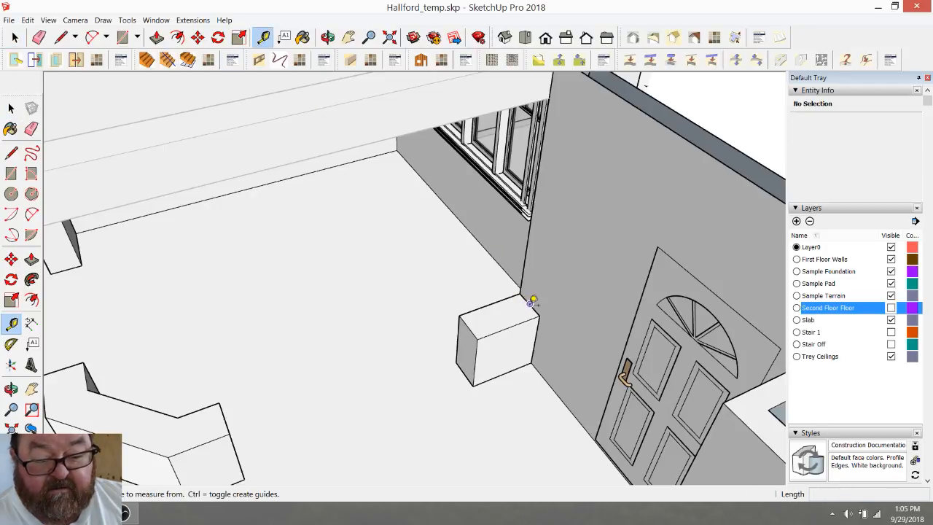
left_click(529, 303)
left_click(474, 321)
left_click(156, 37)
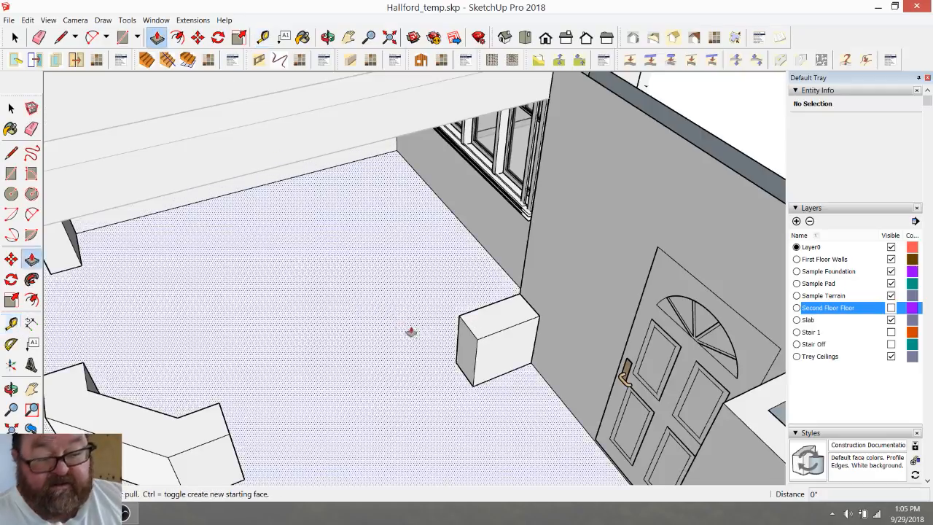
left_click(399, 325)
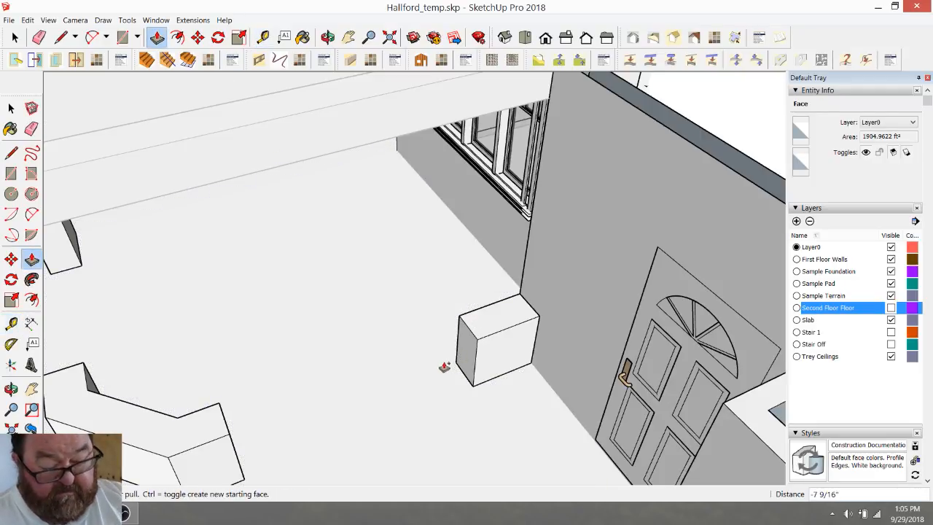
key("Escape")
key("space")
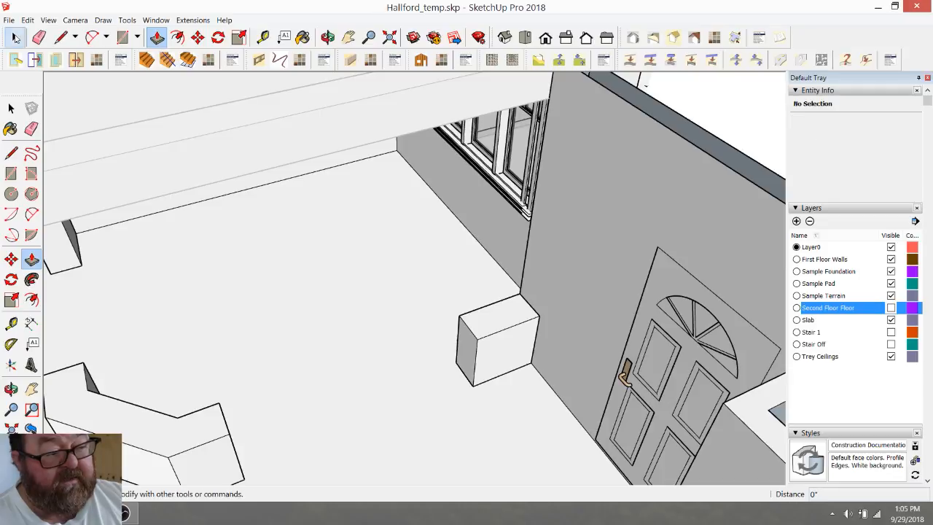
Step: Open the half walls' nested group and extend the free end of the half wall beside the entry door by 1'
double_click(470, 351)
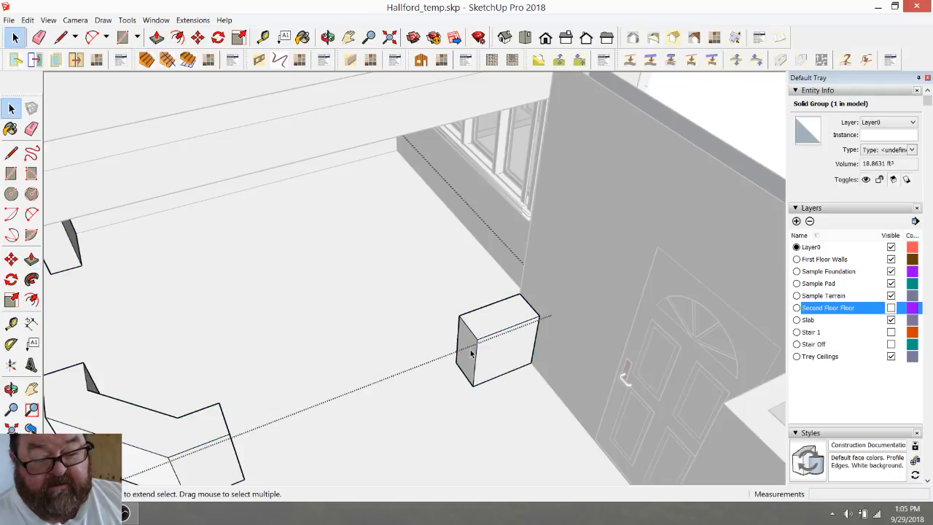
left_click(157, 38)
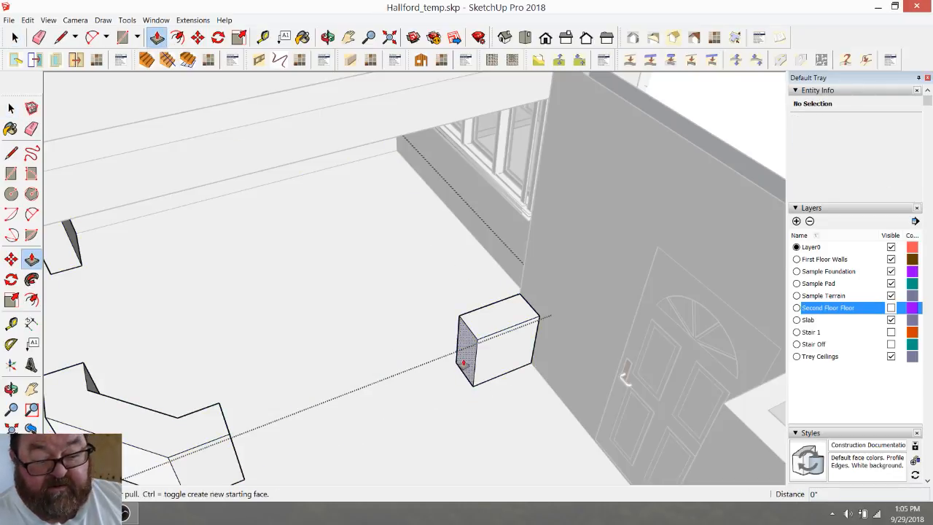
left_click(466, 362)
type("1")
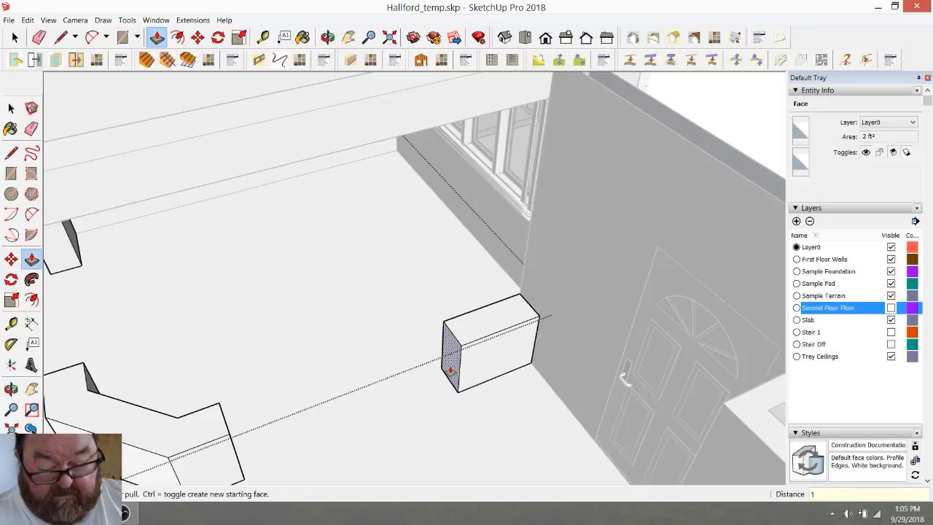
type("'")
key("Return")
scroll(460, 366, "down", 3)
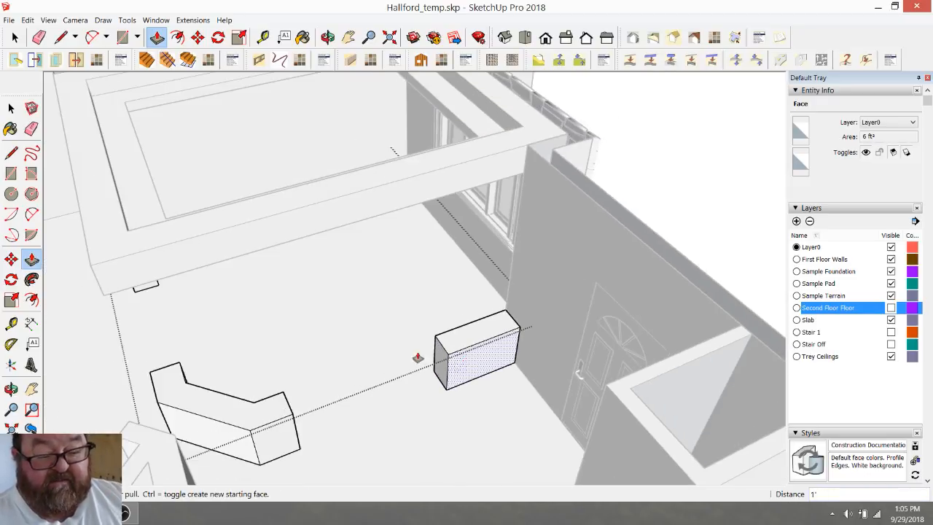
Step: Close the half walls' nested group and place a guide 3" inside the extended half wall's free end edge
left_click(15, 38)
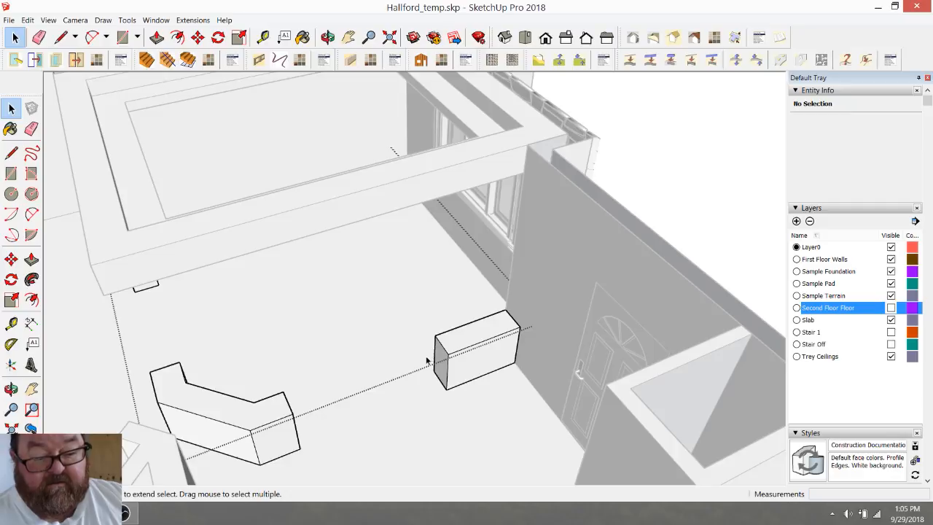
left_click(651, 174)
left_click(547, 277)
scroll(459, 357, "up", 4)
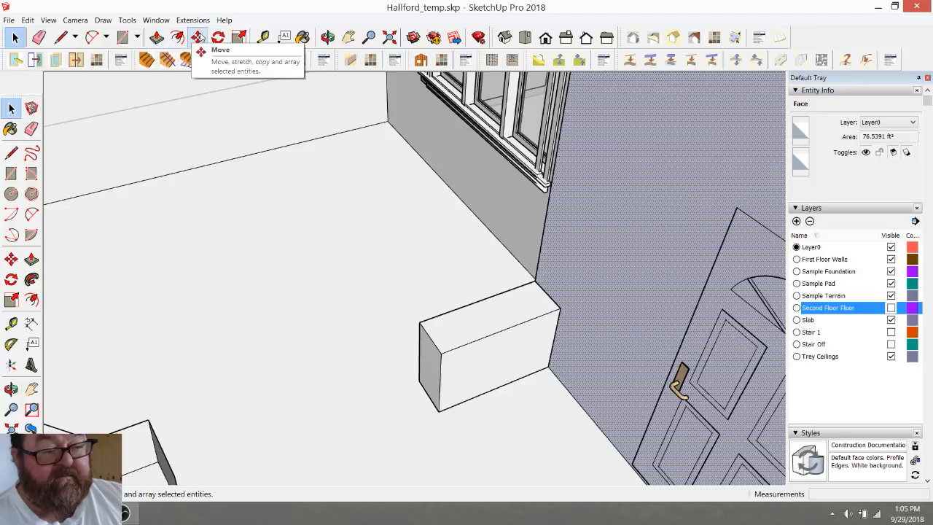
left_click(263, 37)
scroll(469, 309, "up", 4)
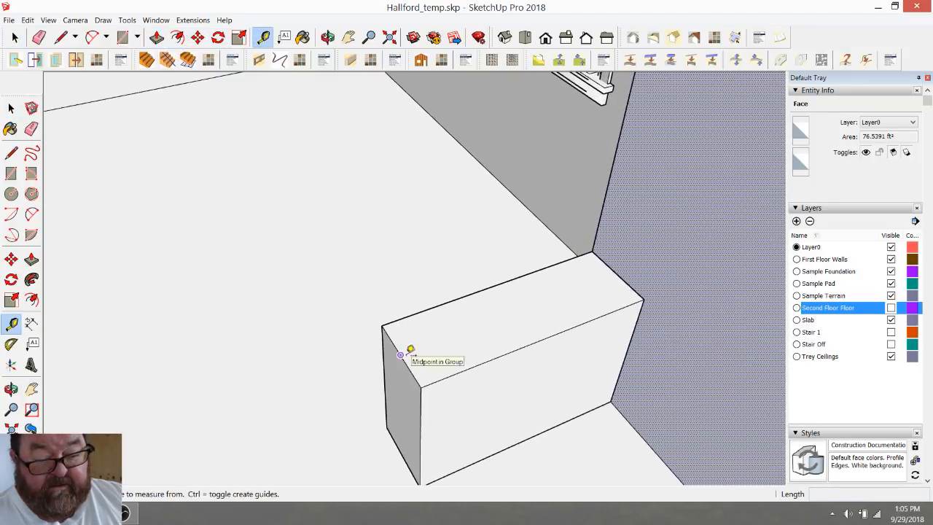
left_click(401, 354)
type("3")
key("Return")
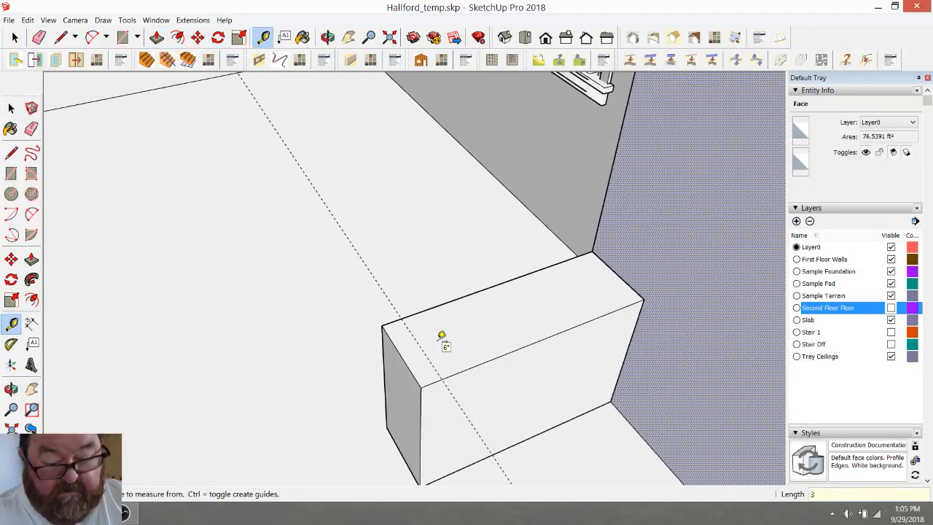
Step: Place guides 2" inside both long top edges of the half wall beside the entry door
left_click(476, 364)
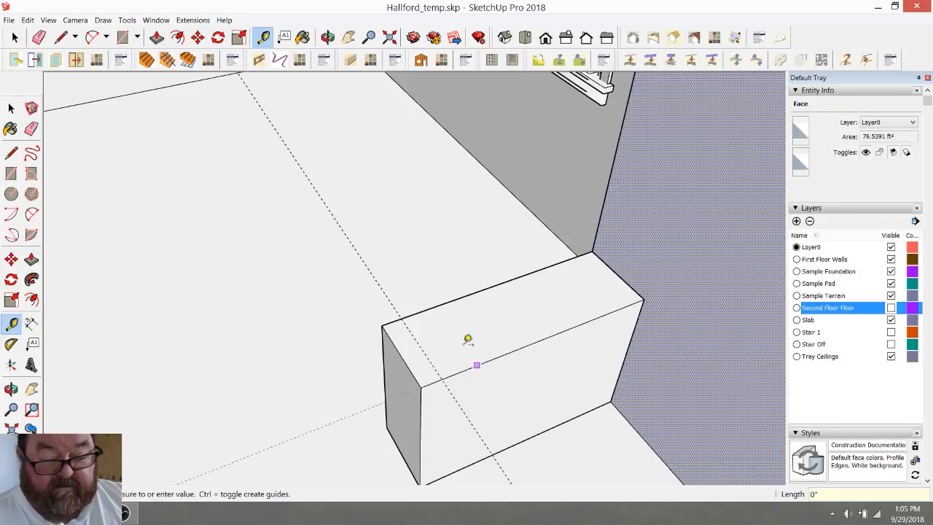
left_click(435, 303)
type("2")
key("Return")
left_click(435, 306)
type("2")
key("Return")
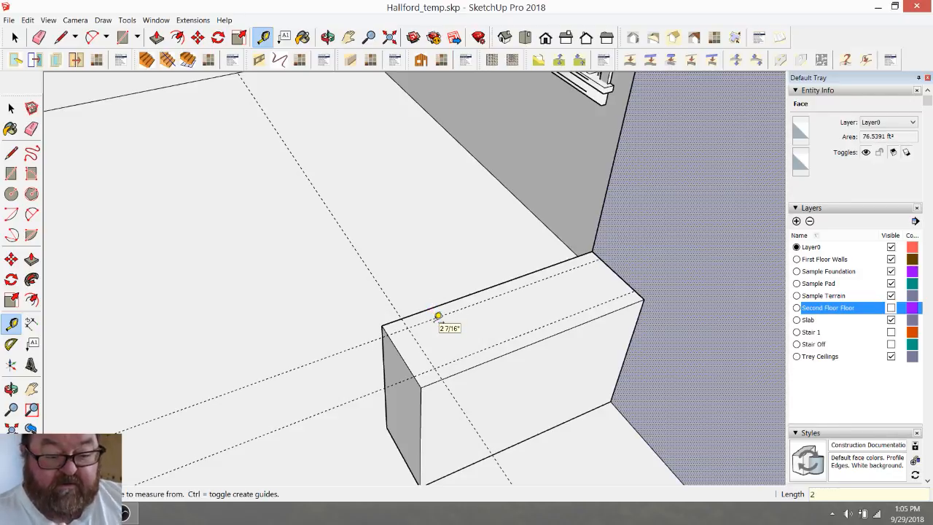
Step: Place a guide offset 1" from the 3" guide toward the half wall's free end, and erase the 3" guide
left_click(421, 334)
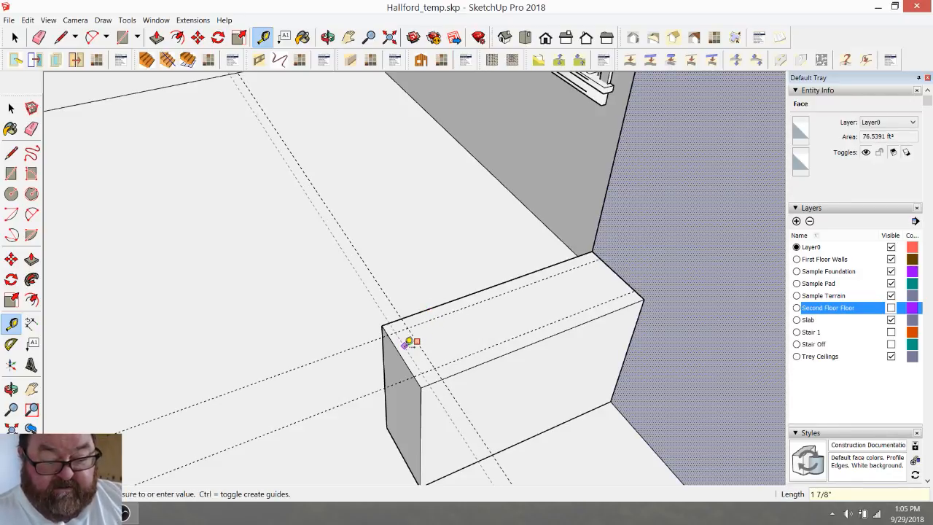
type("1")
key("Return")
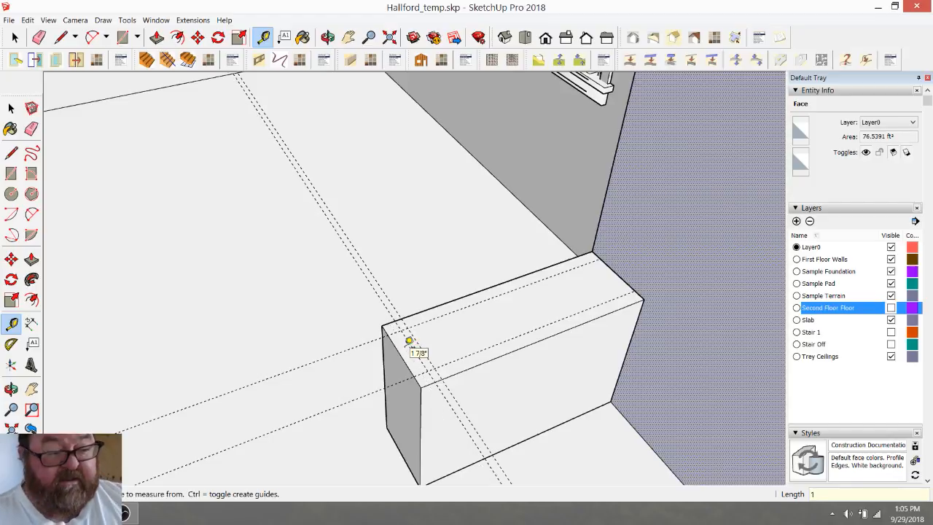
key("e")
left_click(423, 352)
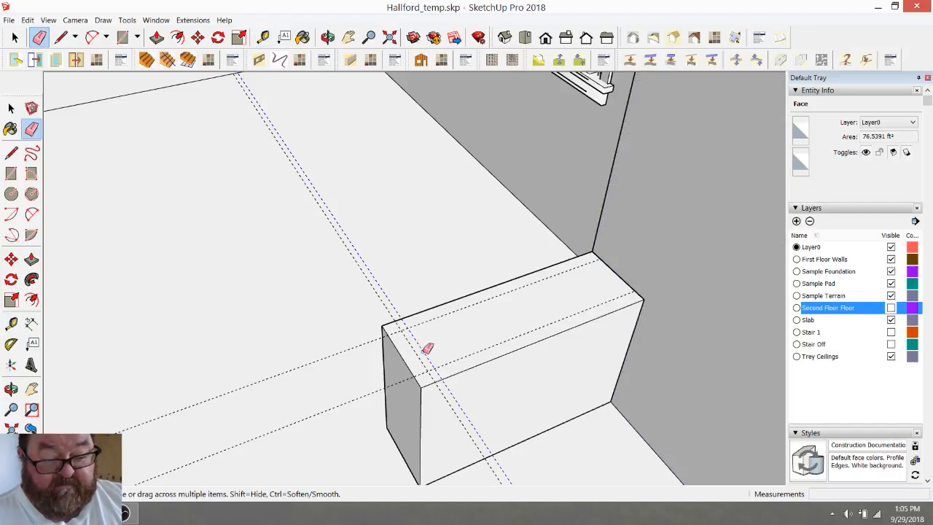
Step: Draw an 8" square from the guide intersection on top of the half wall beside the entry door, and erase the guides
left_click(123, 37)
left_click(383, 328)
left_click(400, 330)
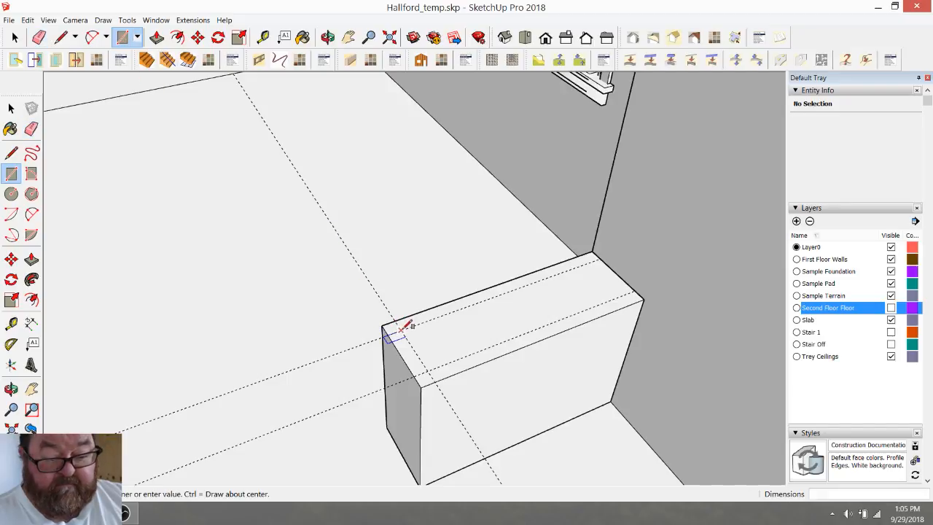
left_click(481, 350)
scroll(485, 351, "down", 2)
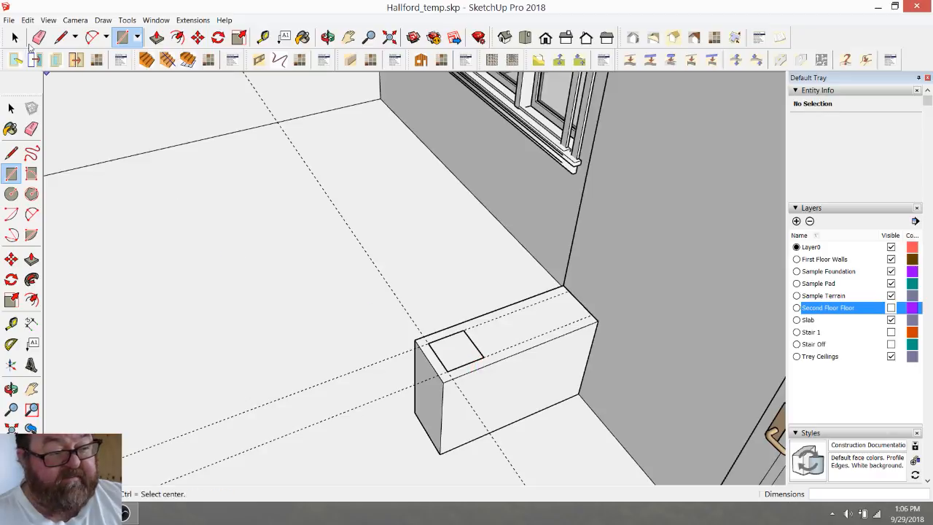
left_click(39, 38)
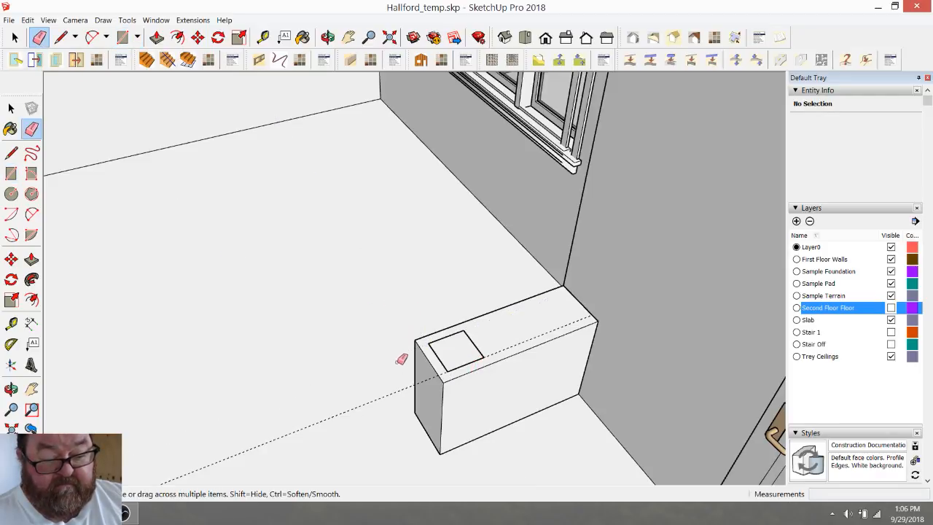
Step: Try to extrude the square on the half wall into a column about 6' 1" high, reaching the tray ceiling beam
scroll(409, 387, "down", 4)
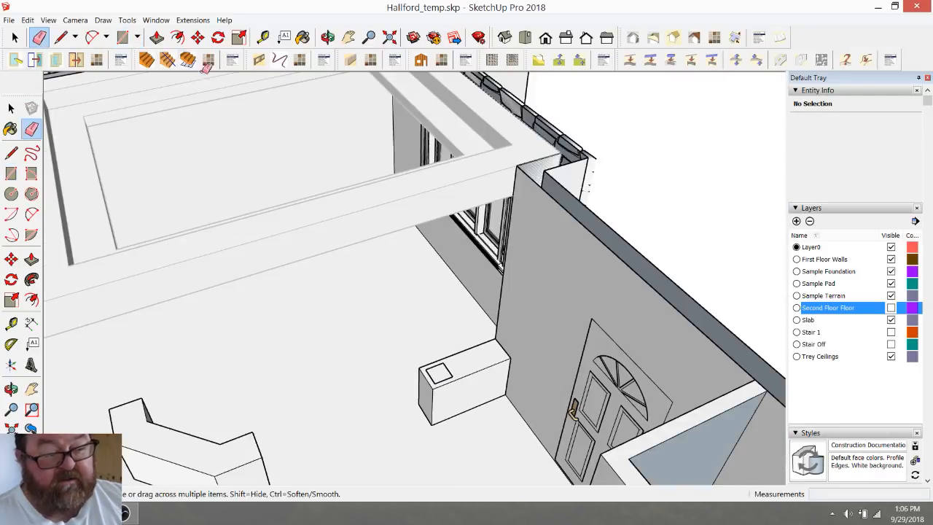
key("p")
left_click(438, 374)
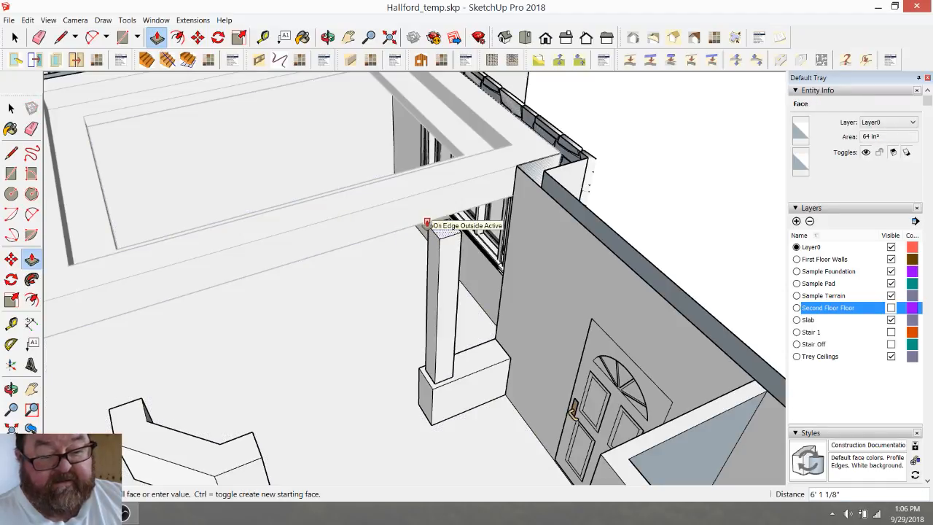
left_click(349, 145)
middle_click_drag(349, 145, 394, 394)
left_click(14, 37)
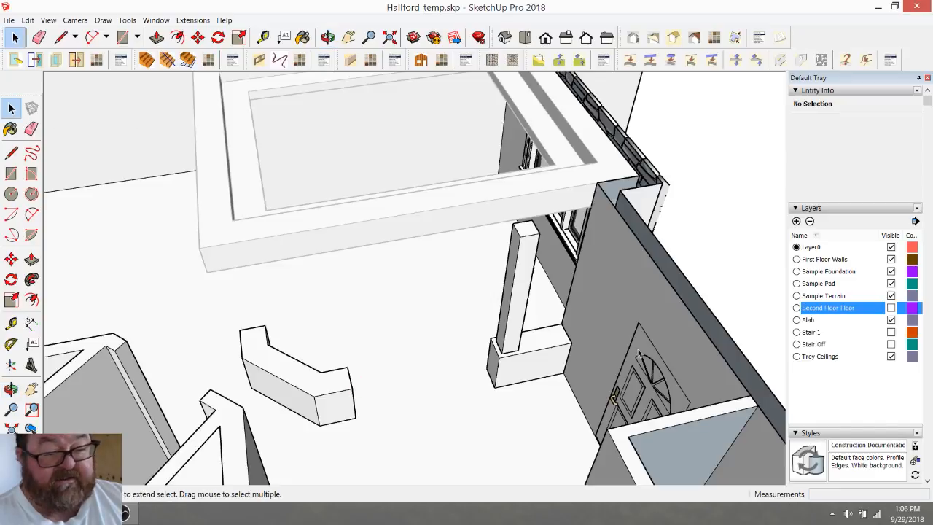
left_click(528, 284)
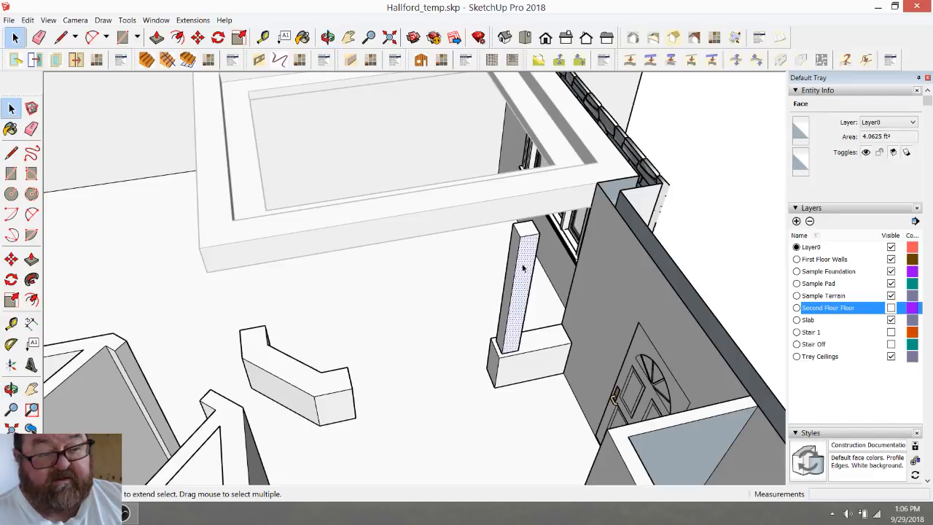
left_click(327, 38)
key("Delete")
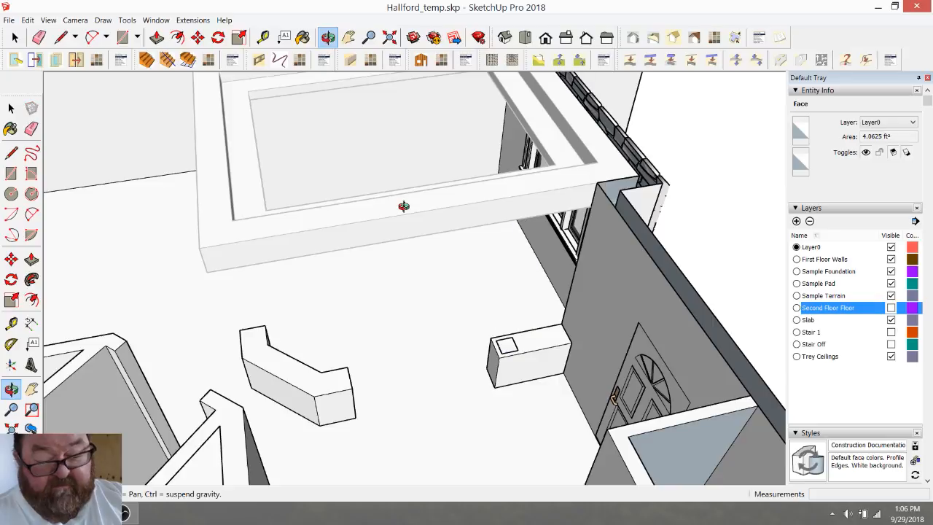
Step: Extrude the square on top of the half wall upward into a short block about 5" high
scroll(534, 372, "up", 10)
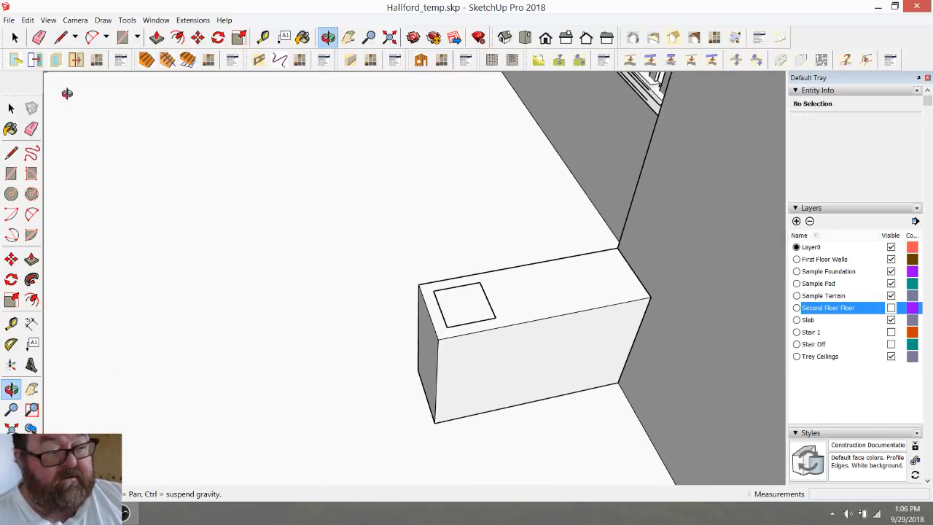
left_click(157, 37)
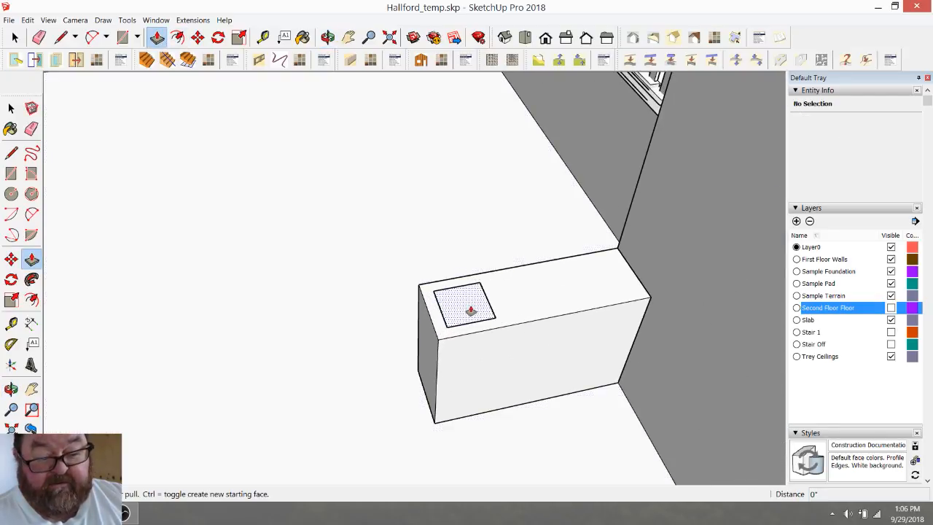
left_click(471, 311)
left_click(471, 286)
Step: Select the whole short block on the half wall and make it a component with the default settings
key("space")
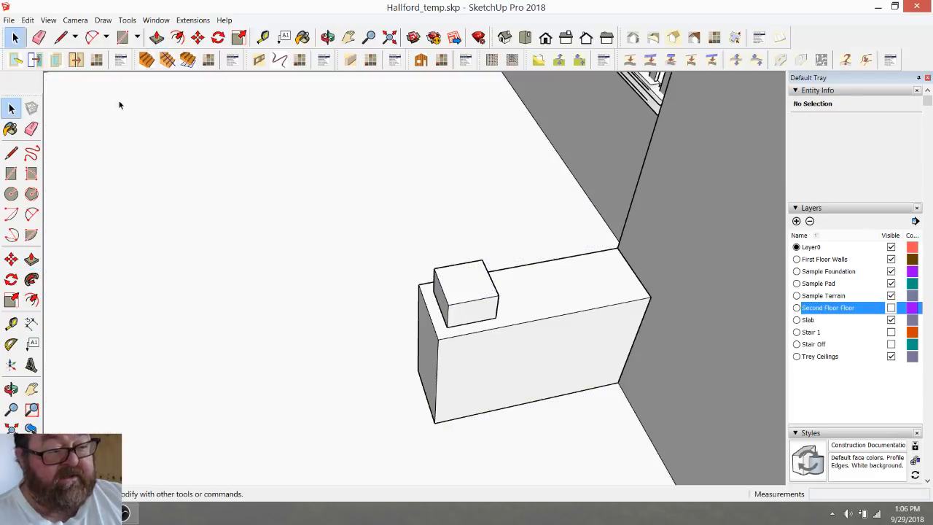
left_click_drag(473, 295, 521, 339)
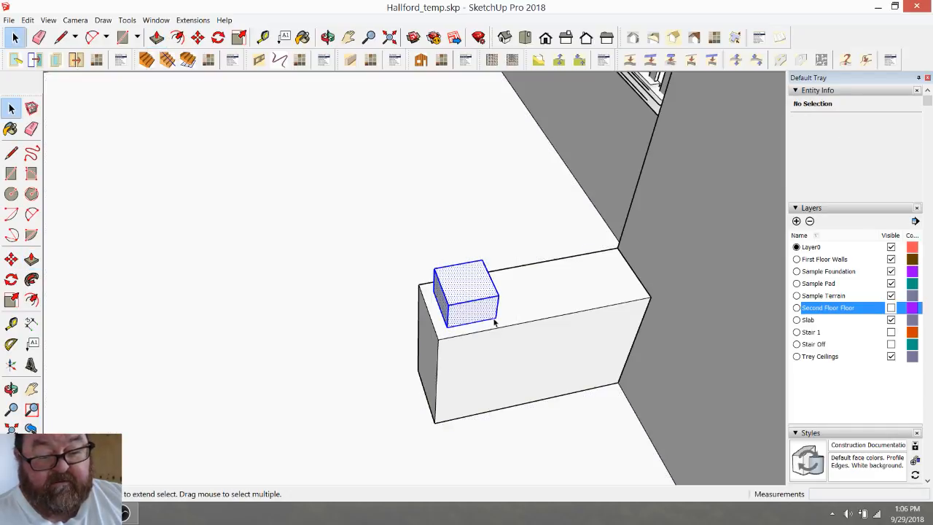
right_click(481, 304)
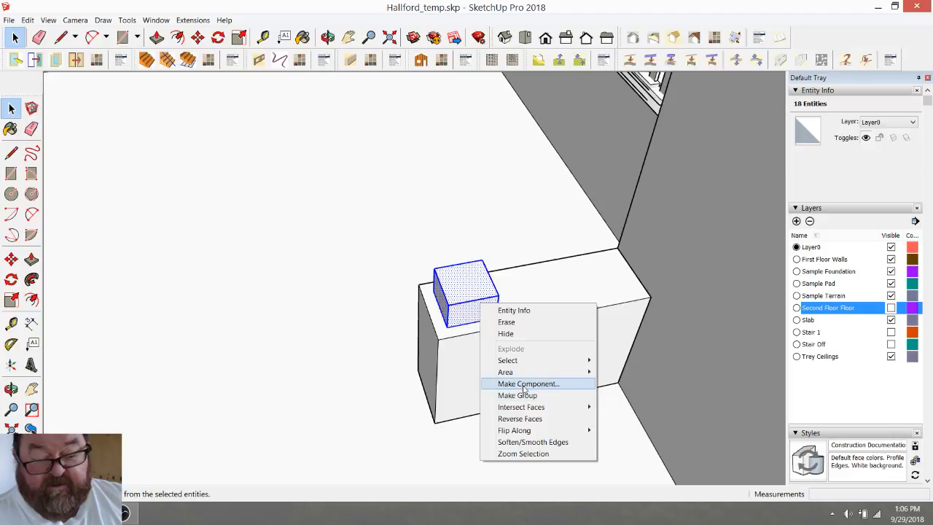
left_click(514, 383)
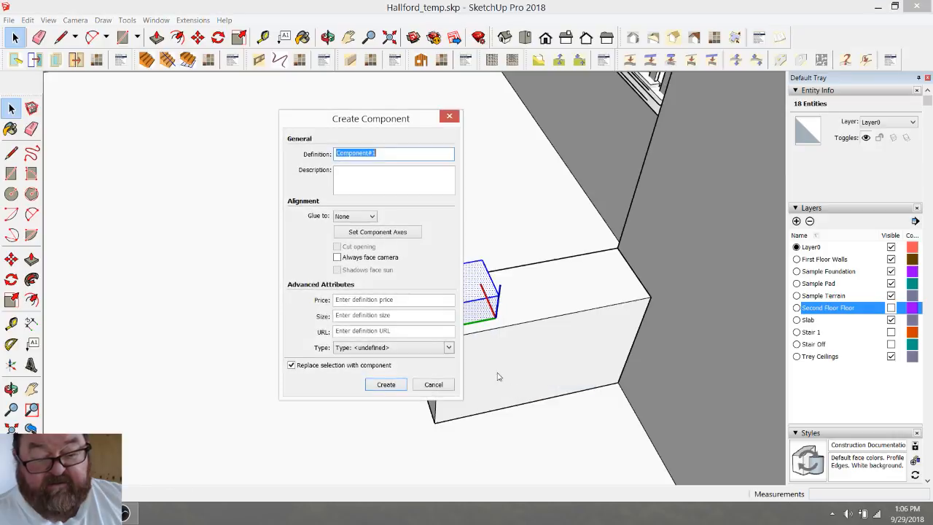
left_click(386, 384)
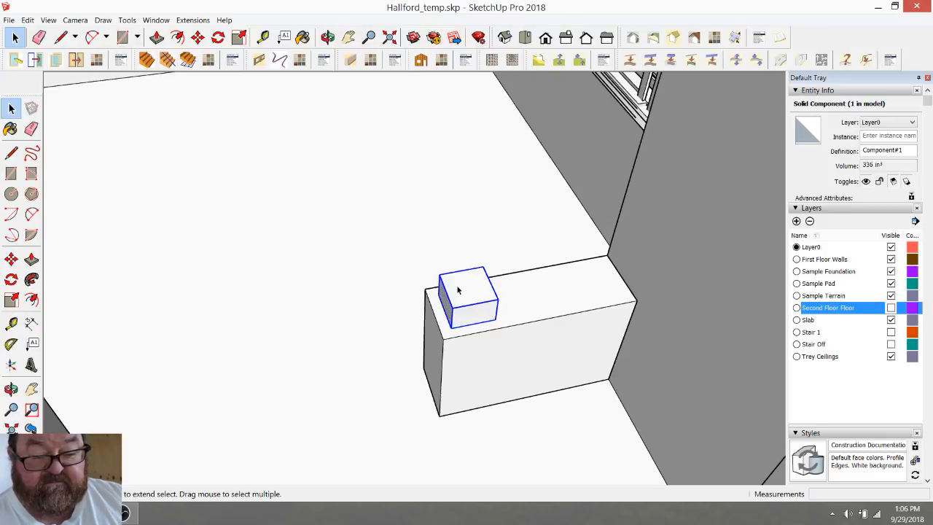
Step: Open the block component and extend its top face 5' 7 7/8" up to the ceiling beam's underside, finishing the column
double_click(461, 291)
scroll(488, 328, "down", 3)
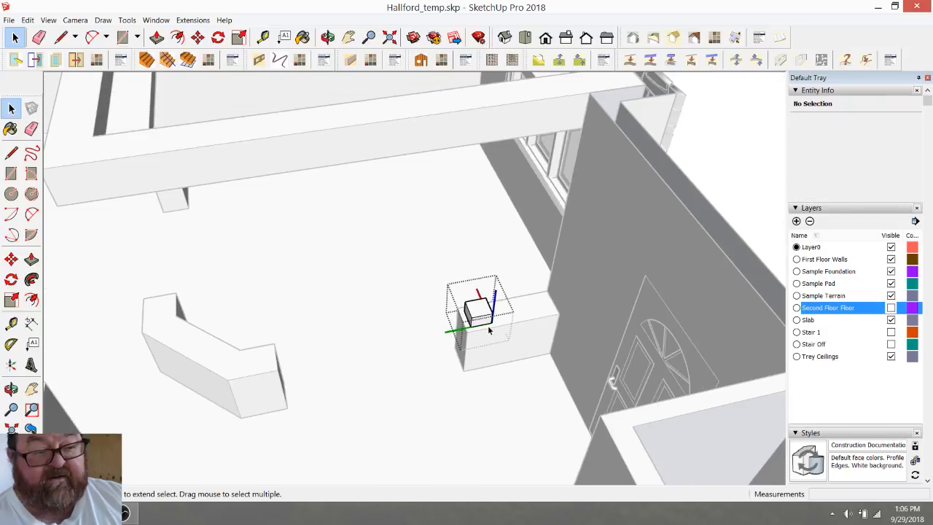
left_click(157, 37)
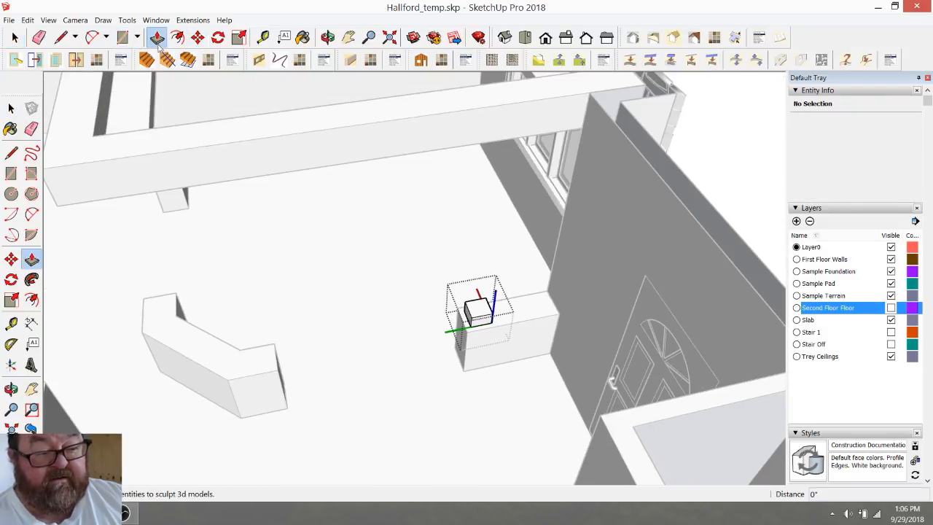
left_click(478, 312)
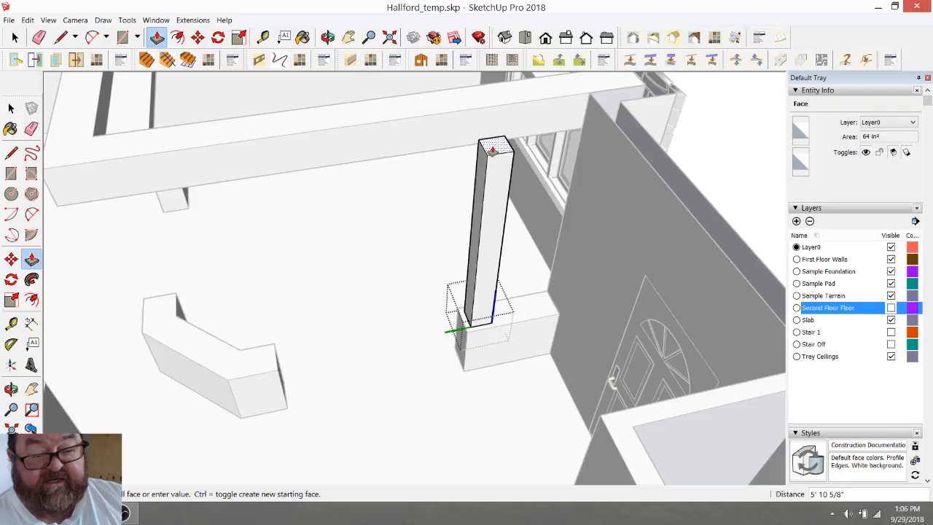
left_click(462, 150)
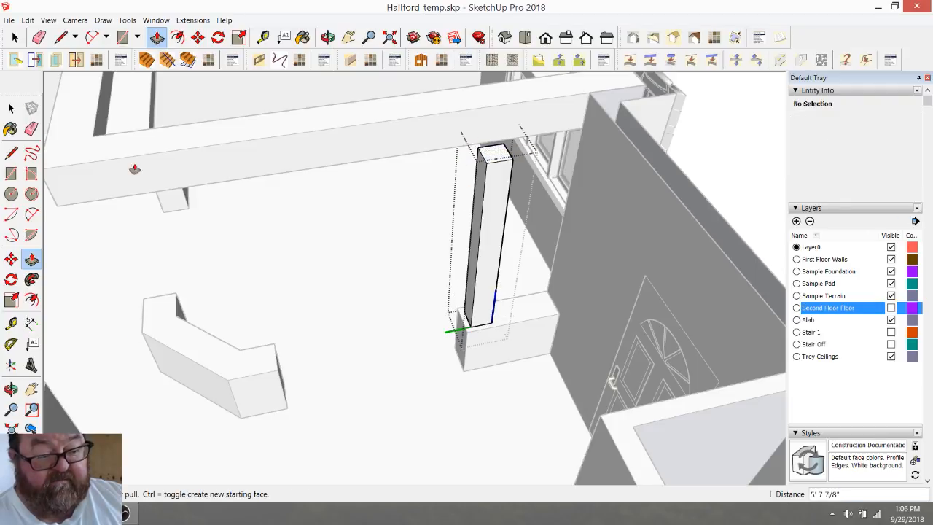
left_click(15, 38)
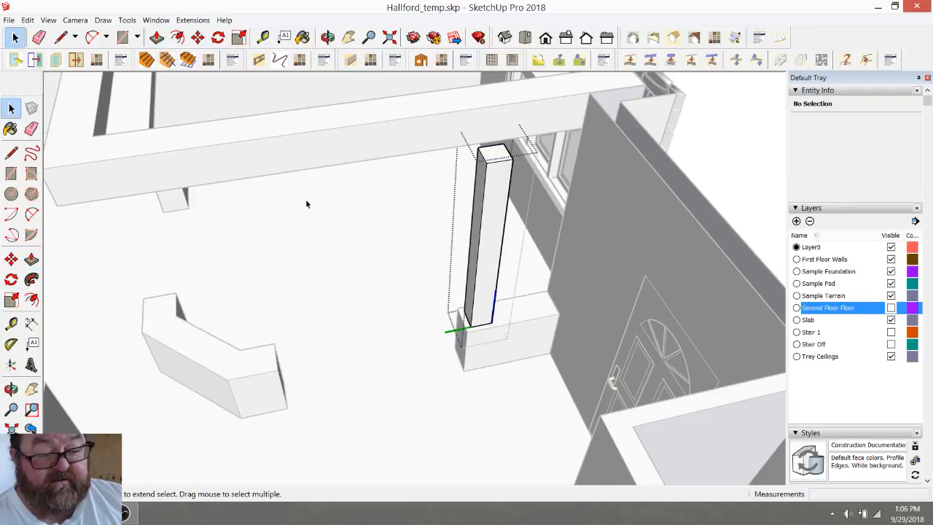
Step: Copy the column from its bottom corner across the opening onto the near end of the angled half wall
left_click(485, 288)
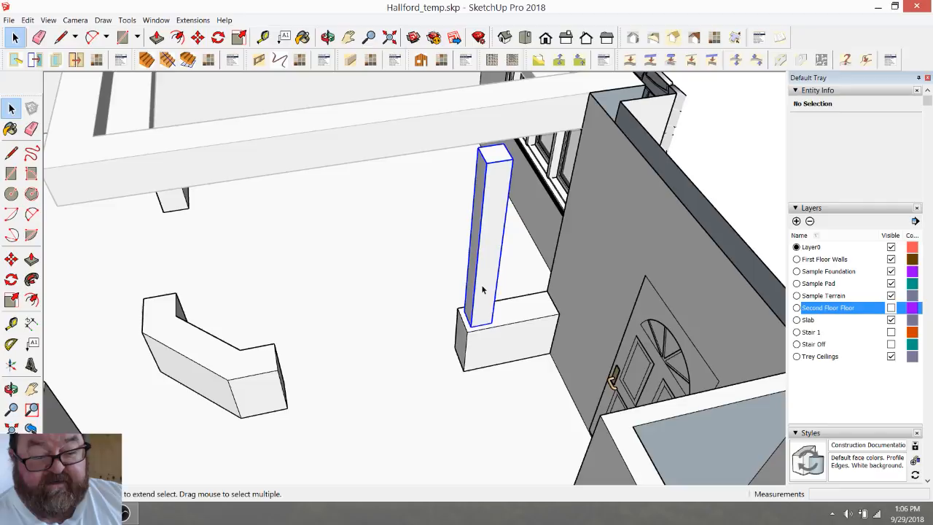
left_click(198, 37)
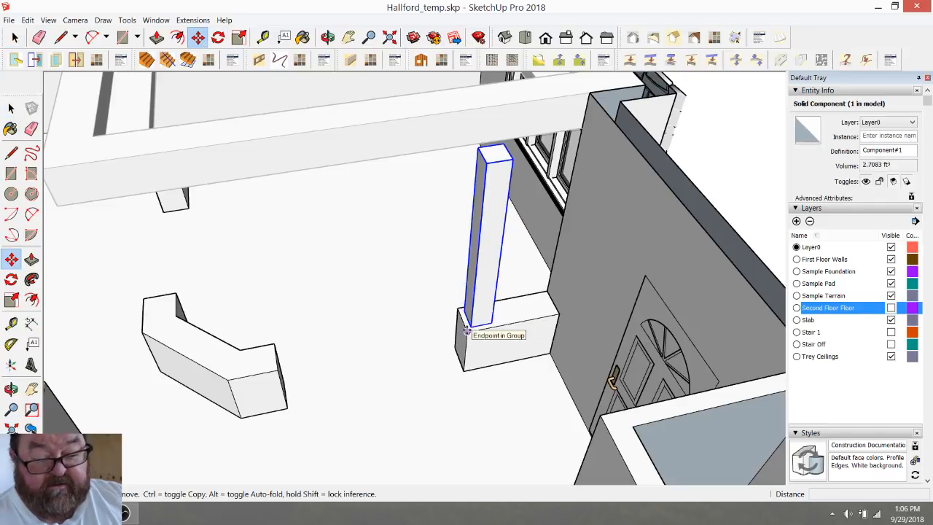
left_click(470, 325)
key("ctrl")
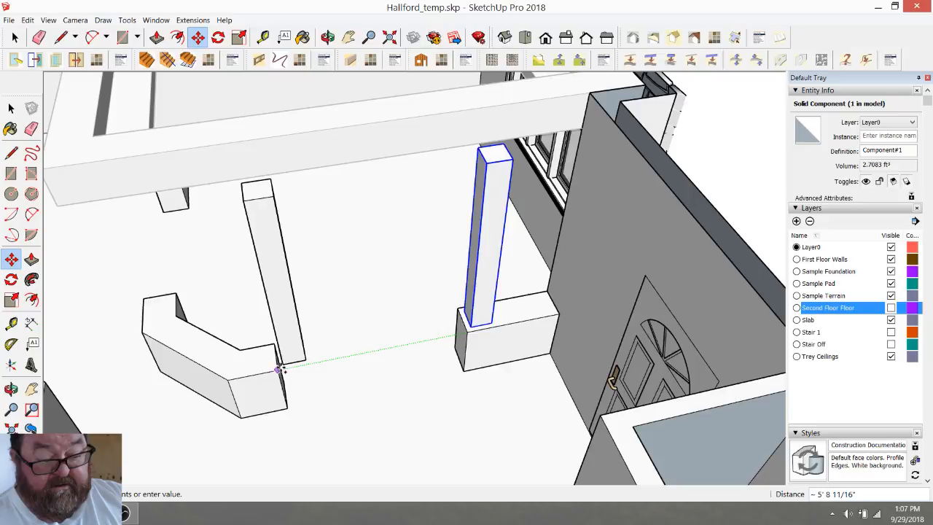
left_click(260, 372)
Step: Move the copied column's corner to the angled half wall's end edge, and shift it 2" inward from there
scroll(251, 373, "up", 5)
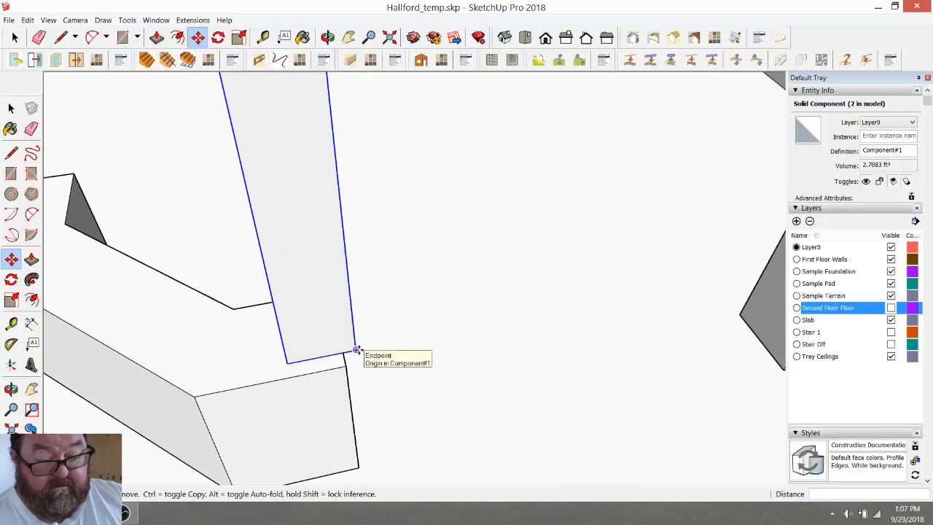
left_click(355, 349)
left_click(341, 356)
left_click(342, 356)
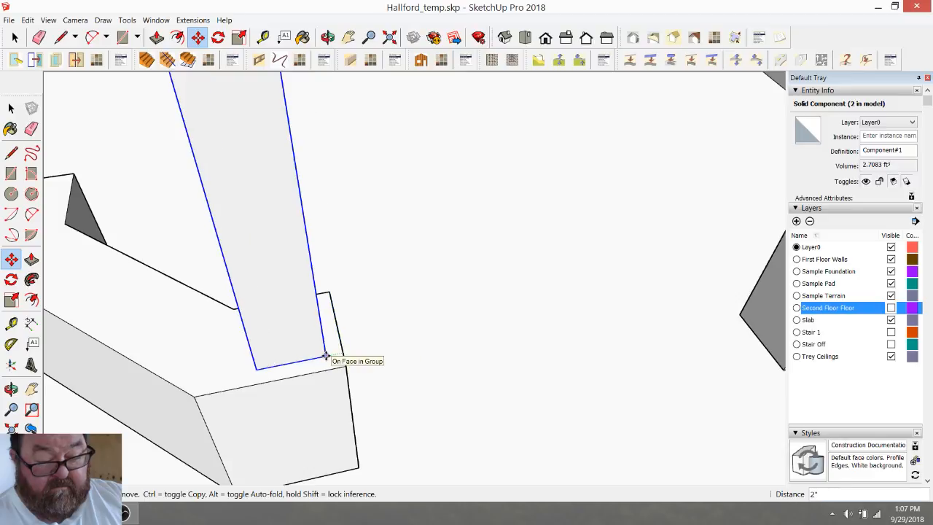
type("2")
key("Return")
Step: Inspect the angled half wall from its other side and compare it with the column arrangement in the website's entry photo
scroll(437, 356, "down", 6)
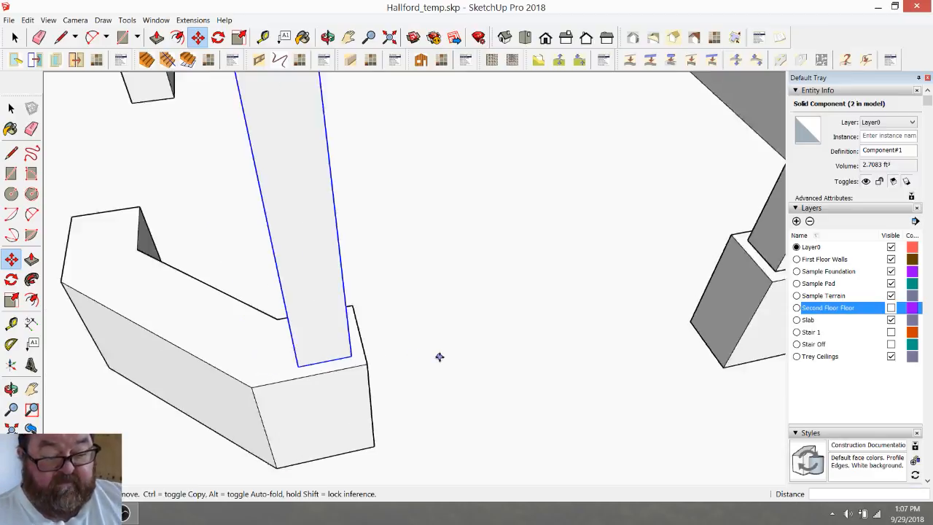
left_click(327, 38)
left_click_drag(323, 206, 579, 276)
scroll(581, 293, "down", 2)
scroll(365, 389, "up", 1)
middle_click_drag(364, 389, 422, 384)
scroll(422, 381, "up", 3)
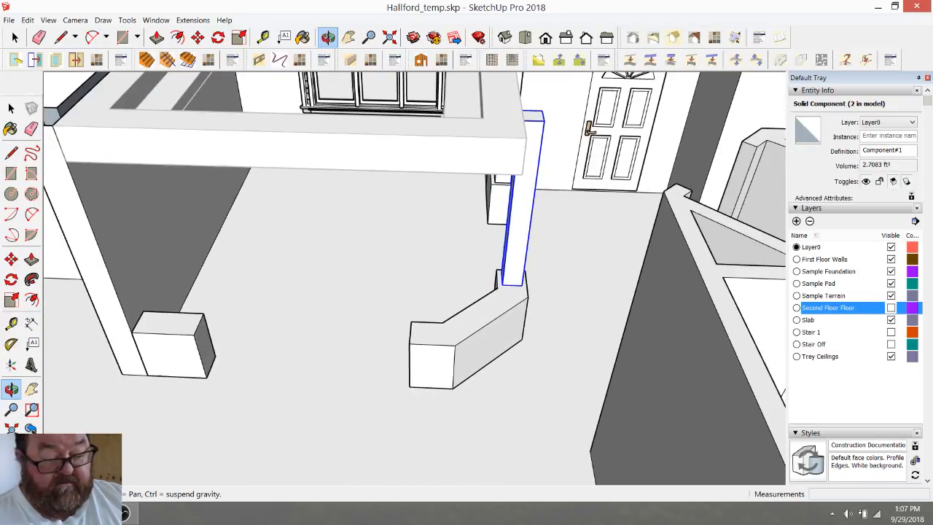
left_click(76, 513)
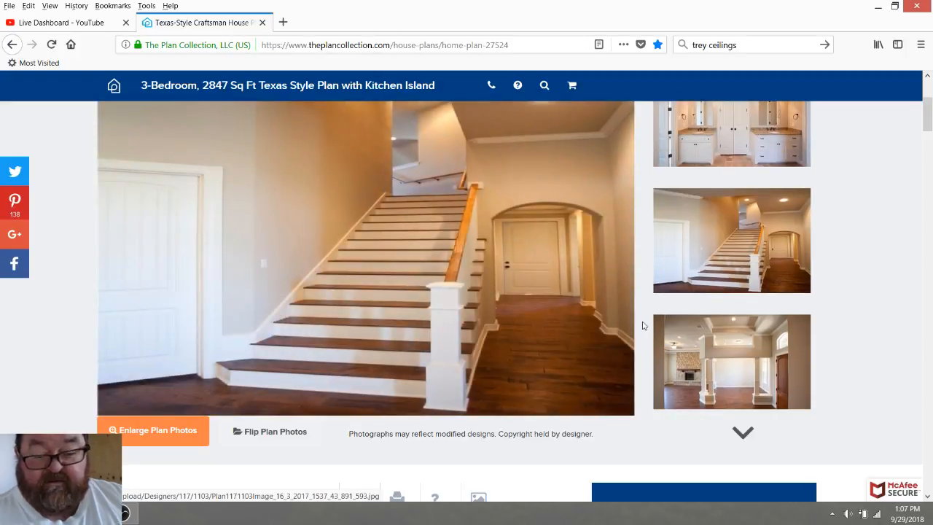
left_click(716, 353)
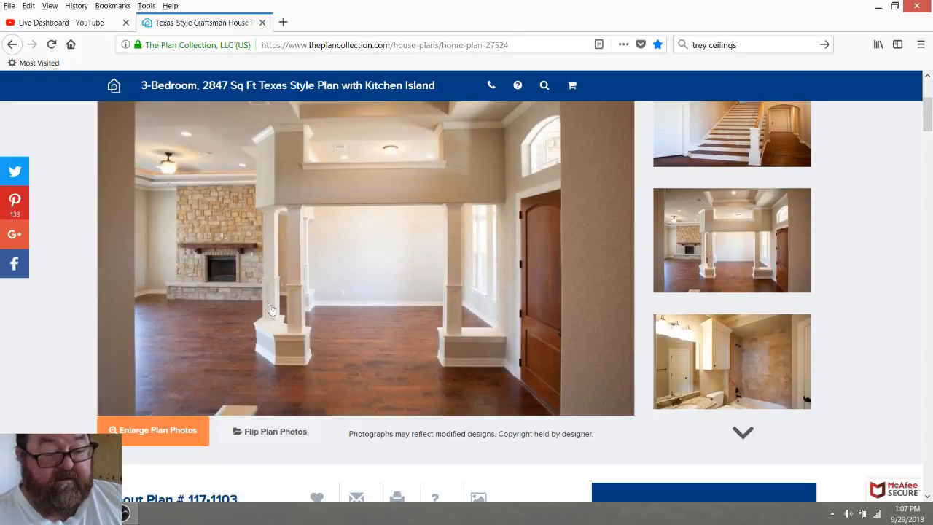
left_click(80, 513)
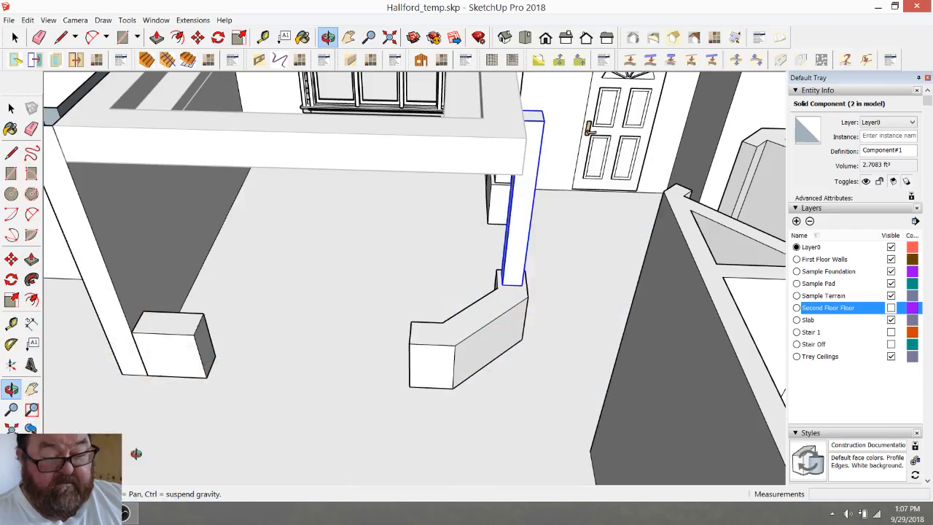
left_click_drag(495, 310, 345, 248)
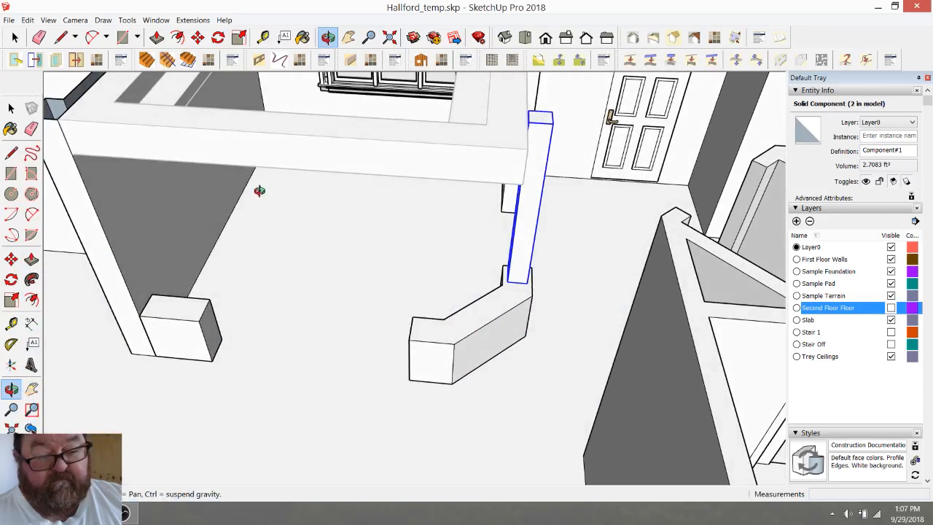
left_click(16, 40)
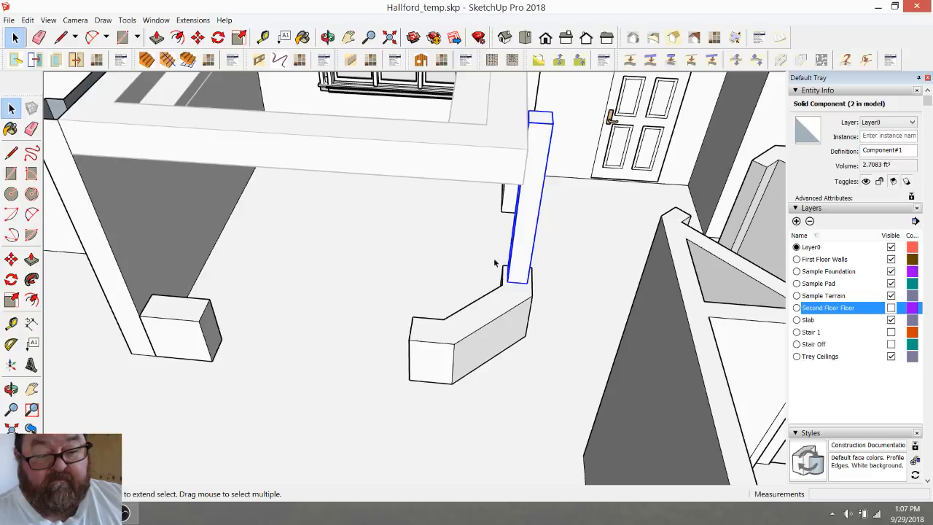
Step: Copy the column from the far half wall onto the near, squared end of the angled half wall
left_click(327, 37)
left_click_drag(358, 124, 131, 75)
left_click(16, 38)
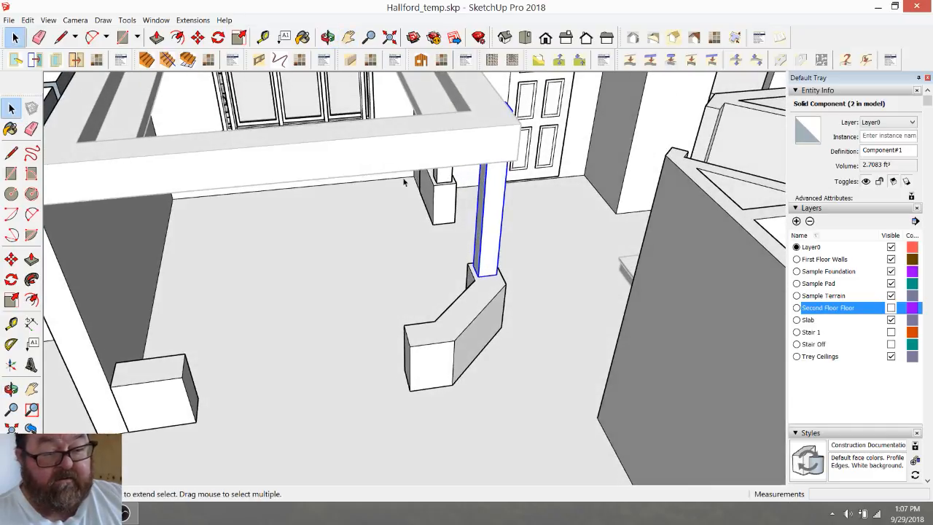
left_click(197, 38)
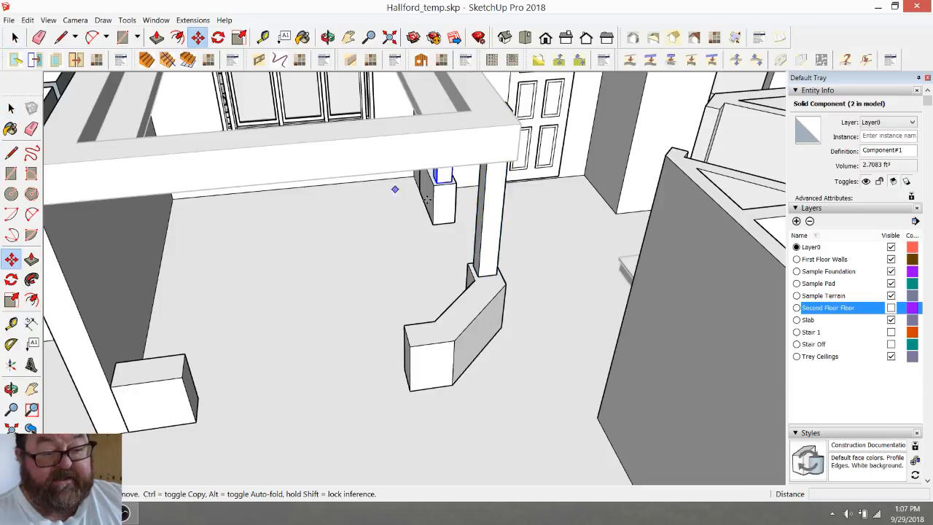
left_click(436, 187)
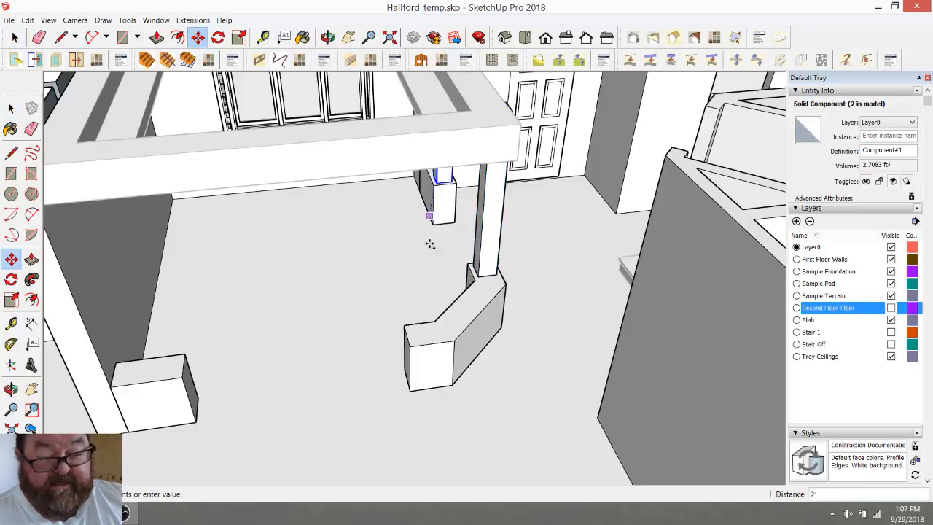
left_click(417, 347)
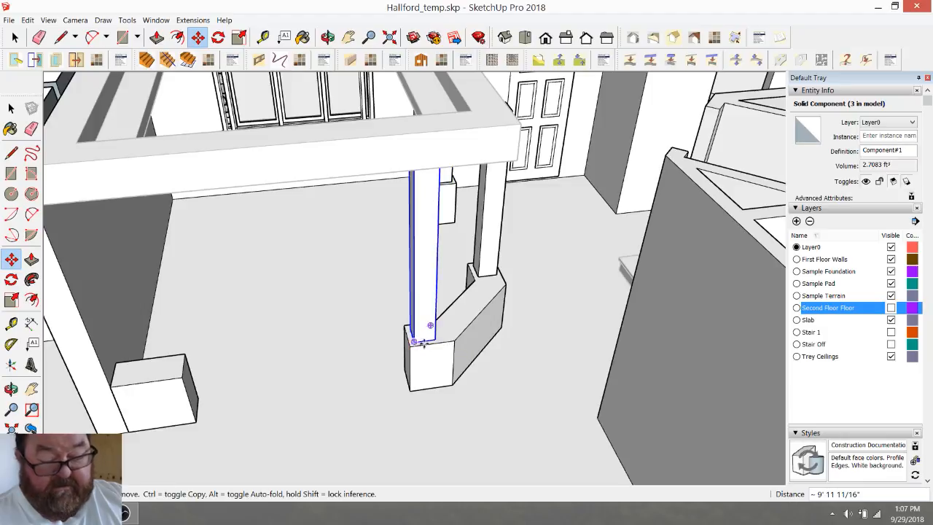
Step: Copy that column across the opening onto the opposite half wall, and shift it inward from that wall's end edge
key("ctrl")
left_click(434, 338)
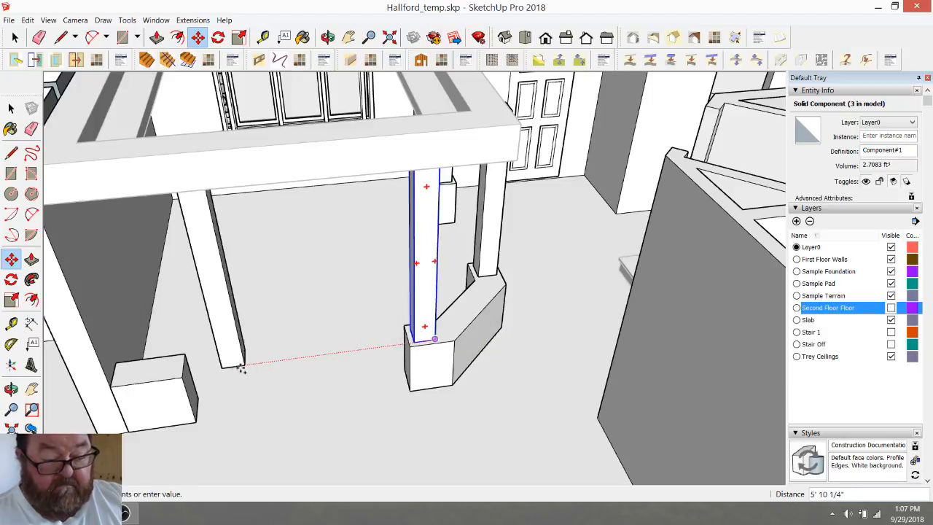
left_click(182, 372)
scroll(186, 368, "up", 5)
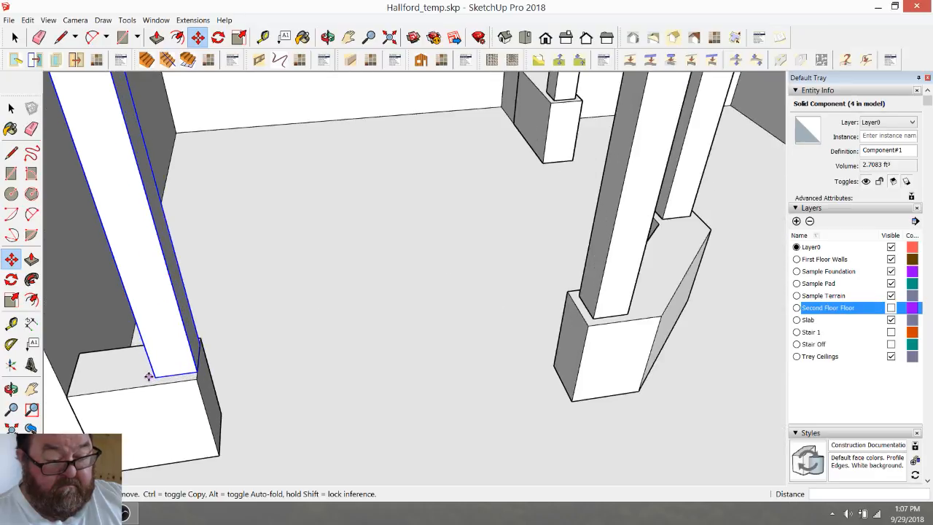
left_click(247, 363)
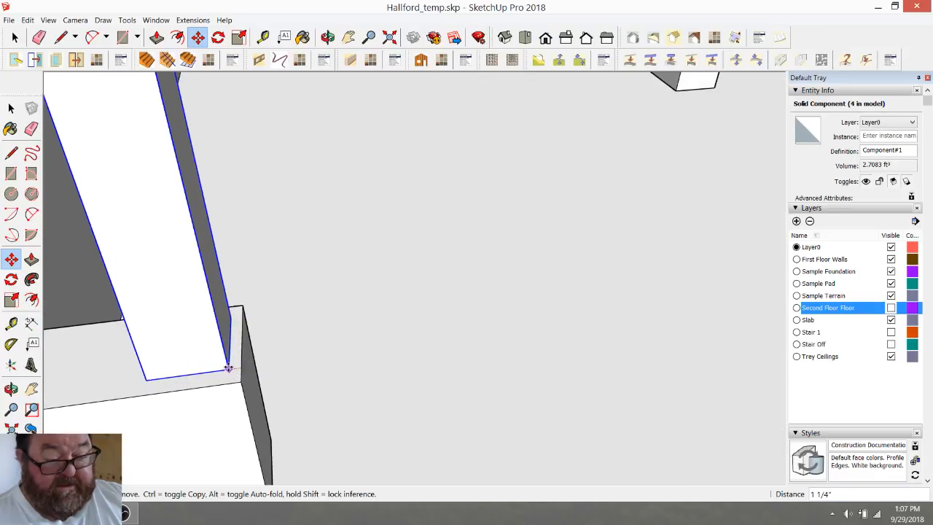
left_click(225, 370)
scroll(226, 371, "down", 6)
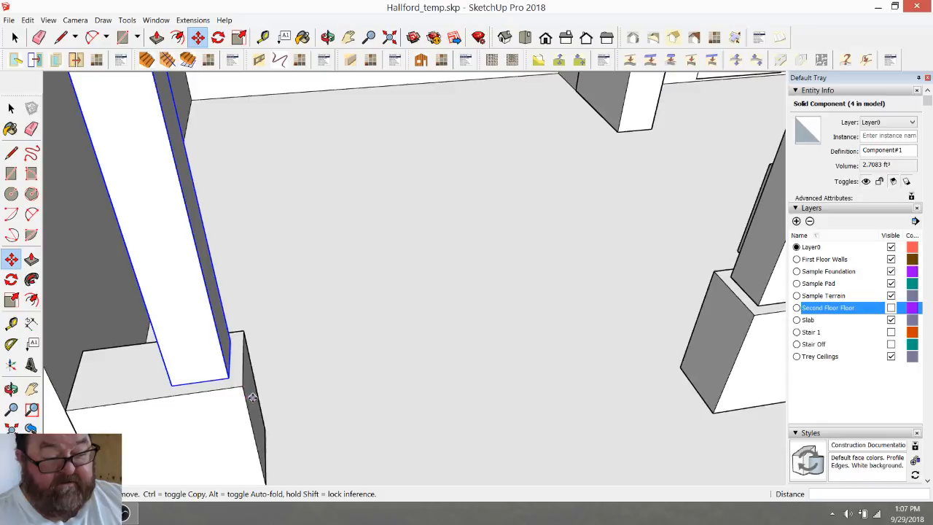
scroll(218, 308, "up", 2)
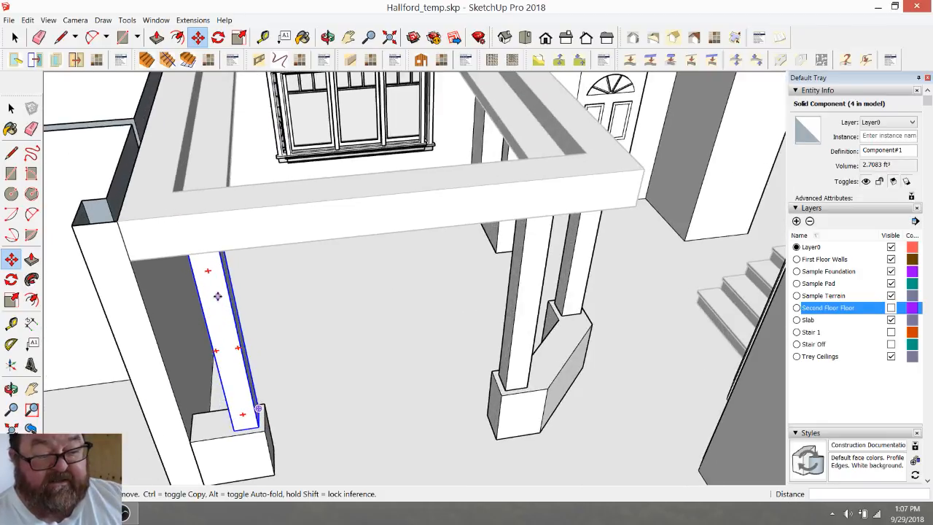
Step: Open the newly copied column component, try push/pulling its front face outward, and undo it
key("space")
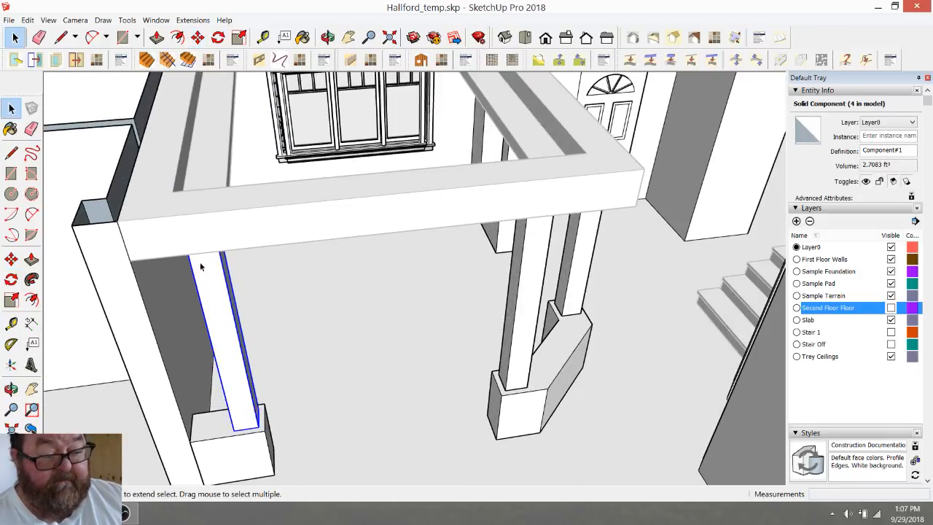
double_click(215, 284)
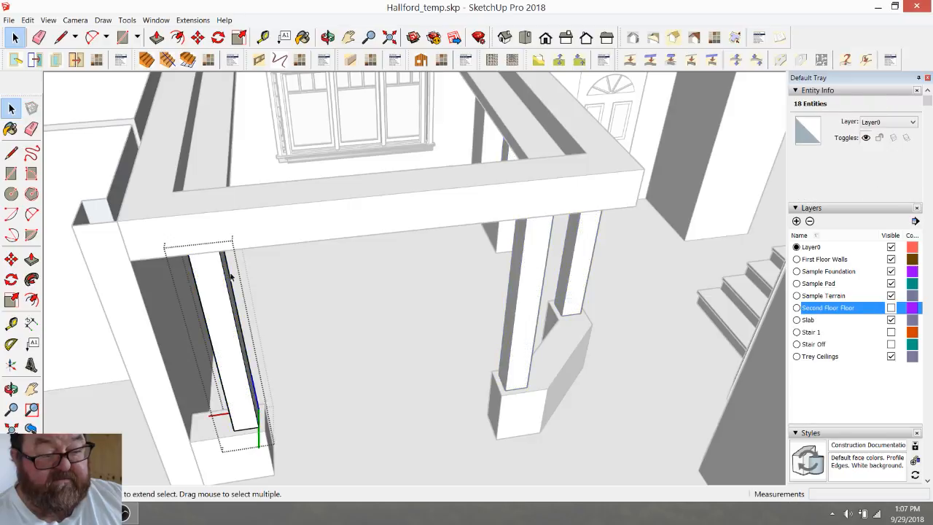
left_click(246, 277)
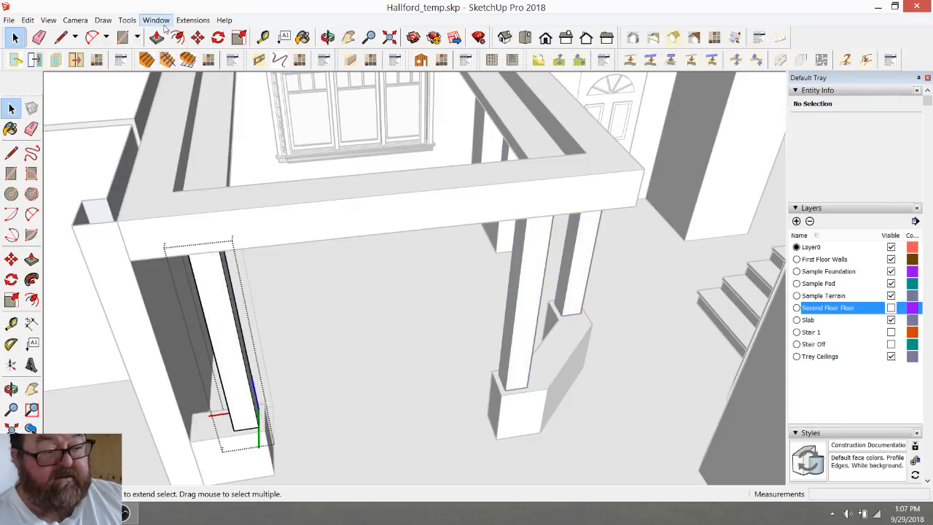
left_click(157, 37)
left_click(212, 260)
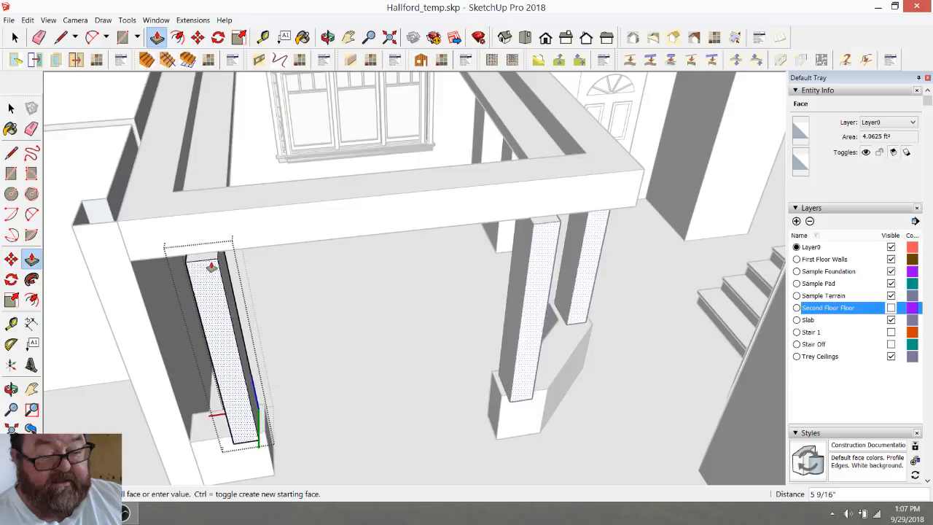
left_click(213, 288)
key("ctrl+z")
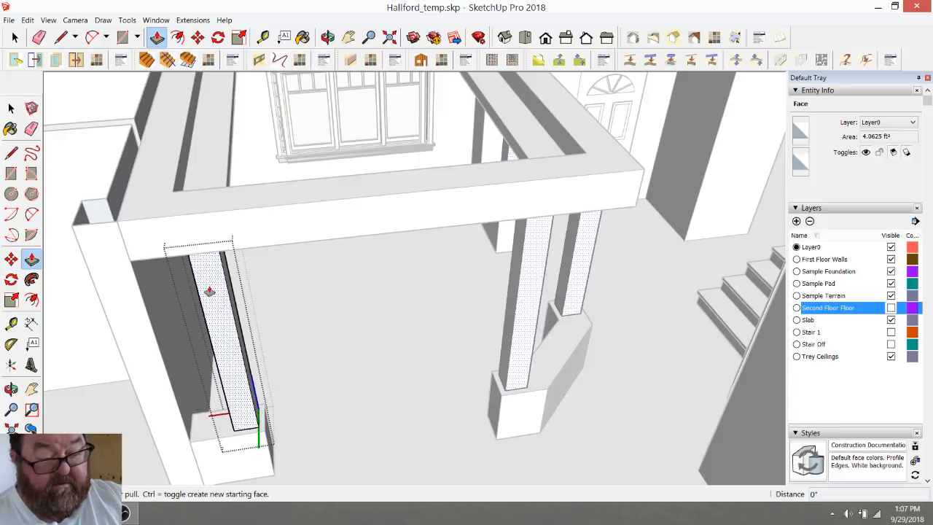
Step: Try push/pulling the column component's top face downward, and return it to the beam's underside
left_click(208, 261)
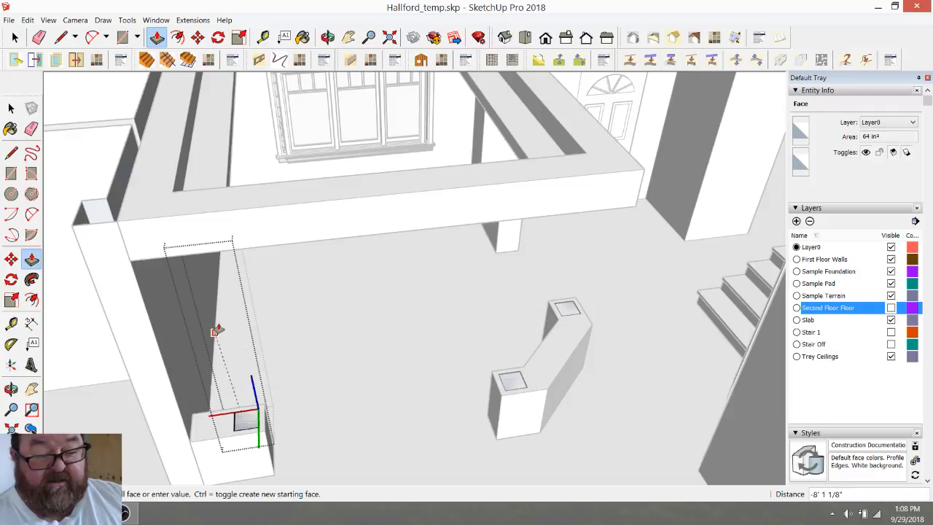
left_click(220, 255)
key("space")
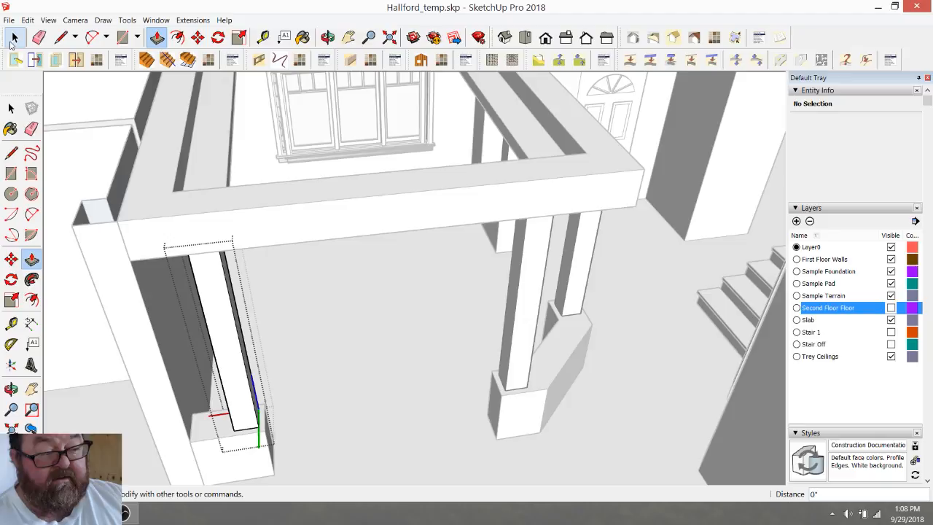
Step: Leave the component and examine the column arrangement beneath the tray ceiling frame from above and around
middle_click_drag(331, 78, 450, 233)
mouse_move(450, 233)
left_mouse_down()
mouse_move(503, 292)
mouse_move(519, 282)
left_mouse_up()
scroll(517, 283, "down", 1)
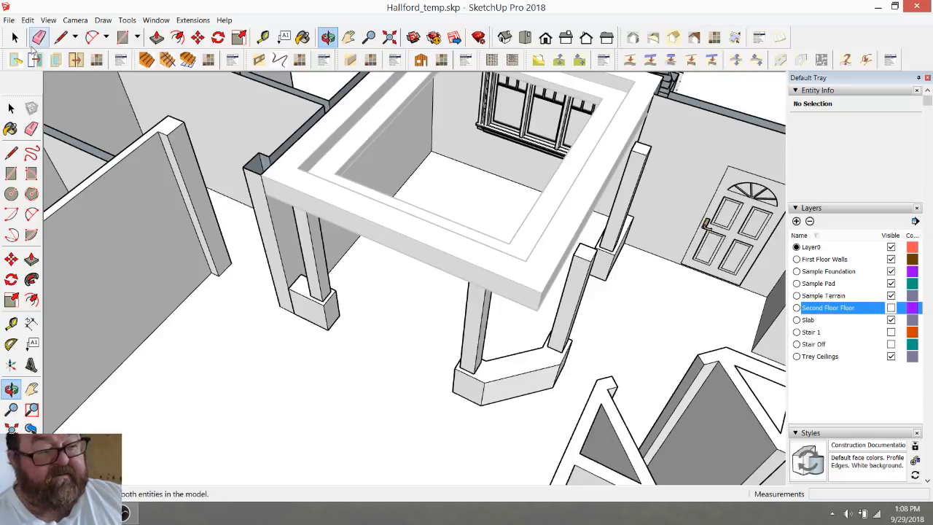
left_click(14, 37)
left_click(364, 303)
scroll(464, 317, "down", 2)
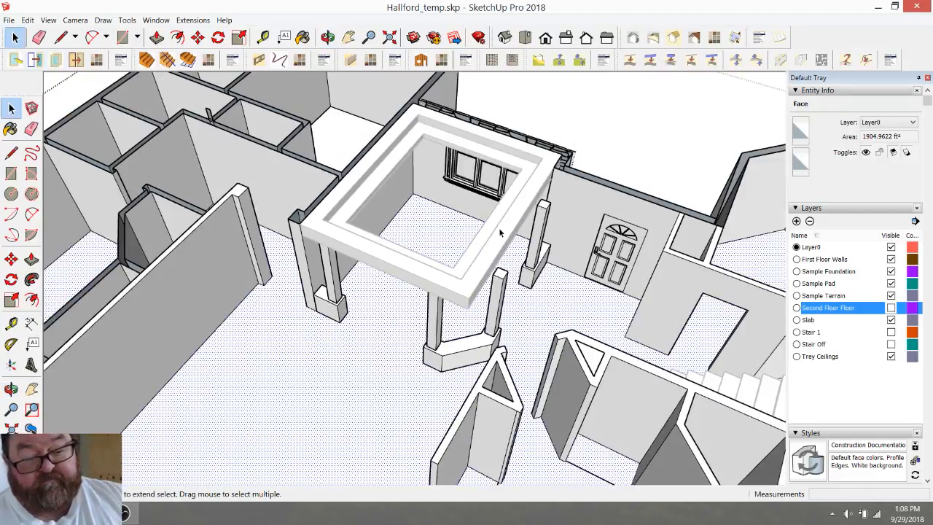
left_click(328, 38)
left_click_drag(336, 207, 449, 314)
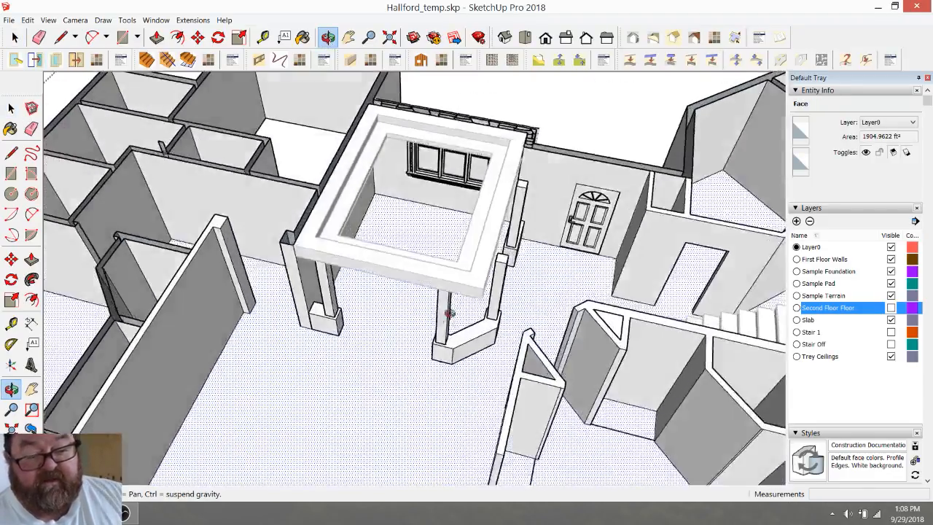
scroll(450, 314, "up", 3)
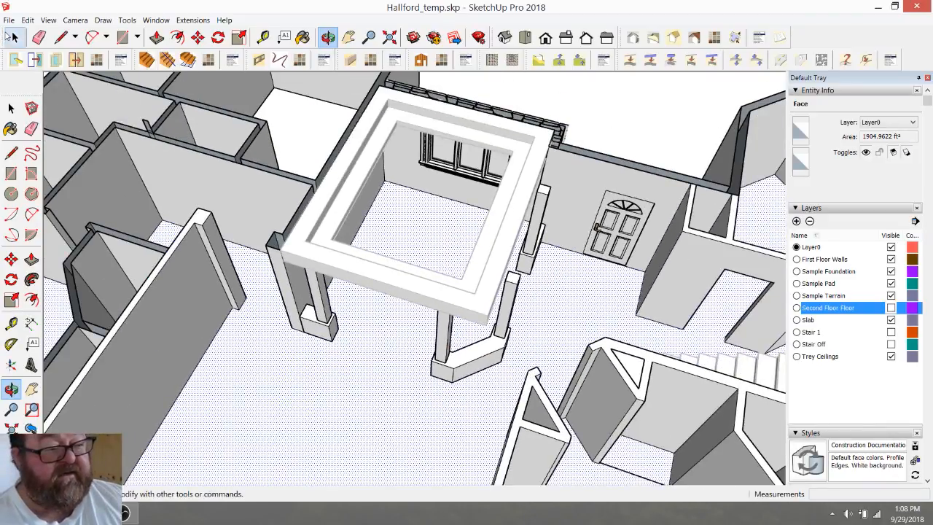
Step: Search the 3D Warehouse for "decorative column" and open the page of the white square column with a paneled base
left_click(9, 20)
mouse_move(53, 151)
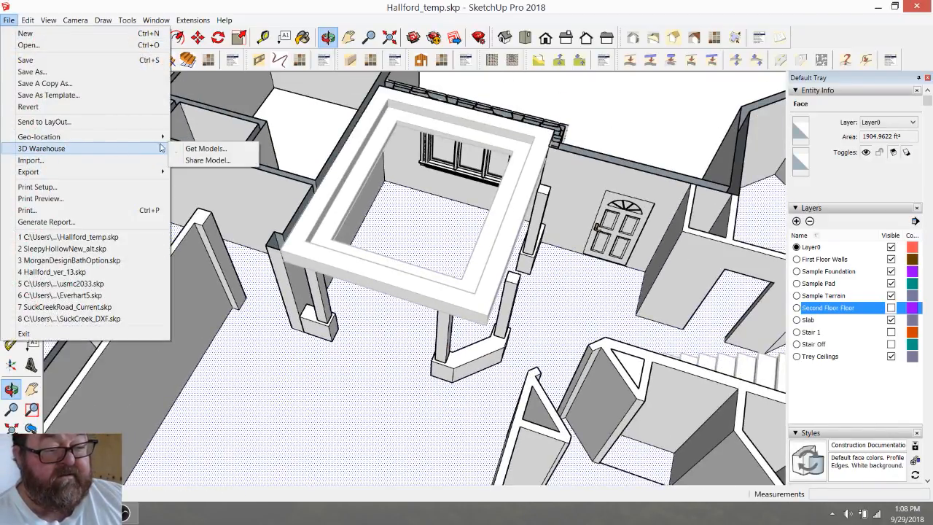
left_click(191, 148)
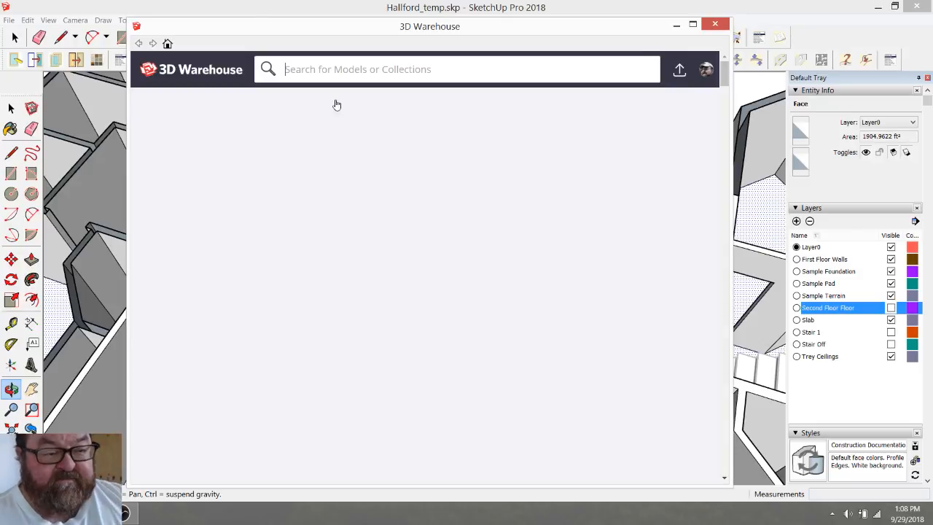
type("decorat")
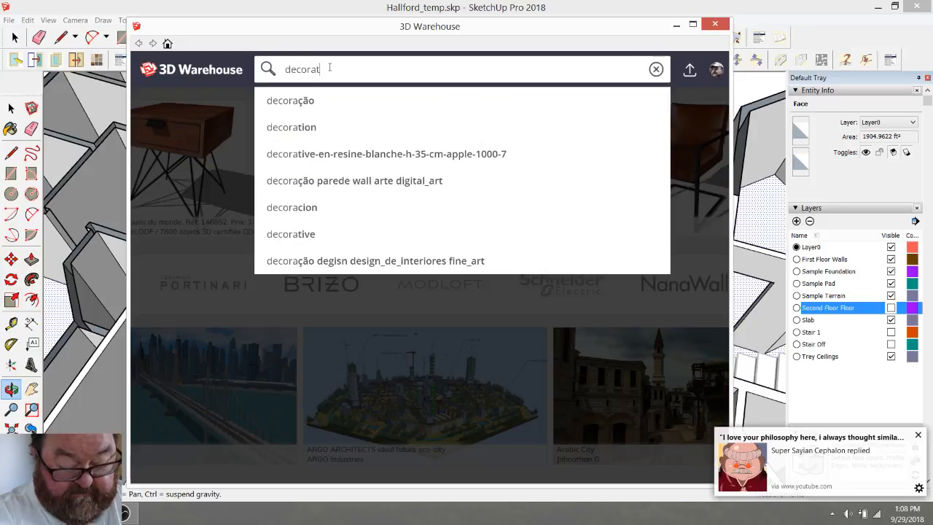
type("ive colu")
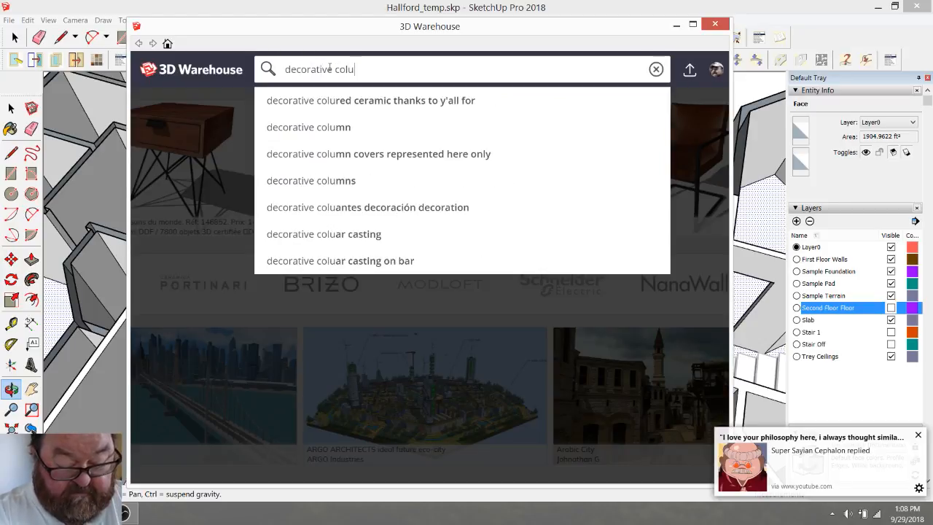
type("mn")
key("Return")
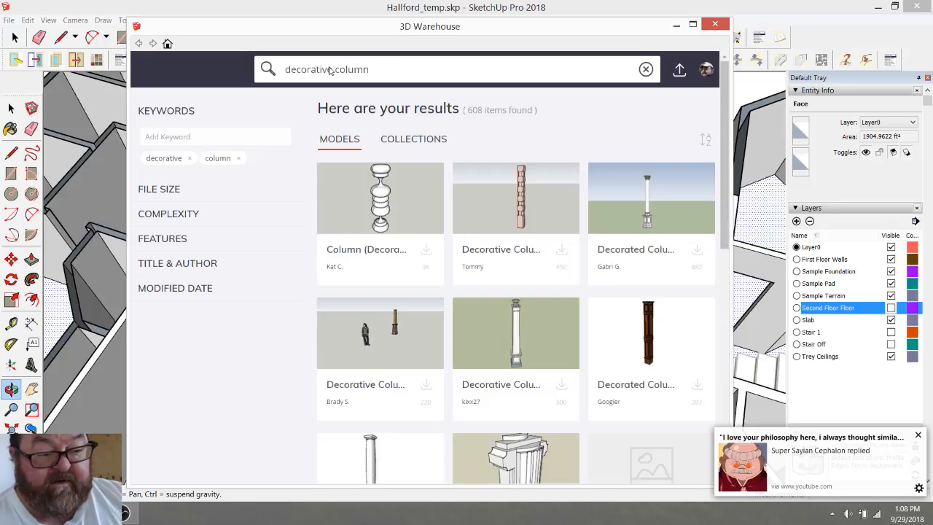
scroll(398, 211, "down", 5)
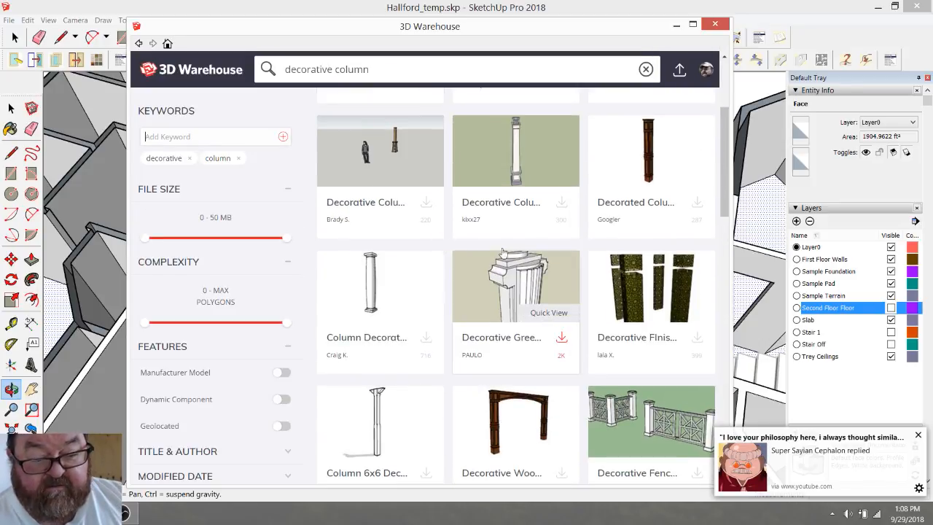
left_click(516, 152)
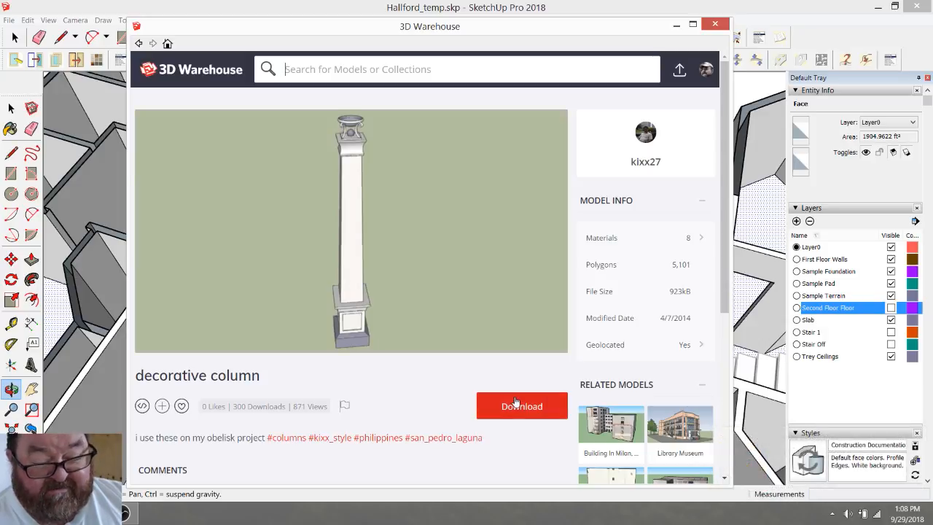
Step: Examine the decorative column's shaft, base and capital up close in the 3D preview
left_click(370, 239)
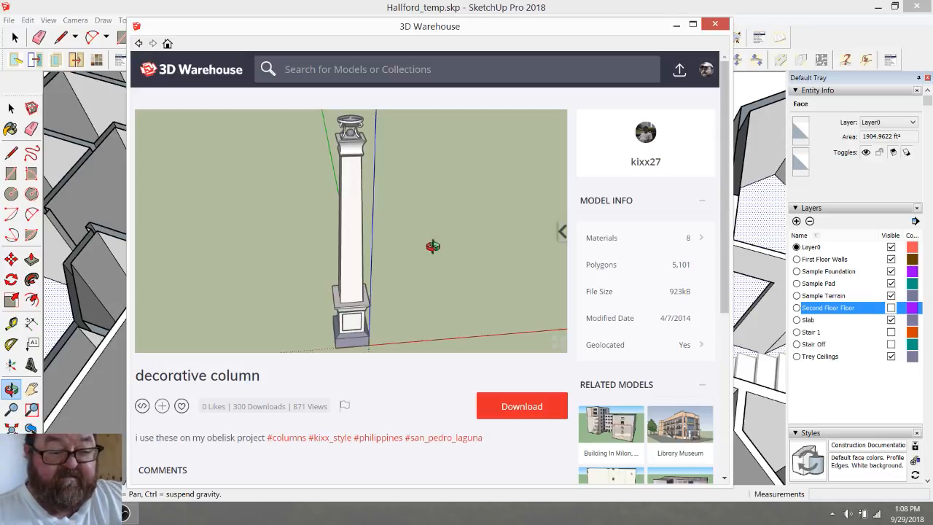
scroll(343, 211, "up", 1)
scroll(356, 139, "up", 1)
scroll(370, 208, "down", 2)
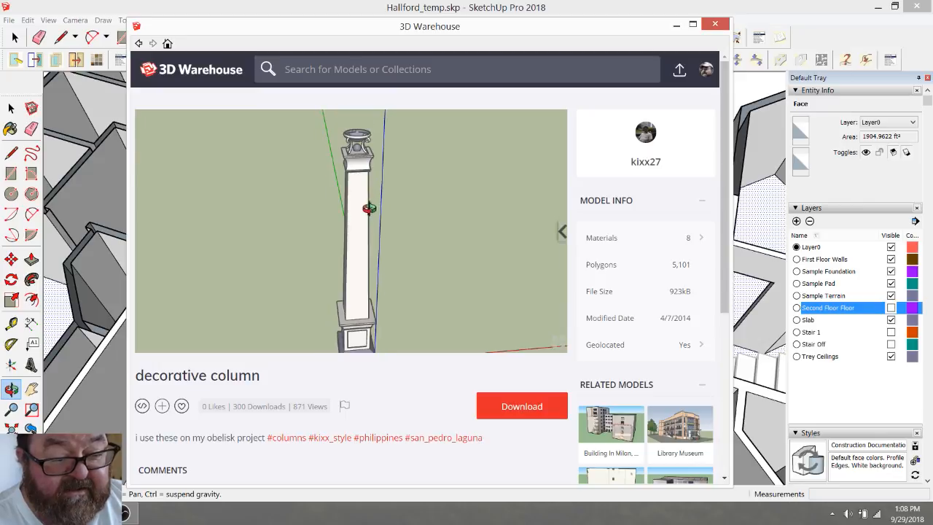
scroll(360, 336, "up", 5)
middle_click_drag(359, 330, 343, 260)
scroll(349, 174, "up", 3)
scroll(345, 156, "down", 6)
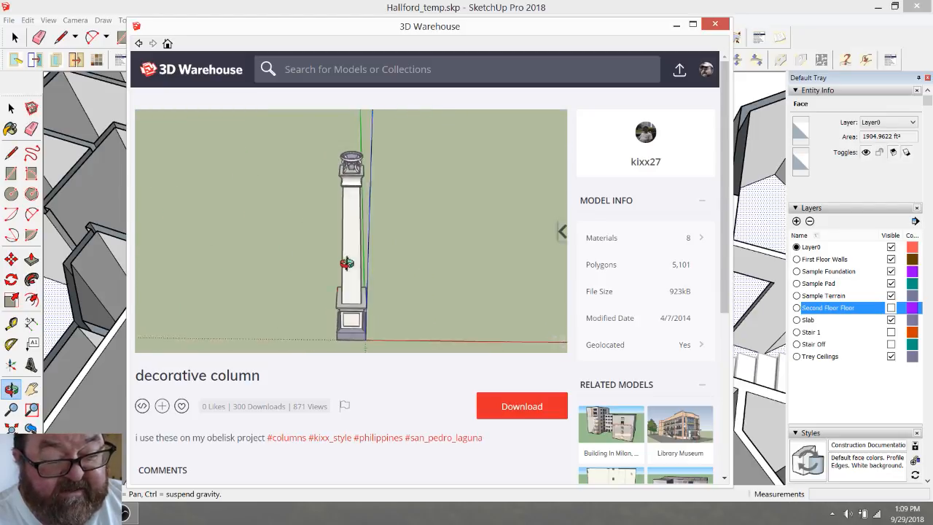
Step: Download the decorative column directly into the house model
left_click(515, 403)
left_click(396, 285)
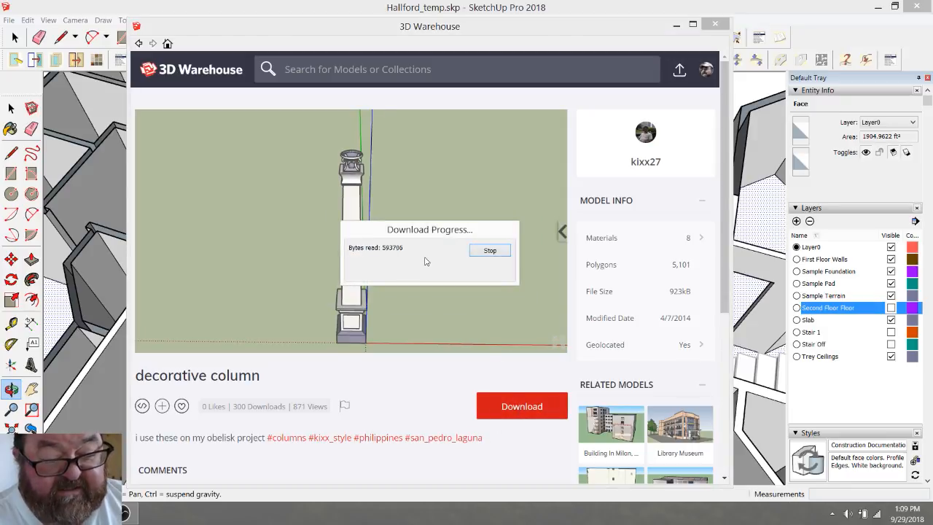
scroll(414, 248, "down", 8)
scroll(414, 247, "down", 2)
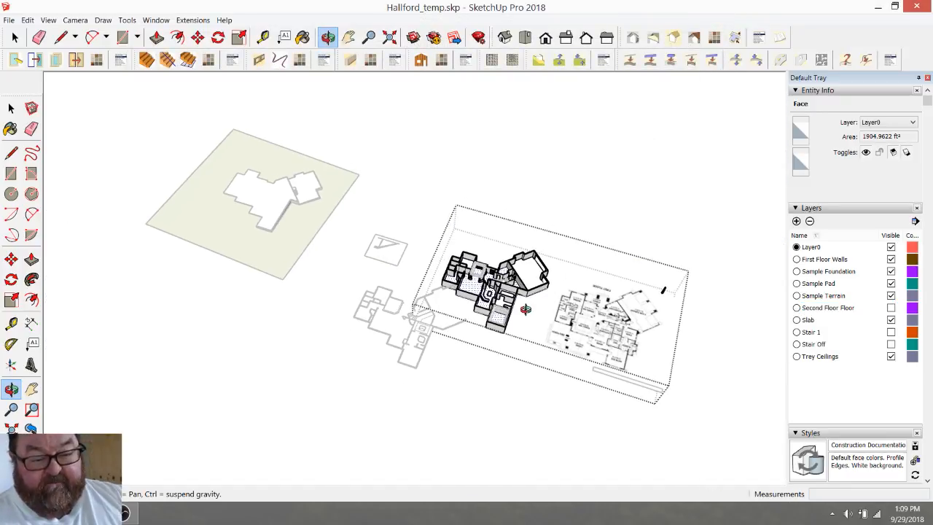
Step: Move the downloaded decorative column from beside the floor plan image to the half-wall columns beneath the tray ceiling frame
scroll(687, 313, "up", 6)
key("space")
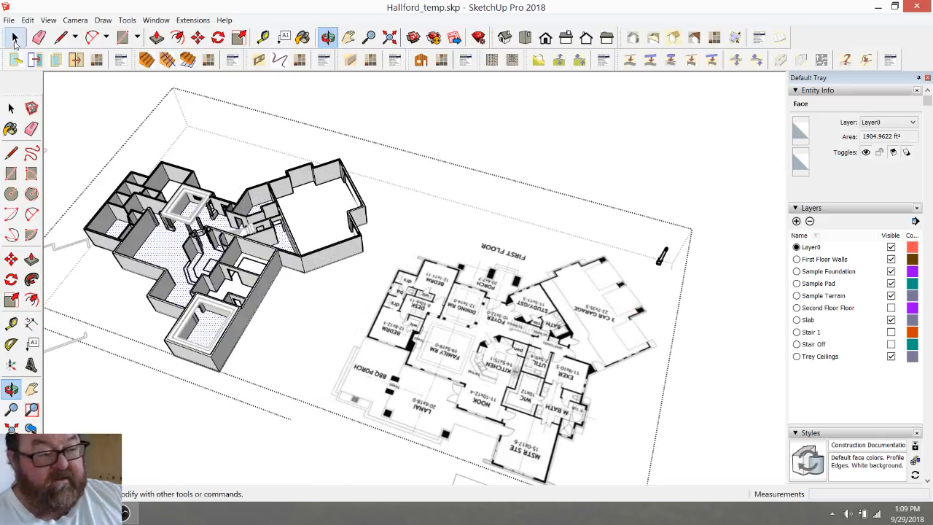
left_click(660, 256)
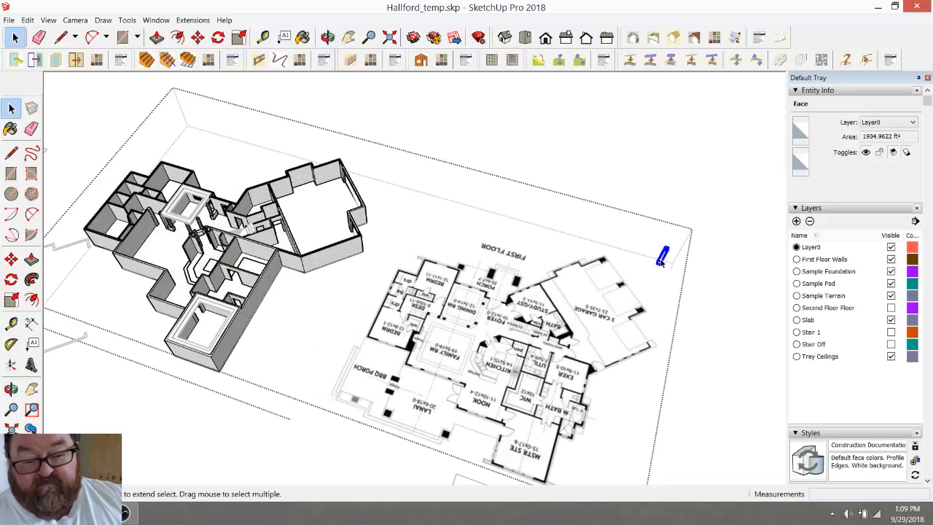
left_click(198, 37)
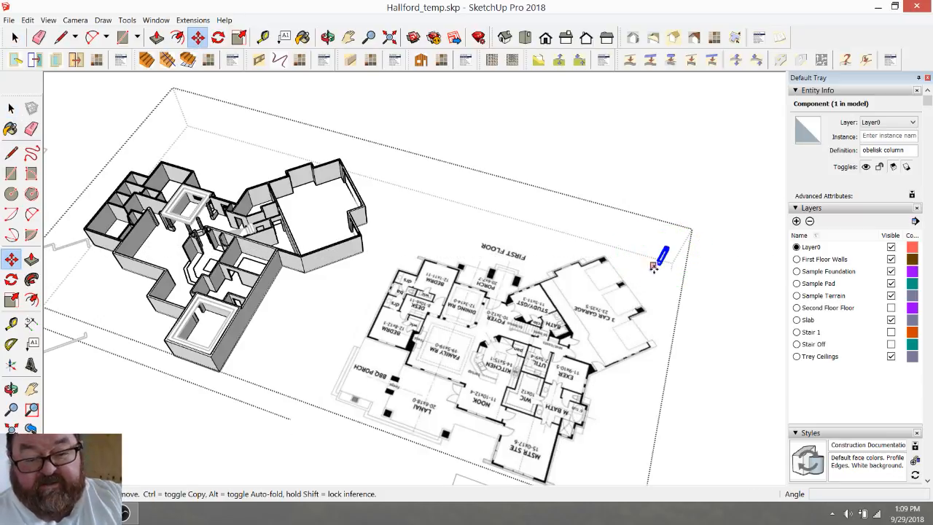
scroll(654, 266, "up", 5)
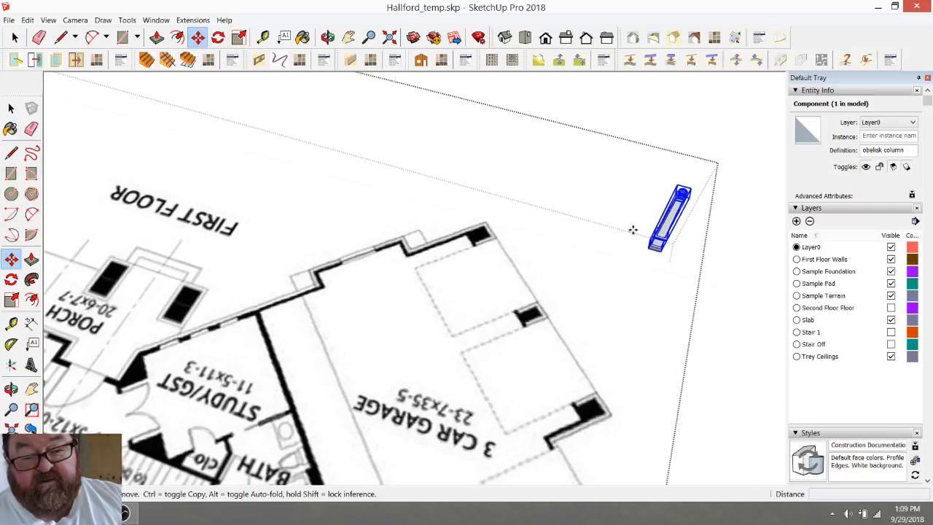
left_click(633, 229)
scroll(619, 259, "down", 6)
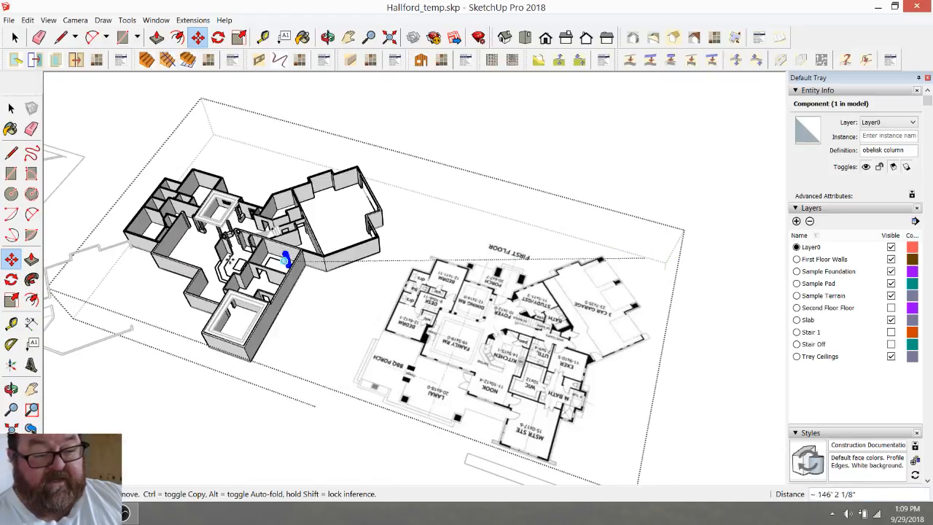
scroll(286, 261, "up", 10)
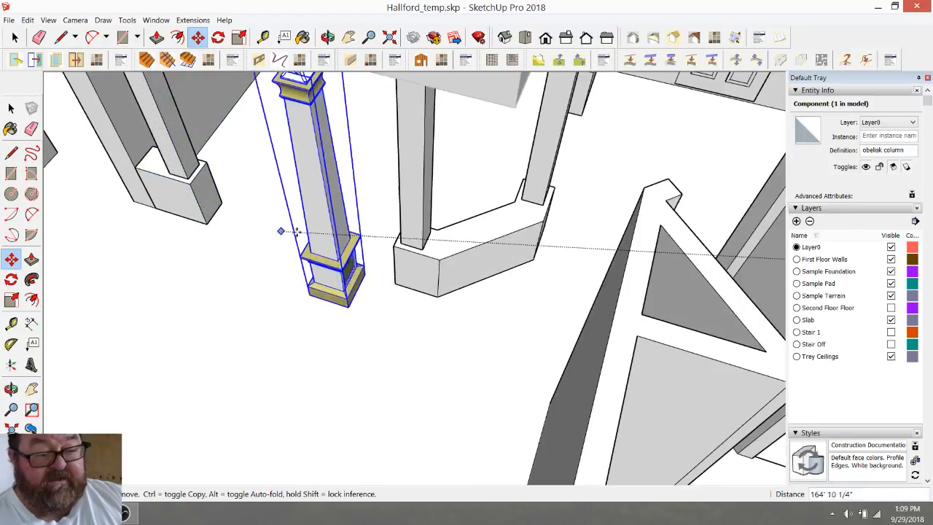
left_click(418, 221)
middle_click_drag(418, 221, 368, 328)
scroll(359, 323, "down", 3)
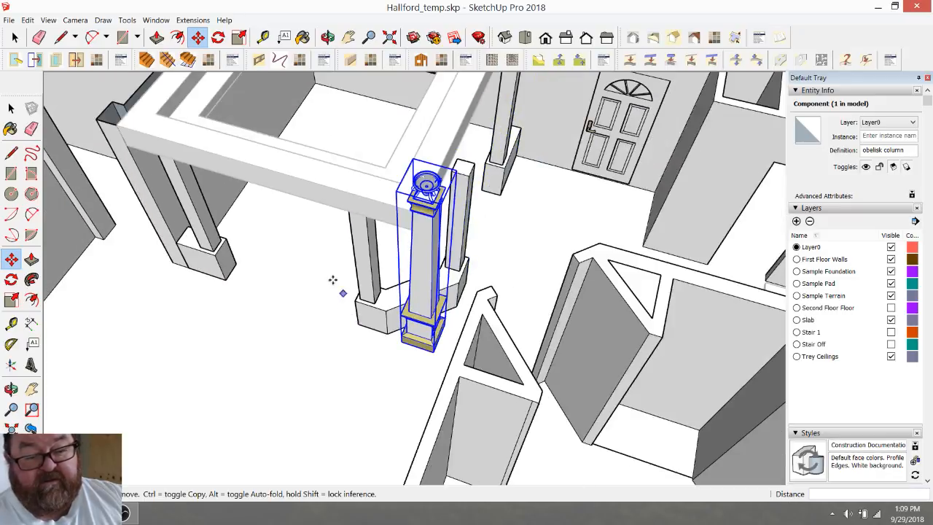
Step: Explode the nested groups inside the decorative column component repeatedly down to raw geometry, and leave the component
key("space")
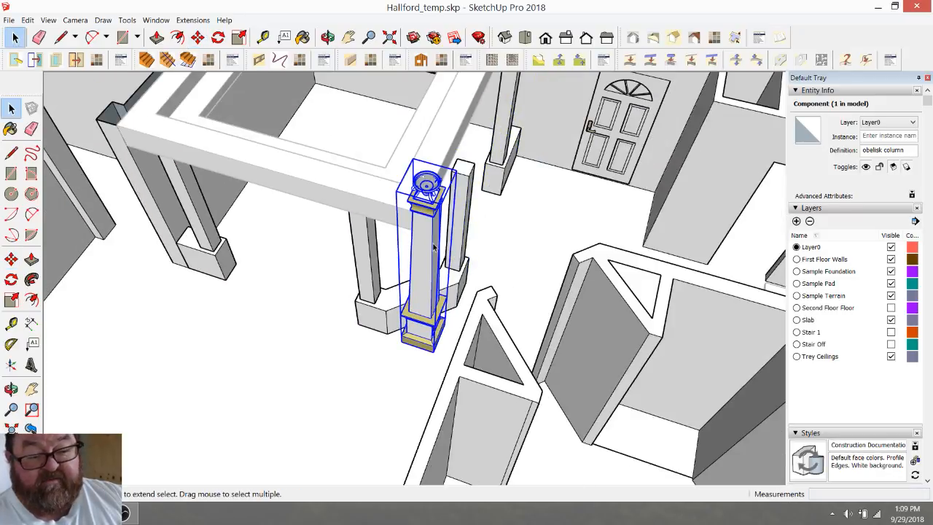
double_click(430, 248)
left_click_drag(383, 153, 485, 380)
scroll(416, 271, "down", 3)
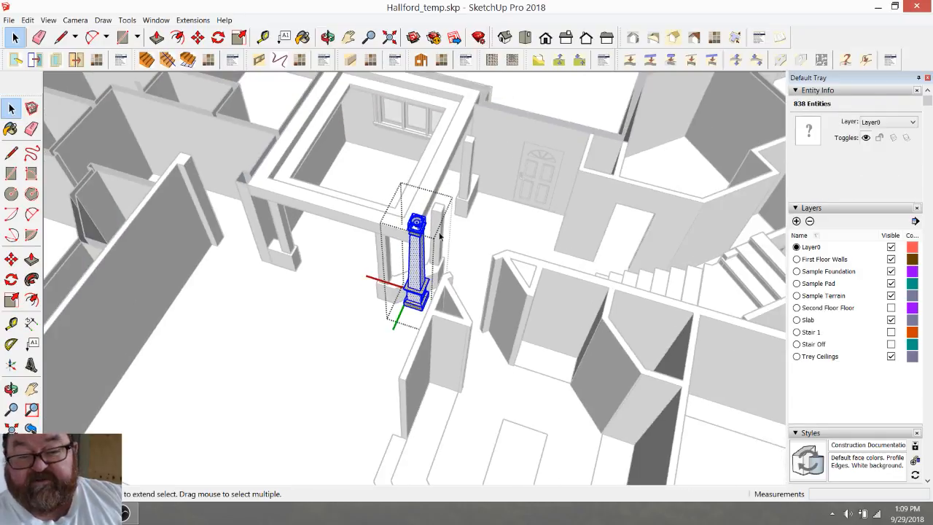
right_click(417, 256)
left_click(452, 313)
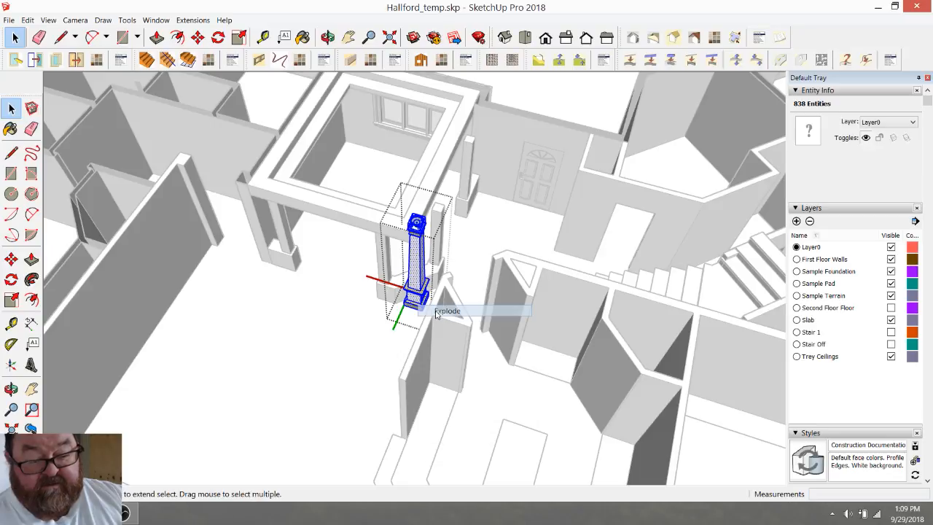
left_click_drag(450, 323, 451, 323)
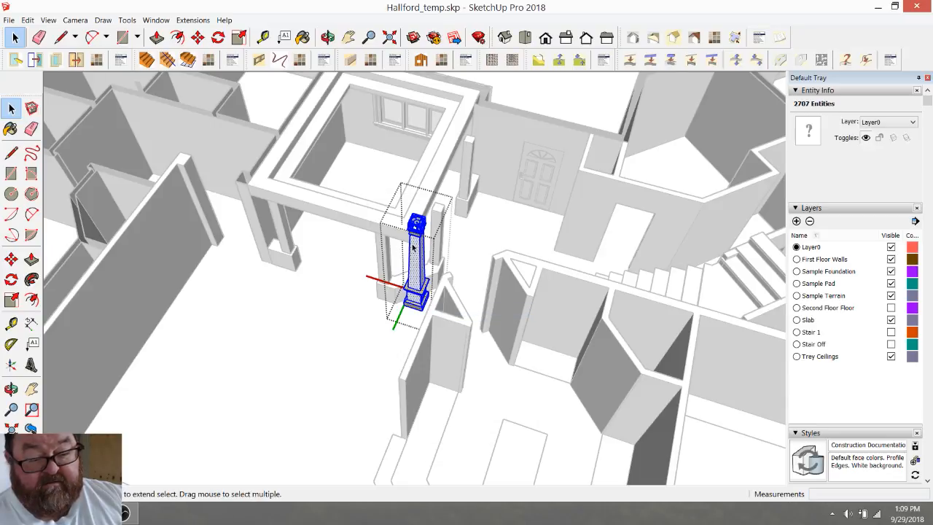
right_click(420, 228)
left_click(448, 283)
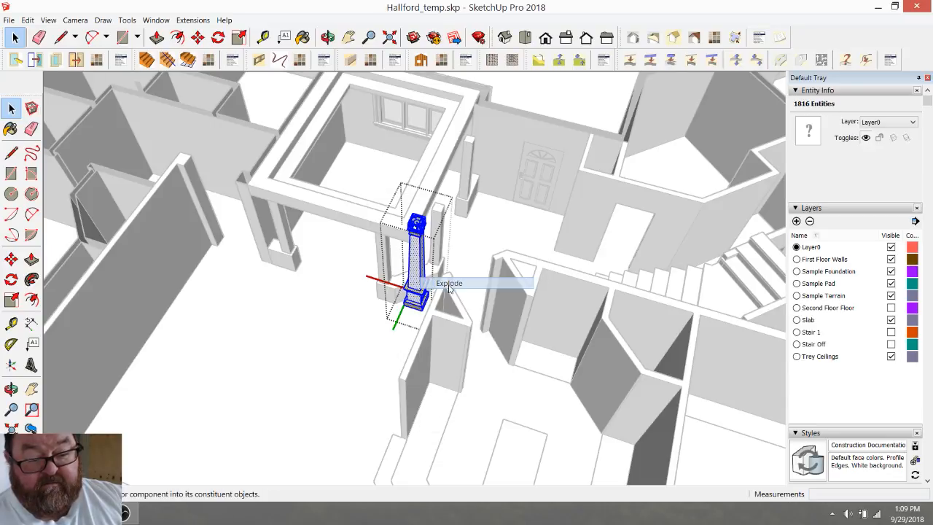
left_click(446, 223)
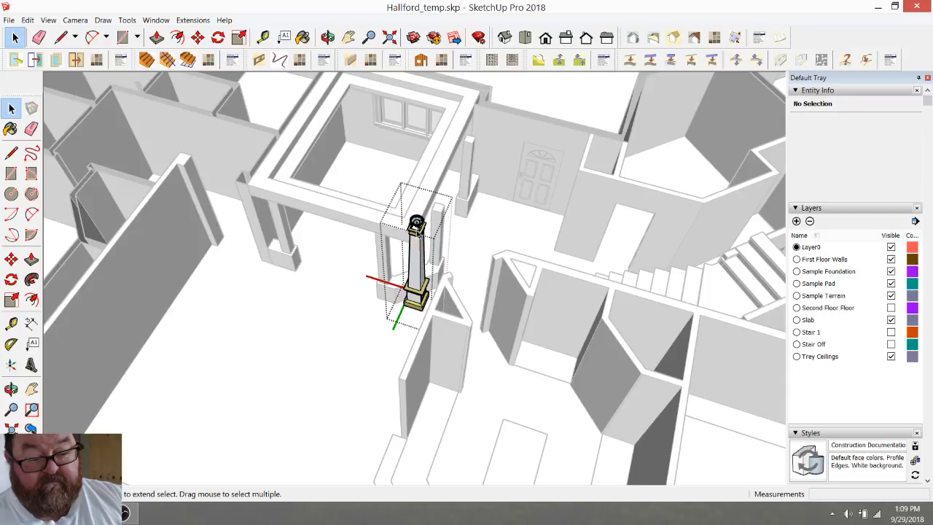
left_click_drag(437, 344, 443, 342)
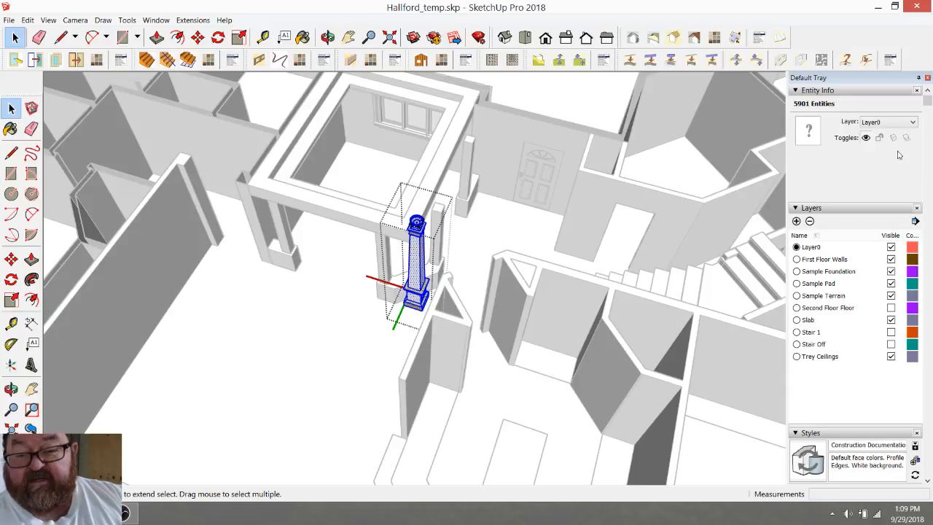
left_click(358, 223)
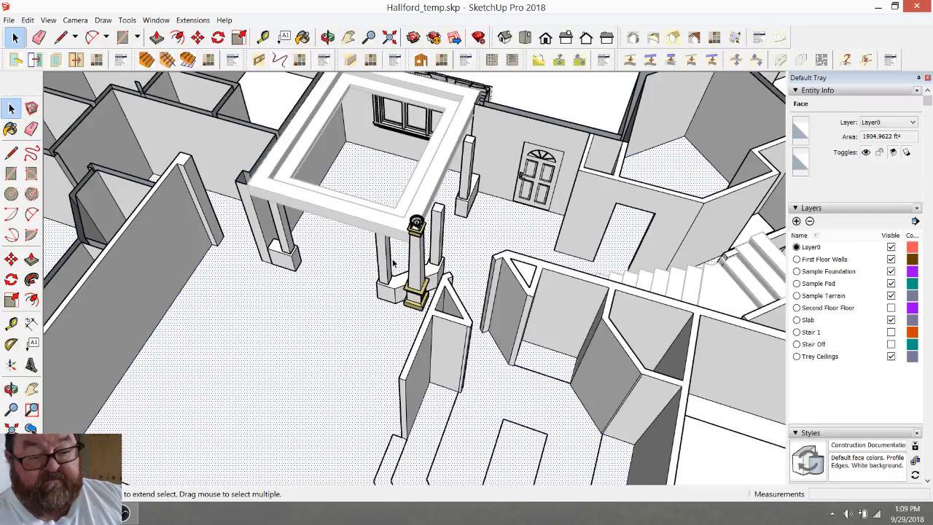
Step: Open the decorative column component and delete the bowl, scroll supports and ball above its gold capital
left_click(416, 264)
scroll(409, 271, "up", 5)
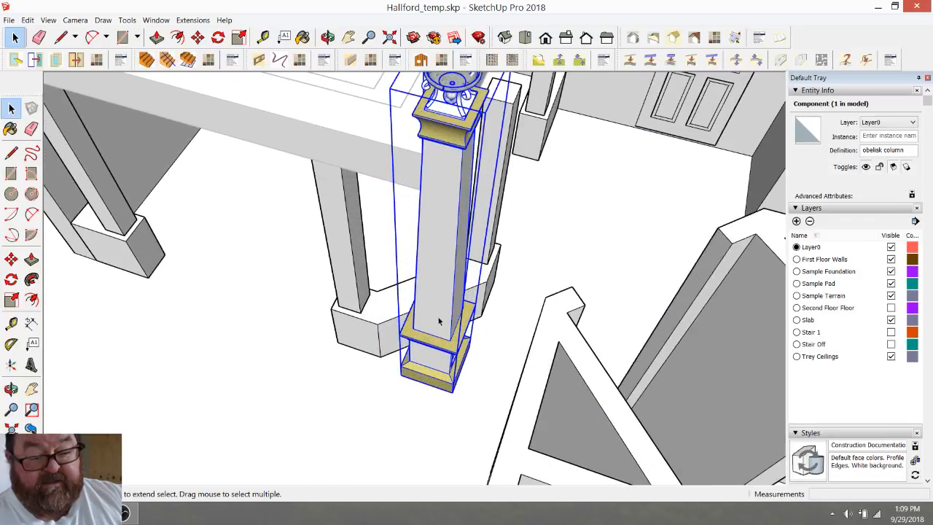
left_click(327, 37)
left_click_drag(387, 102, 358, 191)
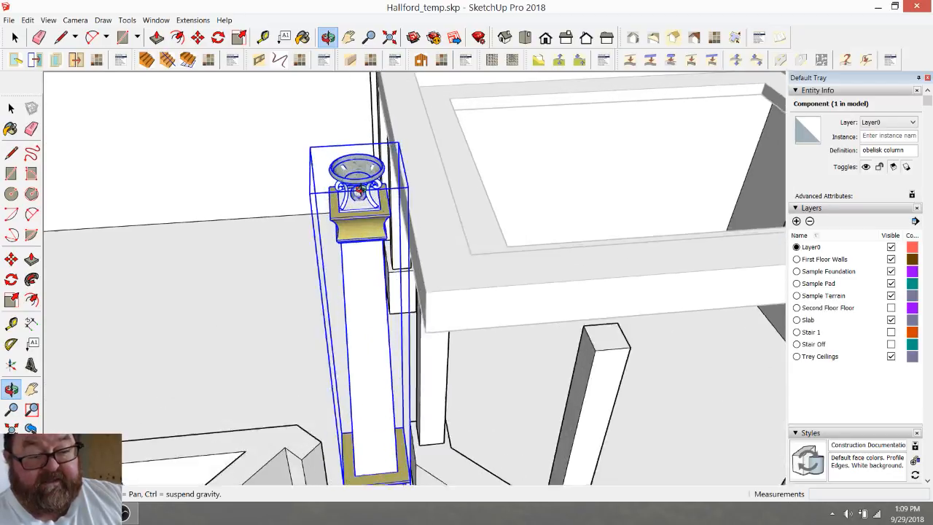
scroll(357, 191, "up", 2)
scroll(338, 204, "up", 1)
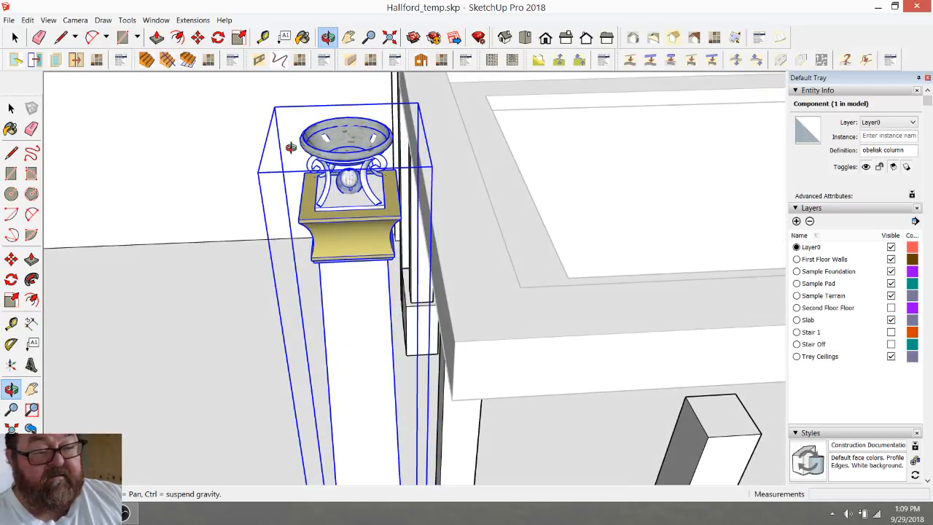
key("space")
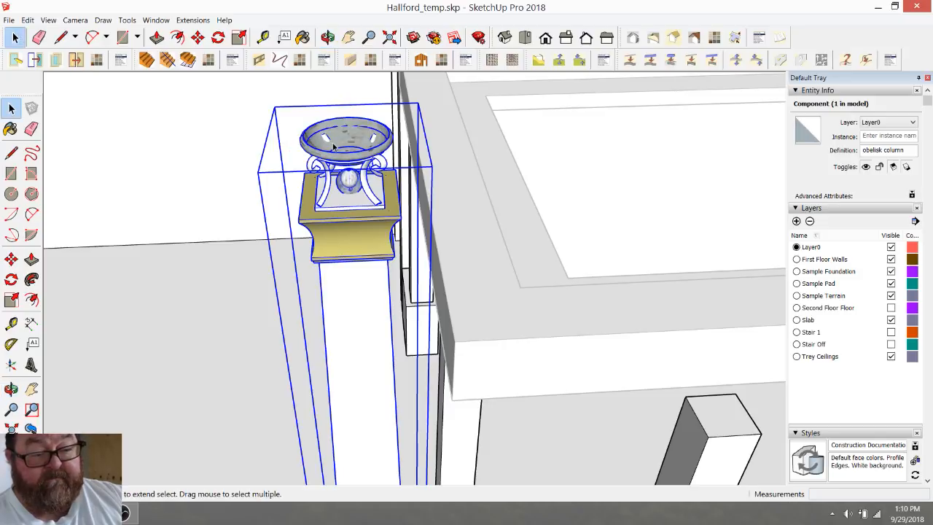
double_click(336, 163)
left_click(309, 137)
left_click(327, 37)
left_click_drag(347, 181, 343, 113)
left_click(14, 37)
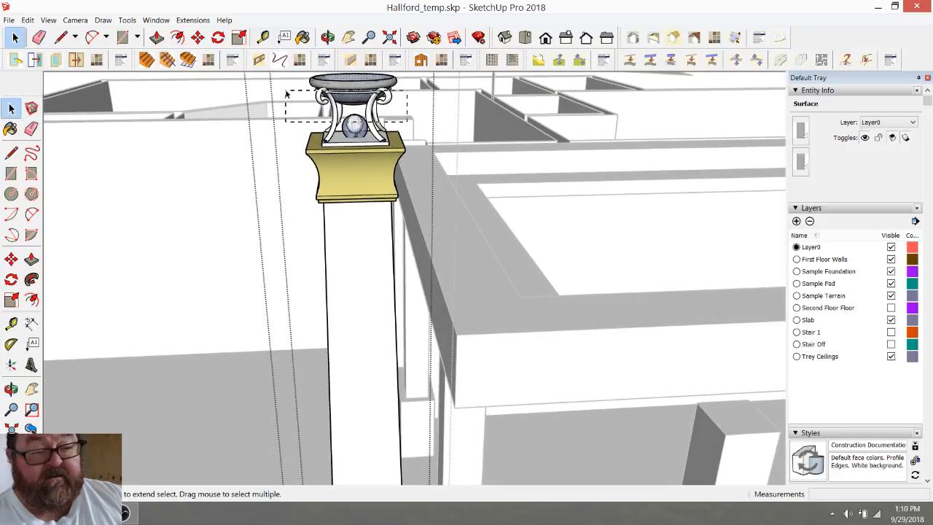
key("ctrl+a")
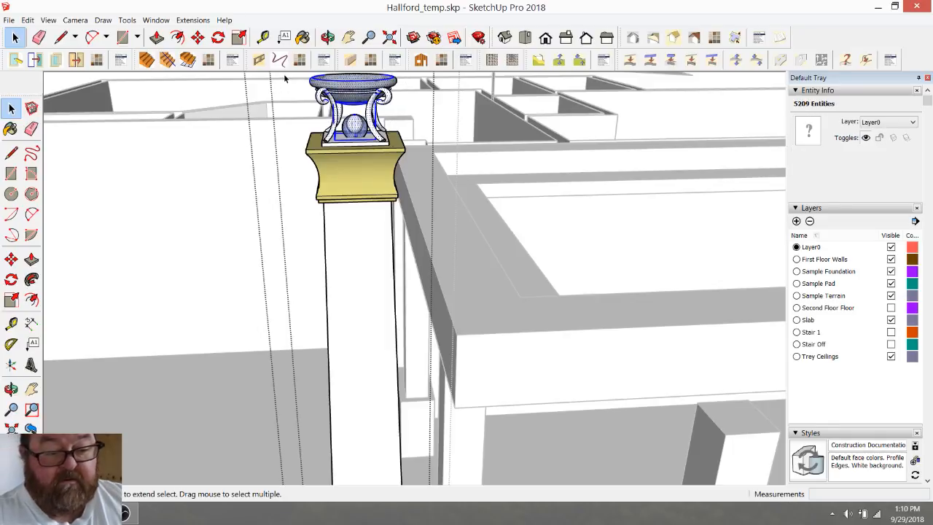
key("Delete")
Step: Erase the leftover arc floating above the column's capital
left_click(328, 38)
left_click_drag(345, 182, 435, 329)
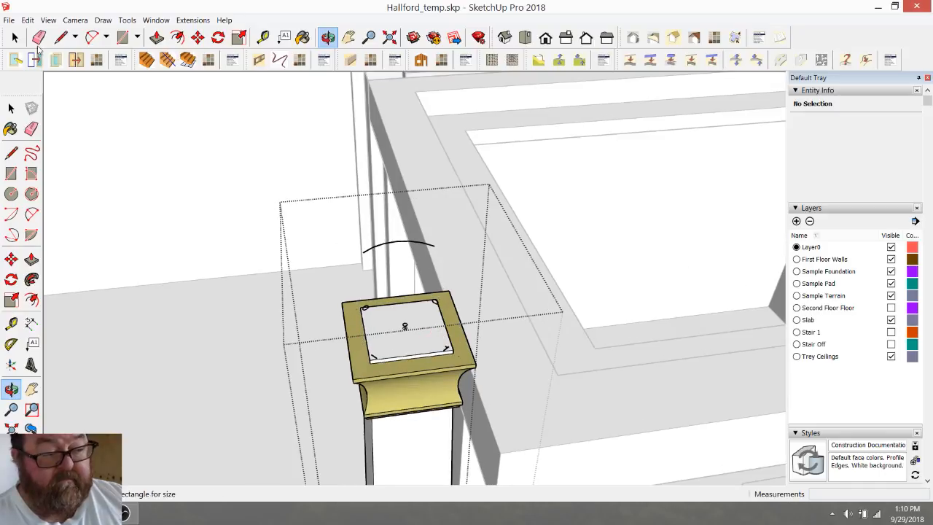
left_click(39, 37)
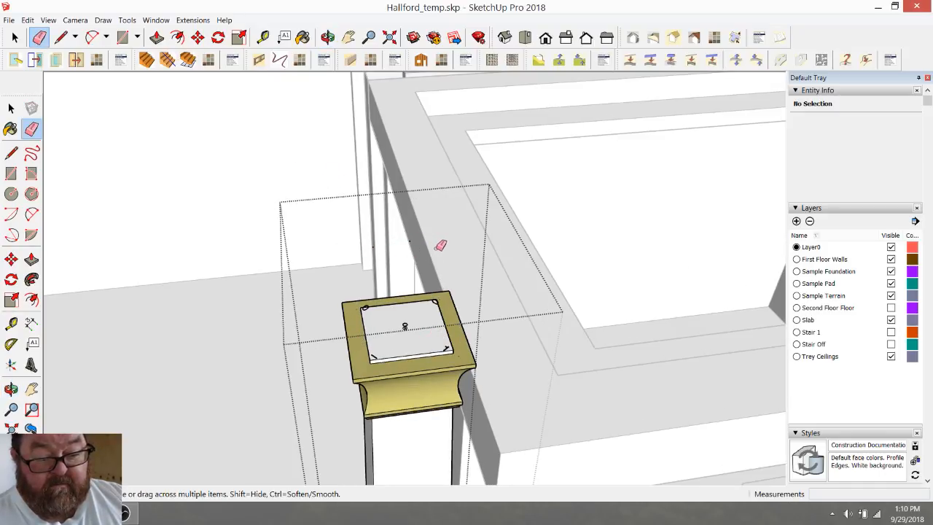
Step: Delete the thin white plinth and the leftover ornament fragments on top of the capital
left_click(327, 37)
mouse_move(376, 292)
left_mouse_down()
mouse_move(375, 212)
mouse_move(370, 313)
mouse_move(345, 241)
mouse_move(350, 152)
left_mouse_up()
scroll(350, 292, "up", 5)
scroll(360, 297, "up", 2)
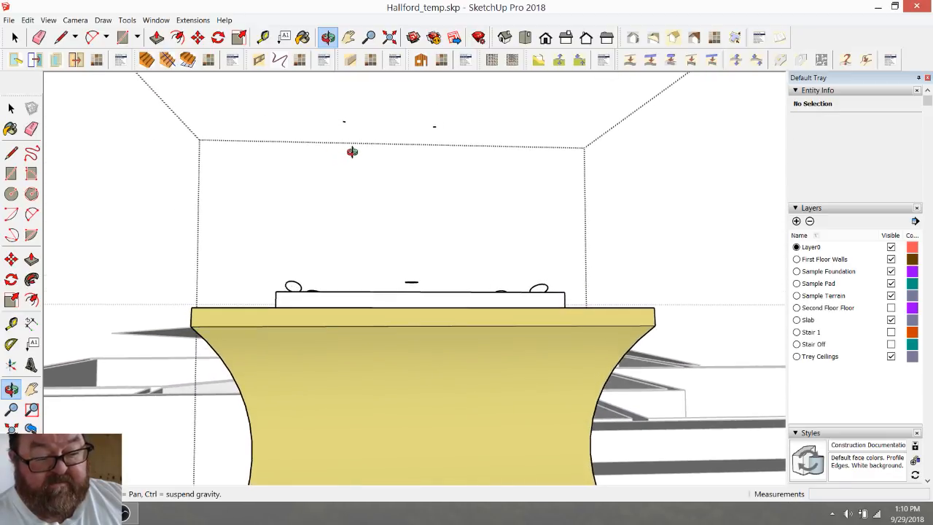
left_click(14, 37)
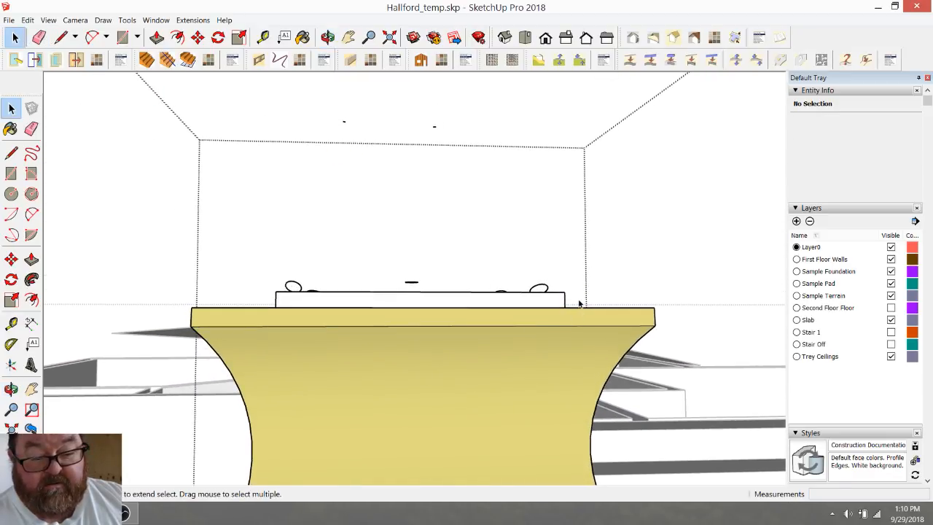
left_click_drag(299, 249, 298, 249)
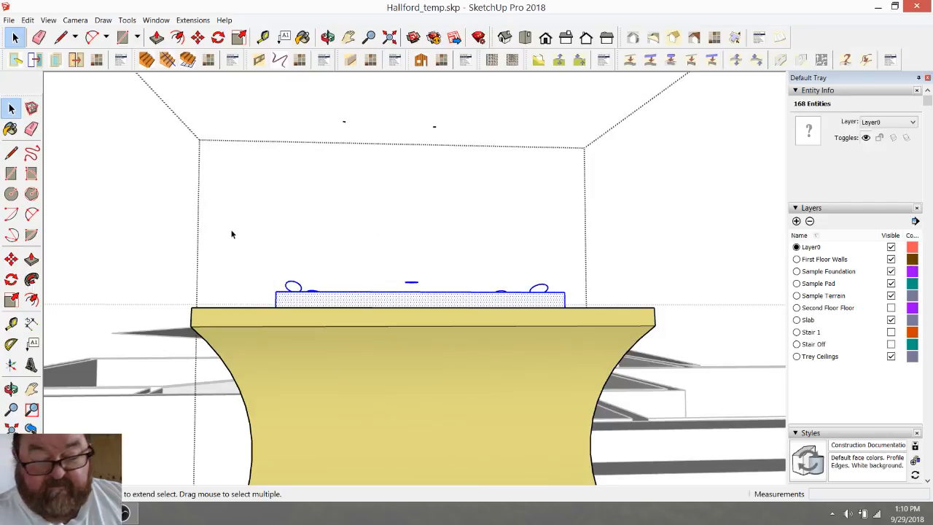
key("Delete")
Step: Delete the two tiny stray edges floating above the capital so the component's bounds end at the capital's top
left_click(330, 42)
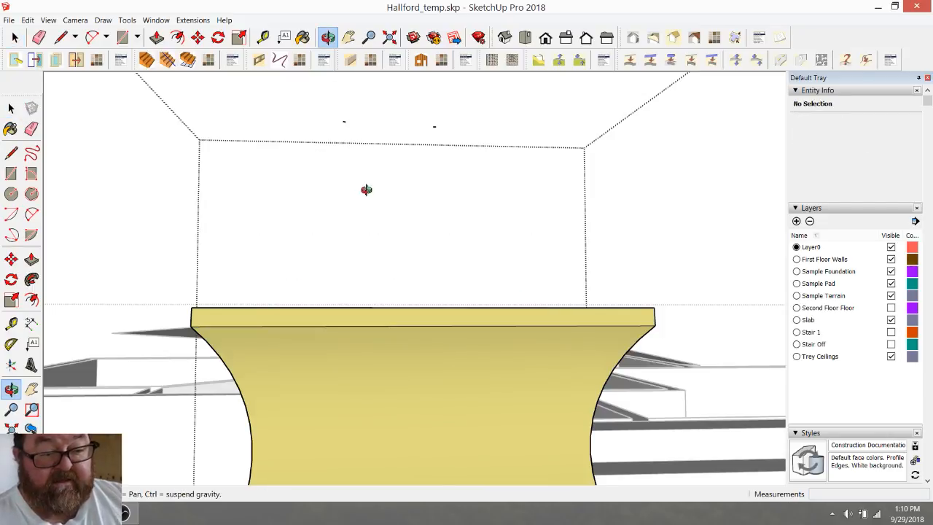
left_click_drag(367, 189, 370, 189)
left_click_drag(397, 294, 264, 276)
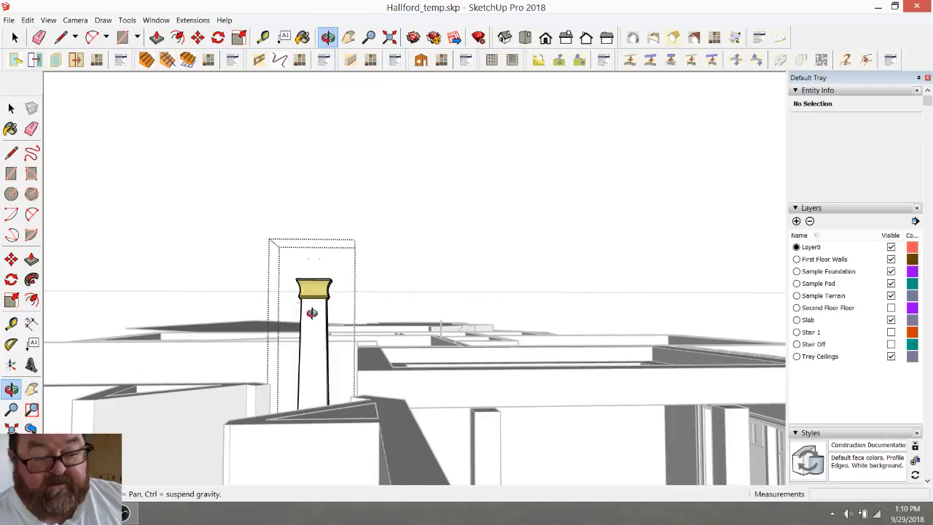
scroll(321, 314, "up", 5)
left_click(14, 38)
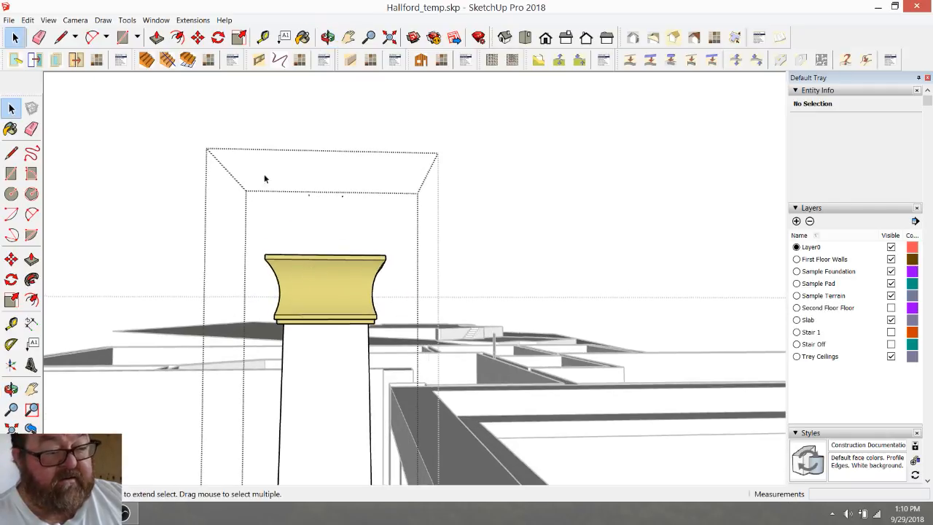
left_click(368, 210)
key("Delete")
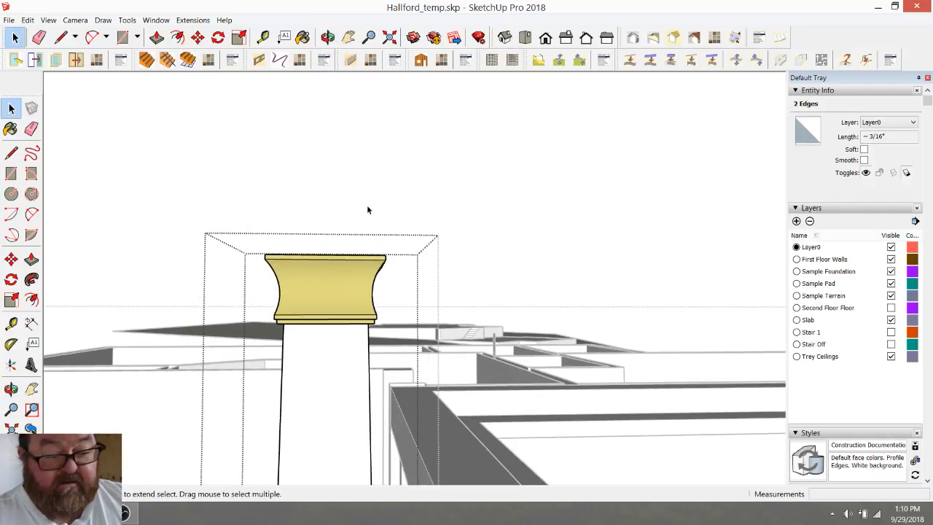
Step: Examine the trimmed column from its capital down to its paneled base and leave the component
left_click(328, 37)
left_click_drag(325, 262, 367, 500)
scroll(350, 459, "up", 4)
scroll(362, 376, "down", 3)
mouse_move(363, 380)
left_mouse_down()
mouse_move(317, 387)
mouse_move(320, 379)
left_mouse_up()
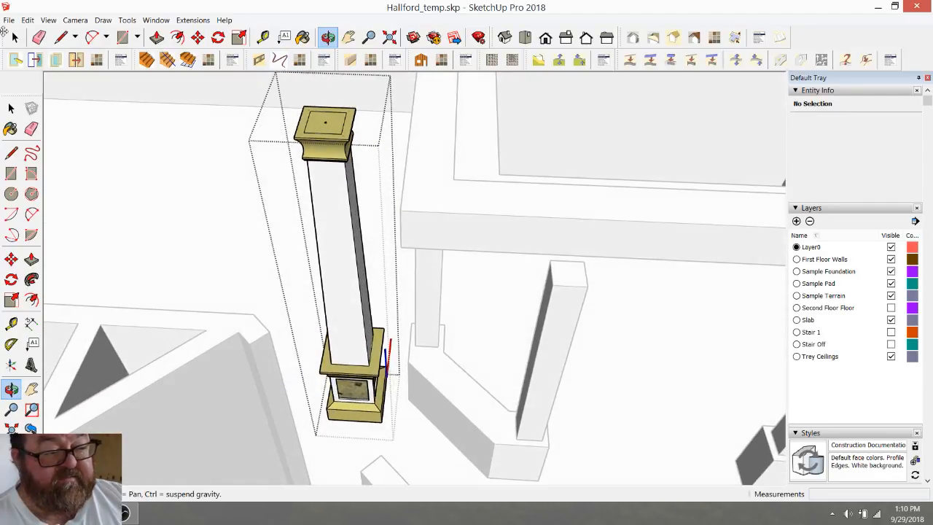
left_click(14, 37)
left_click(220, 130)
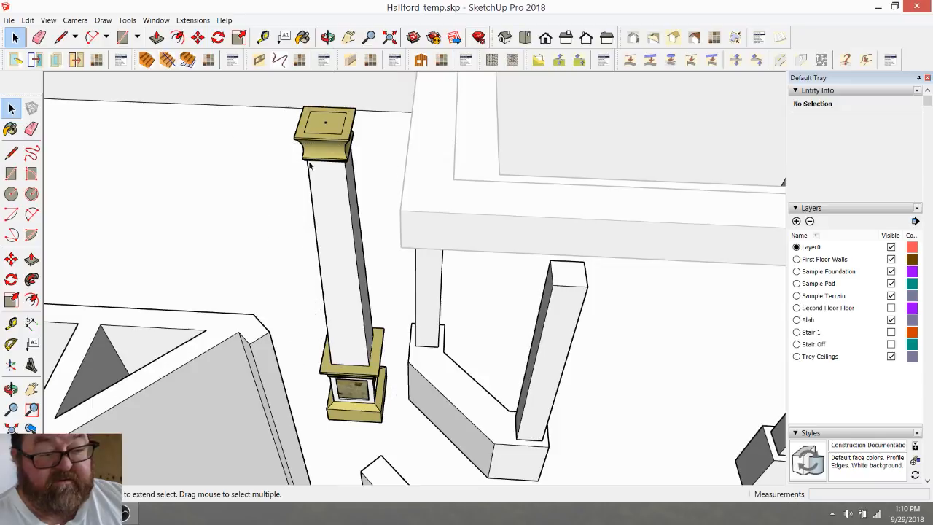
Step: Choose the paint material 0128_White from the Colors-Named collection
left_click(303, 38)
scroll(848, 370, "down", 10)
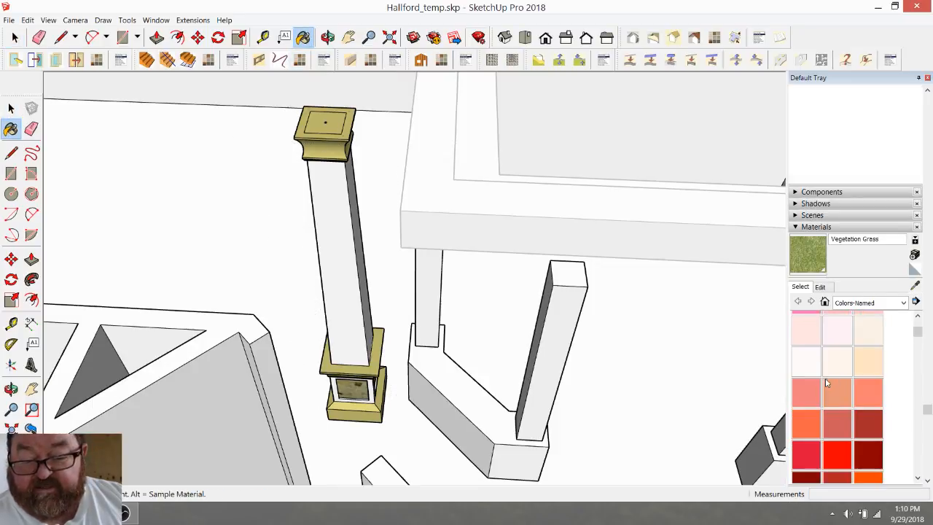
scroll(831, 385, "down", 15)
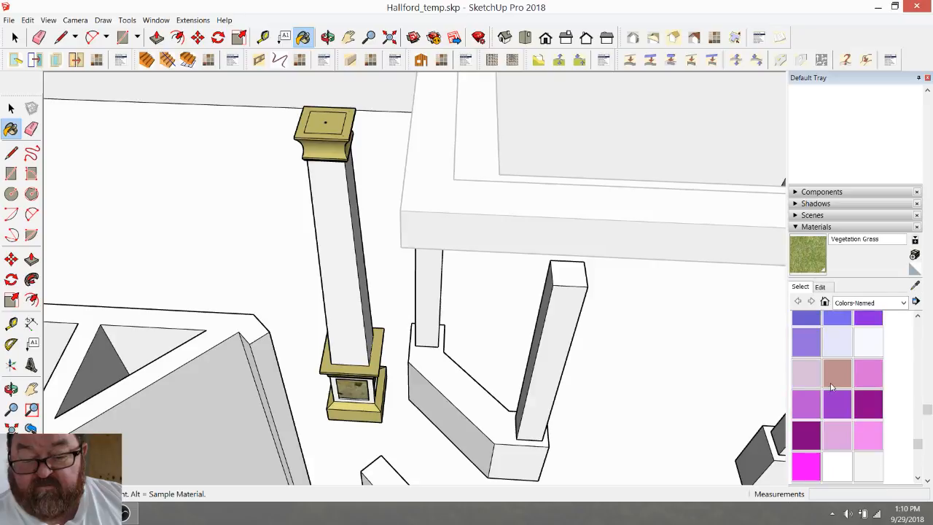
left_click(838, 350)
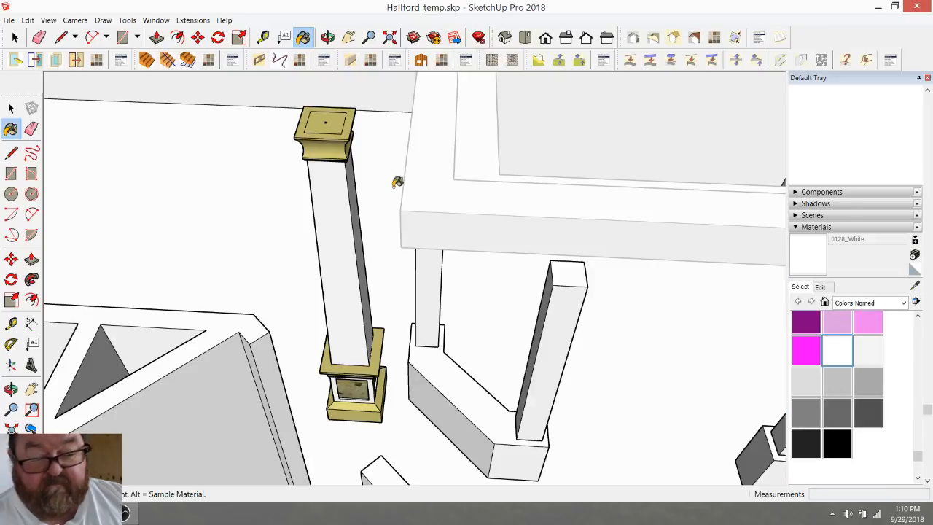
Step: Open the column component for editing and paint the capital and the top of the base's cap with 0128_White
left_click(15, 37)
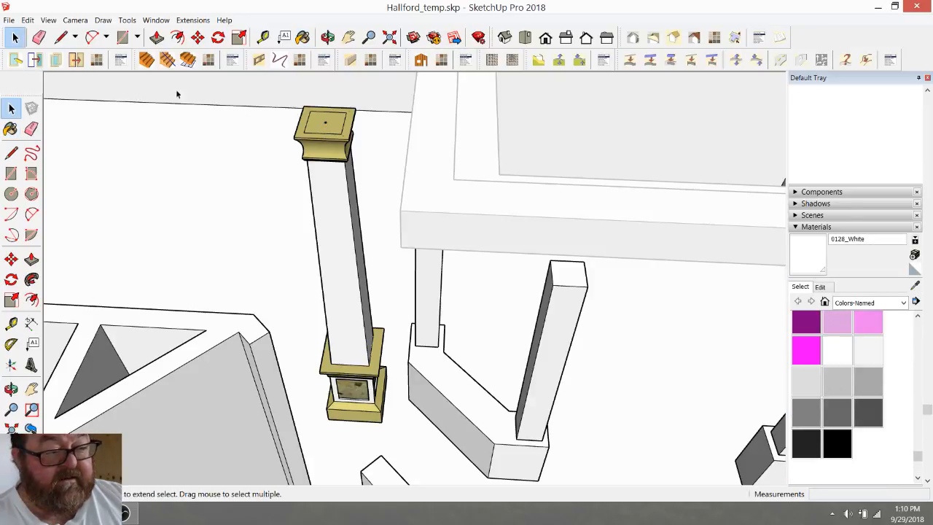
double_click(336, 135)
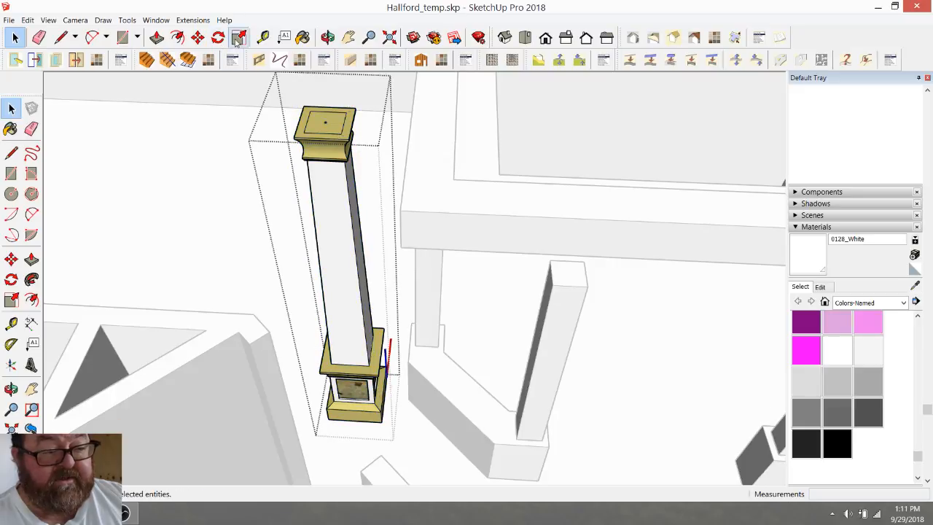
left_click(304, 37)
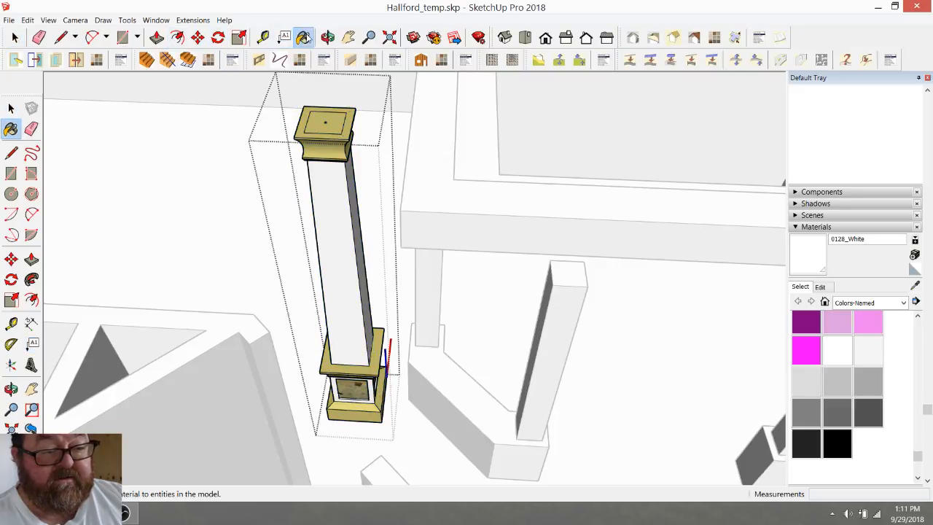
left_click(313, 130)
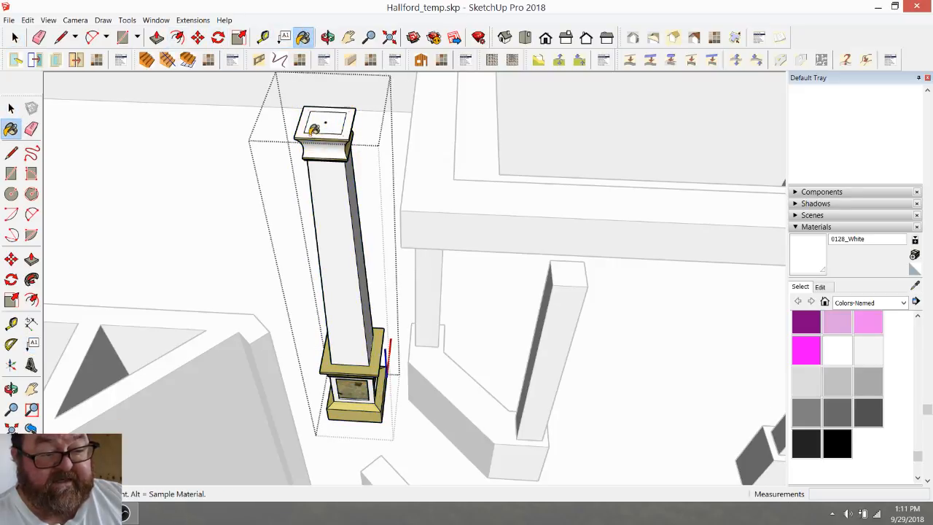
left_click(373, 364)
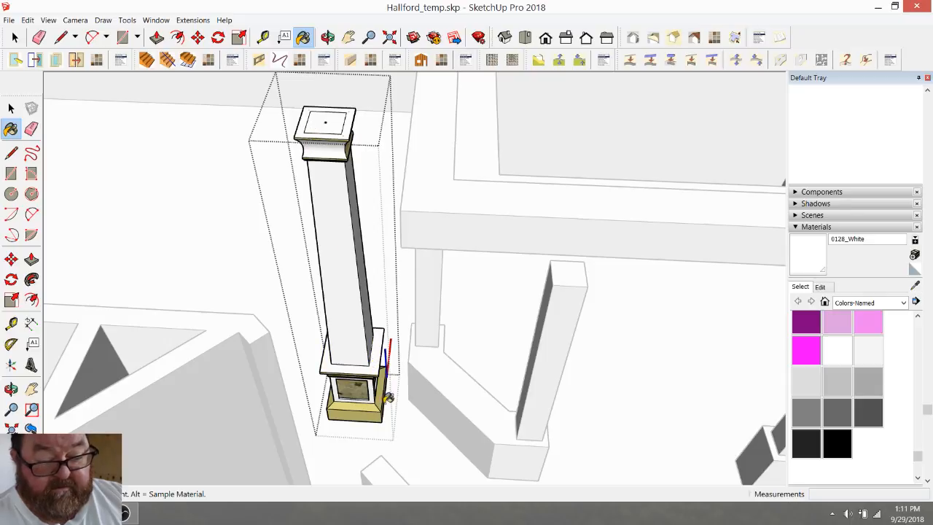
Step: Paint the plinth faces and the cove under the base's cap white on the stone-panel side
scroll(373, 405, "up", 5)
left_click(404, 379)
left_click(389, 411)
left_click(292, 280)
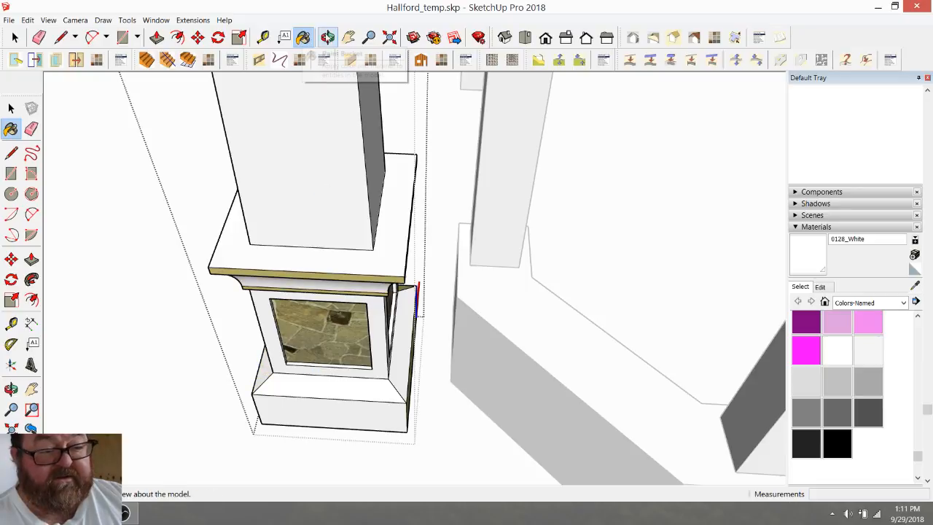
Step: Paint the base's cove molding and the plinth white on the plain, unpaneled sides of the column
left_click(328, 38)
left_click_drag(282, 248, 507, 204)
middle_click_drag(387, 294, 512, 371)
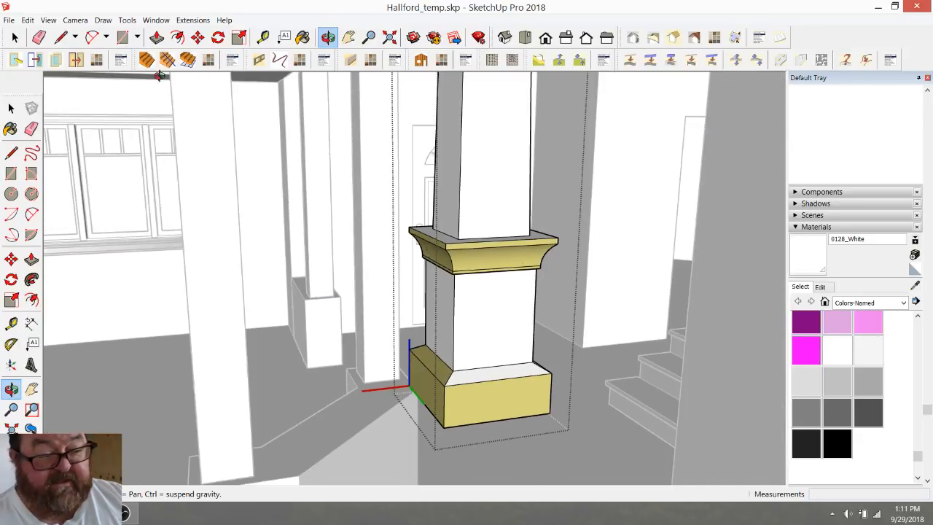
left_click(303, 38)
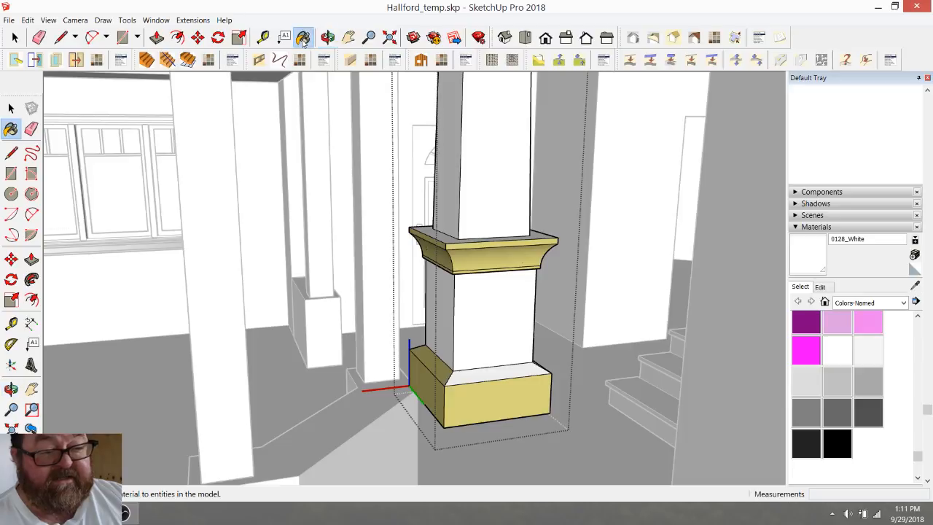
left_click(489, 246)
left_click(466, 400)
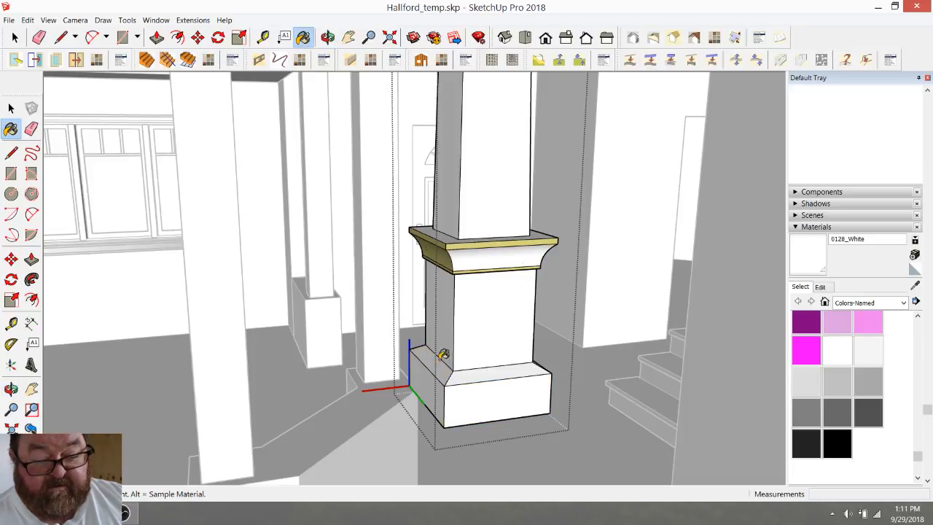
Step: Paint the cap edges and the thin band under the cove white on the base's unpaneled sides
scroll(445, 252, "up", 4)
left_click(467, 219)
left_click(448, 213)
left_click(439, 255)
left_click(482, 295)
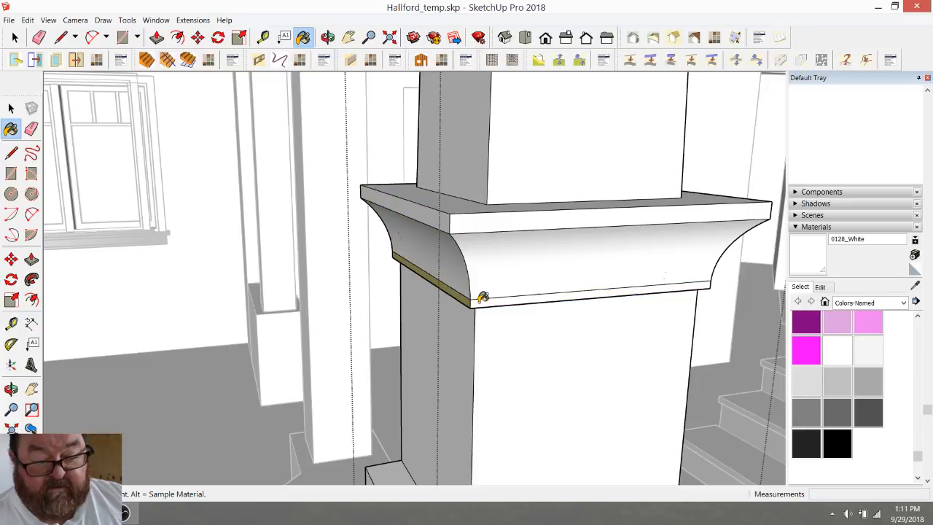
Step: Paint the cap edge, cove, thin band, stone panel and plinth face white on the base's next yellow side
left_click(328, 37)
left_click_drag(447, 253, 614, 298)
left_click_drag(459, 208, 553, 237)
scroll(462, 240, "down", 4)
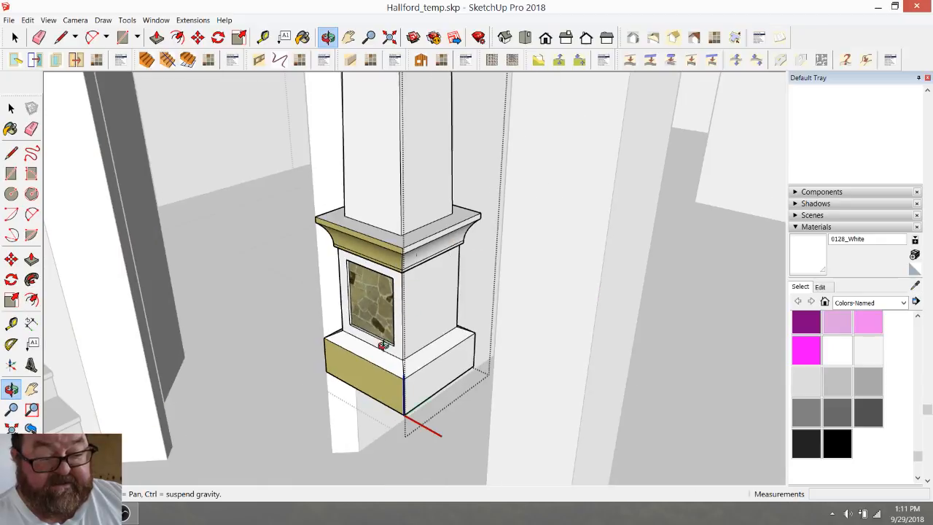
scroll(382, 346, "up", 4)
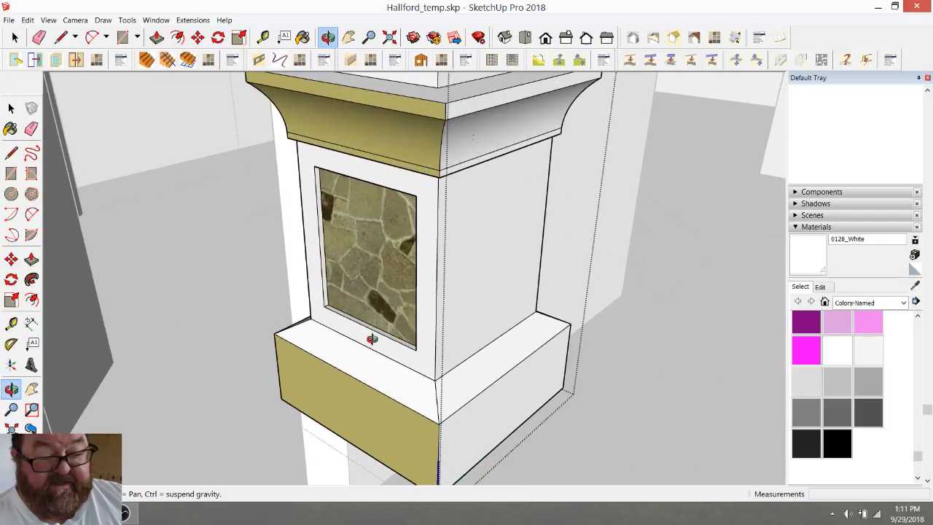
left_click(303, 37)
left_click(333, 86)
left_click(371, 145)
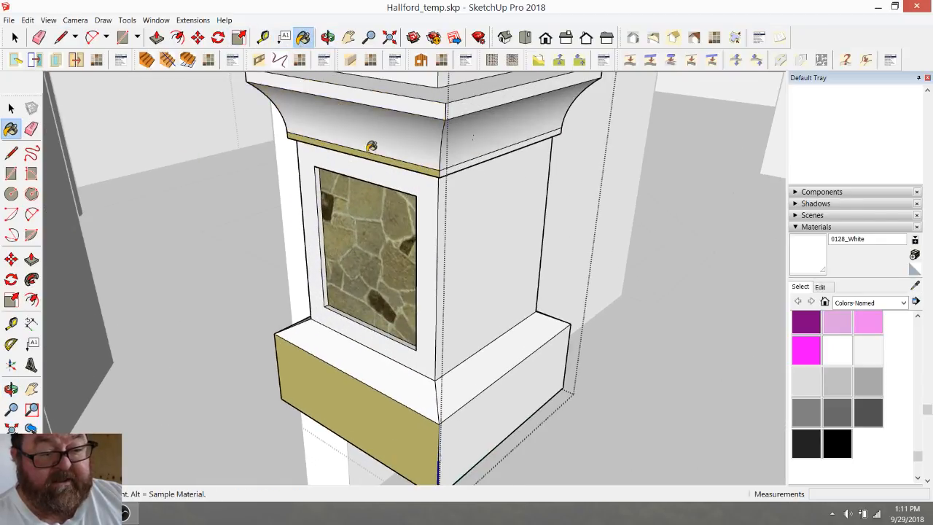
left_click(378, 149)
left_click(362, 219)
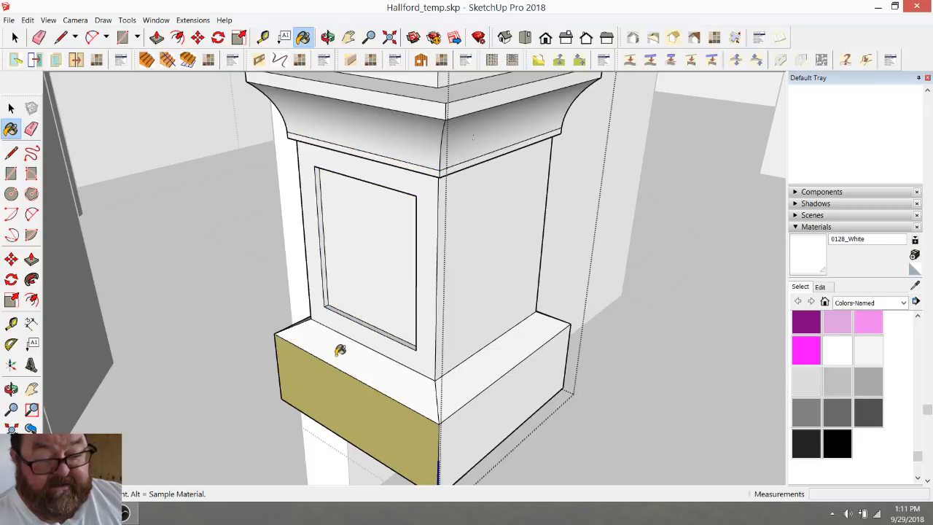
left_click(367, 396)
Step: Paint the remaining yellow cap edge, thin band and stone panel on the base's last side white
left_click(328, 38)
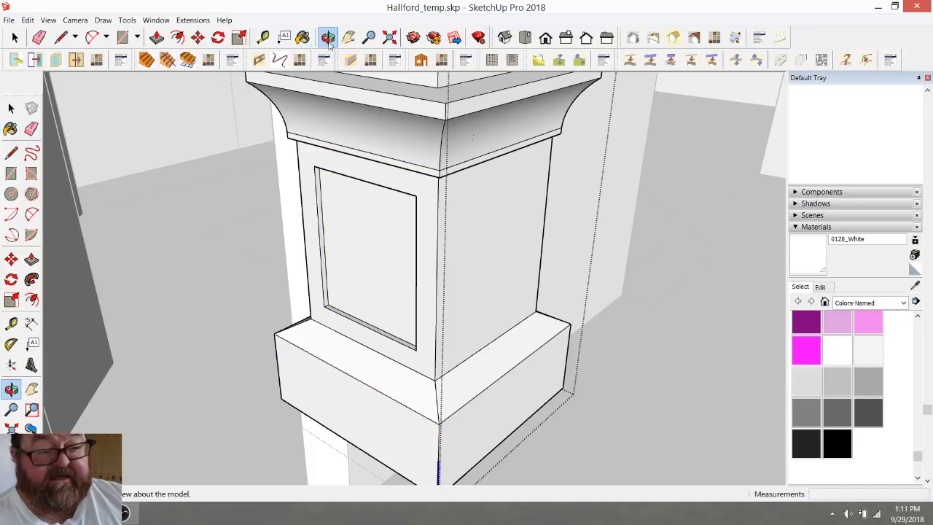
left_click_drag(510, 175, 433, 230)
scroll(433, 230, "down", 5)
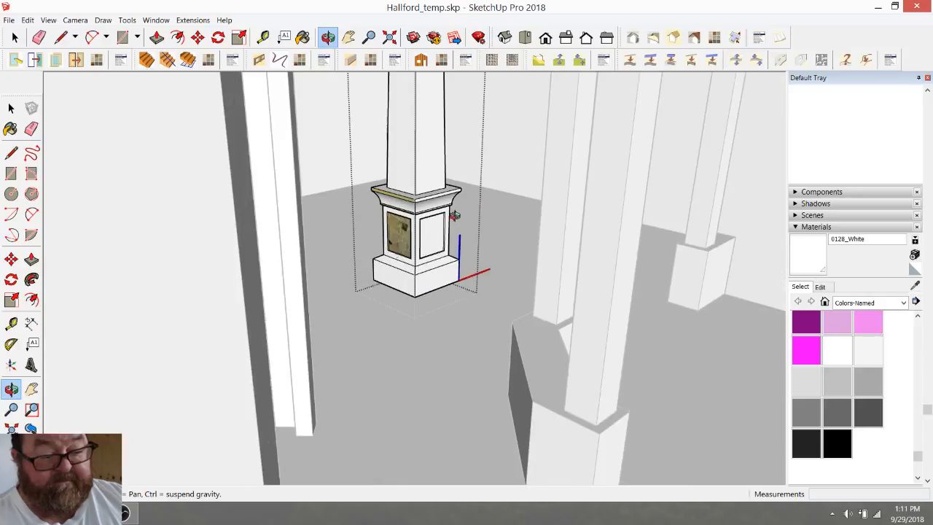
scroll(379, 250, "up", 8)
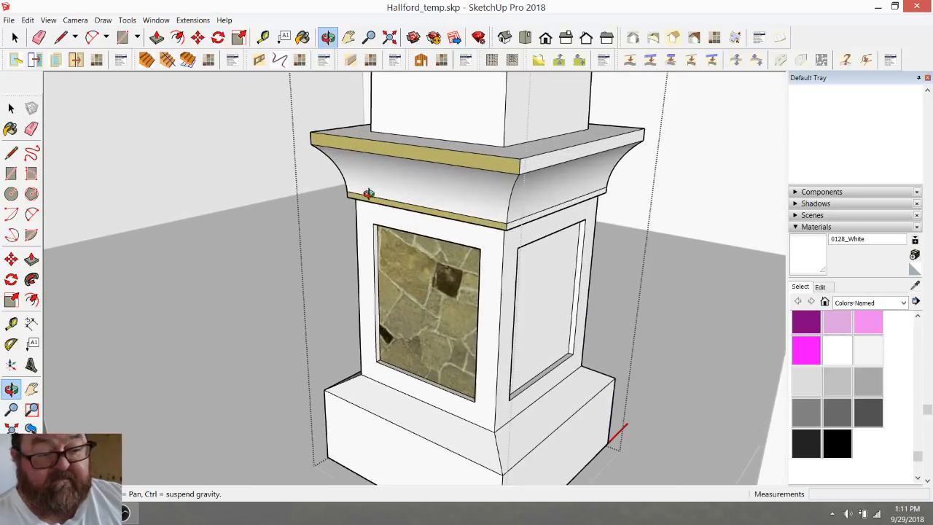
left_click(303, 37)
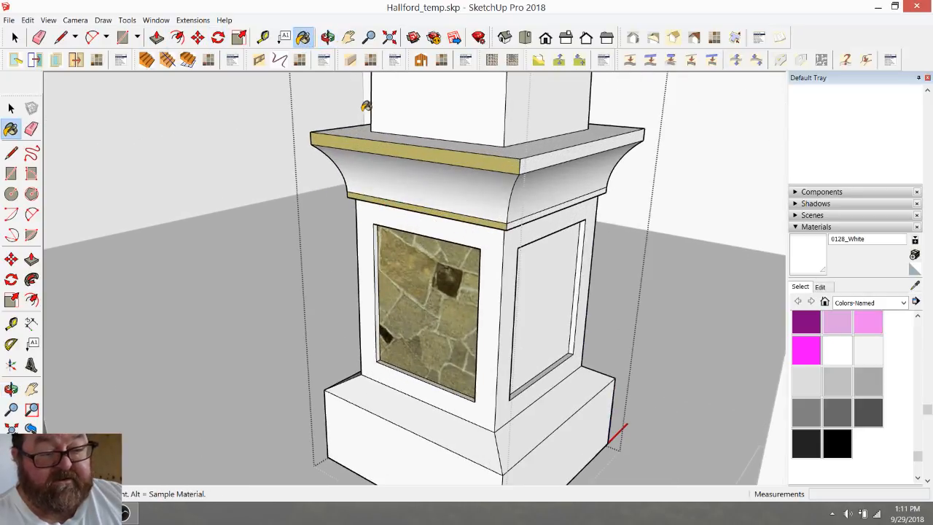
left_click(367, 145)
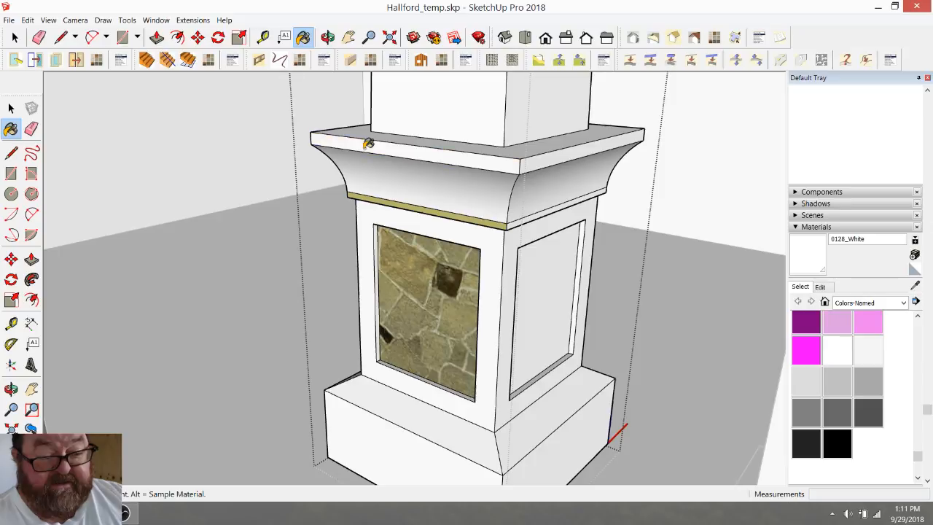
left_click(409, 202)
left_click(408, 251)
Step: Paint the top edges and the yellow cove of the capital white on two adjacent sides
left_click(328, 37)
left_click_drag(424, 187, 511, 221)
left_click_drag(438, 236, 206, 220)
left_click_drag(331, 250, 602, 311)
scroll(302, 333, "down", 5)
scroll(573, 217, "up", 8)
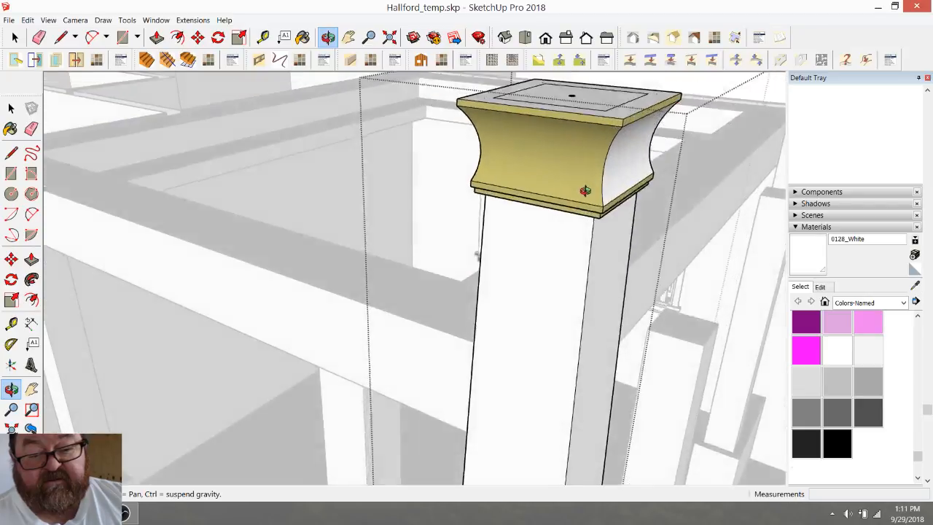
left_click_drag(585, 191, 541, 208)
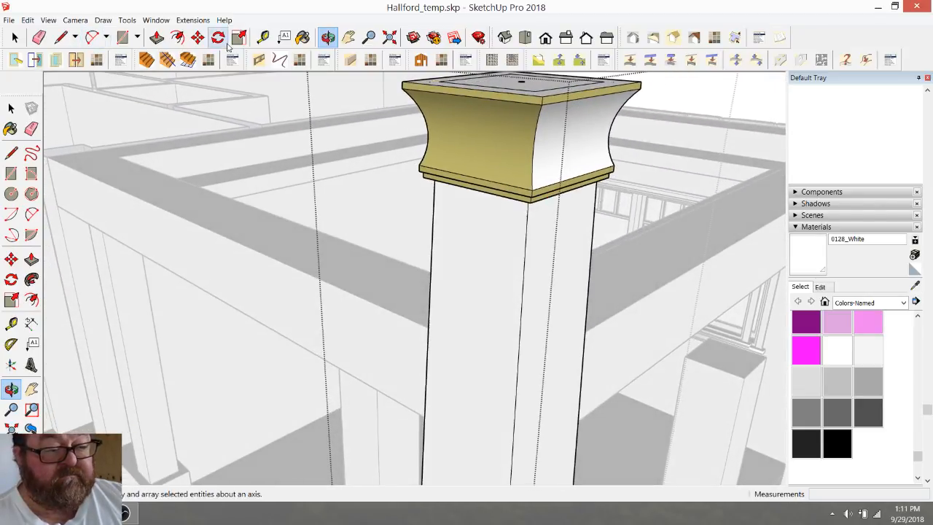
left_click(302, 37)
left_click(424, 84)
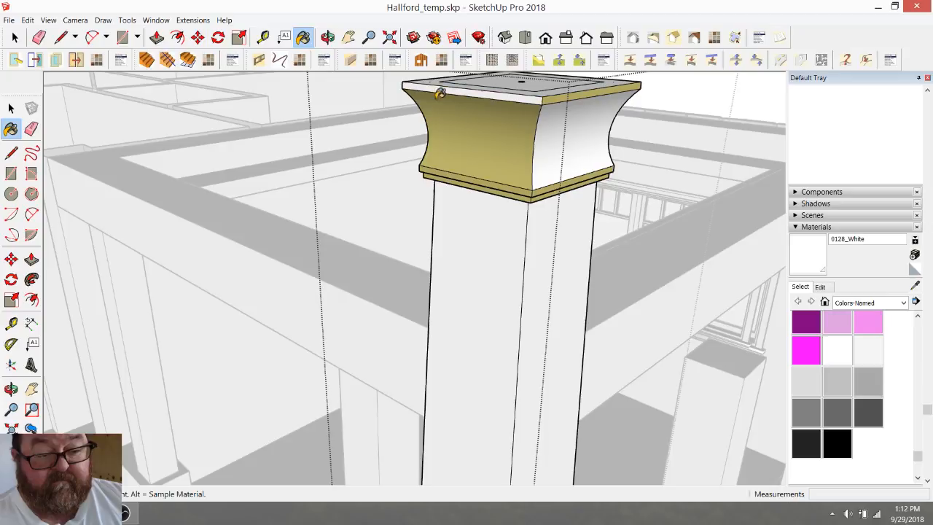
left_click(450, 109)
left_click(557, 93)
Step: Paint the thin trim bands below the capital's cove white on both of these sides
scroll(543, 181, "up", 3)
left_click(535, 173)
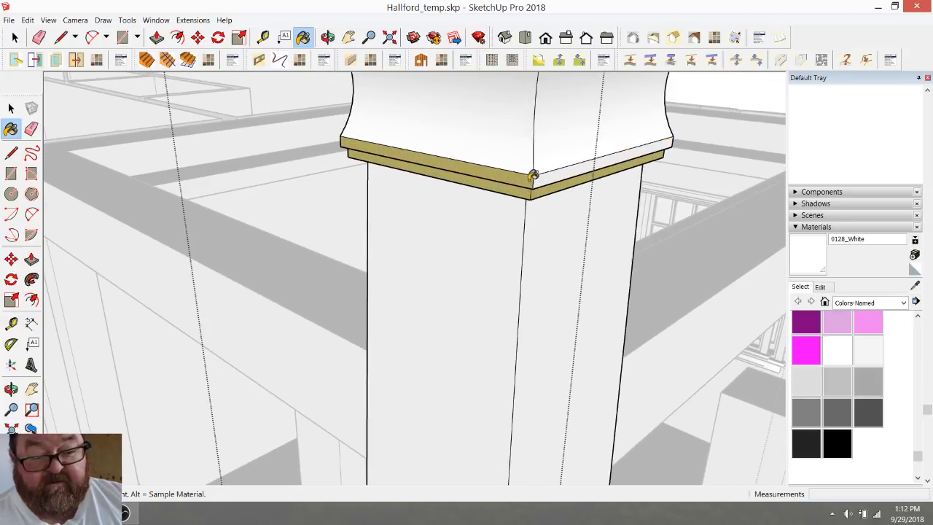
left_click(533, 175)
left_click(529, 184)
left_click(538, 187)
scroll(519, 173, "down", 5)
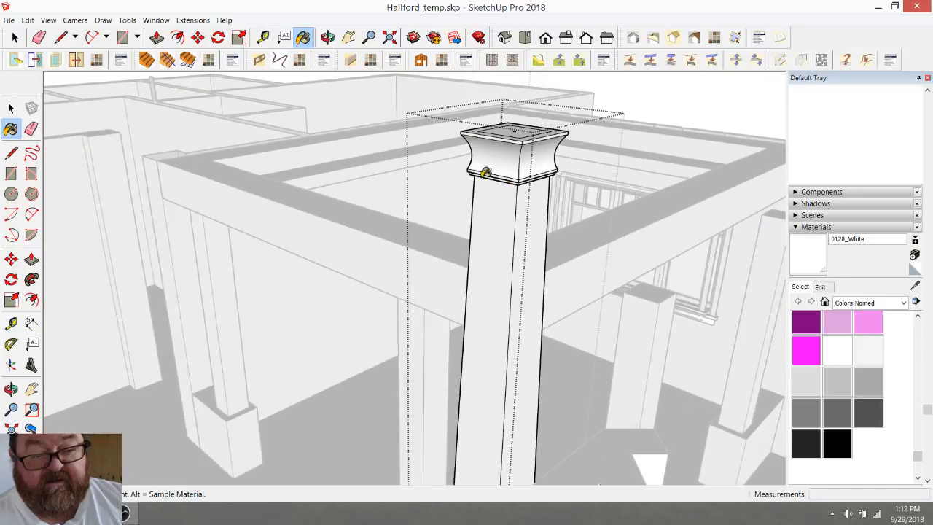
Step: Paint the top edge, cove and lower trim bands white on the capital's next yellow side
left_click(327, 37)
mouse_move(479, 231)
left_mouse_down()
mouse_move(739, 277)
mouse_move(612, 238)
mouse_move(641, 255)
left_mouse_up()
scroll(619, 109, "up", 8)
scroll(597, 163, "down", 1)
left_click_drag(613, 358, 546, 257)
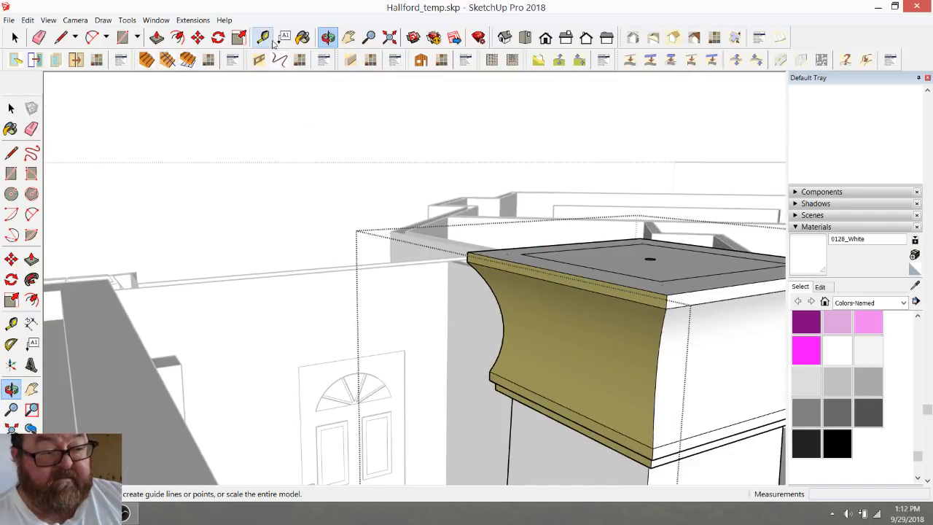
left_click(302, 37)
left_click(529, 259)
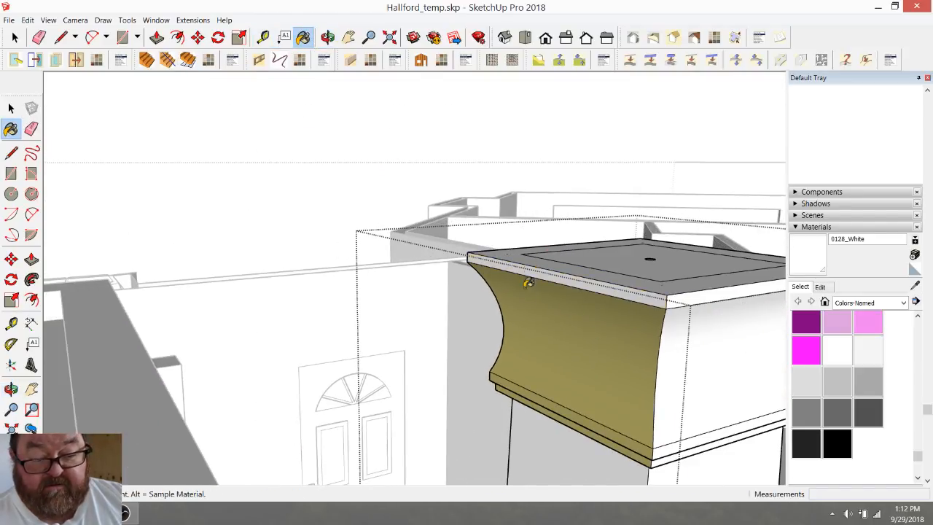
left_click(533, 307)
left_click(528, 391)
Step: Paint the cove, top edge and both lower trim bands white on the capital's remaining yellow side
scroll(510, 325, "down", 6)
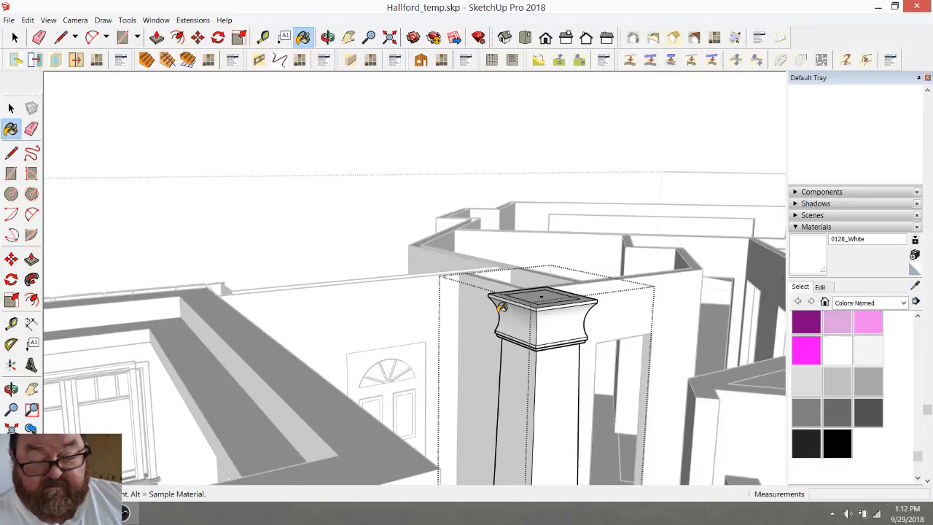
scroll(525, 462, "up", 8)
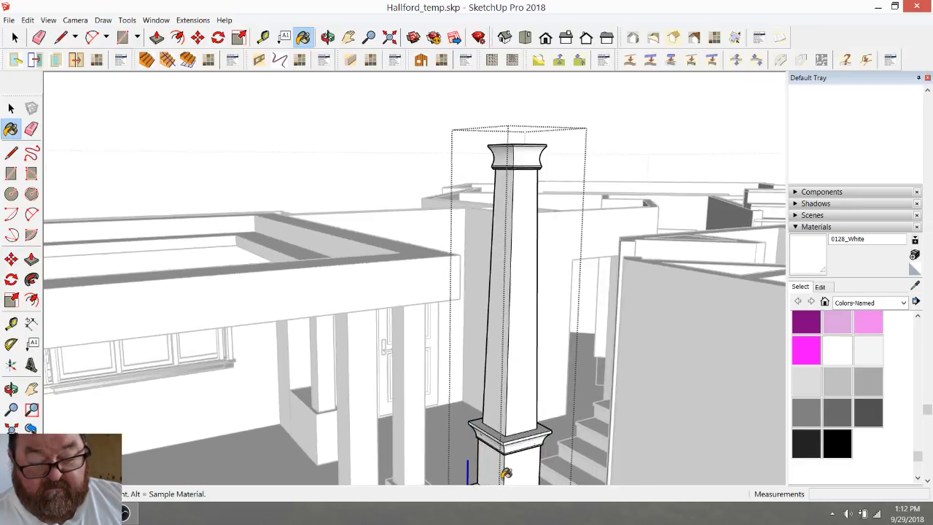
scroll(514, 399, "down", 4)
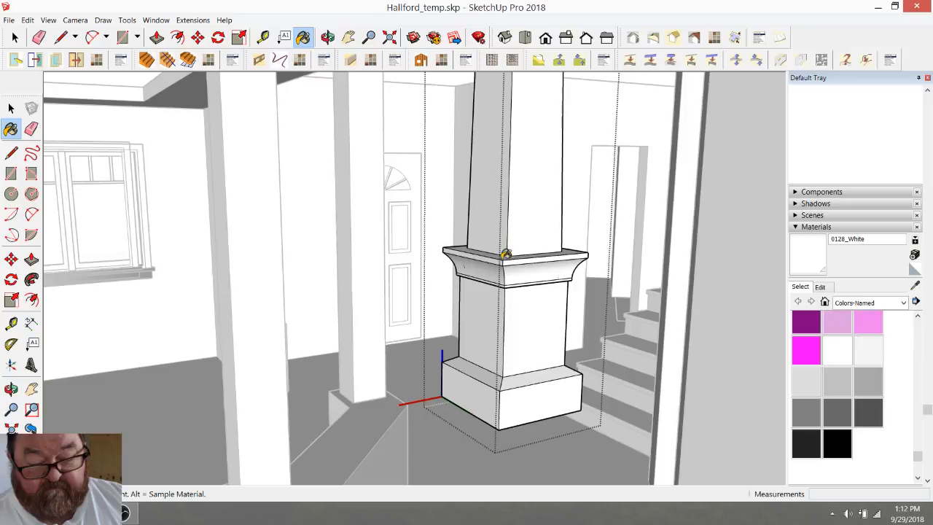
left_click(327, 37)
left_click_drag(415, 208, 381, 253)
scroll(365, 277, "down", 6)
left_click_drag(375, 294, 729, 318)
scroll(566, 205, "up", 10)
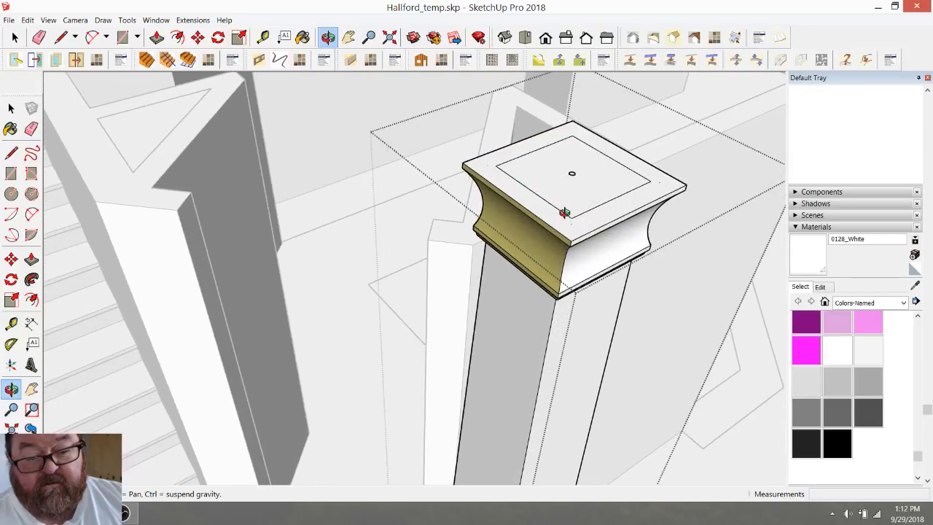
left_click_drag(510, 266, 621, 244)
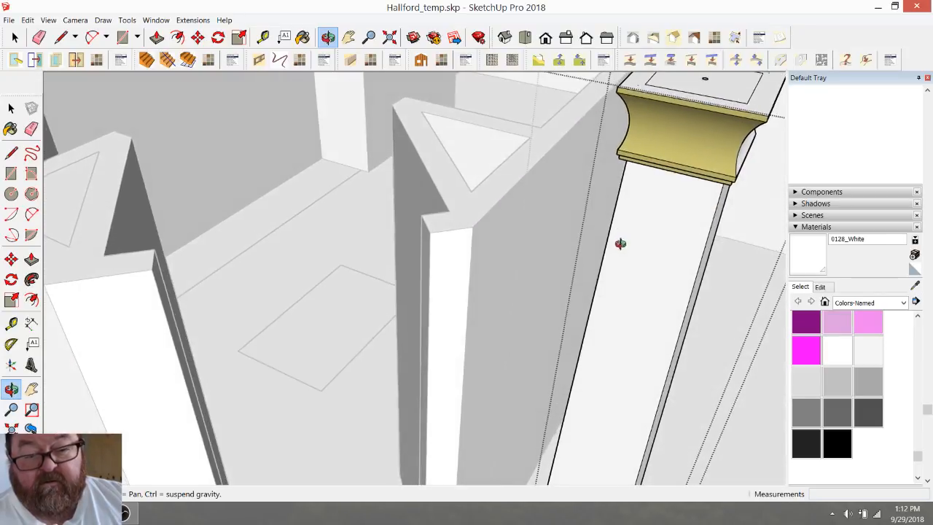
left_click(303, 37)
left_click(661, 118)
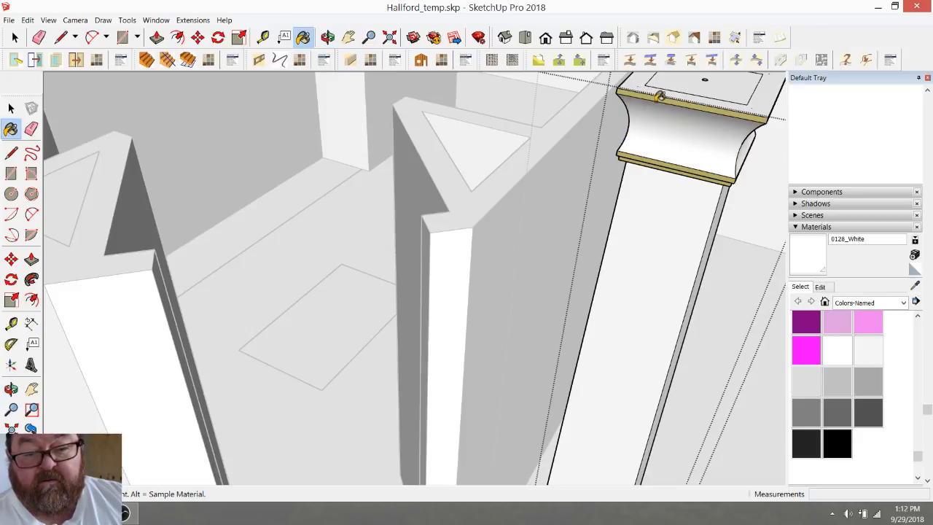
left_click(660, 96)
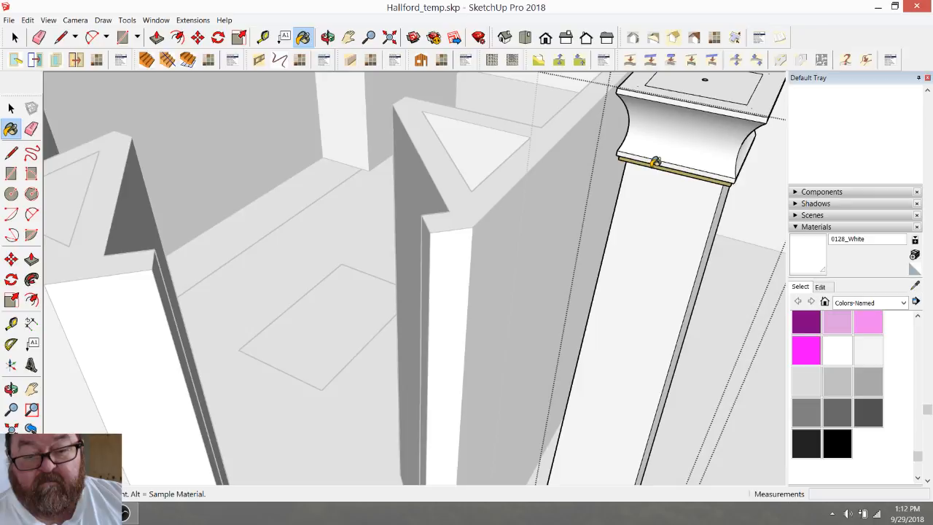
scroll(651, 161, "up", 3)
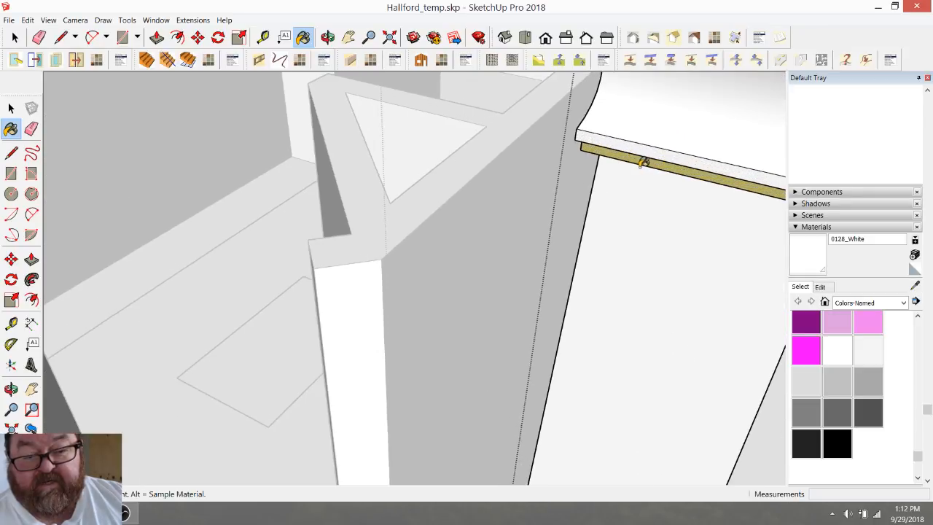
left_click(640, 155)
scroll(640, 155, "down", 6)
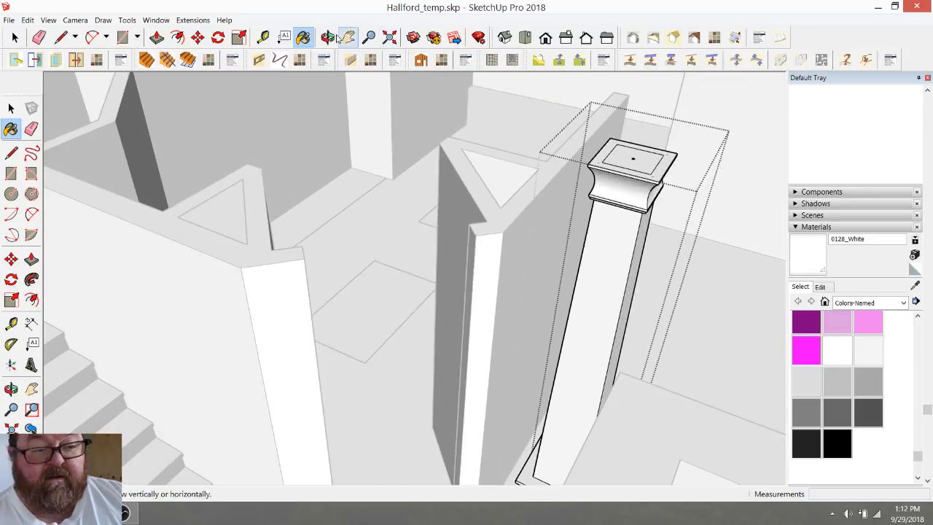
Step: Close the column for editing and delete the plain square posts standing on the entry half walls
left_click(327, 37)
left_click_drag(492, 165, 525, 136)
scroll(479, 121, "up", 3)
scroll(467, 200, "down", 3)
scroll(446, 206, "down", 2)
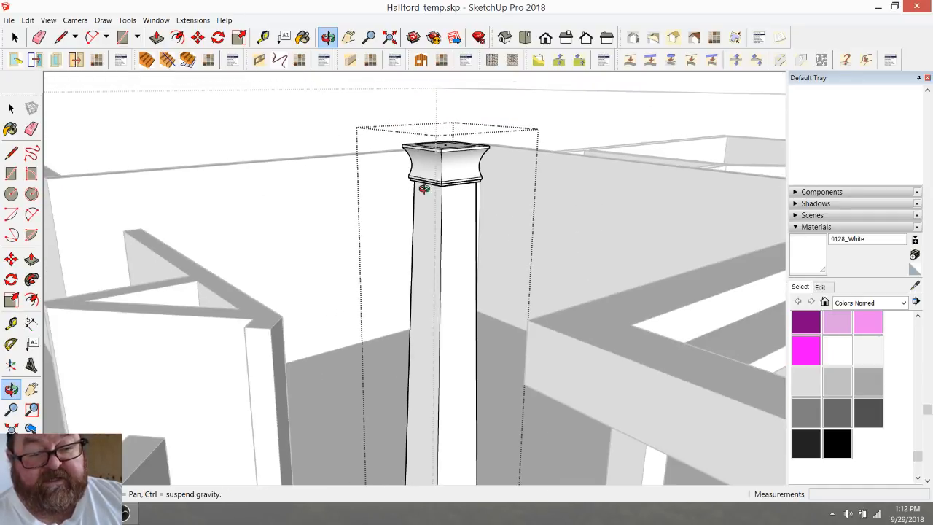
scroll(430, 189, "up", 2)
scroll(429, 189, "down", 4)
left_click_drag(424, 201, 468, 249)
left_click(15, 37)
scroll(314, 162, "down", 4)
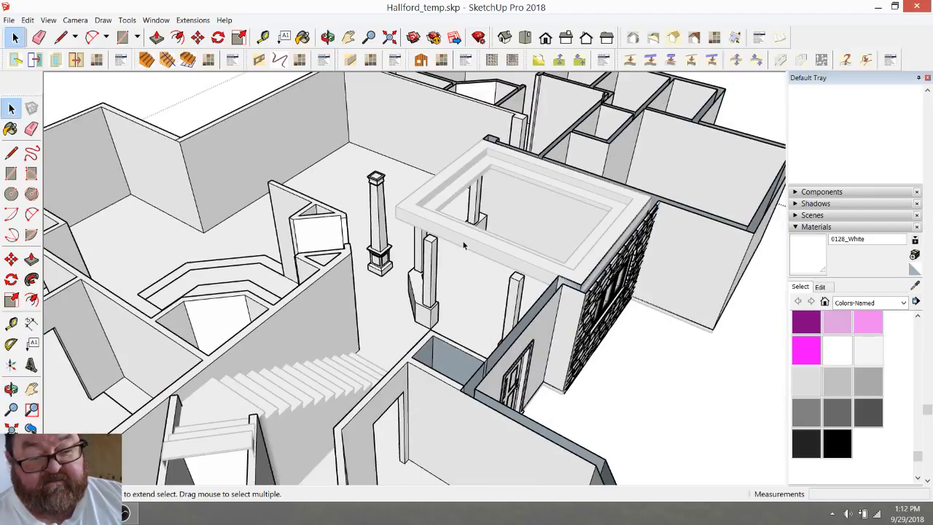
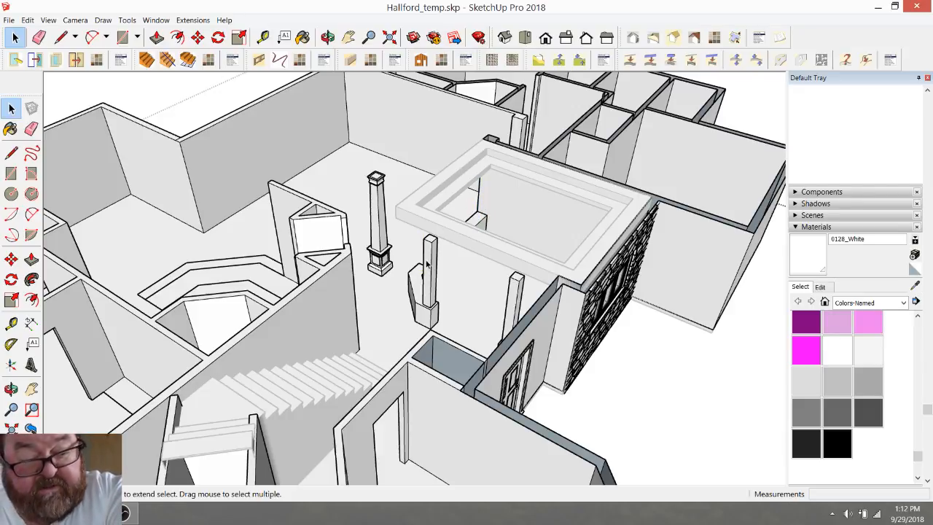
key("Delete")
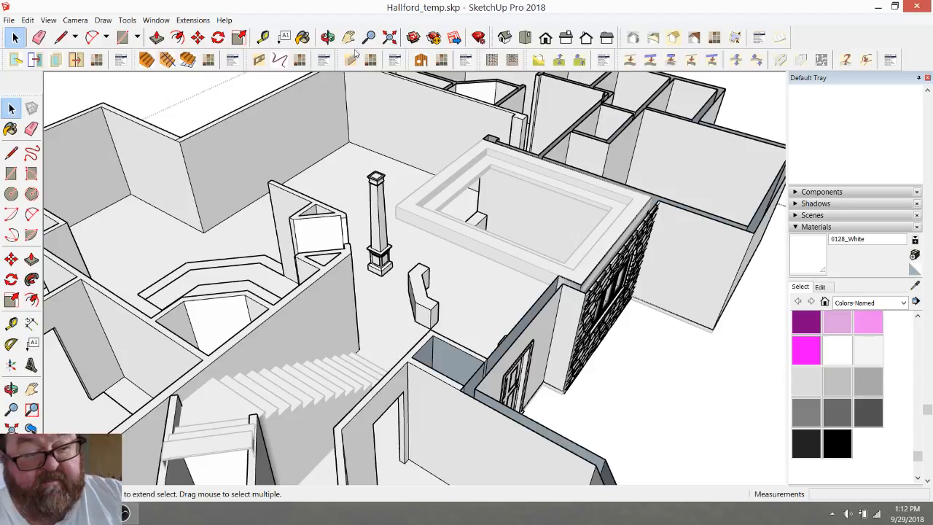
Step: Move the white column by its base corner onto the top of the angled half wall's near end
left_click(328, 37)
left_click_drag(452, 234, 493, 274)
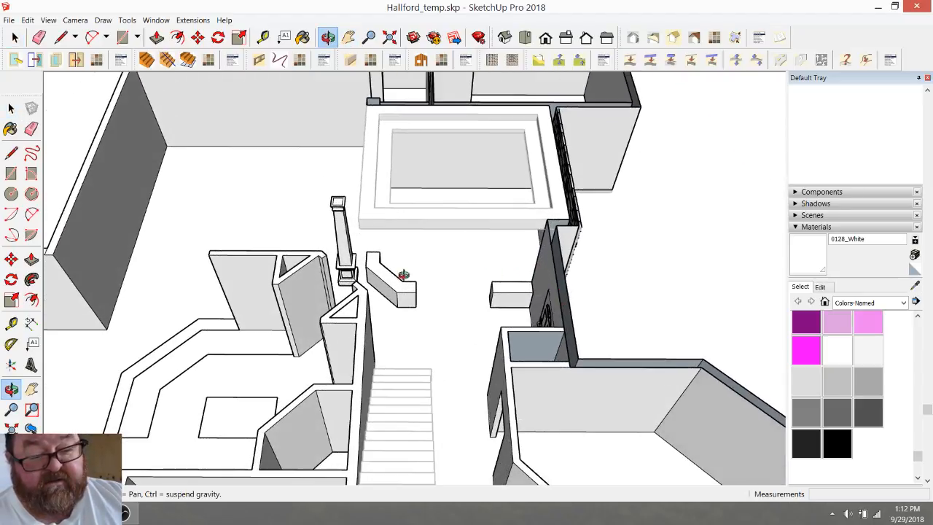
scroll(413, 306, "up", 5)
left_click_drag(423, 304, 380, 279)
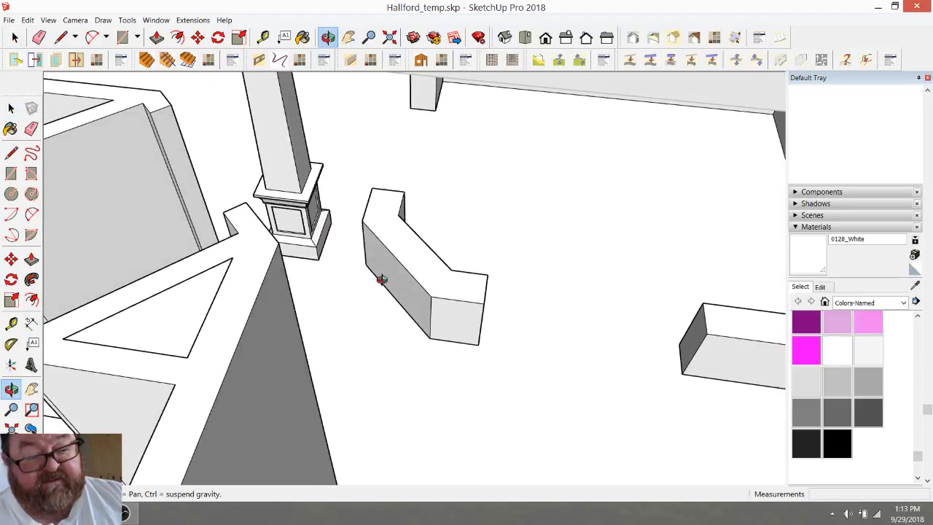
left_click(197, 37)
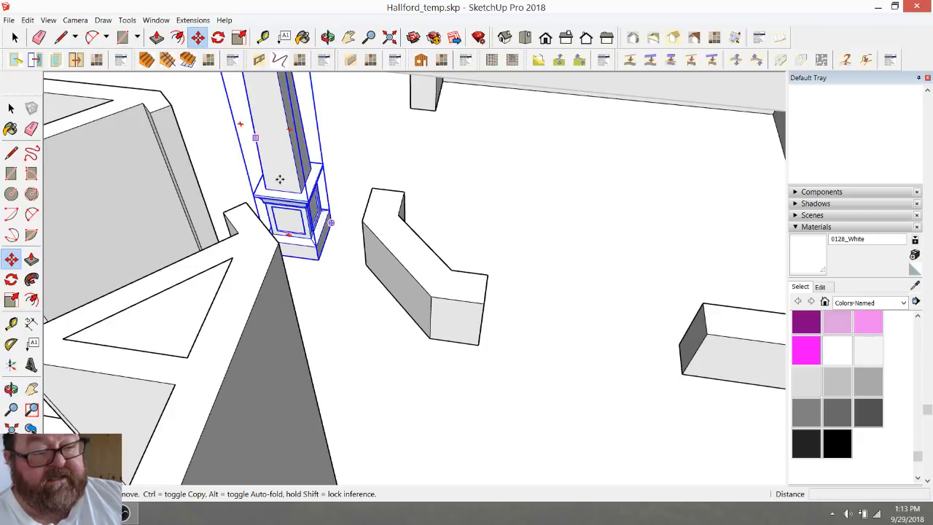
left_click(318, 260)
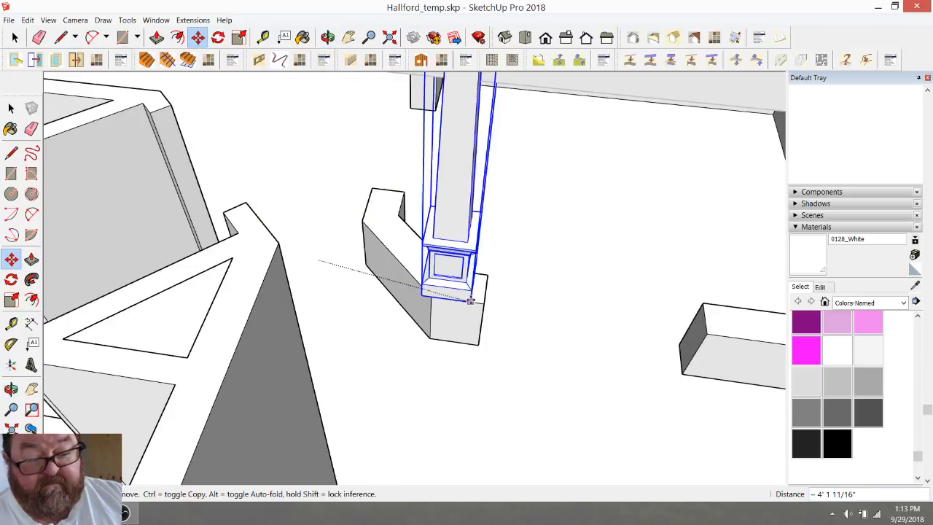
scroll(481, 302, "down", 3)
middle_click_drag(482, 302, 410, 319)
scroll(414, 323, "down", 2)
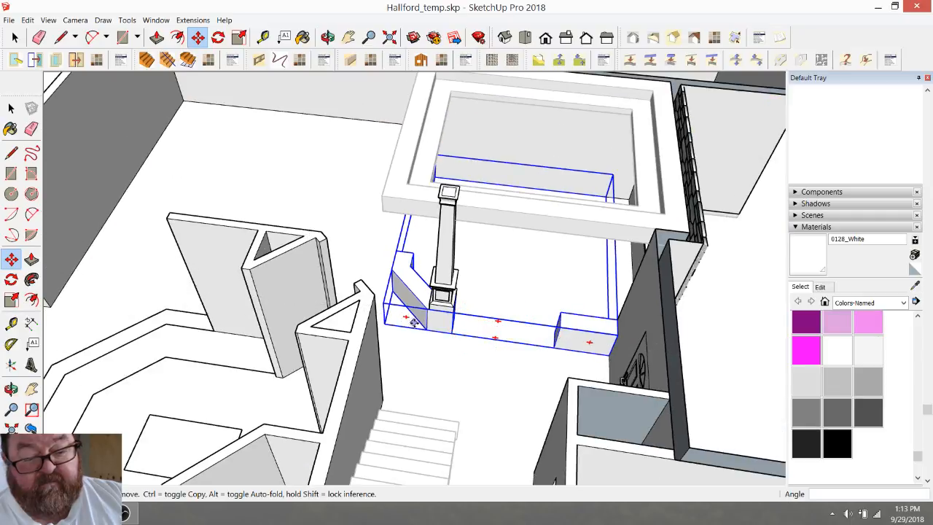
left_click(467, 299)
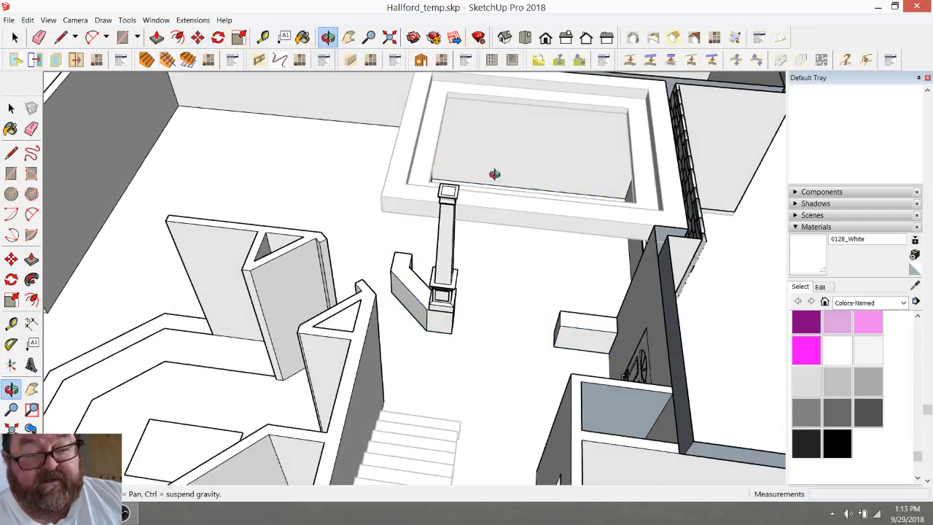
Step: Open the column for editing and move its capital straight down to the underside of the ceiling beam
scroll(493, 173, "up", 3)
middle_click_drag(494, 173, 441, 195)
scroll(441, 195, "up", 3)
scroll(448, 275, "down", 4)
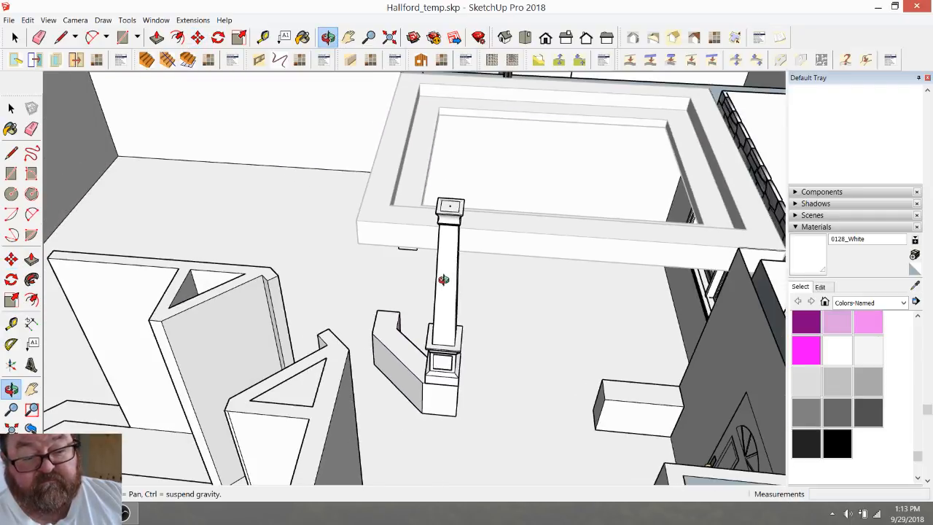
key("space")
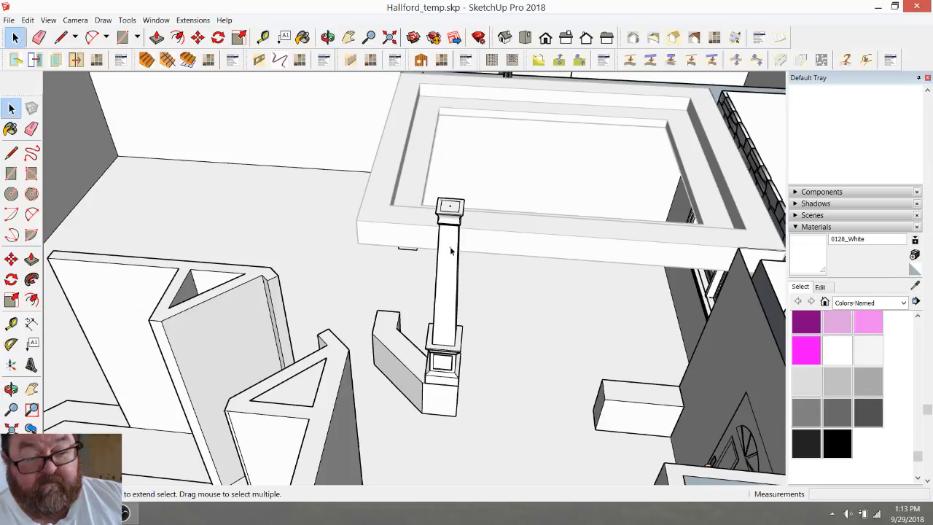
double_click(449, 249)
left_click(452, 213)
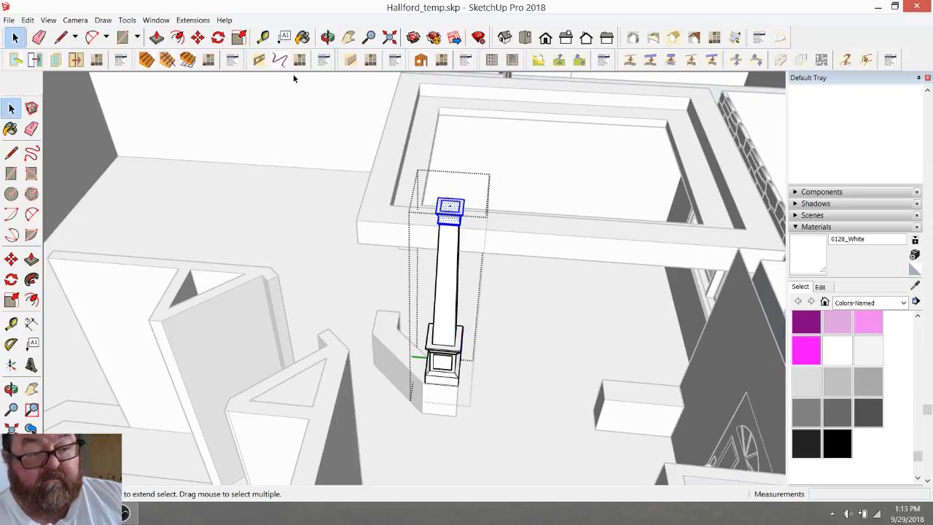
scroll(437, 285, "up", 3)
scroll(417, 293, "down", 2)
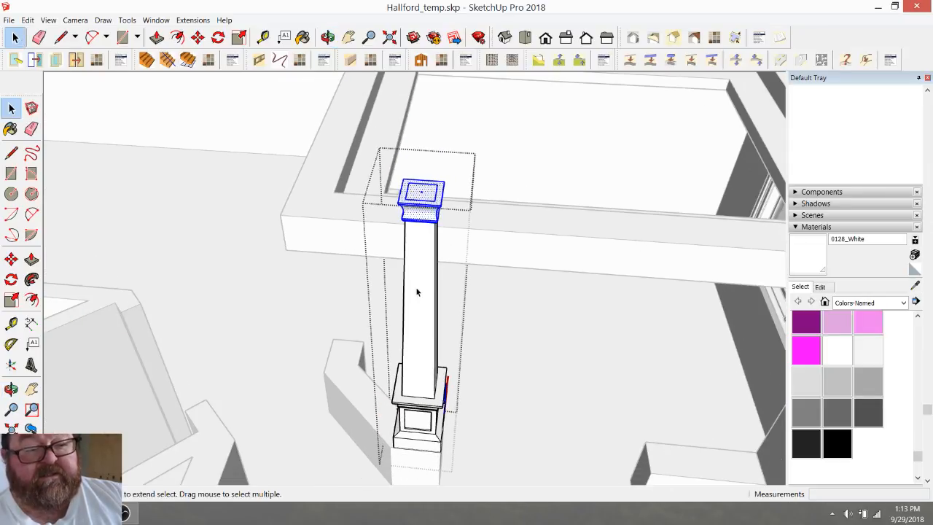
left_click(327, 37)
left_click_drag(396, 209, 361, 159)
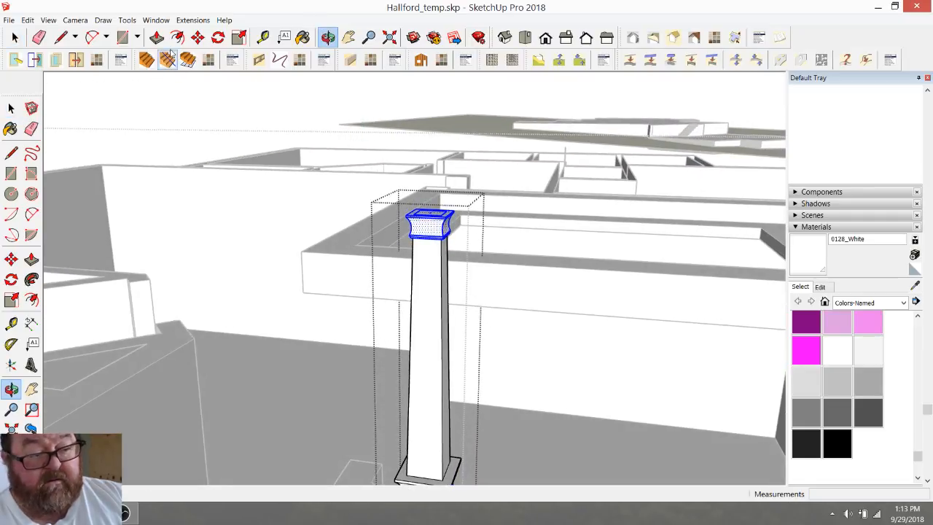
left_click(197, 38)
scroll(419, 270, "up", 2)
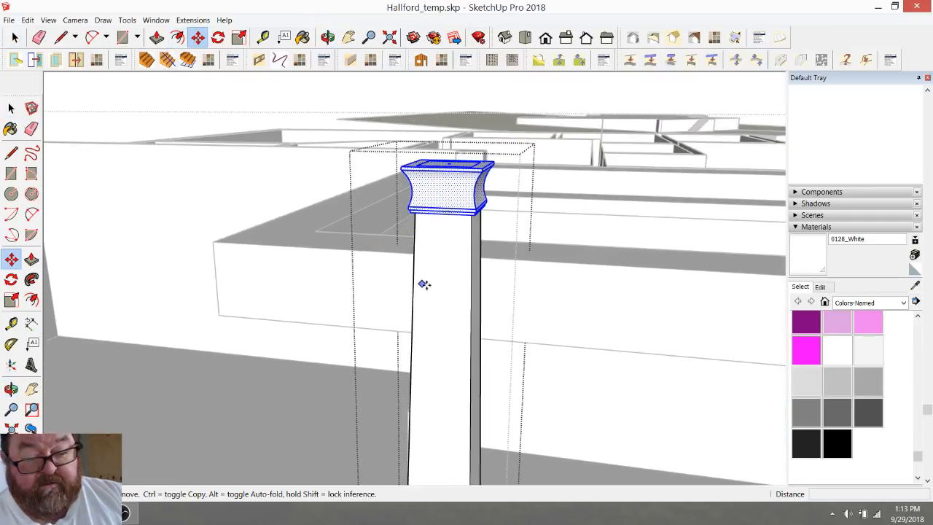
left_click(483, 167)
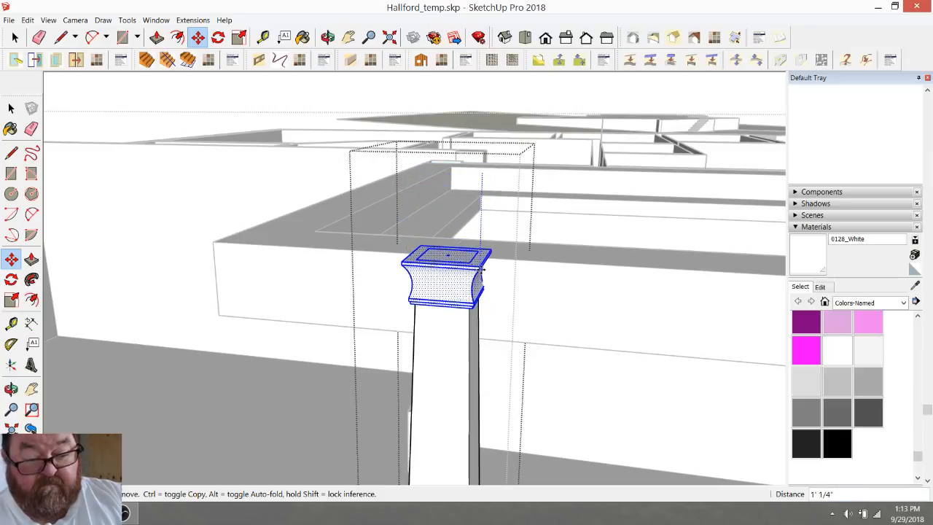
left_click(502, 343)
scroll(432, 273, "down", 2)
scroll(433, 273, "down", 3)
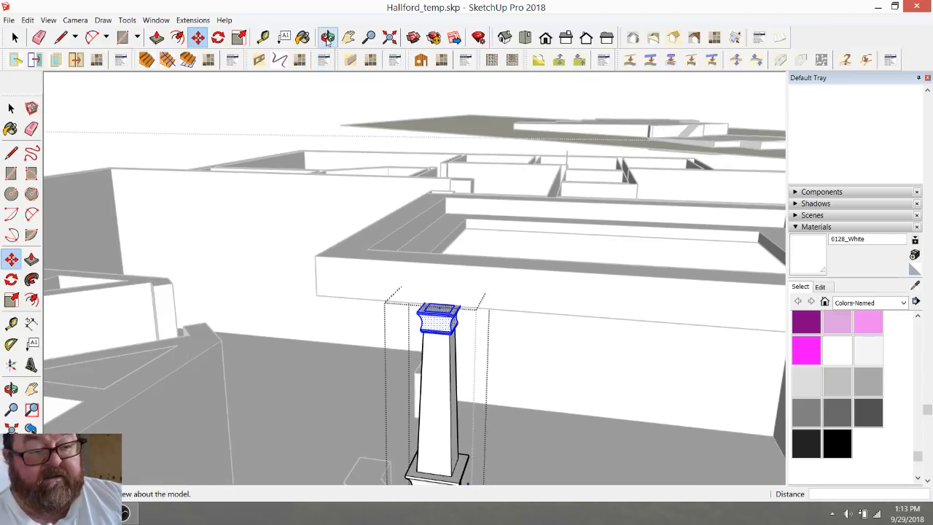
Step: Close the column for editing and measure the width of its base along the front bottom edge
left_click(328, 37)
left_click_drag(395, 277, 460, 434)
scroll(460, 435, "up", 10)
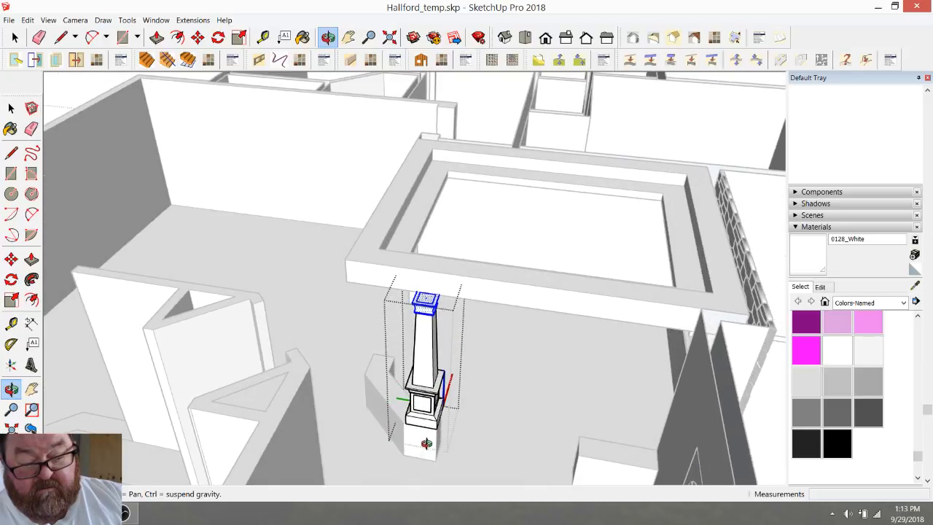
scroll(438, 414, "down", 4)
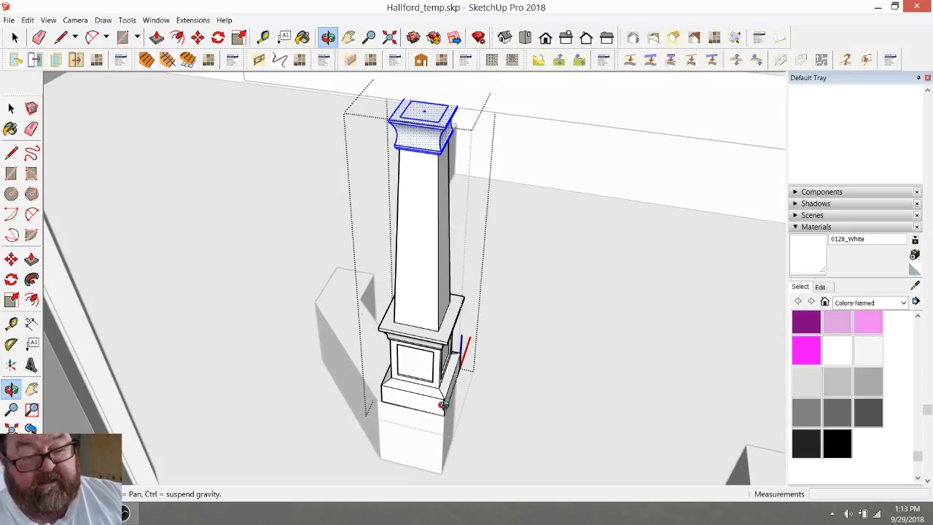
left_click(15, 37)
left_click(483, 272)
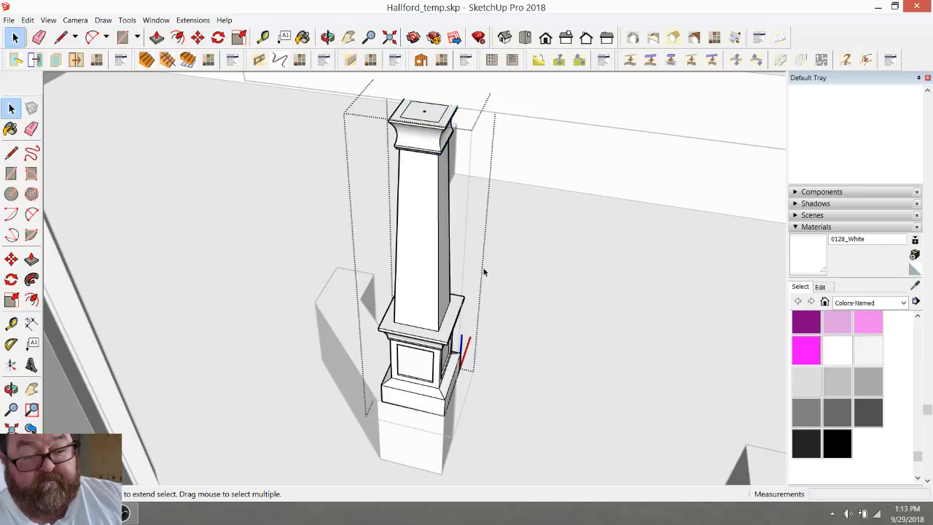
scroll(342, 243, "up", 2)
scroll(428, 429, "up", 4)
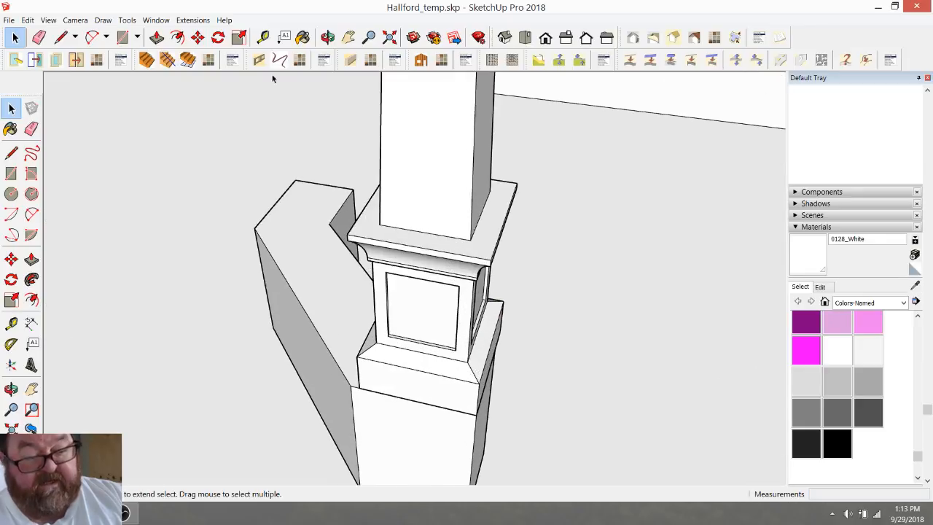
left_click(263, 37)
left_click(359, 387)
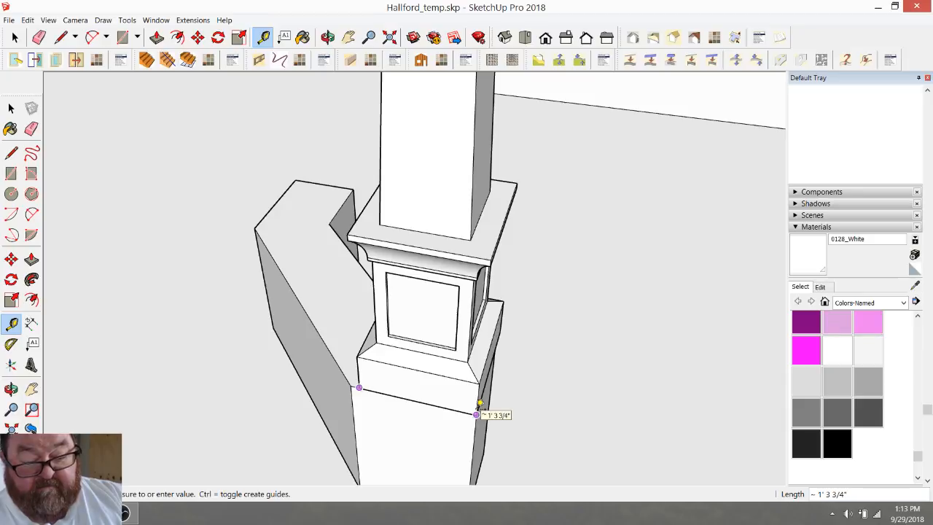
left_click(479, 403)
scroll(392, 362, "down", 2)
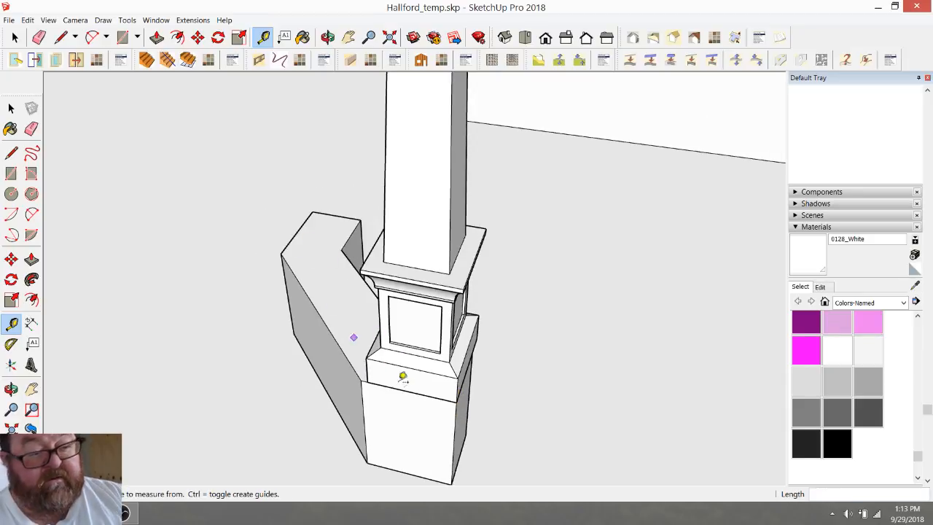
scroll(404, 376, "down", 3)
Step: Scale the whole column on the half wall from a grip at its top
left_click(15, 37)
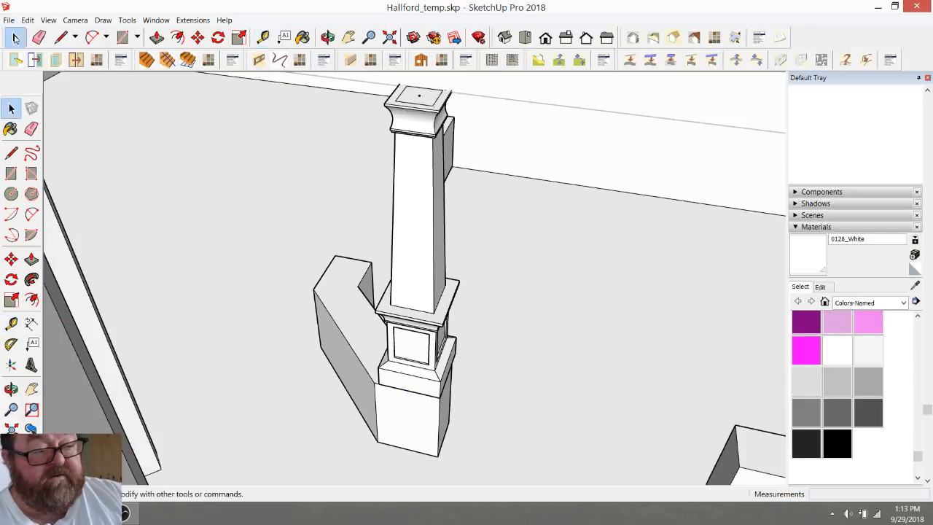
left_click(405, 232)
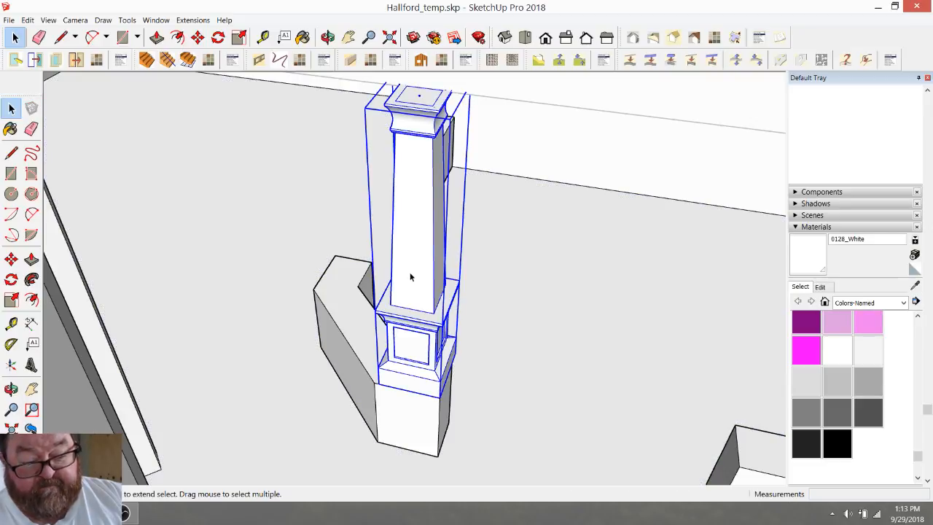
left_click(239, 37)
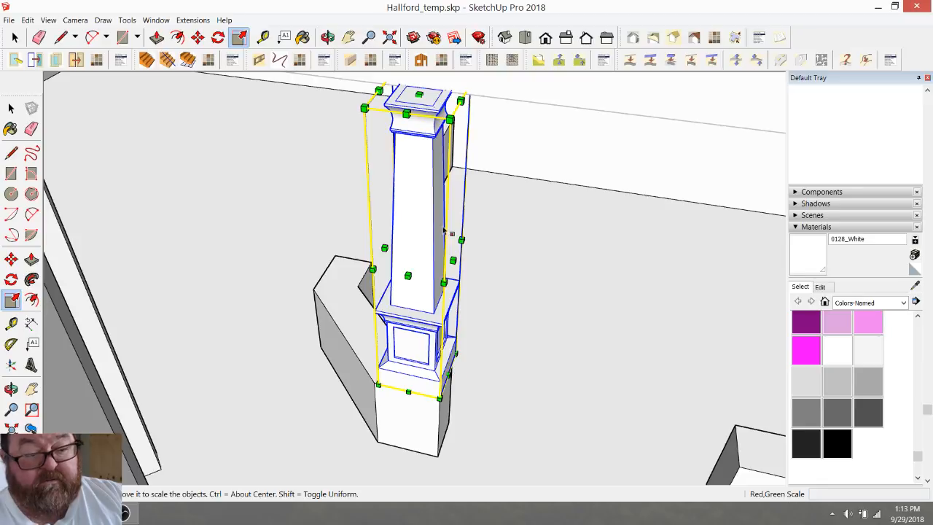
left_click(451, 118)
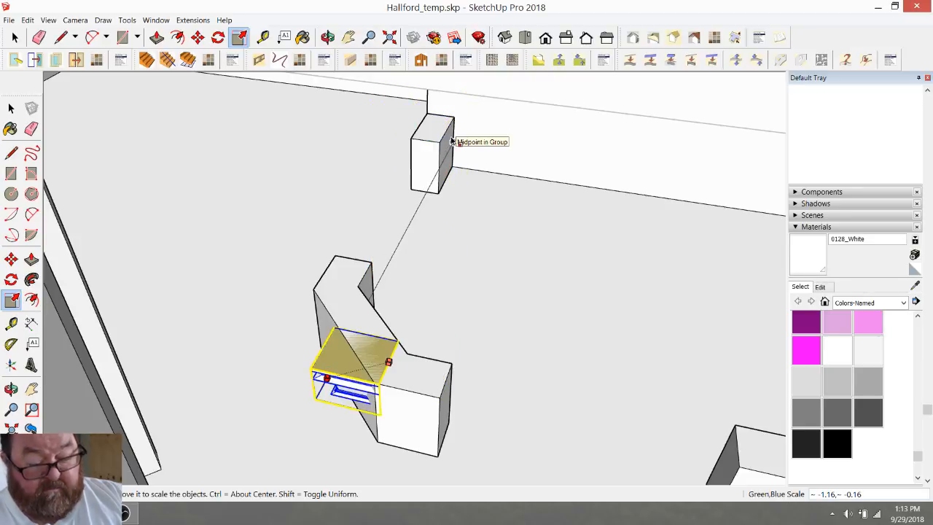
key("Escape")
left_click(457, 109)
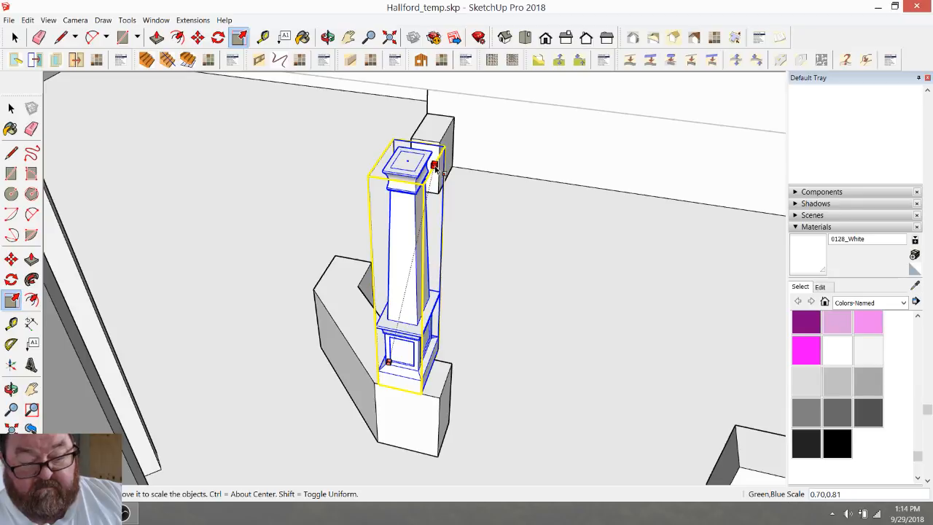
key("Escape")
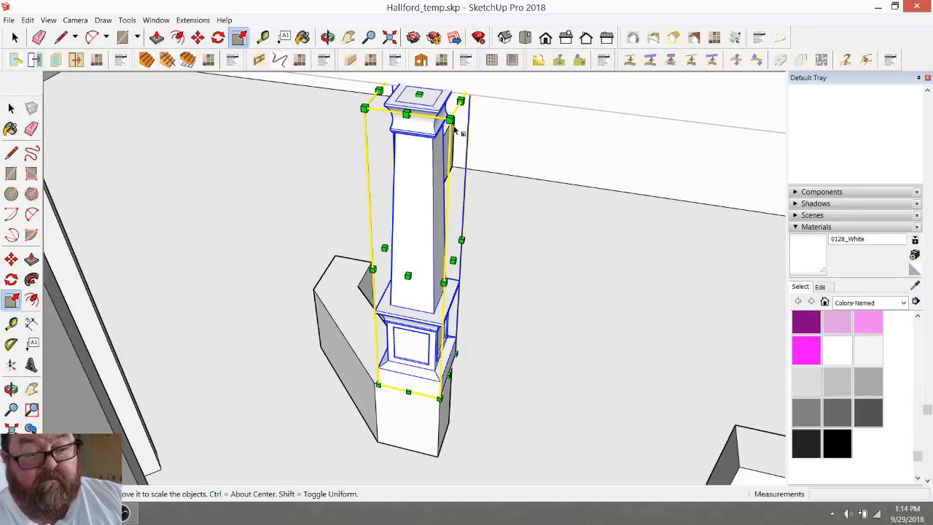
Step: Scale the whole porch column uniformly by a factor of 0.80 from its top corner
left_click(450, 119)
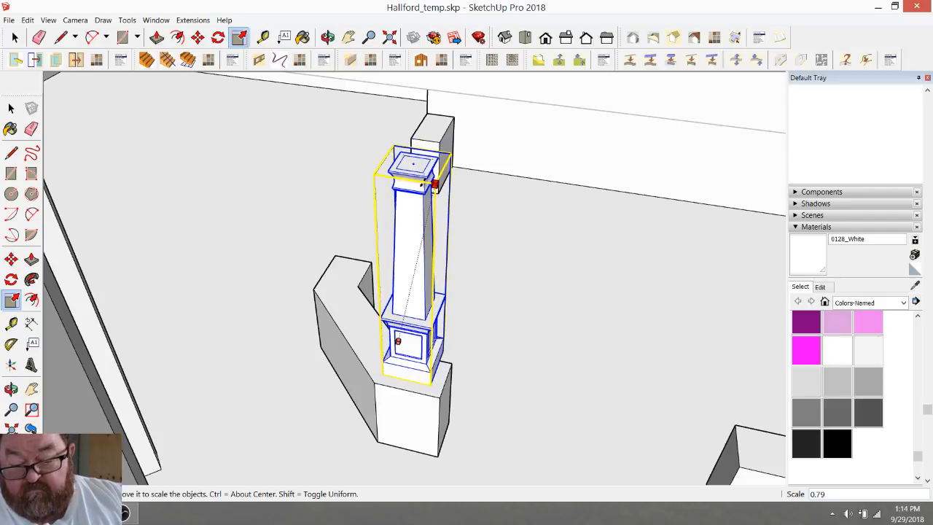
left_click(426, 187)
type(".80")
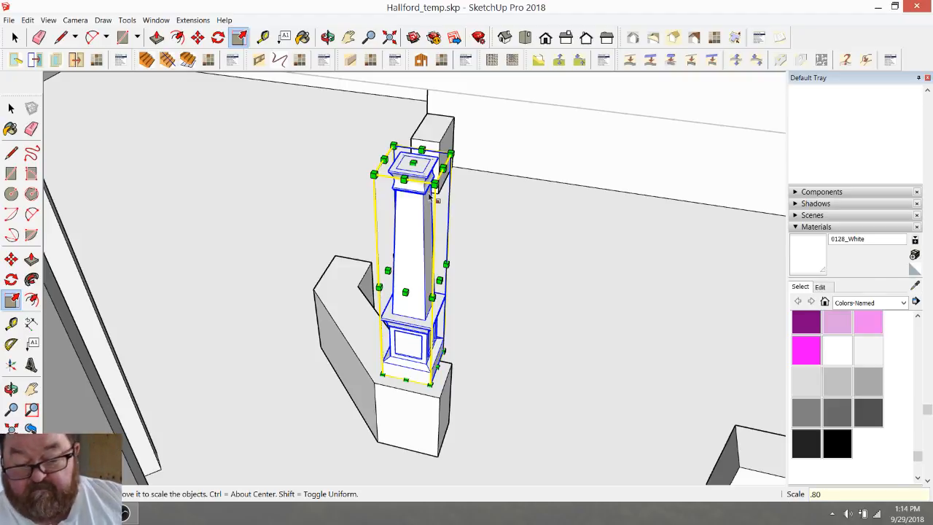
left_click(15, 38)
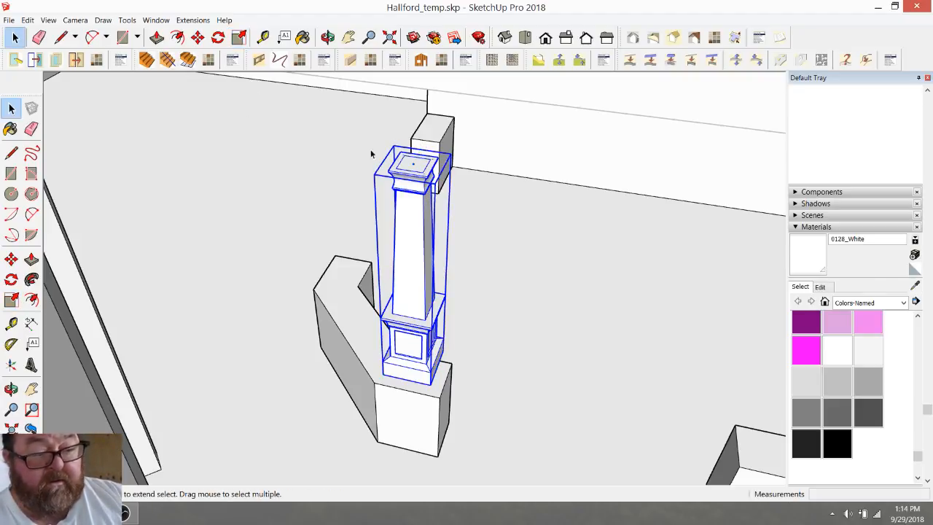
Step: Open the column group and move its cap vertically up to the underside of the beam, stretching the shaft
left_click(443, 162)
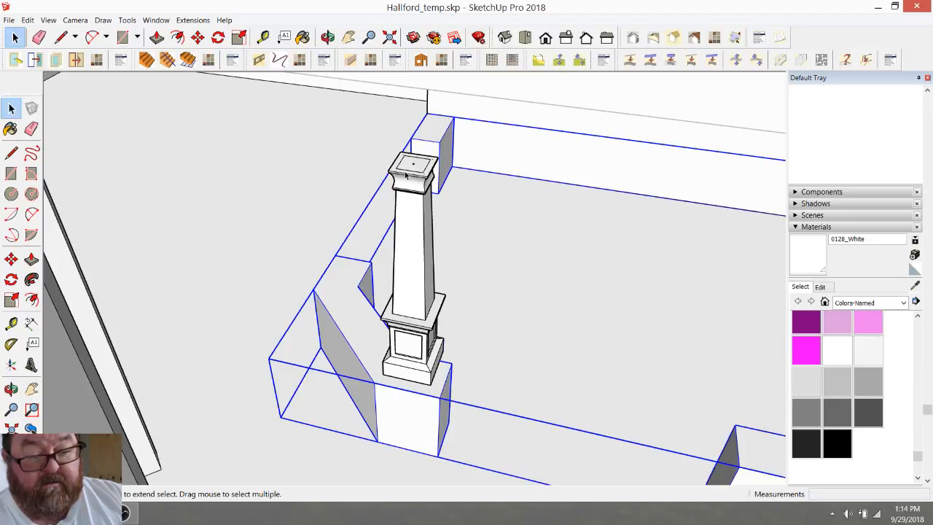
left_click(406, 175)
left_click(402, 178)
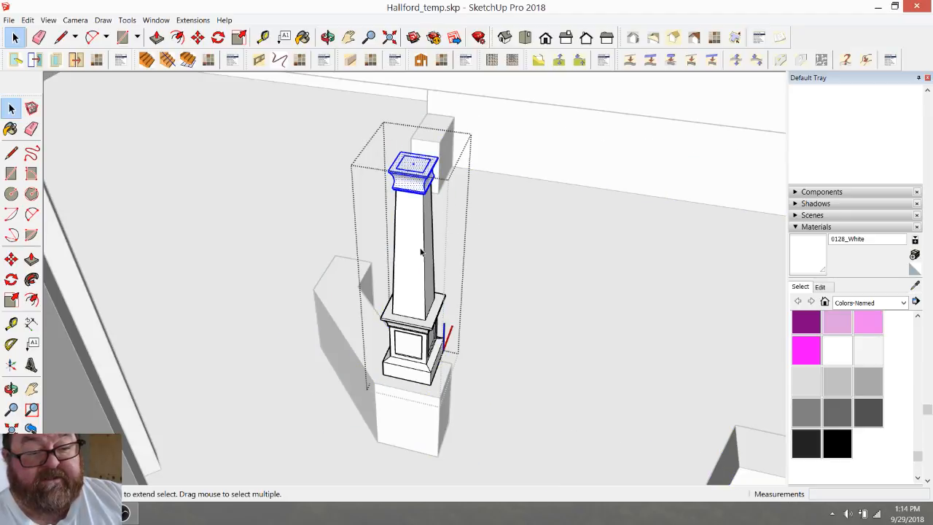
scroll(423, 260, "down", 3)
scroll(421, 147, "up", 4)
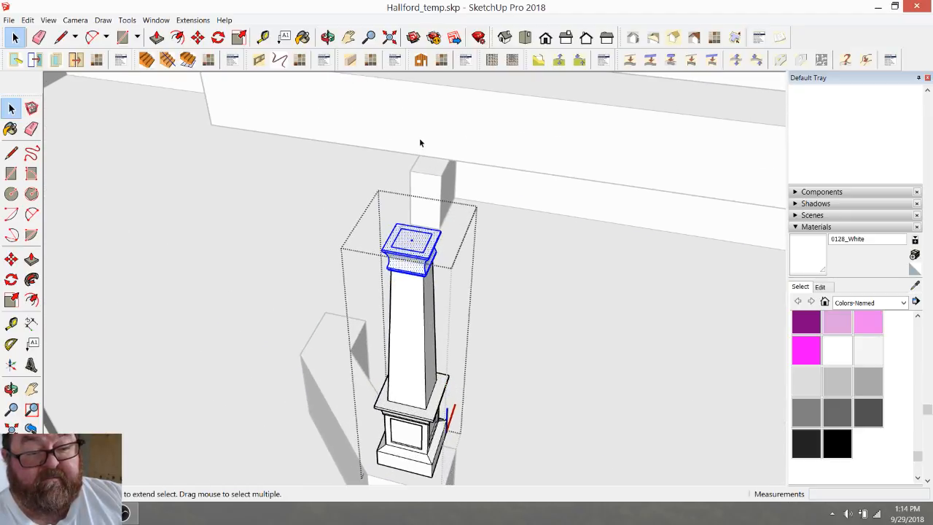
left_click(198, 38)
left_click(428, 257)
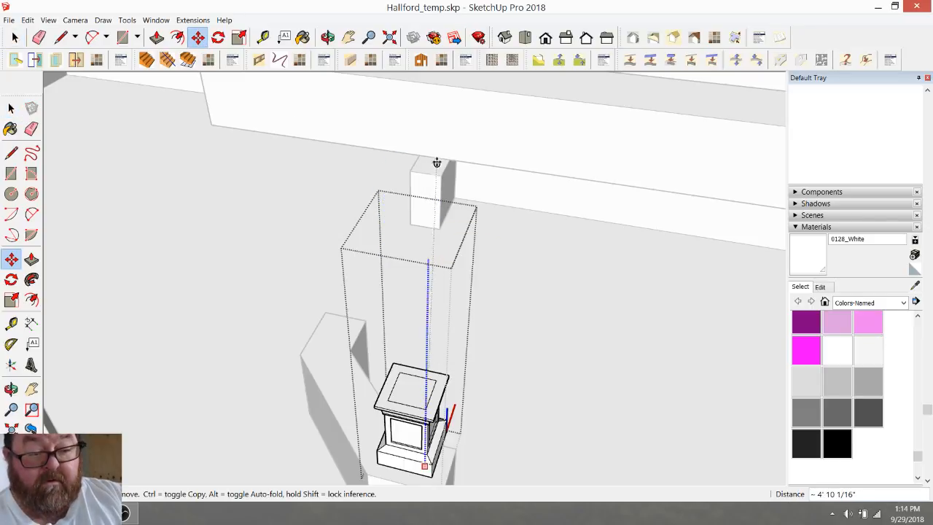
scroll(403, 217, "down", 2)
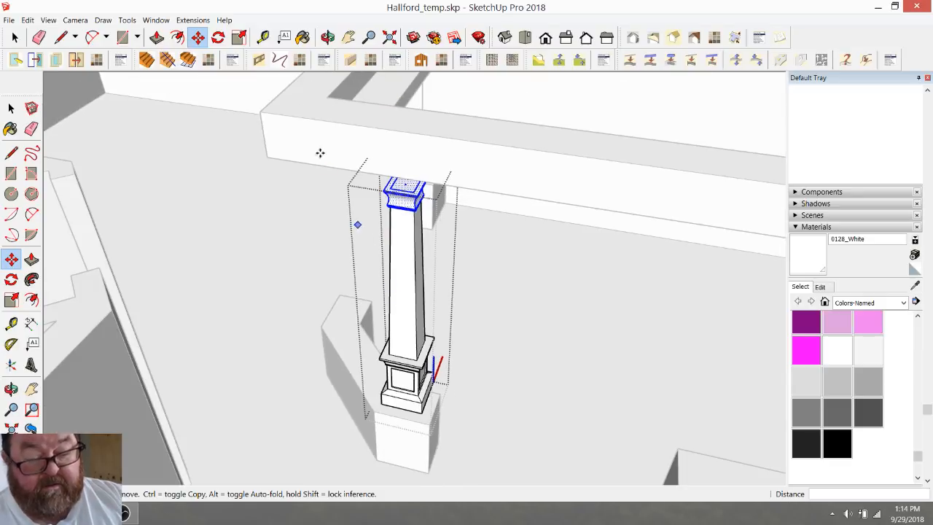
left_click(343, 200)
key("space")
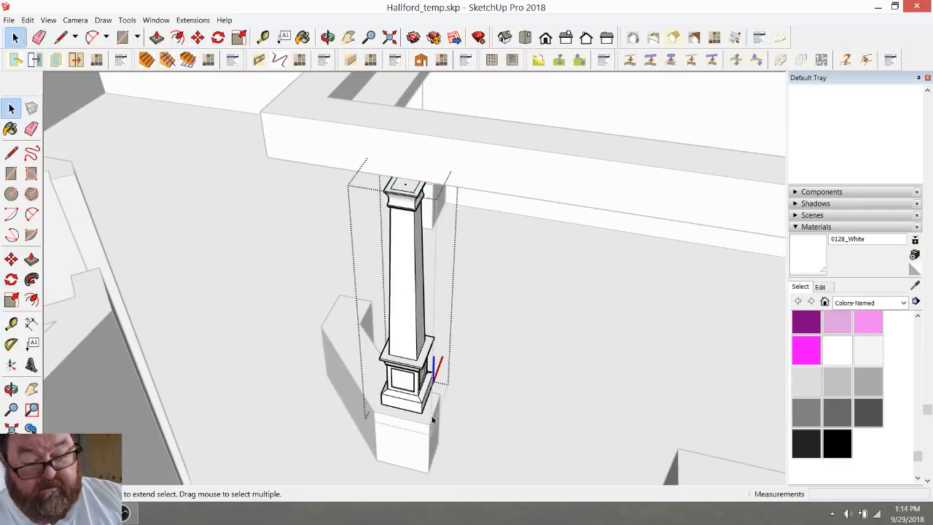
Step: Move the column so the front corner of its base meets the front top corner of the pier below
scroll(491, 381, "up", 3)
left_click(328, 37)
left_click_drag(490, 274, 406, 458)
scroll(406, 458, "up", 3)
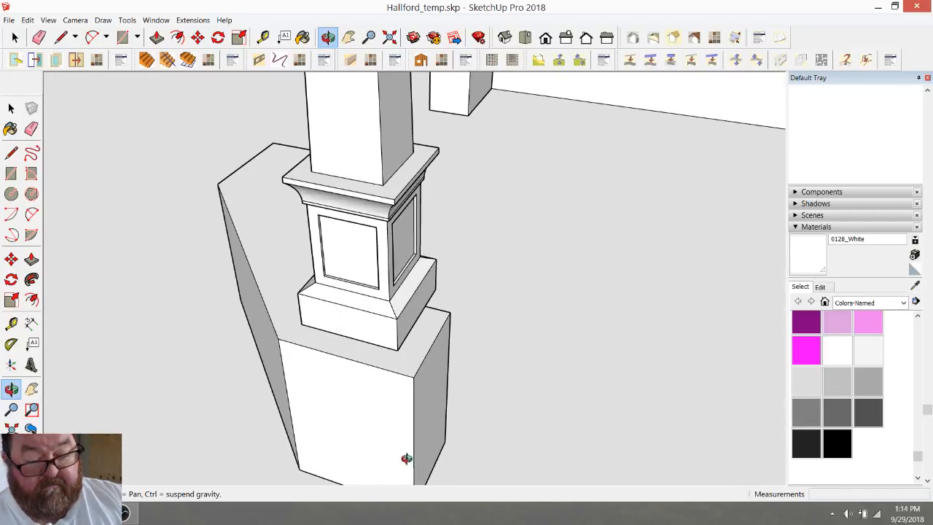
left_click(14, 37)
left_click(379, 321)
left_click(198, 37)
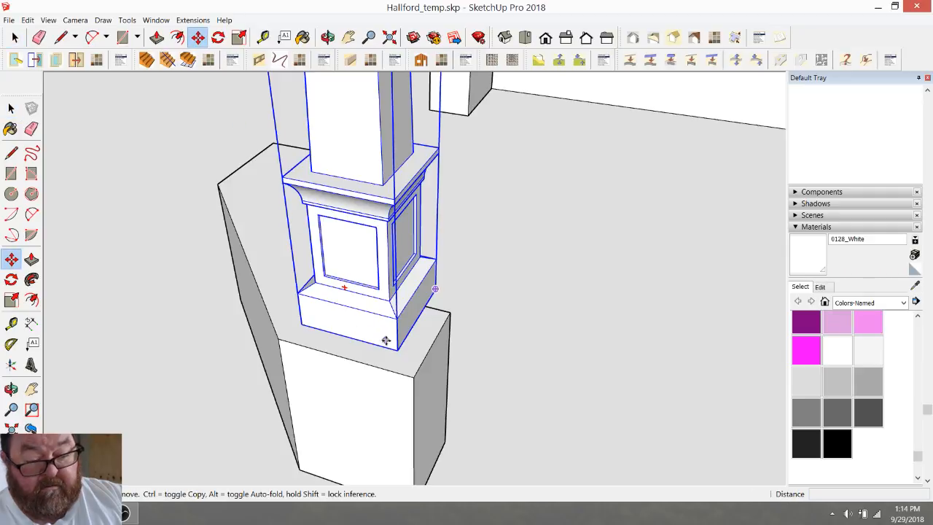
left_click_drag(396, 349, 413, 377)
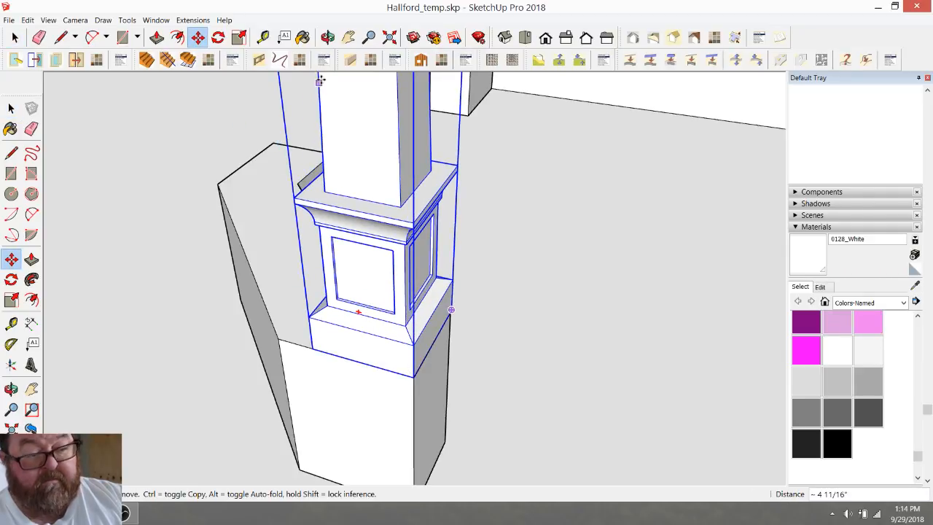
Step: Measure the thickness of the angled low wall between its back and front top edges
left_click(327, 37)
left_click_drag(411, 316, 287, 371)
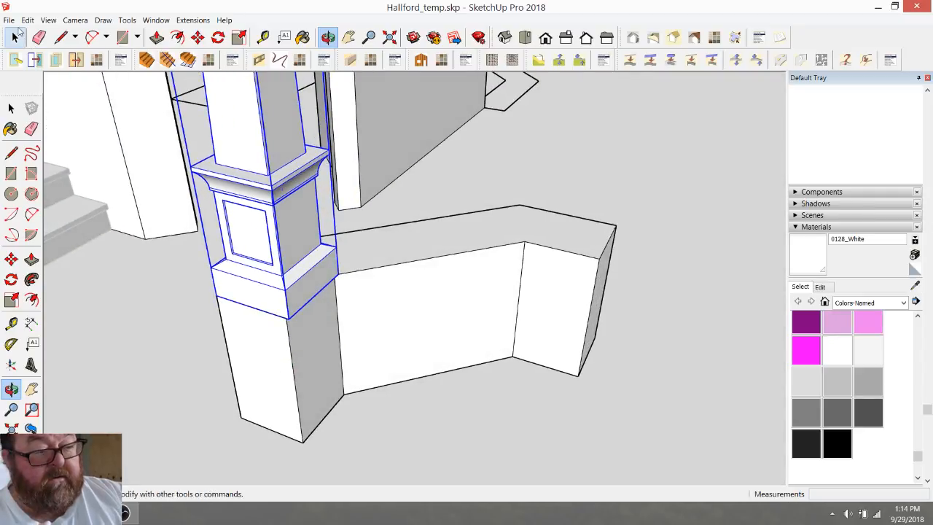
left_click(15, 37)
left_click(399, 340)
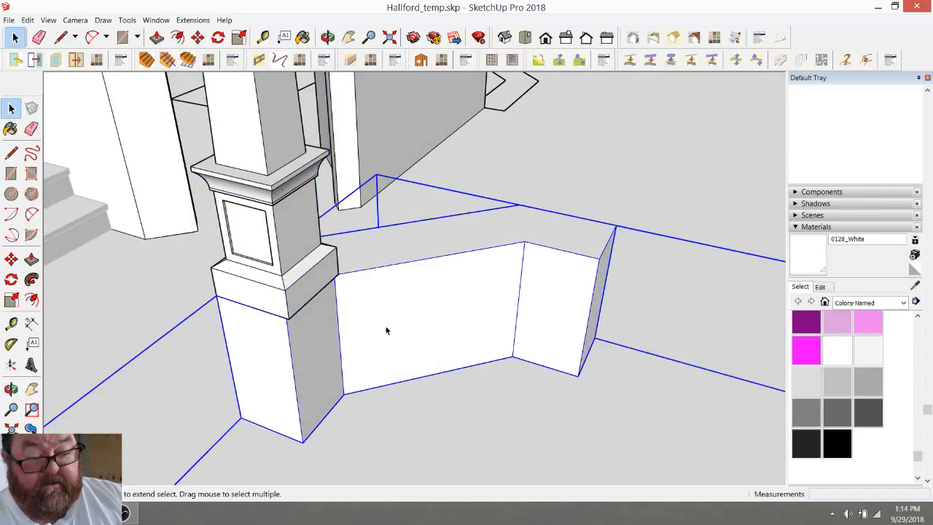
left_click(263, 38)
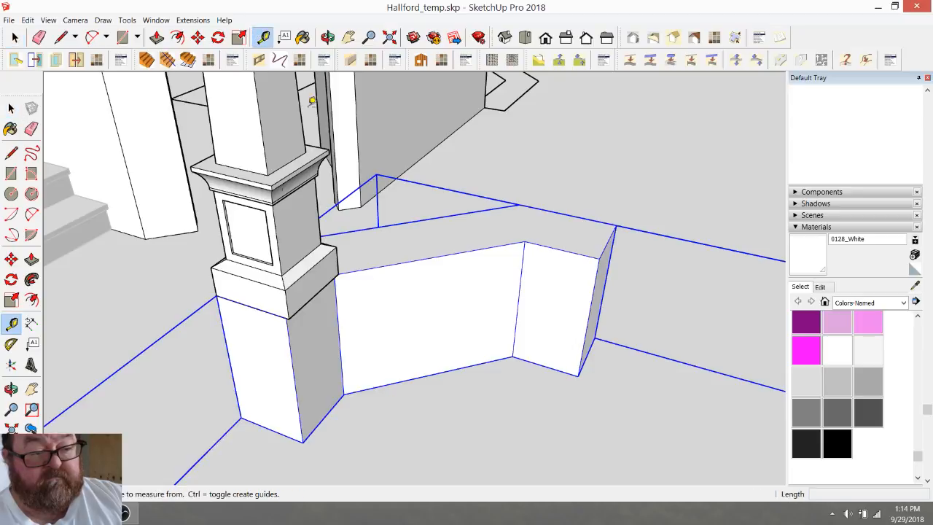
left_click(396, 224)
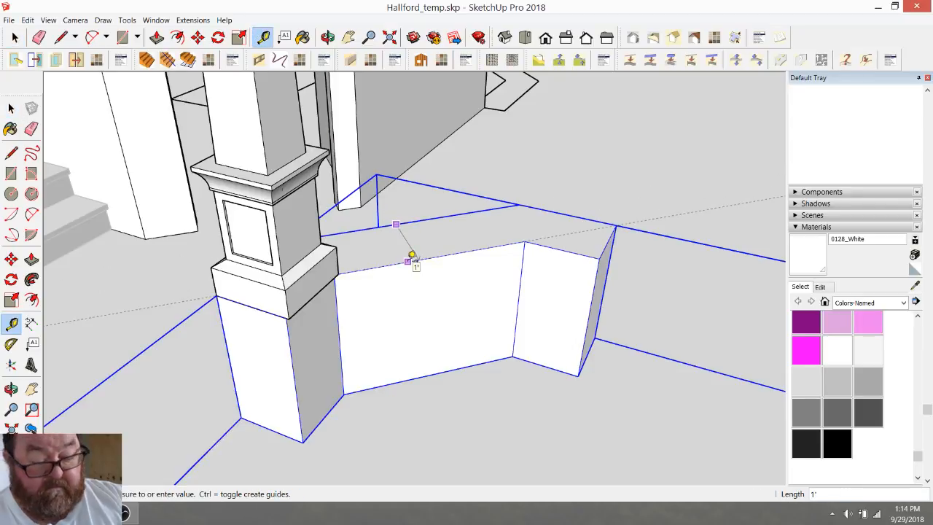
left_click(410, 258)
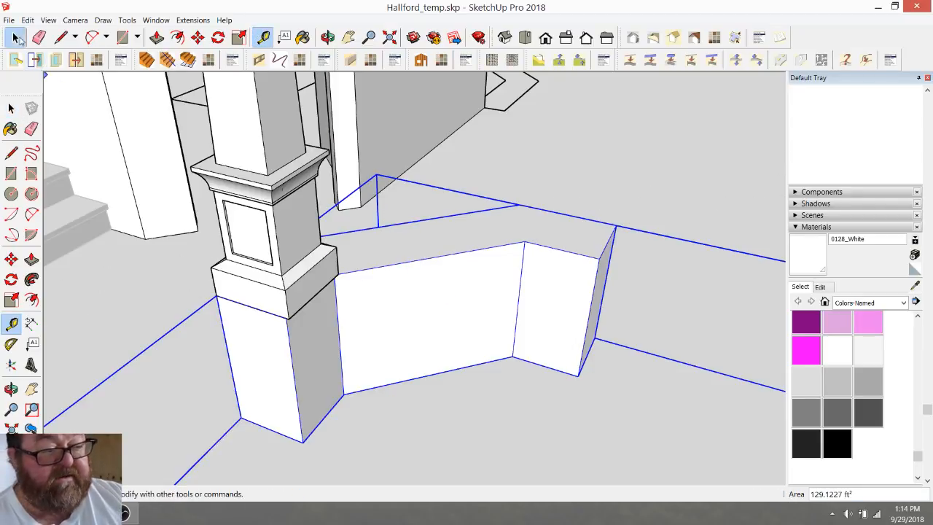
Step: Open the low wall group, pull the column pier's inner side face out 2", and extend the opposite pier's matching face
left_click(16, 37)
double_click(374, 283)
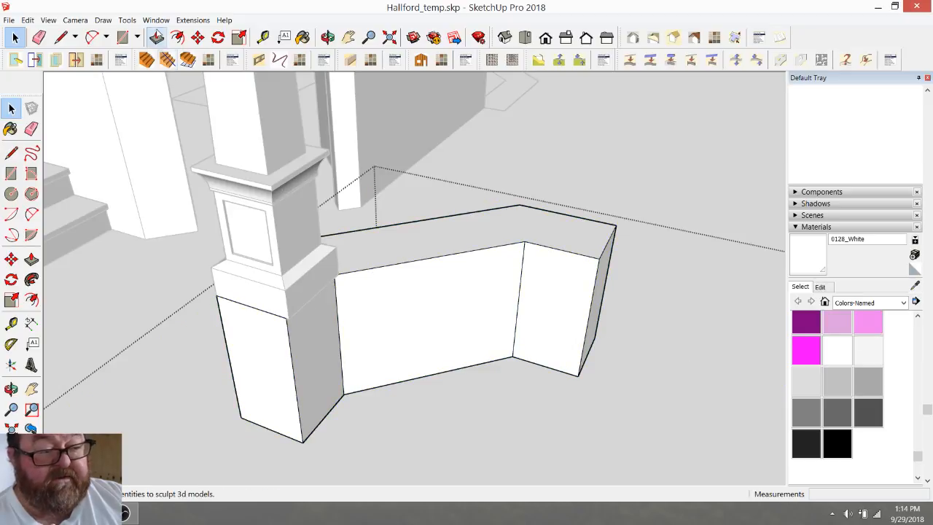
left_click(157, 38)
left_click(318, 328)
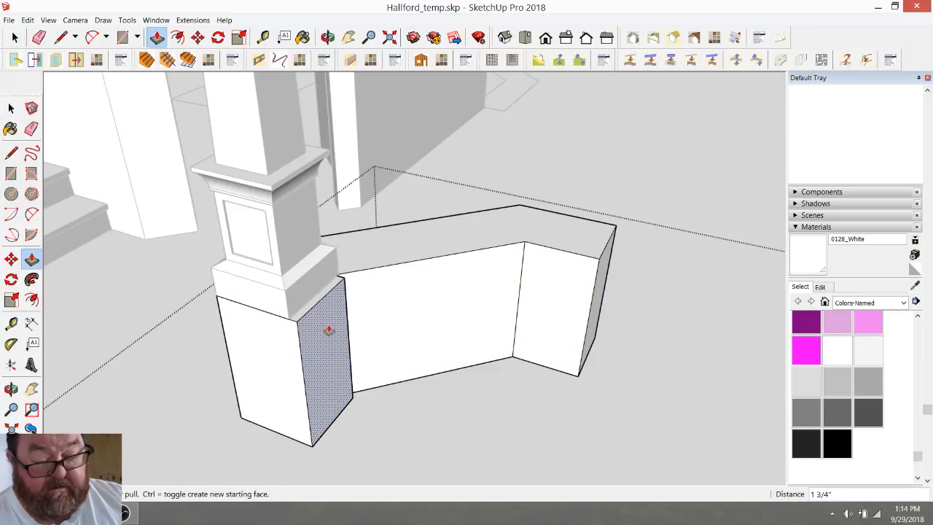
type("2")
key("Return")
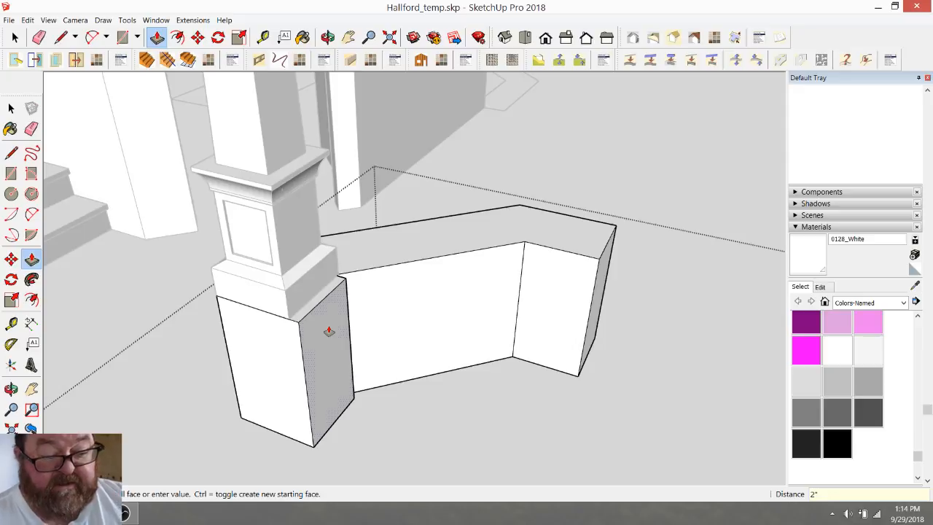
left_click(539, 297)
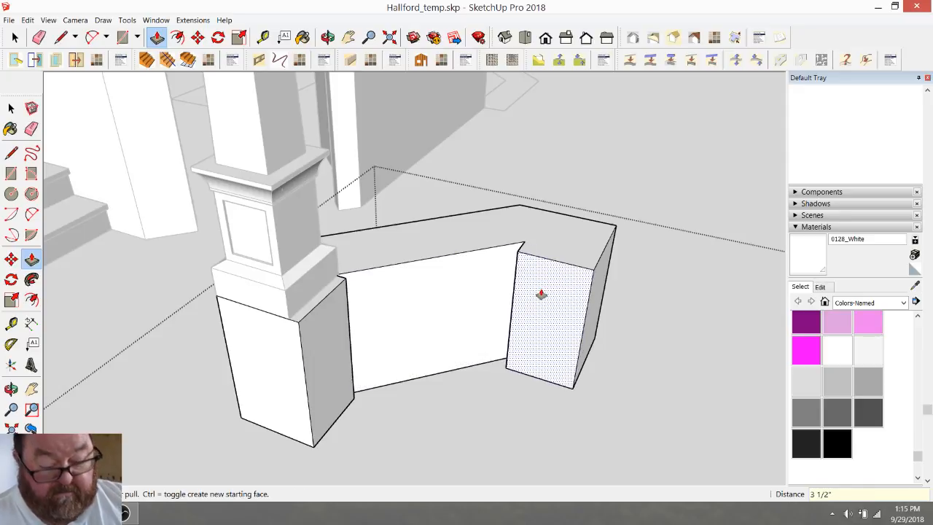
key("Return")
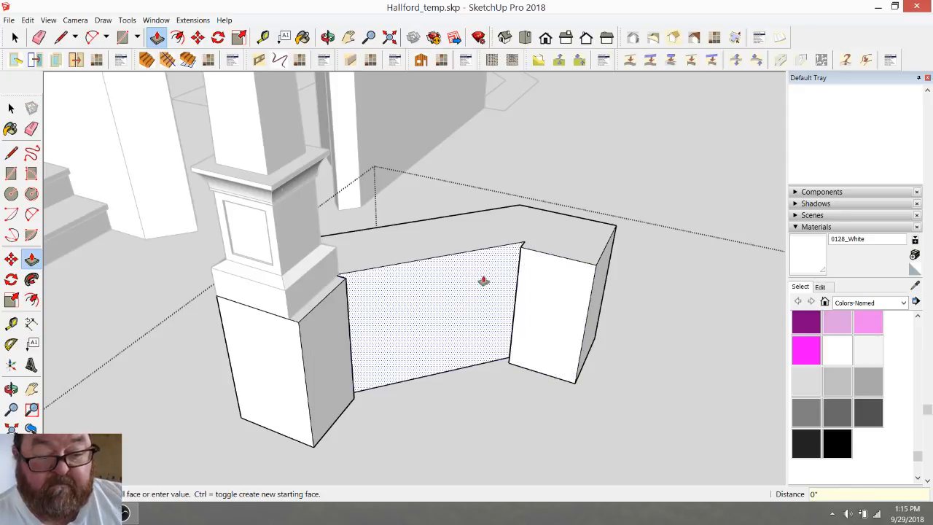
Step: Draw lines joining the two extended piers' corners along the top and bottom of the angled wall
scroll(419, 270, "up", 5)
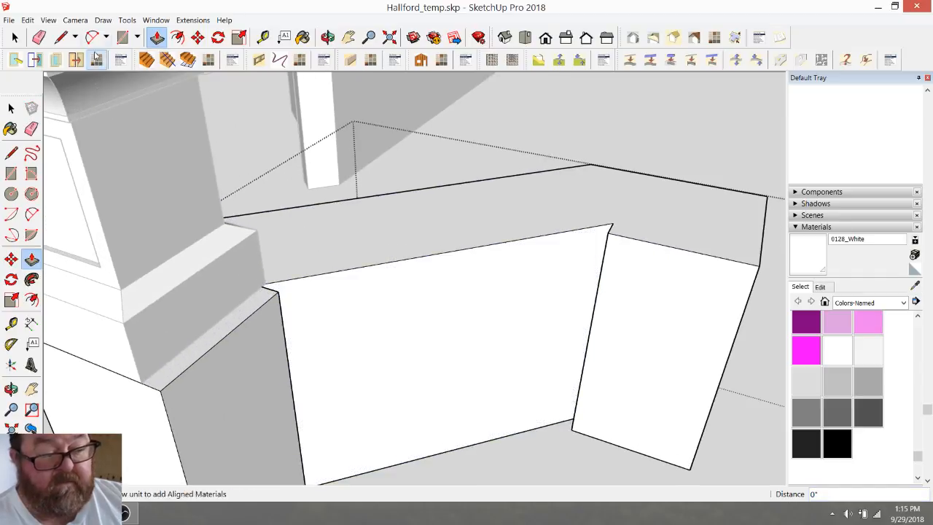
left_click(60, 38)
left_click(279, 290)
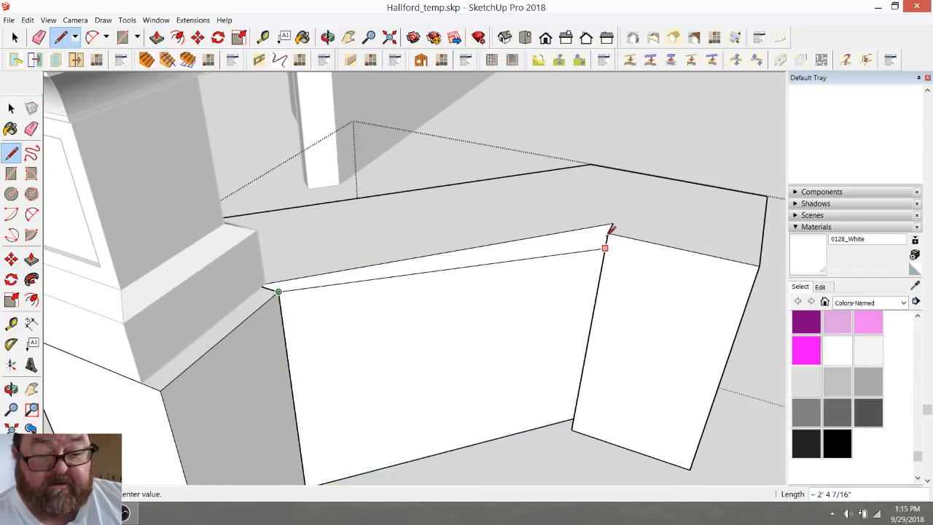
scroll(333, 329, "down", 3)
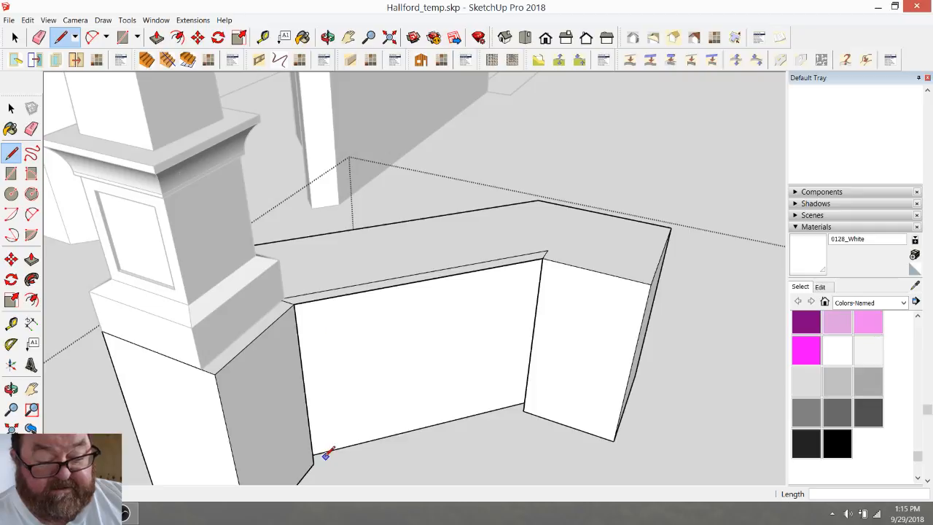
left_click(314, 462)
left_click(523, 411)
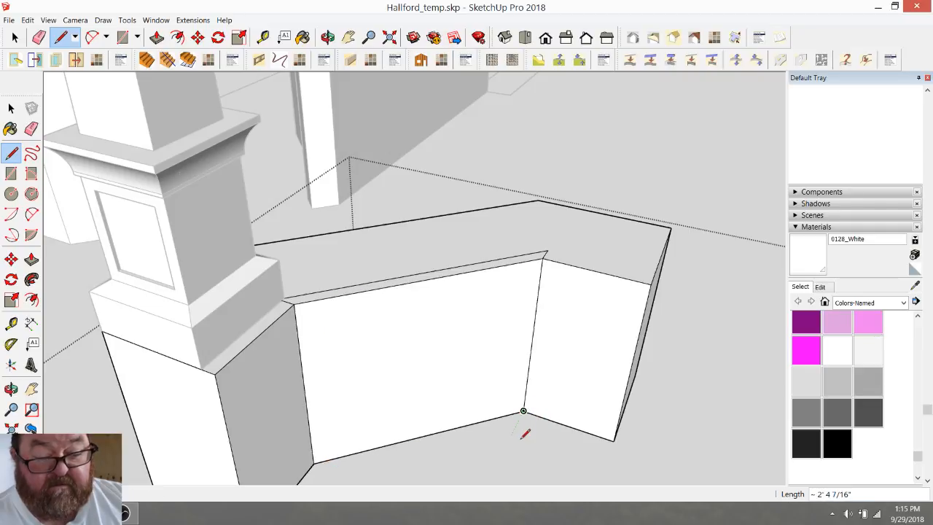
Step: Erase the leftover edges on top of the angled wall so its top becomes one face
left_click(38, 37)
left_click(389, 280)
scroll(292, 294, "up", 2)
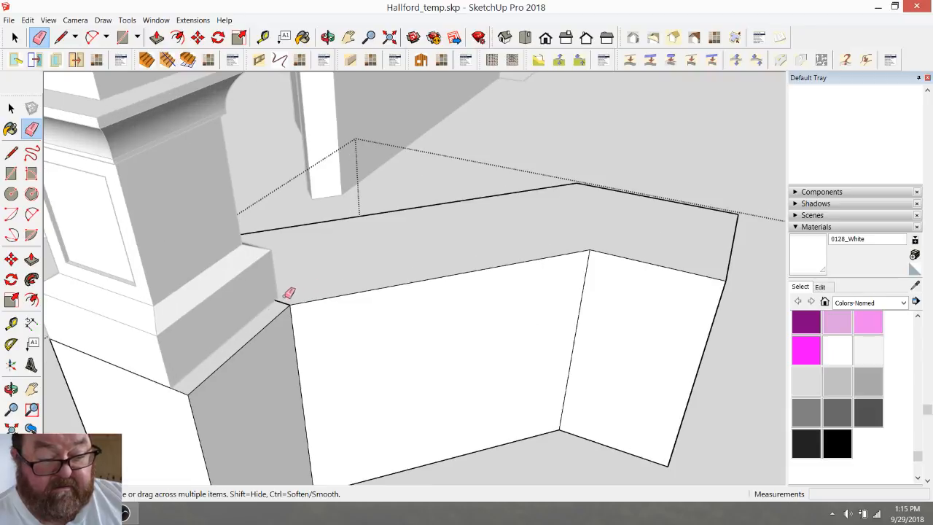
scroll(328, 313, "down", 2)
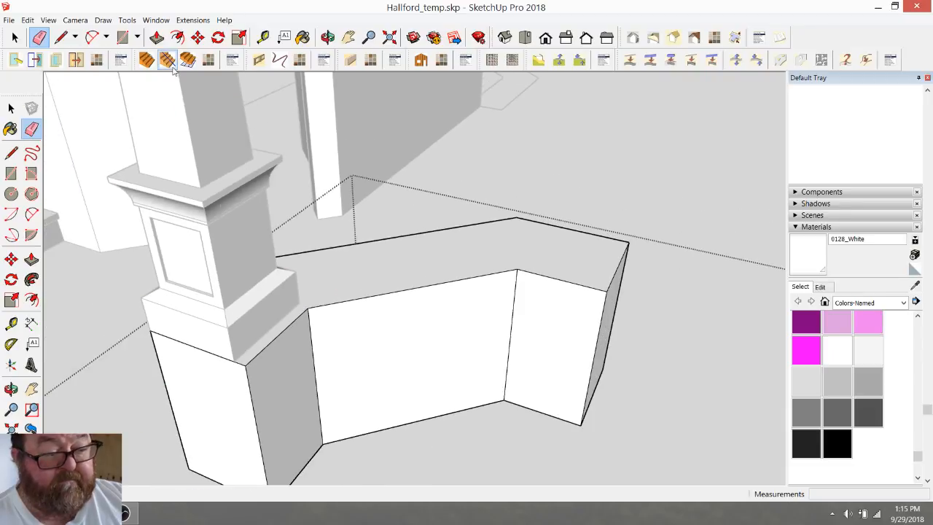
Step: Select the column and move its front base corner onto the widened pier's front top corner
key("space")
left_click(245, 331)
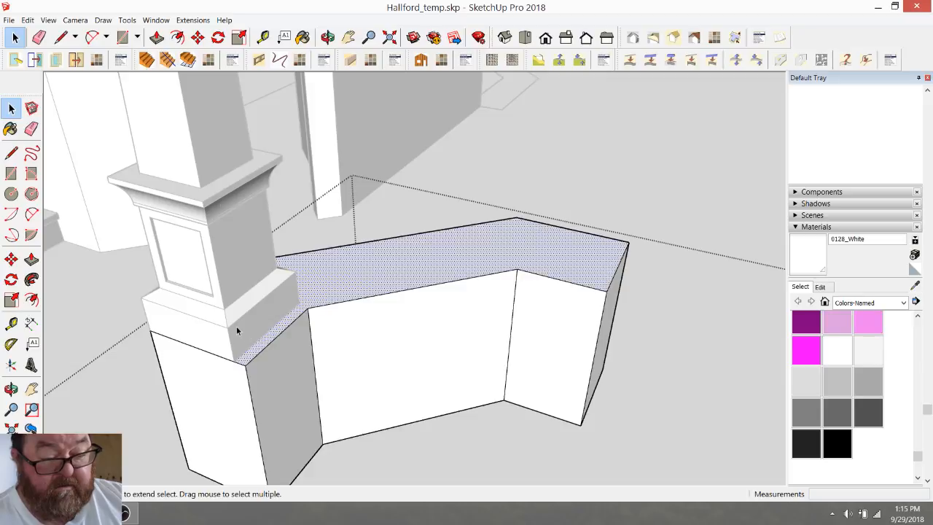
left_click(133, 323)
left_click(217, 332)
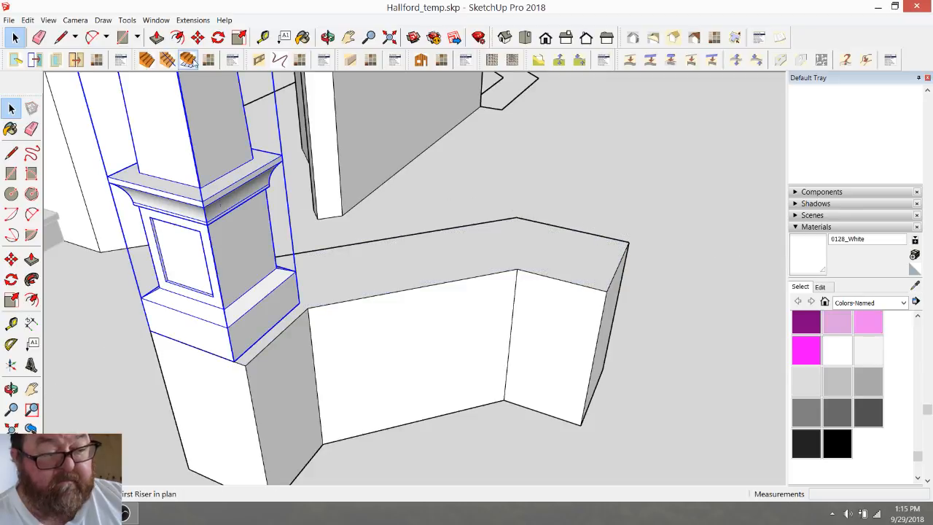
left_click(197, 38)
left_click(234, 359)
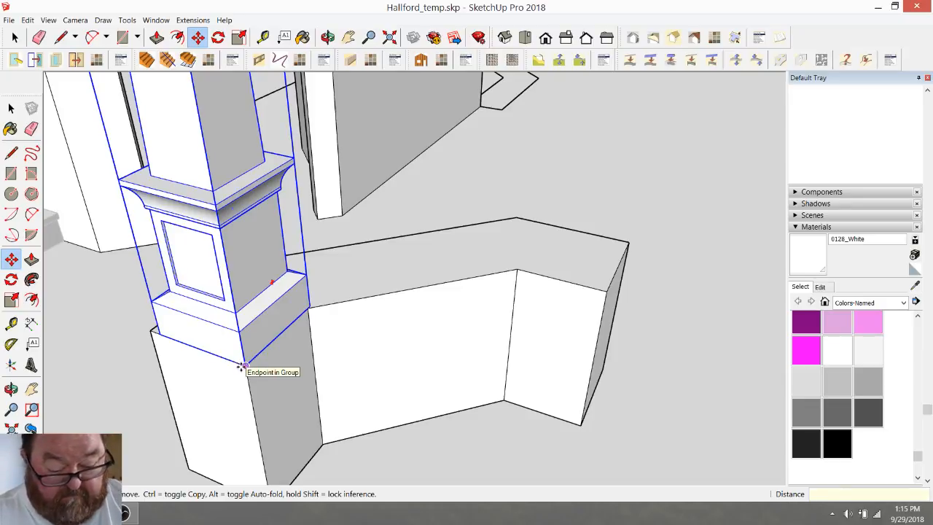
Step: Set the column back 5/8" from each of the pier's two outer faces
type("5/8")
key("Return")
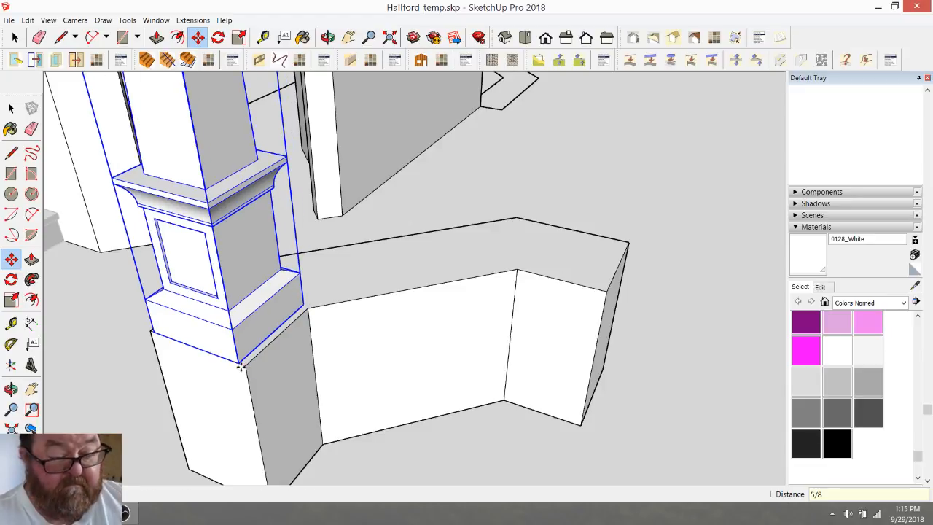
left_click(241, 367)
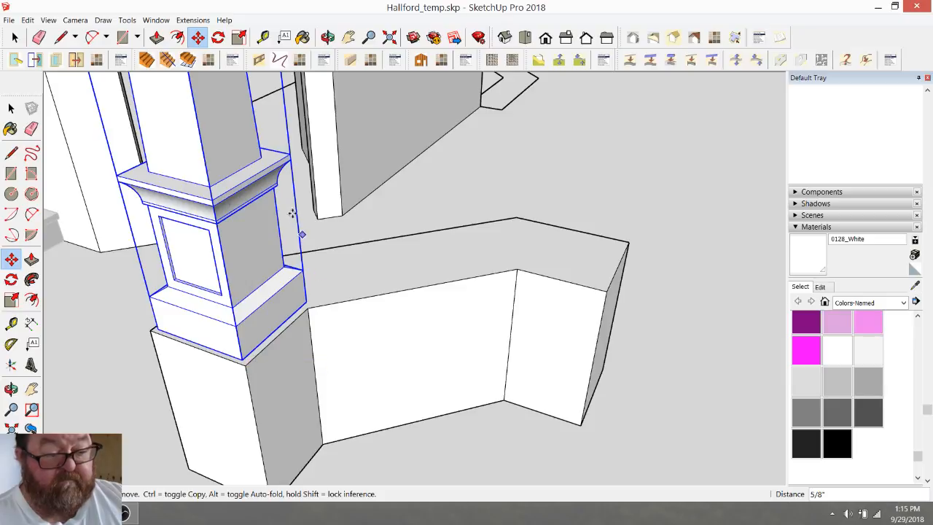
Step: Copy the column across to the low wall beside the door and seat its base on that wall's front top corner
middle_click_drag(317, 270, 342, 281)
left_click(328, 37)
left_click_drag(422, 324, 410, 359)
scroll(148, 374, "up", 6)
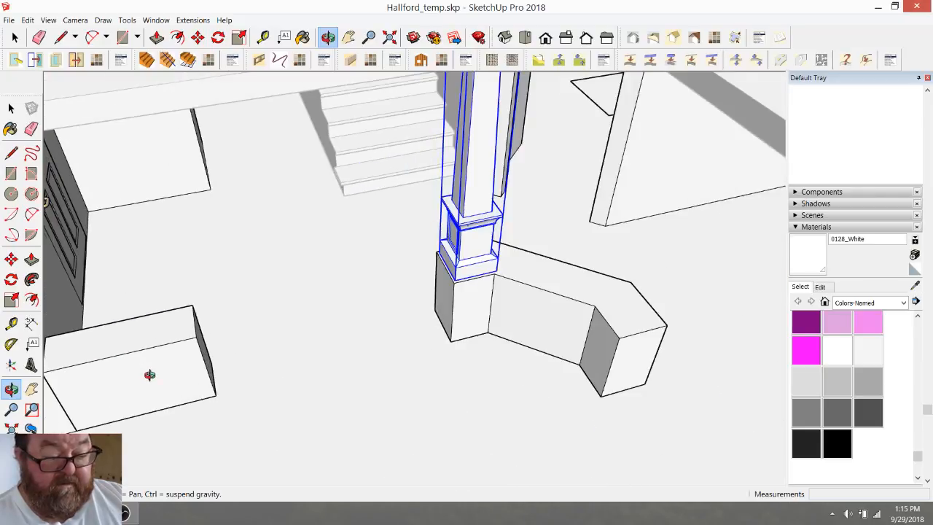
scroll(279, 375, "down", 2)
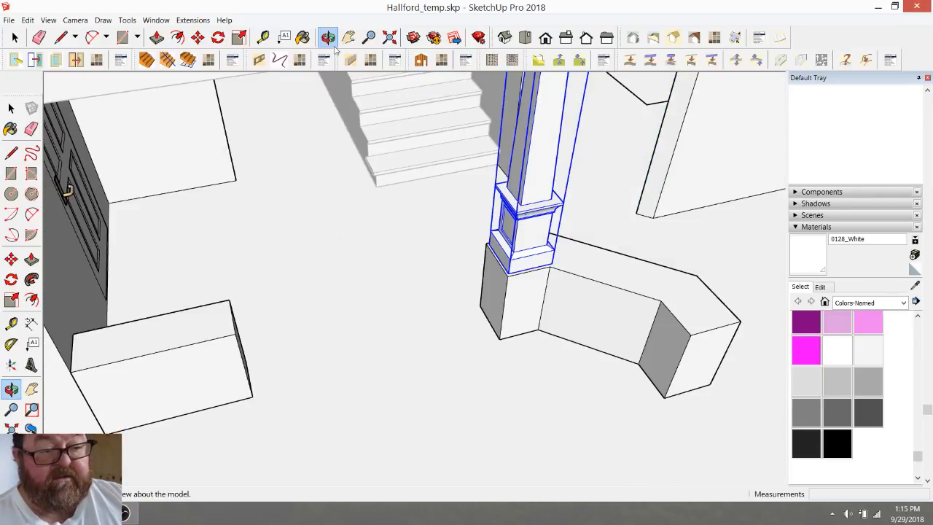
left_click_drag(343, 87, 312, 267)
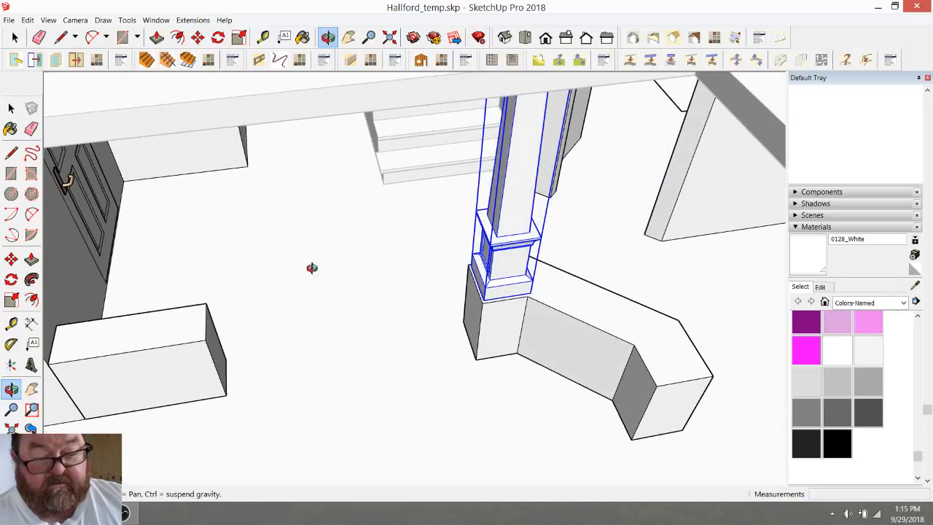
left_click_drag(339, 297, 377, 277)
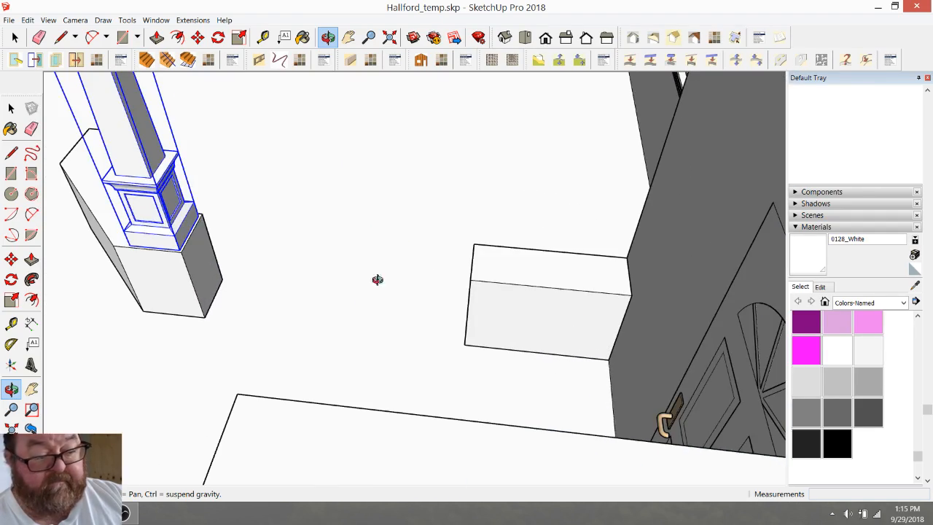
left_click(14, 38)
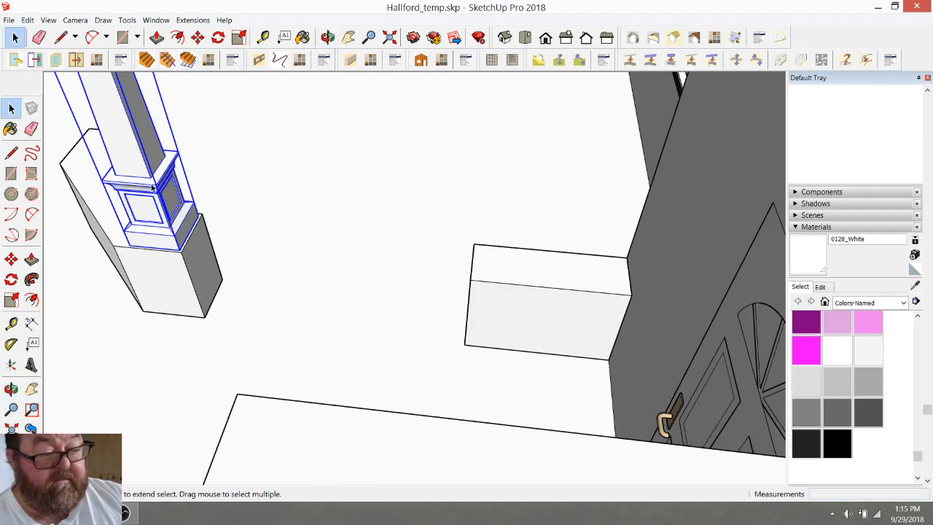
left_click(197, 38)
key("ctrl")
left_click(181, 253)
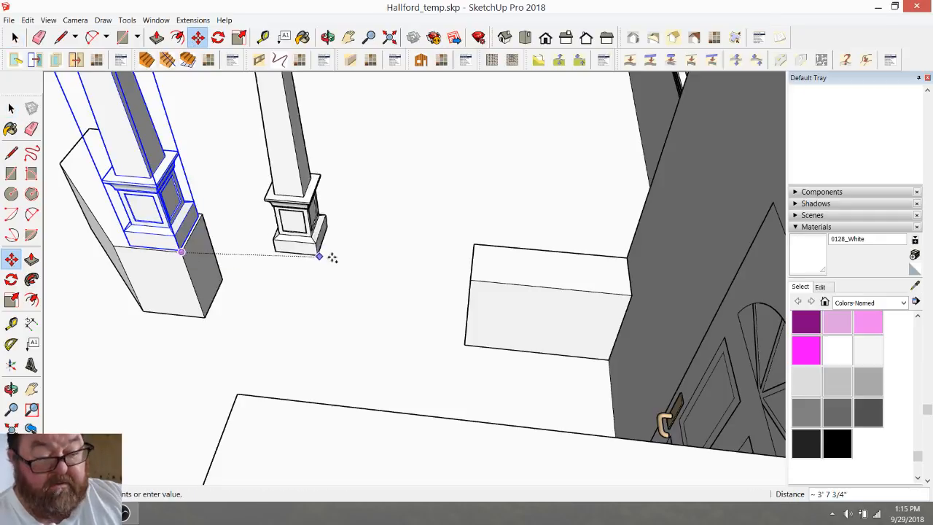
left_click(470, 281)
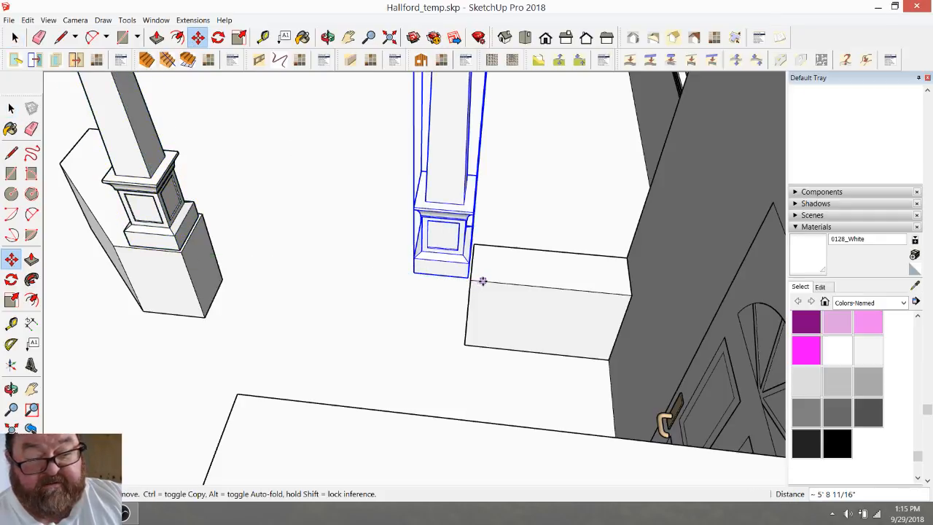
left_click(482, 281)
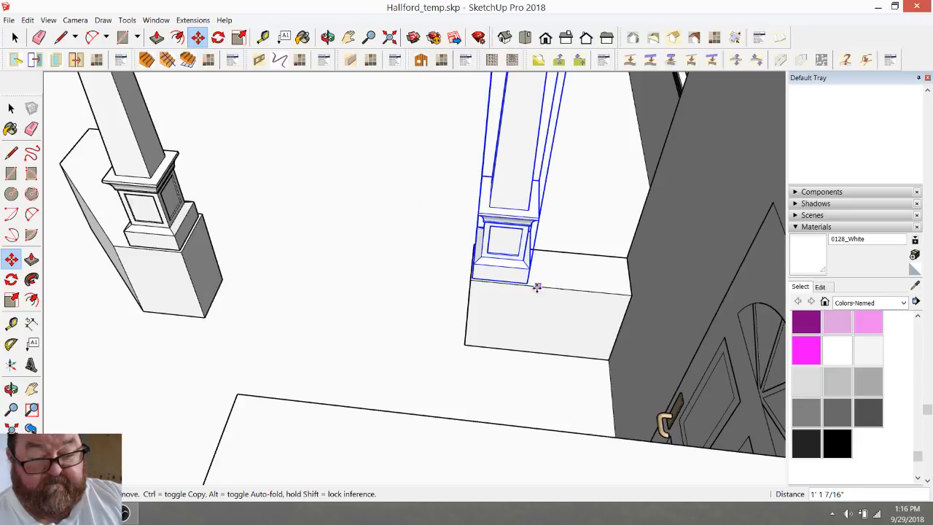
Step: Open the low wall group for editing and push the door-side long face of the wall under the copied column out 2"
scroll(488, 287, "up", 3)
middle_click_drag(418, 214, 471, 252)
scroll(471, 253, "down", 3)
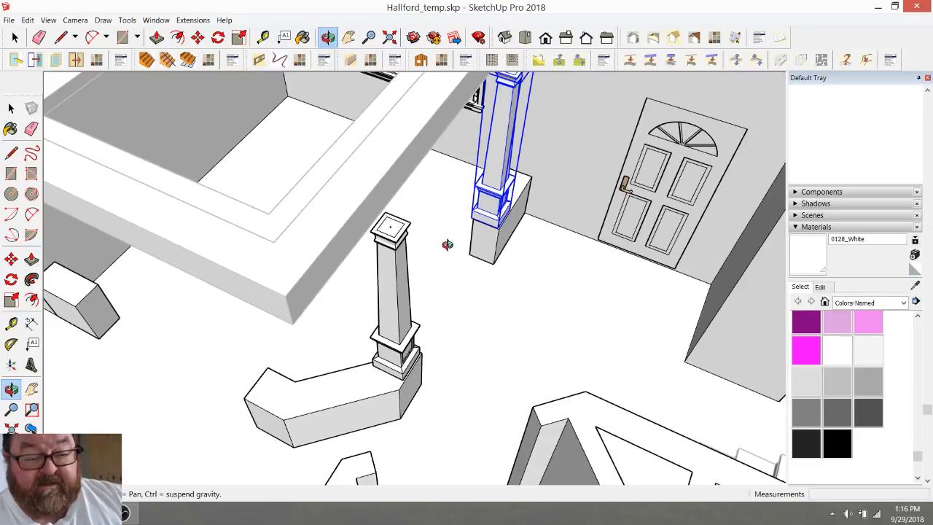
scroll(509, 248, "up", 5)
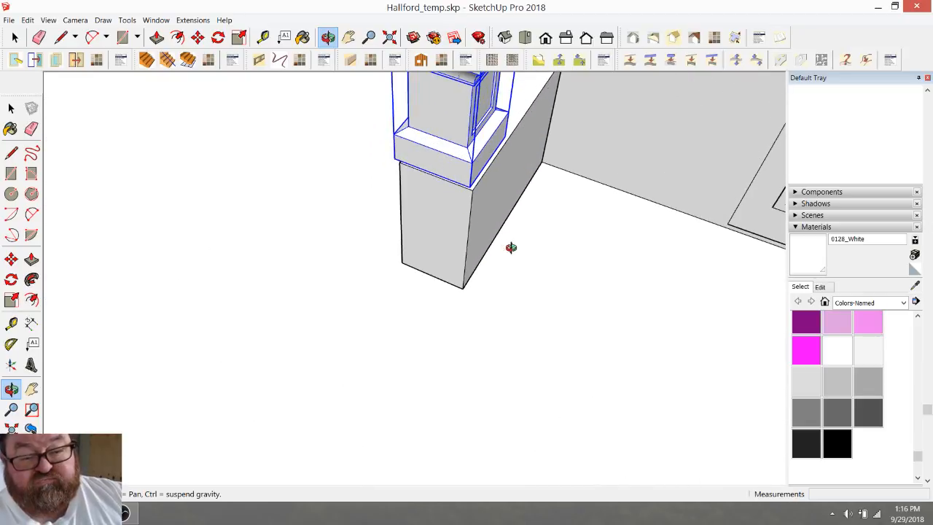
scroll(413, 172, "down", 3)
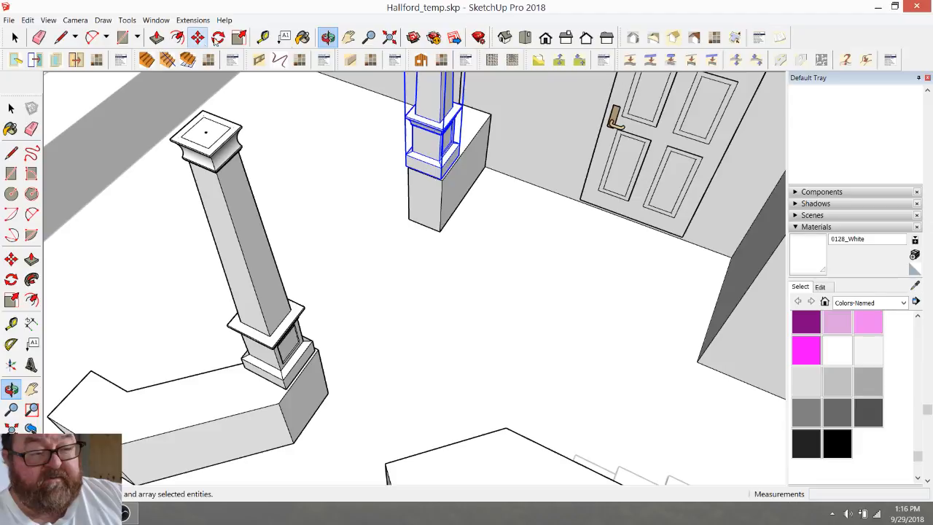
left_click_drag(406, 82, 357, 107)
scroll(550, 191, "up", 2)
left_click(15, 37)
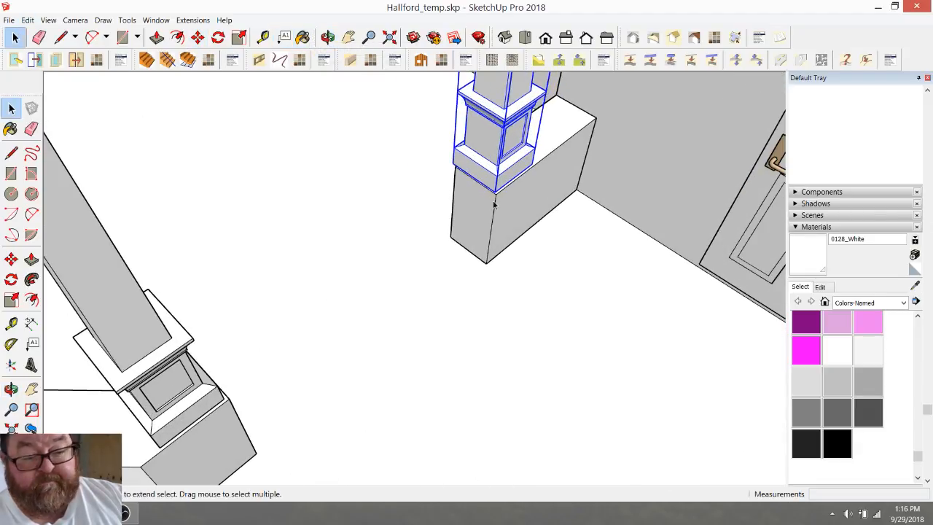
double_click(516, 209)
left_click(157, 37)
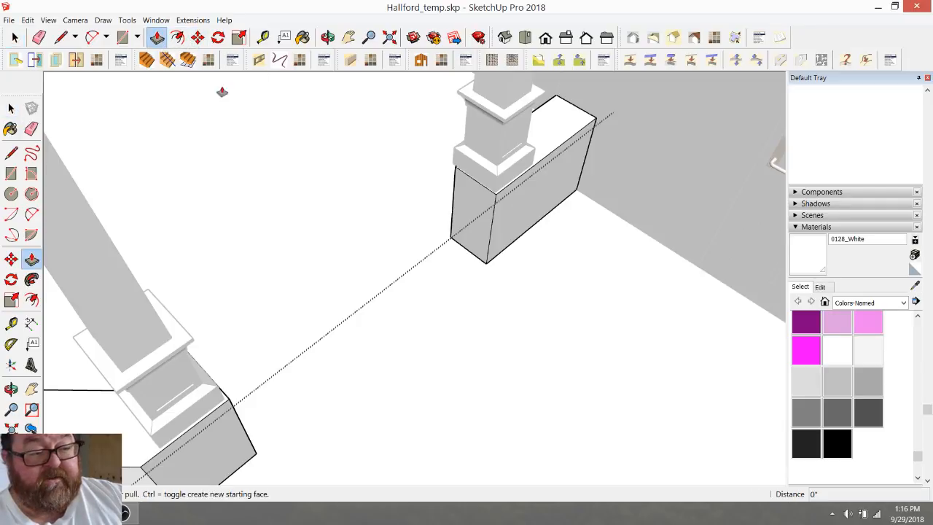
left_click(496, 209)
left_click(509, 216)
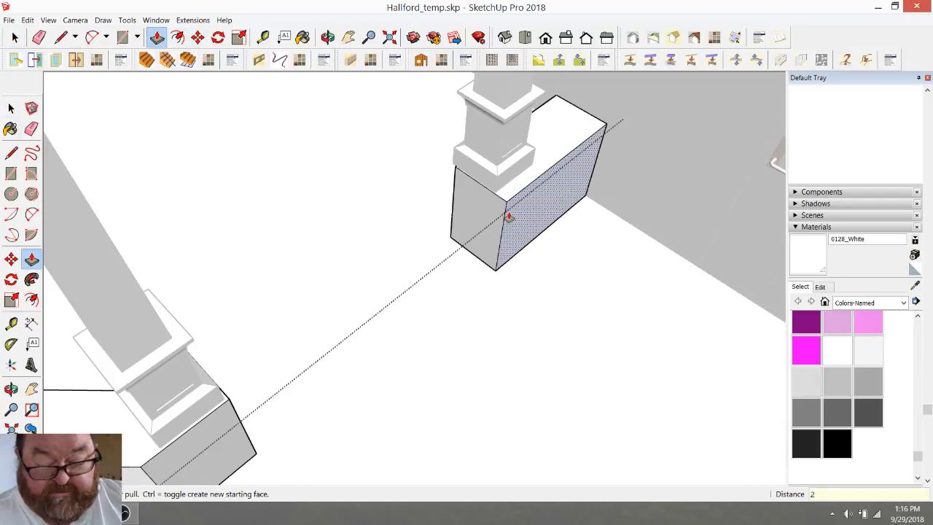
left_click(509, 216)
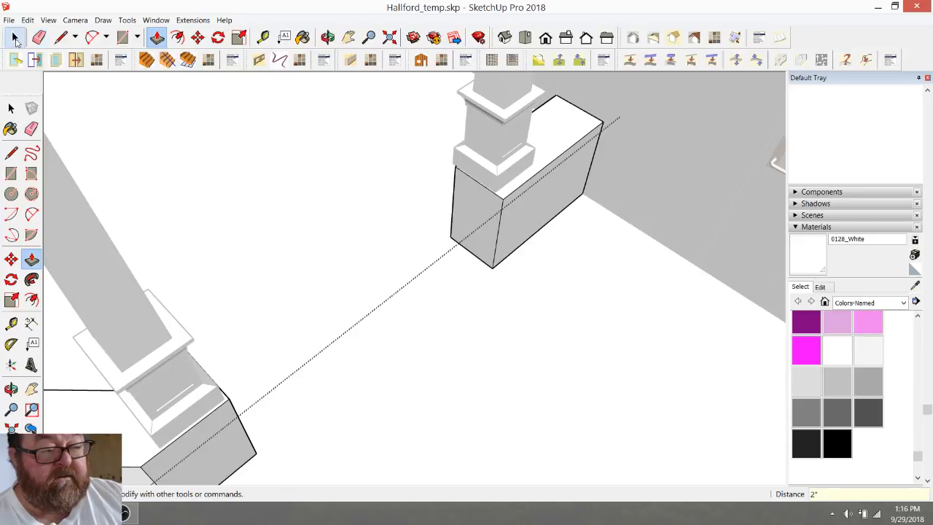
Step: Select the entire angled low wall inside the group and move it 2" in the direction in which the other wall was widened
scroll(341, 167, "down", 3)
scroll(252, 331, "up", 2)
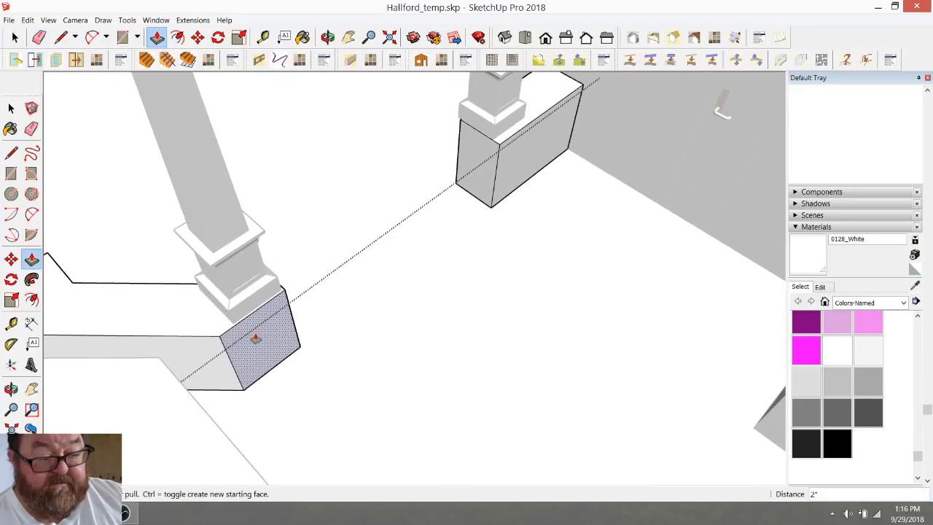
scroll(431, 329, "up", 2)
scroll(432, 334, "down", 1)
scroll(432, 334, "down", 3)
key("space")
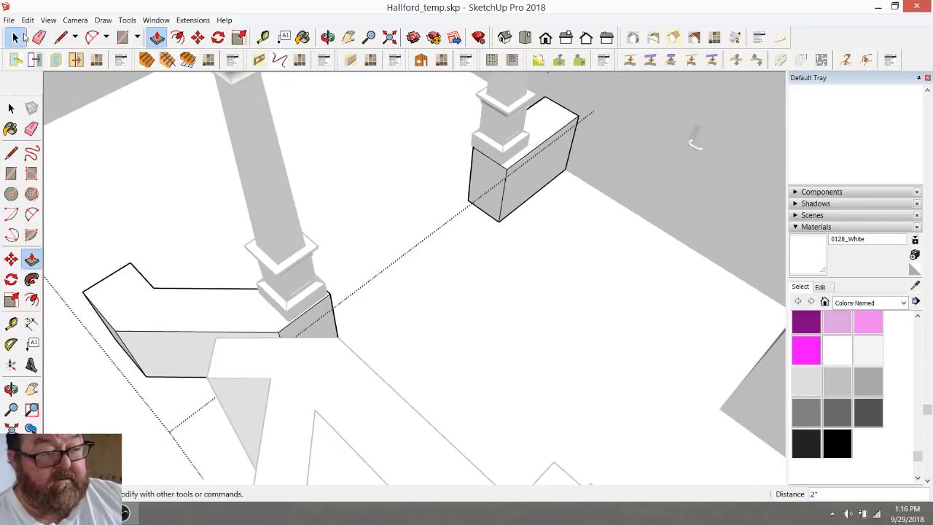
scroll(359, 254, "down", 2)
left_click_drag(195, 235, 417, 373)
scroll(428, 269, "up", 2)
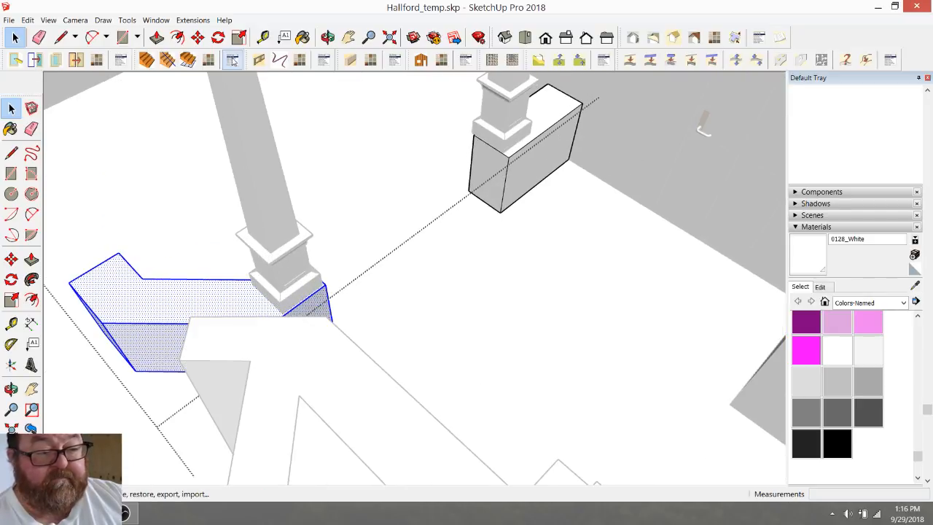
left_click(198, 38)
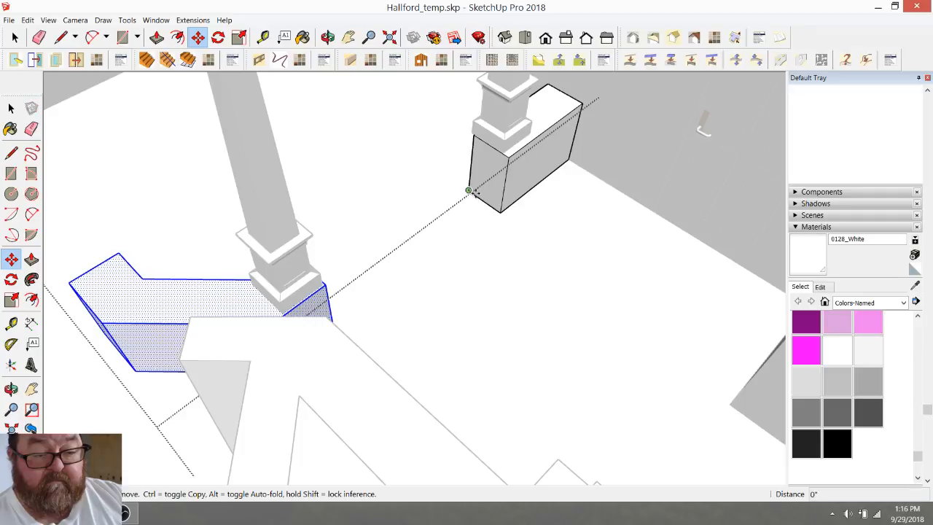
left_click(470, 191)
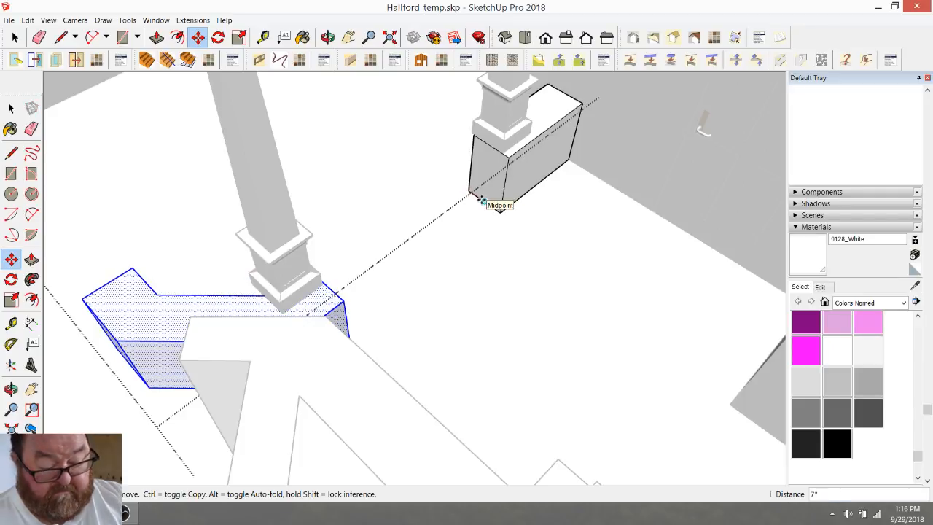
type("2")
key("Return")
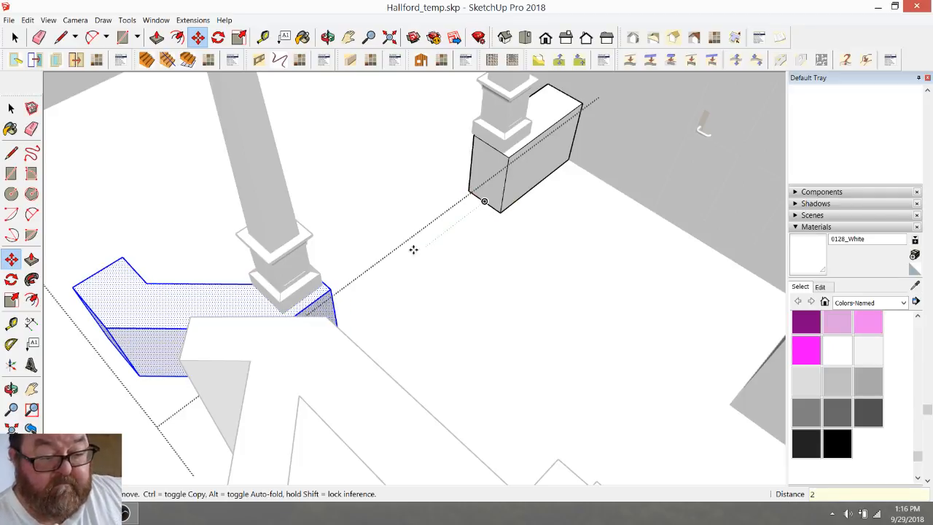
Step: Leave the wall group and move the column standing on the angled wall 2" in the same direction as its wall
left_click(20, 39)
left_click(351, 154)
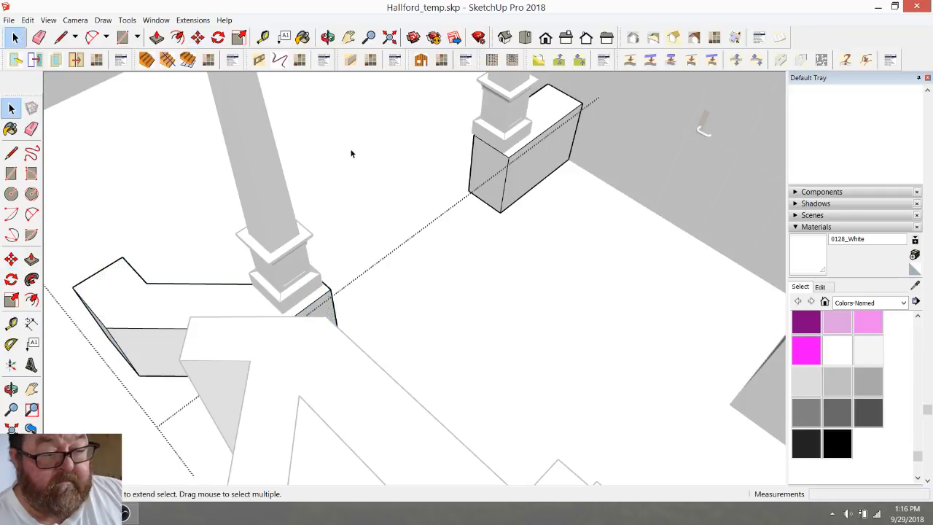
left_click(295, 260)
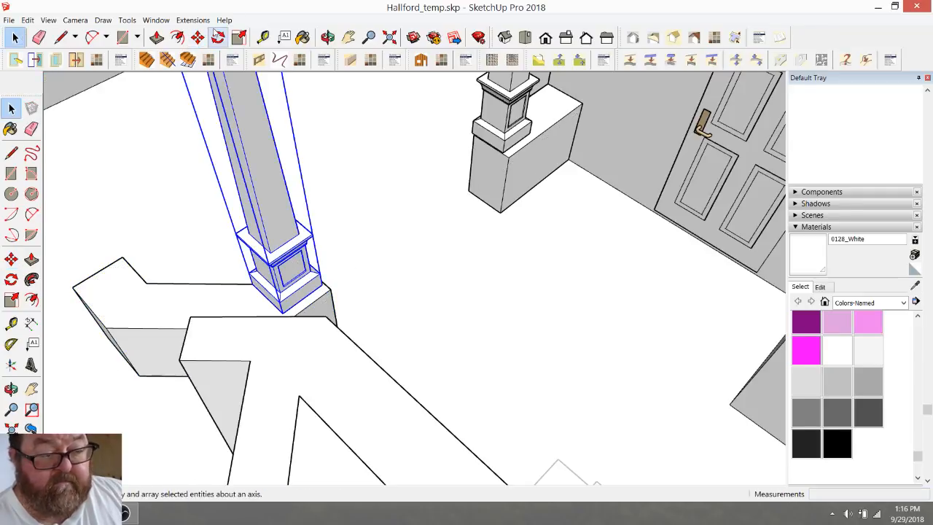
left_click(197, 37)
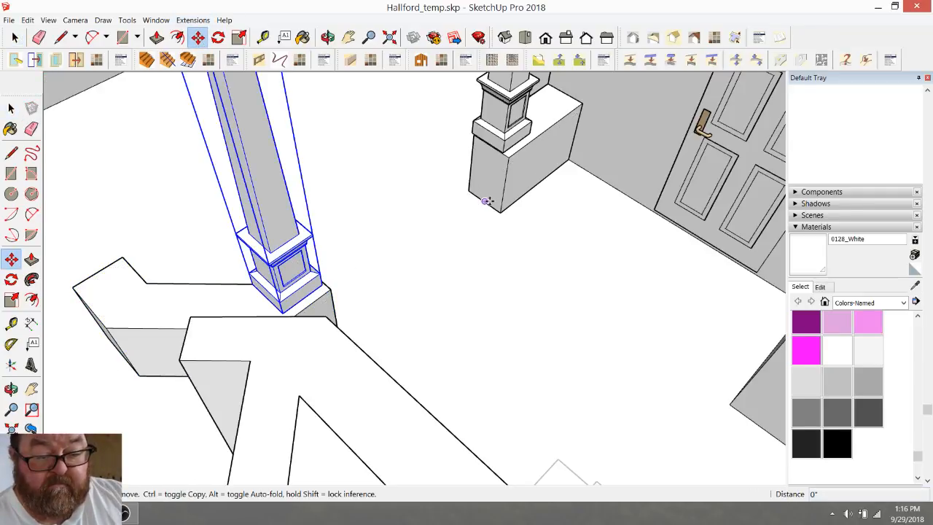
left_click(487, 202)
type("2")
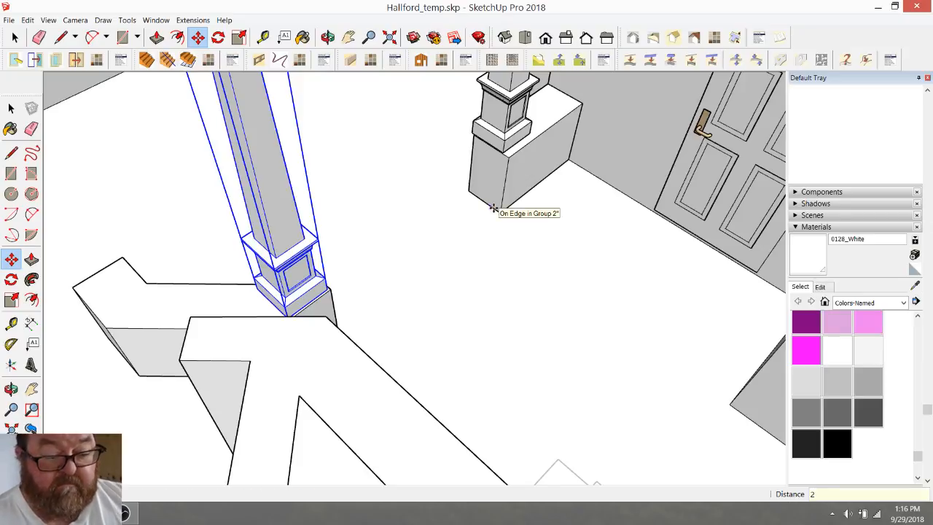
key("Return")
scroll(484, 205, "down", 5)
scroll(536, 232, "down", 2)
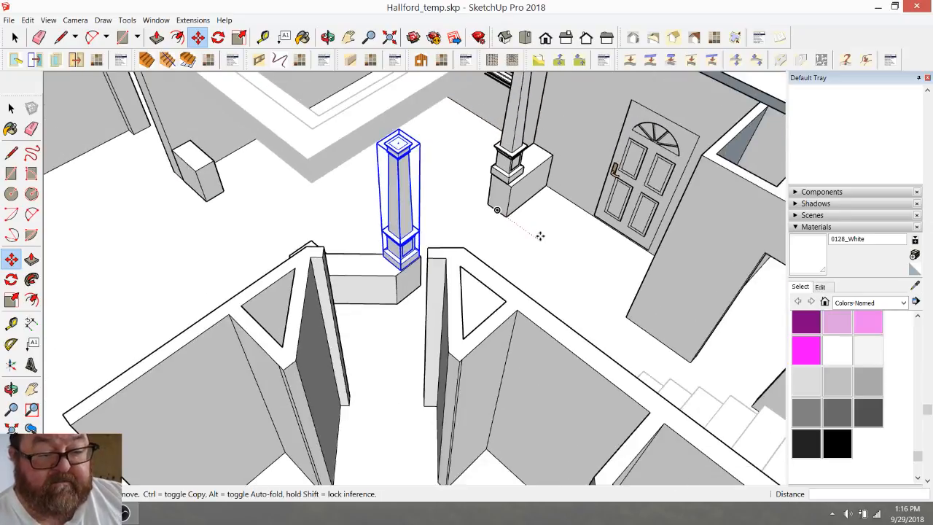
Step: Move the copied column across the top of its wall until its base lines up with the other column's base
left_click(327, 37)
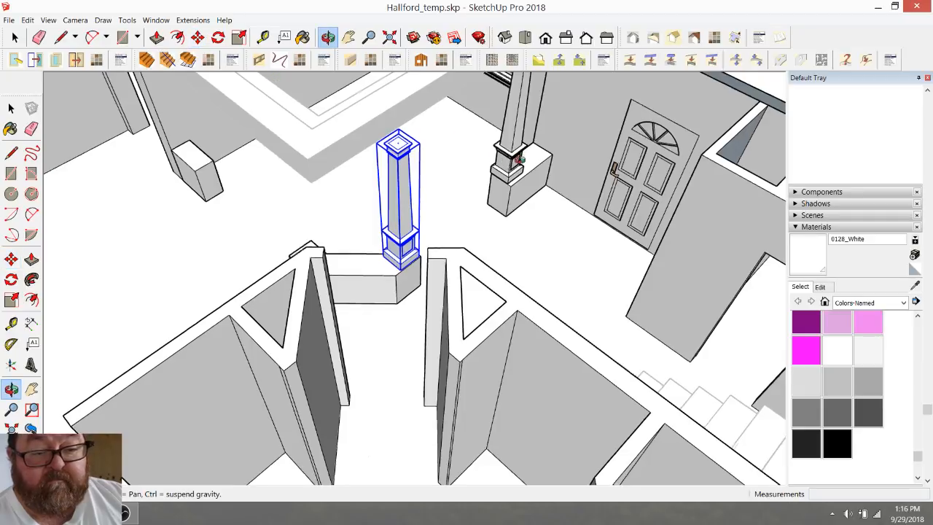
left_click_drag(519, 155, 568, 255)
scroll(649, 277, "up", 6)
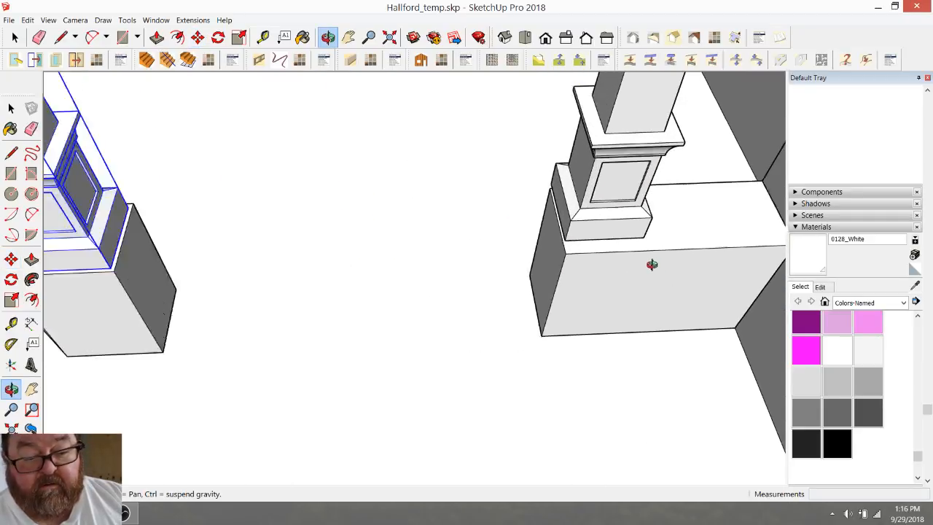
scroll(652, 267, "down", 2)
left_click(15, 37)
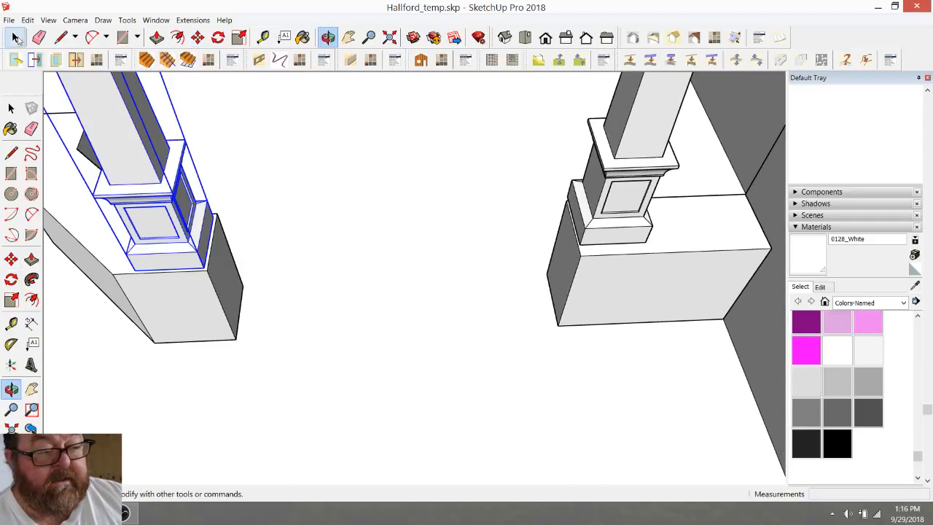
left_click(556, 226)
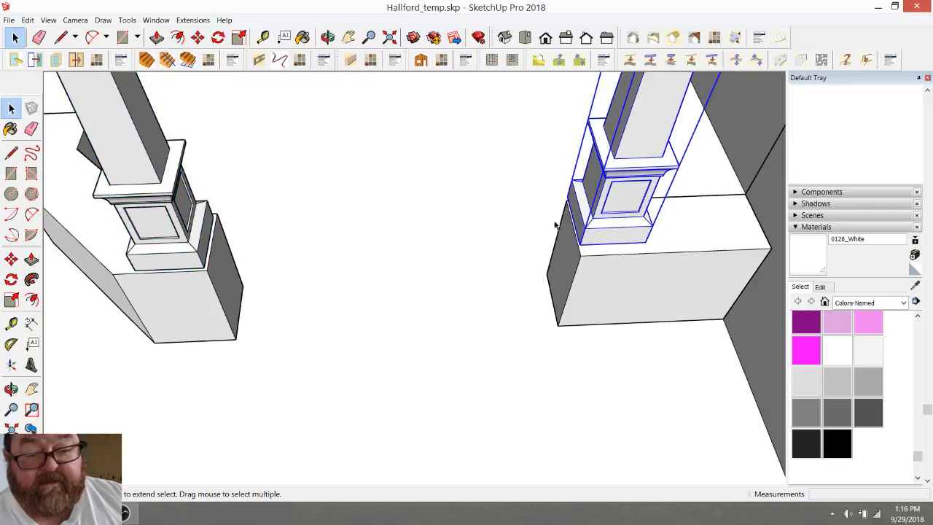
left_click(198, 38)
left_click(576, 238)
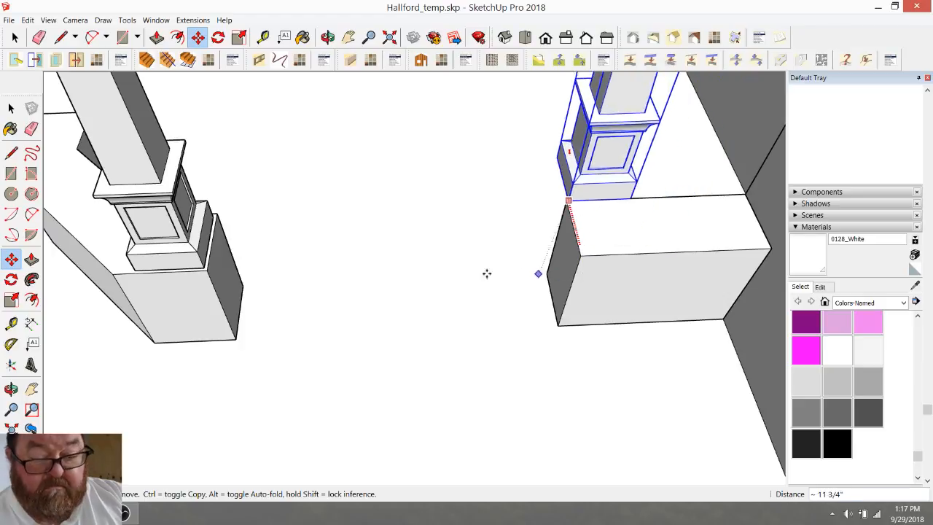
left_click(203, 261)
Step: Shift the copied column slightly along its wall, in from the wall's end face
scroll(595, 279, "up", 3)
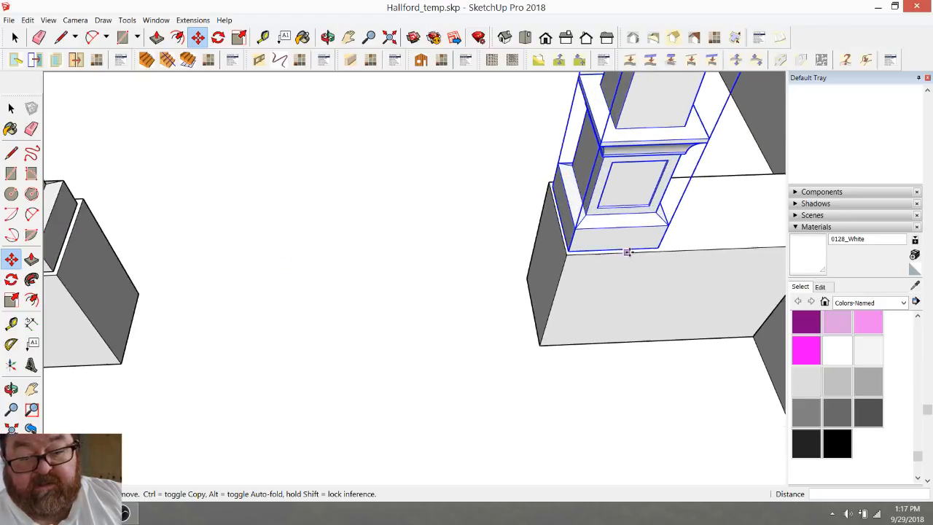
left_click(546, 260)
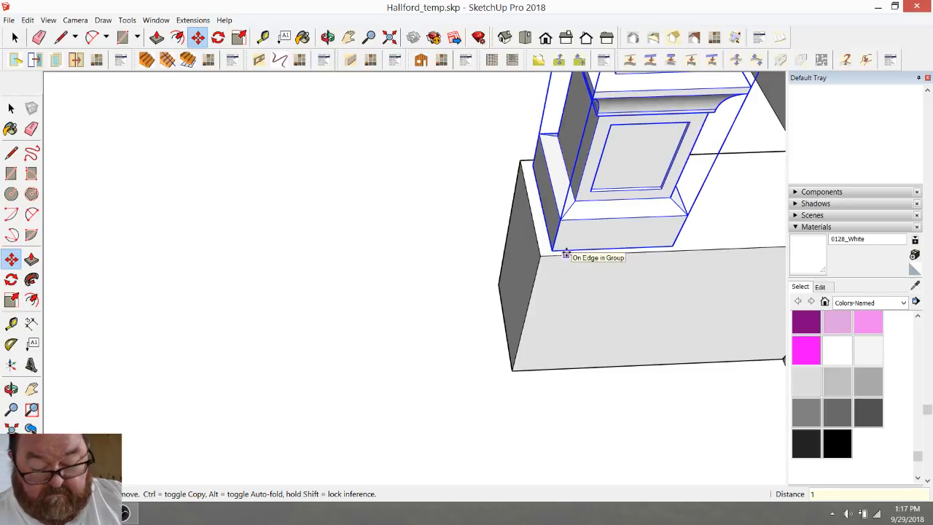
key("Return")
scroll(670, 255, "down", 3)
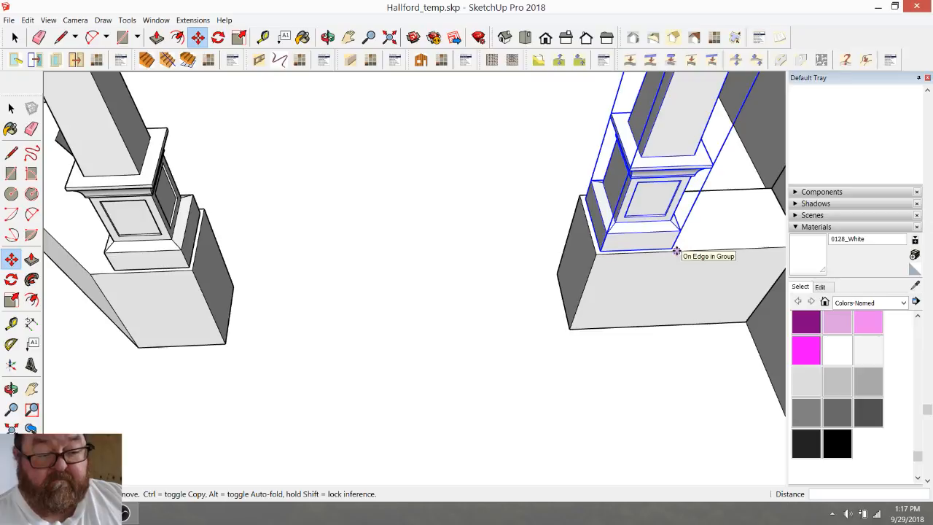
middle_click_drag(610, 263, 93, 168)
left_click(15, 38)
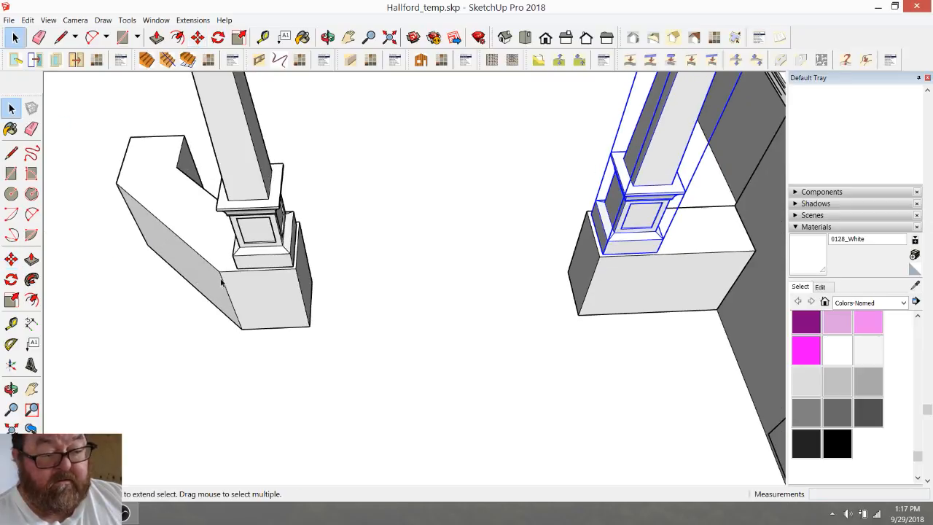
Step: Move the column on the angled wall slightly along the wall top, away from the wall's end face
scroll(223, 285, "up", 3)
left_click(303, 252)
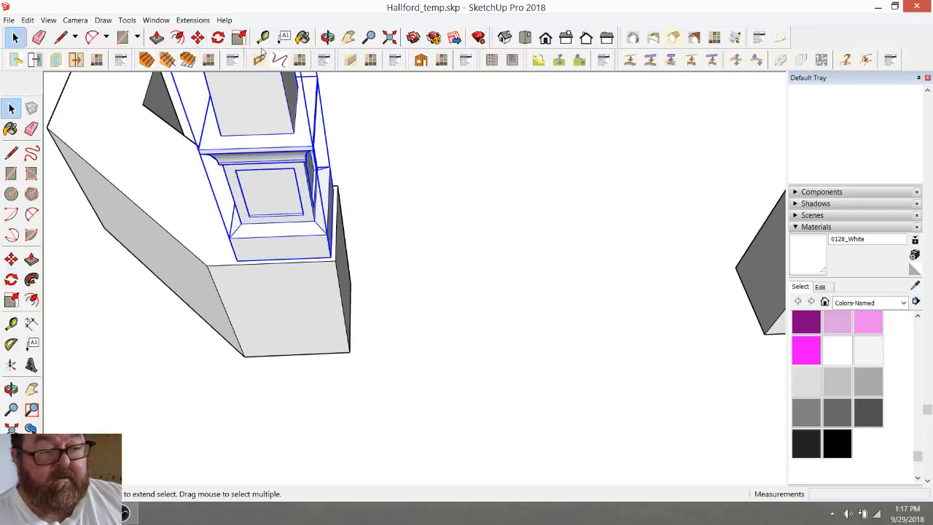
scroll(263, 272, "up", 3)
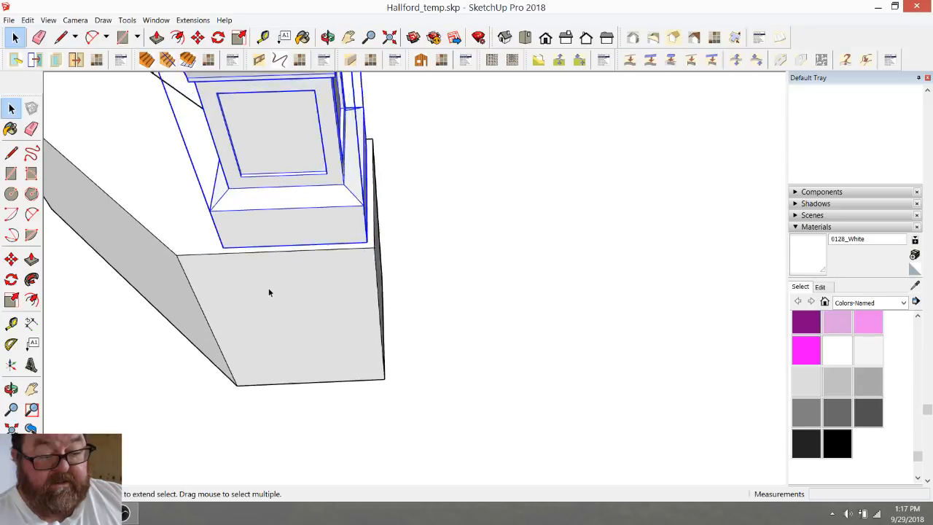
left_click(197, 37)
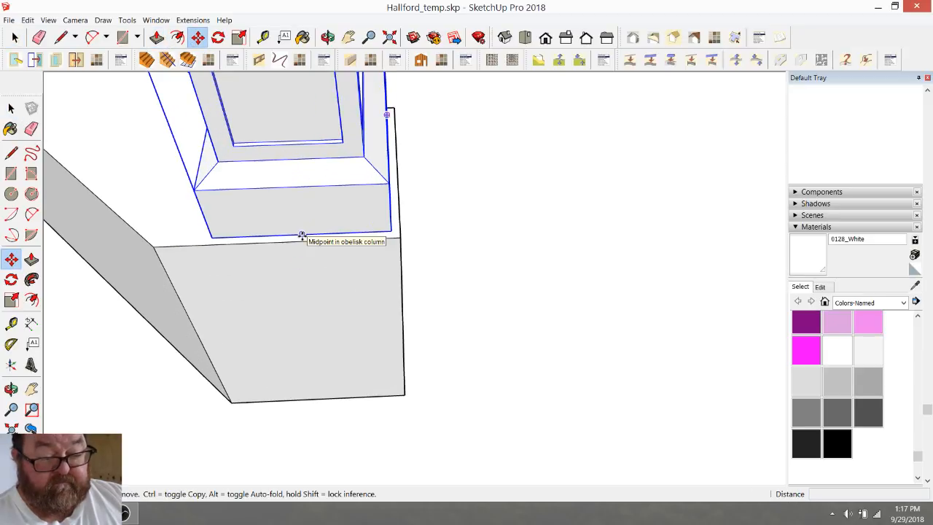
left_click_drag(300, 235, 292, 258)
scroll(321, 294, "down", 6)
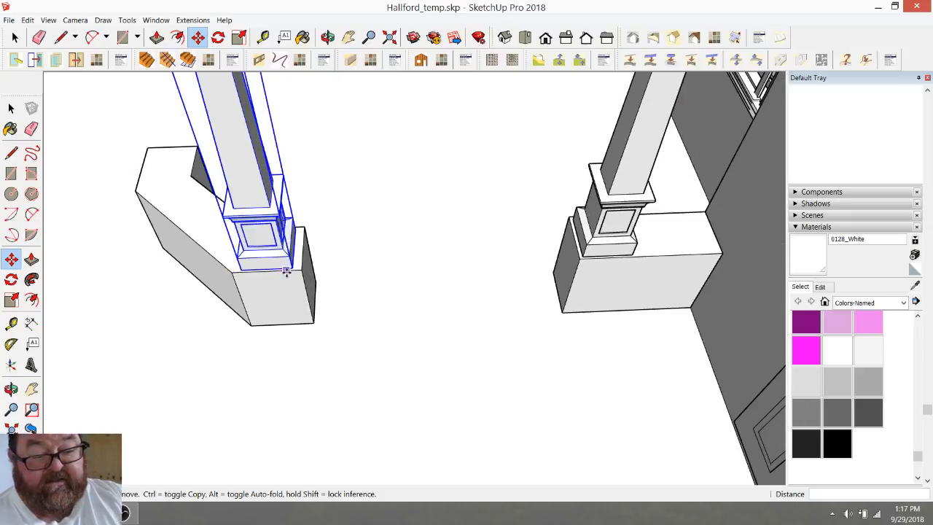
Step: Measure the gap between this column's base and the end edge of the angled wall
scroll(287, 272, "up", 4)
scroll(325, 265, "up", 3)
left_click(263, 37)
left_click(253, 167)
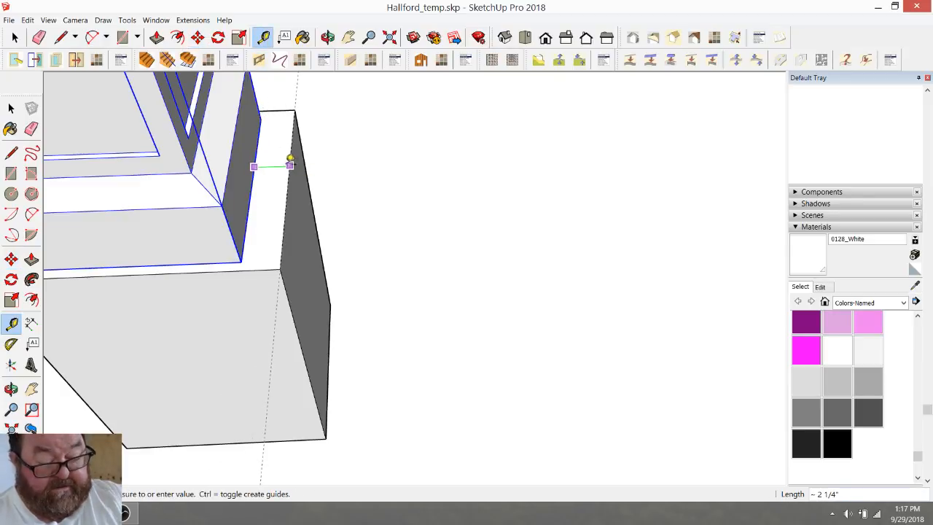
key("Escape")
Step: Move the column on the opposite low wall 2" along the wall top, away from that wall's end face
scroll(175, 223, "down", 4)
scroll(648, 205, "up", 1)
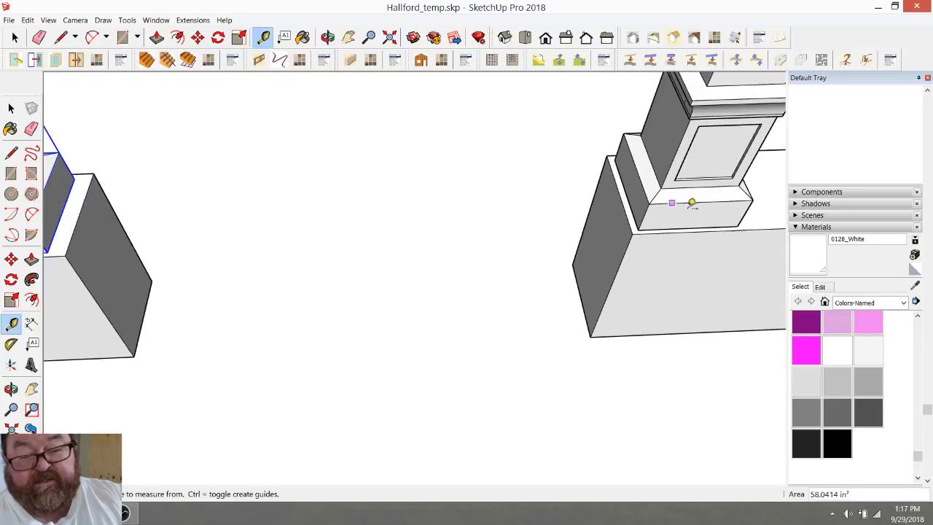
scroll(689, 204, "up", 1)
key("space")
left_click(656, 210)
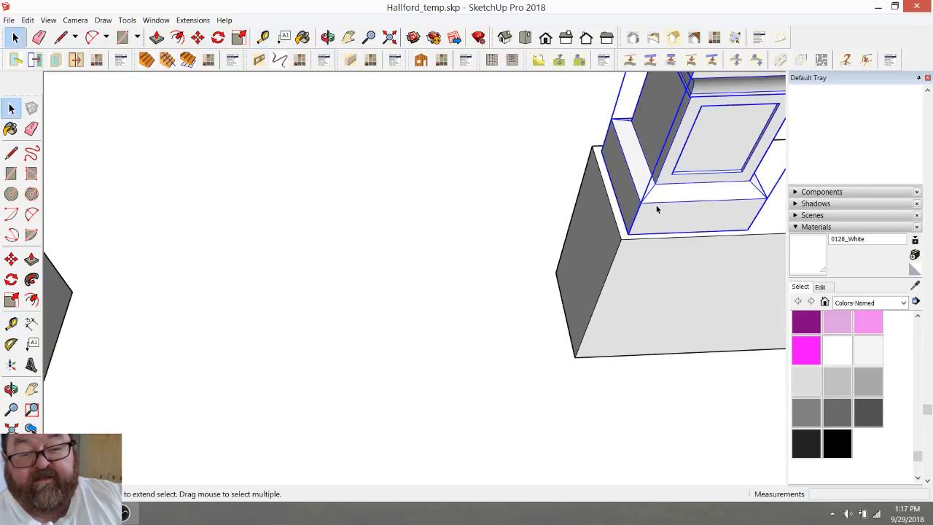
left_click(198, 37)
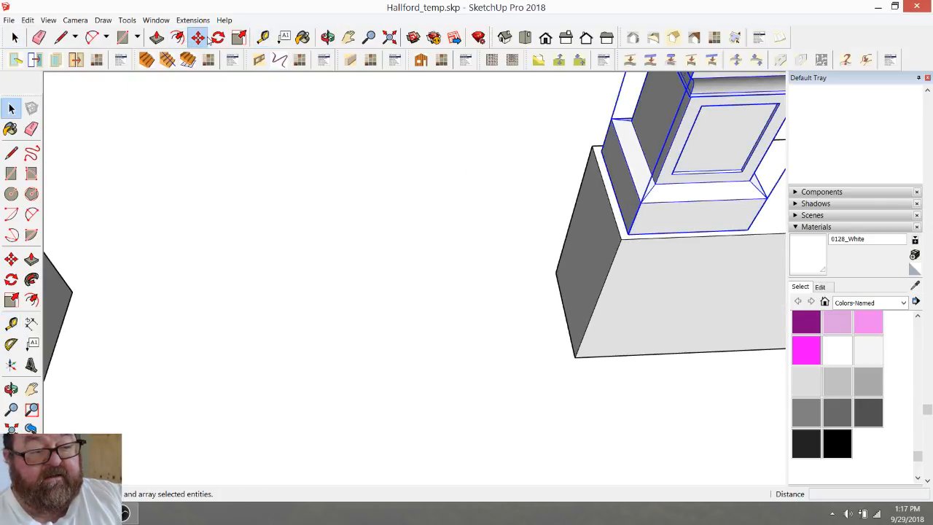
left_click(632, 237)
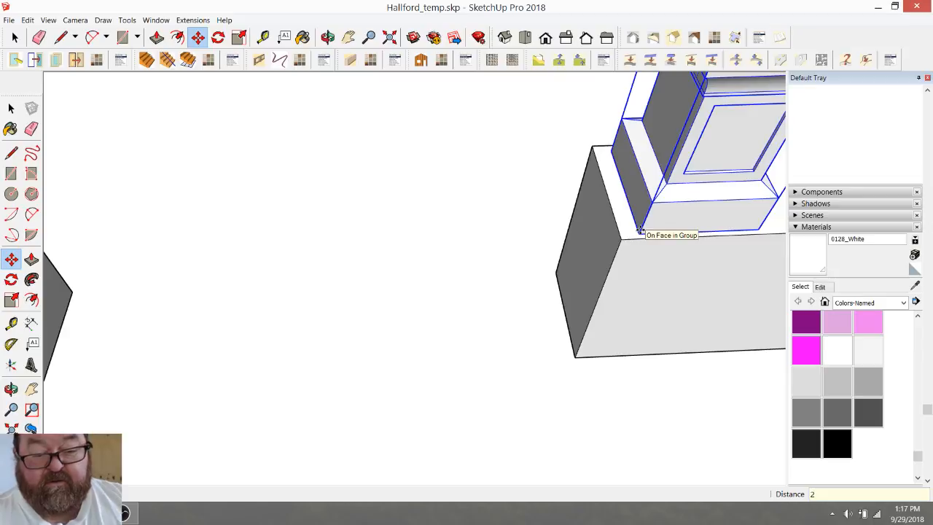
Step: Copy the column onto the empty end of the angled wall, placing its base corner on the wall's top corner
scroll(642, 234, "down", 4)
scroll(503, 282, "down", 3)
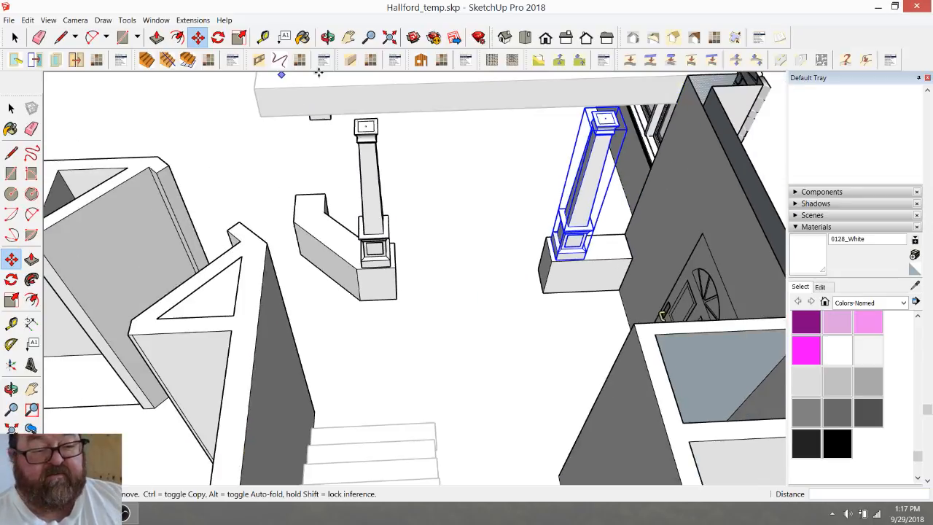
left_click(328, 38)
left_click_drag(379, 167, 604, 179)
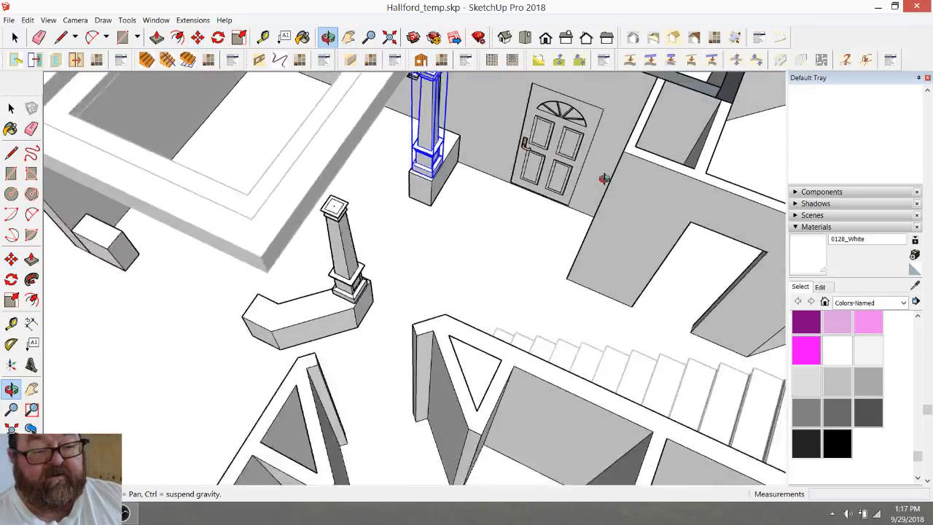
scroll(604, 179, "down", 4)
left_click_drag(523, 236, 577, 188)
scroll(333, 274, "up", 4)
left_click_drag(367, 283, 364, 237)
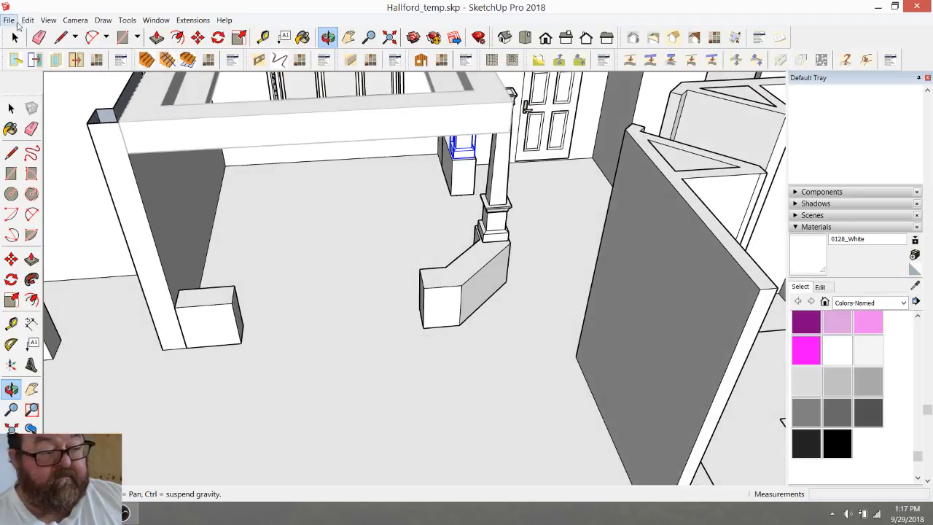
left_click(14, 37)
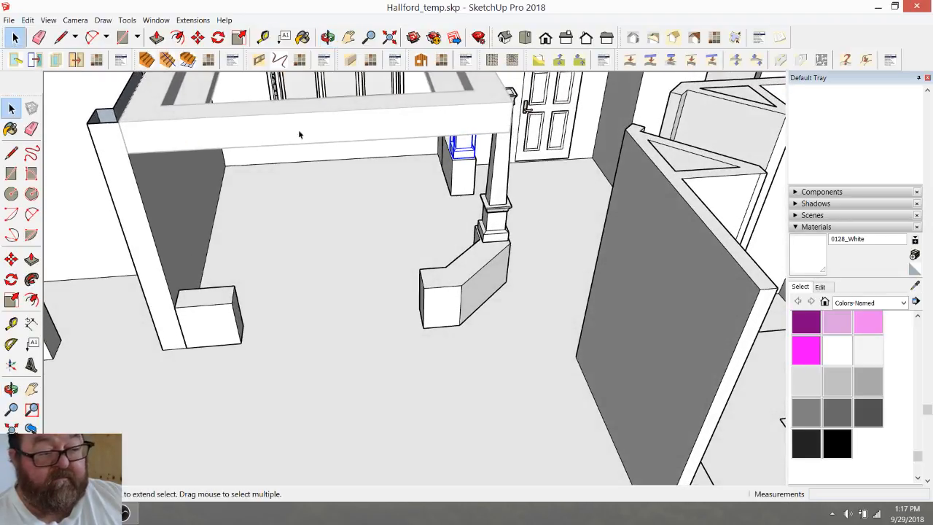
left_click(198, 37)
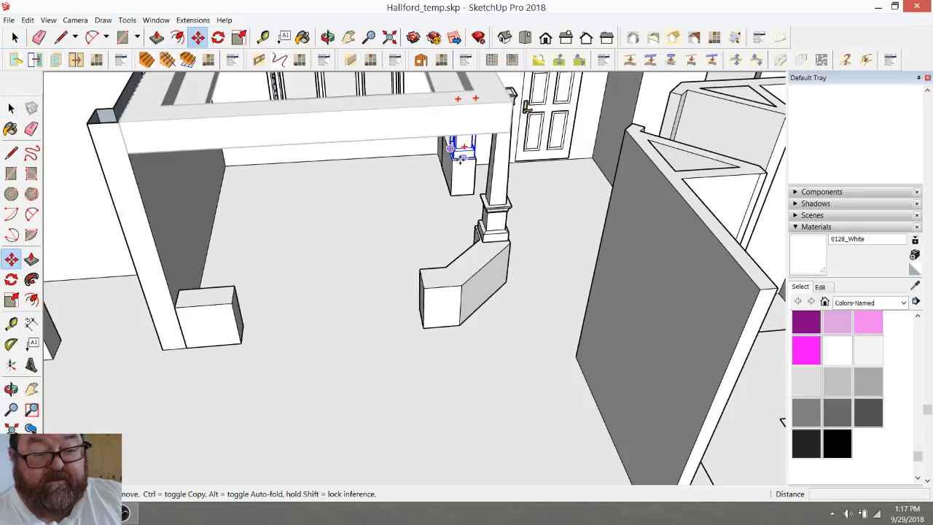
left_click(453, 157)
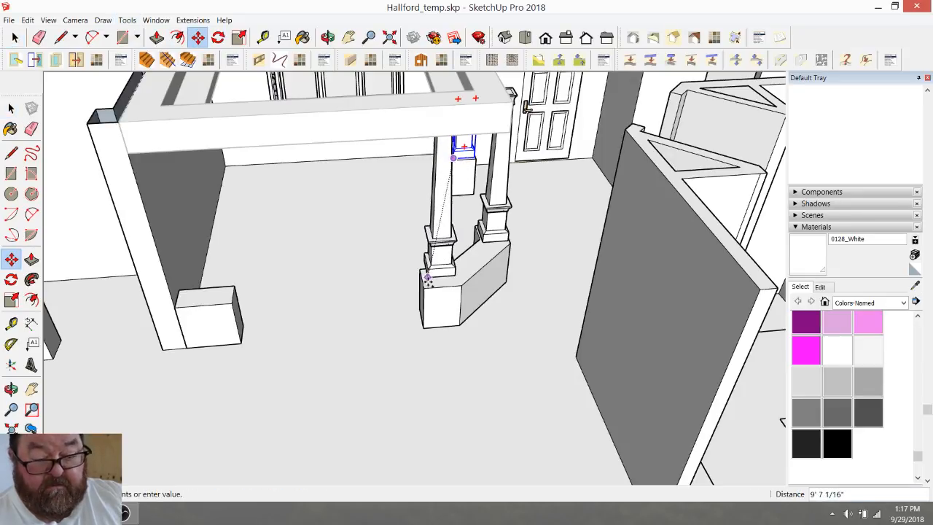
left_click(426, 290)
Step: Move the copied column 2" in from the wall's side edge and 1" back from its front edge
scroll(432, 290, "up", 6)
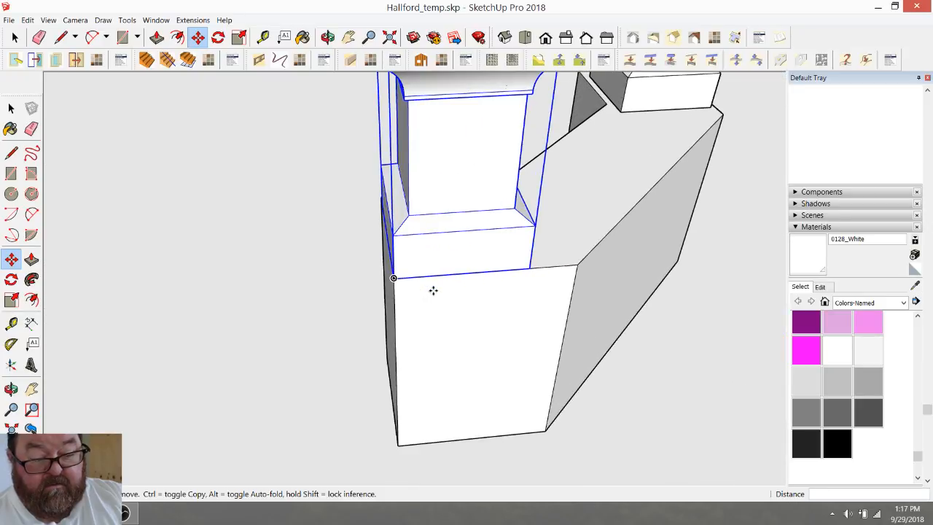
left_click(393, 278)
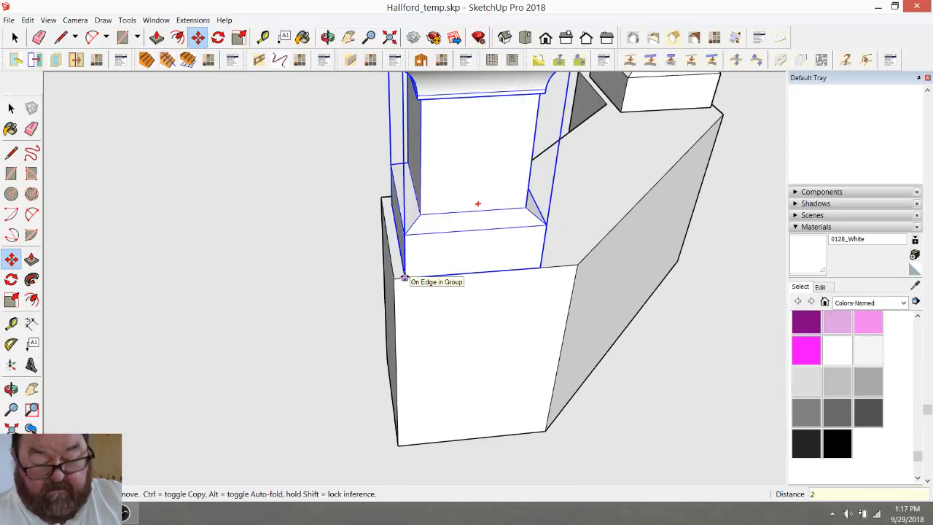
key("Return")
left_click(393, 268)
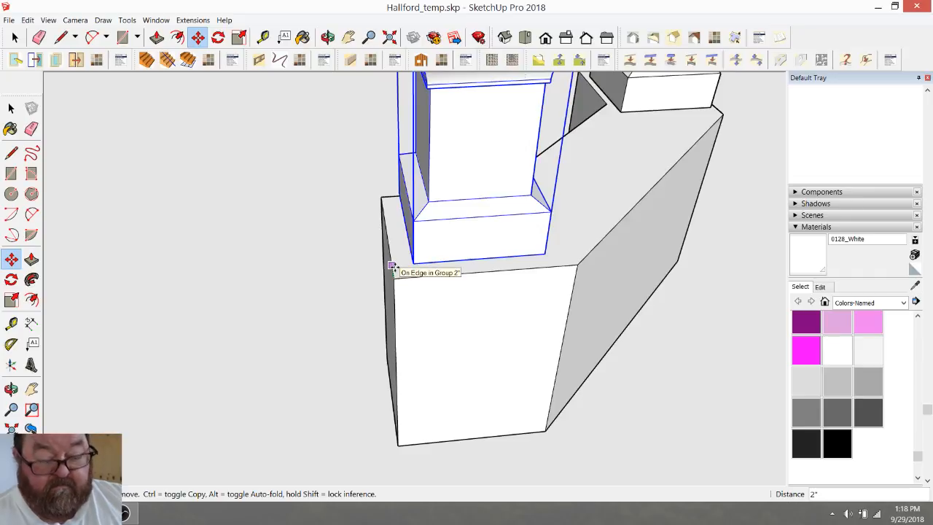
type("1")
Step: Copy this column straight across along the red axis onto the short low wall at the far side of the opening
scroll(639, 331, "down", 5)
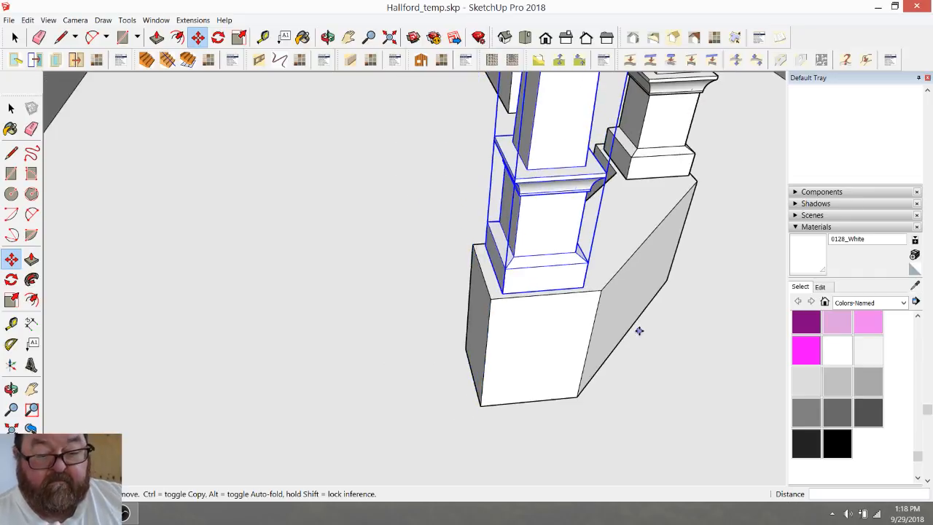
left_click(328, 38)
left_click_drag(510, 250, 226, 295)
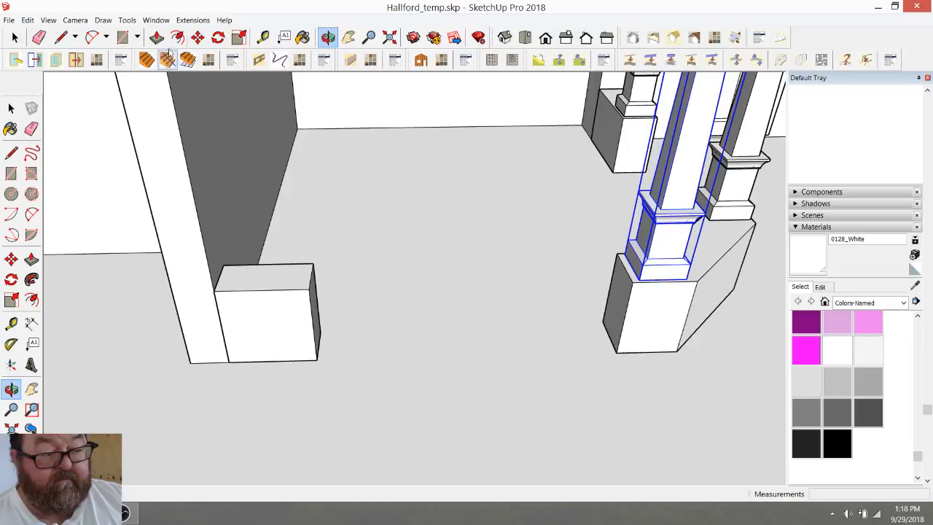
left_click(197, 38)
key("ctrl")
left_click(689, 280)
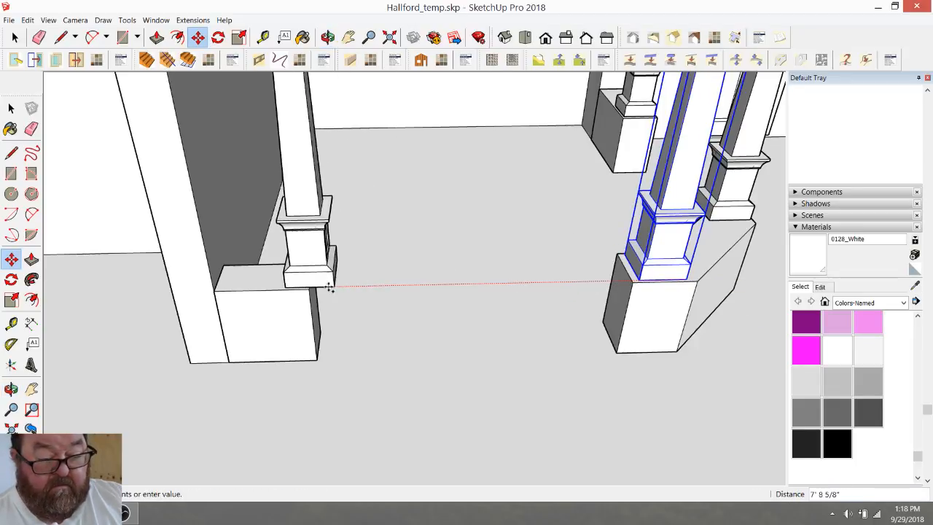
left_click(307, 286)
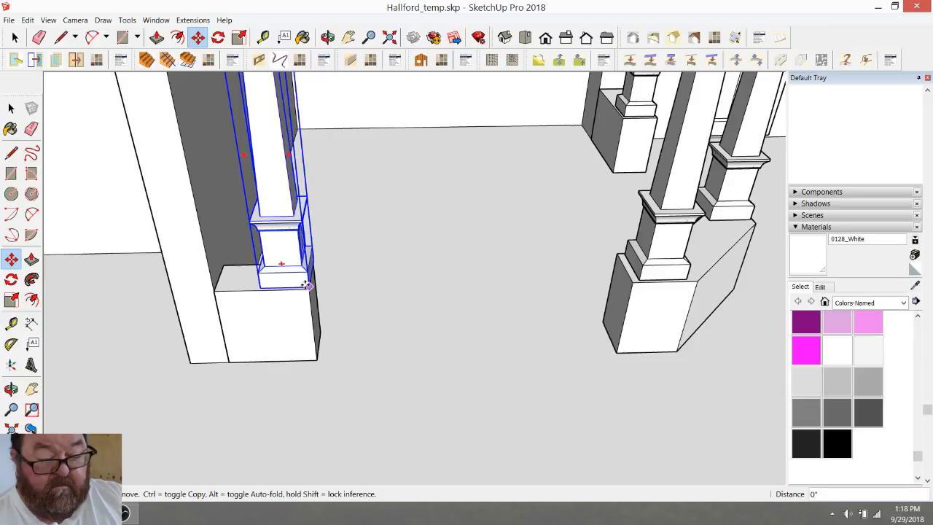
Step: Move the new column 2" in from the short wall's open end and clear the selection
left_click(306, 285)
type("2")
key("Return")
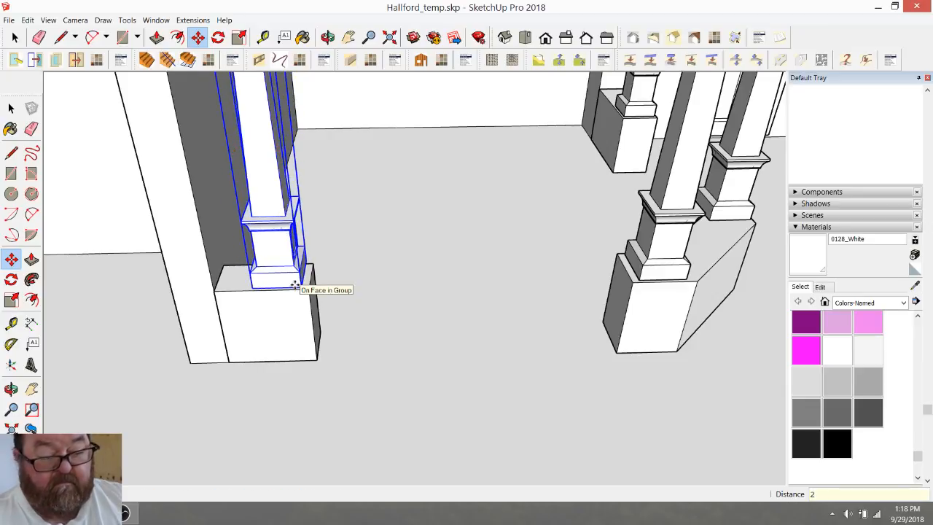
scroll(295, 284, "down", 4)
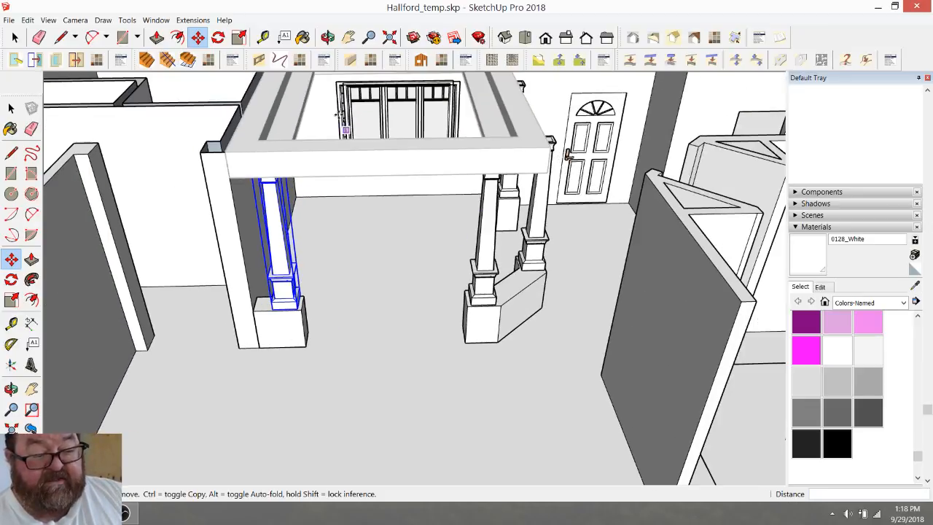
middle_click_drag(353, 149, 360, 231)
left_click(15, 39)
left_click(378, 232)
Step: Switch to the browser to view the reference house photo and the YouTube live dashboard chat
key("alt+Tab")
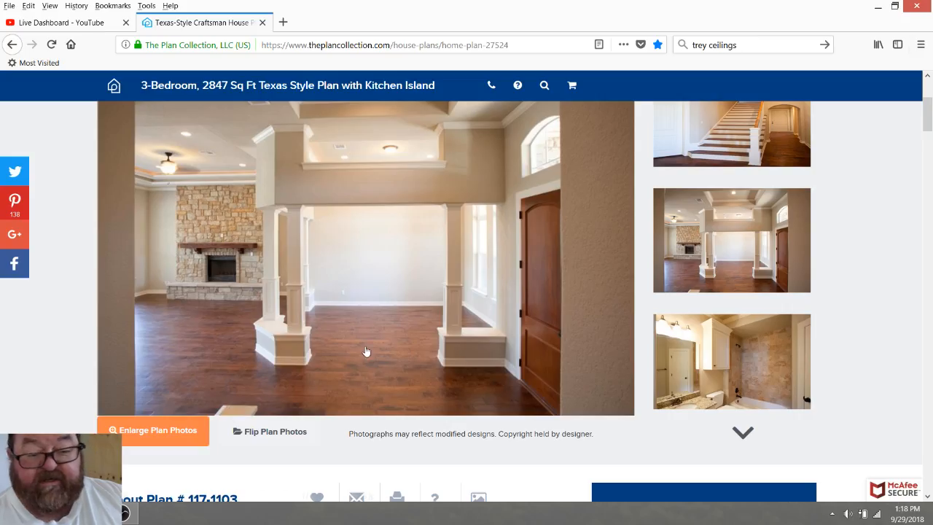
left_click(100, 26)
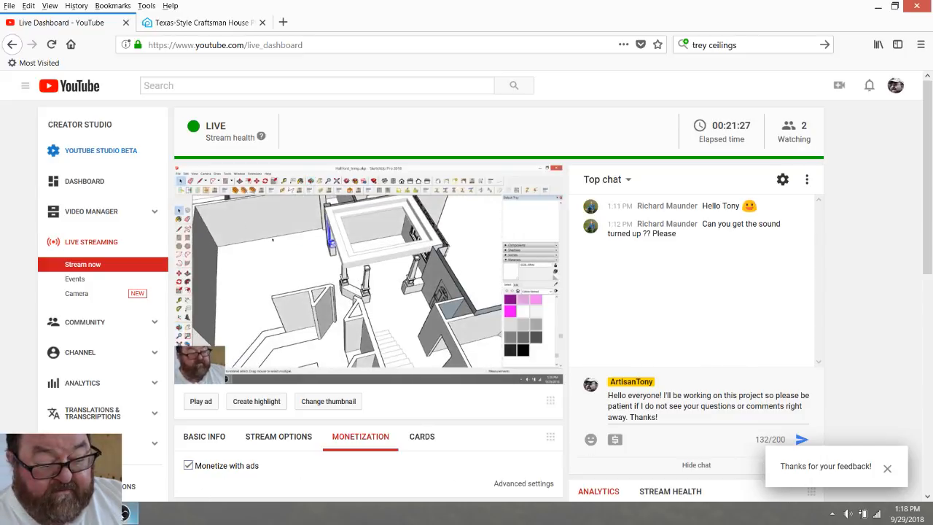
Step: Switch to OBS and raise the Desktop Audio level to 0.0 dB in the mixer
left_click(125, 513)
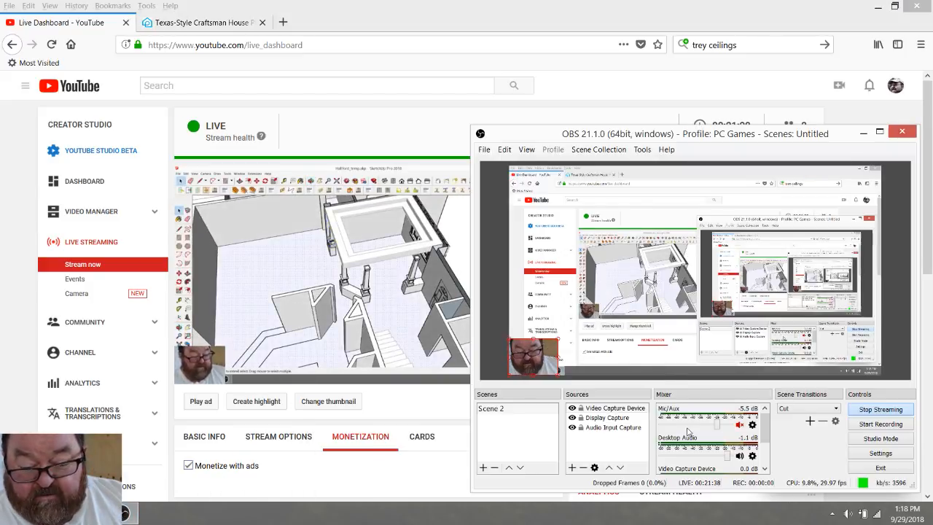
left_click(612, 428)
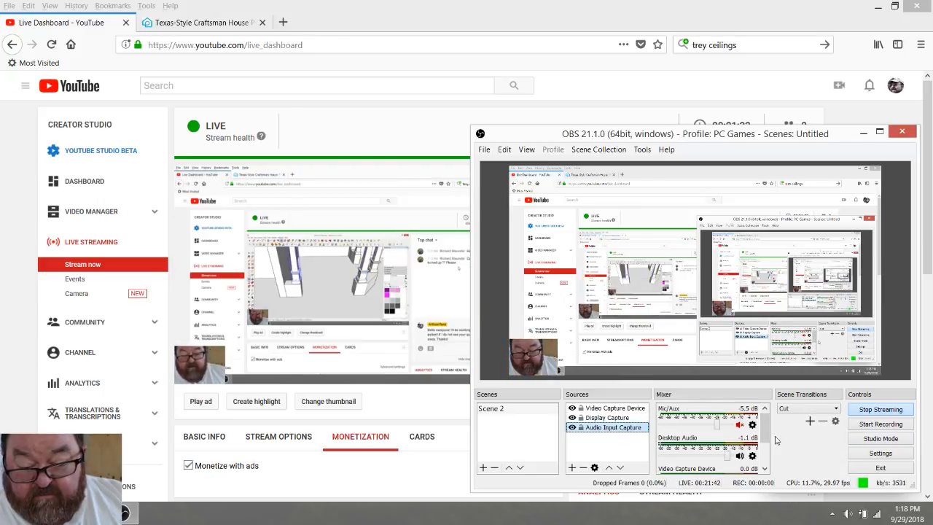
left_click_drag(727, 456, 736, 456)
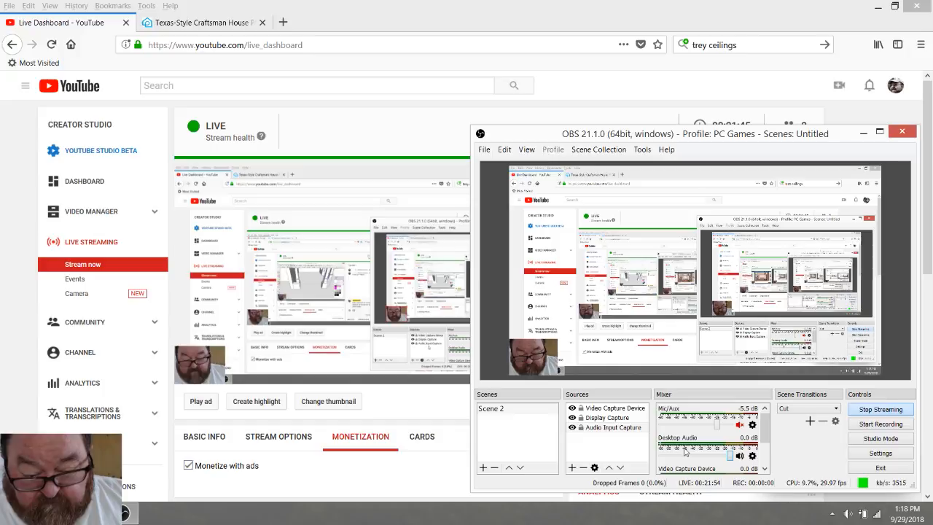
Step: Check the microphone device assigned in the properties of the Audio Input Capture source
right_click(617, 430)
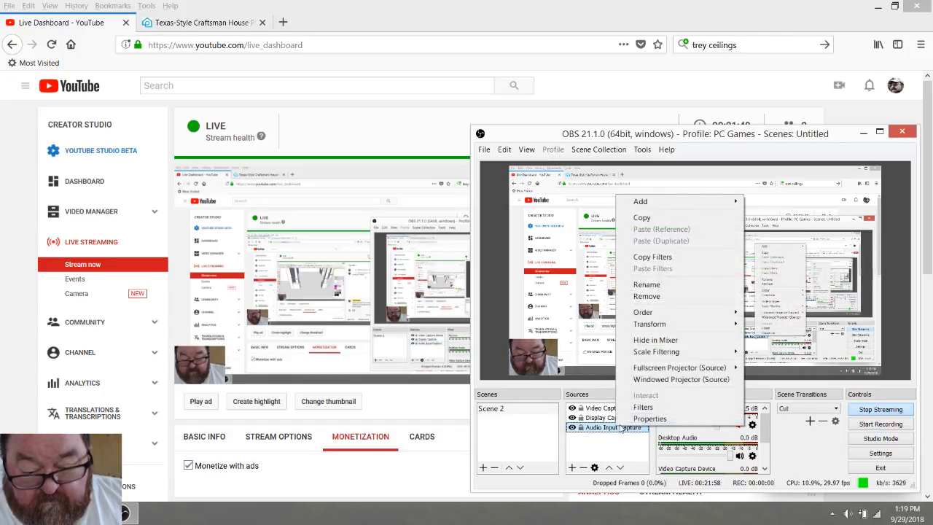
left_click(641, 419)
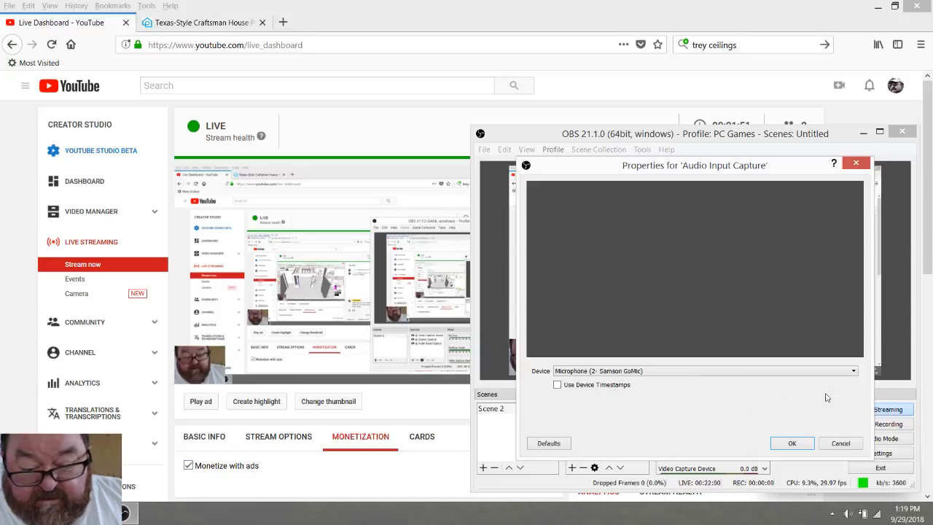
left_click(791, 444)
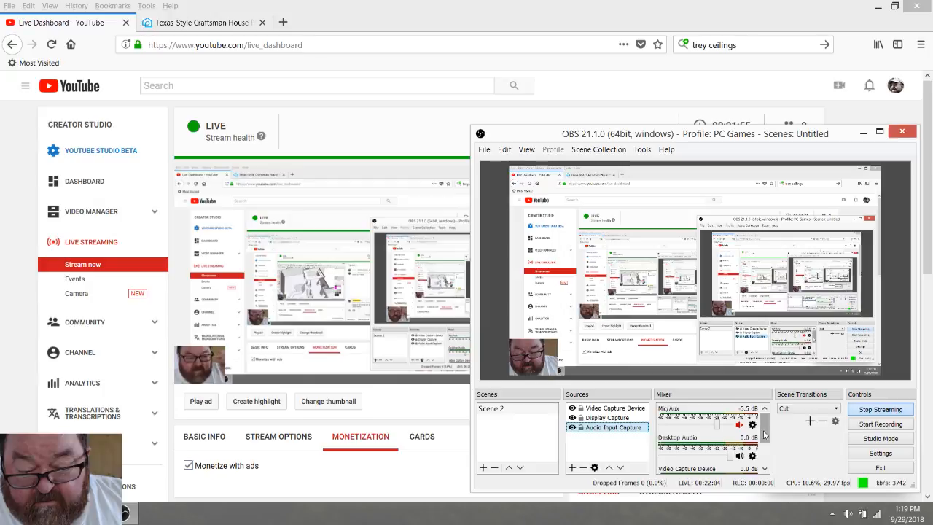
Step: Check the Audio Input Capture level in the OBS mixer and the live chat on the YouTube dashboard
scroll(766, 453, "down", 3)
scroll(767, 453, "down", 1)
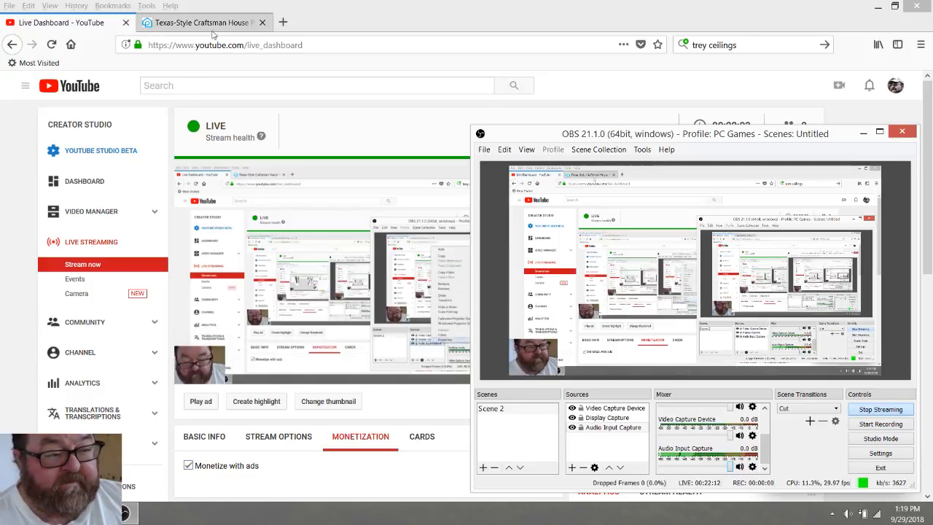
left_click(863, 132)
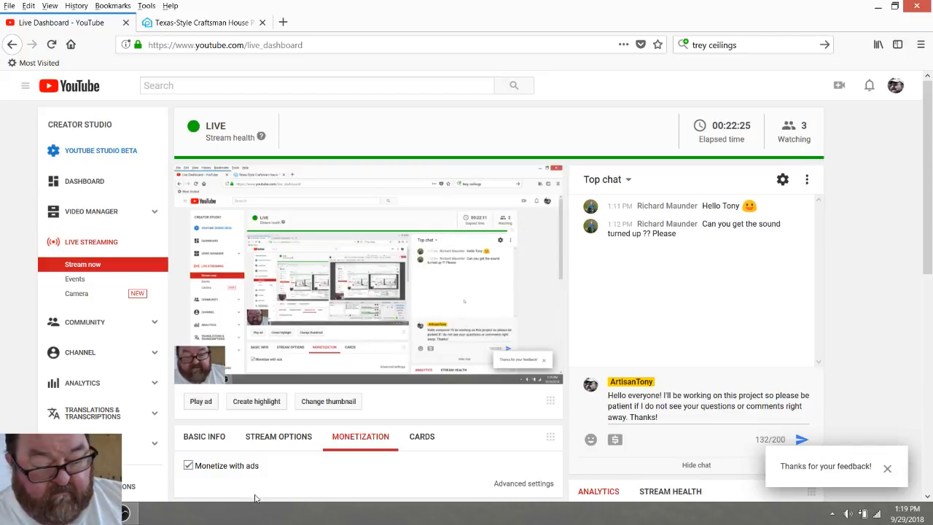
left_click(127, 512)
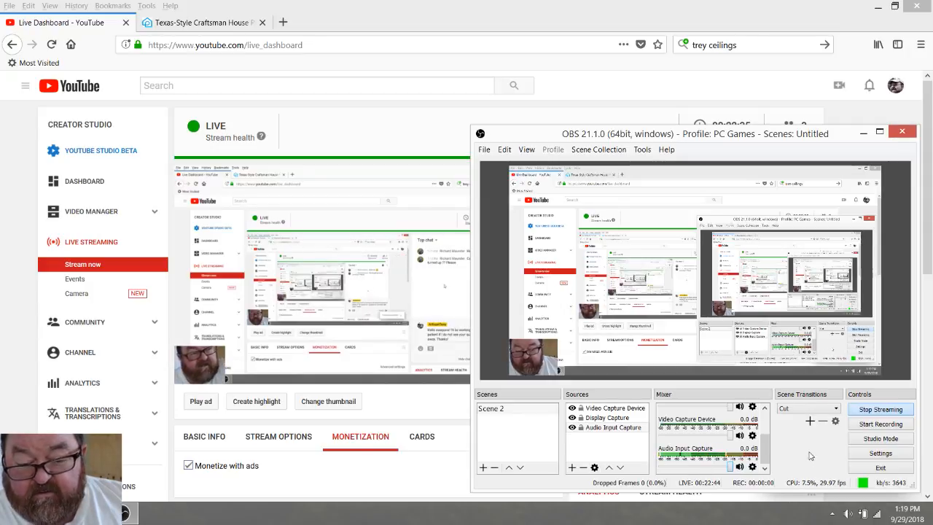
Step: Minimize OBS and send the drafted live-chat message asking viewers to be patient about unseen questions and comments
left_click(863, 132)
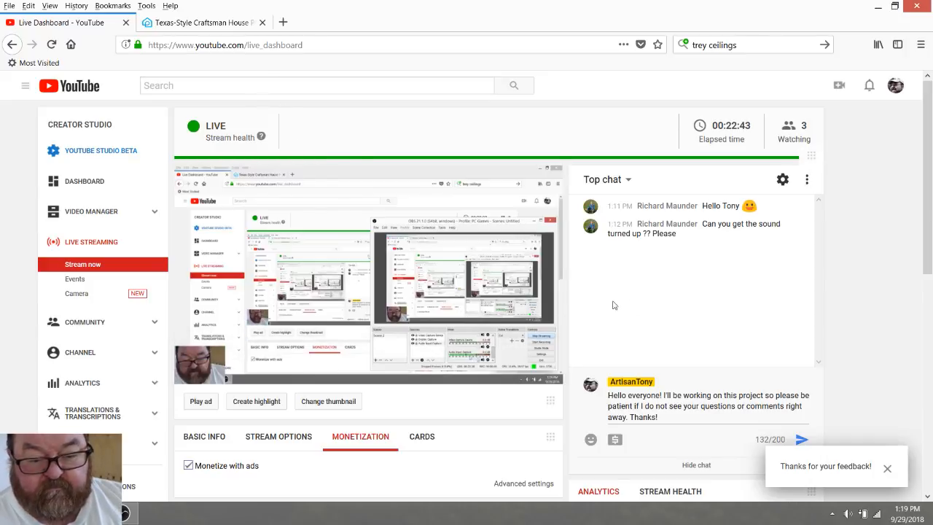
left_click(201, 24)
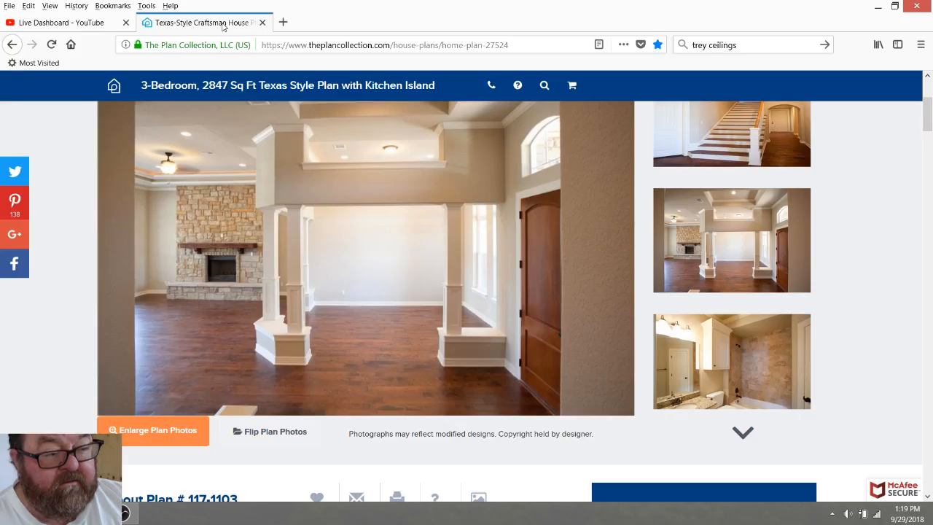
left_click(103, 26)
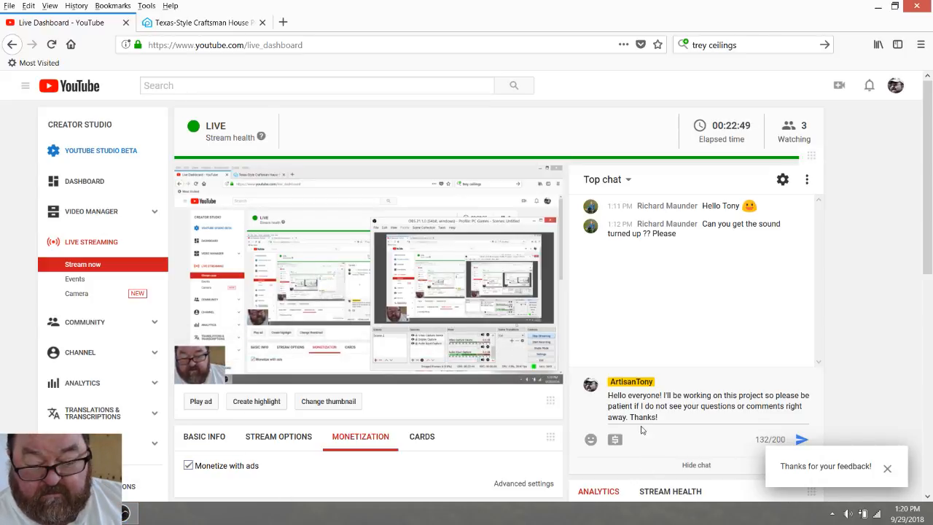
key("Return")
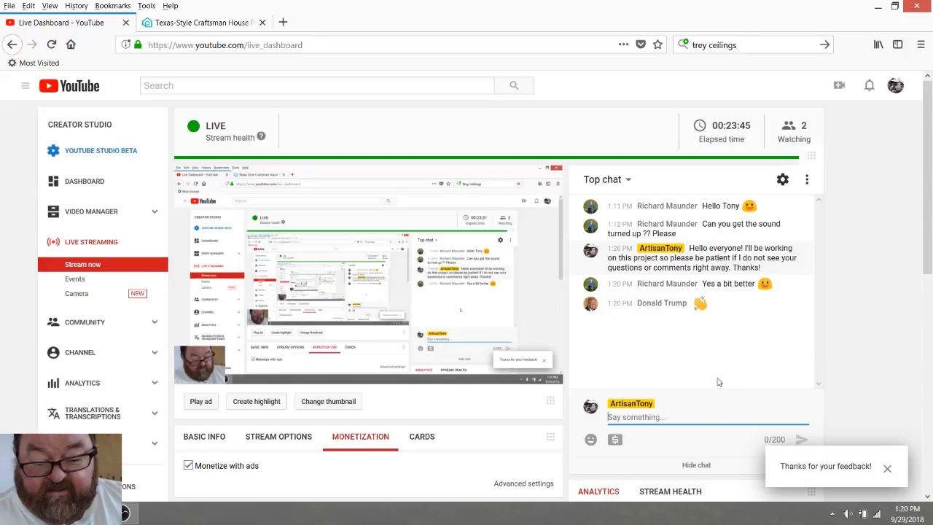
Step: Copy the live stream's share link from the Share section of the YouTube live dashboard
left_click_drag(927, 255, 927, 413)
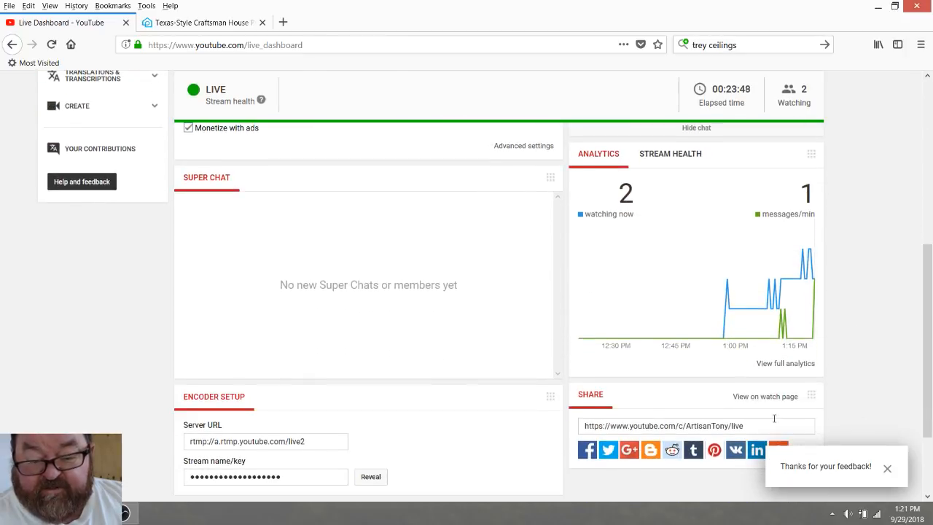
left_click(666, 427)
right_click(672, 426)
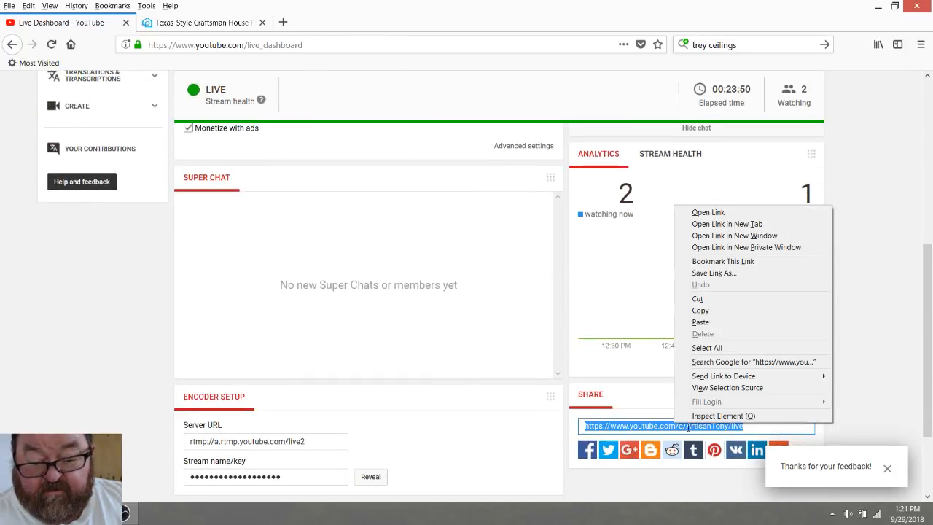
left_click(725, 312)
scroll(481, 358, "up", 5)
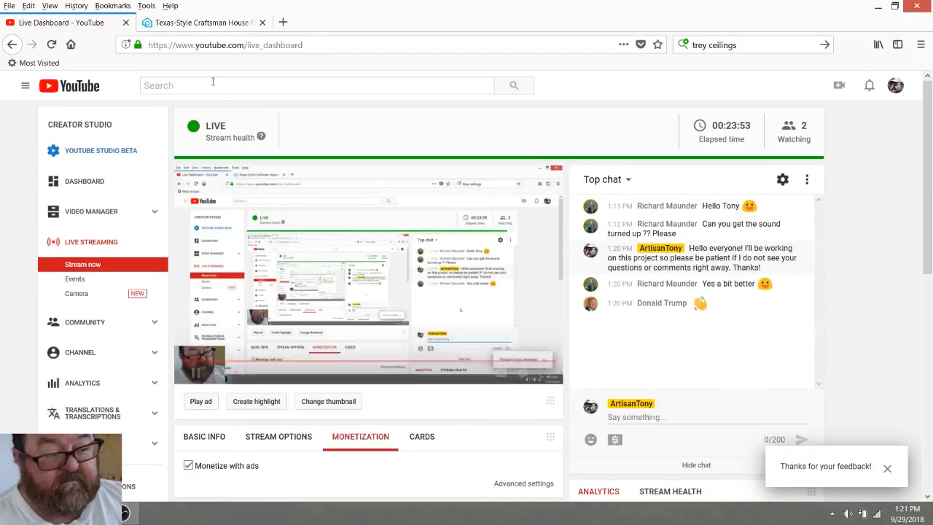
Step: Open the bookmarked Gmail inbox in a new browser tab and address a new message to the streamer's own contact
left_click(283, 22)
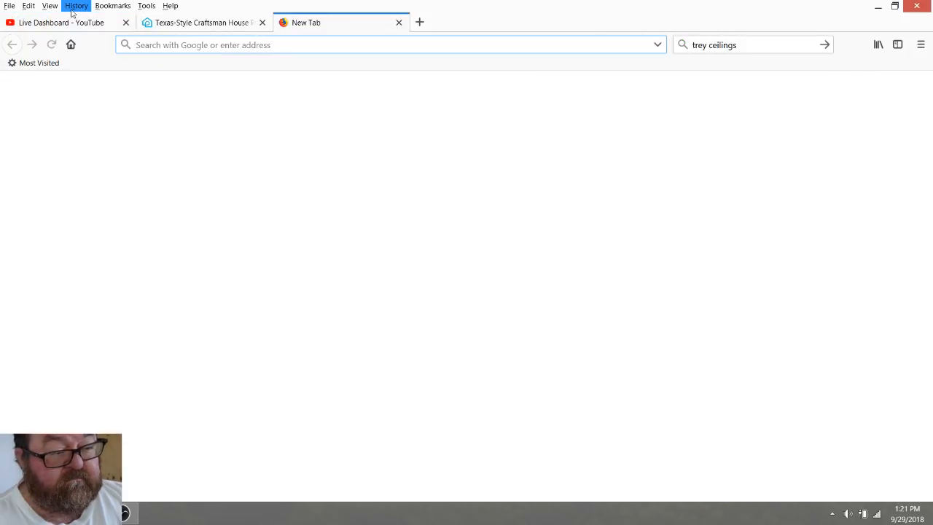
left_click(113, 5)
left_click(234, 155)
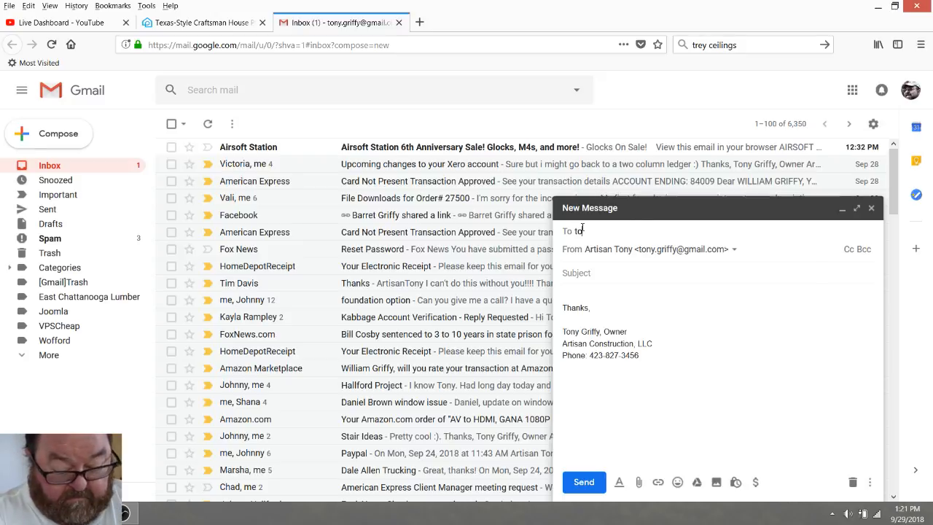
type("ny")
left_click(630, 256)
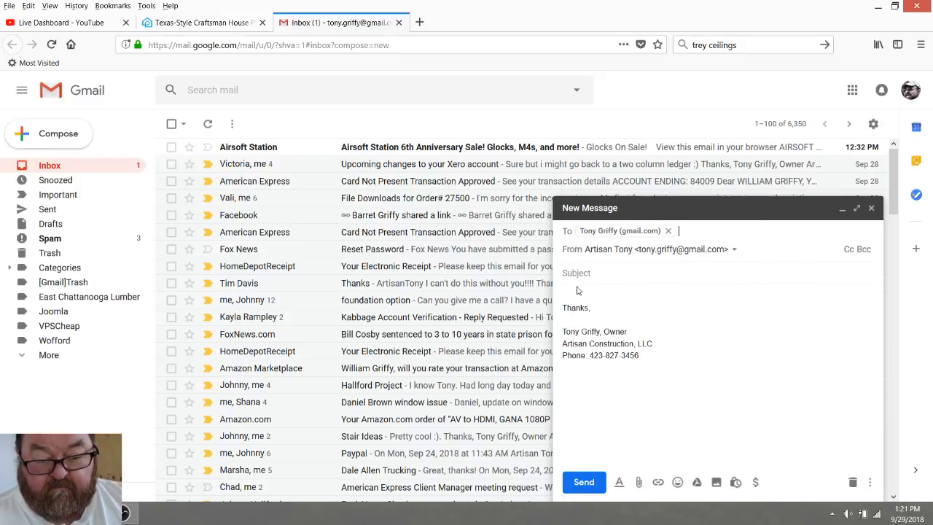
Step: Paste the copied stream link into the message body above the signature and send the email without a subject
left_click(576, 291)
right_click(575, 292)
left_click(599, 328)
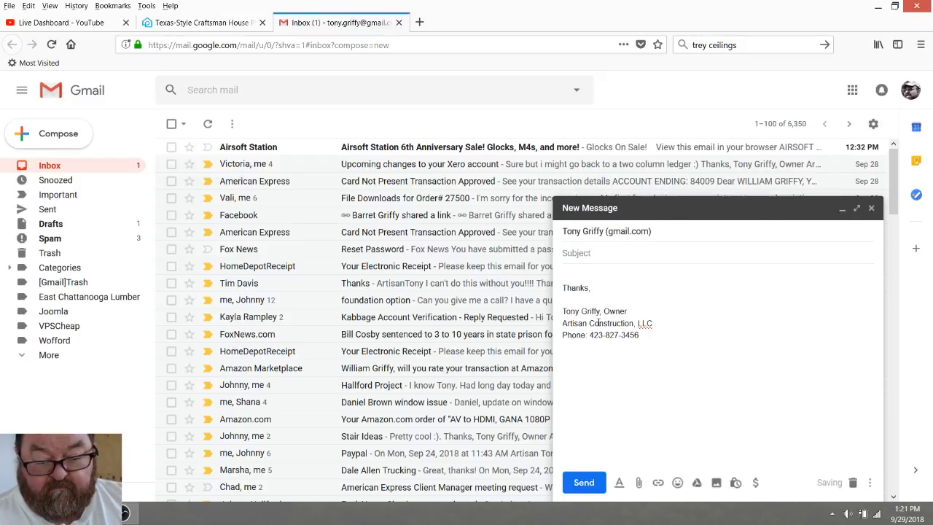
right_click(574, 271)
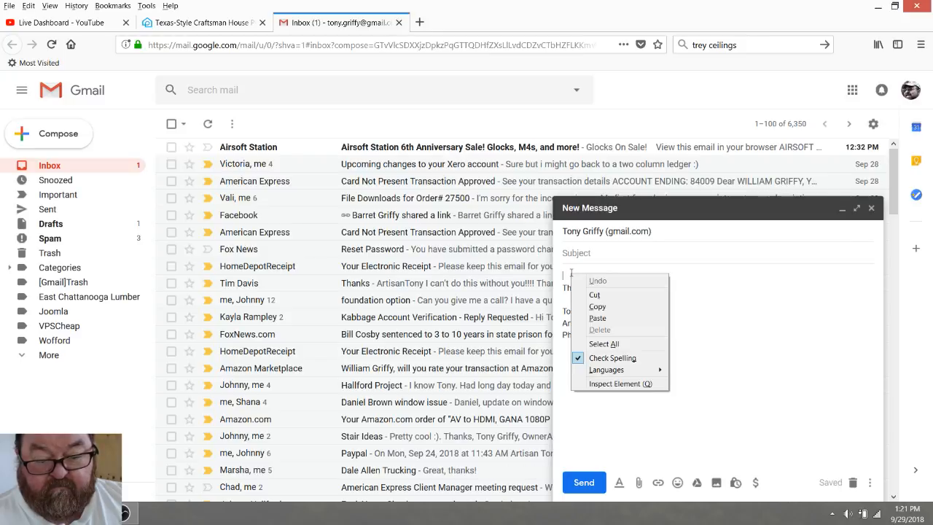
left_click(590, 321)
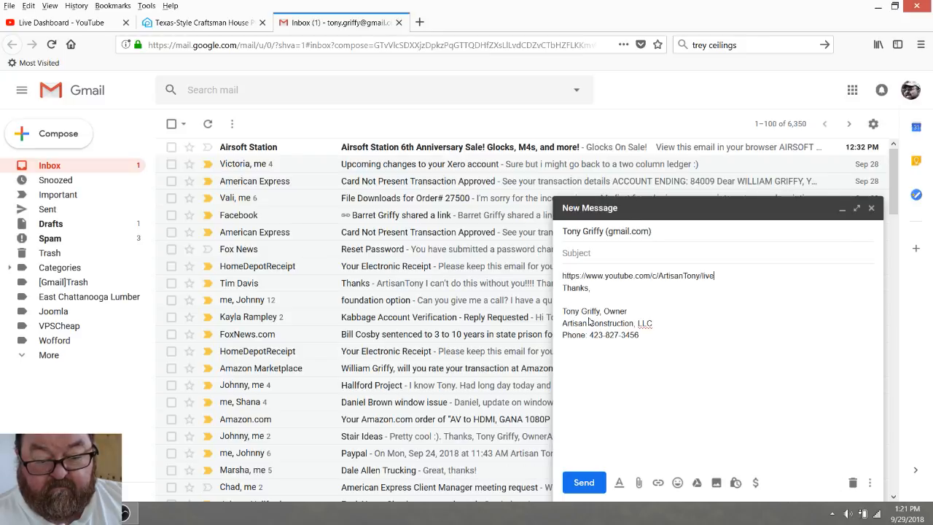
left_click(584, 482)
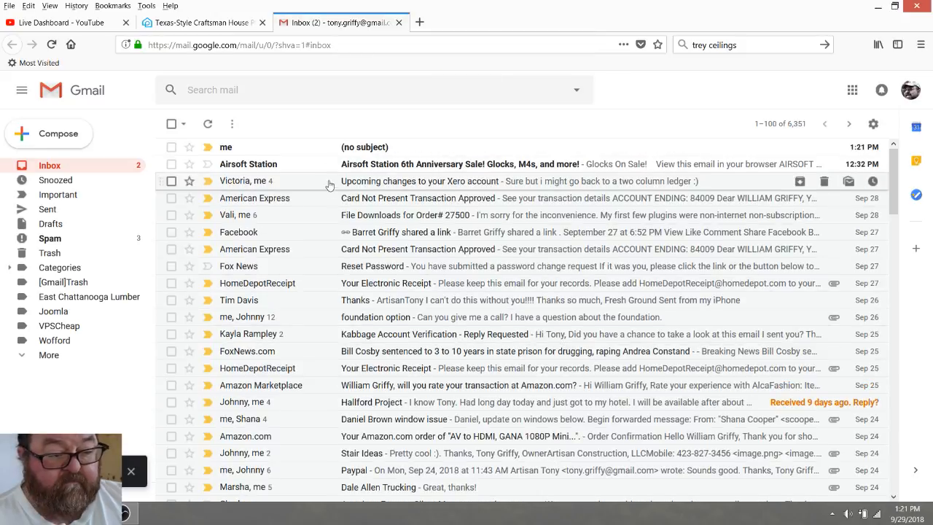
Step: Return to the YouTube dashboard to check the chat, close the Gmail page and switch to the Hallford_temp.skp model in SketchUp
left_click(67, 24)
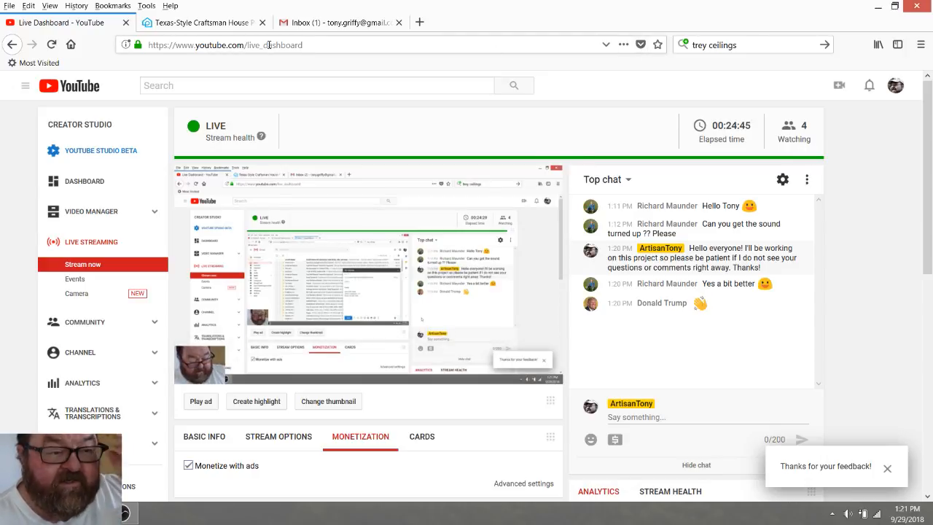
left_click(399, 22)
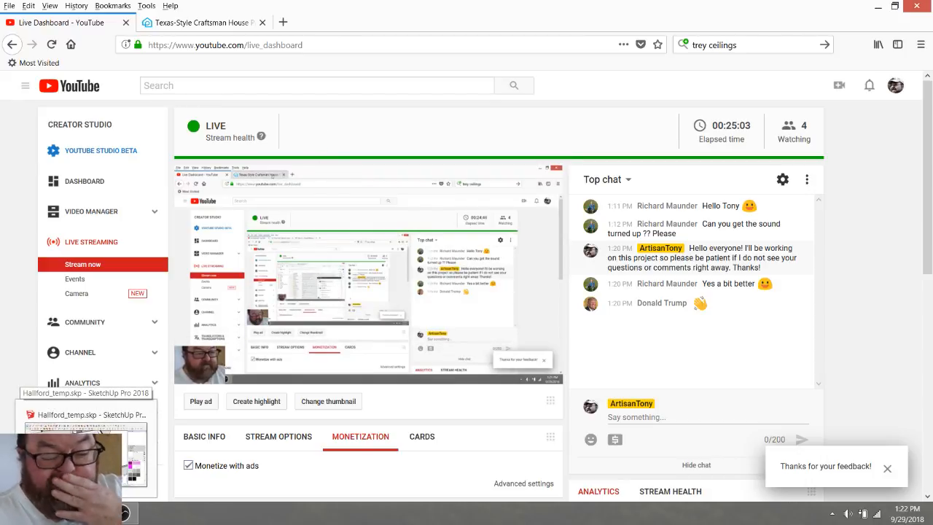
left_click(124, 512)
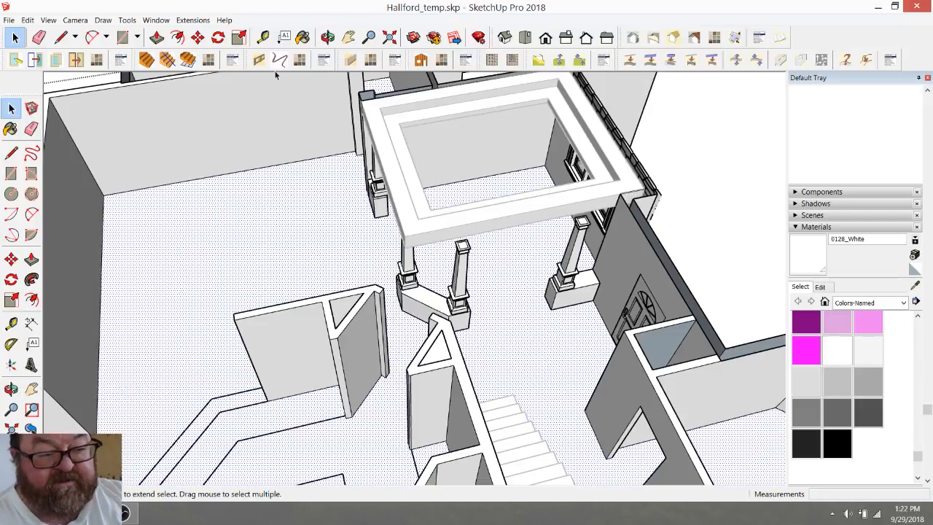
Step: Examine from several sides how the porch columns and low walls line up under the ceiling beam frame
left_click(328, 37)
left_click_drag(462, 250, 436, 310)
scroll(445, 343, "down", 2)
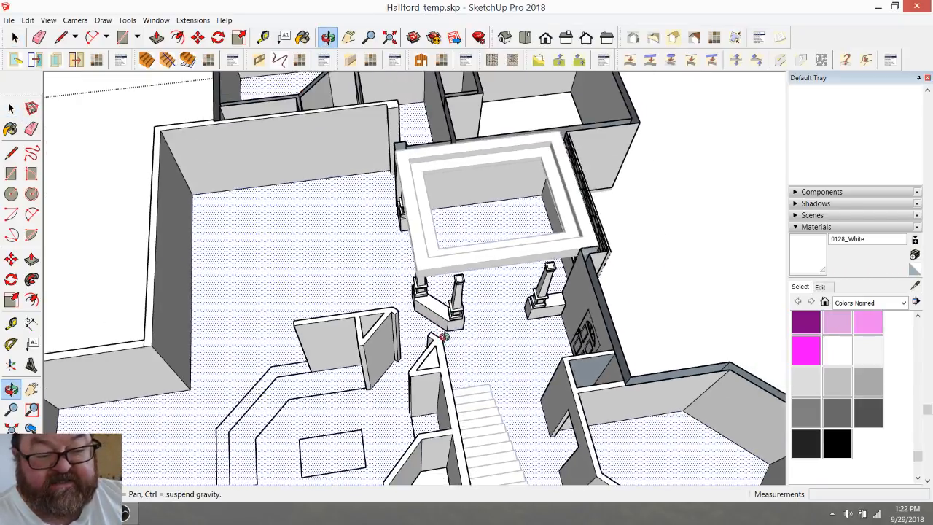
scroll(470, 233, "up", 6)
scroll(538, 266, "up", 2)
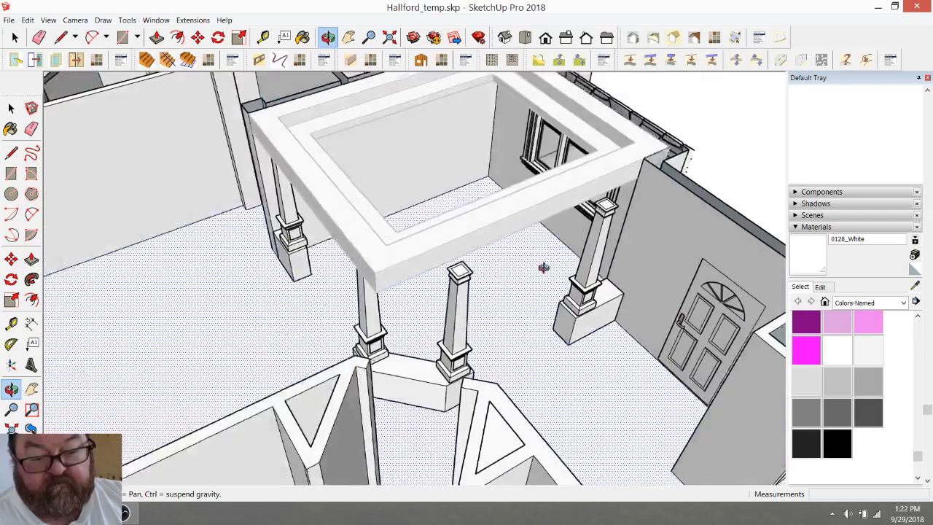
left_click_drag(538, 265, 591, 339)
scroll(498, 318, "down", 2)
left_click_drag(429, 313, 269, 285)
scroll(440, 285, "up", 4)
left_click_drag(413, 288, 257, 183)
scroll(387, 276, "down", 2)
left_click_drag(430, 311, 509, 277)
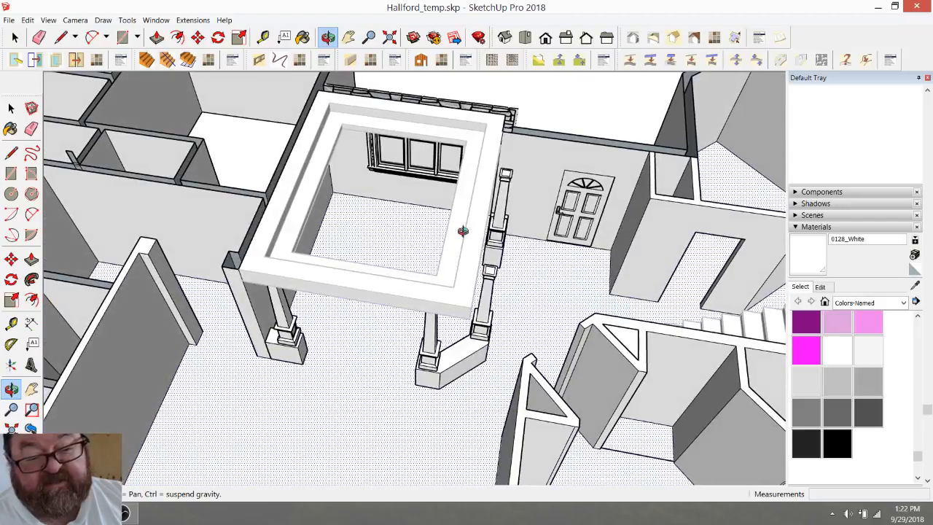
scroll(463, 231, "up", 2)
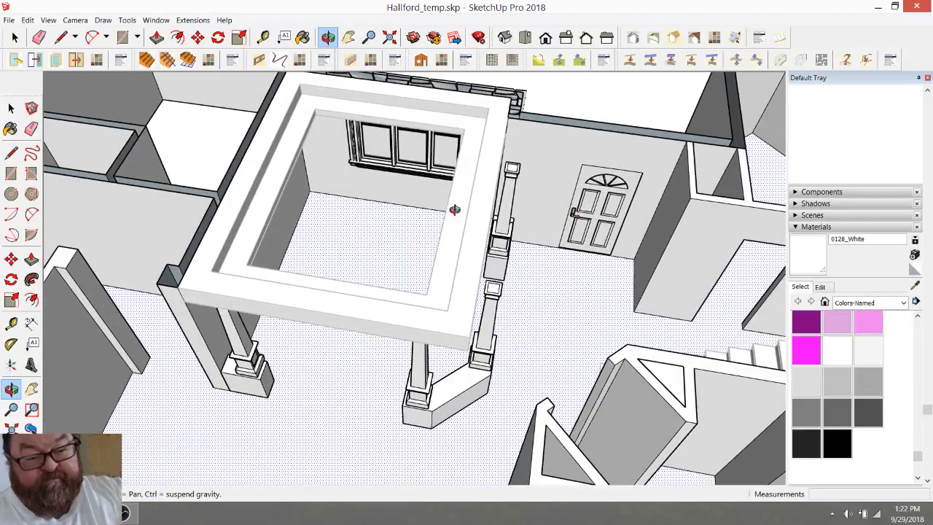
Step: Open the ceiling beam frame for editing and select the edges and faces of its side nearest the front door
left_click(15, 37)
left_click(482, 175)
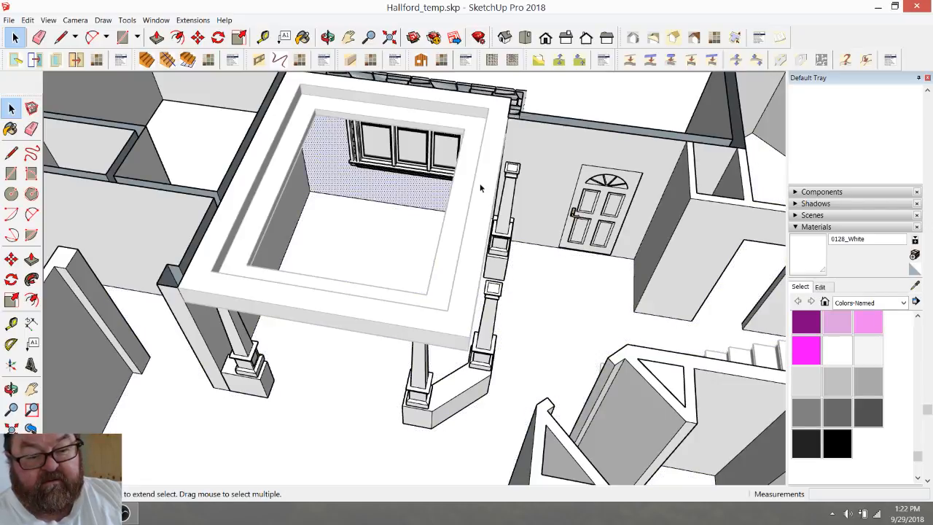
scroll(442, 274, "down", 3)
left_click(143, 133)
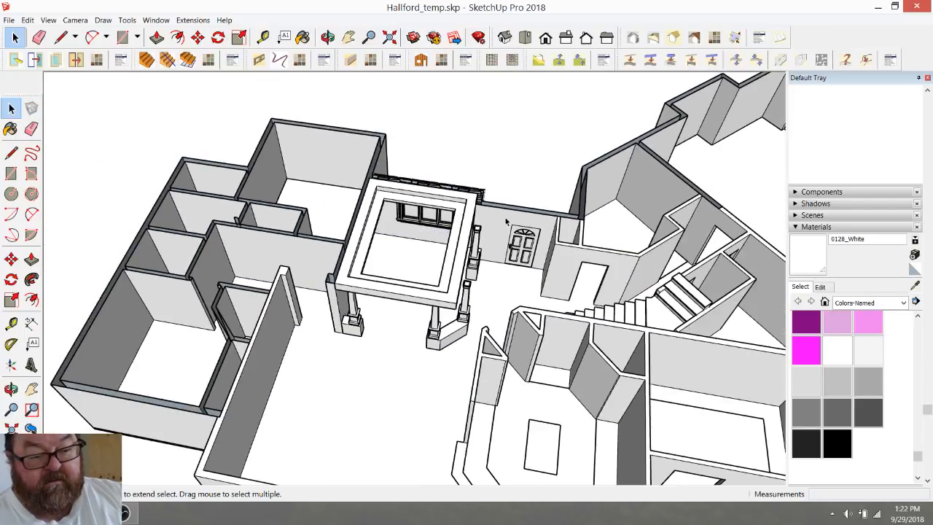
left_click(469, 222)
scroll(438, 263, "up", 6)
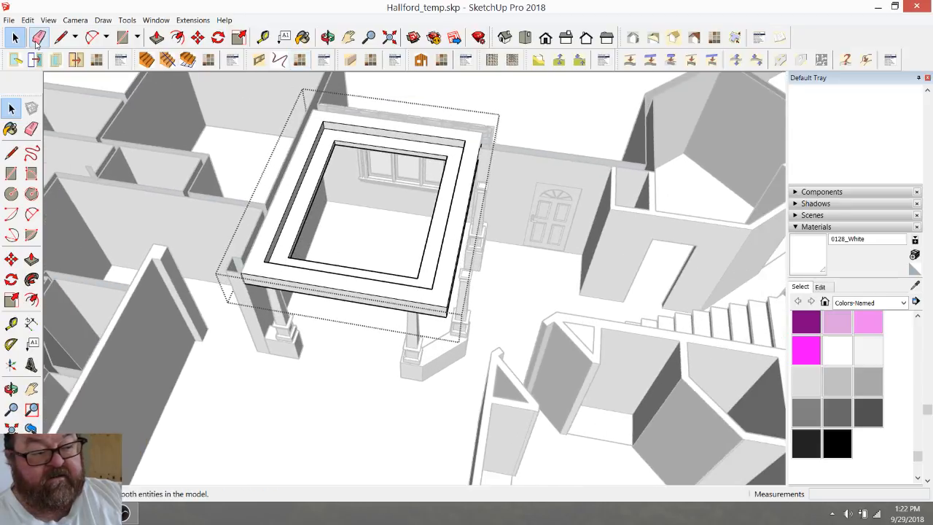
left_click_drag(371, 97, 524, 353)
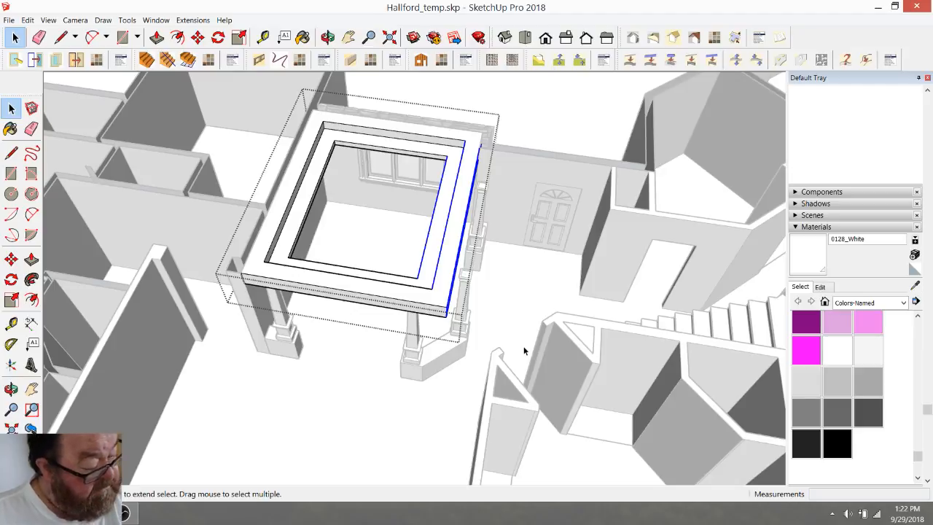
Step: Move the selected beam side outward along the red axis so it sits over the columns near the front door
scroll(504, 200, "up", 5)
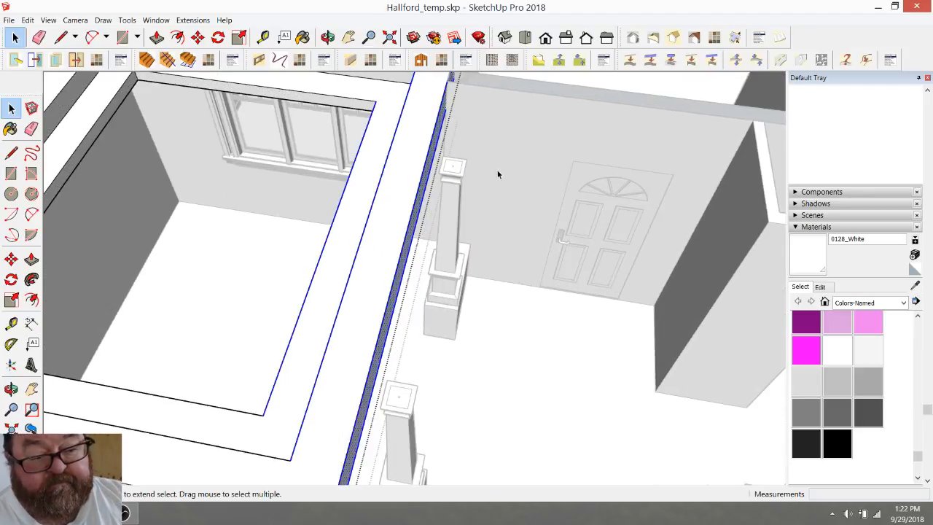
left_click(199, 40)
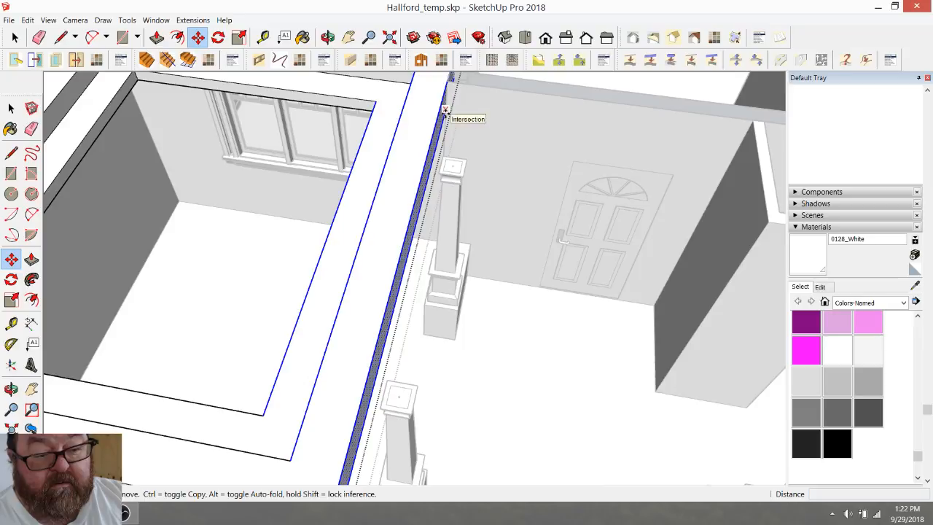
left_click(448, 114)
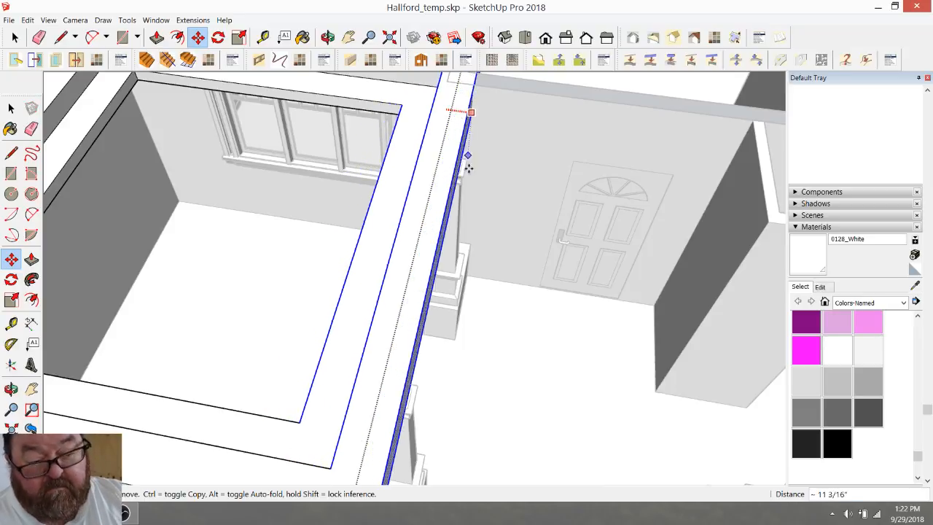
left_click(470, 245)
scroll(480, 238, "down", 3)
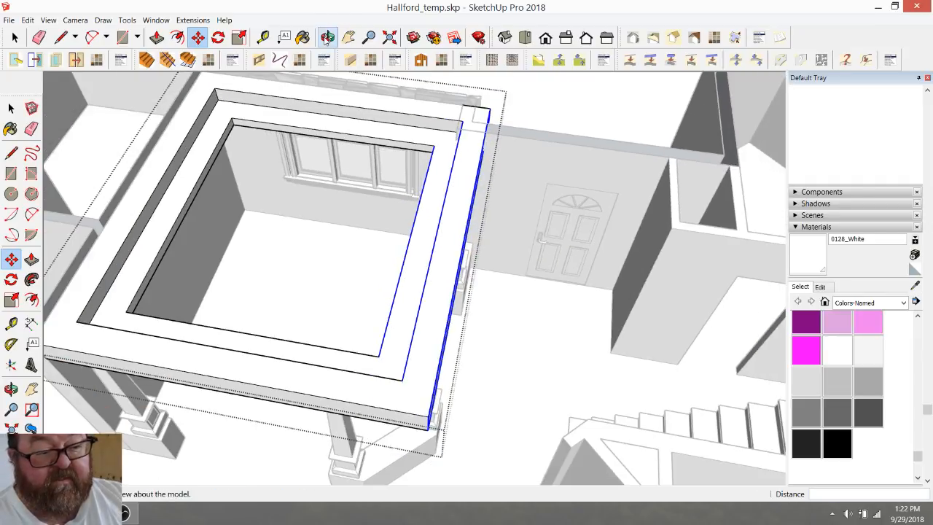
Step: Inspect the moved beam side against the columns and the corner where it meets the front wall
left_click(328, 37)
left_click_drag(495, 290, 254, 179)
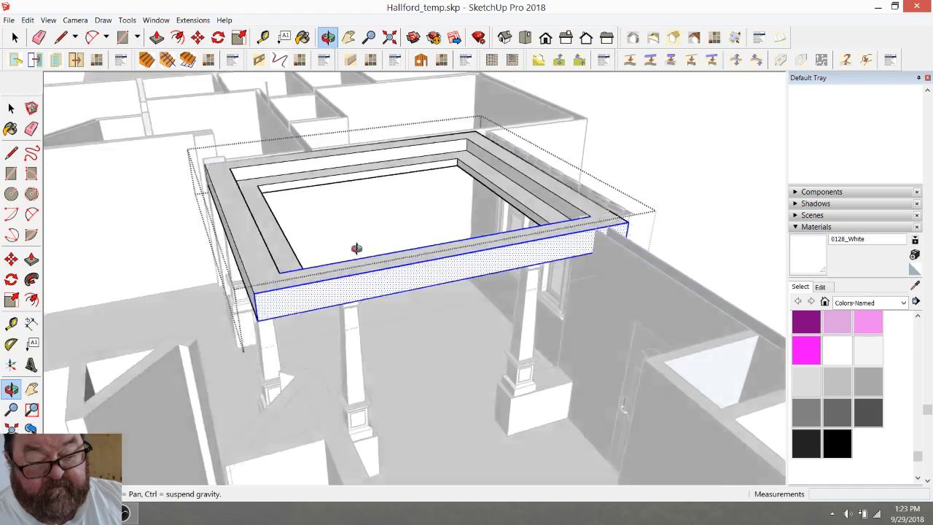
scroll(259, 158, "up", 5)
scroll(259, 158, "down", 5)
left_click_drag(354, 212, 474, 301)
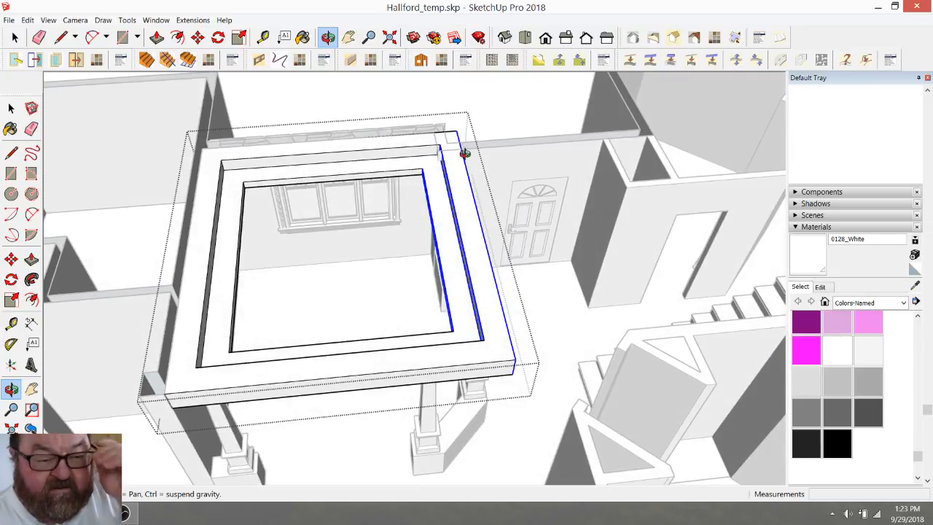
left_click_drag(464, 150, 212, 168)
left_click_drag(515, 217, 478, 292)
scroll(586, 328, "up", 5)
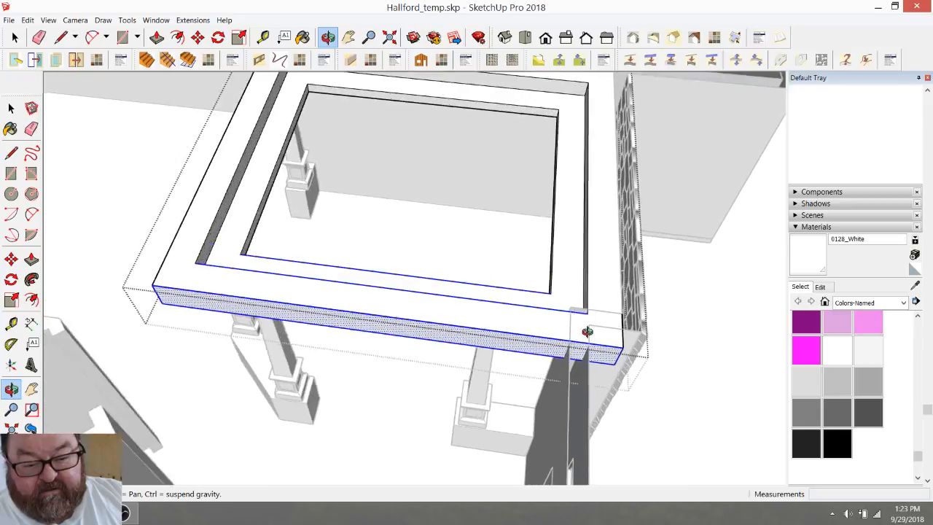
scroll(400, 300, "down", 5)
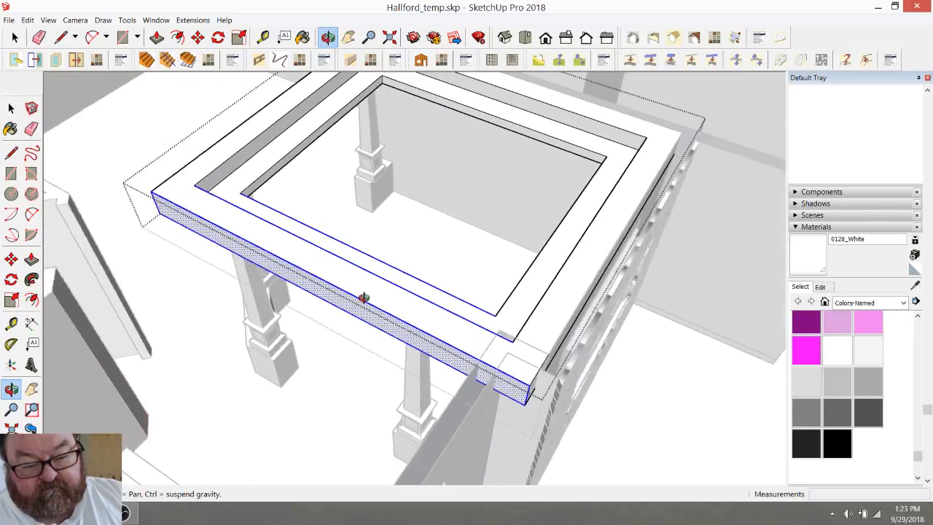
Step: Draw two lines on the beam frame's top face, 1' and 6" long, along the front wall corner from the outer to the inner beam edge
scroll(496, 366, "up", 6)
left_click_drag(496, 366, 539, 386)
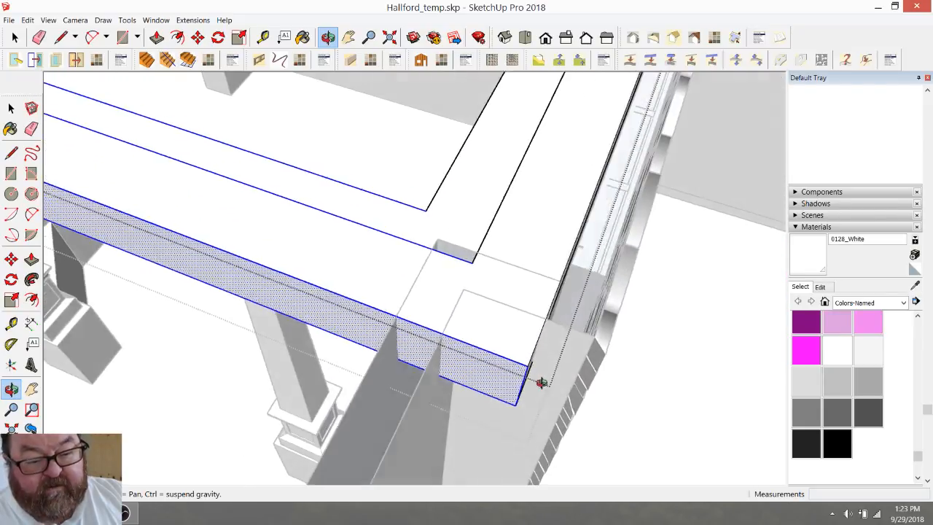
left_click(58, 38)
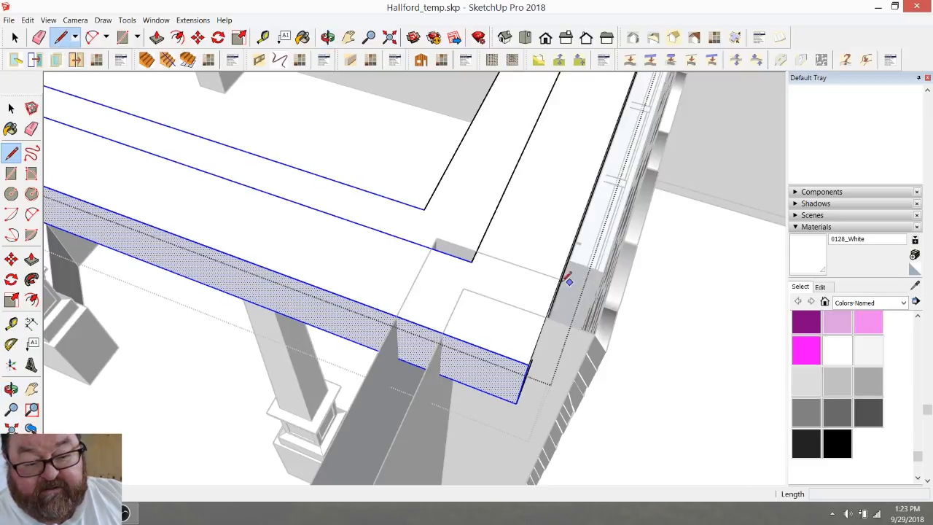
left_click(560, 279)
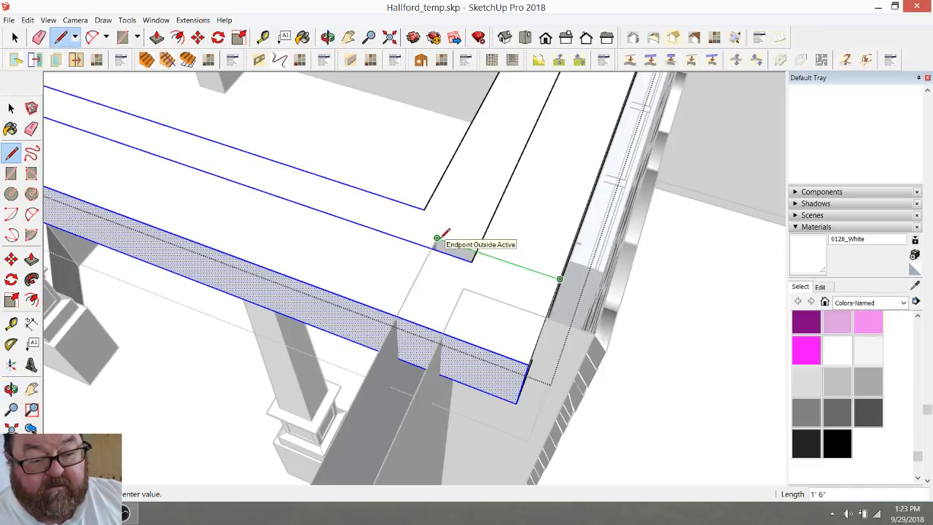
left_click(477, 251)
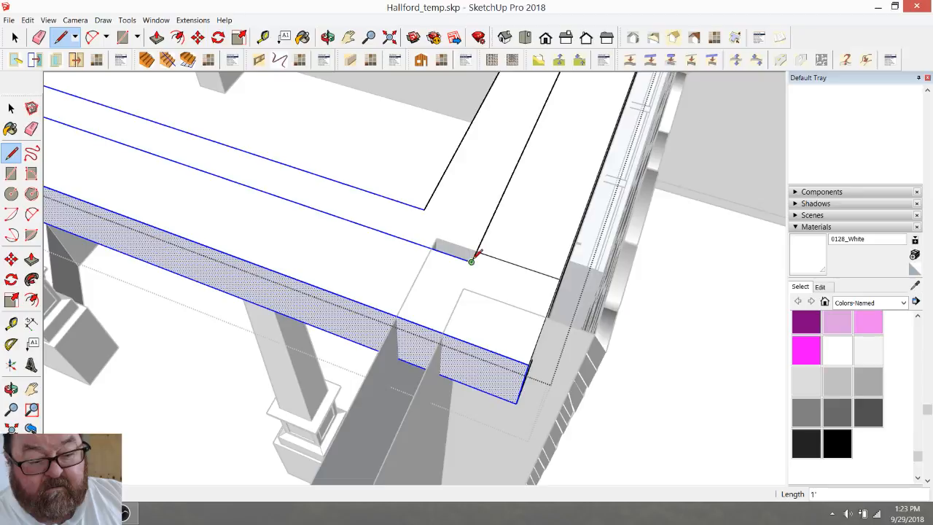
left_click(431, 247)
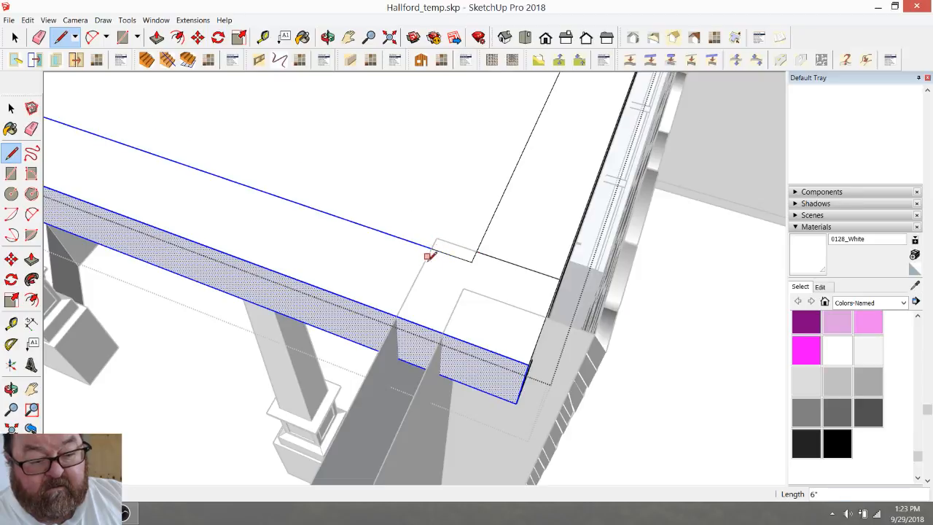
Step: Select and delete the unwanted face covering the opening of the ceiling beam frame
left_click(9, 19)
left_click(304, 115)
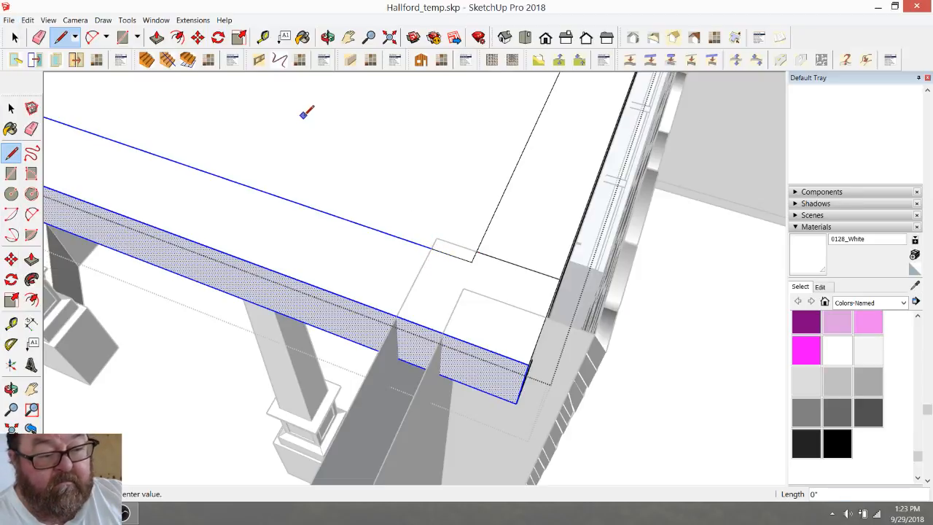
left_click(15, 38)
left_click(323, 147)
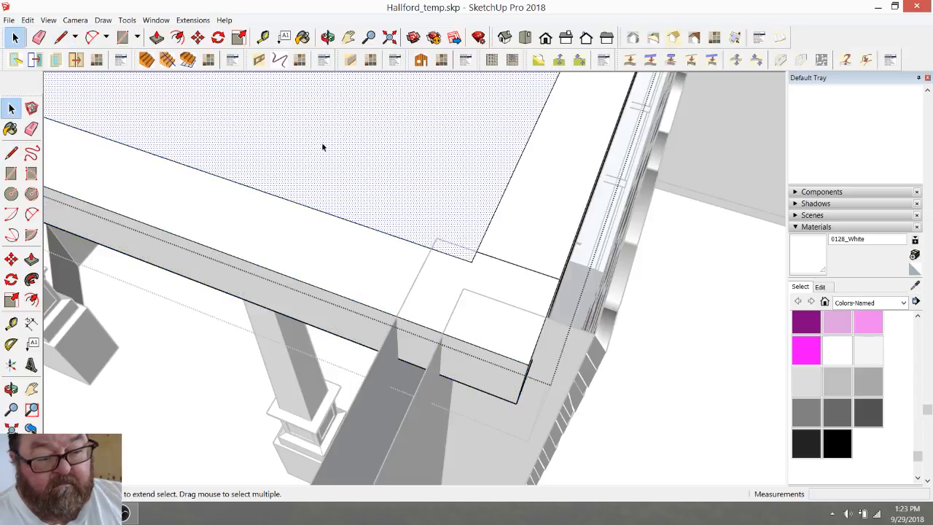
key("Delete")
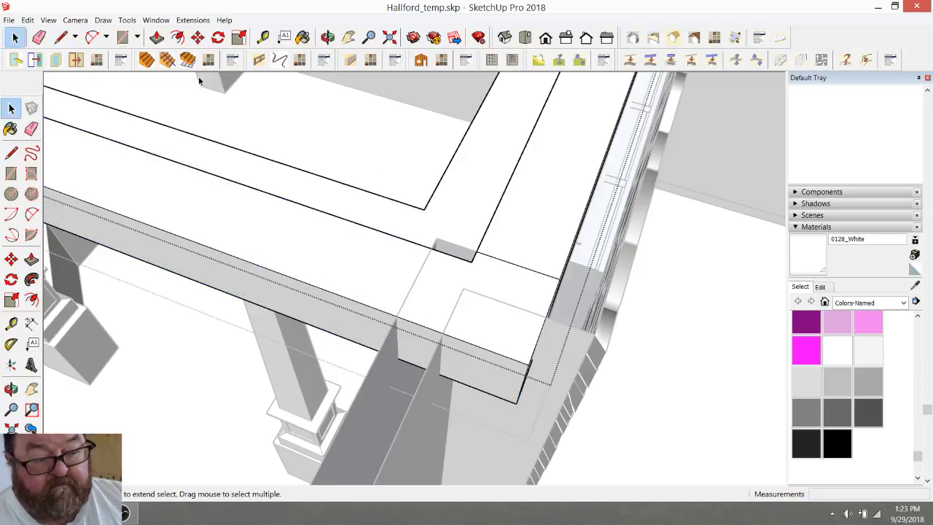
Step: Close the corner outline with a line and Push/Pull it down through the beam to cut out the part overlapping the wall
left_click(61, 38)
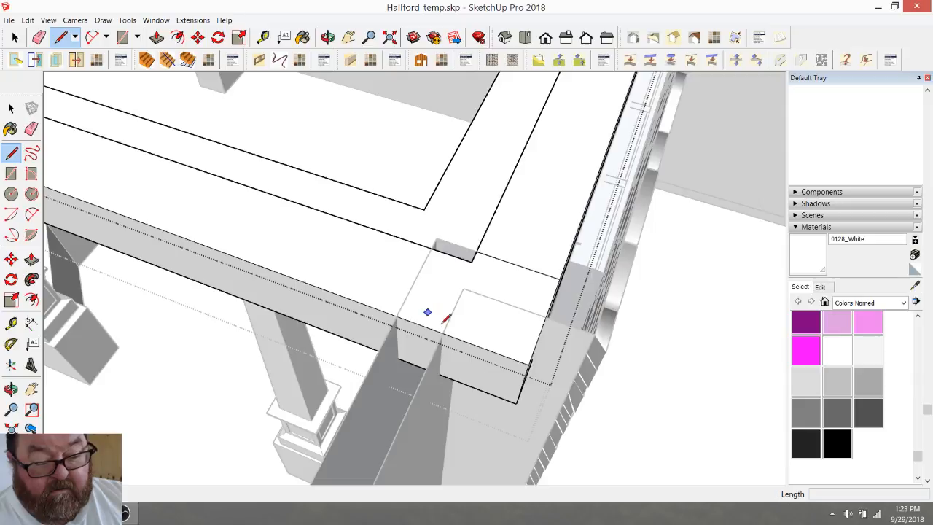
left_click(395, 317)
left_click(432, 248)
left_click(157, 37)
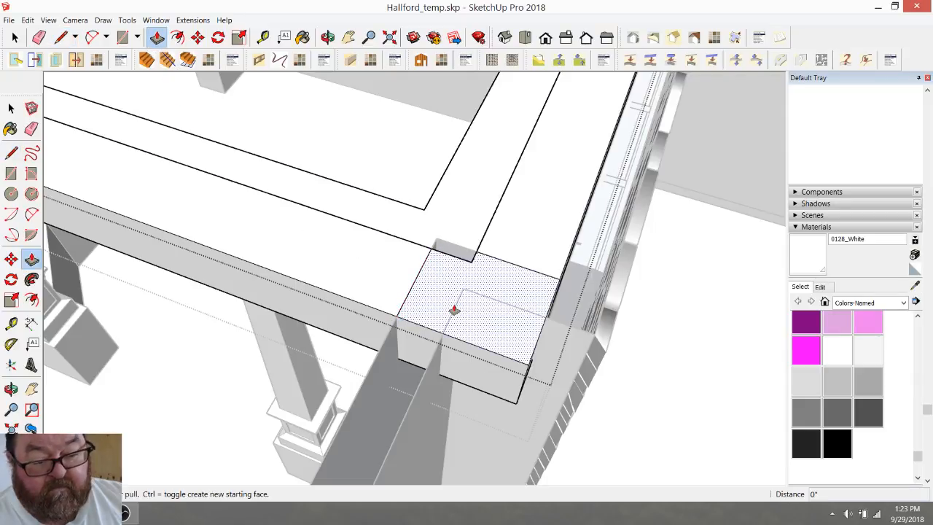
left_click(452, 310)
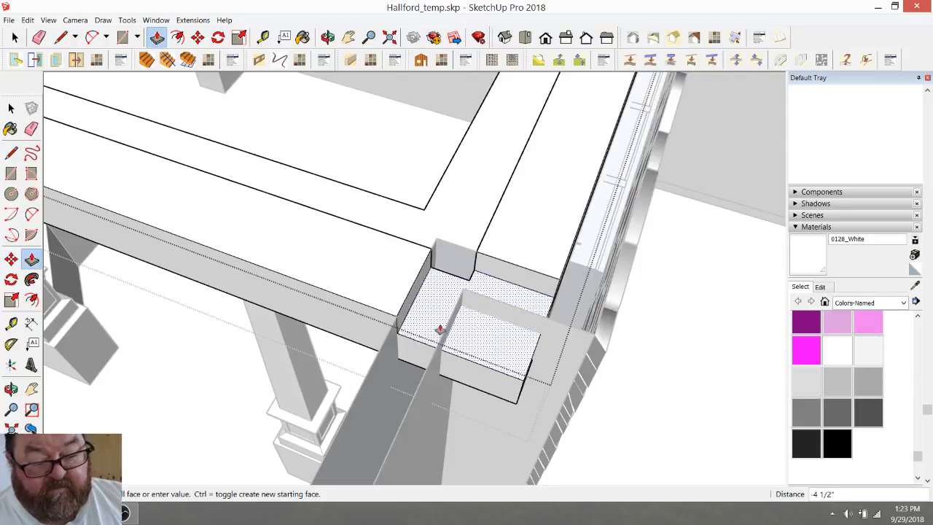
left_click(426, 367)
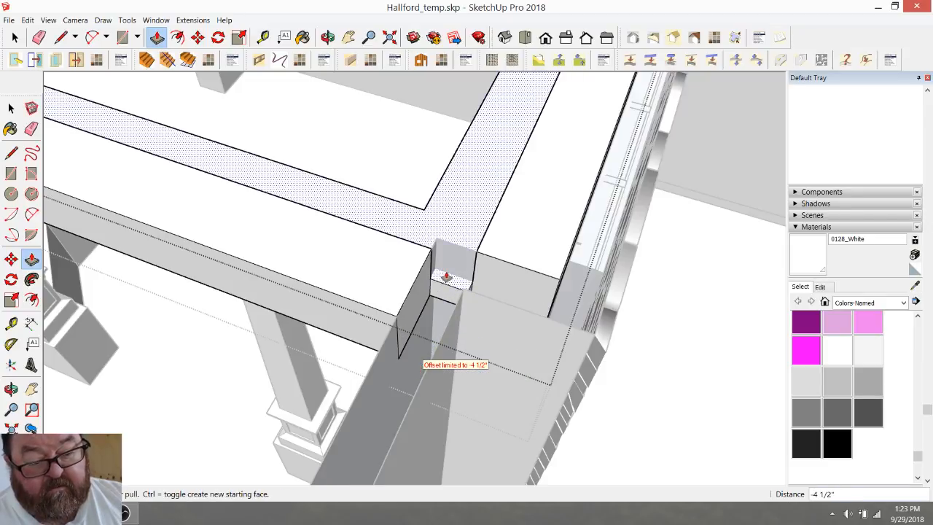
Step: Push/Pull the small leftover face at the notched beam corner inward by 2"
scroll(444, 292, "up", 3)
left_click(448, 292)
left_click(455, 295)
scroll(493, 321, "down", 1)
scroll(511, 332, "down", 2)
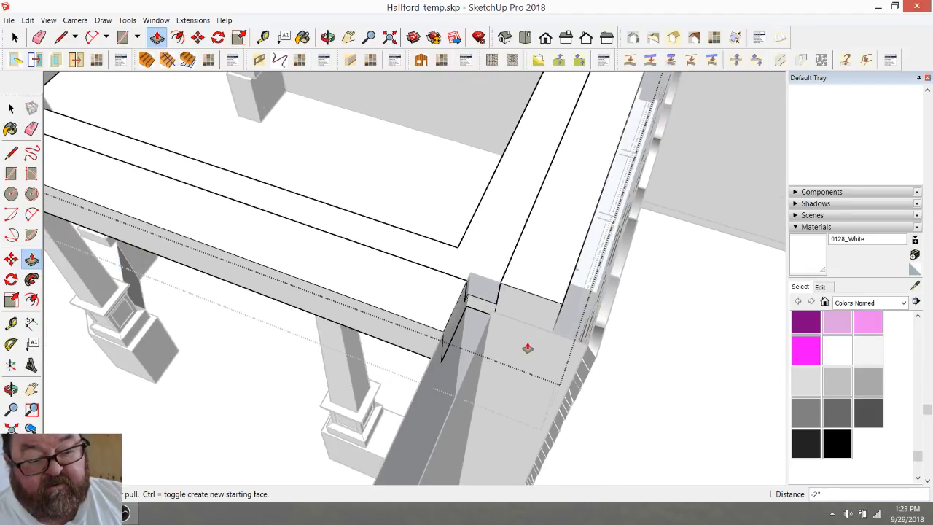
Step: Examine the notched beam frame from several sides against the columns, front wall and front door
left_click(327, 37)
left_click_drag(452, 218, 204, 256)
scroll(473, 246, "down", 3)
scroll(468, 256, "down", 3)
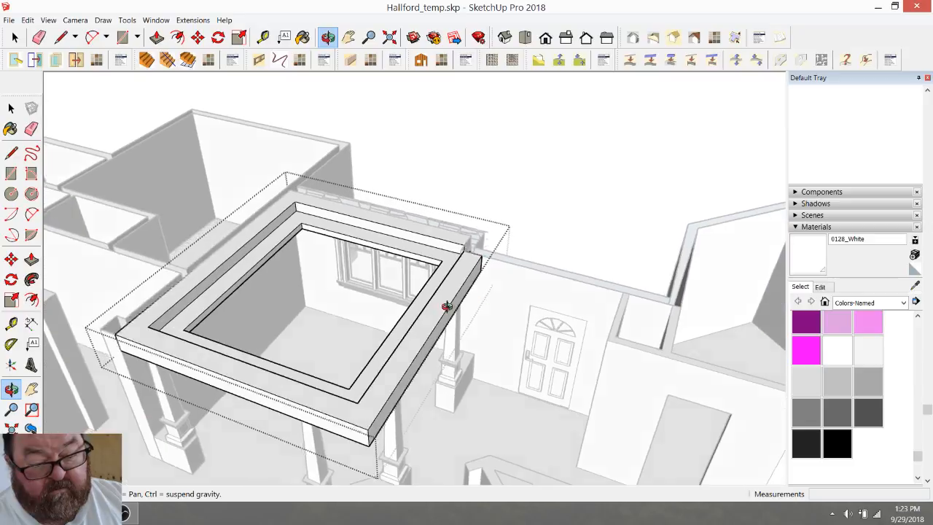
left_click_drag(445, 304, 510, 310)
left_click_drag(460, 324, 507, 325)
scroll(424, 339, "down", 2)
left_click_drag(421, 354, 435, 370)
scroll(534, 410, "up", 3)
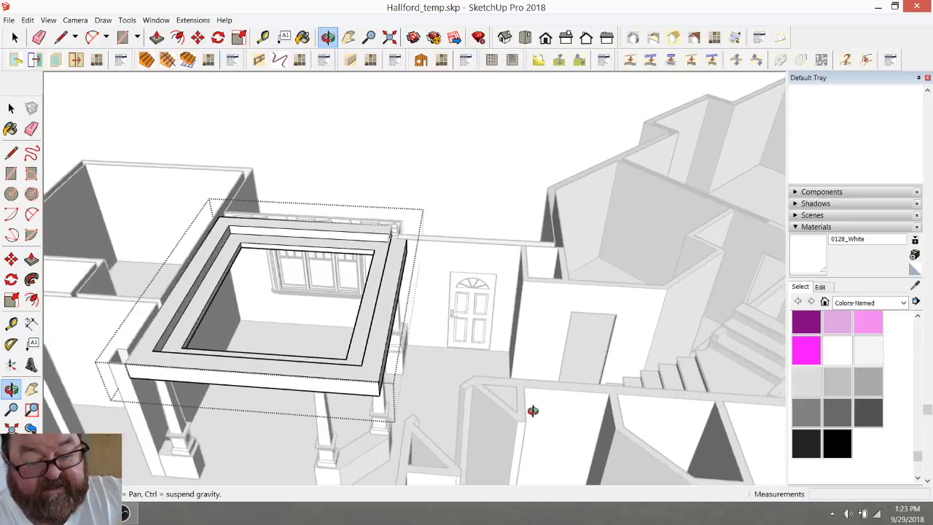
left_click_drag(340, 327, 347, 378)
scroll(394, 285, "up", 4)
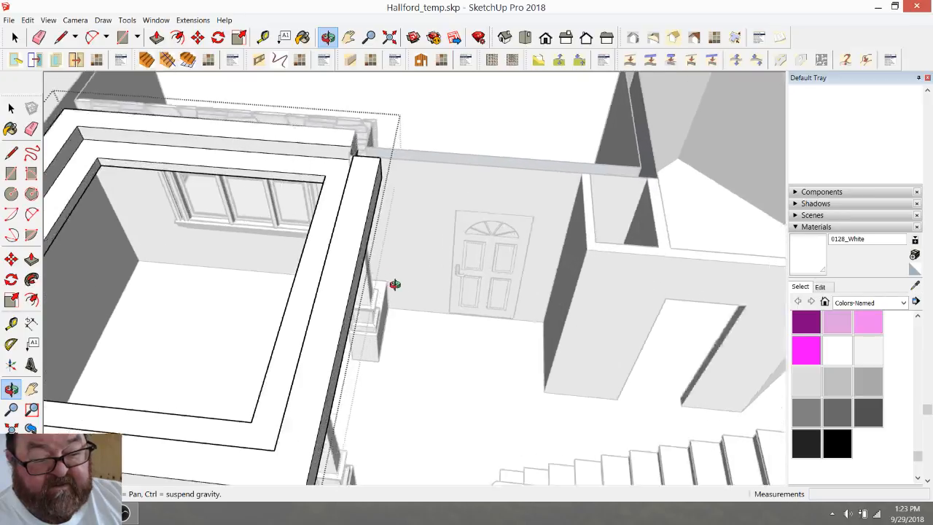
Step: Measure the width of the beam's underside from its inner edge to its outer edge beside the columns
left_click_drag(375, 218, 331, 251)
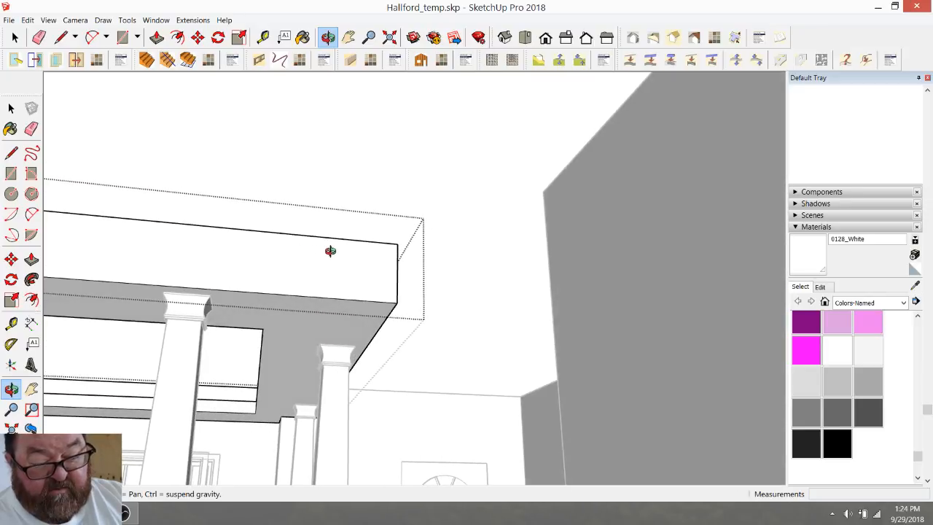
left_click(263, 37)
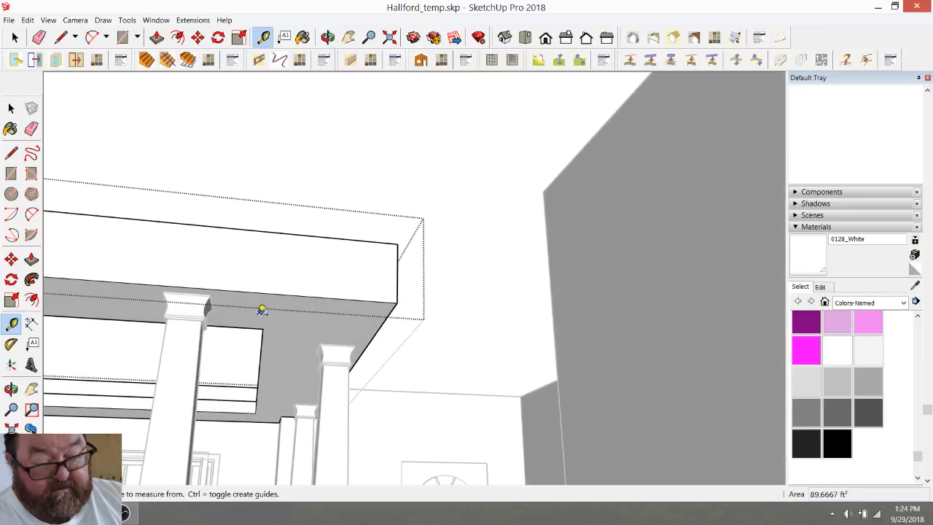
left_click(263, 338)
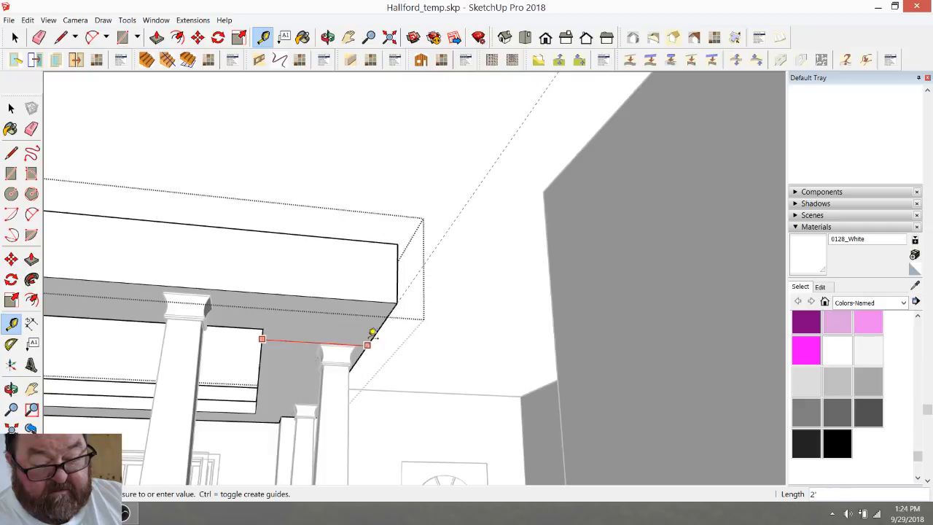
left_click(375, 333)
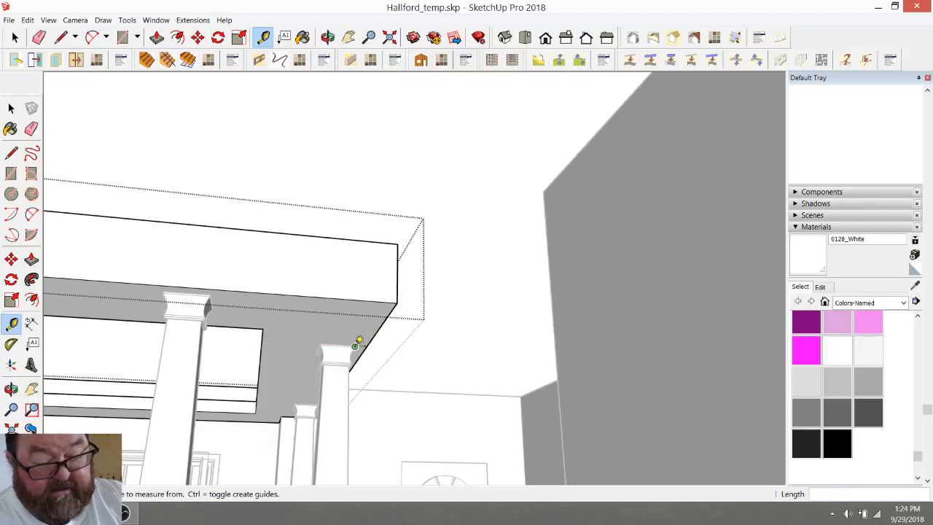
Step: Examine the whole ceiling beam frame from above, comparing its sides with the surrounding walls and columns
left_click(328, 37)
left_click_drag(339, 289, 257, 408)
scroll(293, 342, "down", 4)
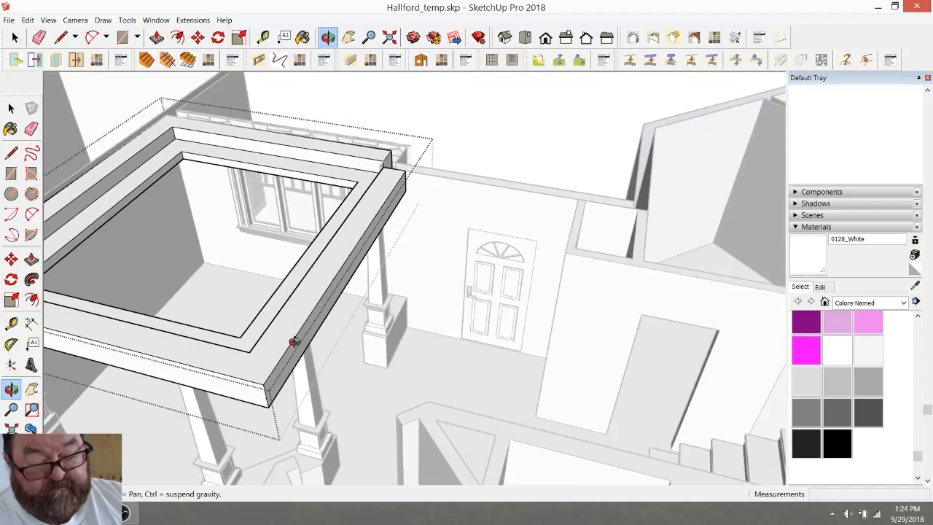
left_click_drag(294, 342, 240, 317)
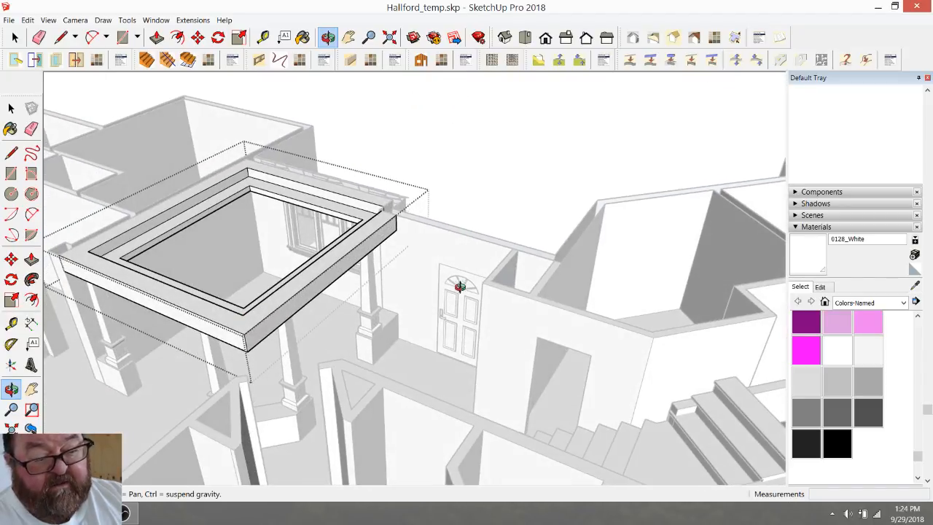
left_click_drag(459, 286, 583, 314)
left_click_drag(434, 298, 553, 319)
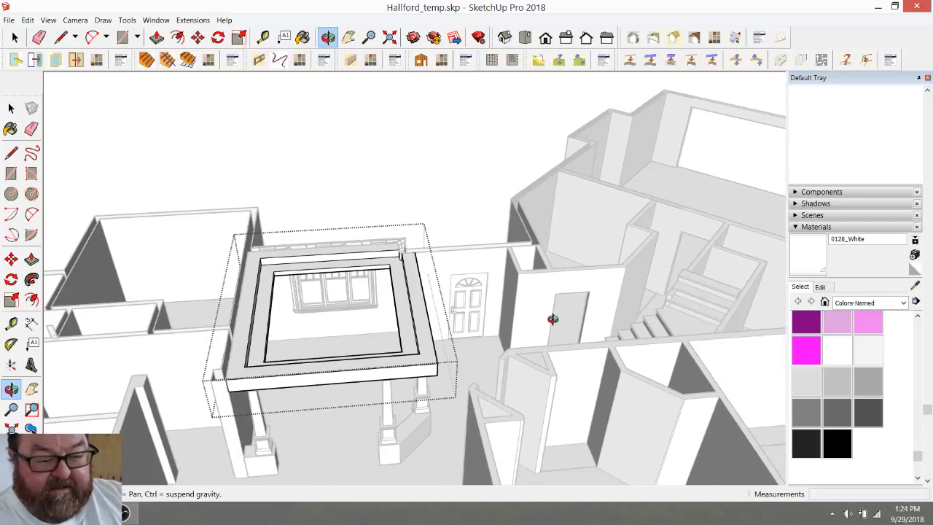
scroll(406, 327, "up", 2)
scroll(371, 360, "up", 2)
scroll(313, 292, "up", 2)
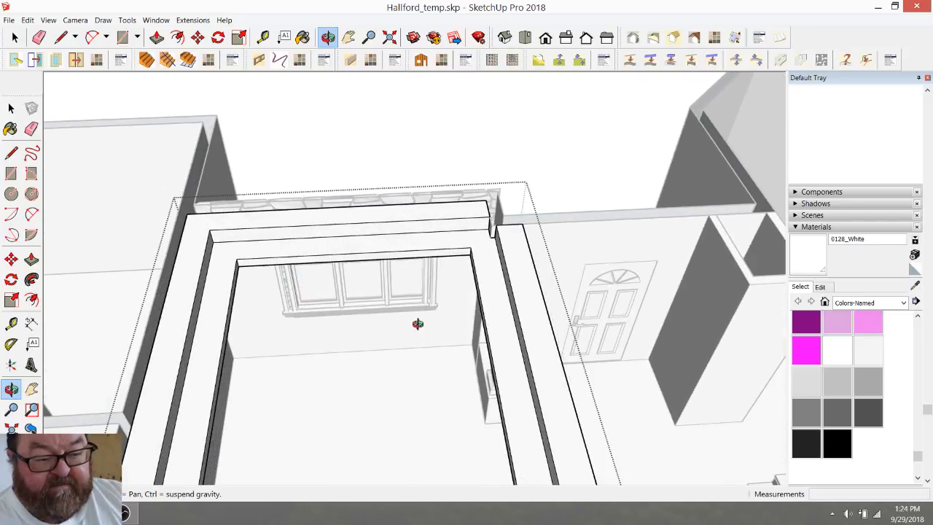
Step: Measure the vertical distance from the beam above the window down to the floor and finish editing the beam frame
scroll(416, 327, "up", 2)
left_click(263, 37)
left_click(293, 213)
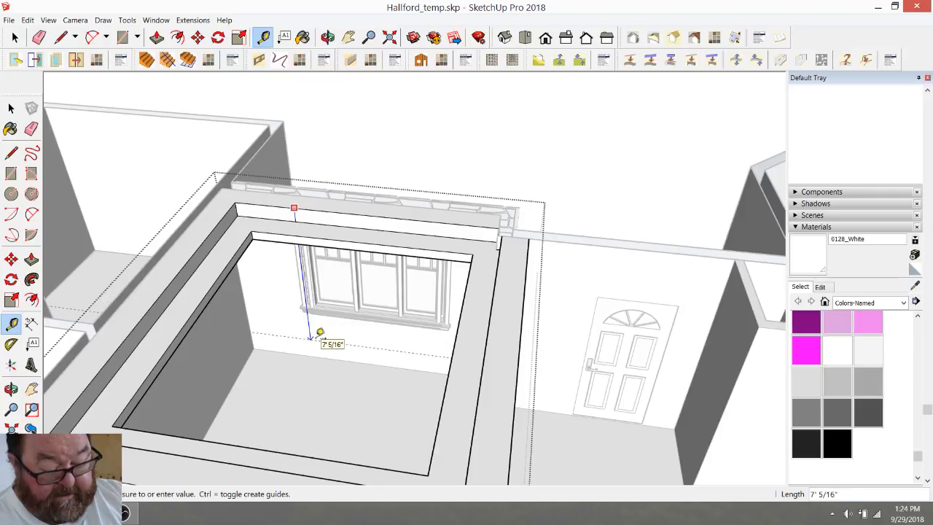
left_click(315, 370)
scroll(325, 350, "down", 5)
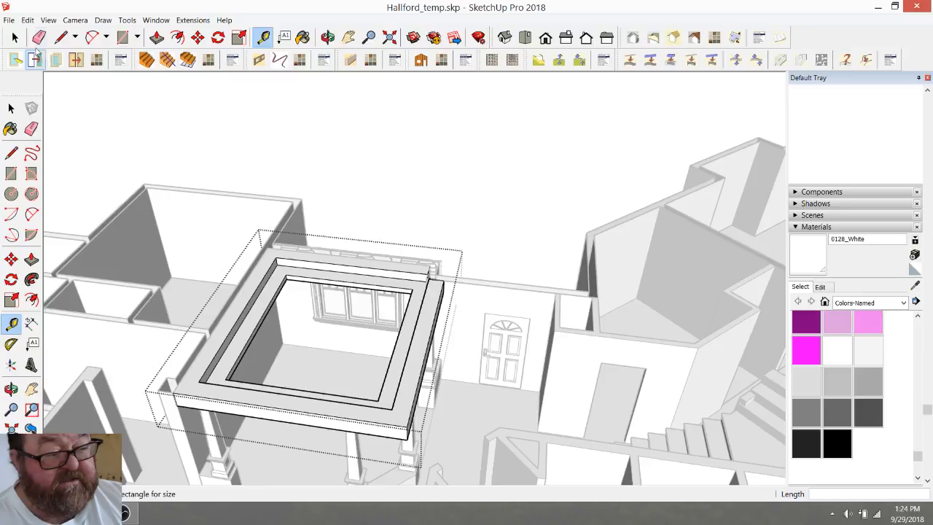
left_click(15, 38)
left_click(176, 107)
Step: Hide the Trey Ceilings layer and examine the columns, low walls and front wall without the beam frame
scroll(382, 232, "down", 3)
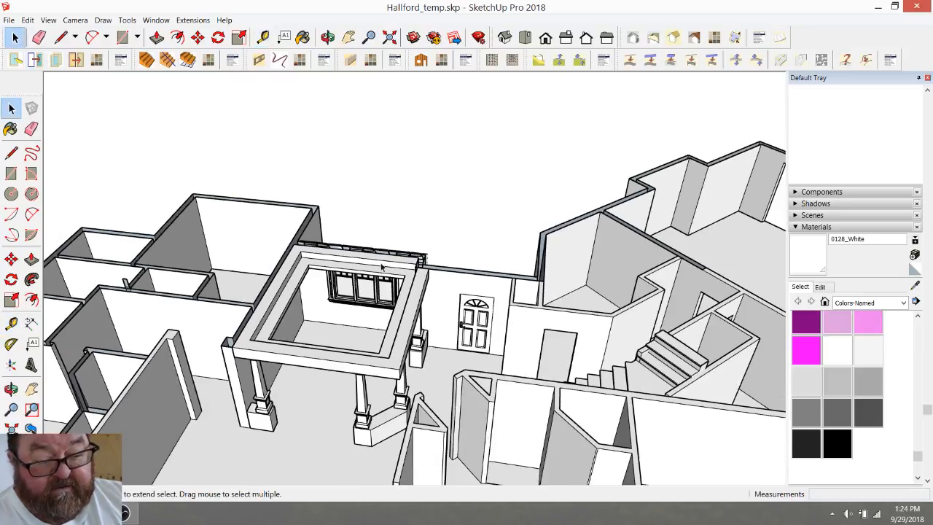
scroll(824, 168, "up", 5)
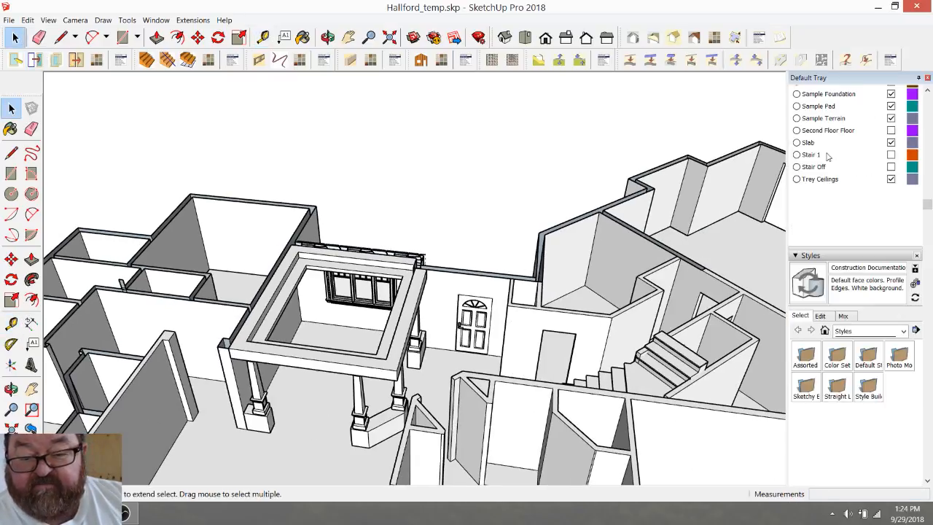
left_click(891, 179)
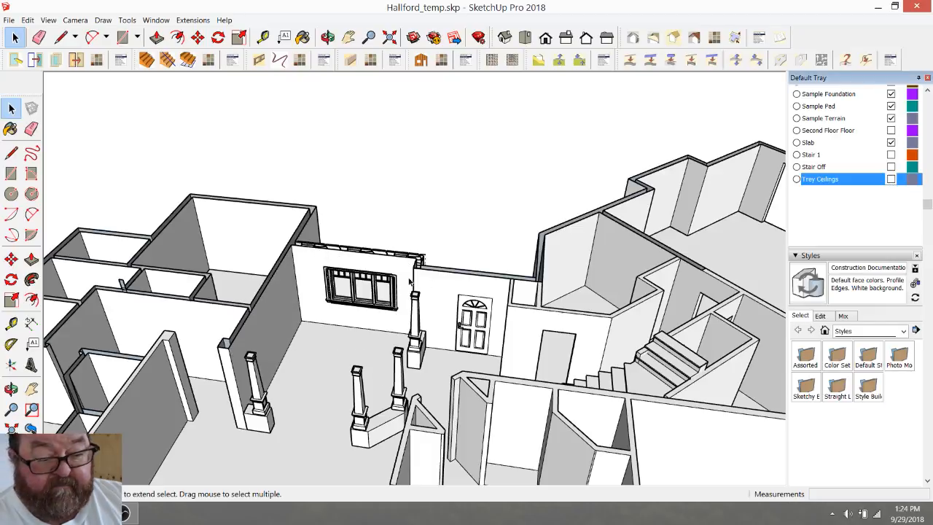
left_click(328, 38)
left_click_drag(336, 227, 242, 326)
left_click_drag(400, 269, 449, 165)
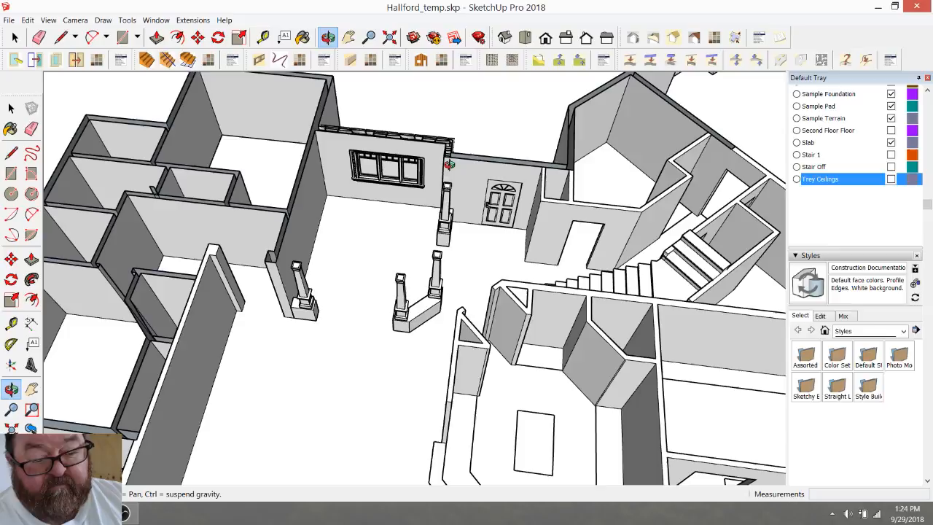
scroll(554, 194, "up", 4)
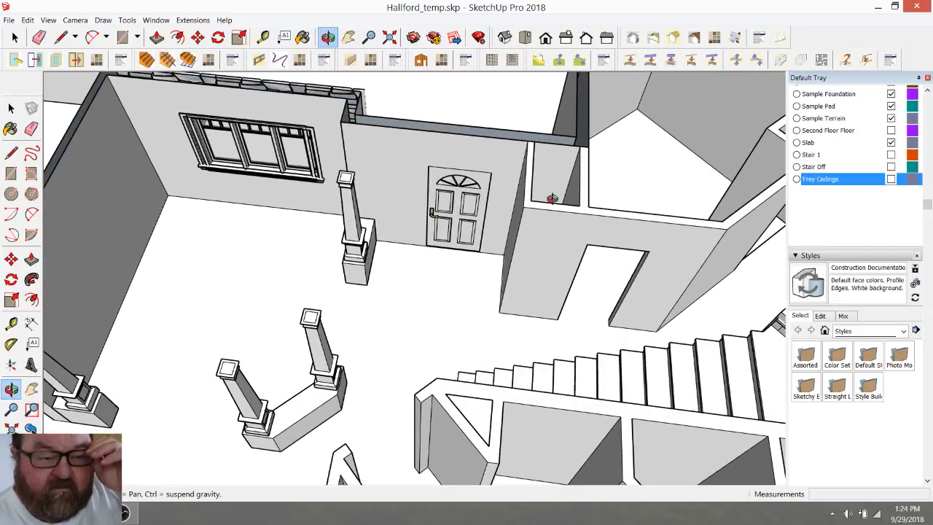
scroll(561, 207, "down", 2)
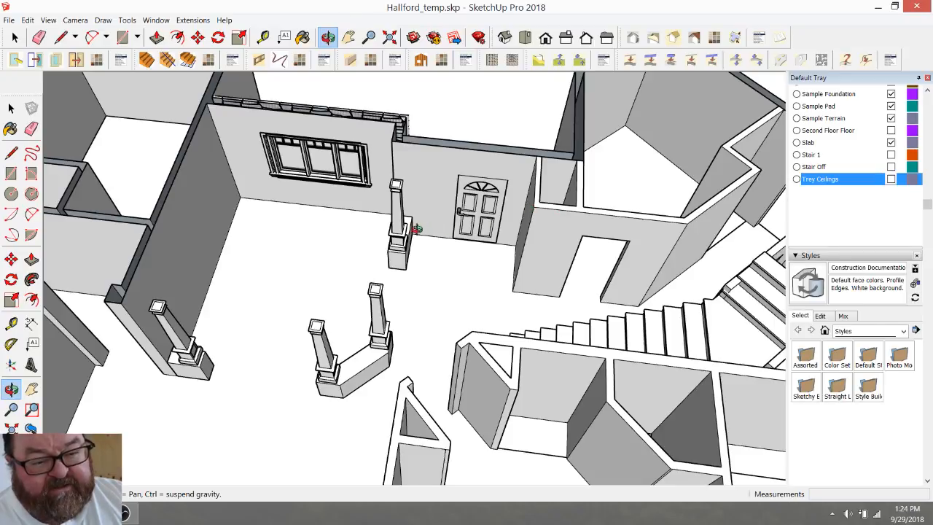
Step: Show the Trey Ceilings layer again and select the ceiling beam frame
left_click(891, 180)
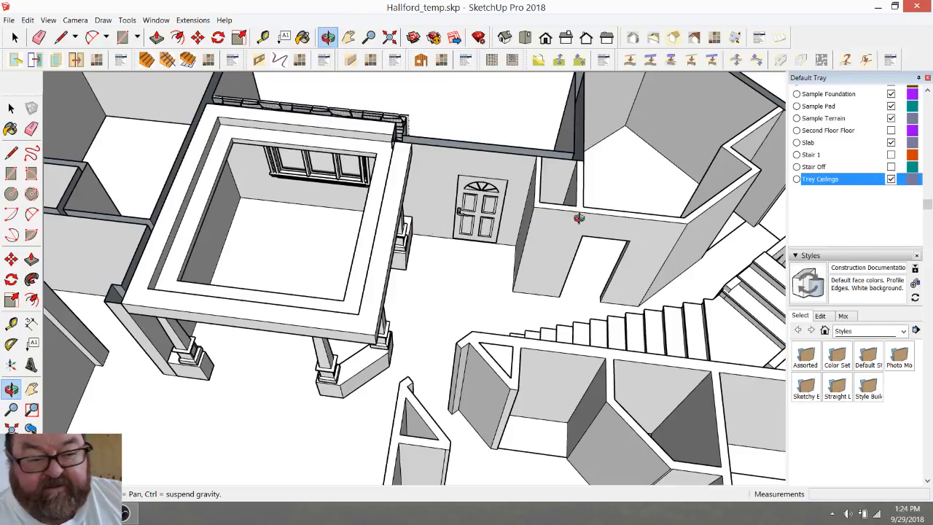
middle_click_drag(411, 243, 425, 167)
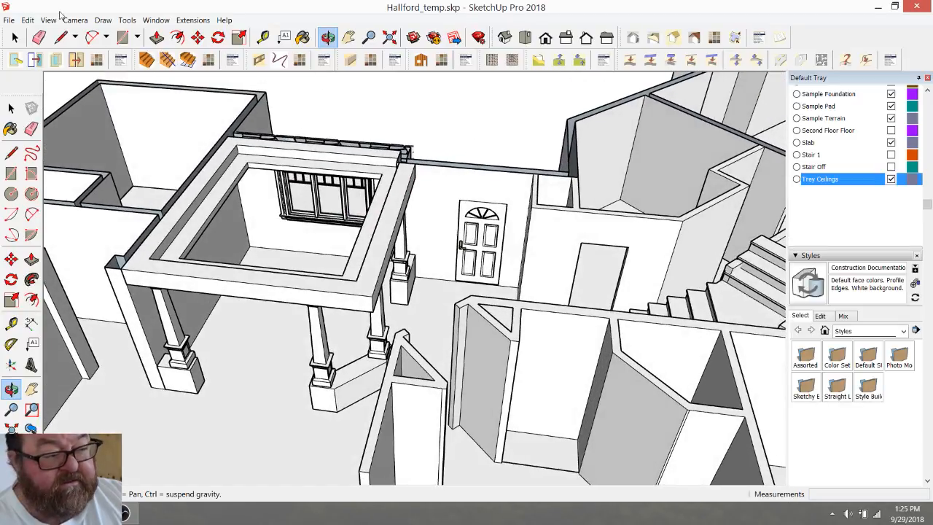
left_click(15, 37)
left_click(176, 281)
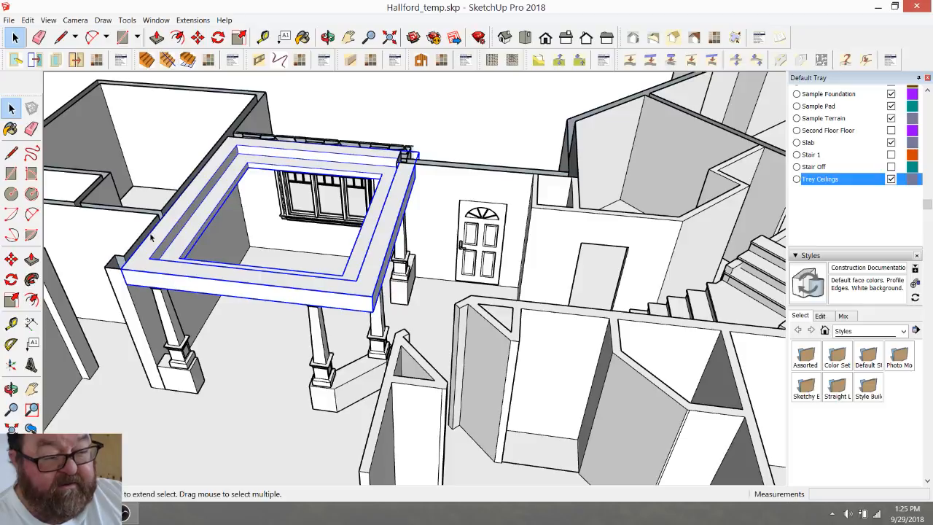
left_click(197, 38)
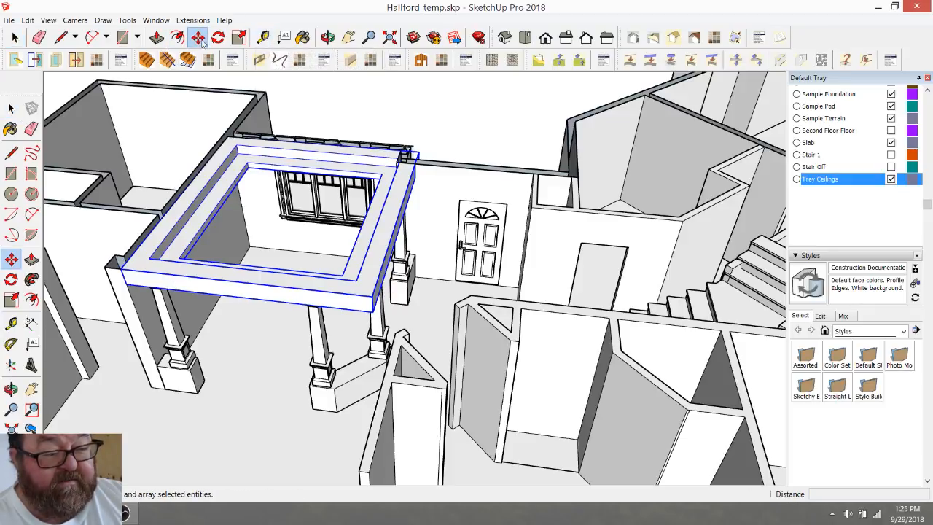
left_click(145, 334)
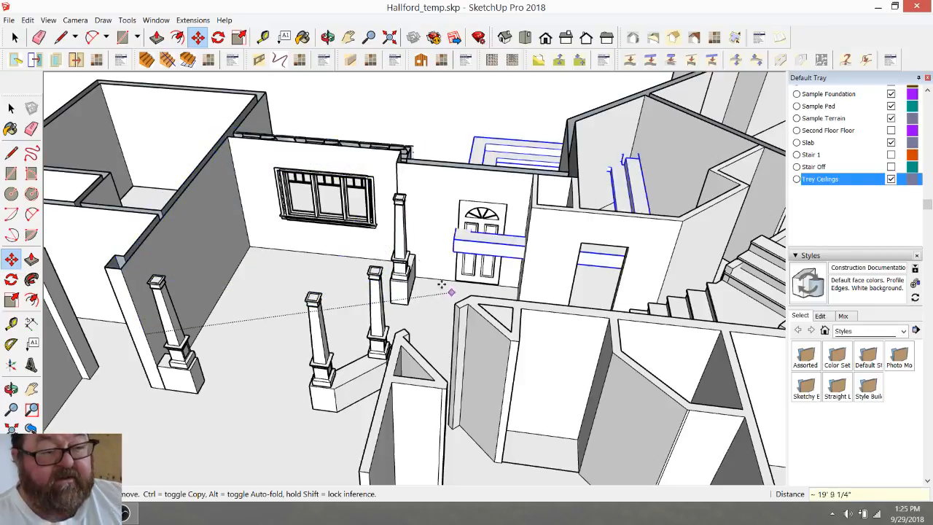
key("ctrl+z")
key("ctrl+z")
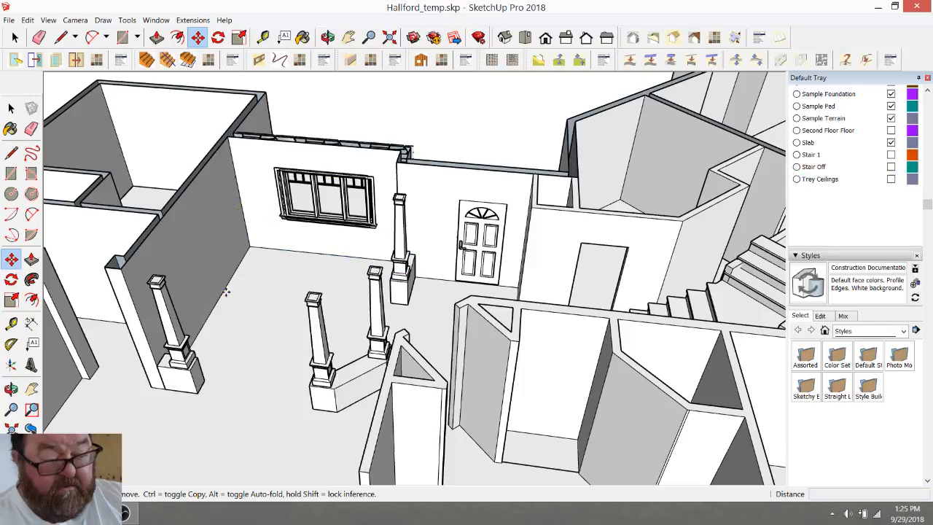
key("ctrl+y")
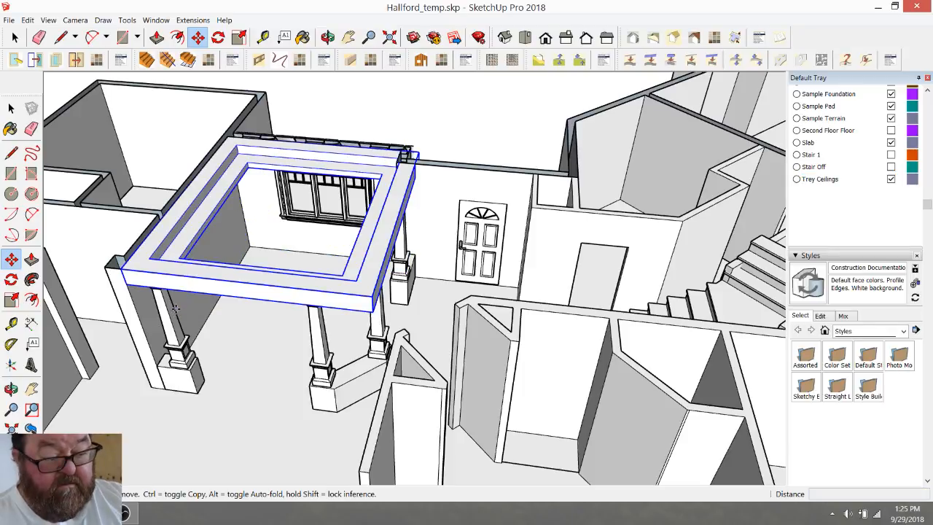
Step: Raise the ceiling beam frame 12 inches vertically above the columns
left_click(144, 332)
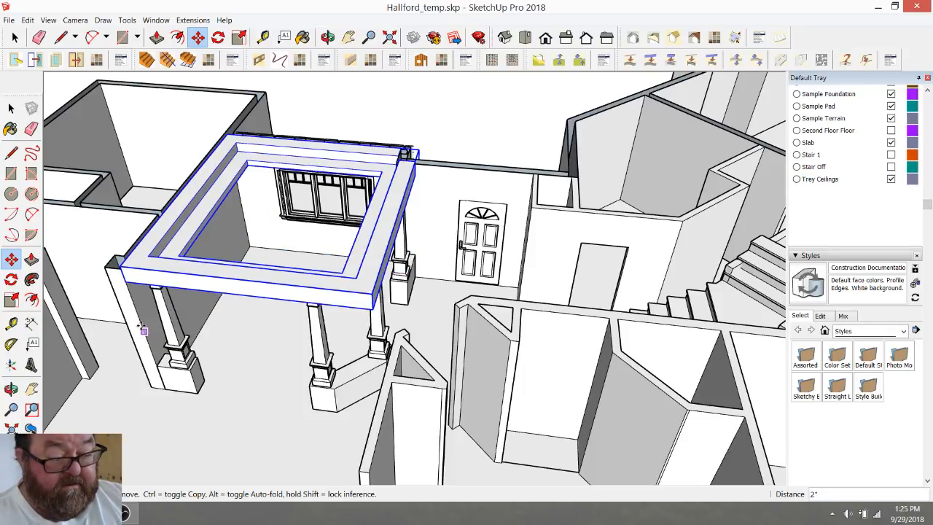
type("12")
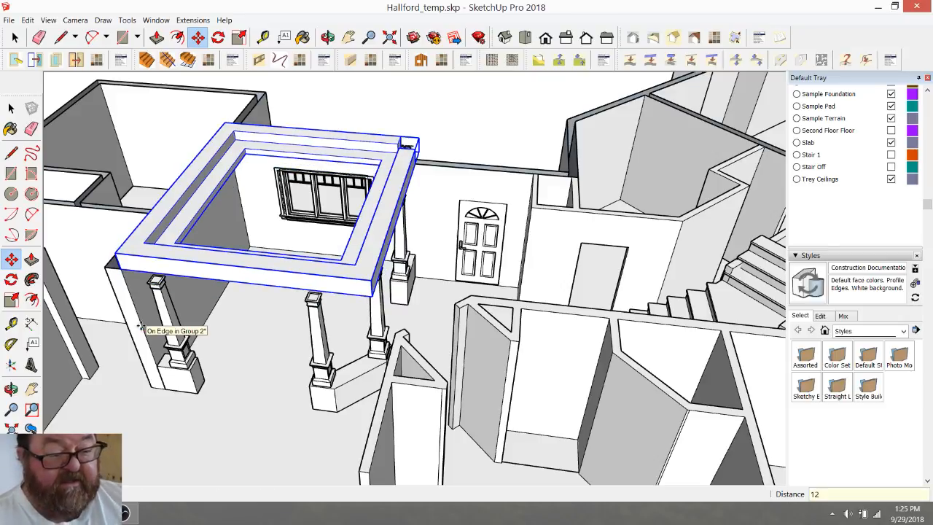
key("Return")
Step: Open the column component standing on the angled low wall for editing and select its whole capital
left_click(328, 37)
left_click_drag(354, 244, 341, 364)
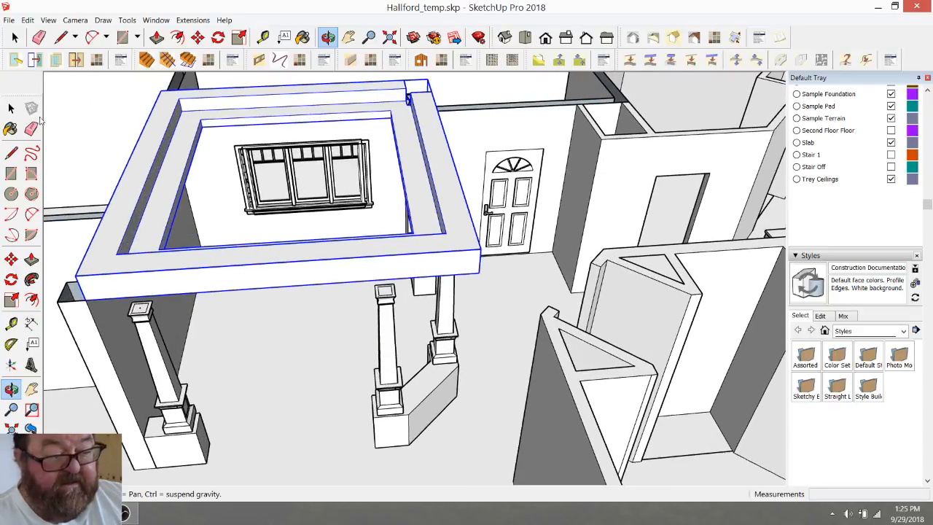
key("space")
double_click(378, 311)
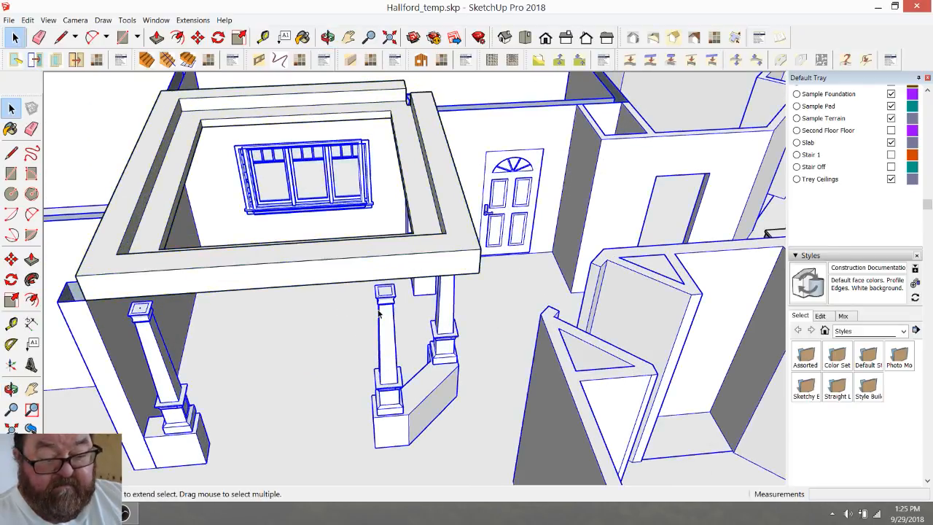
left_click(379, 311)
left_click(425, 319)
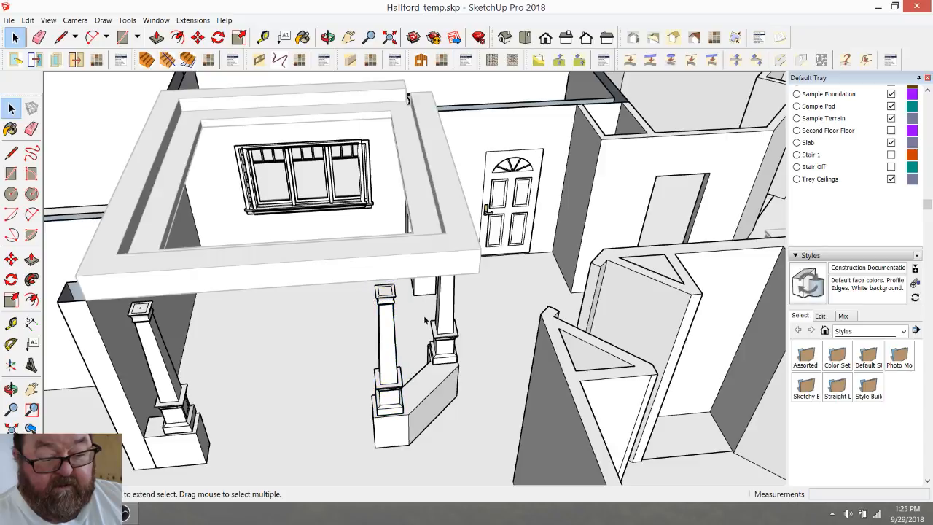
double_click(379, 295)
left_click_drag(403, 302, 416, 314)
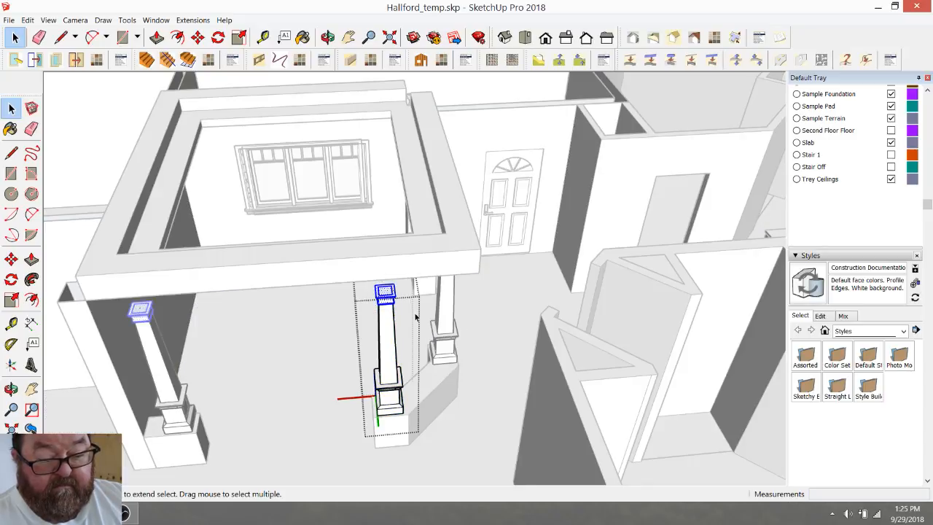
left_click(197, 37)
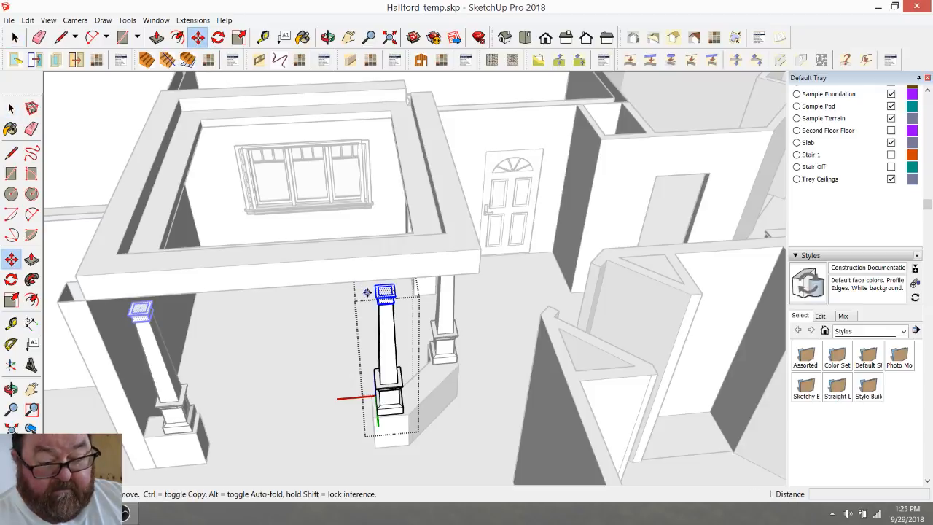
scroll(386, 311, "up", 5)
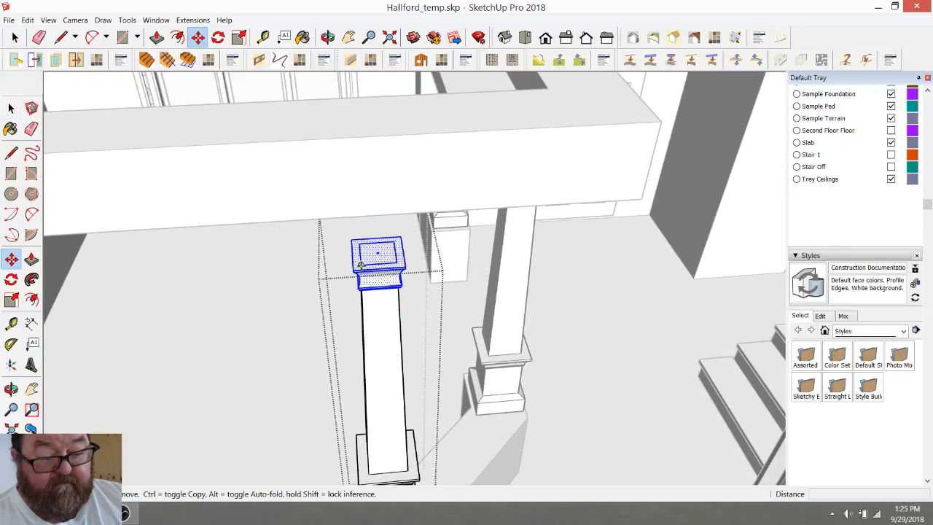
left_click(359, 265)
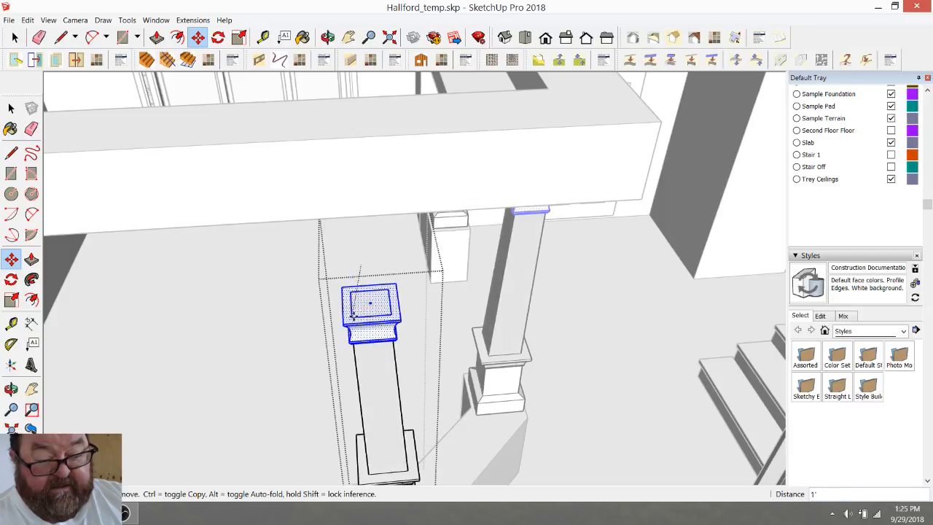
left_click(365, 294)
scroll(478, 299, "down", 3)
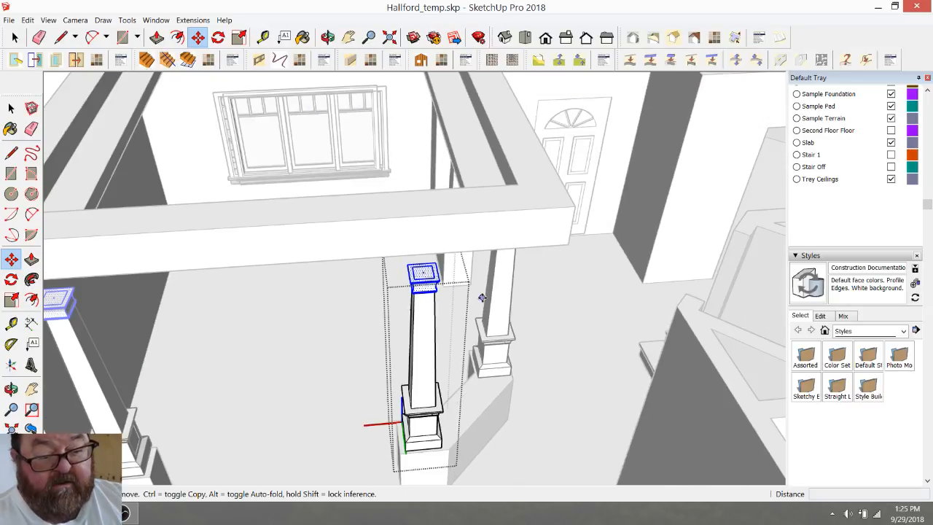
Step: Move the selected column capital up 12 inches along the blue axis to lengthen the columns, and finish editing the column
left_click(328, 38)
left_click_drag(444, 191, 458, 137)
left_click(197, 37)
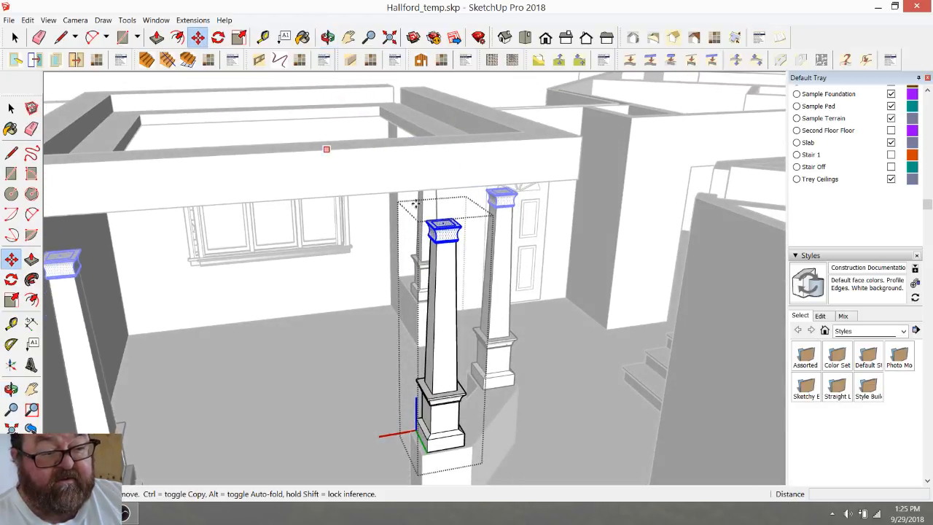
left_click(434, 229)
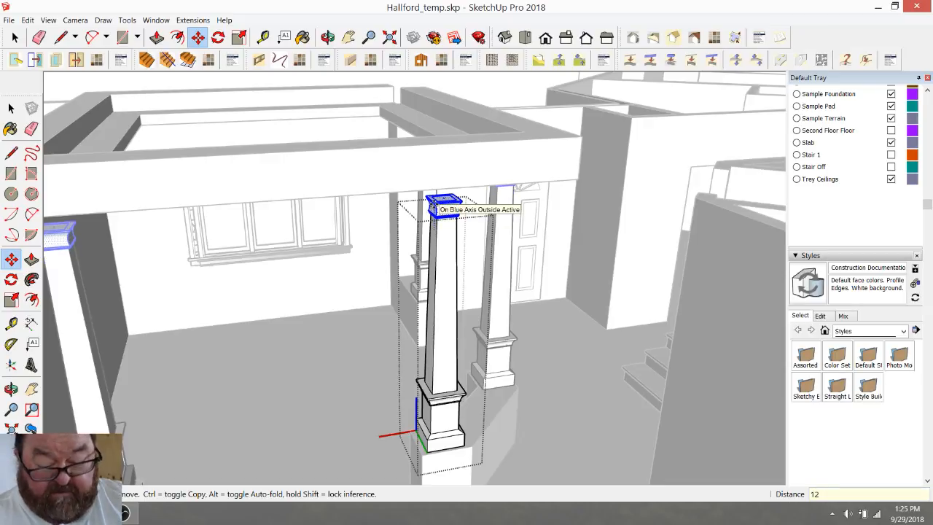
type("12")
key("Return")
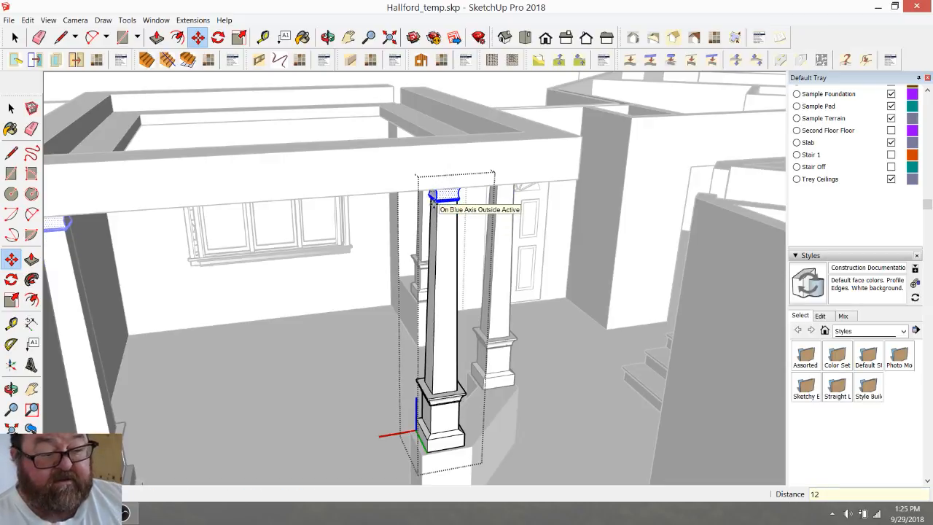
left_click(14, 37)
left_click(379, 221)
Step: Examine the raised beam frame on its lengthened columns from several sides and within the whole floor plan
scroll(464, 250, "down", 5)
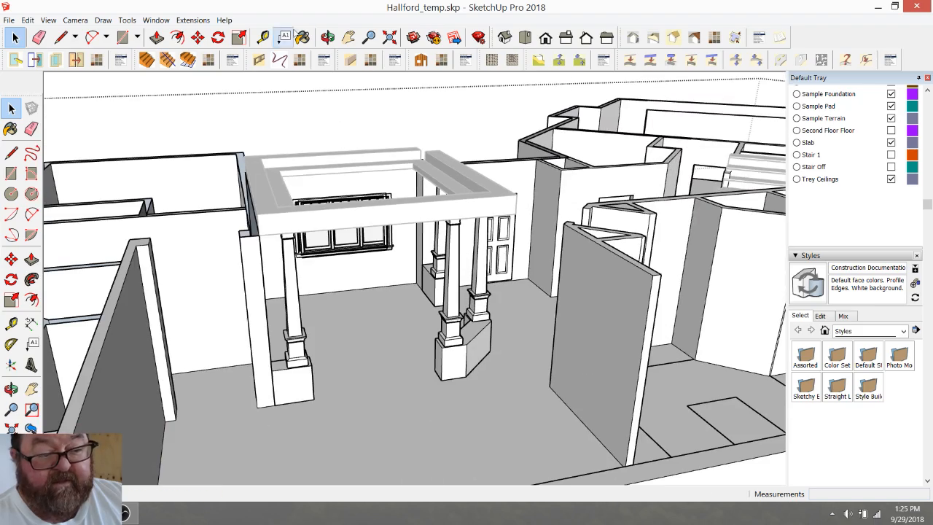
left_click(328, 37)
left_click_drag(436, 206, 309, 202)
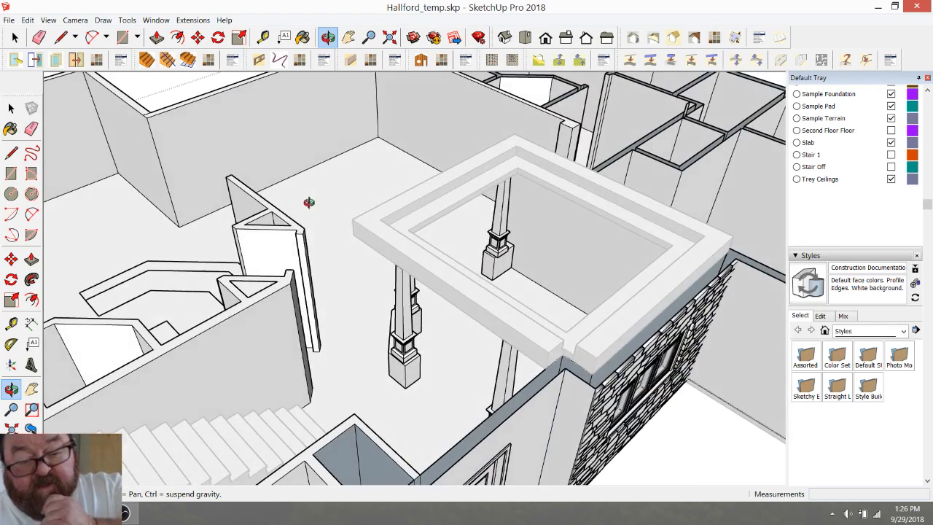
left_click_drag(382, 239, 208, 107)
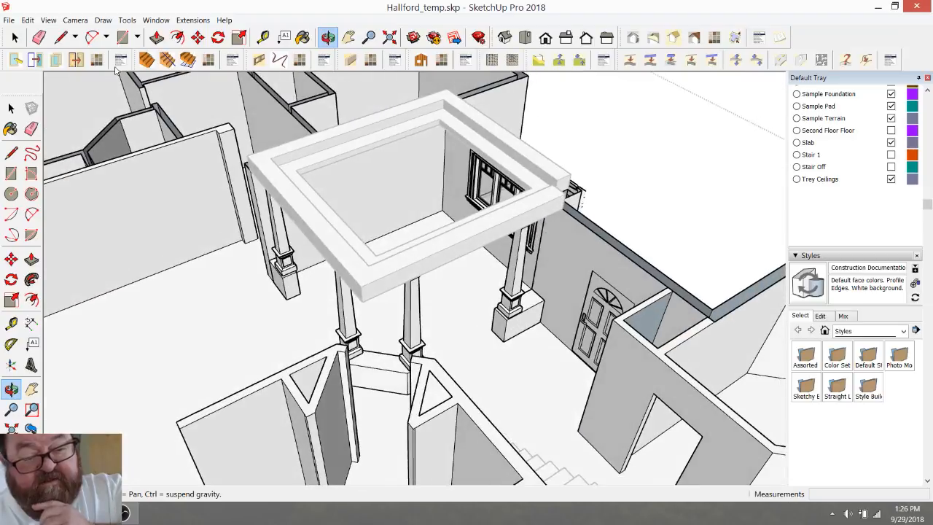
left_click(15, 37)
scroll(555, 123, "down", 5)
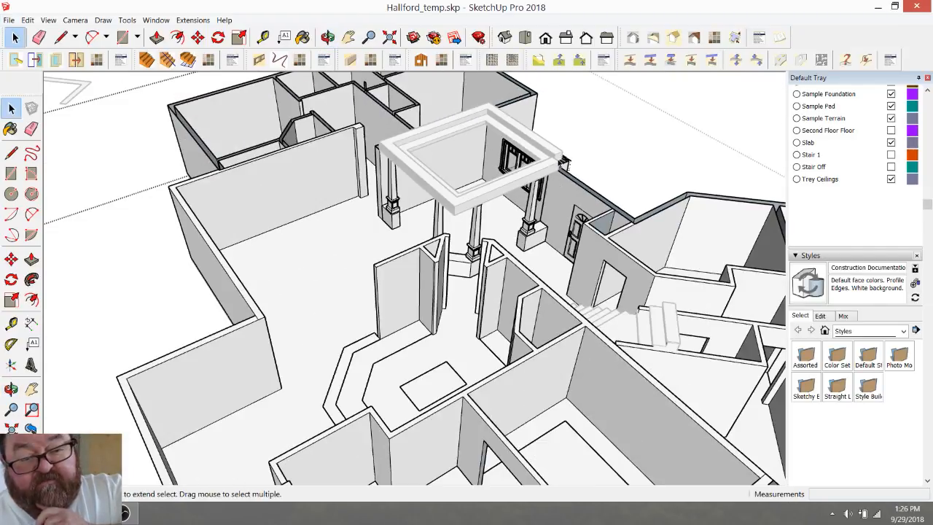
scroll(576, 156, "down", 3)
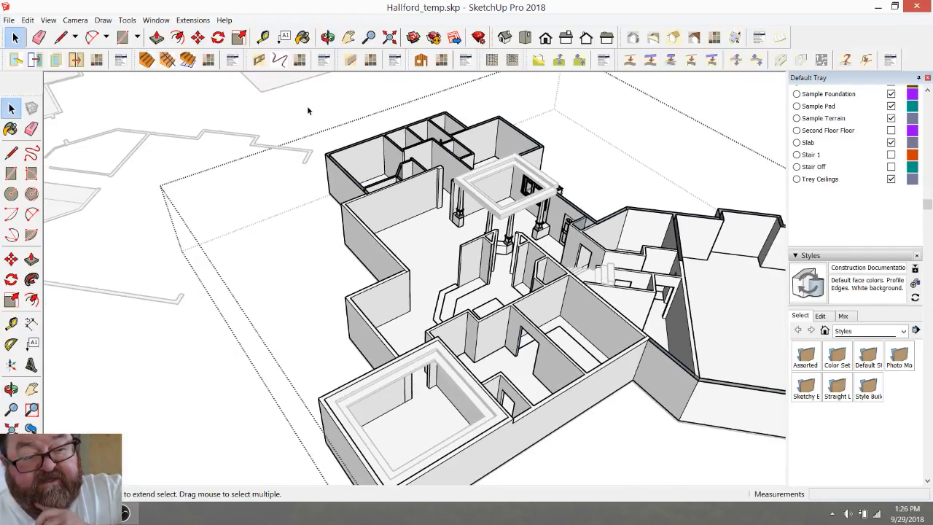
scroll(486, 175, "up", 6)
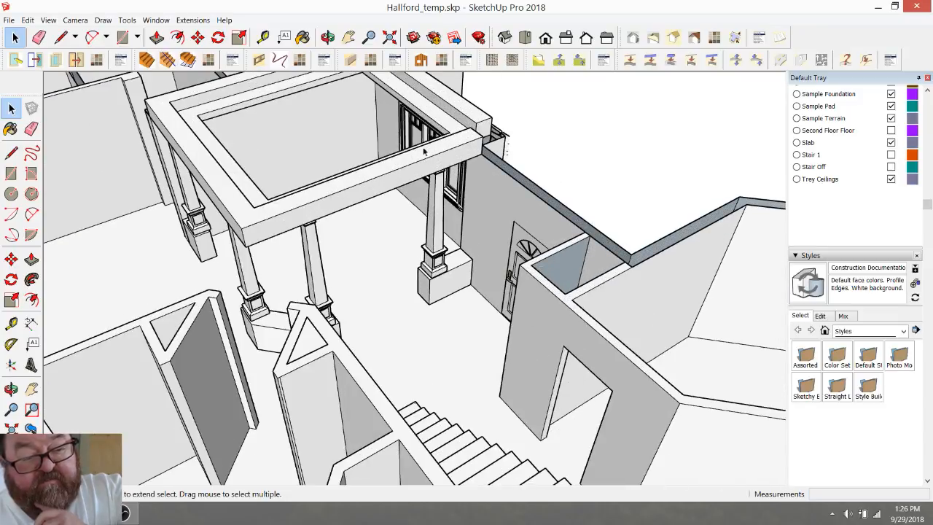
Step: Examine the entry area between the beam frame, front door, stairs and angled walls
left_click(302, 37)
left_click(327, 38)
scroll(841, 181, "up", 6)
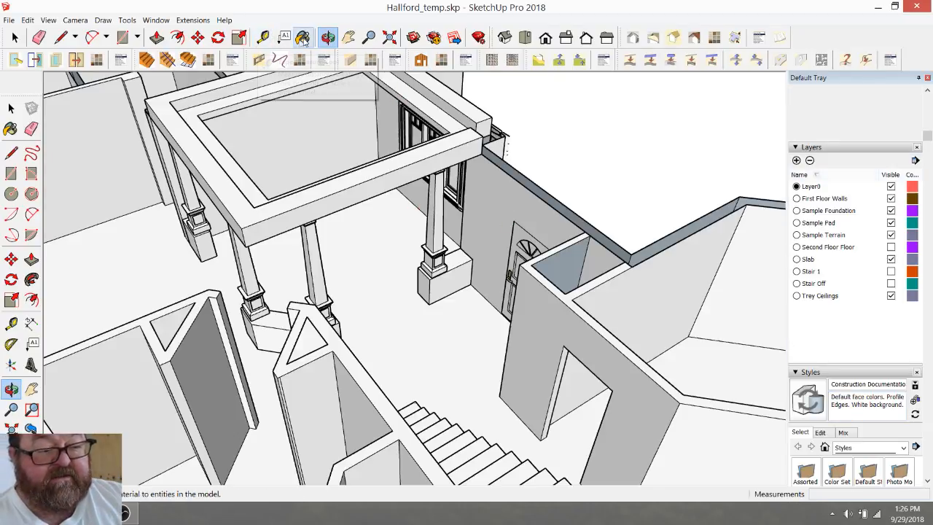
left_click(328, 38)
left_click_drag(368, 248, 446, 206)
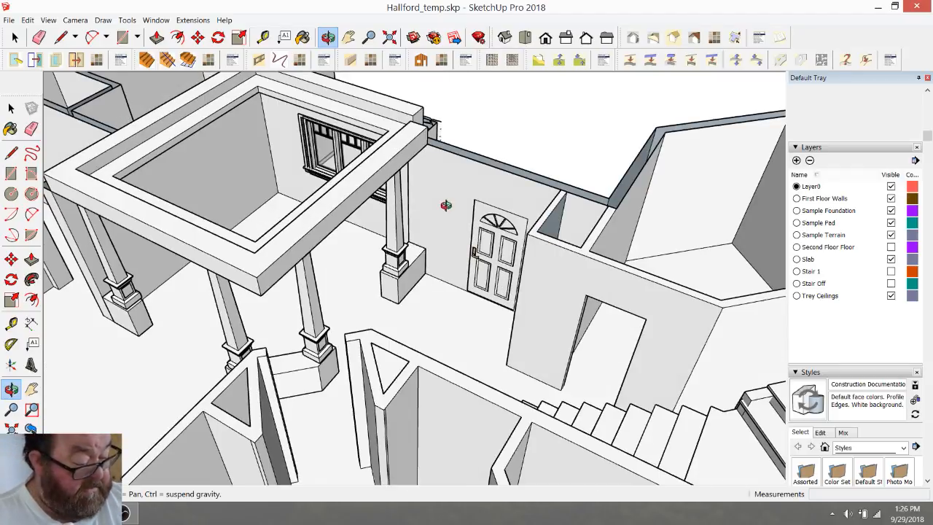
left_click_drag(447, 205, 507, 268)
left_click_drag(506, 223, 417, 229)
scroll(379, 201, "down", 2)
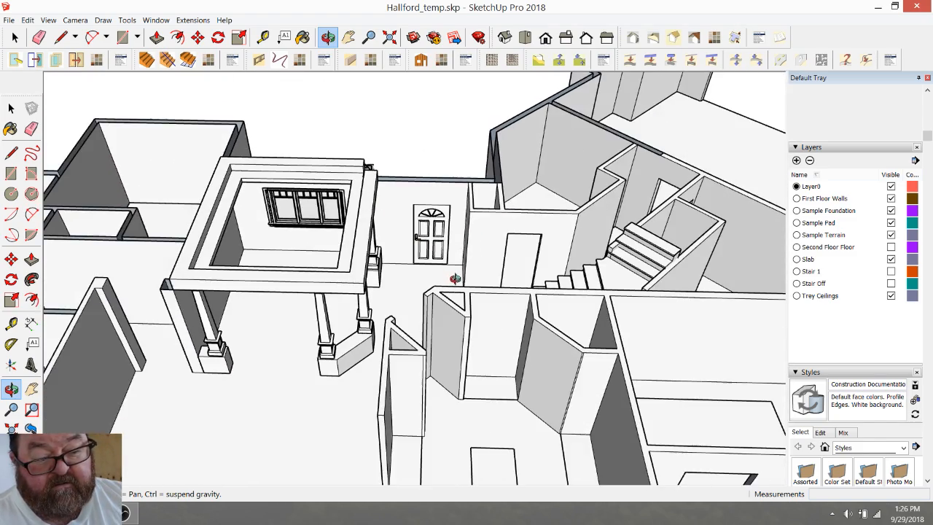
scroll(456, 277, "up", 6)
scroll(472, 312, "down", 3)
left_click_drag(471, 314, 340, 280)
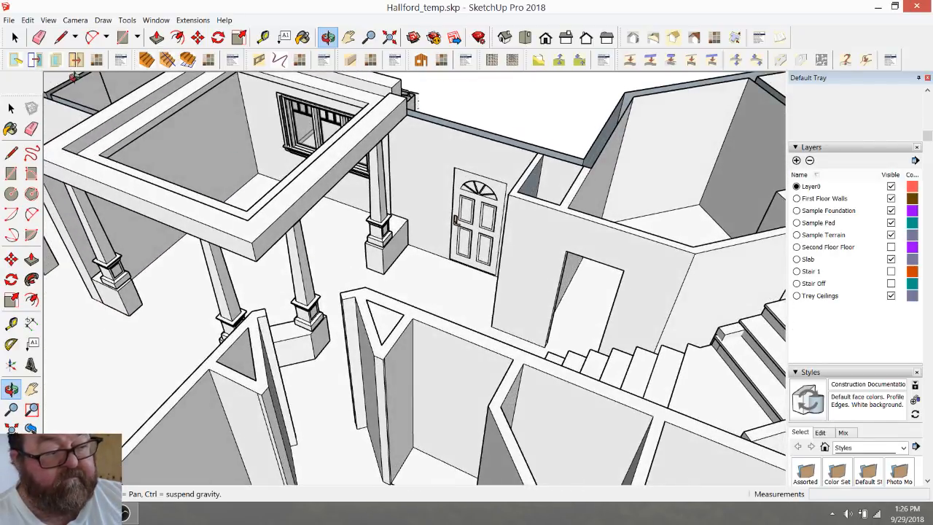
Step: Open the beam frame for editing and Push/Pull its outer face on the front door side outward about 7' 3" across the entry
key("space")
left_click(290, 202)
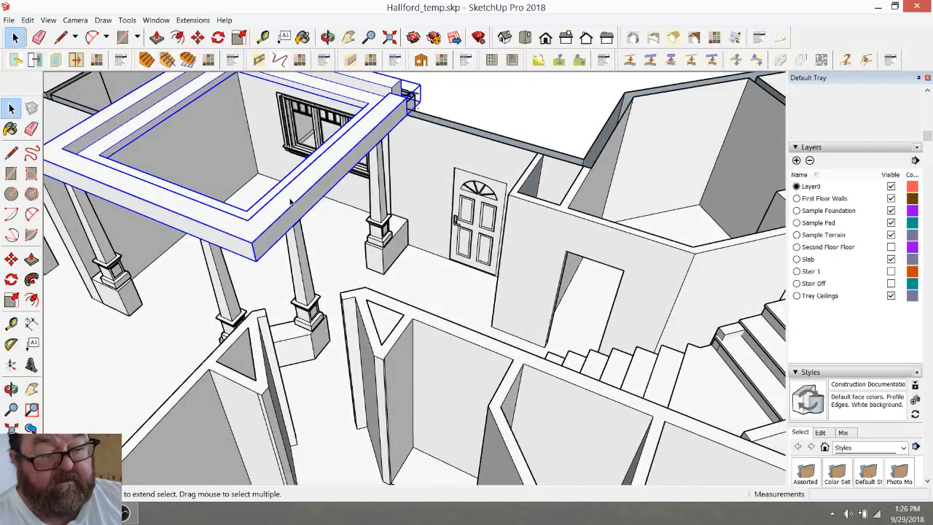
double_click(290, 202)
left_click(295, 209)
key("p")
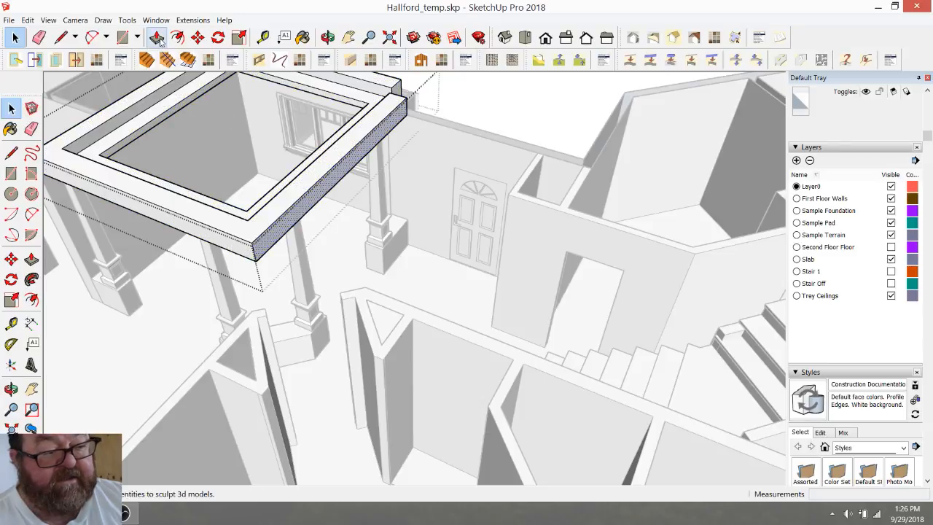
left_click_drag(313, 199, 511, 202)
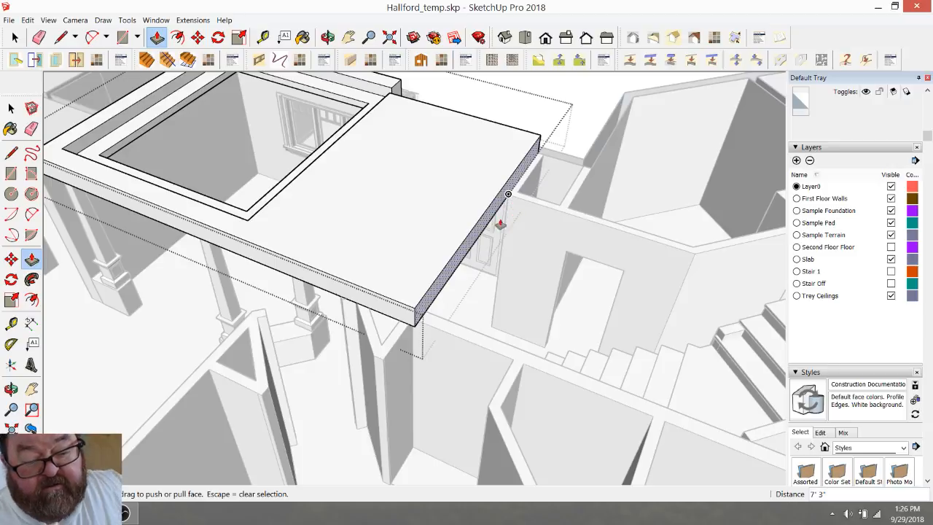
left_click(328, 37)
left_click_drag(443, 209, 352, 268)
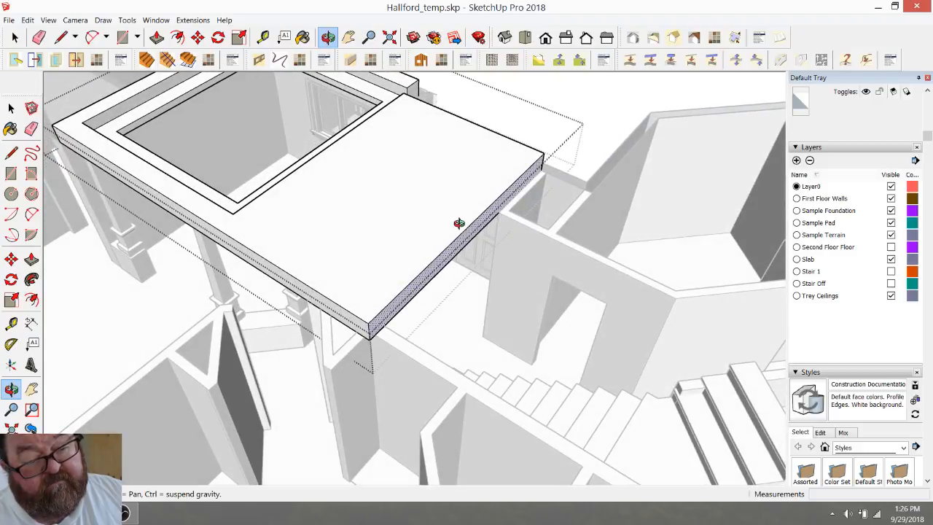
left_click_drag(435, 236, 295, 282)
scroll(361, 166, "up", 4)
Step: Switch to the browser and examine the columns, beams and tray ceiling in the Texas-Style Craftsman house plan's entry photo
key("alt+Tab")
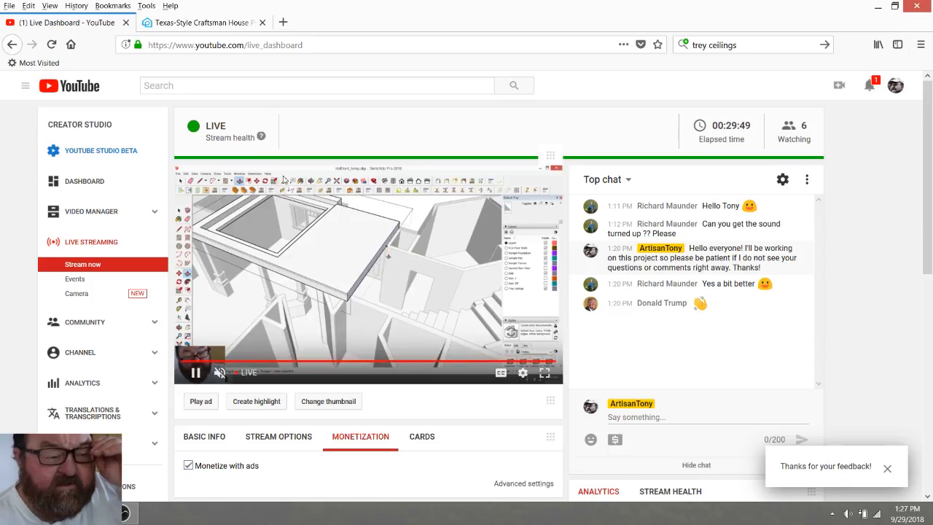
left_click(216, 22)
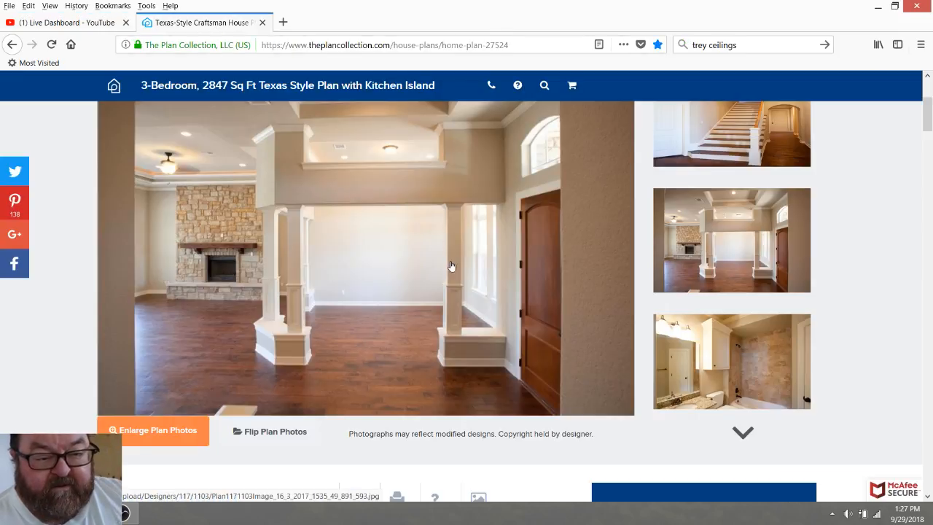
scroll(451, 267, "down", 3)
scroll(451, 268, "up", 4)
scroll(438, 262, "up", 2)
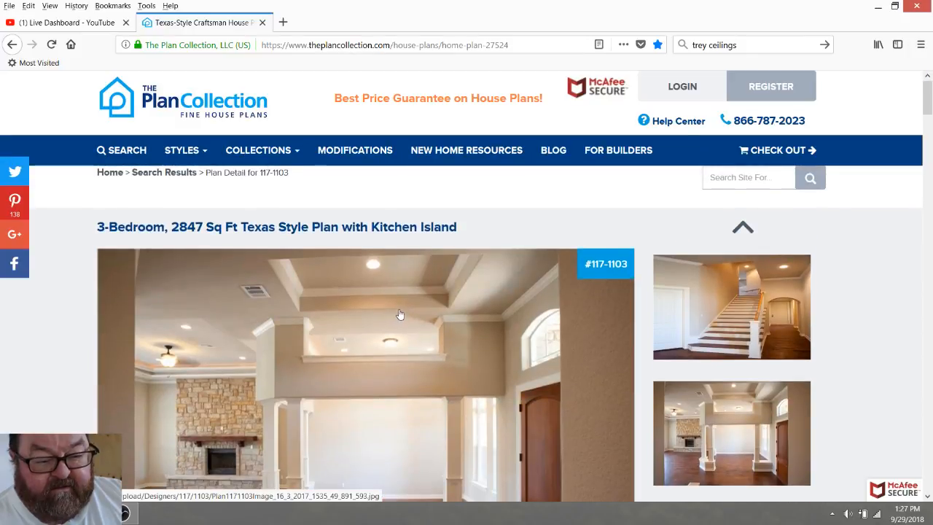
scroll(414, 234, "down", 1)
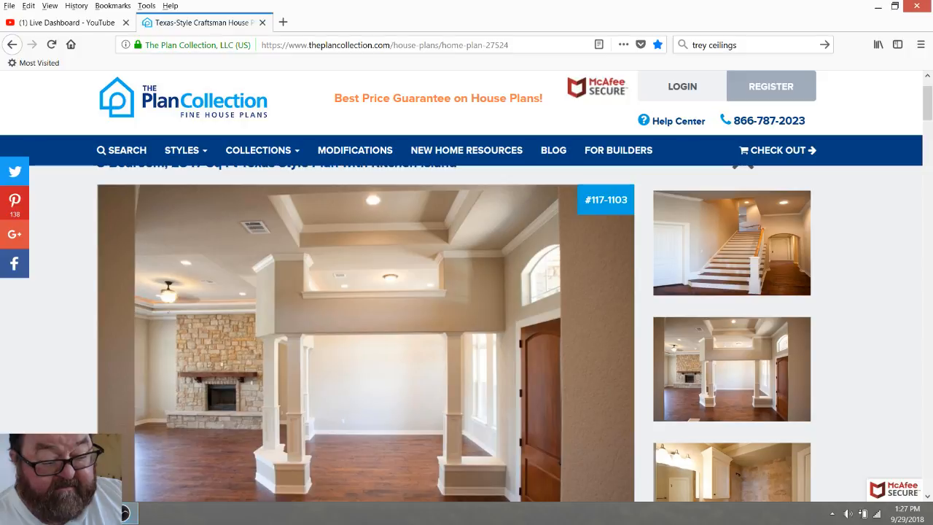
Step: Switch back to SketchUp and examine the extended ceiling's underside around the columns, front door and adjoining entry wall
left_click(93, 513)
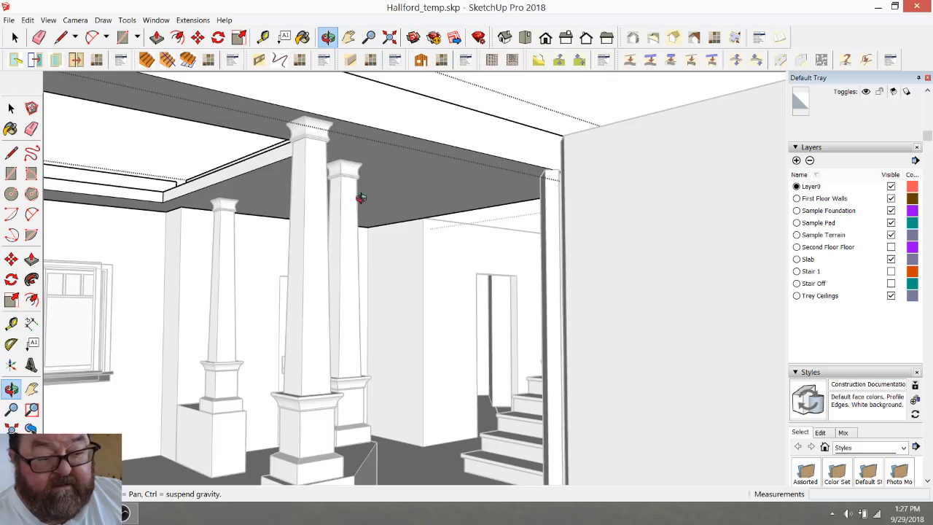
left_click_drag(391, 151, 395, 158)
scroll(375, 164, "up", 6)
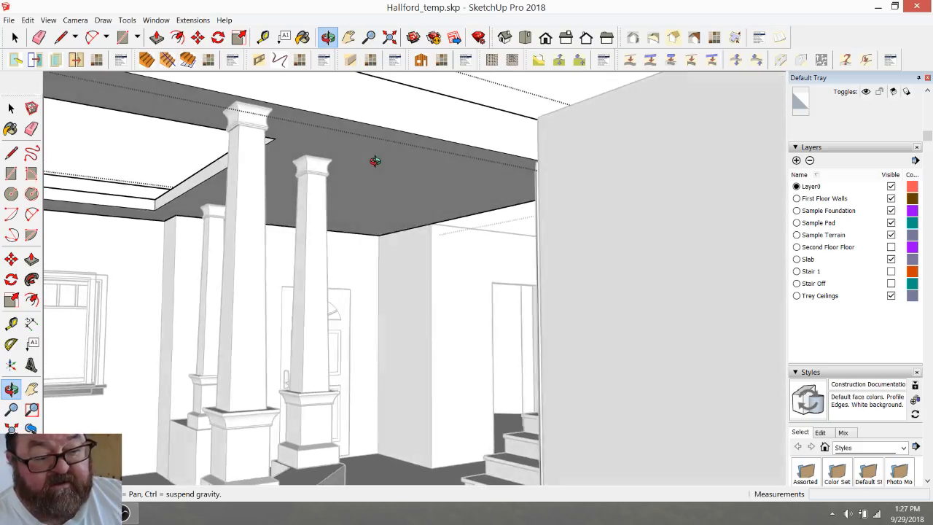
scroll(372, 177, "up", 1)
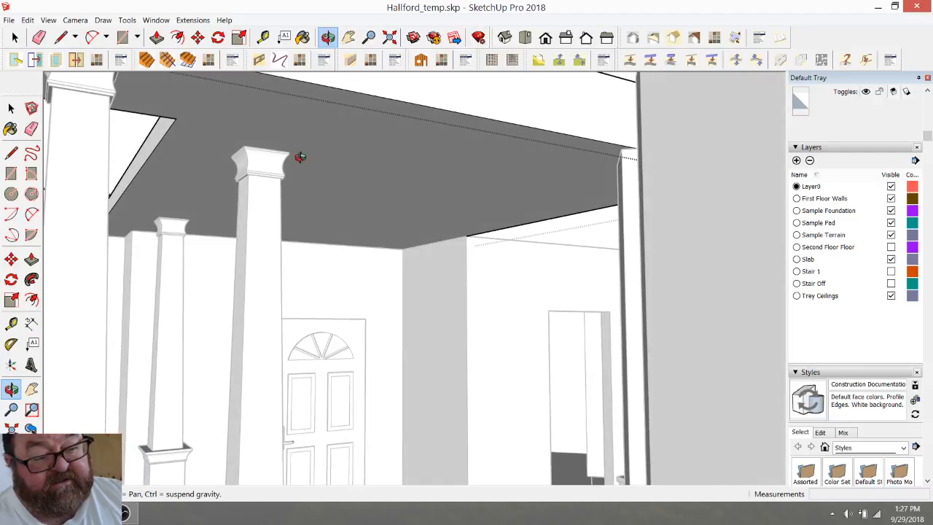
scroll(356, 185, "up", 2)
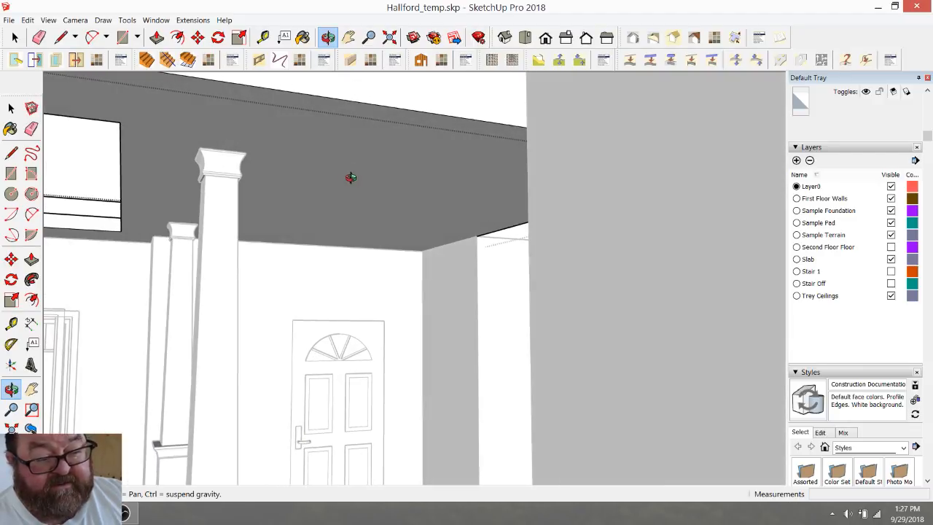
scroll(321, 176, "up", 2)
scroll(379, 175, "up", 2)
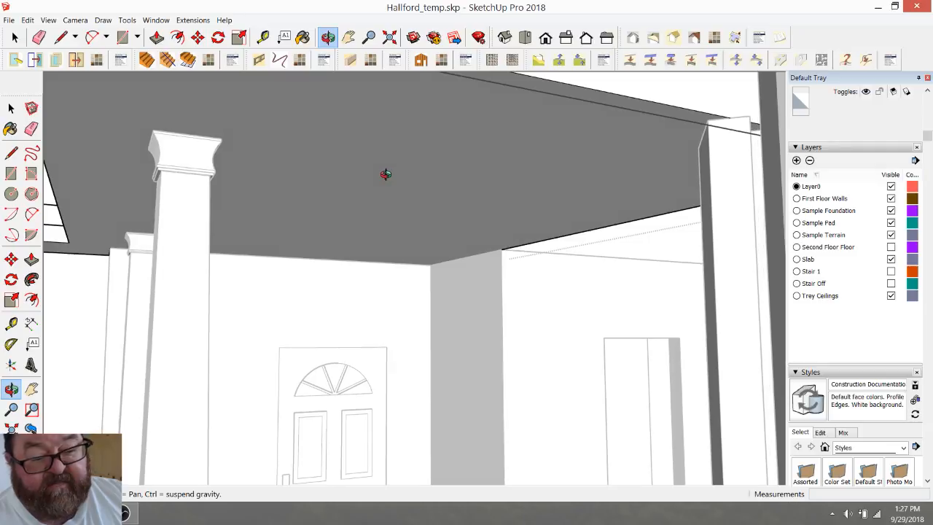
left_click(263, 38)
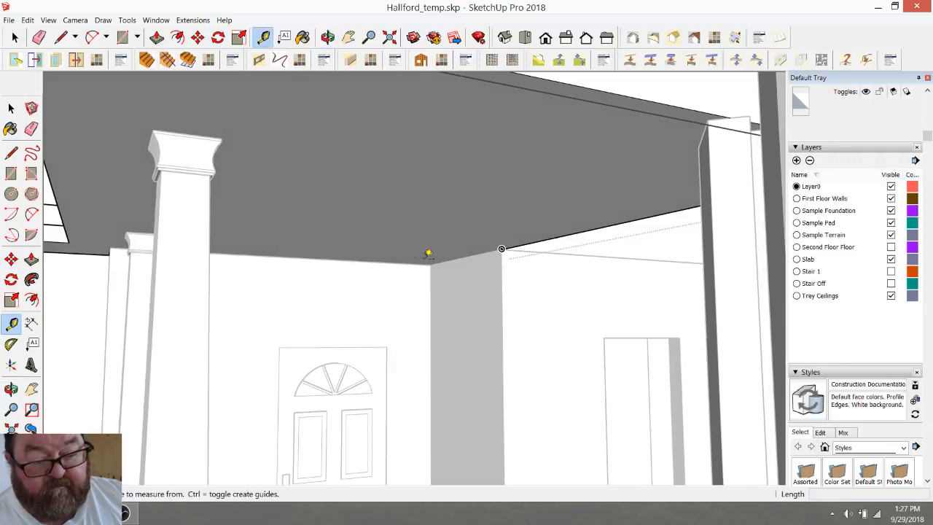
left_click(328, 37)
left_click_drag(358, 110, 353, 369)
left_click_drag(344, 404, 482, 364)
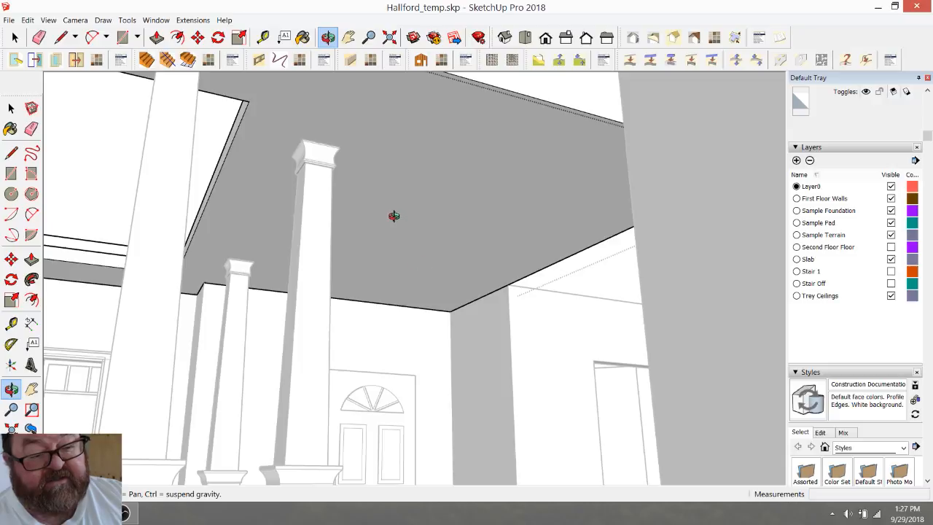
left_click_drag(394, 216, 392, 215)
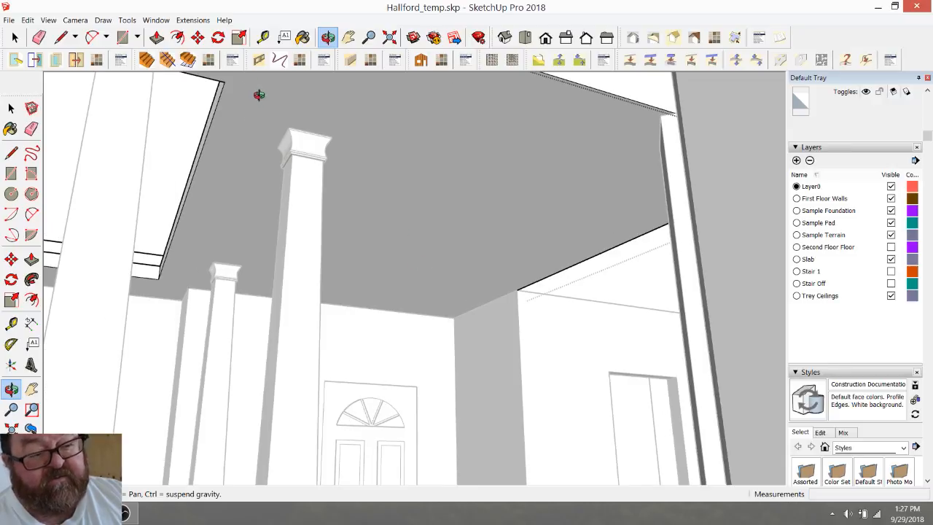
left_click(263, 38)
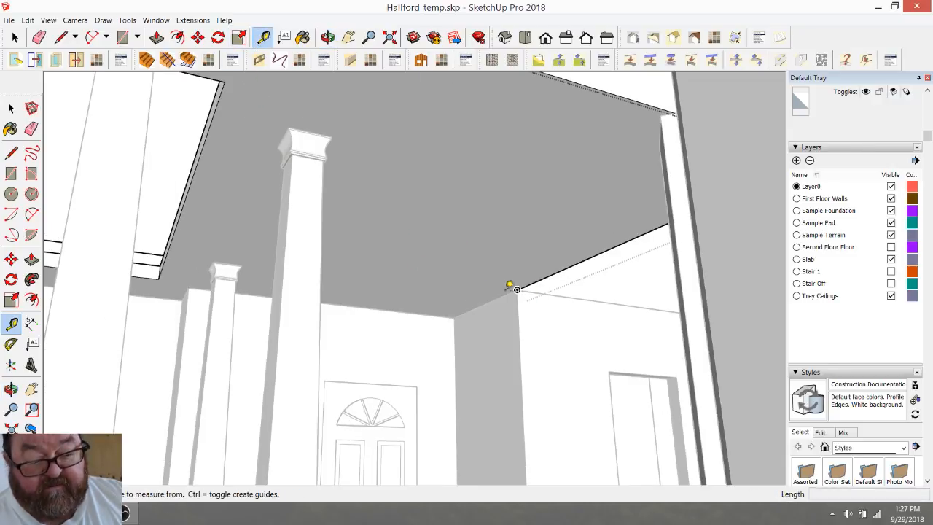
left_click(509, 286)
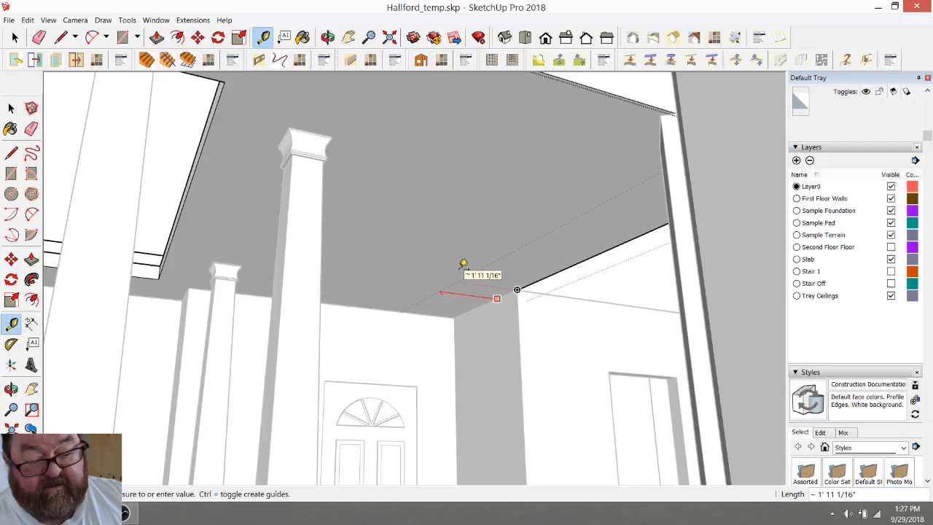
key("Return")
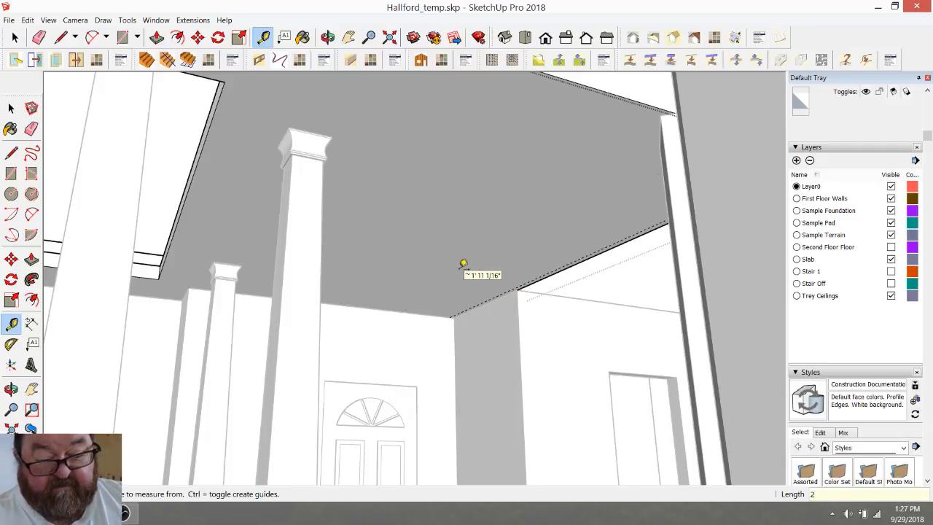
left_click(517, 290)
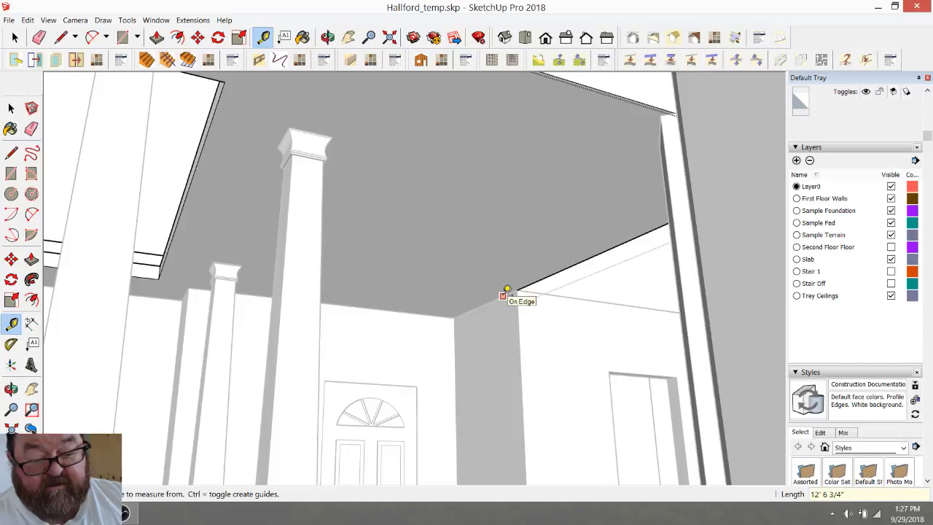
left_click(454, 262)
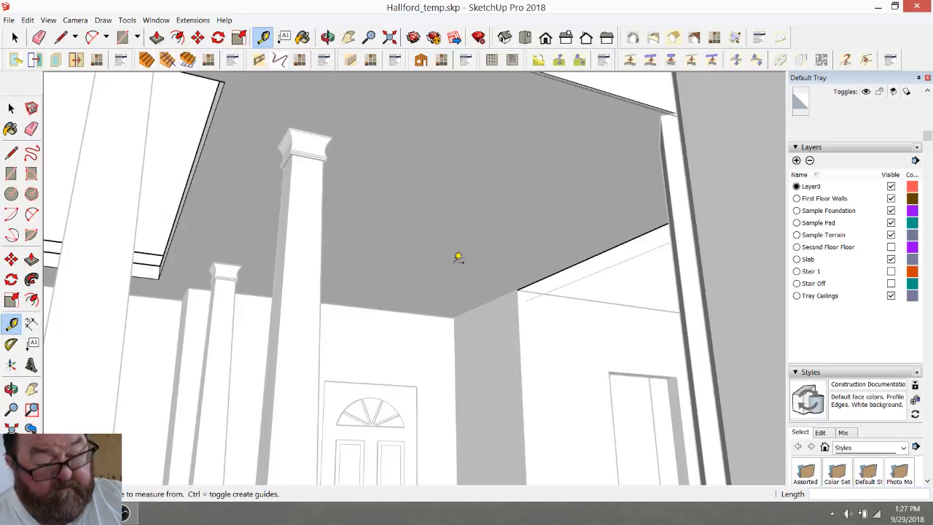
Step: Measure from the wall corner to the tray opening, and place a ceiling guide 24 inches in from the stair-side wall beside the front door
left_click(186, 291)
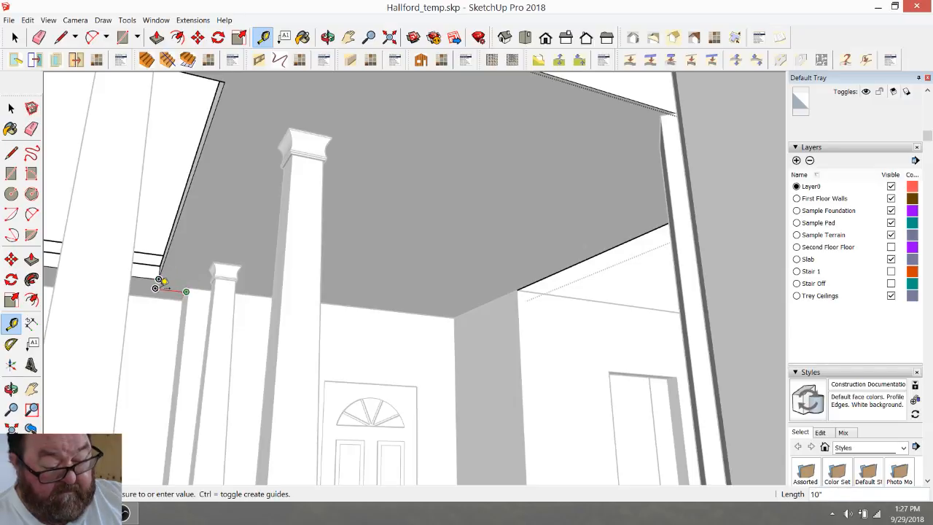
left_click(162, 282)
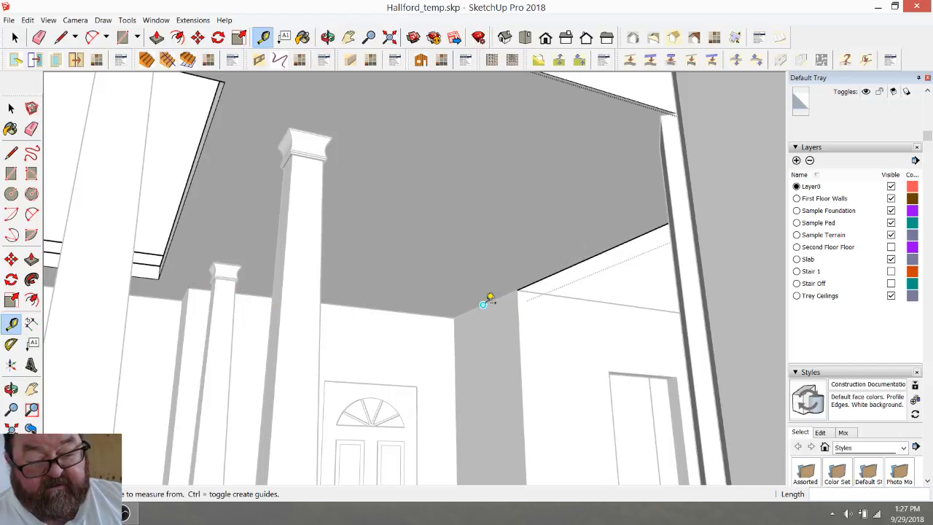
left_click(496, 297)
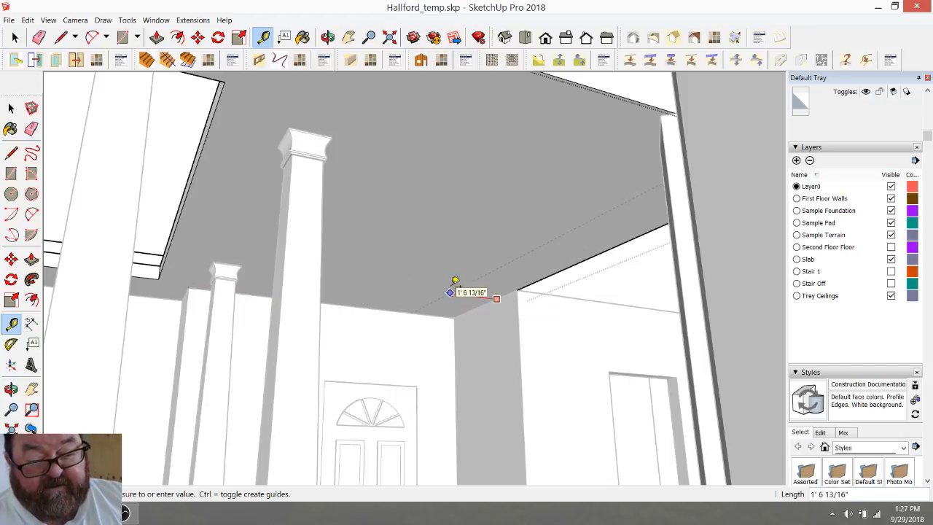
type("2")
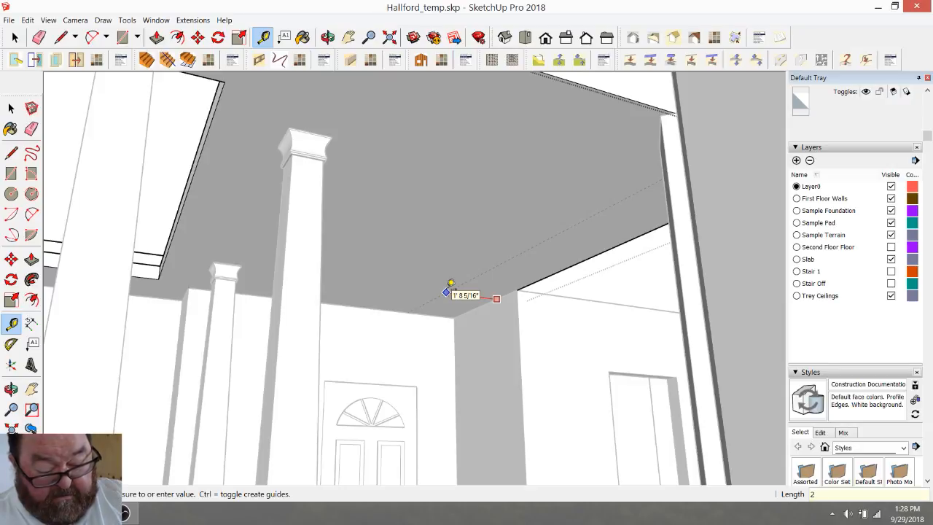
type("4")
key("Return")
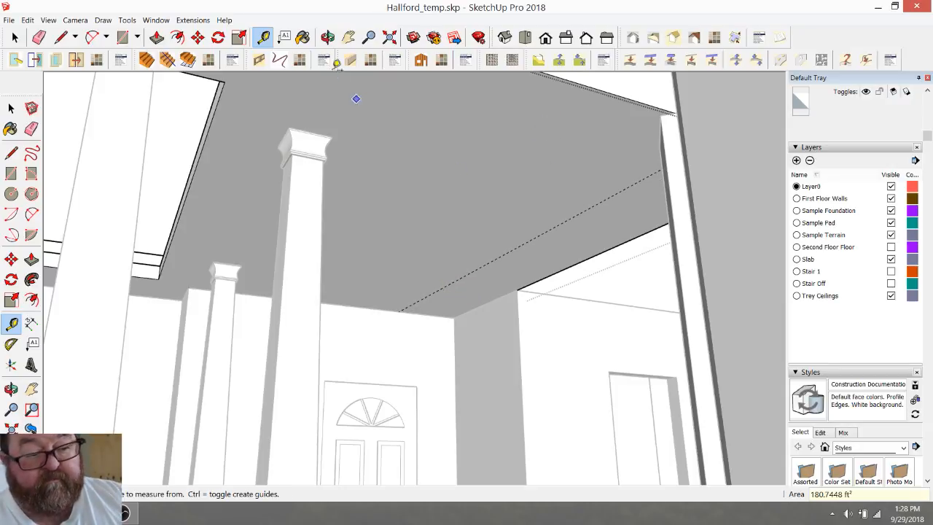
Step: Place a second guide on the ceiling's underside, parallel to the front door wall and inset from its top edge
left_click(327, 37)
left_click_drag(442, 199, 525, 179)
left_click(263, 37)
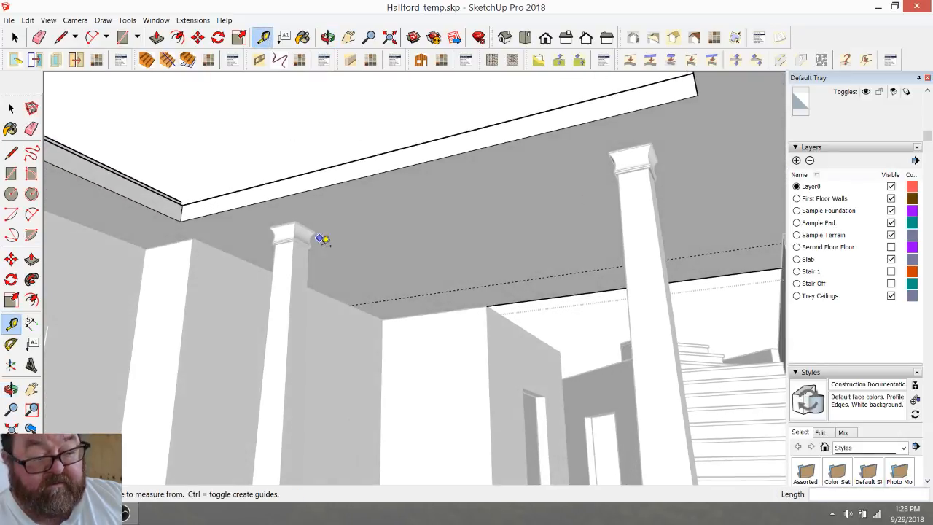
left_click(319, 291)
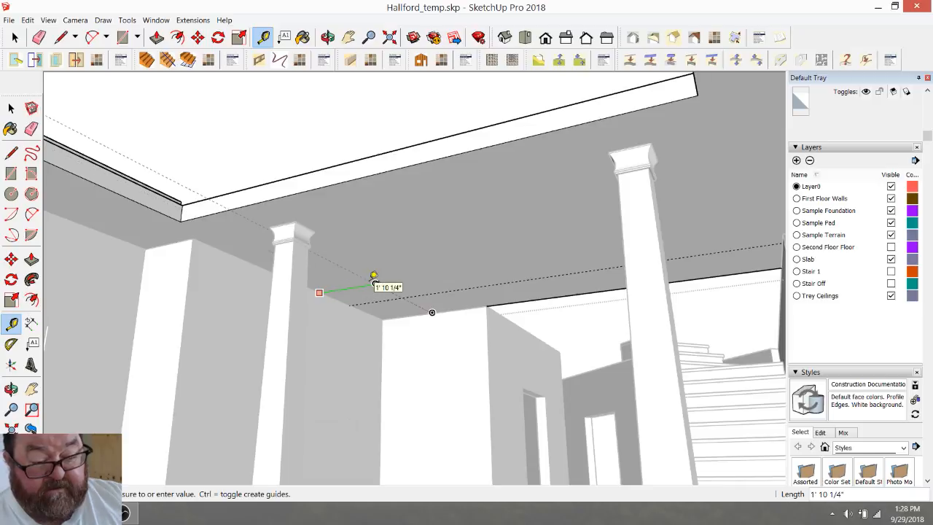
left_click(374, 279)
key("Return")
Step: Place a vertical guide parallel to the wall end's edge, through the inner corner of the half wall beneath the column
scroll(341, 219, "down", 4)
scroll(346, 219, "down", 5)
left_click(328, 37)
left_click_drag(554, 212, 225, 308)
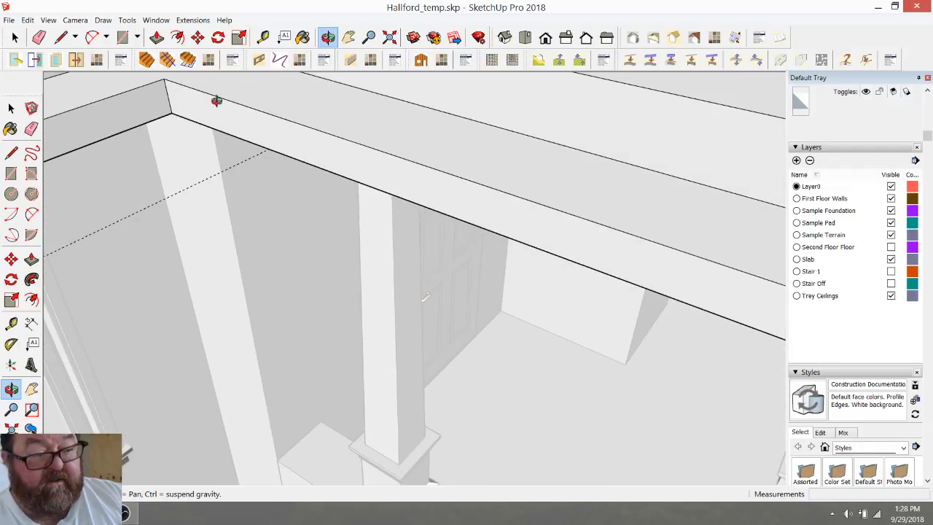
left_click(263, 37)
left_click(251, 368)
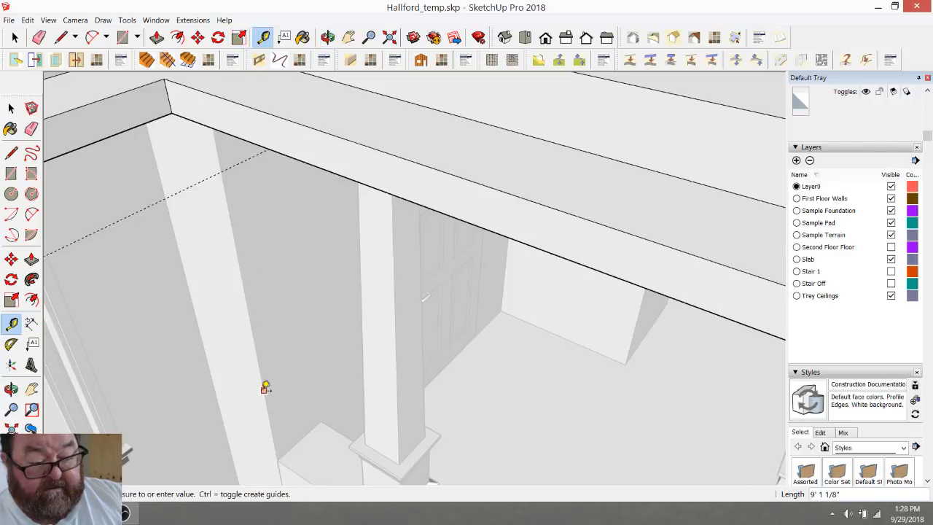
left_click(319, 420)
scroll(339, 351, "down", 5)
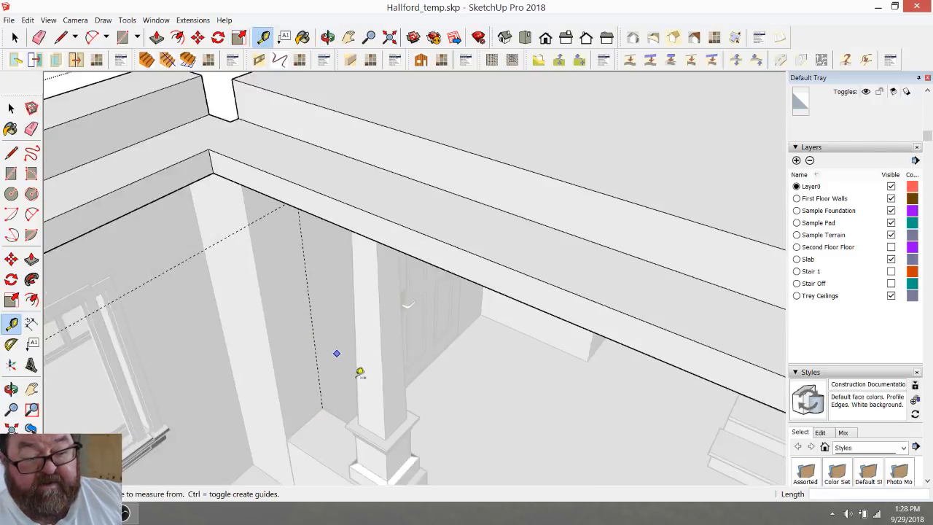
scroll(440, 413, "up", 5)
Step: Examine the entry from above and inside, from the walls beside the front door up to the ceiling guides
left_click(328, 38)
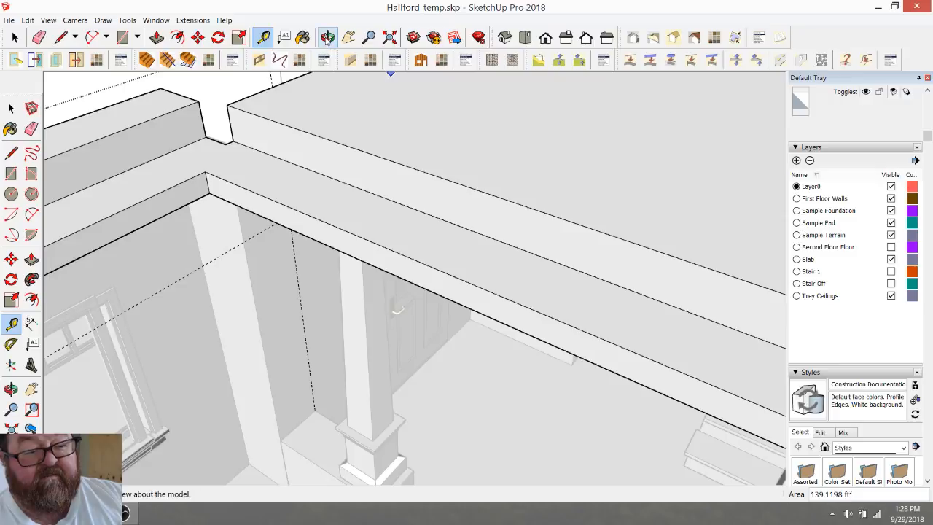
scroll(442, 419, "down", 3)
middle_click_drag(454, 413, 526, 354)
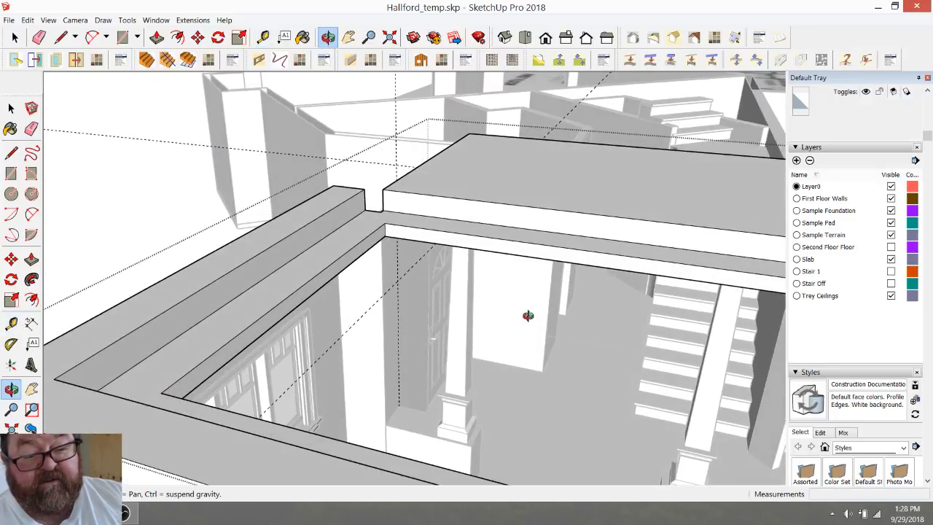
scroll(536, 299, "up", 5)
scroll(537, 298, "up", 10)
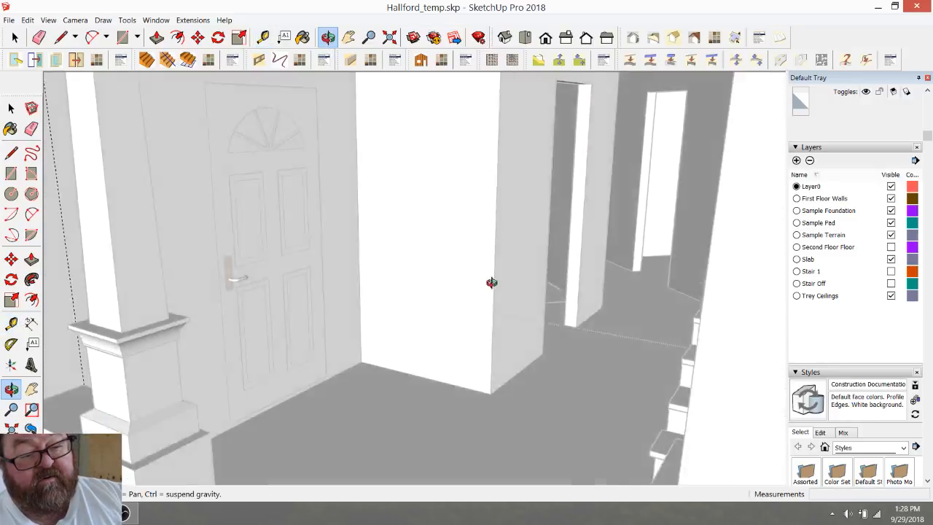
scroll(487, 270, "up", 3)
scroll(522, 294, "down", 1)
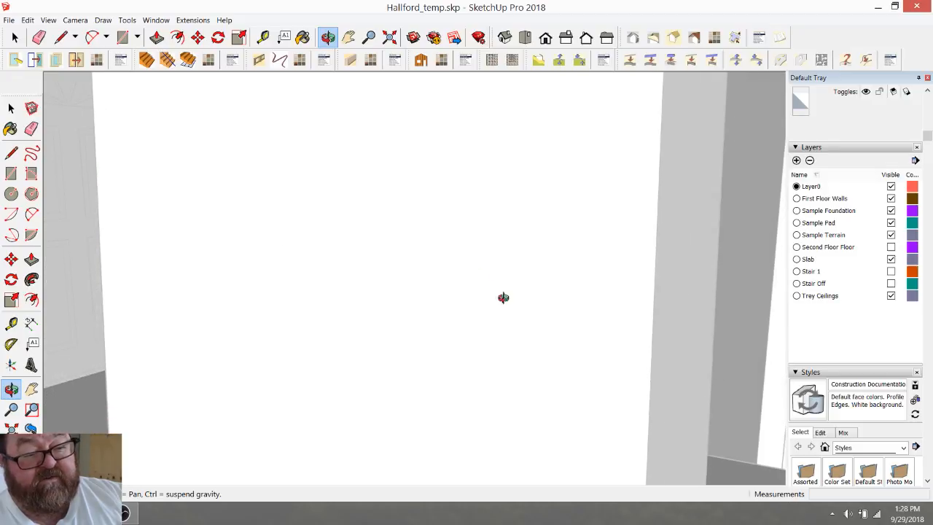
scroll(109, 192, "up", 2)
scroll(79, 191, "down", 2)
scroll(125, 200, "up", 2)
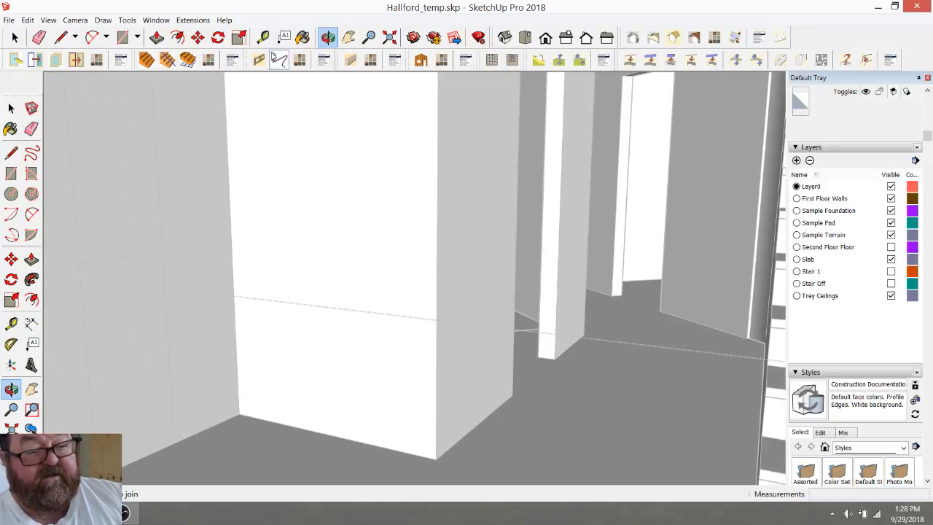
left_click(348, 37)
left_click_drag(428, 183, 470, 399)
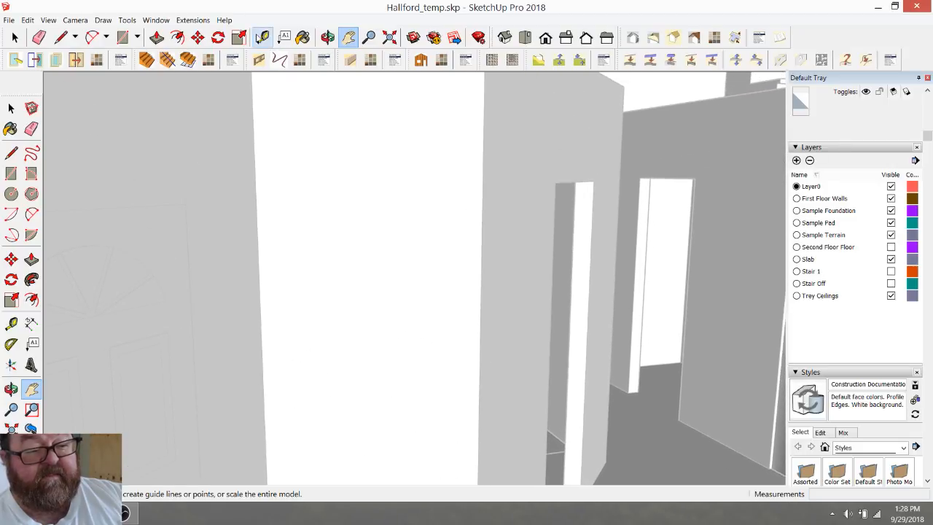
left_click(223, 40)
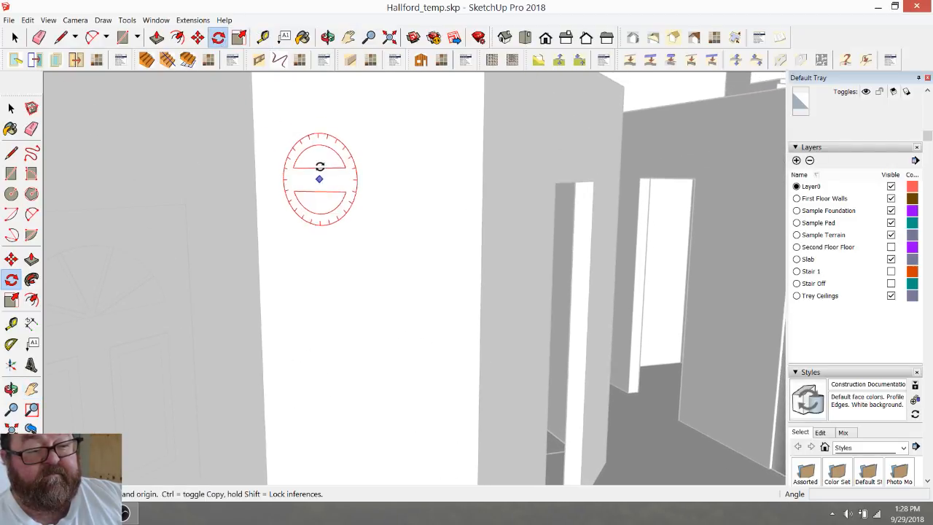
left_click(328, 37)
left_click_drag(354, 275, 351, 80)
left_click(349, 38)
left_click_drag(356, 150, 402, 314)
scroll(402, 313, "down", 3)
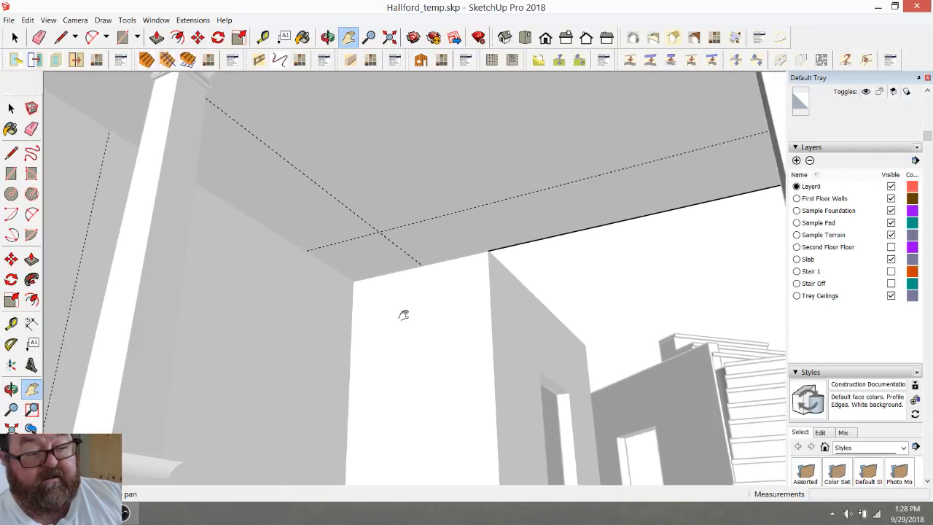
Step: Place a ceiling guide through the top of the vertical guide and another offset 24 inches from it toward the stair side
left_click(263, 37)
left_click(113, 125)
left_click(225, 79)
type("24")
key("Return")
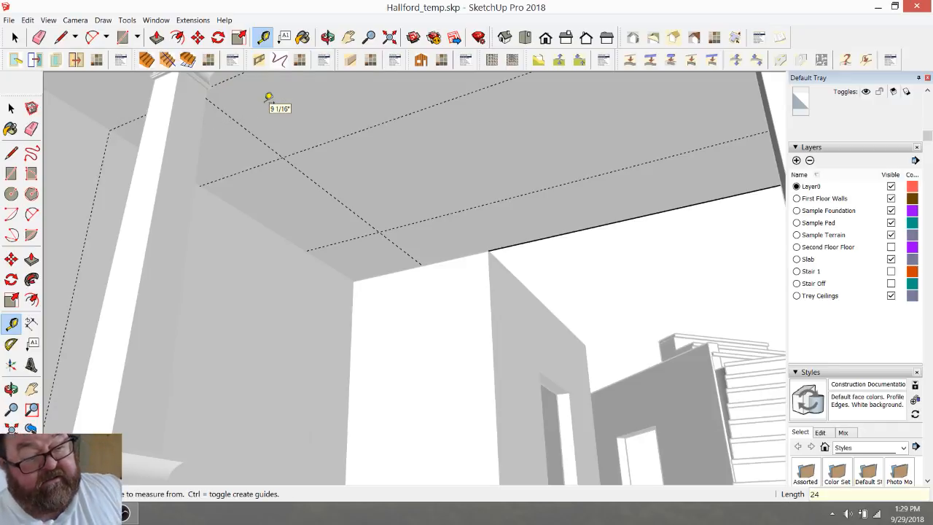
Step: Erase the 24-inch offset guide that crosses the middle of the entry ceiling beside the column
left_click(39, 37)
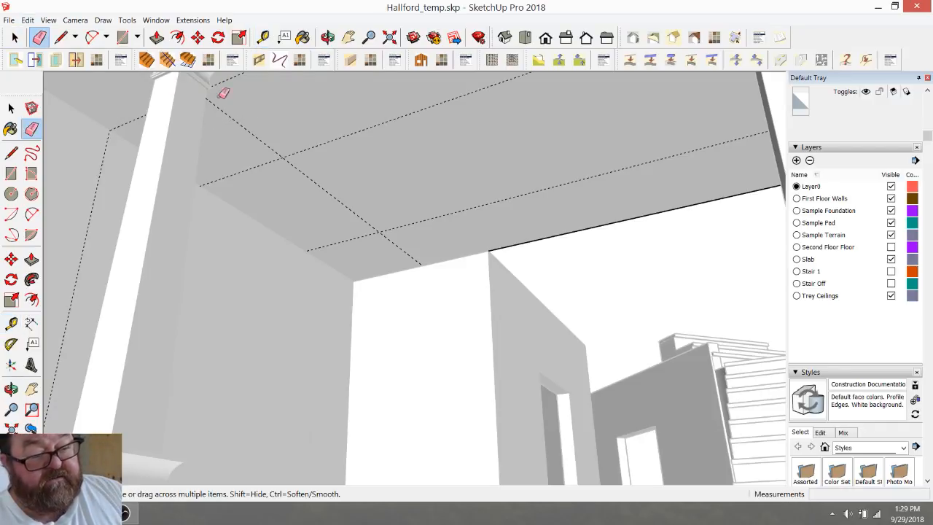
scroll(338, 139, "down", 4)
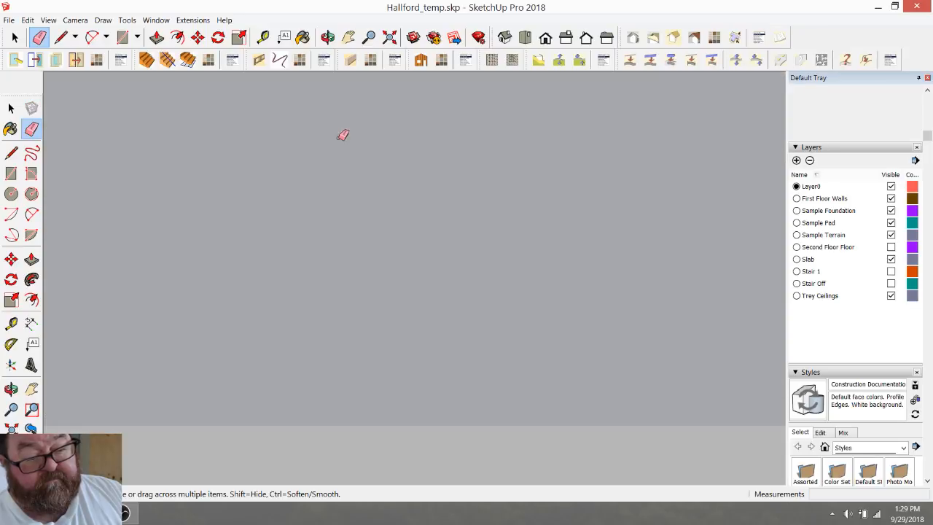
scroll(340, 135, "up", 3)
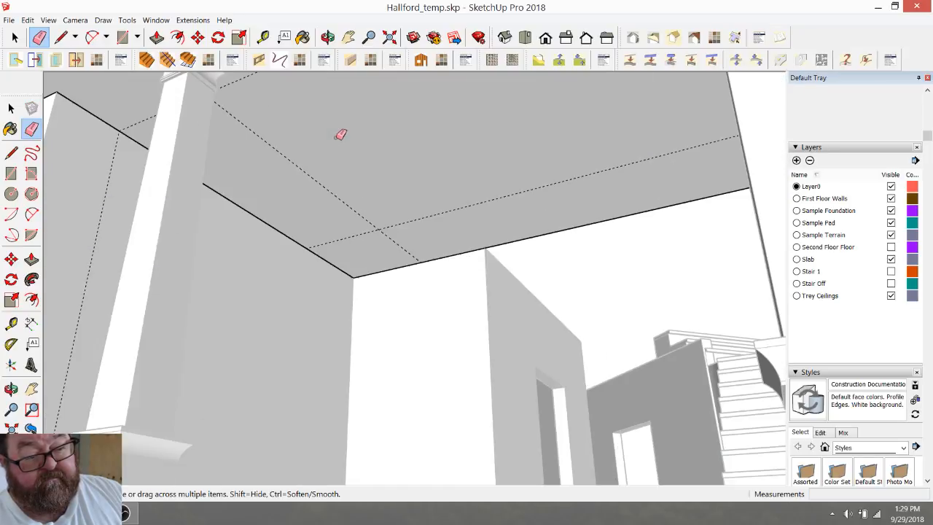
Step: Place a ceiling guide 12 inches inward from the guide beside the column, toward the middle of the entry
left_click(328, 37)
left_click_drag(408, 140, 261, 184)
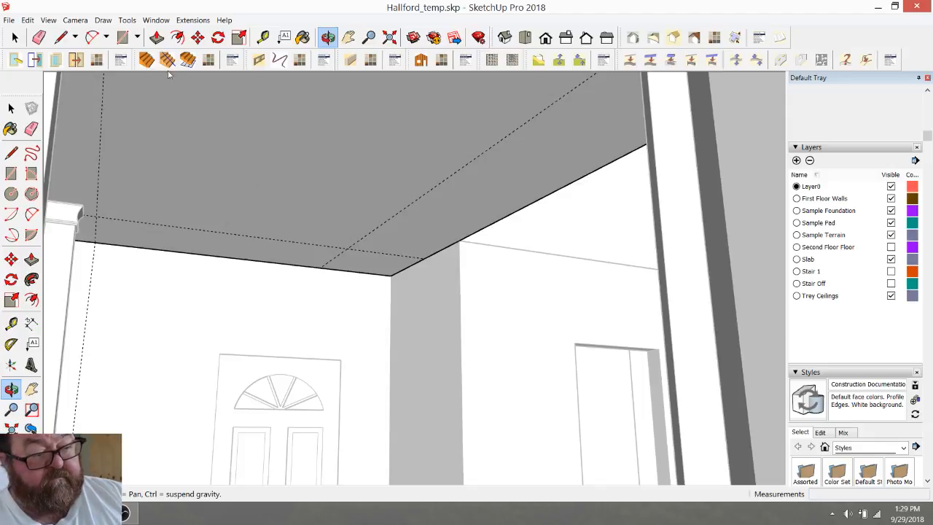
left_click(264, 38)
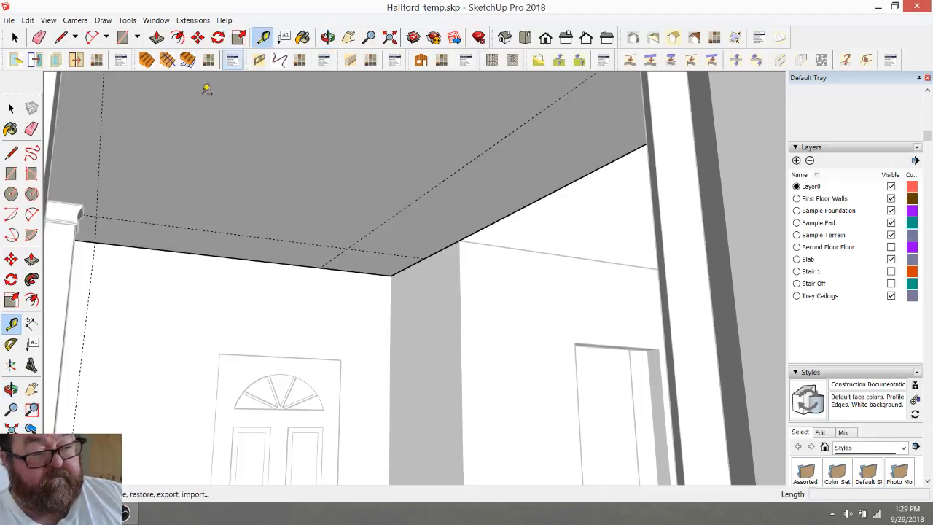
left_click(100, 167)
type("1")
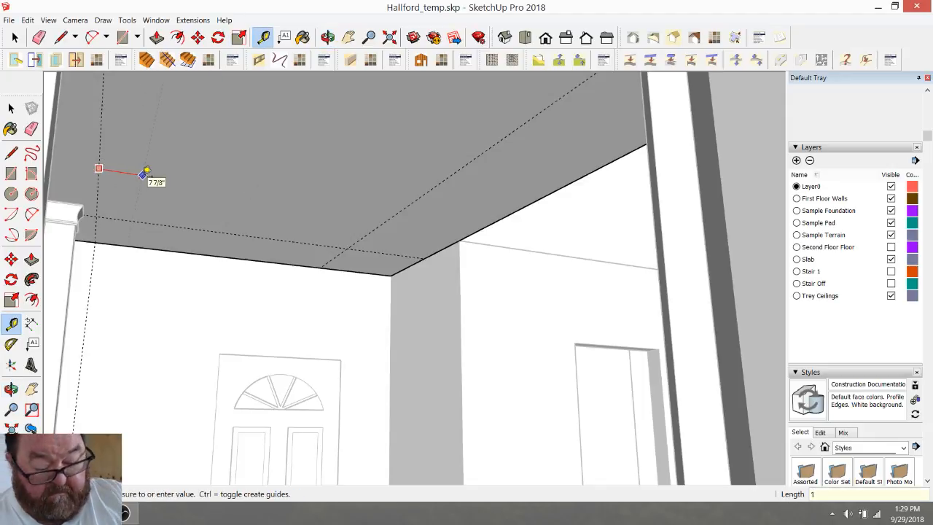
type("2")
key("Return")
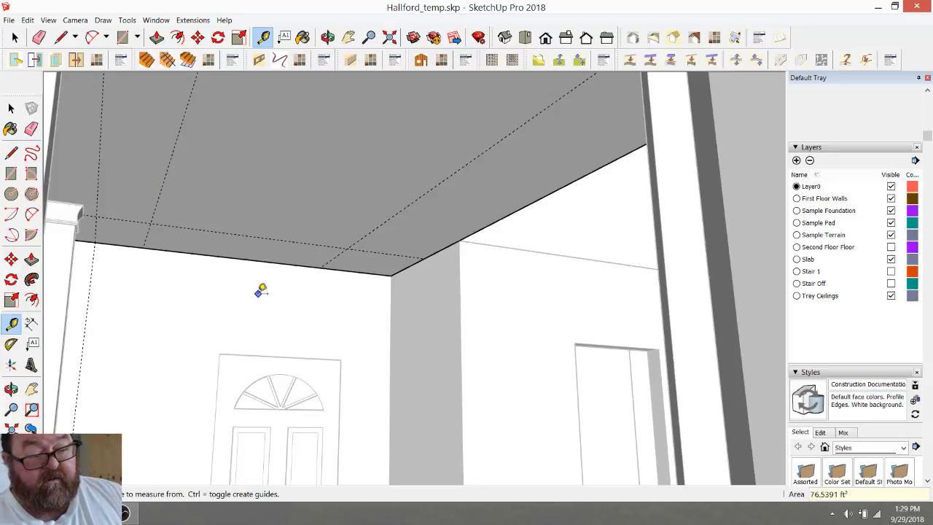
Step: Draw the tray opening rectangle on the entry ceiling between opposite guide intersections, starting at the 12-inch guide near the front door wall
scroll(260, 292, "down", 2)
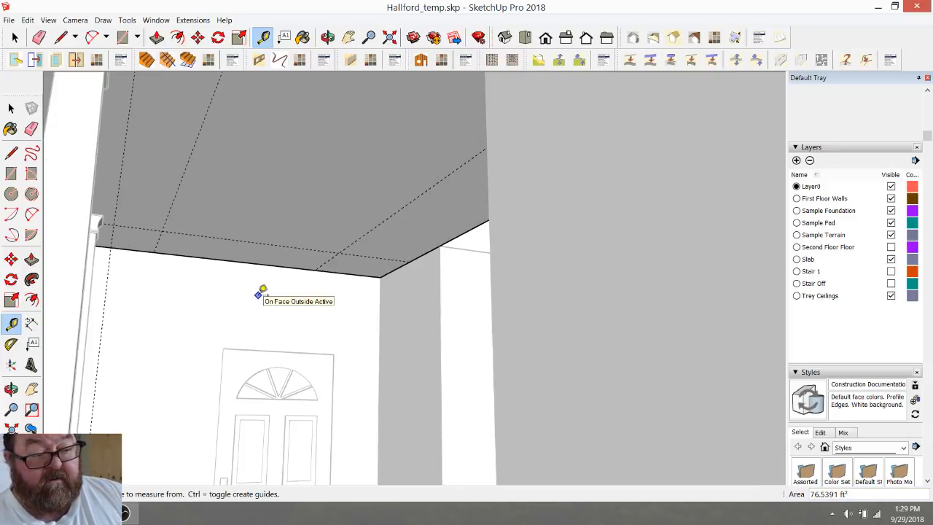
left_click(328, 37)
left_click_drag(338, 121, 366, 148)
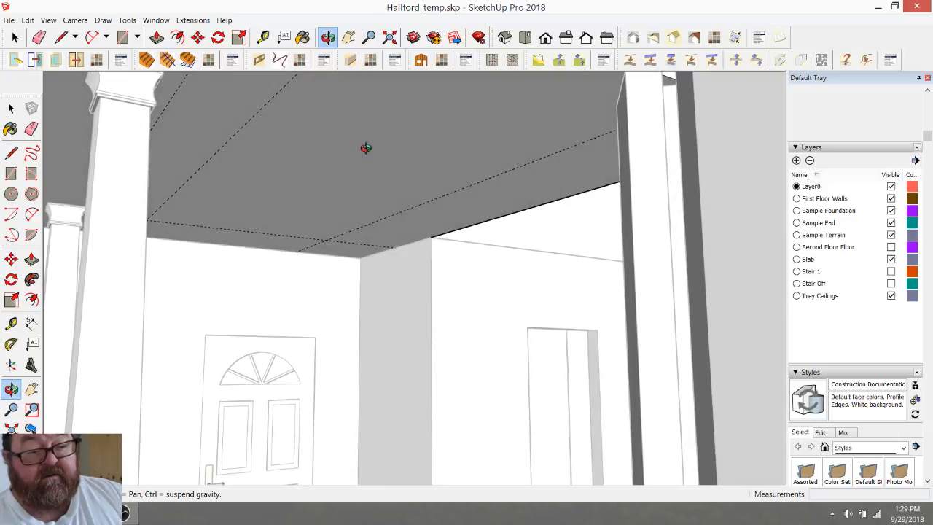
left_click(122, 37)
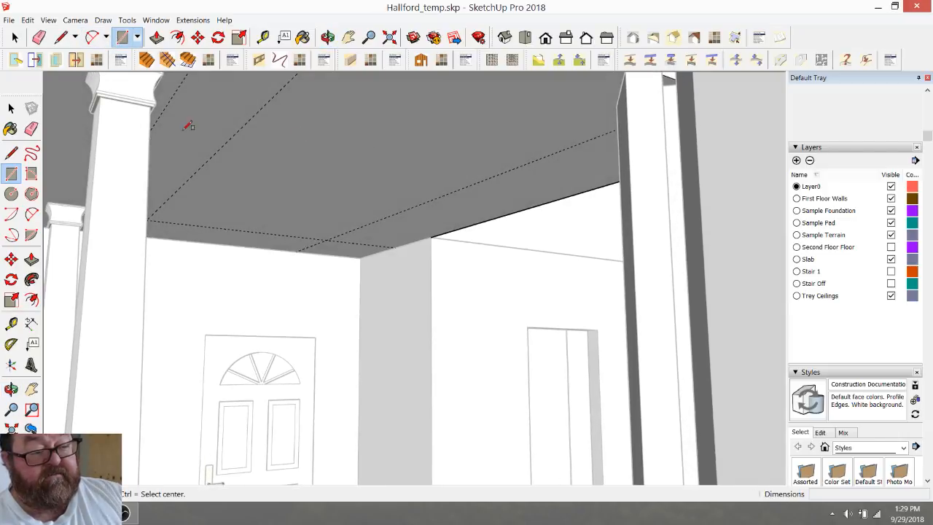
scroll(199, 213, "up", 2)
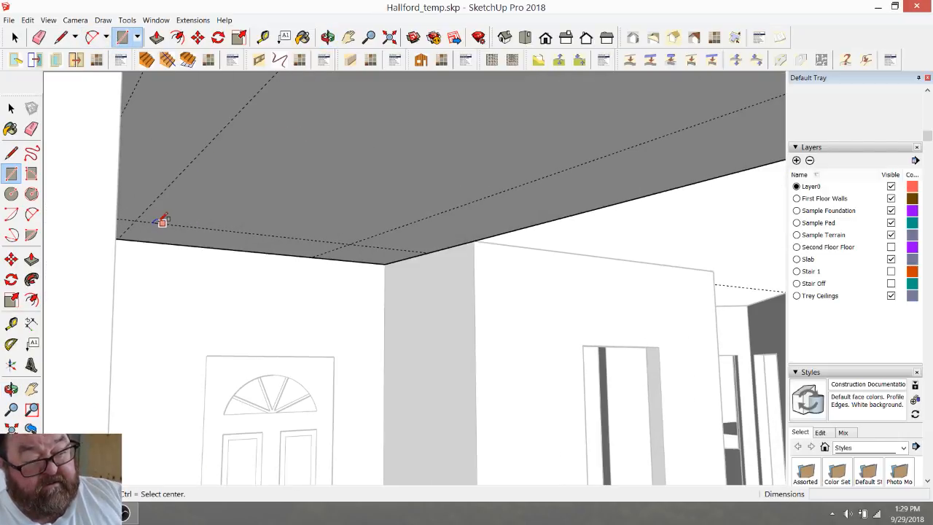
left_click(135, 220)
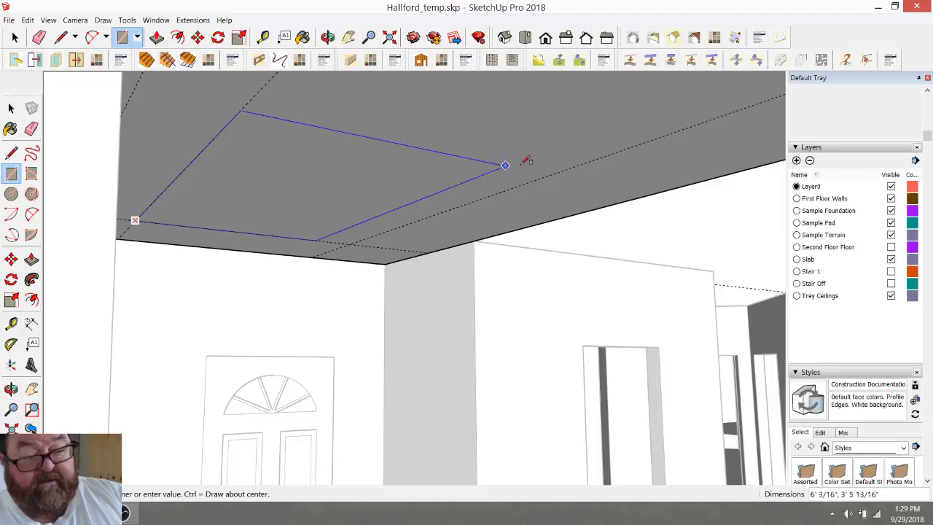
left_click(711, 119)
Step: Try to recess the tray rectangle up into the entry ceiling with Push/Pull
scroll(344, 158, "down", 2)
key("p")
left_click(346, 177)
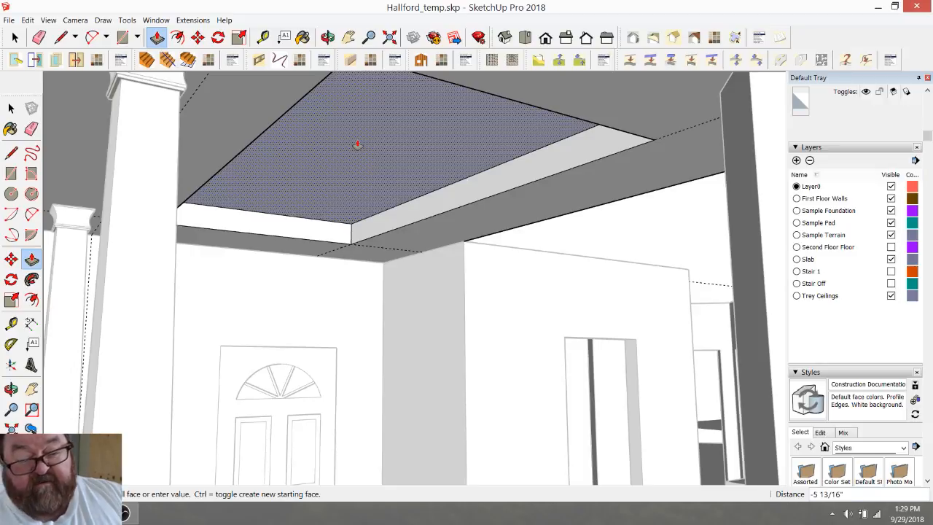
left_click(359, 144)
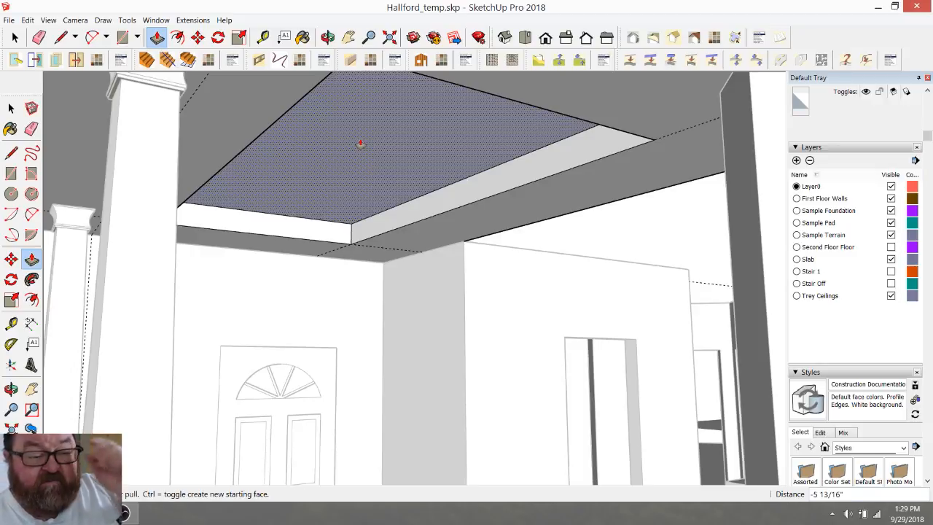
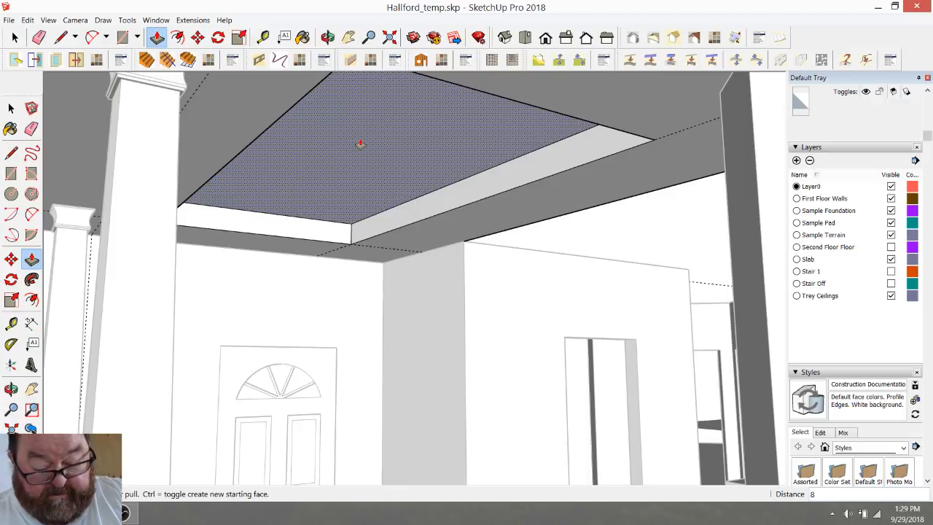
key("Return")
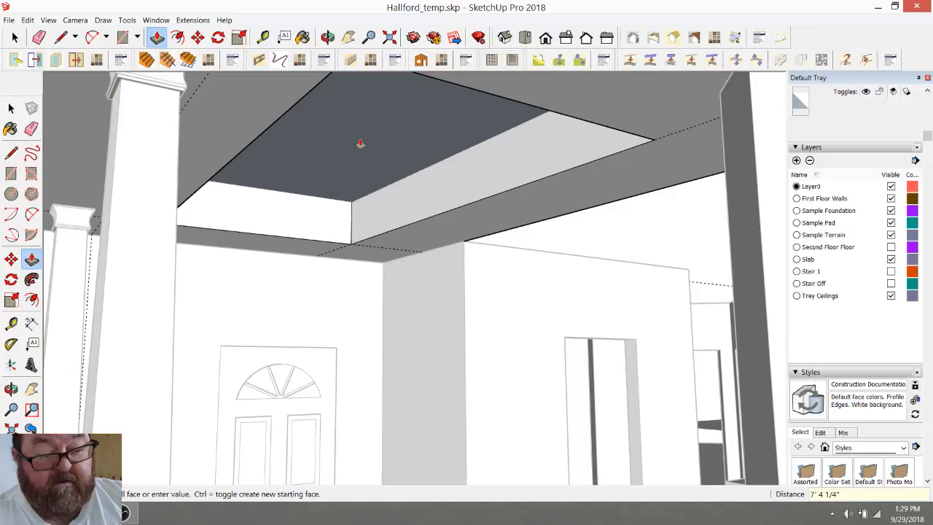
key("ctrl+z")
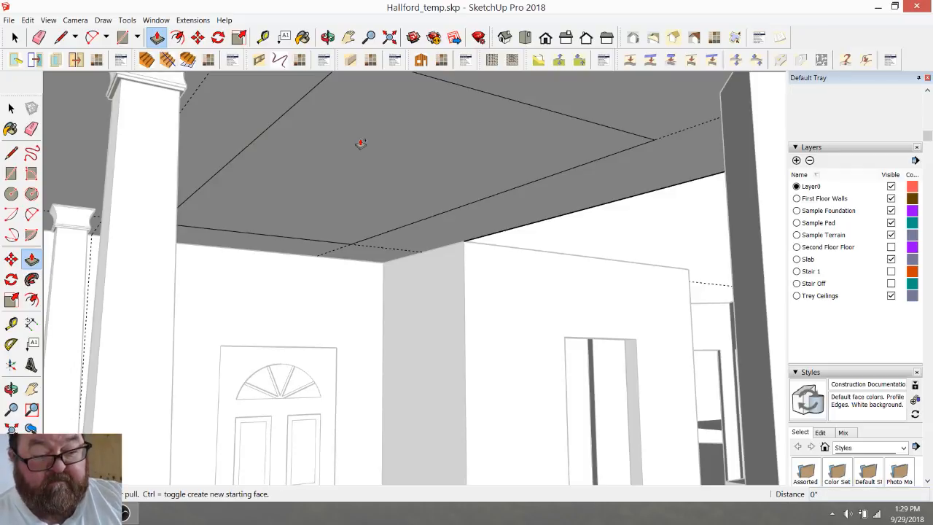
Step: Recess the tray rectangle 8.25 inches up into the entry ceiling
left_click(363, 169)
left_click(369, 153)
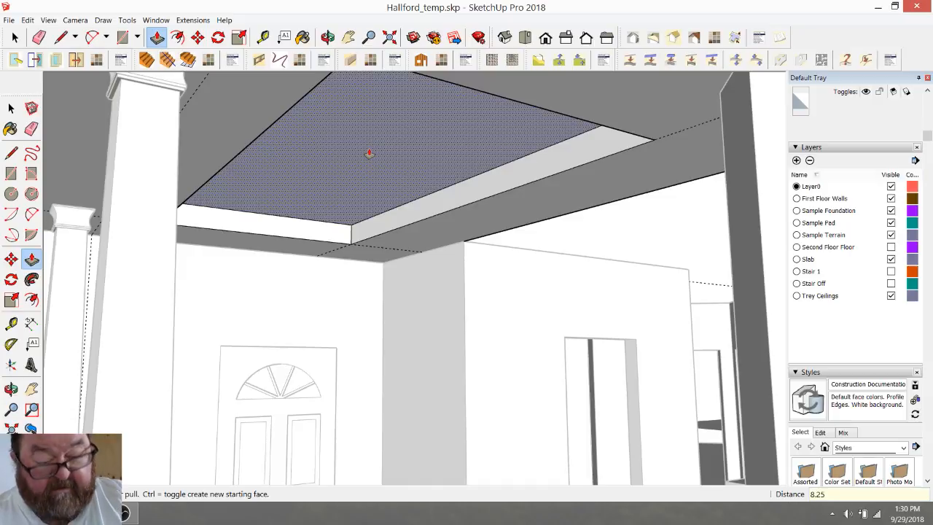
key("Return")
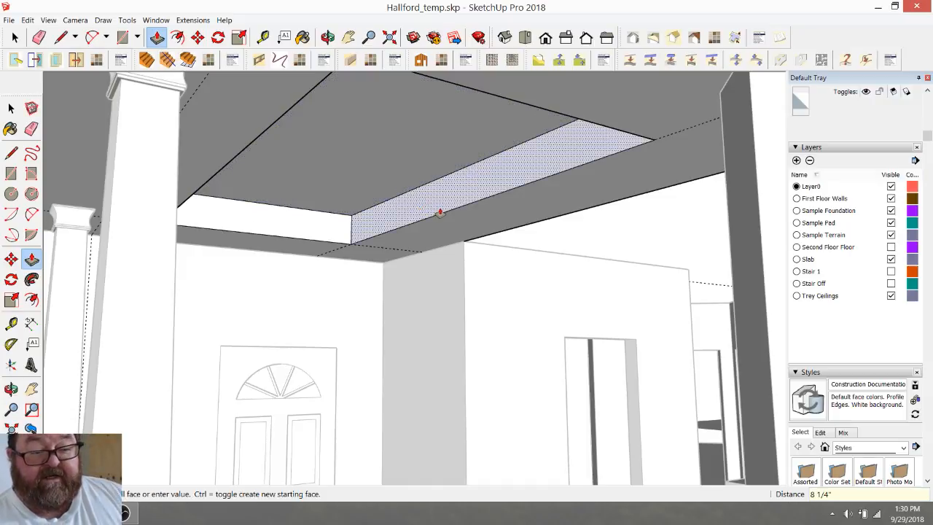
scroll(440, 212, "down", 1)
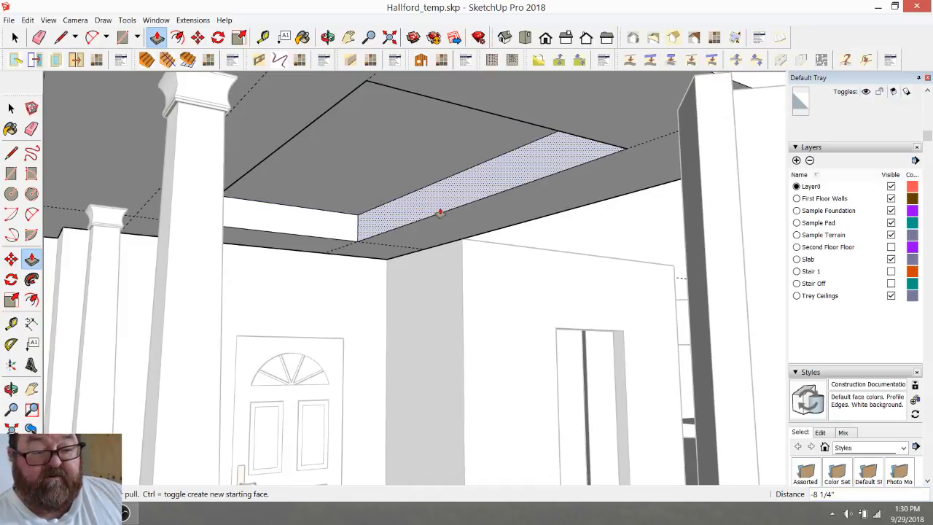
Step: Examine the recessed tray, and switch to Firefox to compare it with the plan's photos of the columned entry and dining room ceilings
left_click(327, 37)
mouse_move(386, 153)
left_mouse_down()
mouse_move(401, 173)
mouse_move(403, 158)
mouse_move(395, 158)
left_mouse_up()
left_click_drag(307, 172, 261, 211)
left_click(92, 513)
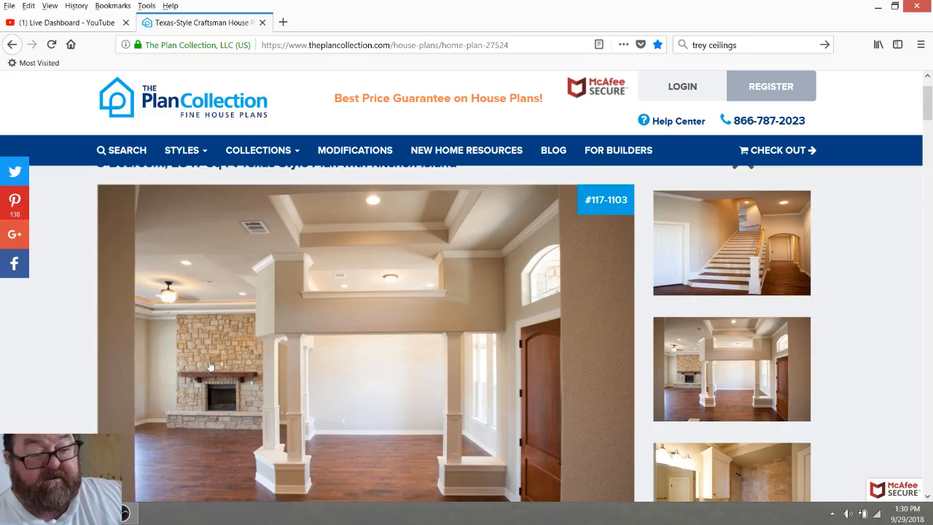
scroll(409, 267, "down", 2)
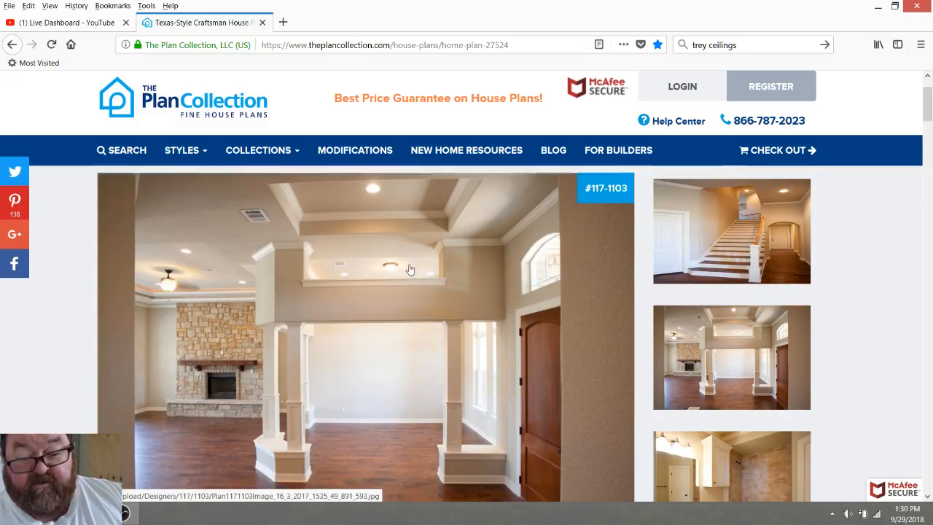
scroll(748, 405, "down", 4)
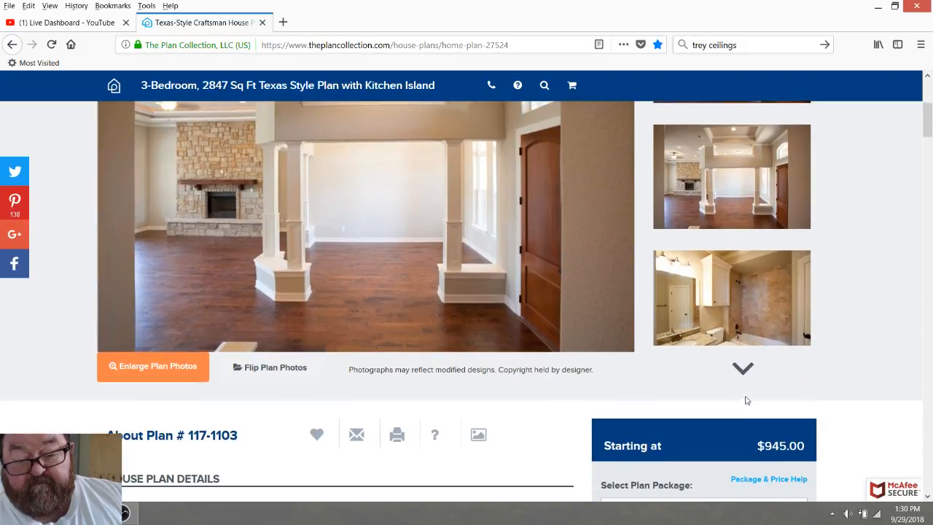
left_click(743, 366)
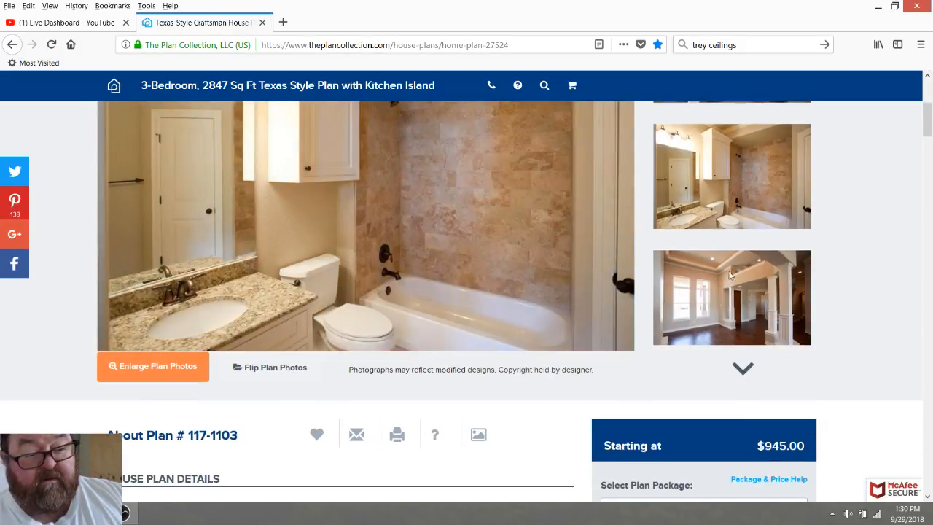
left_click(743, 288)
scroll(399, 222, "up", 5)
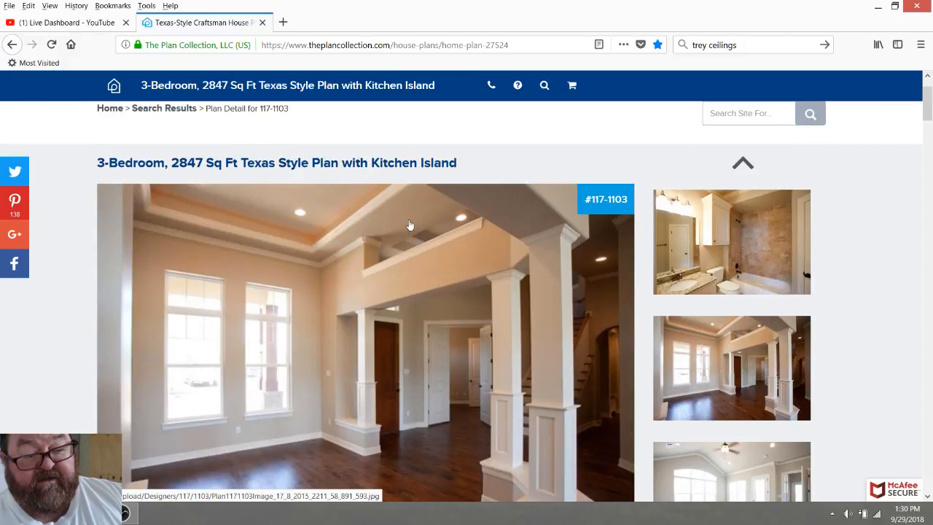
scroll(393, 222, "down", 2)
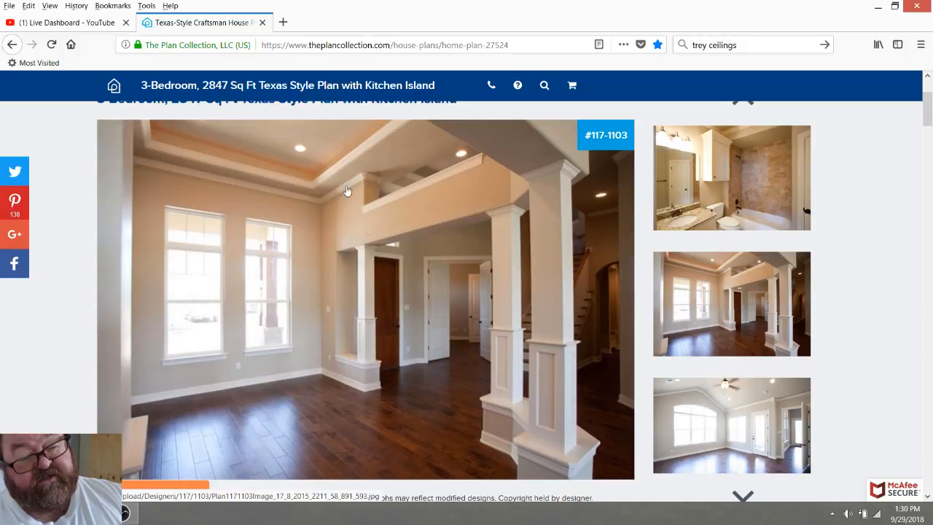
scroll(335, 175, "up", 2)
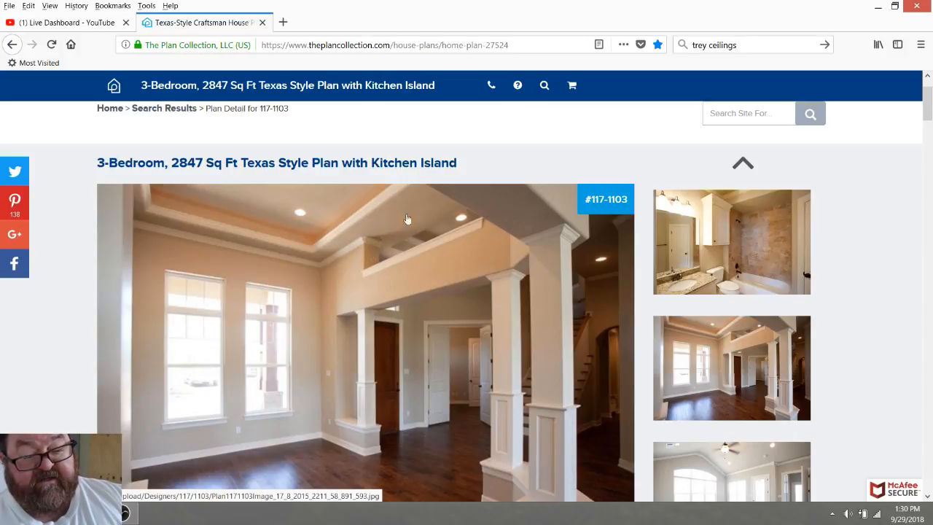
Step: Return to SketchUp and place a ceiling guide parallel to the ceiling edge opposite the front door, just outside the tray's end
left_click(102, 513)
left_click_drag(408, 198, 585, 205)
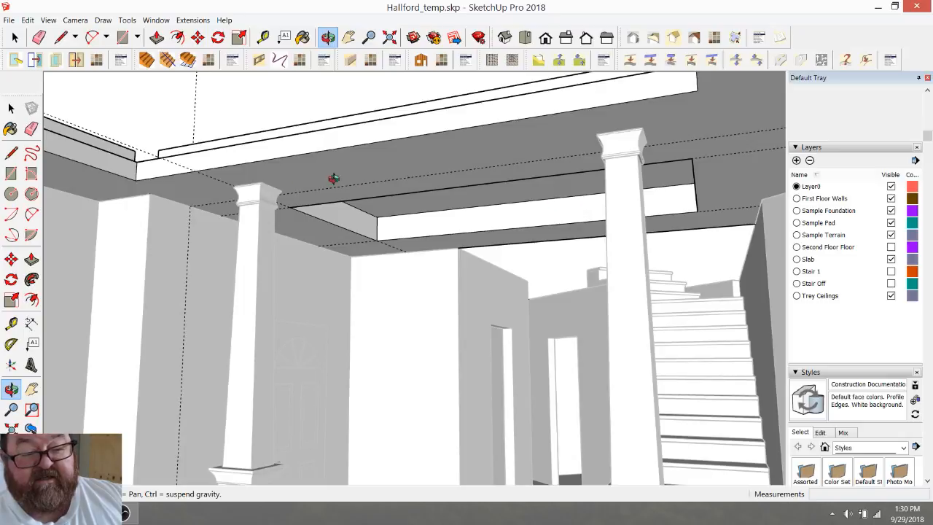
left_click_drag(262, 178, 328, 175)
left_click(263, 37)
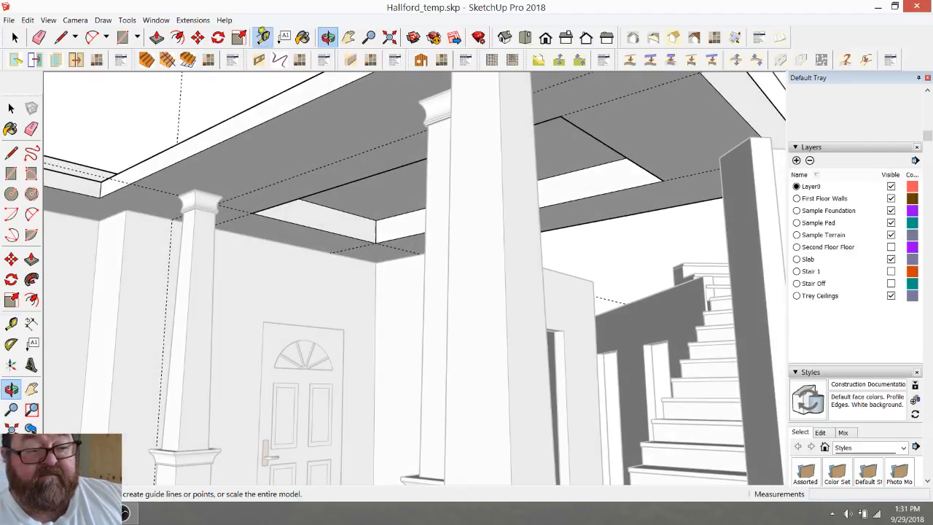
left_click(729, 109)
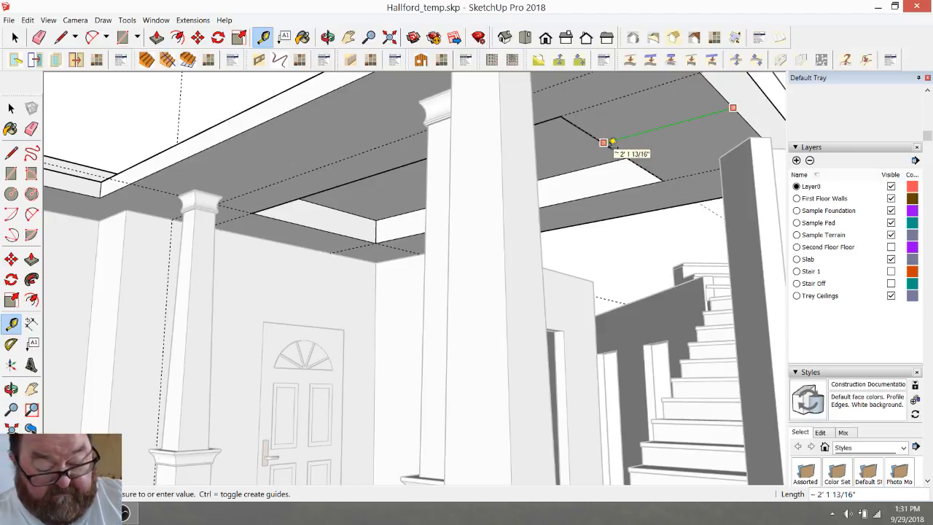
key("Return")
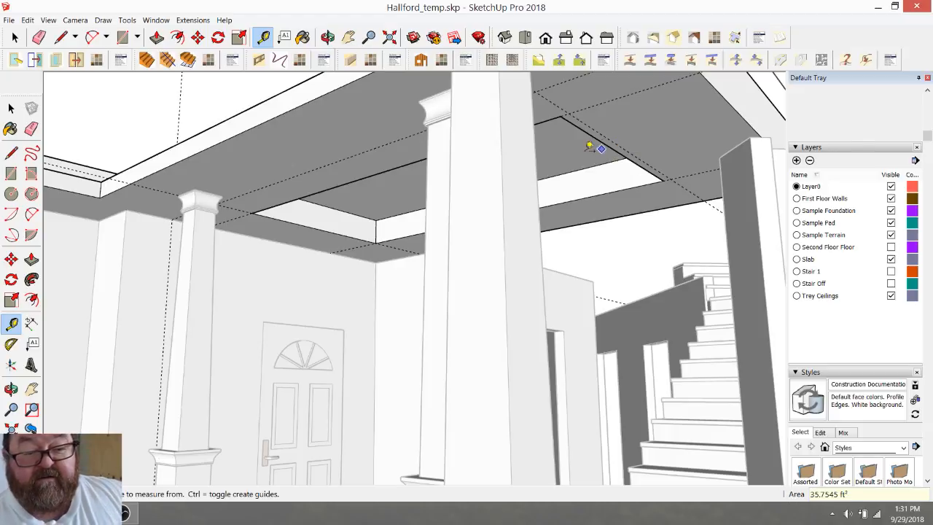
Step: Push the tray's end face opposite the front door about 1 13/16 inches outward to the adjacent guide
left_click(327, 37)
left_click_drag(430, 113, 635, 85)
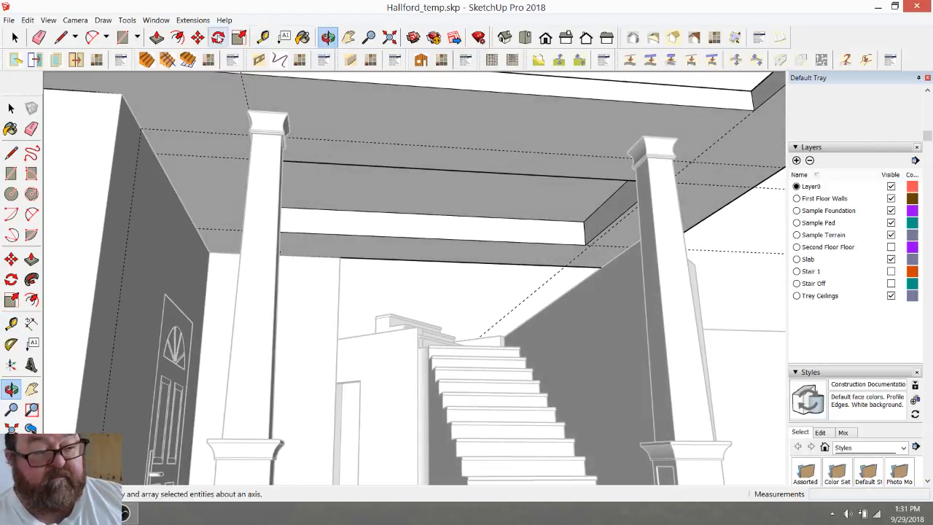
left_click(156, 38)
left_click(596, 219)
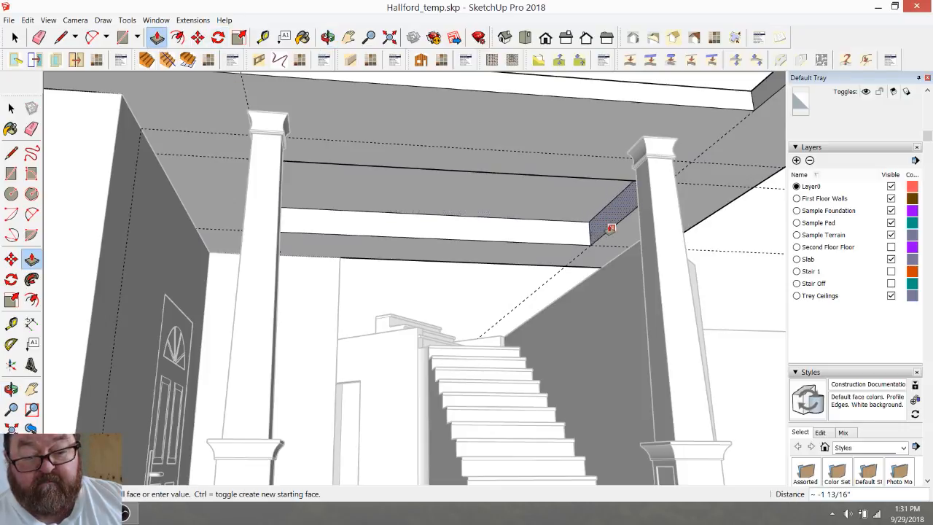
Step: Erase the construction guides running across the entry ceiling and beyond it
left_click(328, 38)
left_click_drag(503, 131, 299, 211)
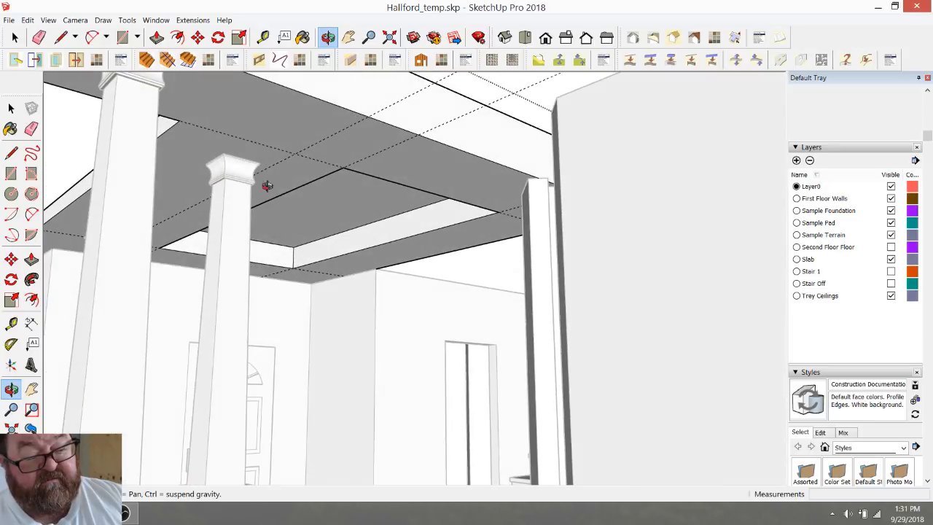
left_click_drag(442, 178, 443, 352)
left_click(41, 40)
mouse_move(306, 123)
left_mouse_down()
mouse_move(394, 125)
mouse_move(352, 177)
left_mouse_up()
scroll(402, 177, "down", 1)
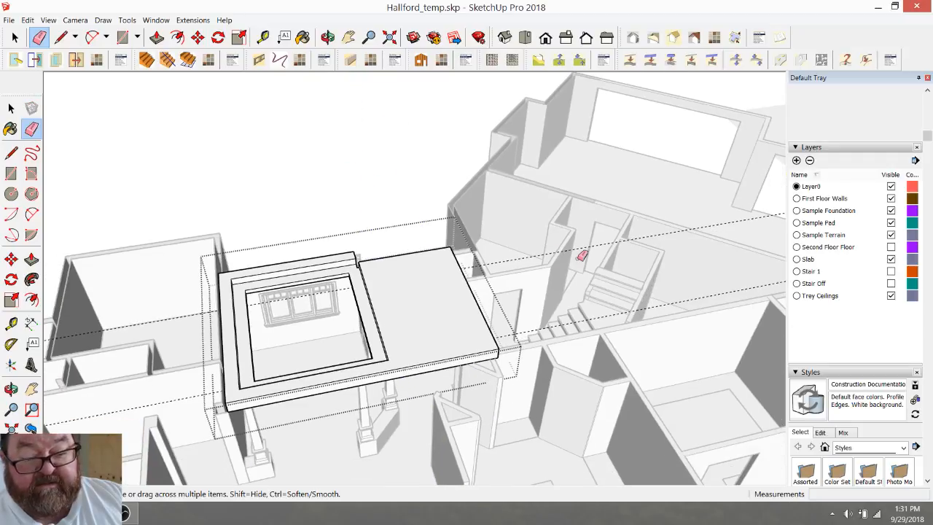
scroll(436, 236, "down", 3)
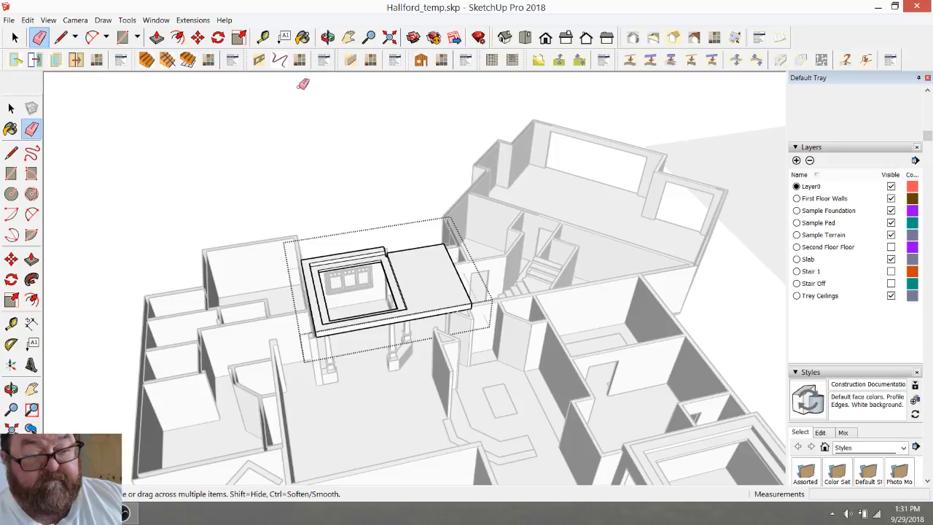
Step: Close the entry ceiling group and return to the whole house model
key("space")
left_click(221, 143)
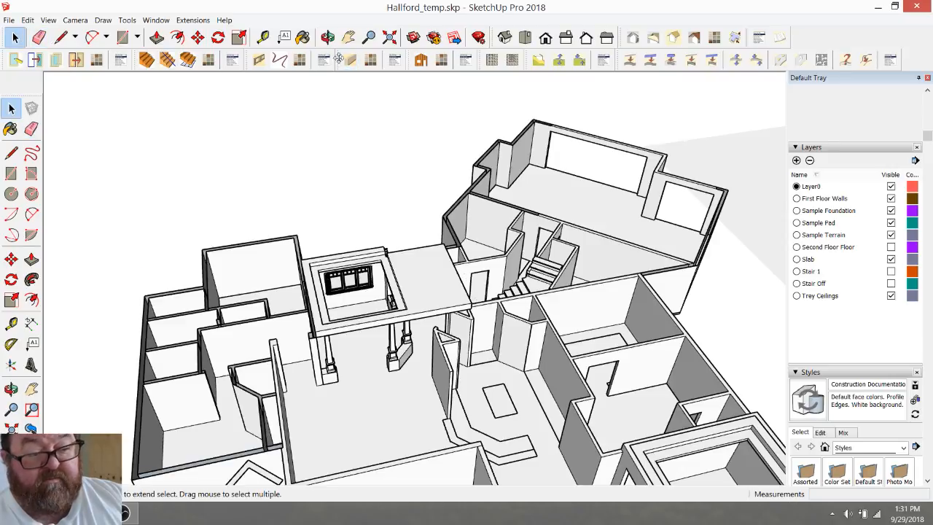
left_click(369, 317)
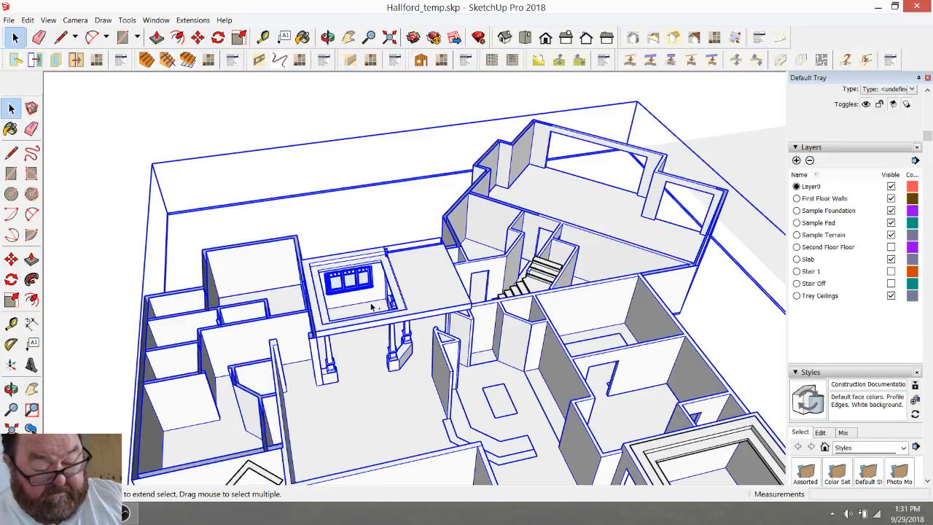
double_click(370, 305)
middle_click_drag(459, 291, 262, 211)
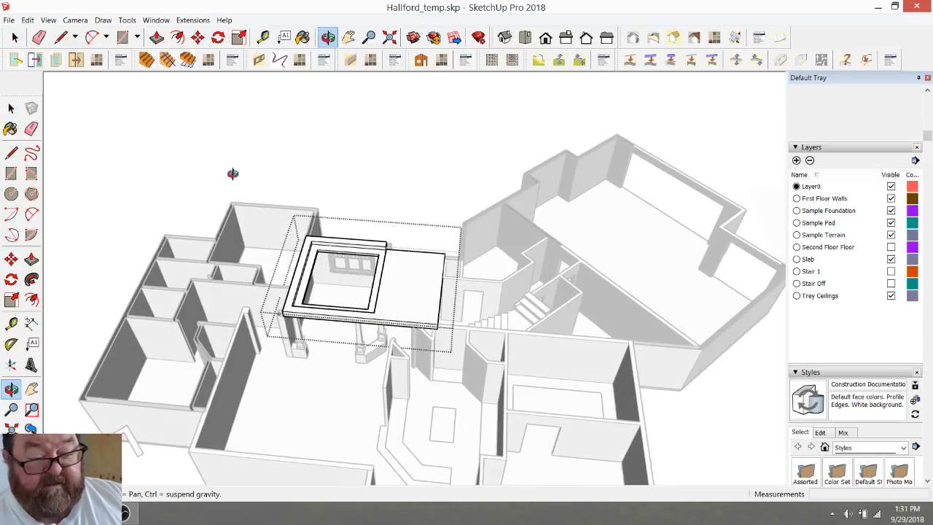
left_click(179, 176)
Step: Examine from several sides how the entry ceiling and its recessed tray sit on the surrounding walls
left_click(328, 37)
left_click_drag(436, 293, 227, 209)
scroll(376, 292, "up", 6)
left_click_drag(520, 266, 265, 241)
left_click_drag(554, 289, 318, 252)
left_click_drag(303, 211, 581, 340)
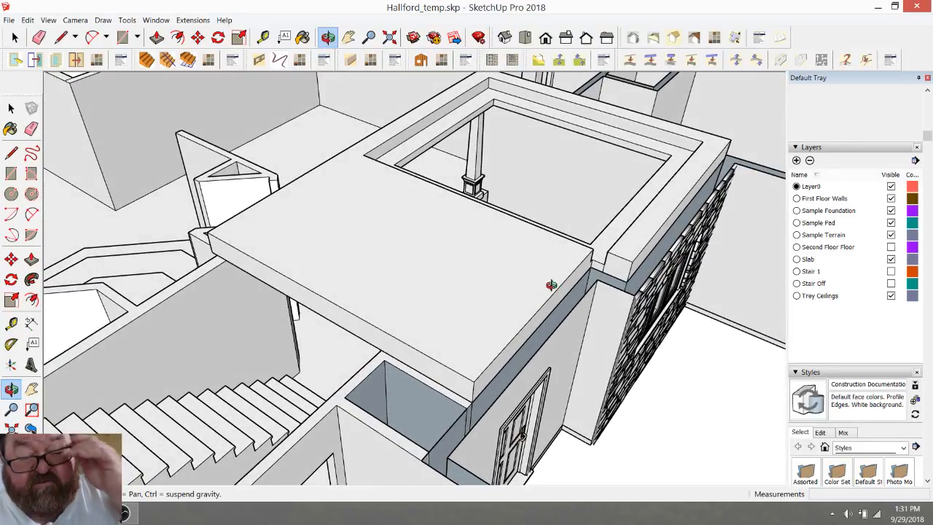
left_click_drag(552, 285, 427, 314)
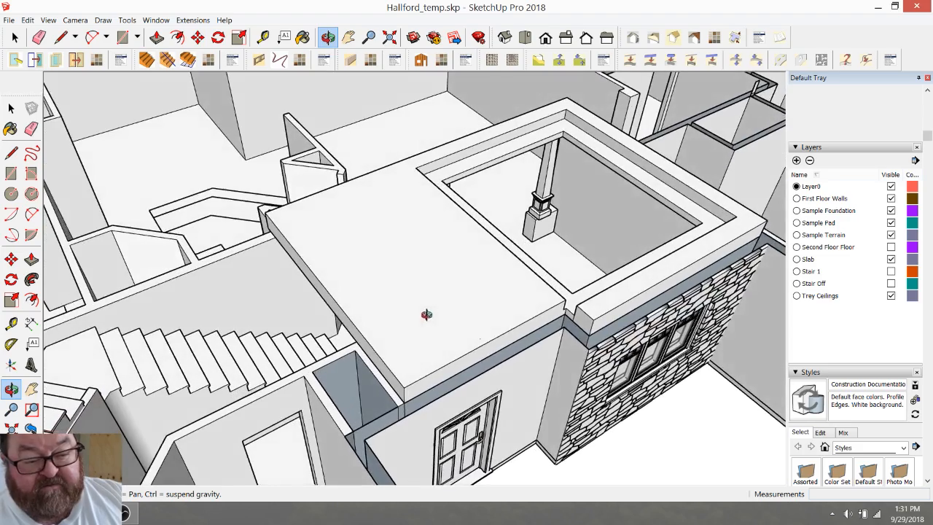
left_click_drag(634, 307, 670, 351)
left_click_drag(556, 352, 685, 456)
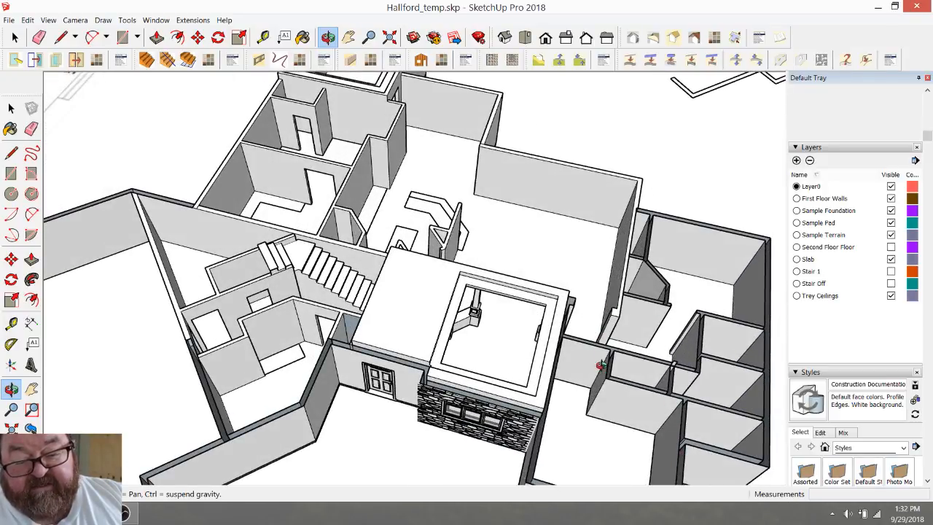
left_click_drag(646, 380, 390, 273)
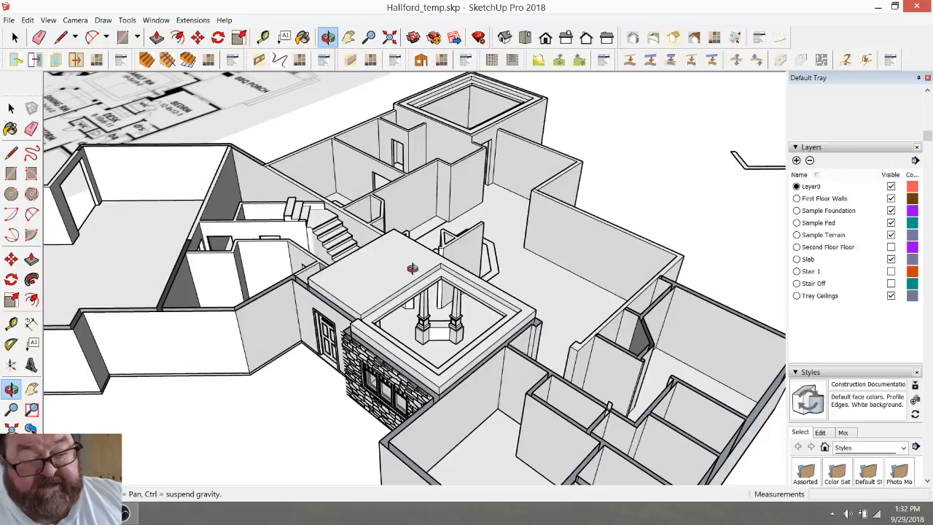
scroll(399, 403, "up", 8)
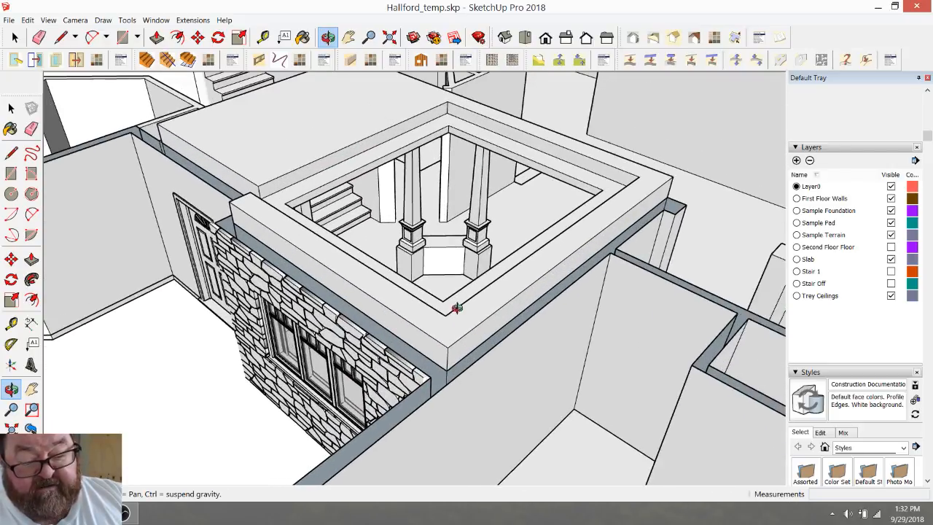
scroll(447, 358, "up", 1)
left_click(70, 38)
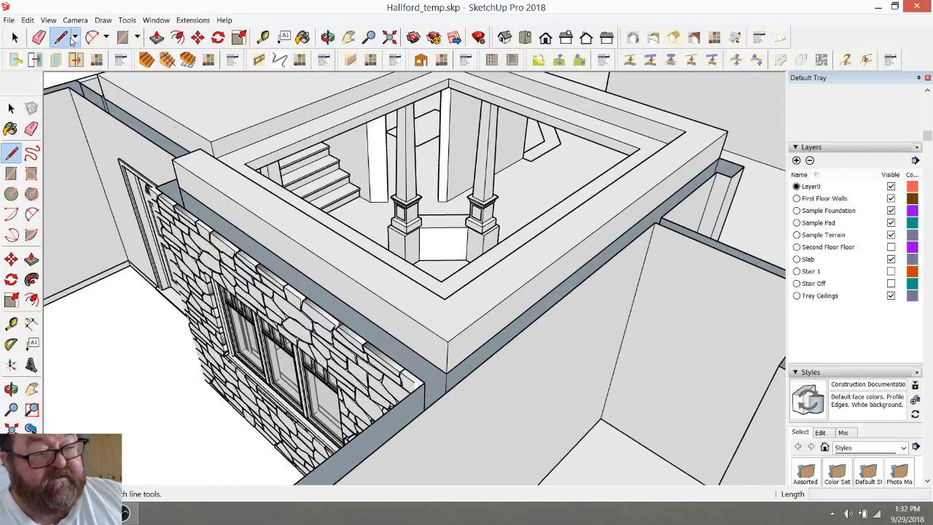
left_click(425, 382)
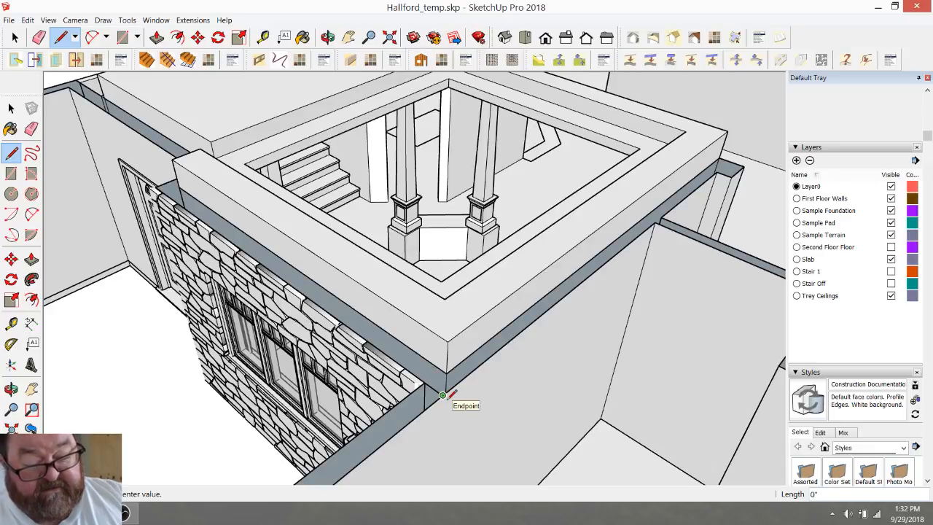
key("Escape")
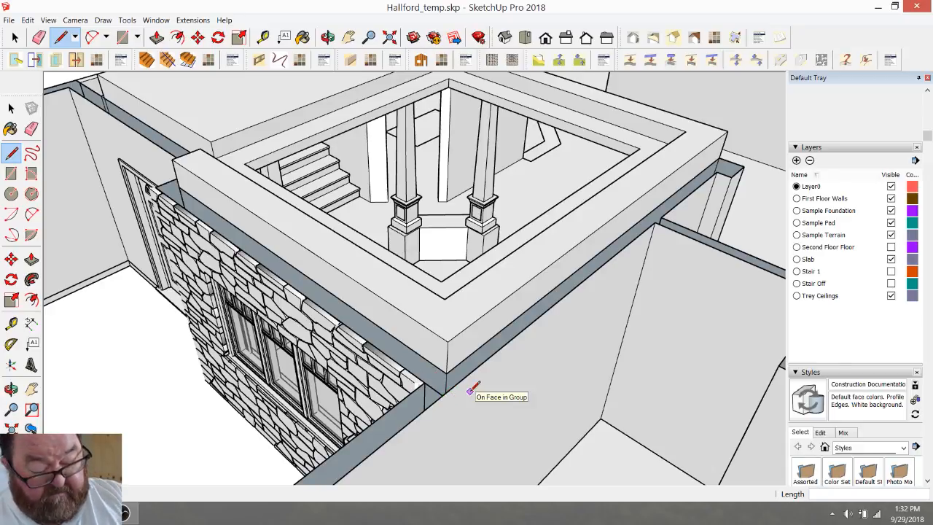
Step: Open the first-floor walls group and draw lines across the open wall tops where the adjoining walls meet the wall beside the tray
left_click(15, 38)
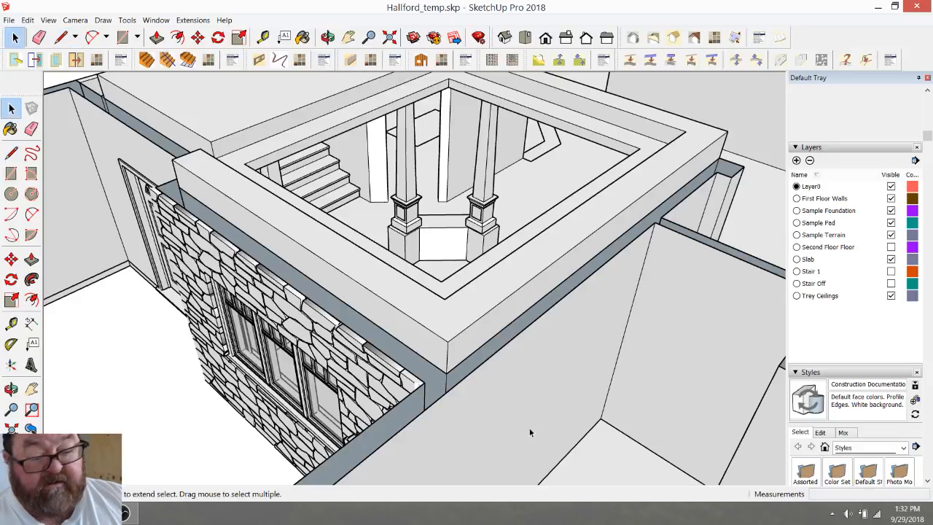
double_click(530, 430)
key("l")
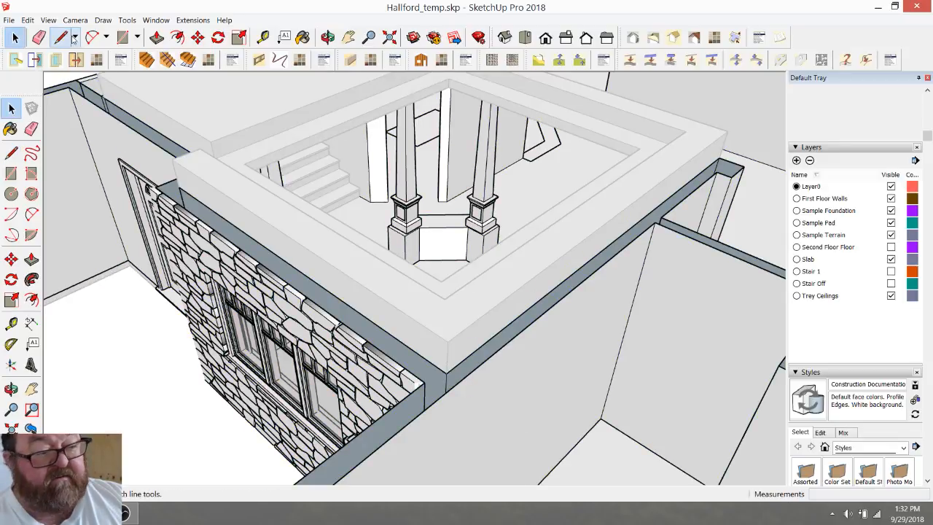
left_click(424, 382)
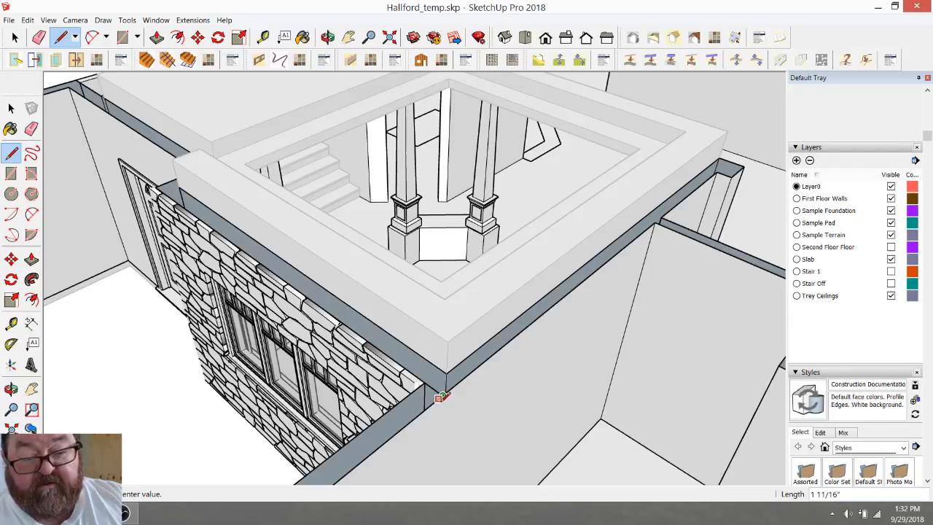
key("Escape")
scroll(652, 239, "up", 3)
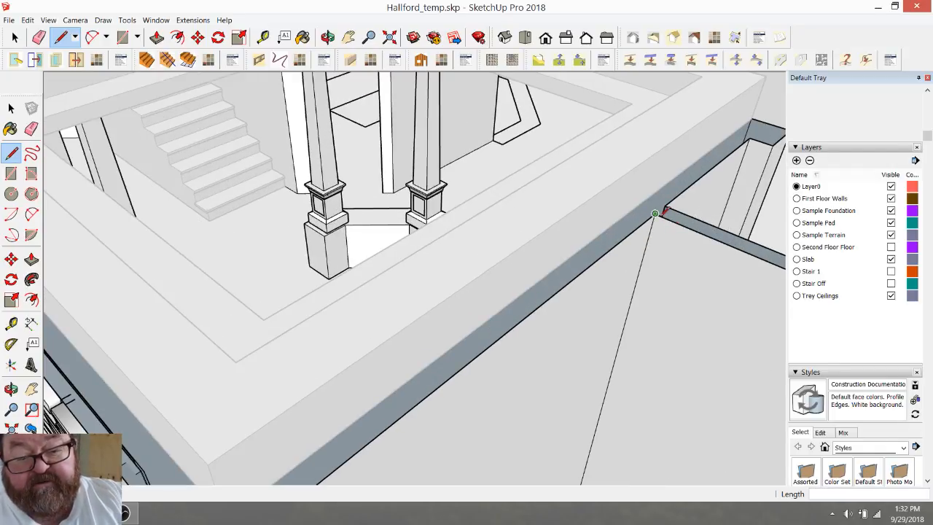
scroll(427, 323, "down", 5)
scroll(603, 353, "up", 2)
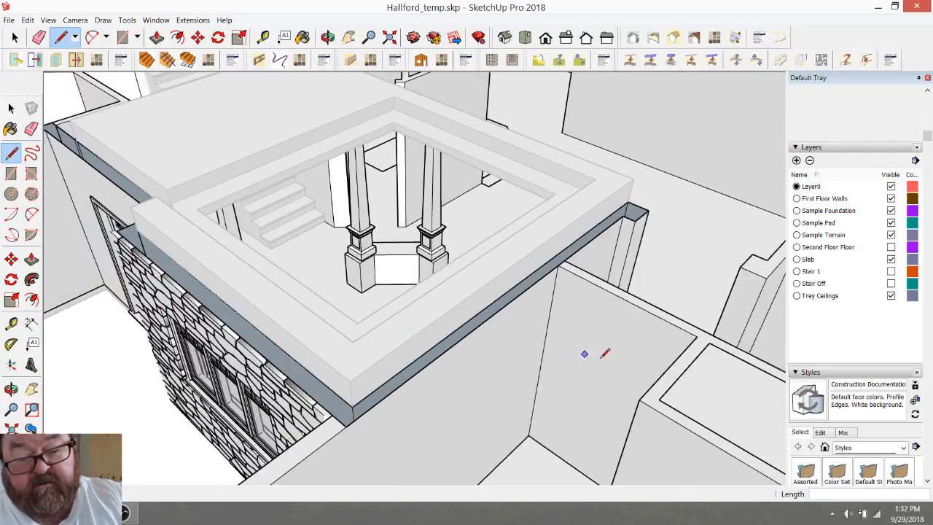
Step: Draw a 6 1/2" line across the front-door wall's top near the entry ceiling's corner, at the end away from the stone wall
scroll(603, 353, "down", 3)
scroll(605, 353, "up", 2)
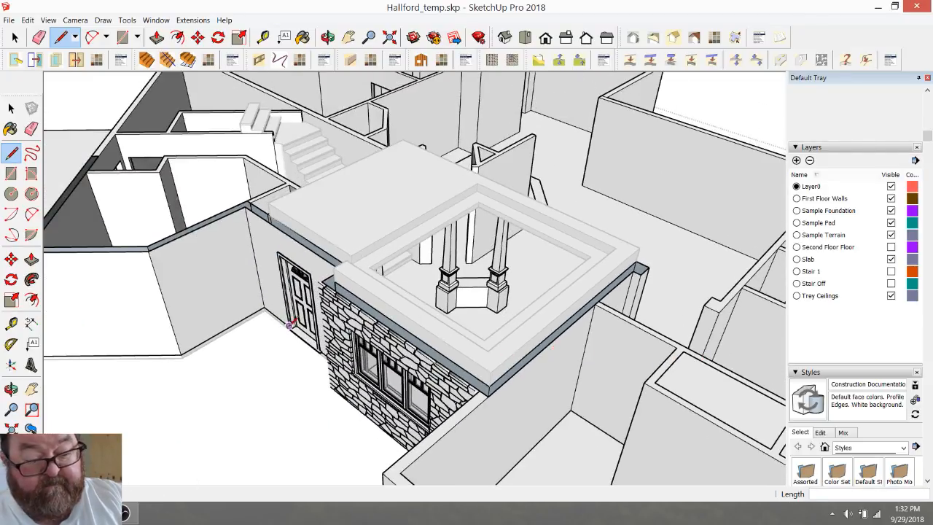
scroll(321, 267, "up", 2)
scroll(218, 150, "up", 5)
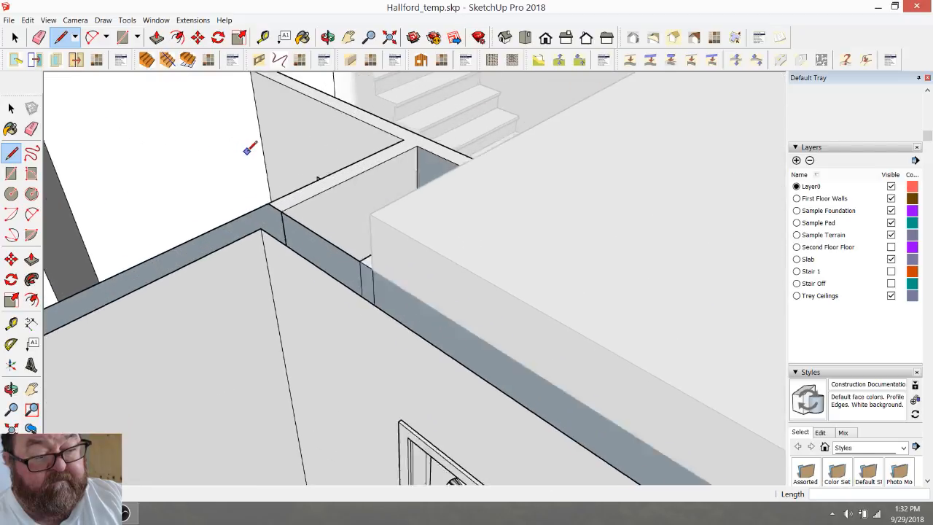
scroll(557, 347, "down", 5)
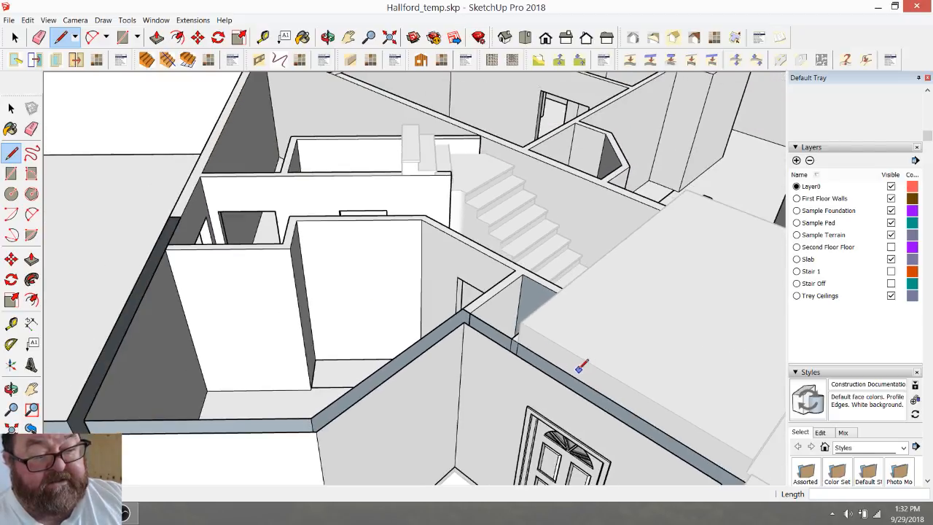
scroll(514, 332, "up", 4)
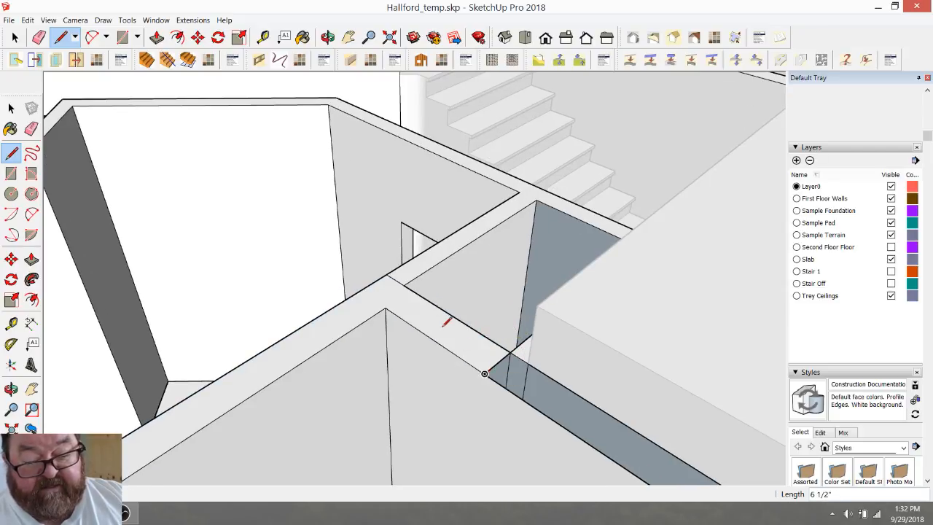
scroll(448, 321, "down", 5)
Step: Draw a line across the wall top's corner where the front-door wall meets the short return to the stone wall
scroll(448, 319, "down", 2)
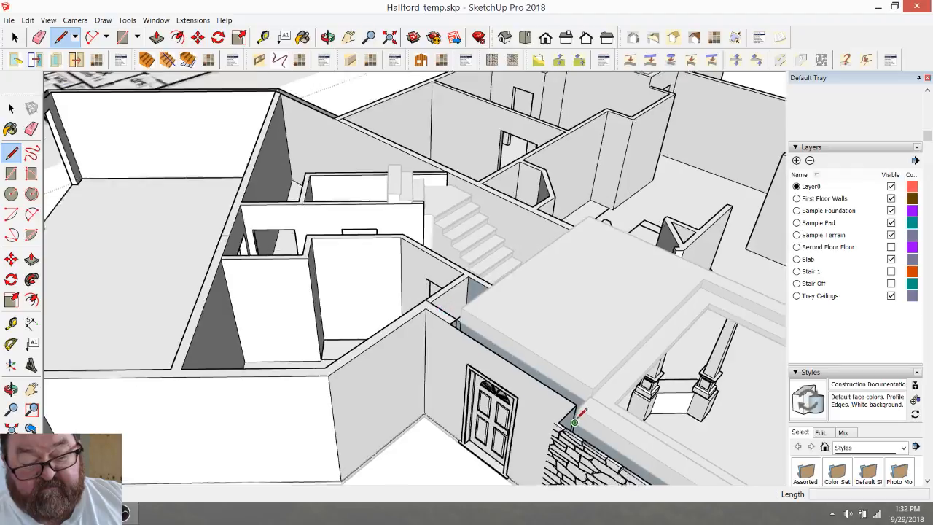
scroll(434, 317, "up", 6)
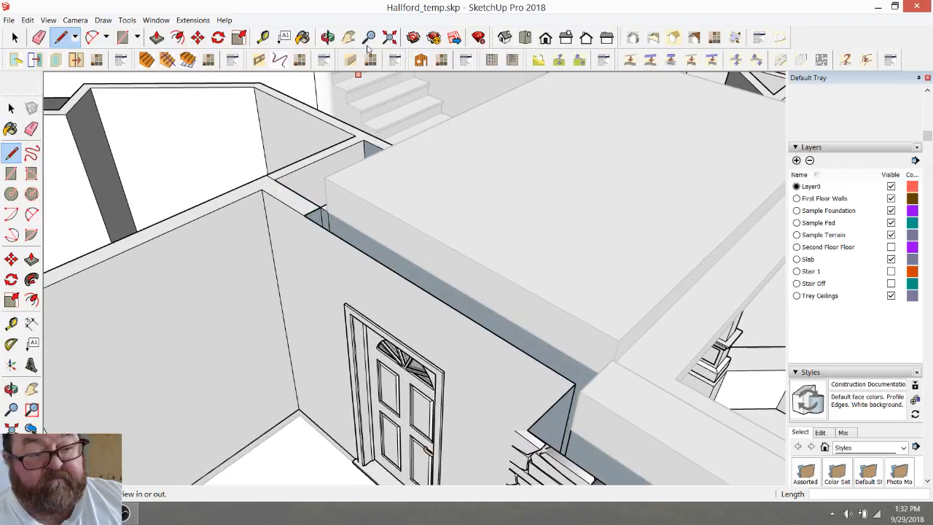
left_click(327, 37)
left_click_drag(433, 253, 471, 315)
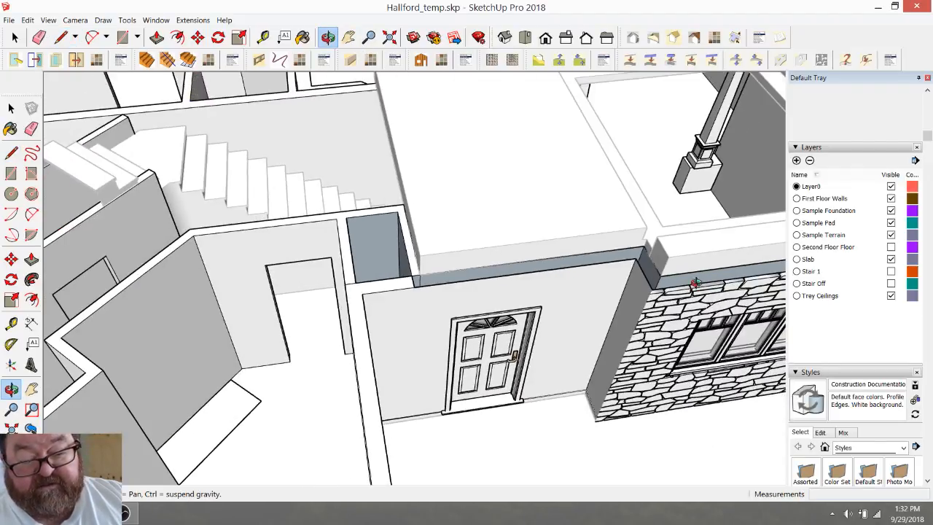
scroll(687, 285, "up", 5)
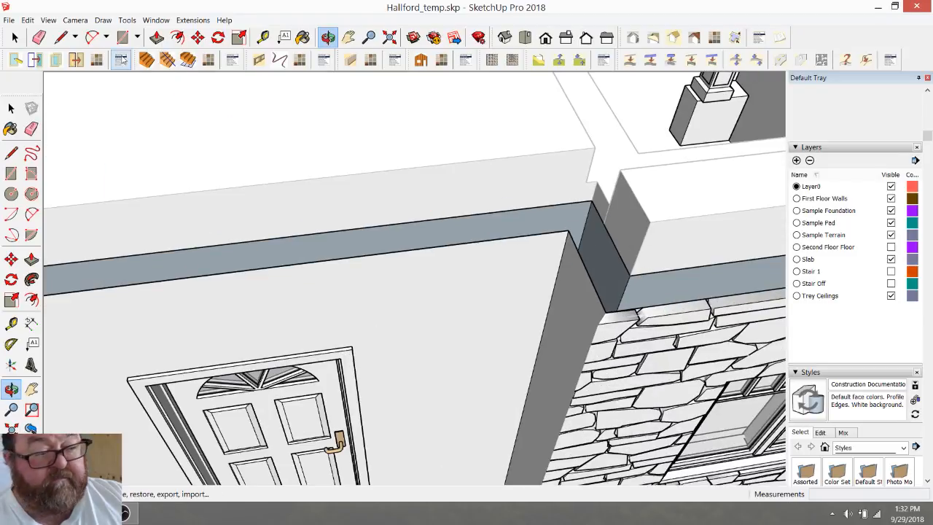
left_click(61, 37)
left_click(569, 231)
left_click(592, 200)
Step: Trace the open wall top above the front door with an 8' 8 1/2" line and an 8' 8 1/2" by 6 1/2" rectangle
scroll(640, 278, "down", 4)
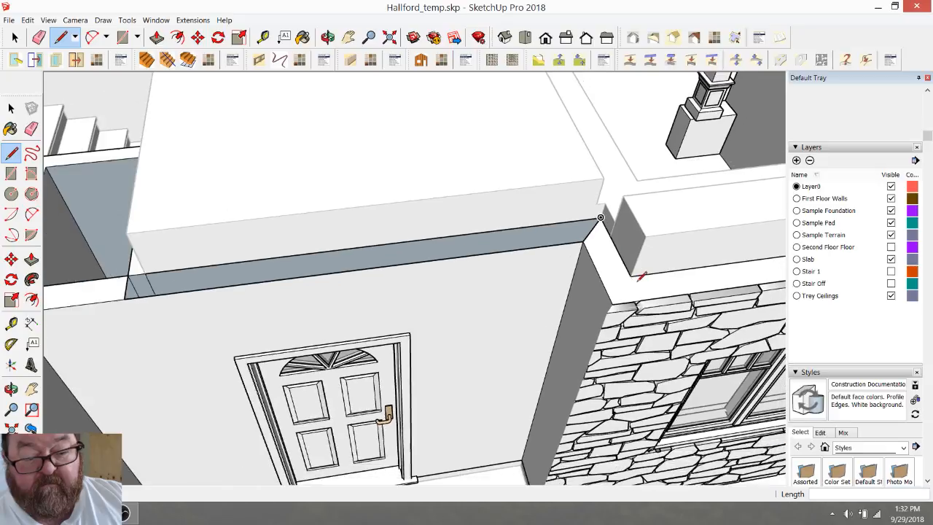
scroll(321, 332, "up", 3)
left_click(207, 240)
scroll(214, 284, "down", 1)
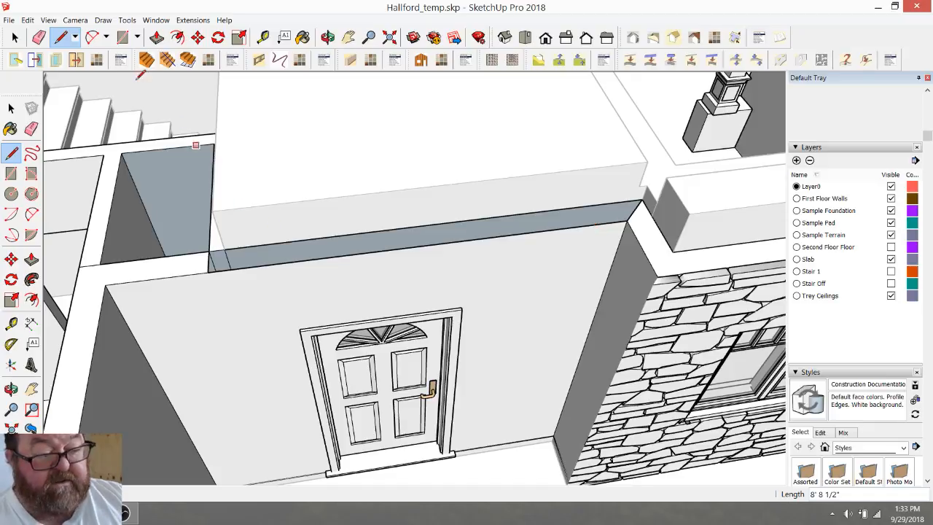
left_click(122, 37)
left_click(208, 271)
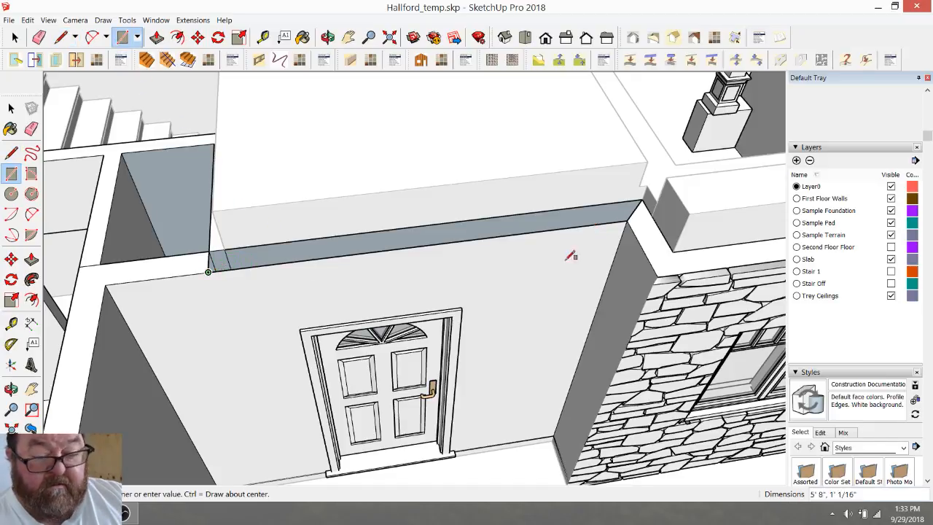
left_click(645, 198)
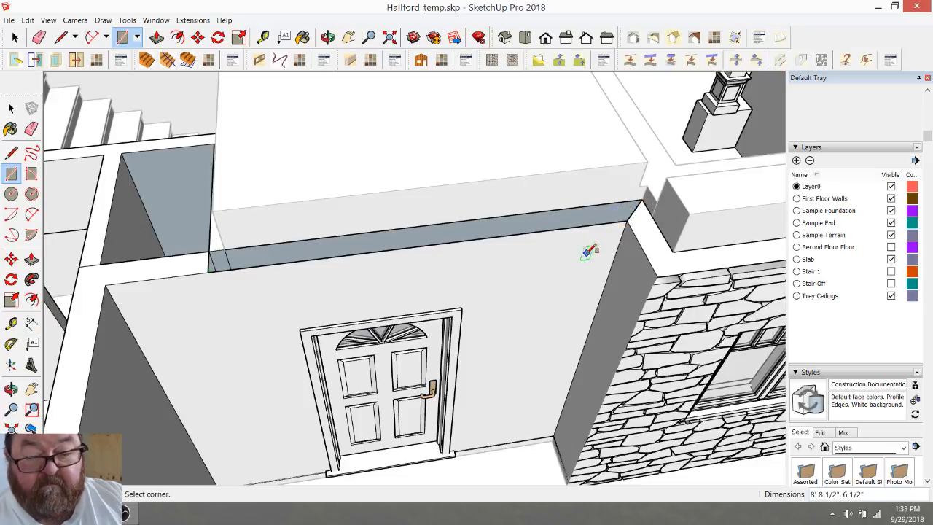
Step: Open the tray ceiling group above the front entry for editing
scroll(196, 252, "up", 5)
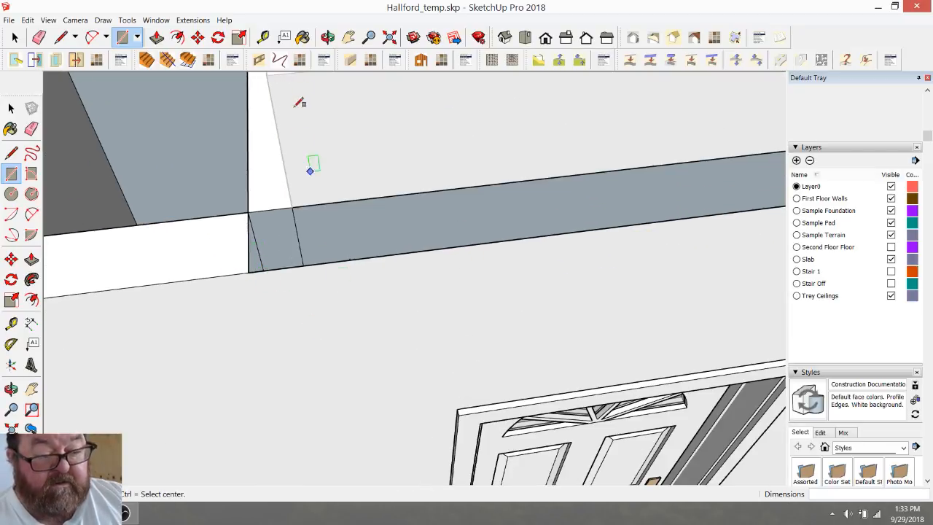
left_click(327, 37)
left_click_drag(409, 233, 231, 176)
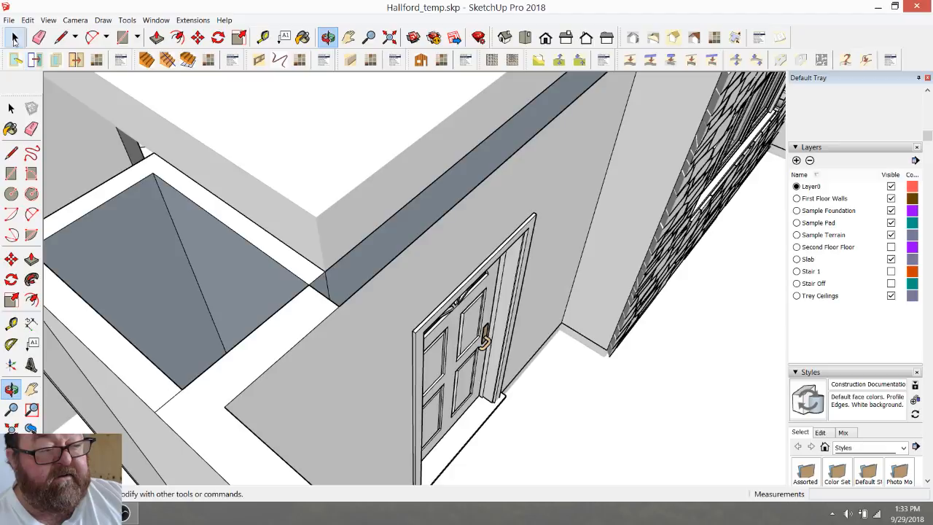
left_click(15, 38)
middle_click_drag(223, 234, 431, 311)
scroll(552, 371, "down", 10)
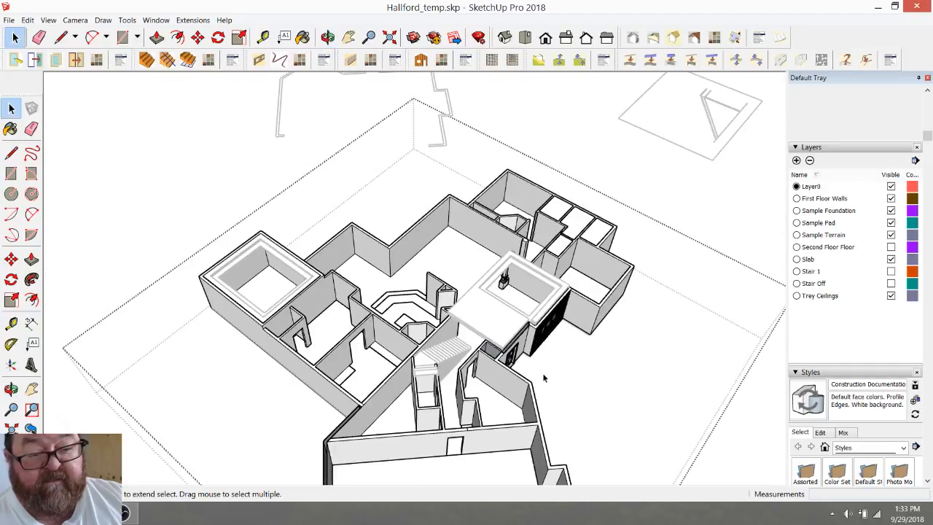
scroll(521, 377, "up", 10)
left_click(308, 310)
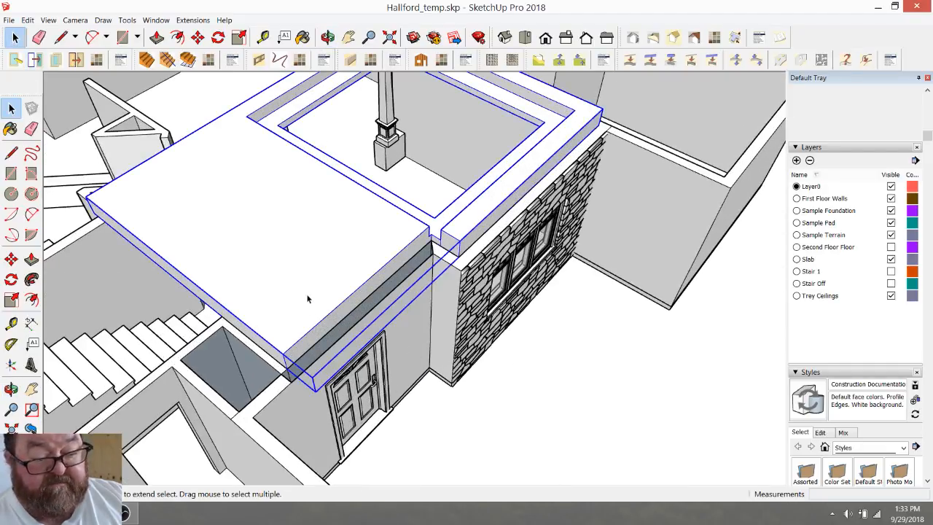
double_click(308, 310)
Step: Push the ceiling slab's face above the front door back about 2 inches and close the group
key("p")
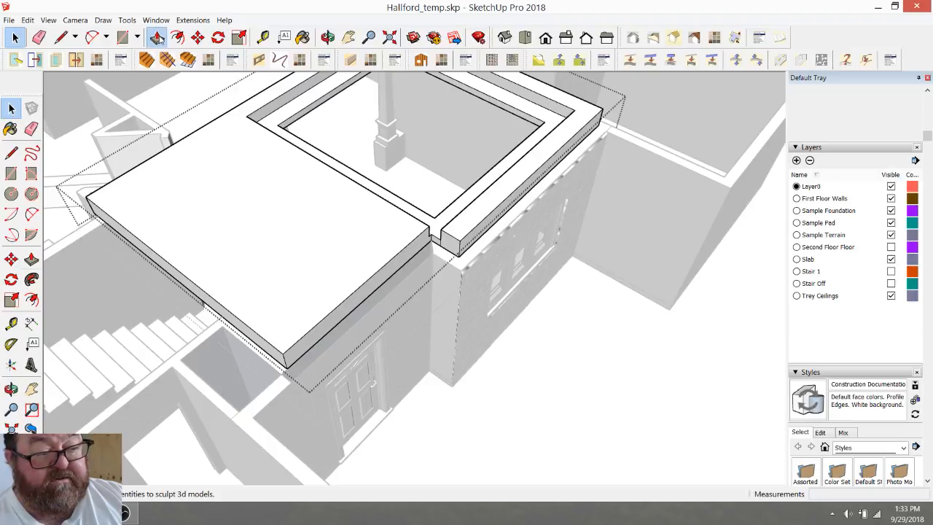
scroll(309, 328, "up", 3)
middle_click_drag(309, 332, 325, 348)
left_click(328, 346)
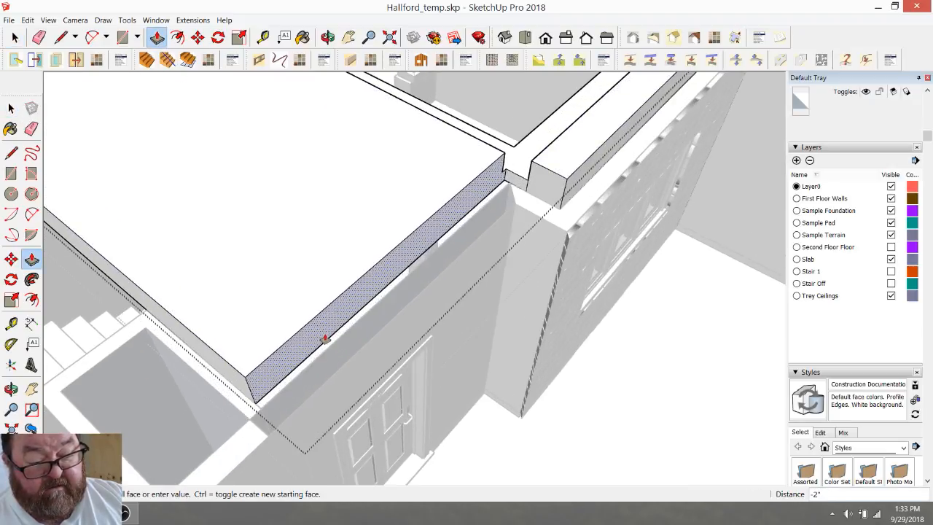
left_click(323, 337)
left_click(15, 37)
scroll(426, 328, "down", 4)
left_click(635, 352)
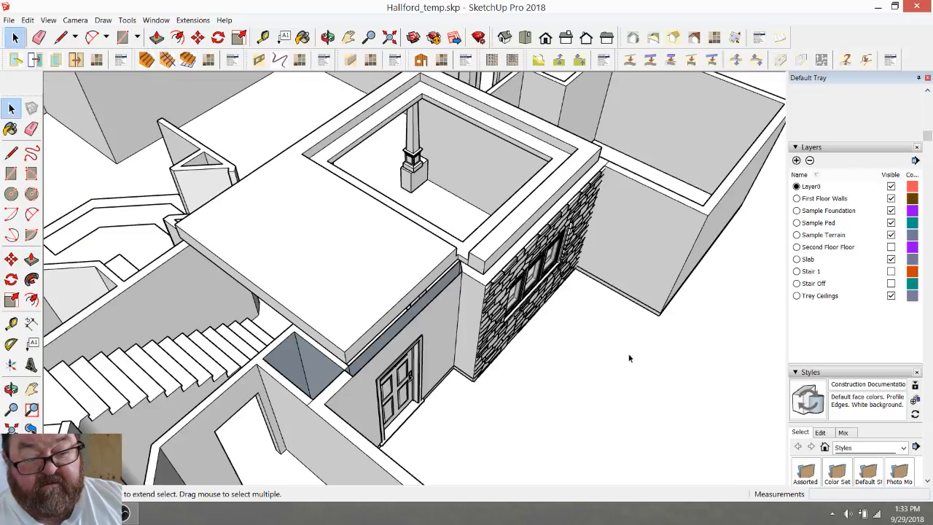
Step: Draw a rectangle that caps the open top of the front door wall, from one end to the other
scroll(450, 342, "up", 1)
scroll(412, 282, "up", 3)
scroll(326, 332, "up", 3)
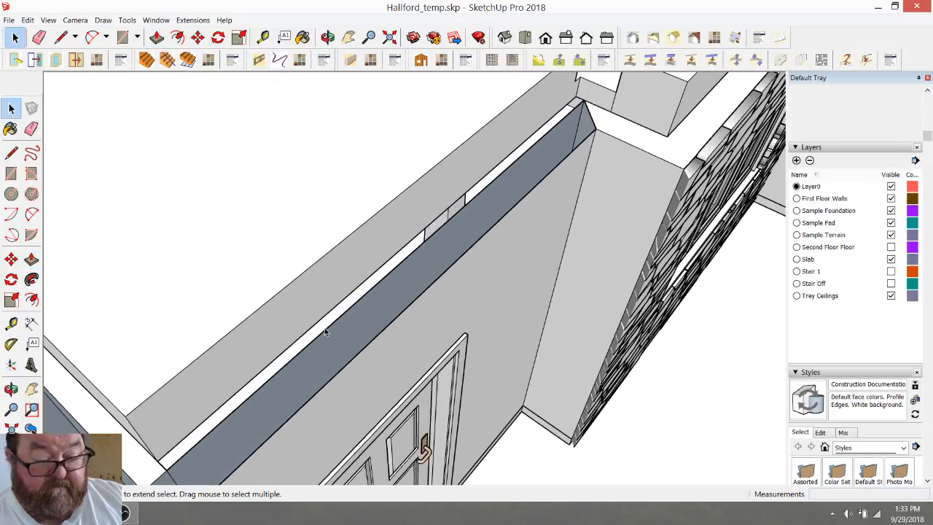
scroll(398, 240, "down", 2)
scroll(254, 433, "up", 2)
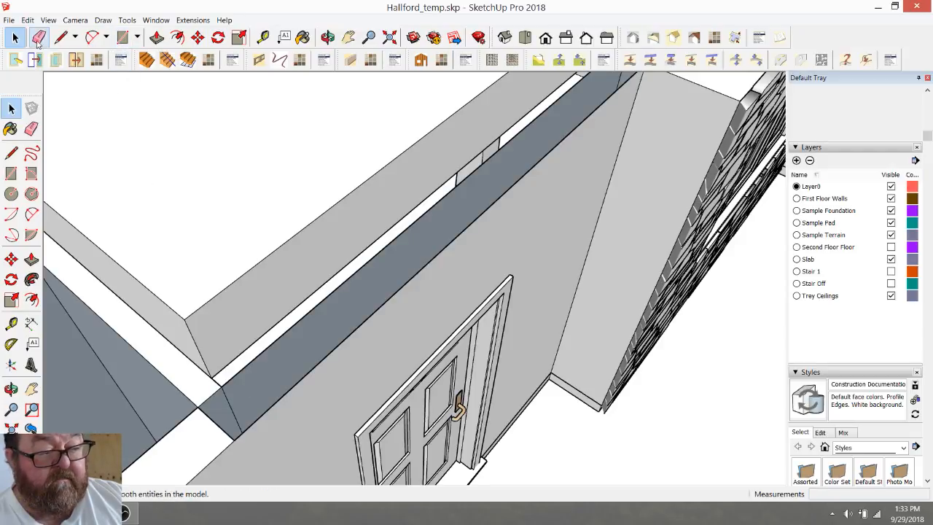
double_click(399, 314)
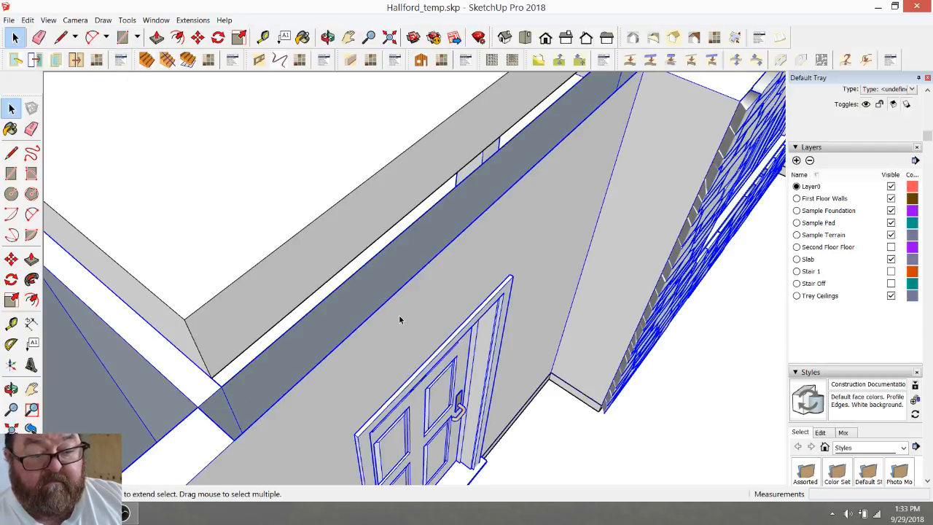
scroll(309, 282, "down", 1)
left_click(123, 37)
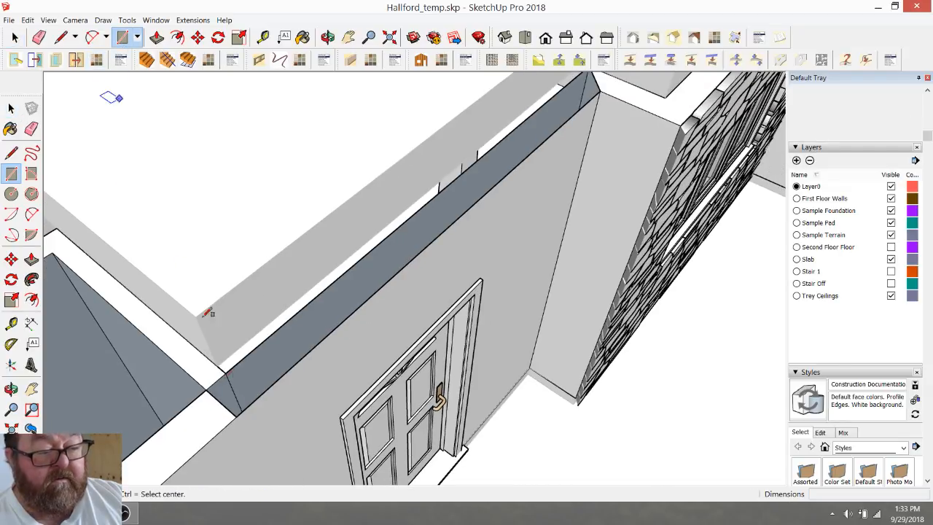
left_click(232, 405)
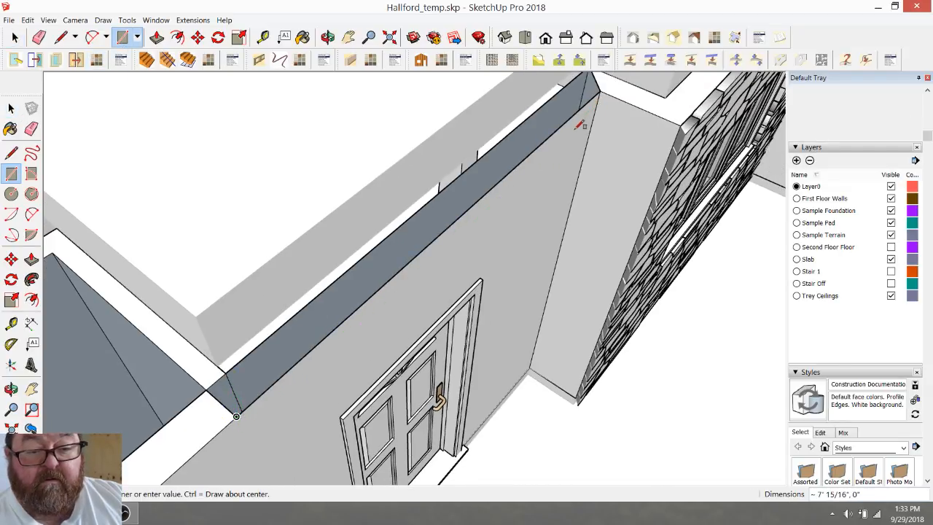
scroll(581, 121, "up", 2)
scroll(530, 216, "down", 1)
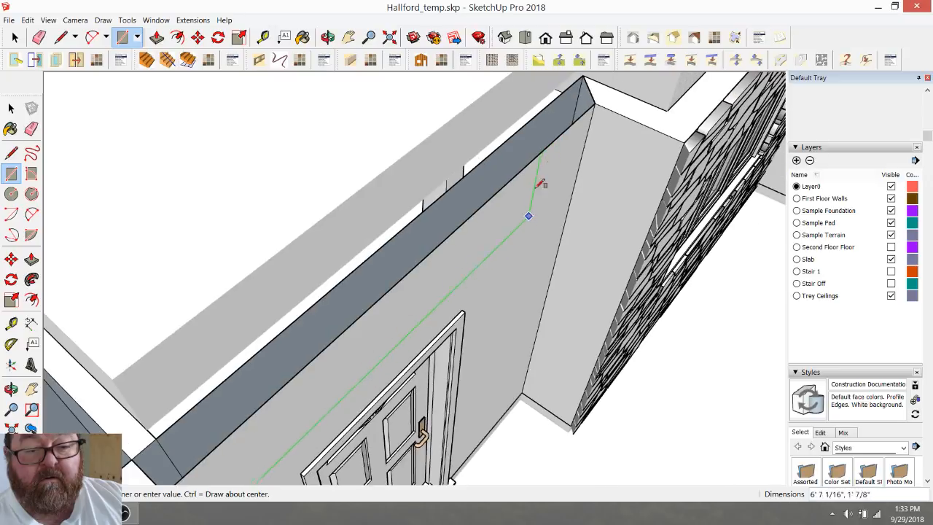
left_click(564, 92)
scroll(529, 143, "down", 2)
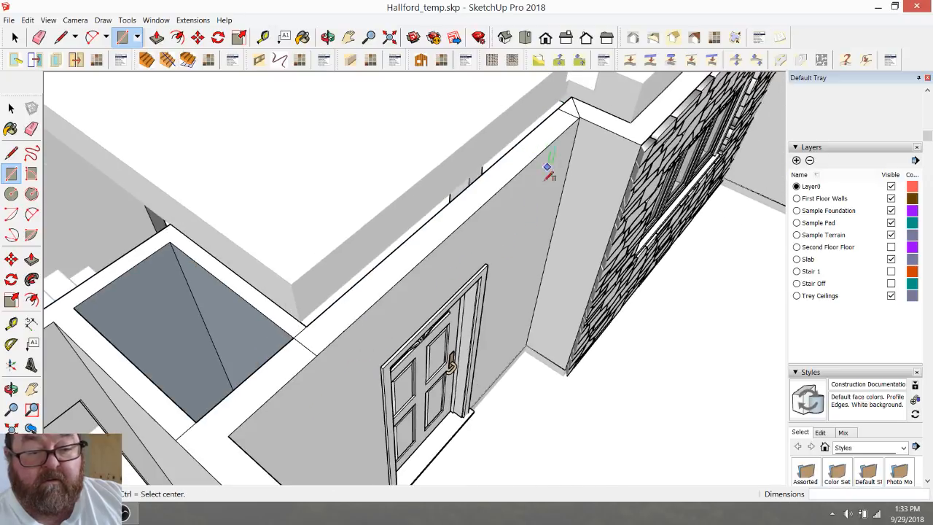
left_click(37, 38)
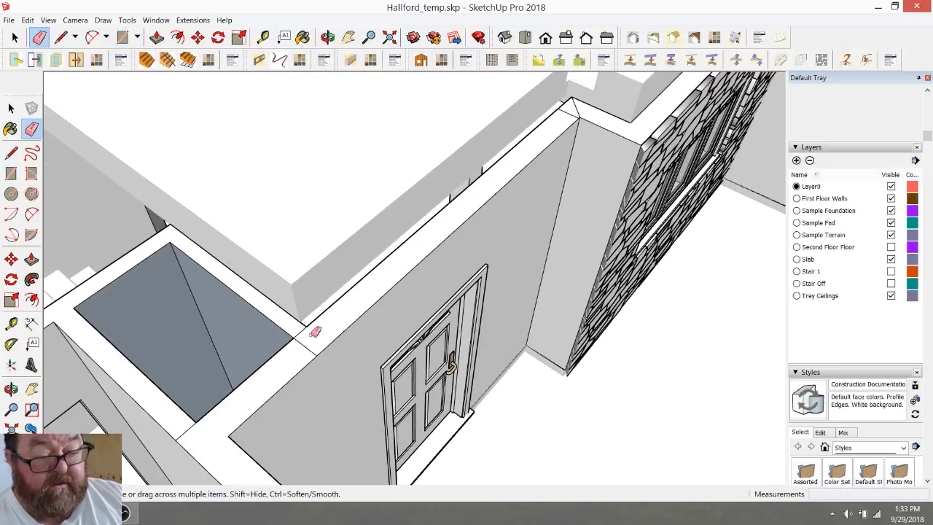
scroll(417, 318, "down", 3)
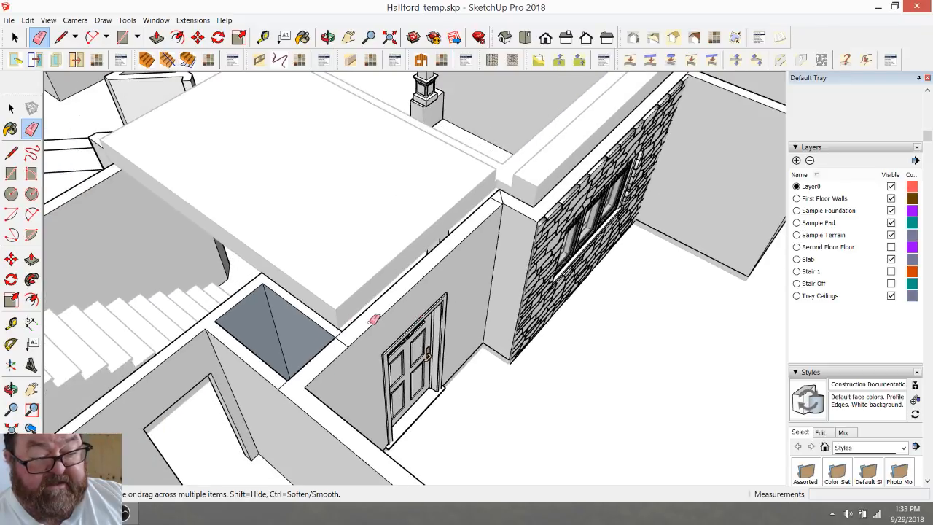
scroll(378, 318, "down", 2)
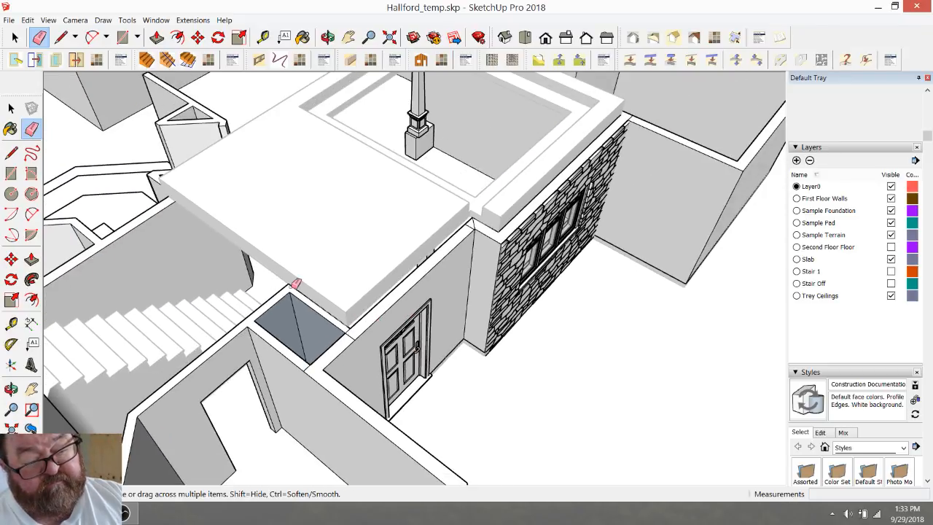
scroll(376, 304, "down", 2)
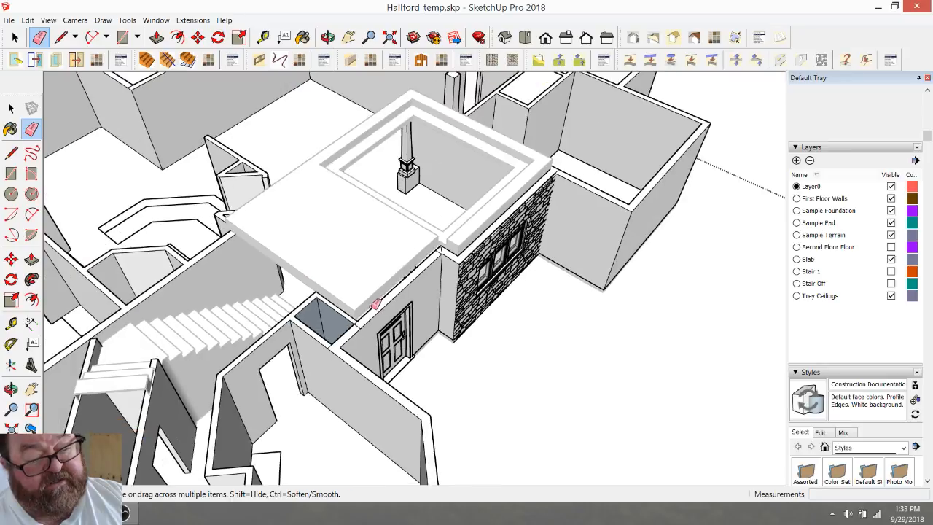
scroll(325, 287, "up", 1)
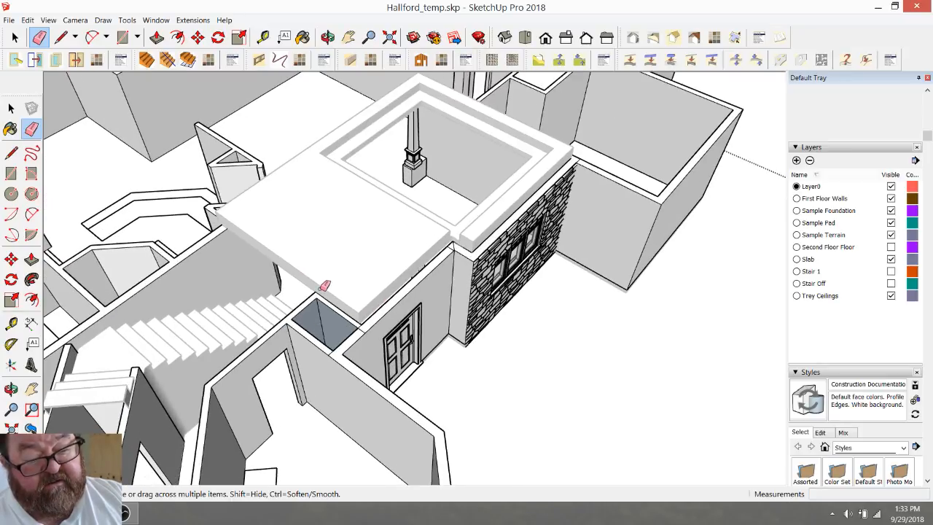
Step: Split the wall top at the closet's inner corner with a 4 1/2" line and pull the section beside the ceiling slab up to its height
scroll(320, 295, "up", 6)
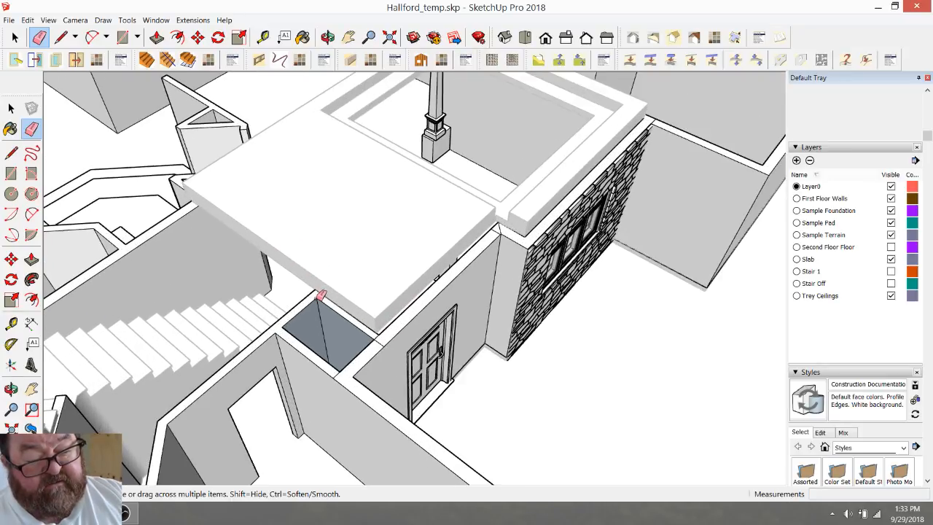
left_click(61, 37)
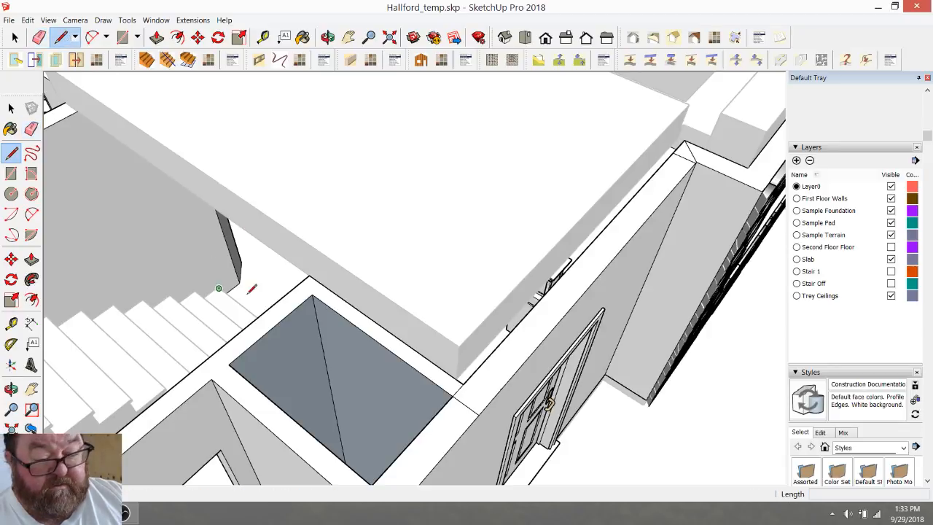
left_click(311, 294)
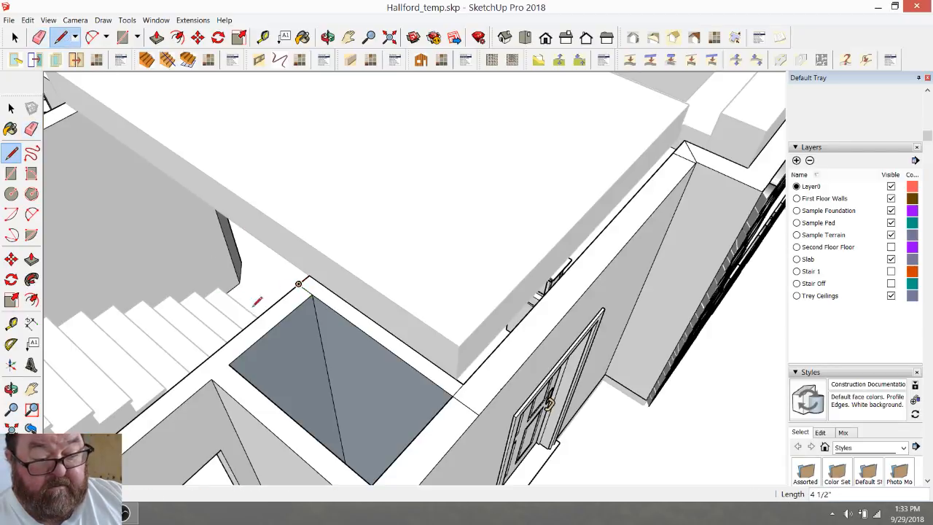
scroll(280, 300, "down", 3)
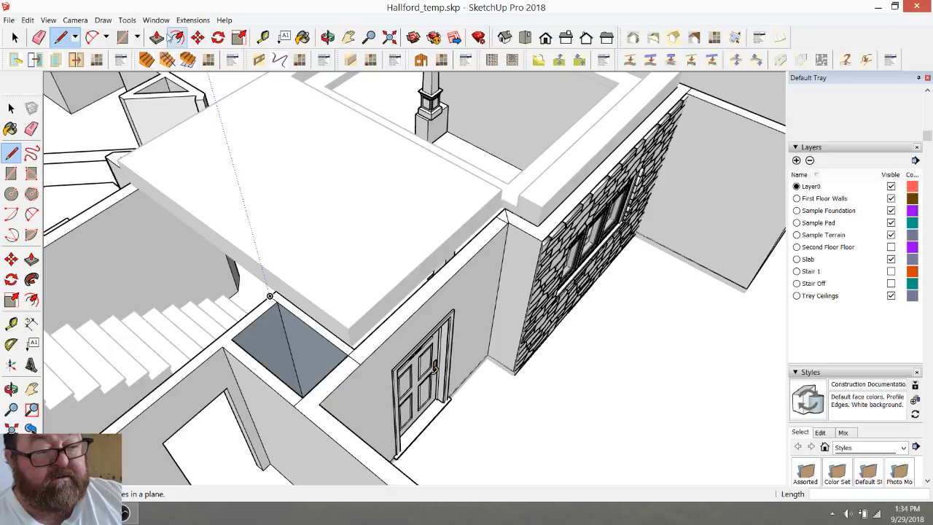
left_click(156, 37)
left_click(308, 330)
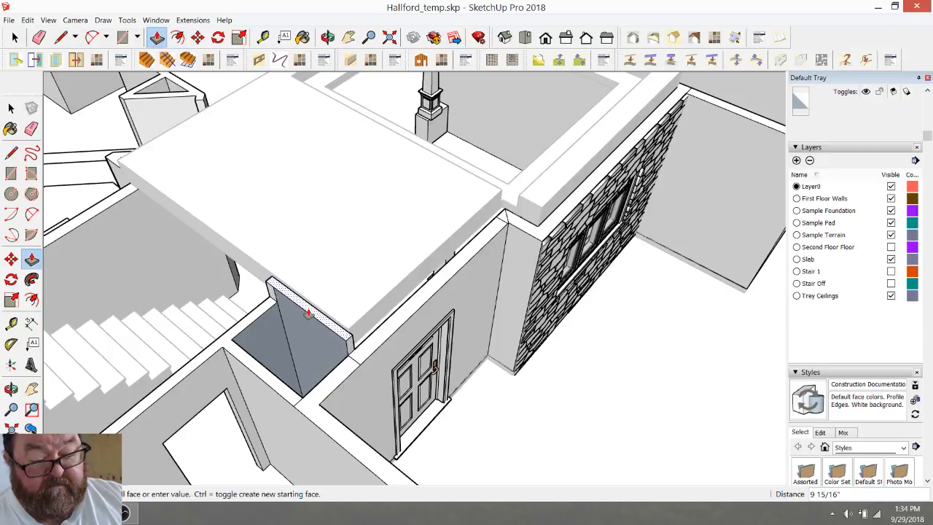
left_click(315, 307)
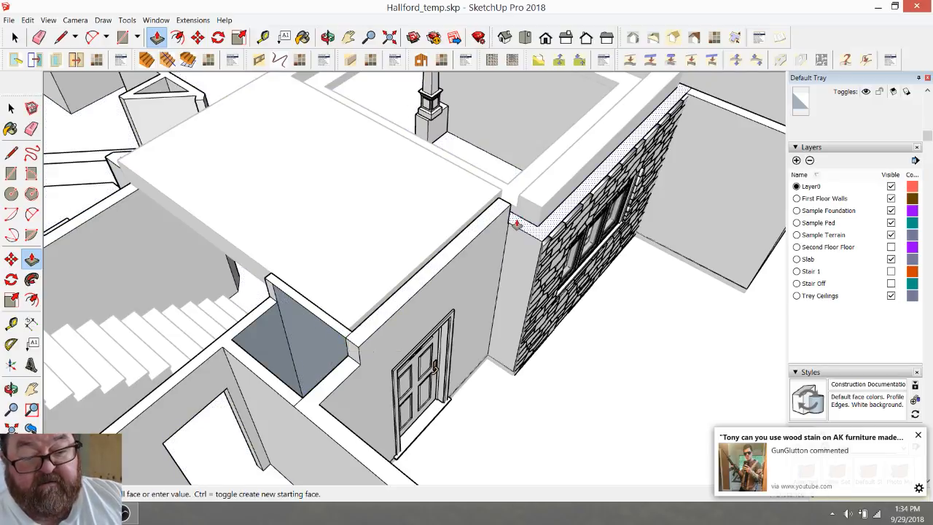
Step: Undo the last pull on the front door wall and erase the stray edges on top of its corner with the stone wall
scroll(510, 209, "up", 5)
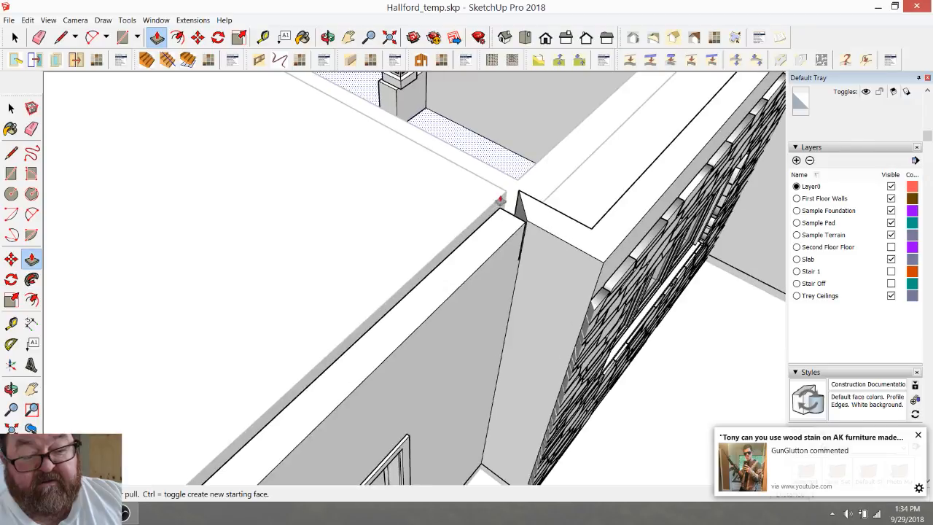
key("ctrl+z")
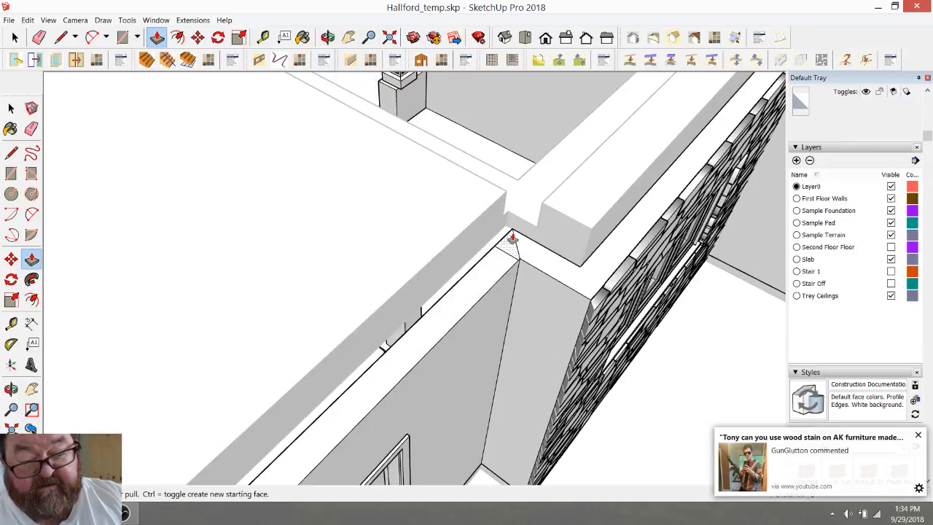
scroll(510, 240, "up", 5)
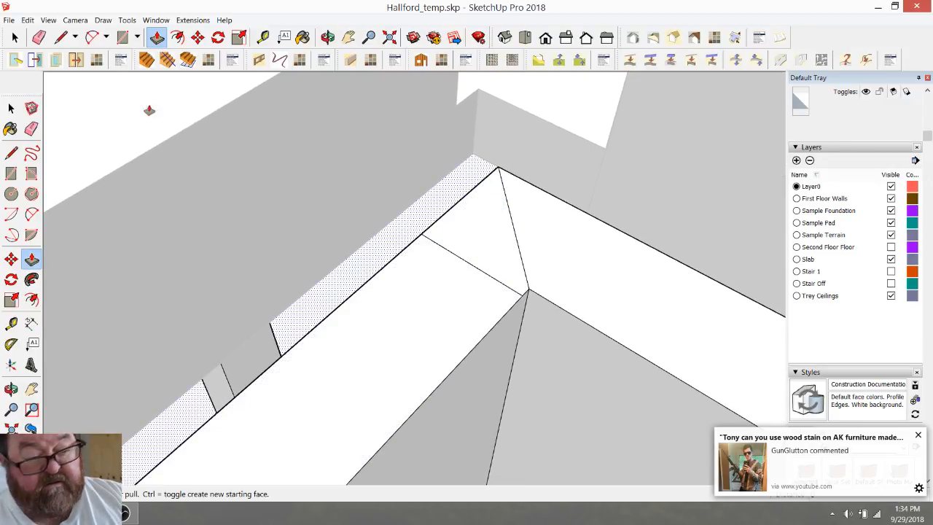
left_click(62, 37)
left_click(521, 294)
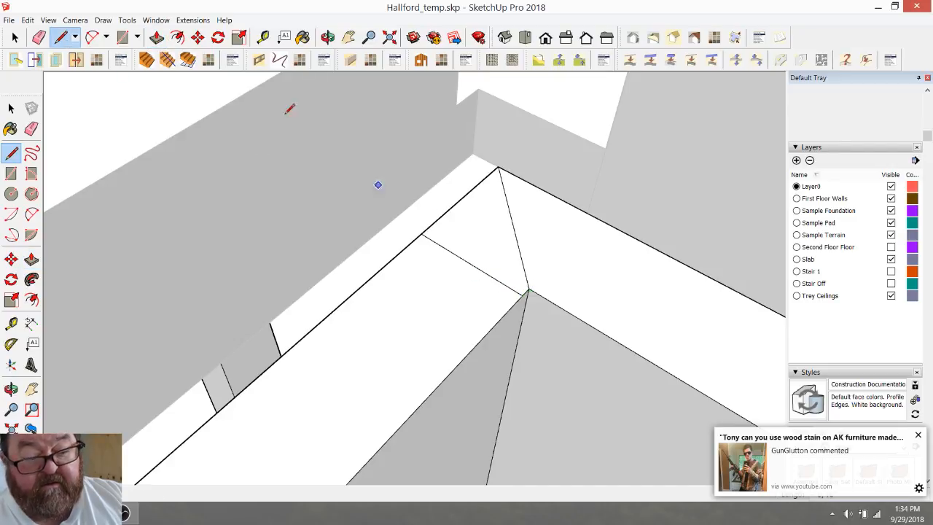
left_click(38, 37)
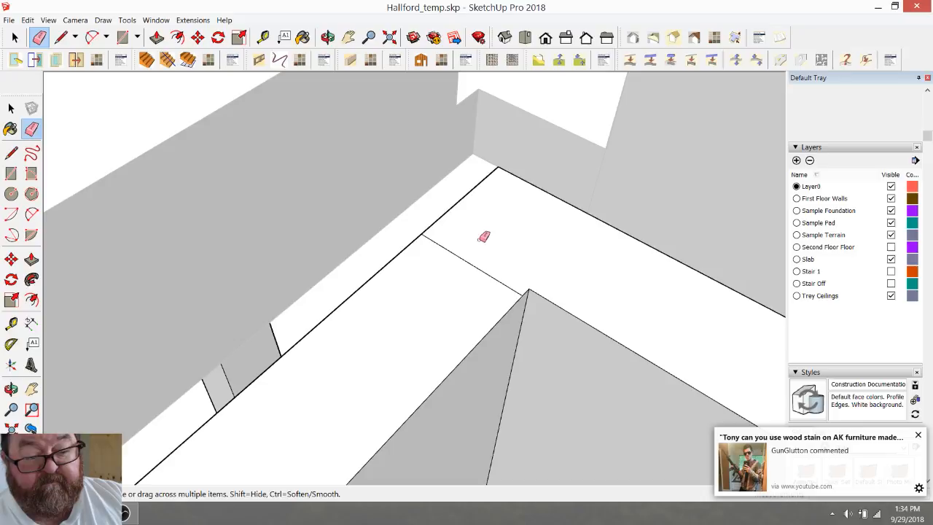
Step: Pull the joined top face of the front door wall and stone wall up 1'
scroll(476, 261, "down", 10)
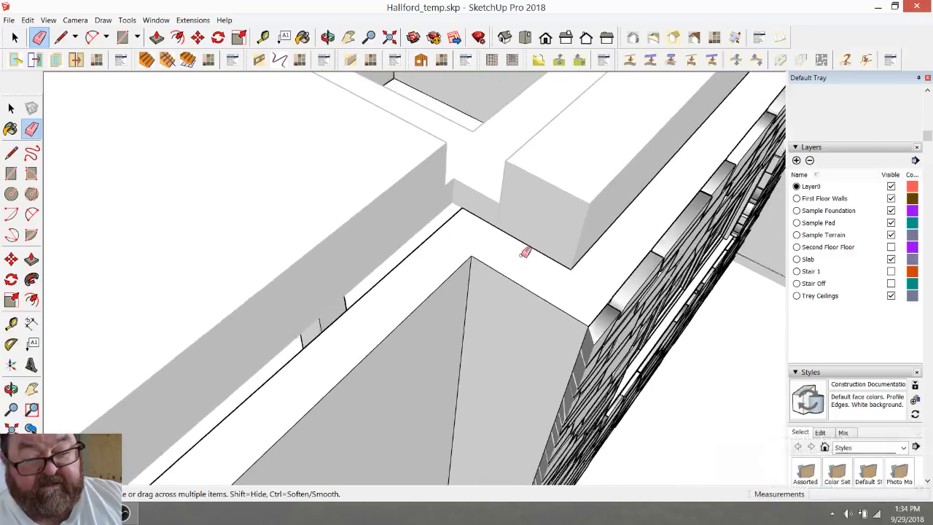
scroll(574, 265, "down", 2)
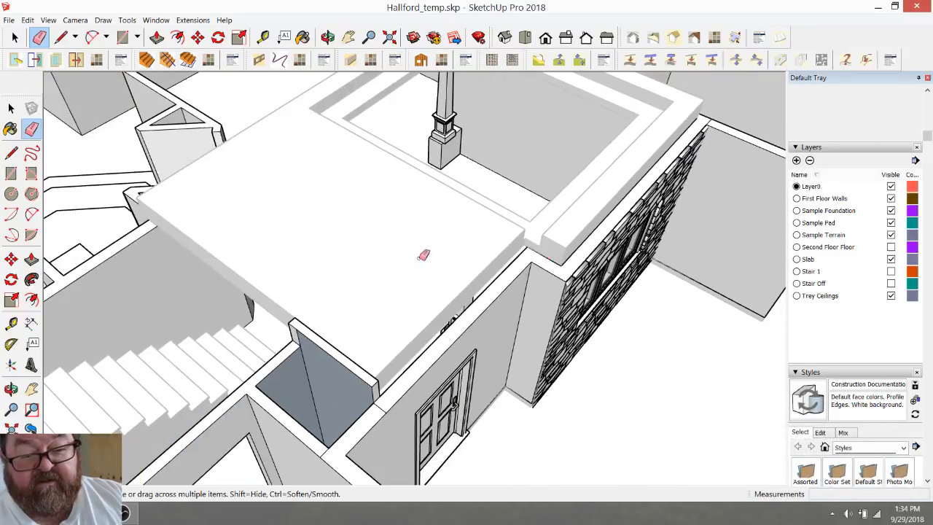
left_click(157, 37)
left_click(387, 380)
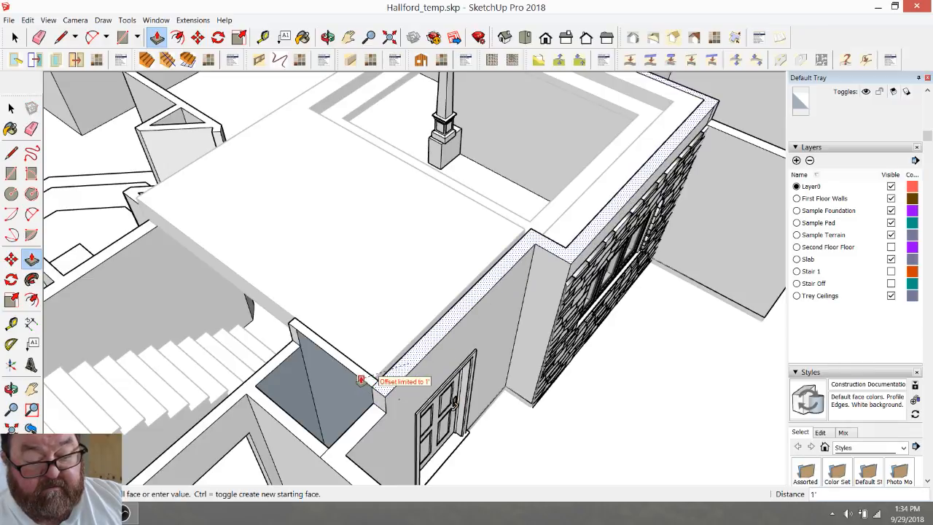
Step: Erase the leftover vertical edges above the interior wall where it meets the raised wall beside the tray ceiling
left_click(327, 37)
middle_click_drag(552, 164, 333, 223)
scroll(335, 227, "down", 2)
middle_click_drag(621, 285, 430, 371)
scroll(446, 350, "up", 3)
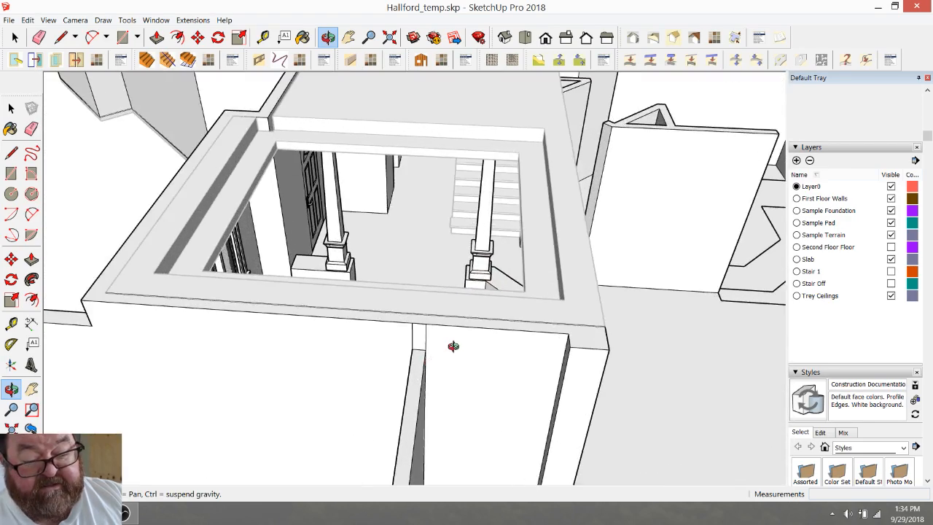
left_click_drag(446, 350, 234, 182)
left_click(38, 37)
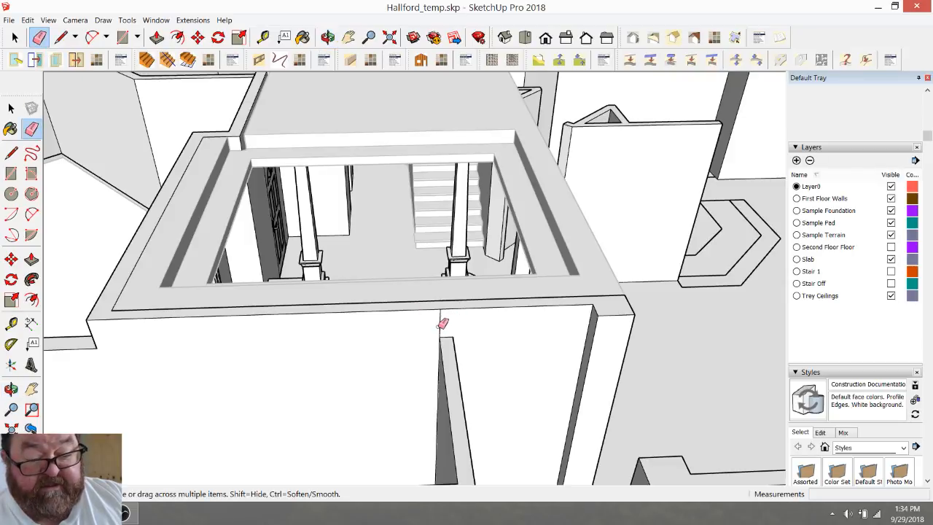
scroll(438, 325, "down", 4)
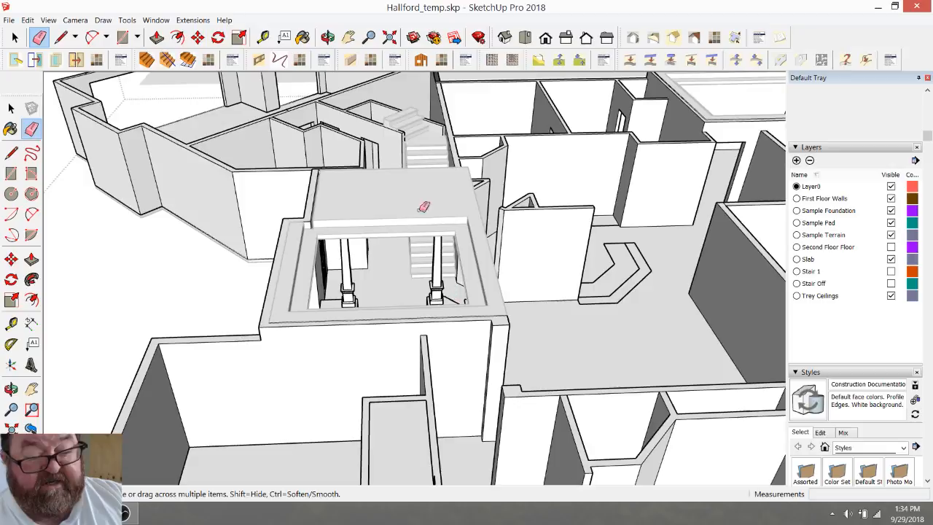
Step: Try to delete the top face spanning the small rooms on the wing past the stone wall, and undo the deletion
left_click(327, 37)
left_click_drag(331, 232, 470, 272)
scroll(470, 272, "down", 4)
scroll(586, 318, "up", 5)
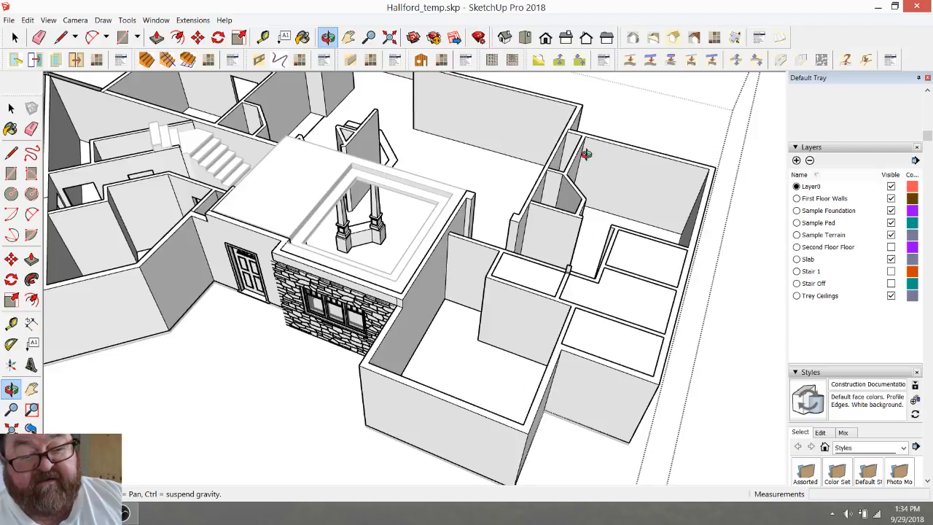
left_click_drag(590, 349, 656, 324)
left_click_drag(599, 294, 562, 342)
key("space")
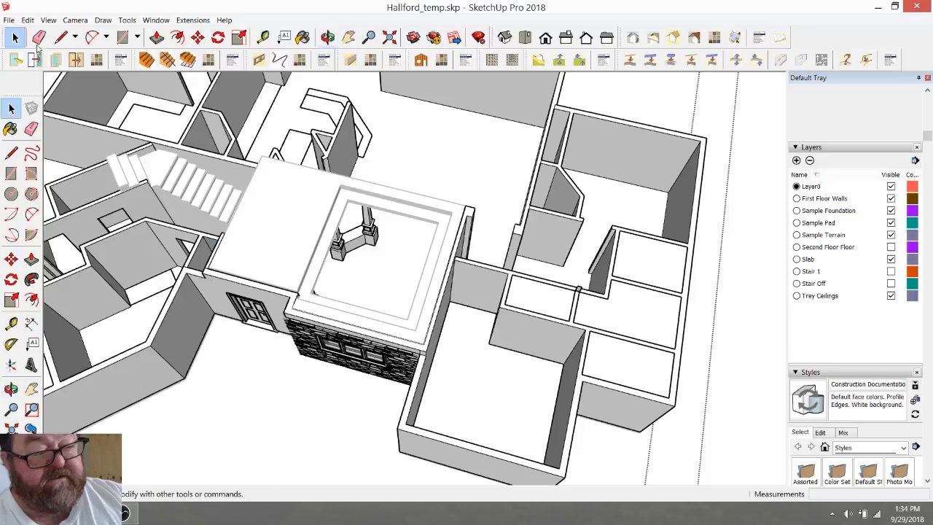
left_click(636, 322)
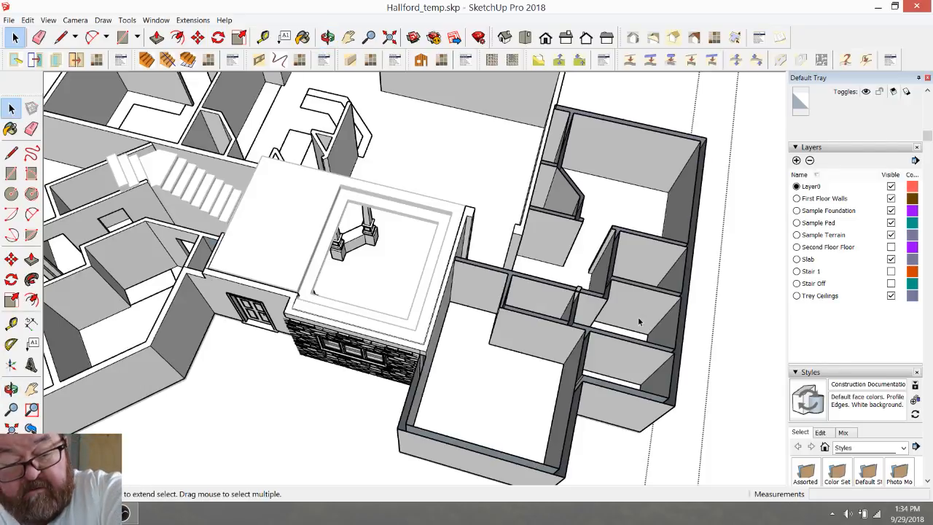
key("Delete")
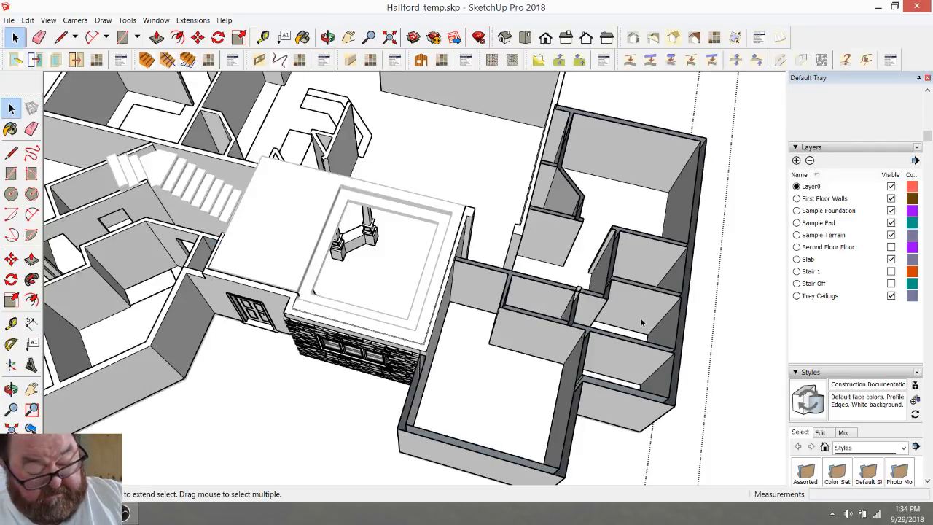
key("ctrl+z")
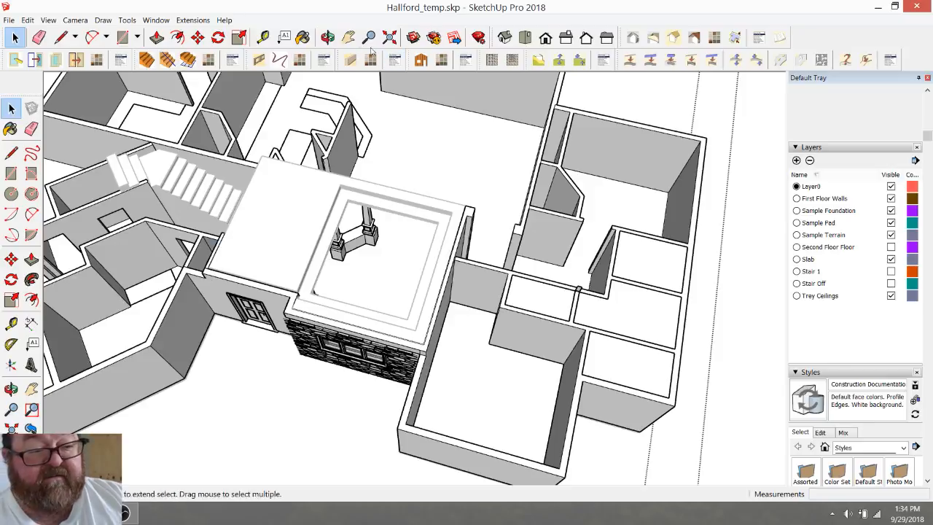
Step: Examine the raised wall tops and ceiling slab around the front door, closet and tray ceiling for leftover gaps or edges
left_click(328, 37)
left_click_drag(605, 291, 580, 184)
left_click_drag(384, 282, 237, 341)
scroll(280, 248, "up", 5)
left_click_drag(209, 253, 430, 237)
scroll(233, 229, "up", 4)
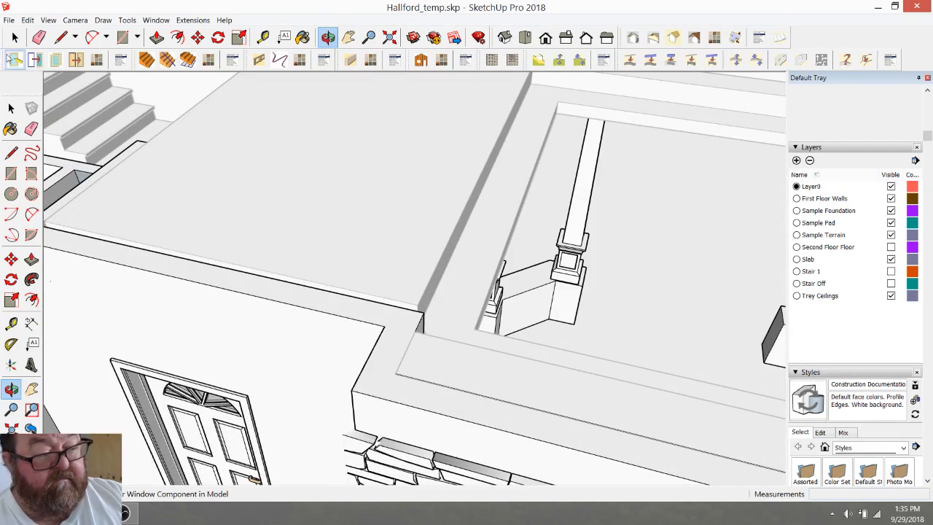
scroll(377, 273, "down", 4)
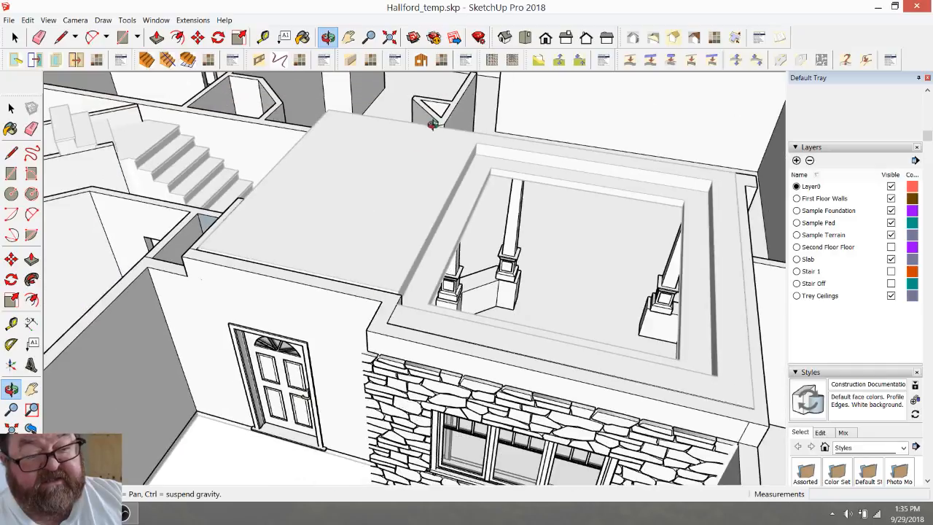
scroll(318, 323, "down", 8)
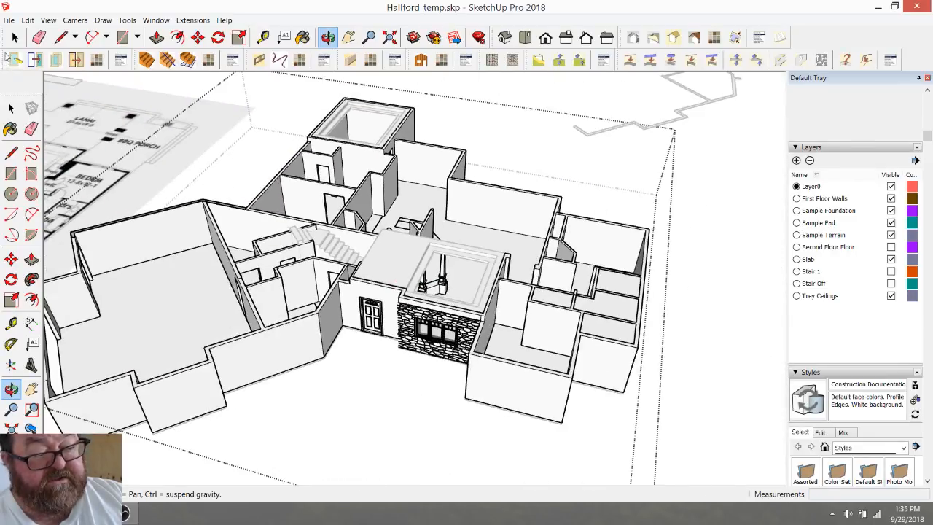
Step: Erase the stray edge on the wall top where the closet wall meets the front door wall
key("space")
scroll(403, 272, "up", 5)
scroll(365, 299, "up", 2)
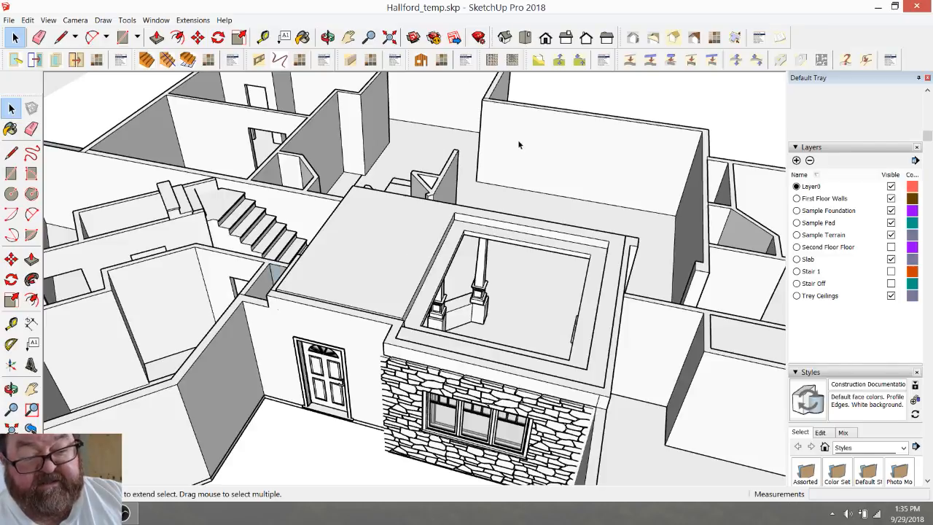
scroll(294, 305, "up", 4)
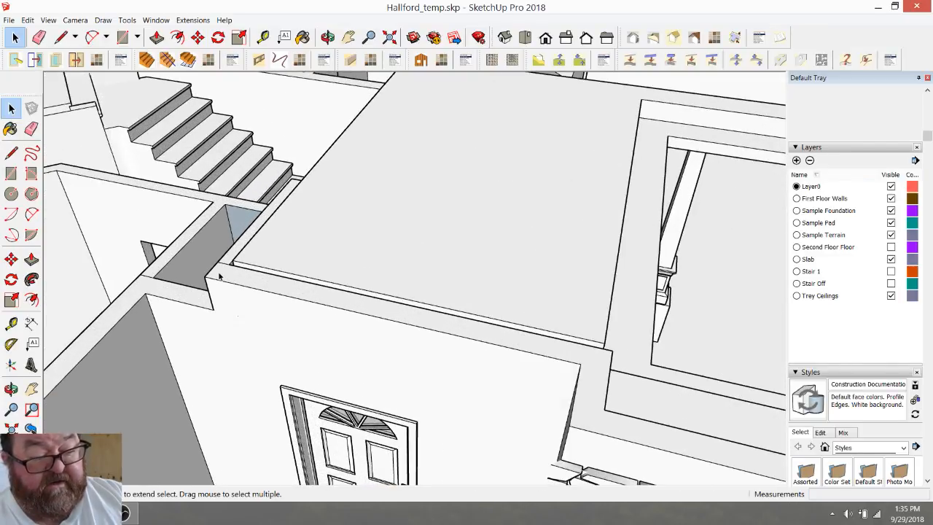
left_click(216, 278)
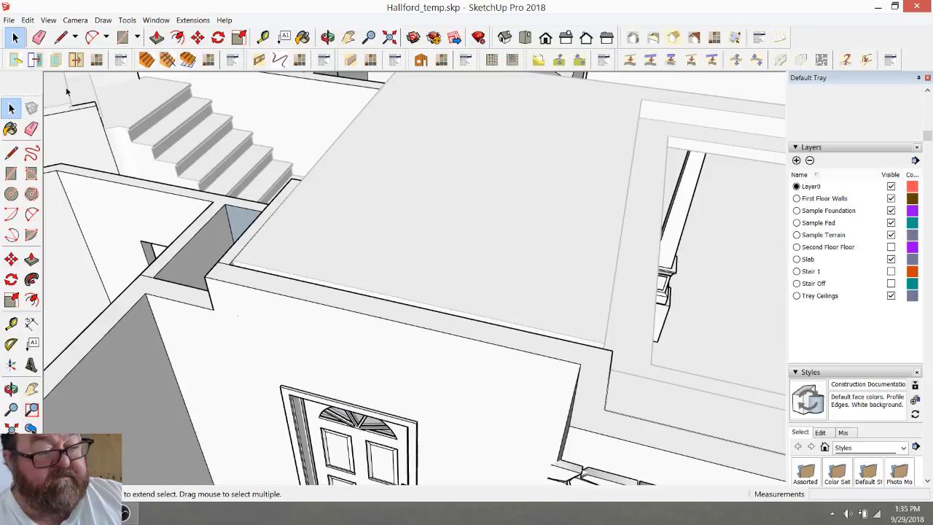
left_click(38, 37)
scroll(204, 267, "up", 3)
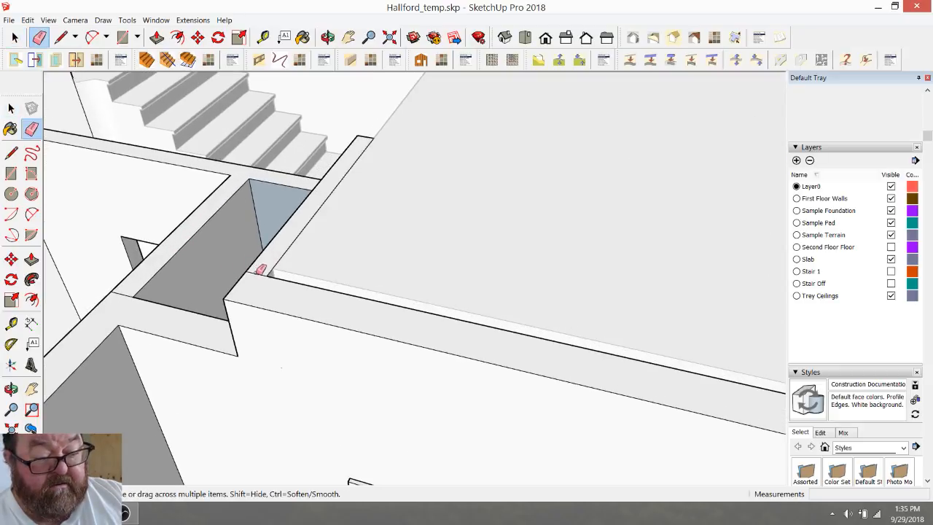
scroll(217, 291, "down", 8)
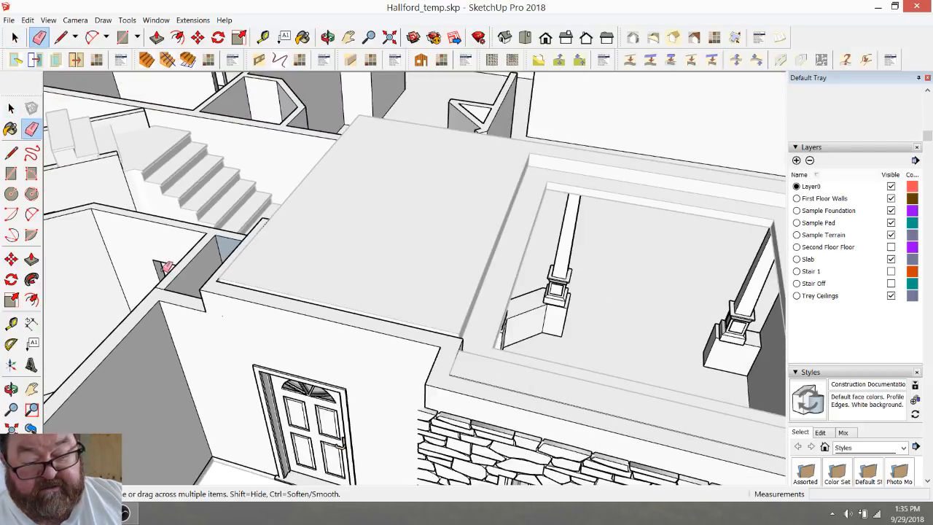
Step: Delete the short vertical edge above the stone at the end corner of the window wall
scroll(166, 267, "down", 2)
scroll(427, 337, "up", 4)
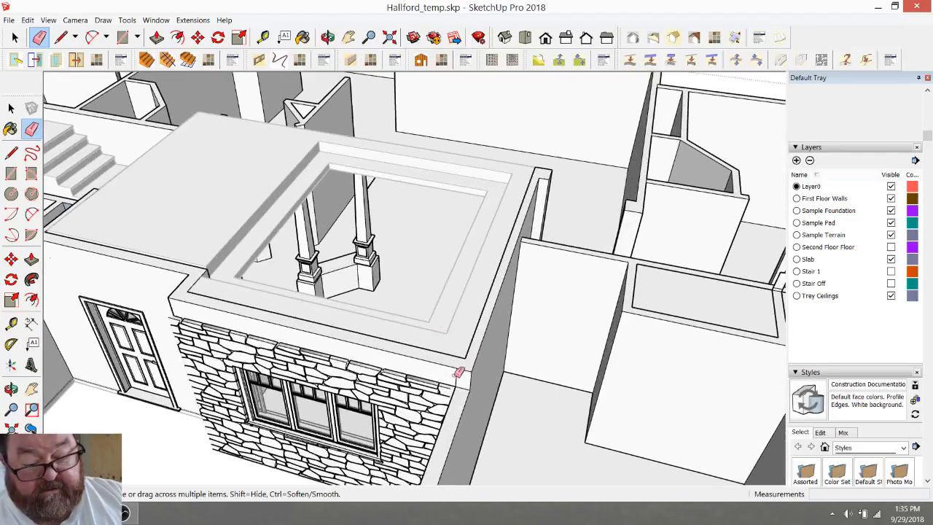
left_click(15, 37)
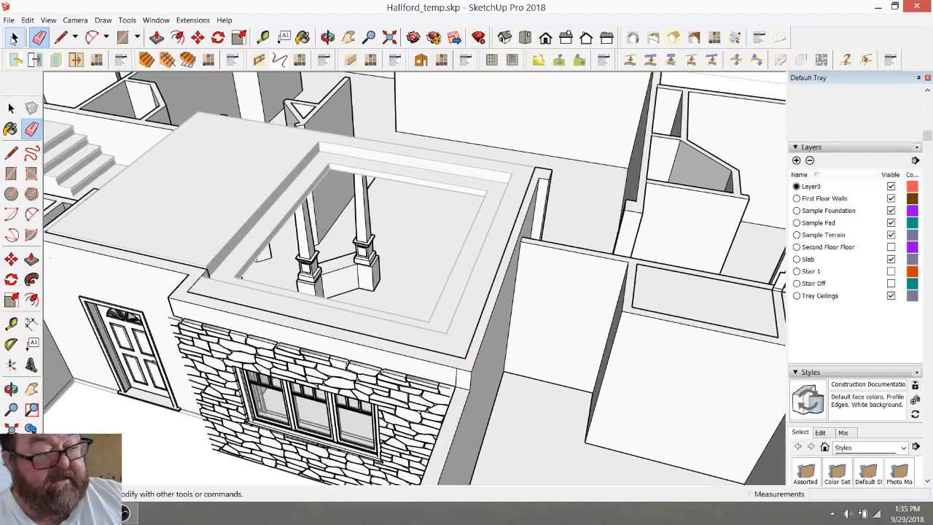
left_click(456, 384)
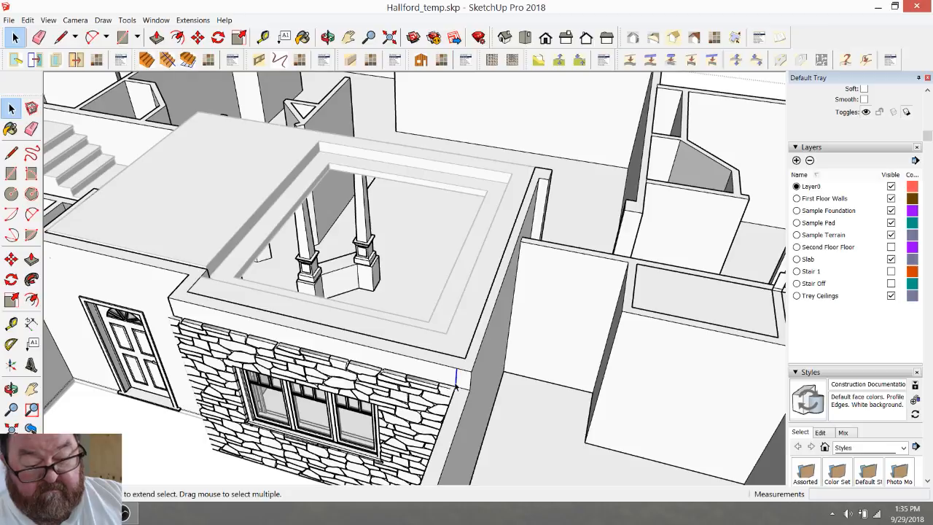
key("Delete")
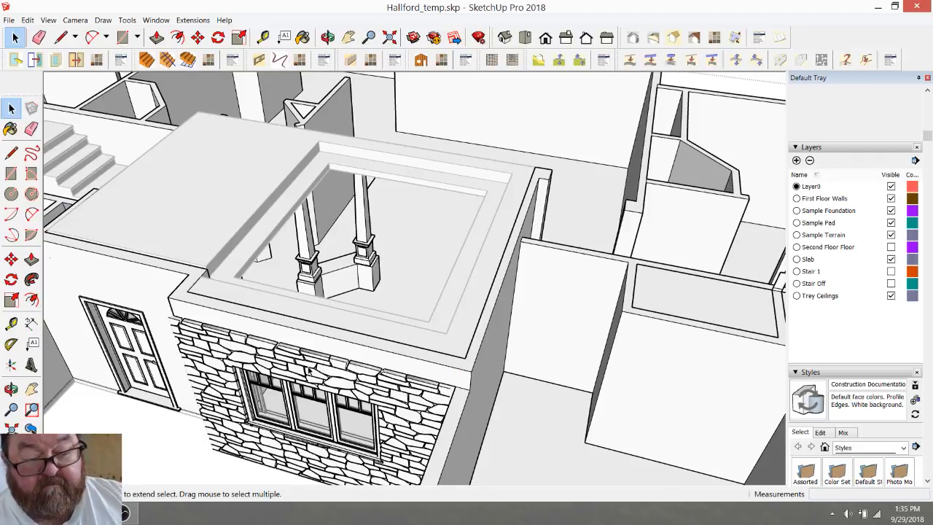
Step: Examine where the ceiling slab's edge crosses the stairwell between the closet and the stair wall
scroll(309, 370, "down", 2)
left_click(328, 37)
left_click_drag(443, 265, 471, 303)
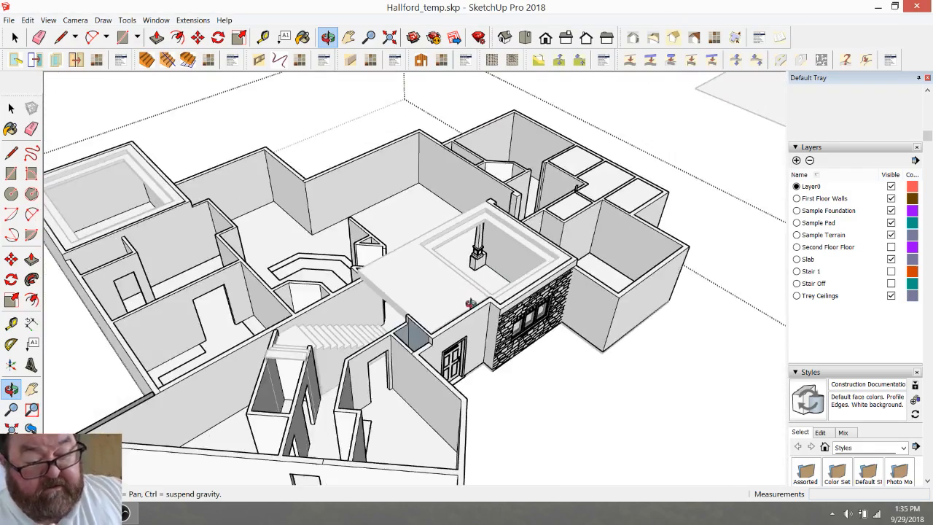
scroll(471, 304, "up", 6)
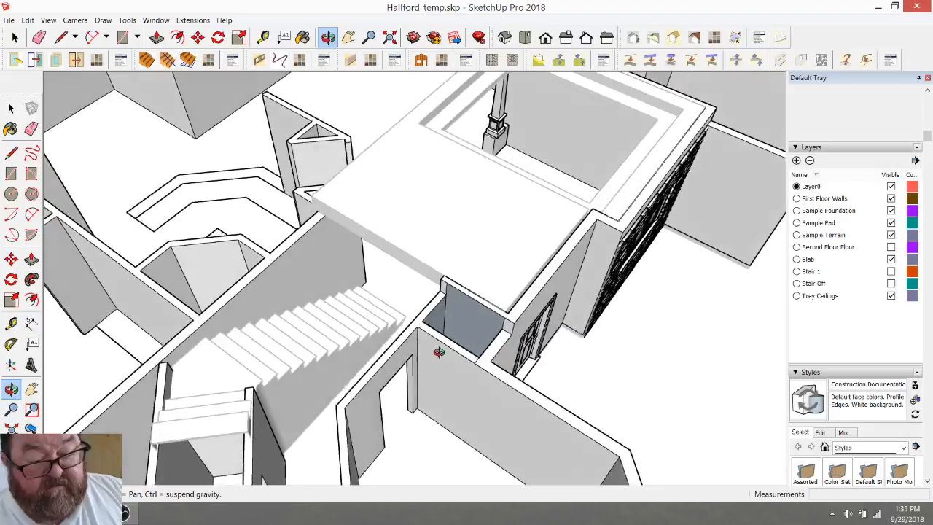
scroll(440, 354, "up", 5)
scroll(452, 200, "up", 3)
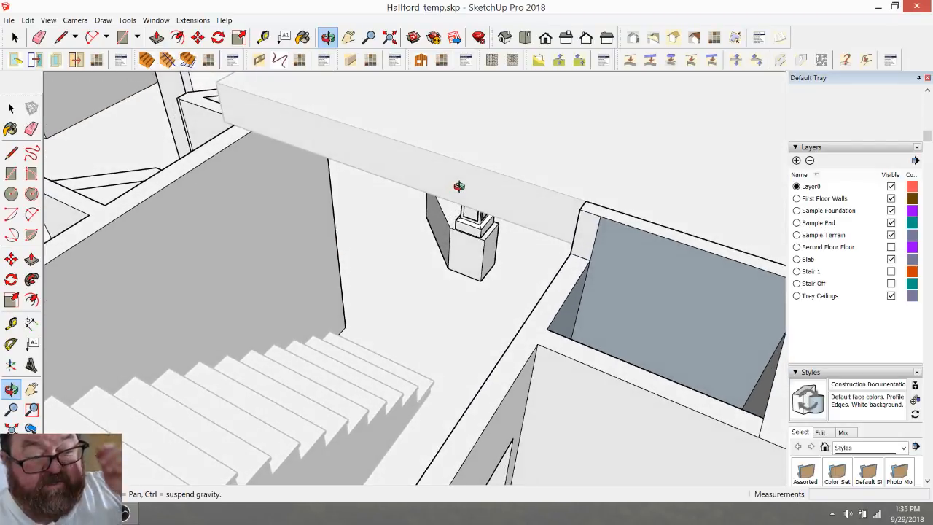
left_click(263, 37)
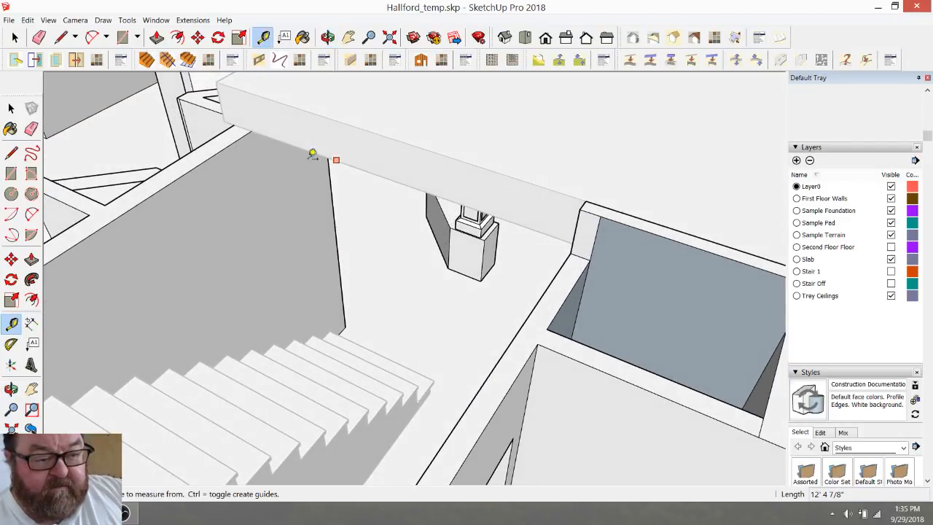
left_click(15, 37)
scroll(230, 244, "down", 4)
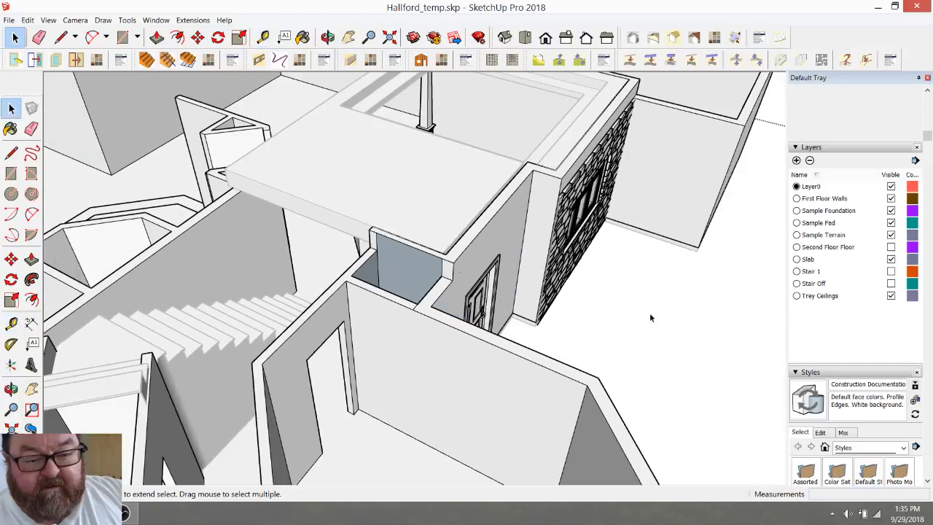
scroll(640, 325, "down", 2)
scroll(640, 322, "down", 5)
scroll(439, 305, "up", 5)
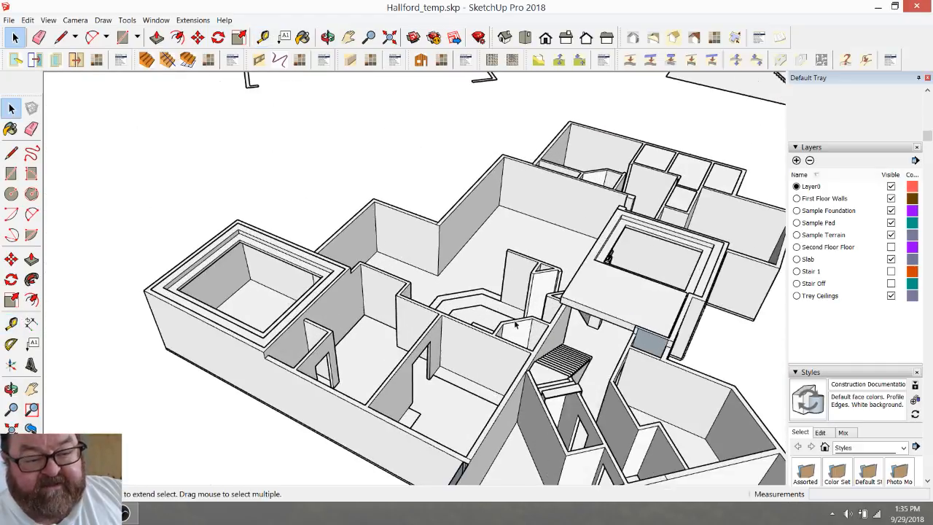
scroll(438, 305, "down", 3)
scroll(515, 284, "up", 8)
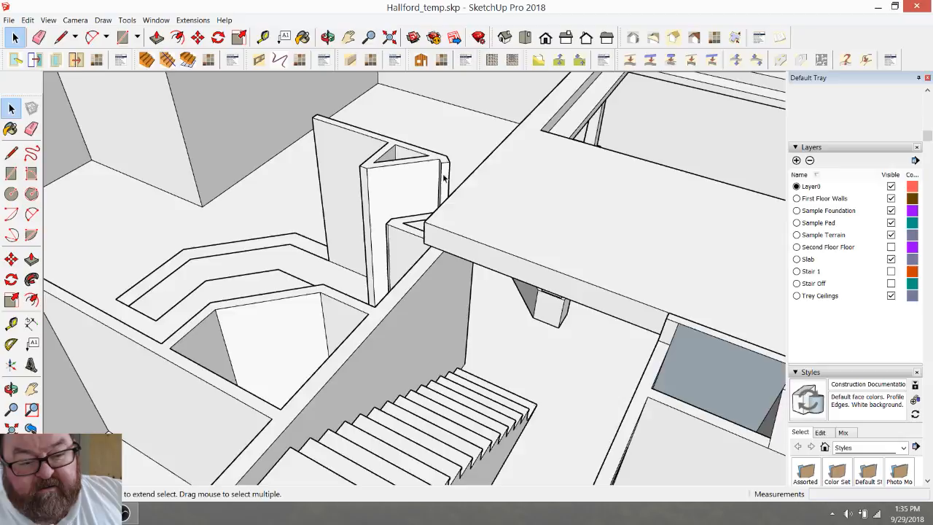
scroll(517, 233, "up", 3)
scroll(482, 154, "up", 2)
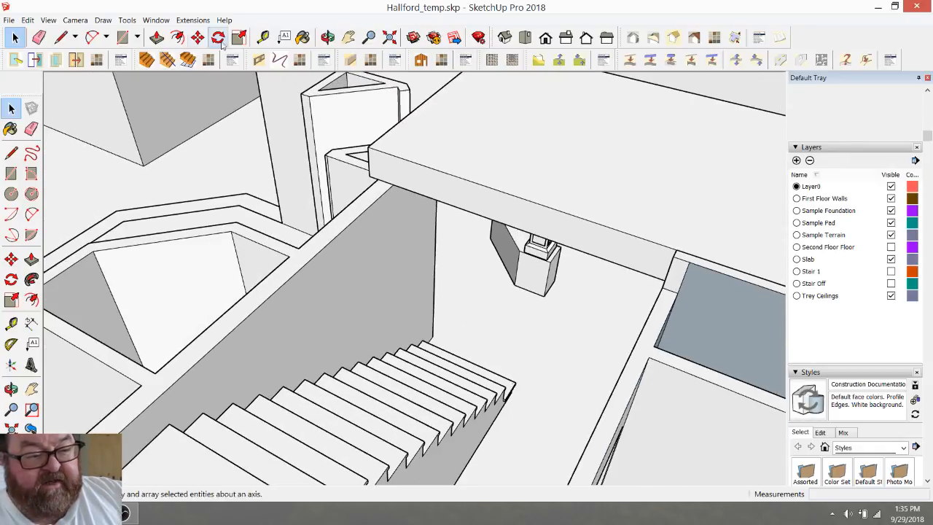
Step: Measure the headroom from the ceiling slab's lower edge straight down to the stair treads
left_click(263, 37)
left_click(441, 199)
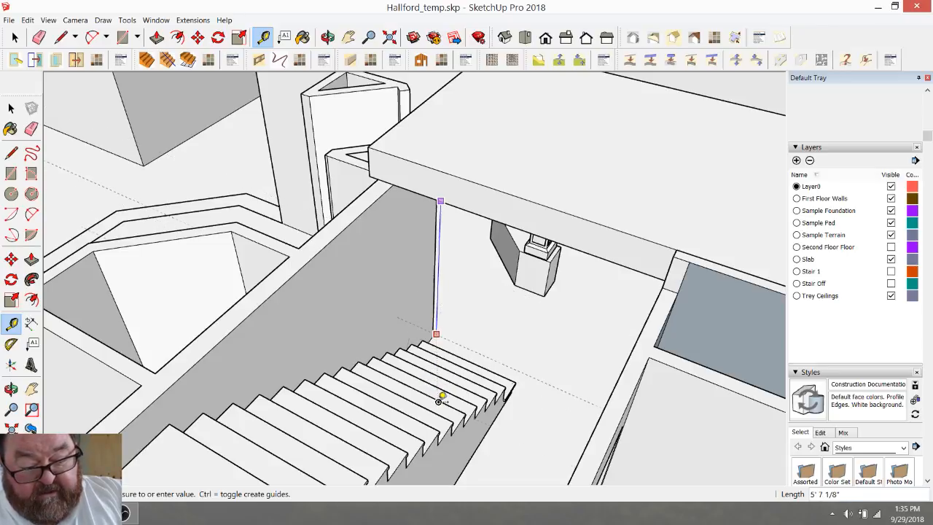
left_click(328, 37)
left_click_drag(504, 239, 445, 328)
right_click(383, 239)
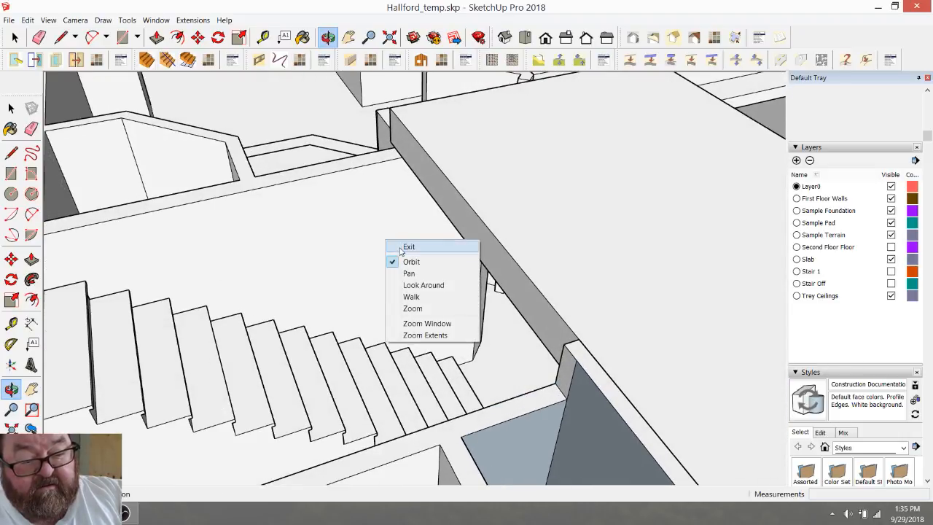
left_click(404, 246)
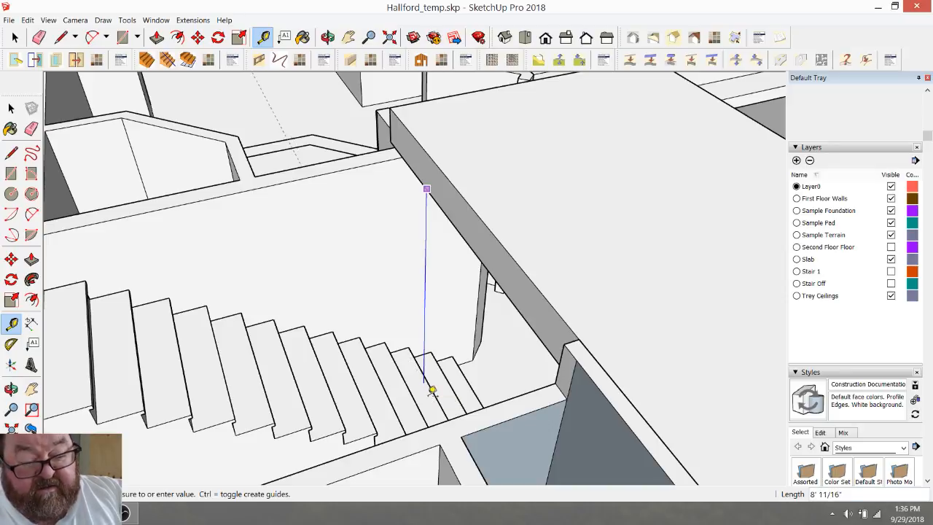
left_click(431, 226)
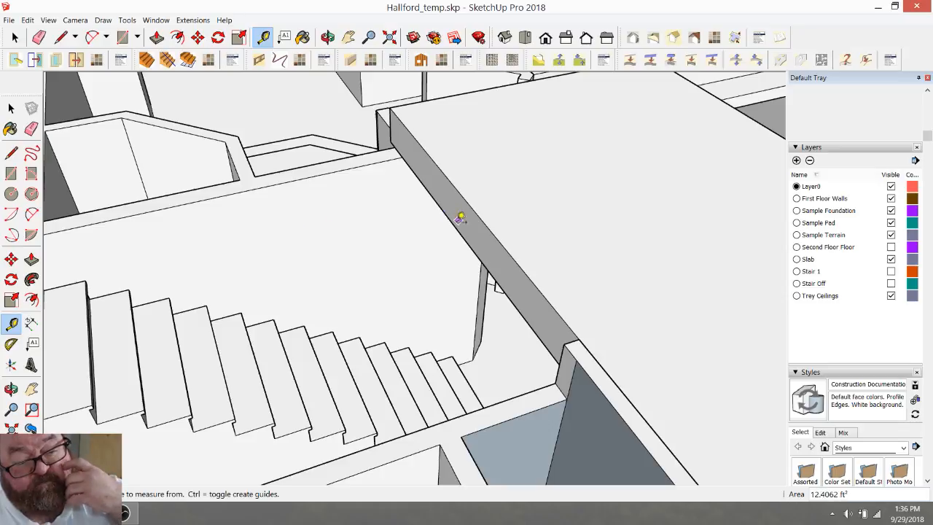
Step: Make the Second Floor Floor layer visible and view its stair opening from above
middle_click_drag(556, 248, 532, 256)
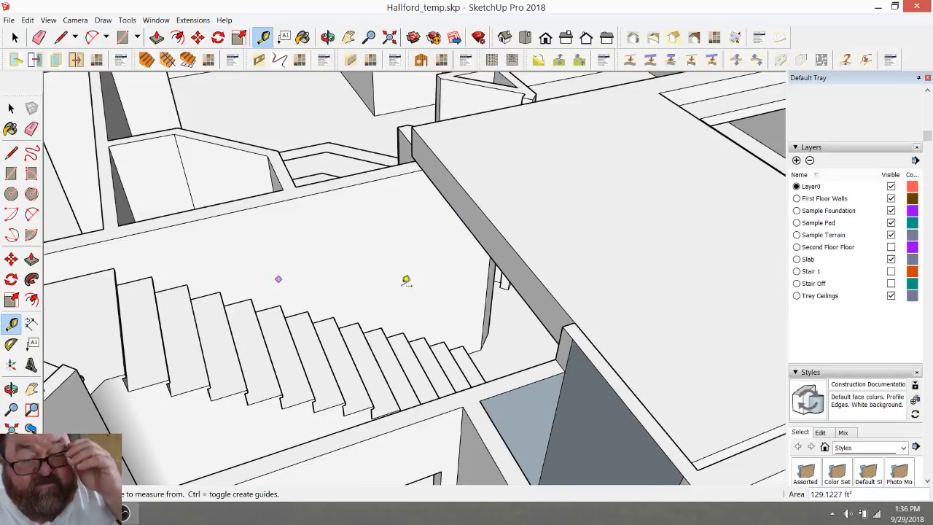
left_click(328, 37)
left_click_drag(386, 175, 471, 205)
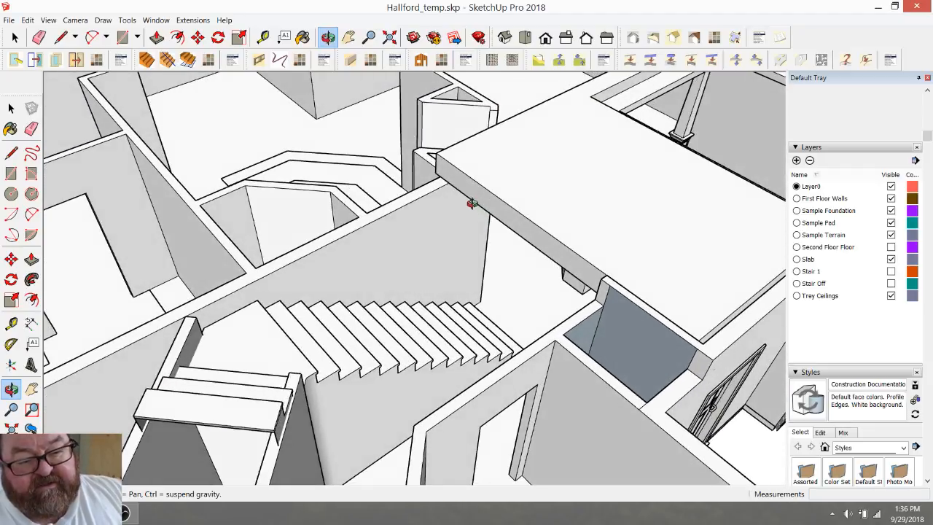
left_click(870, 249)
left_click_drag(522, 179, 586, 217)
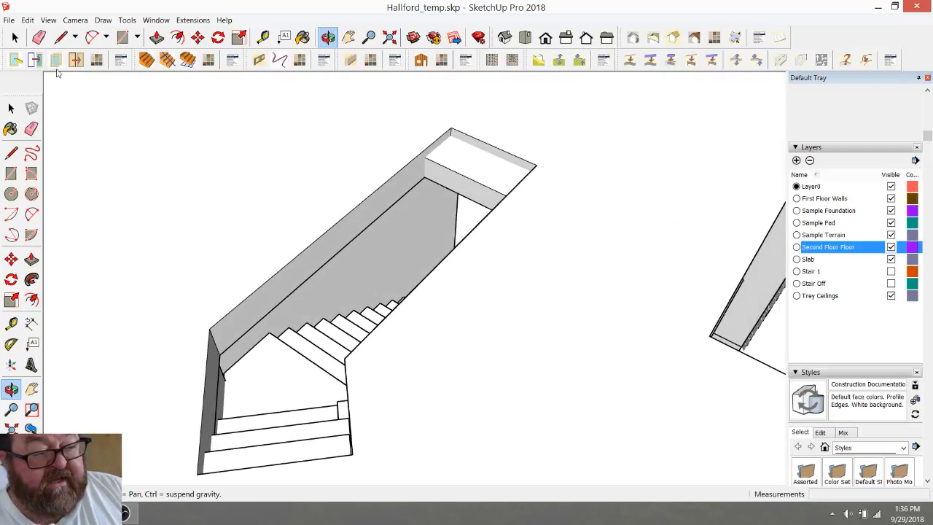
Step: Examine the second floor's outline, its openings and the stair opening from several directions with all objects highlighted
left_click(15, 37)
key("ctrl+a")
scroll(473, 244, "down", 4)
scroll(427, 248, "down", 3)
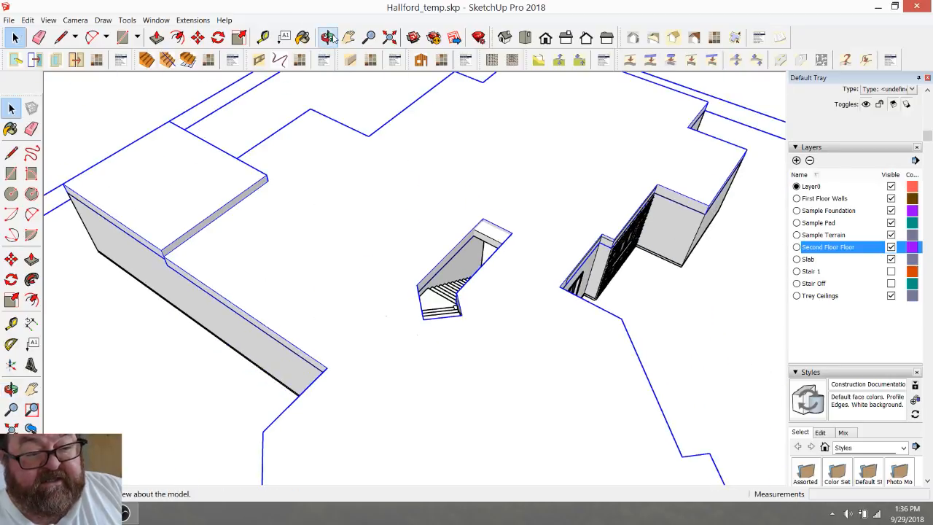
left_click(329, 38)
left_click_drag(299, 248, 299, 279)
left_click_drag(312, 239, 150, 285)
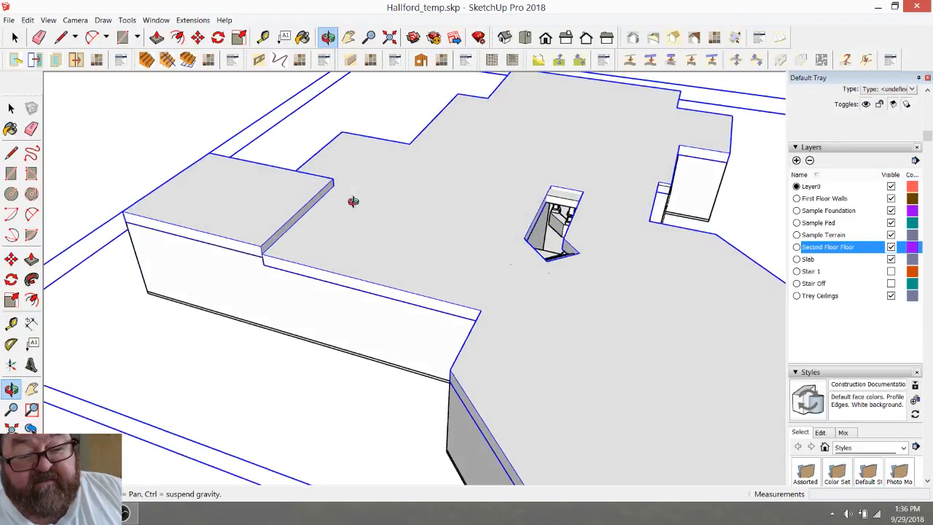
left_click_drag(352, 202, 282, 251)
scroll(584, 227, "up", 4)
scroll(636, 230, "up", 3)
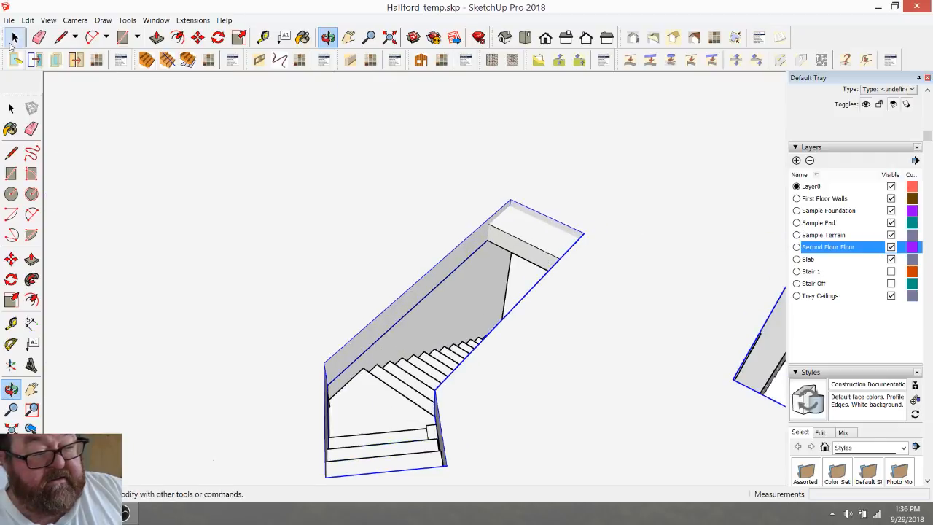
Step: Open the second floor for editing and push the end face of its stair opening to the ceiling slab's edge
left_click(15, 38)
left_click(355, 167)
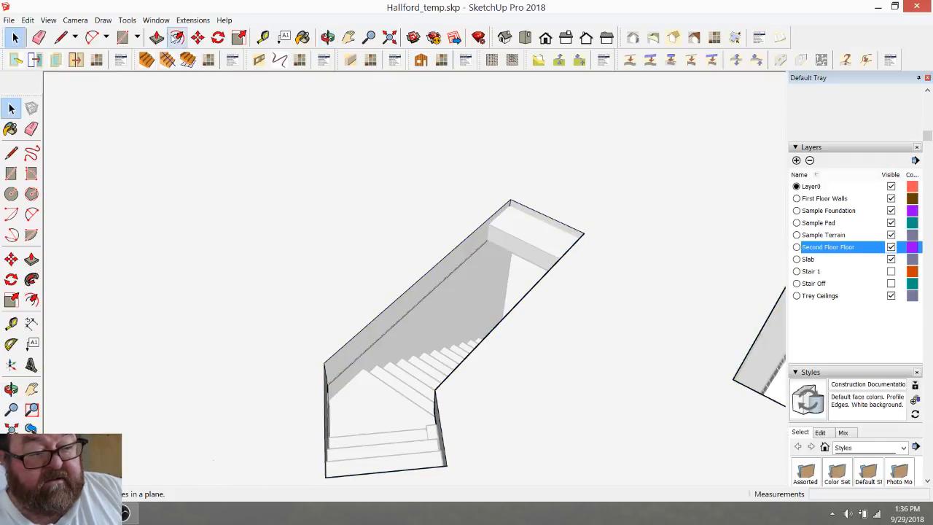
left_click(156, 37)
scroll(508, 231, "up", 2)
left_click(517, 213)
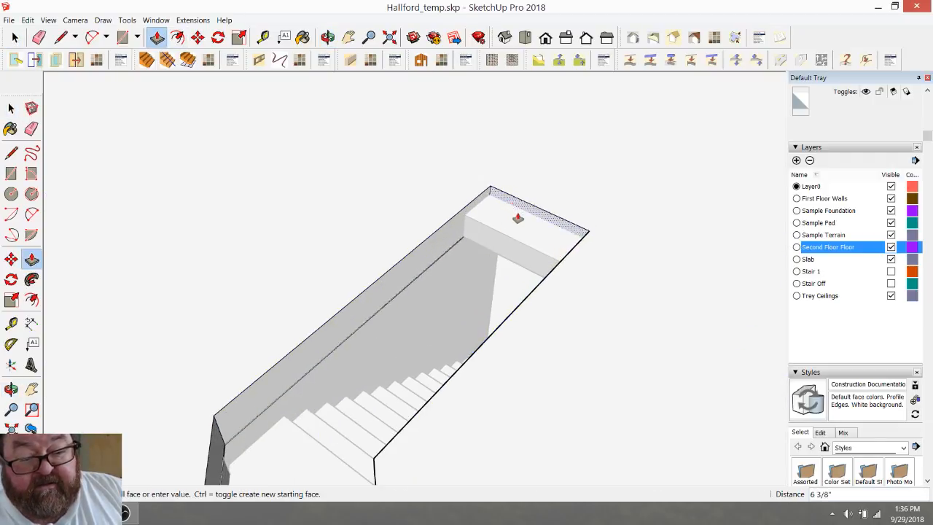
scroll(358, 212, "down", 5)
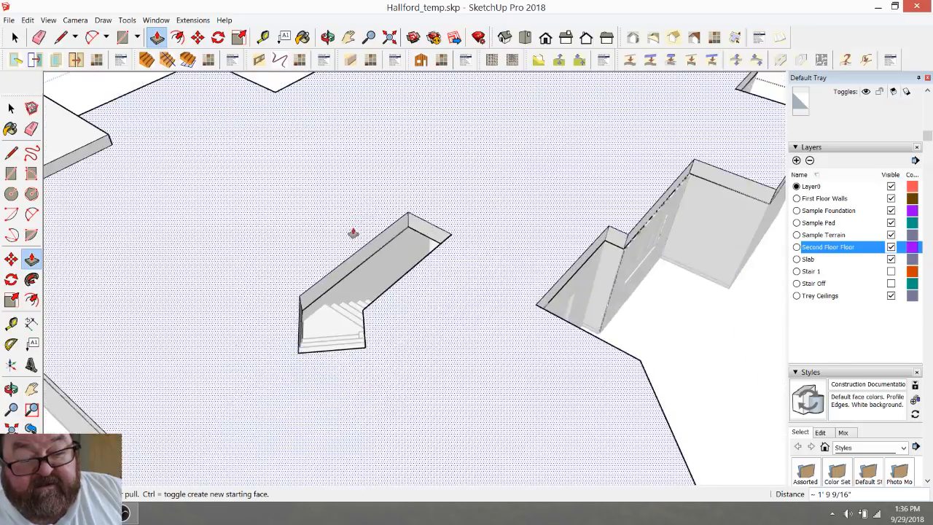
Step: Examine the shortened stair opening and the second floor's edge above the entry door and stone window walls
left_click(328, 37)
left_click_drag(547, 211, 210, 304)
scroll(302, 175, "up", 4)
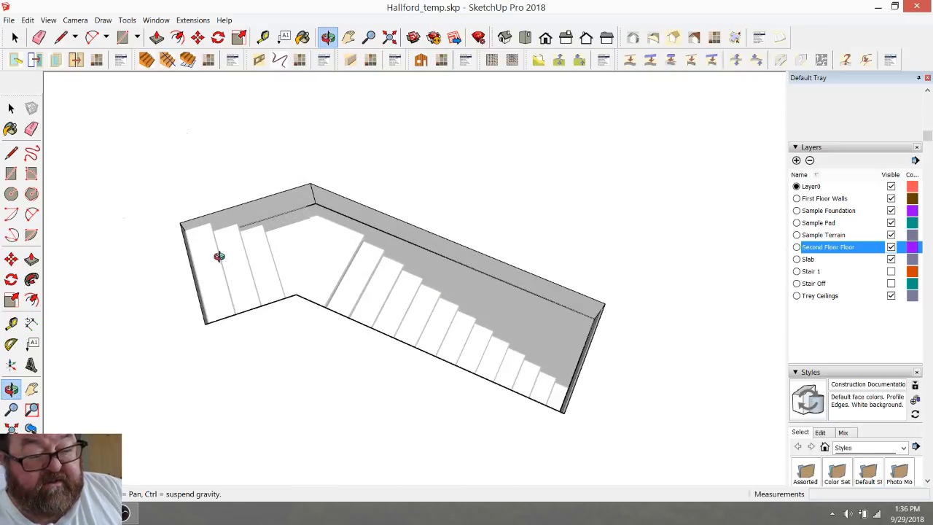
scroll(334, 199, "down", 8)
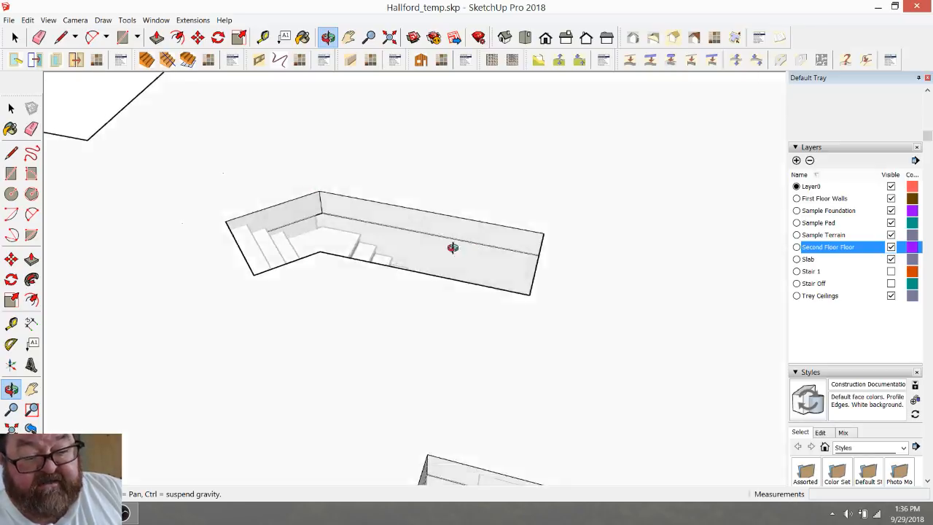
scroll(547, 299, "up", 8)
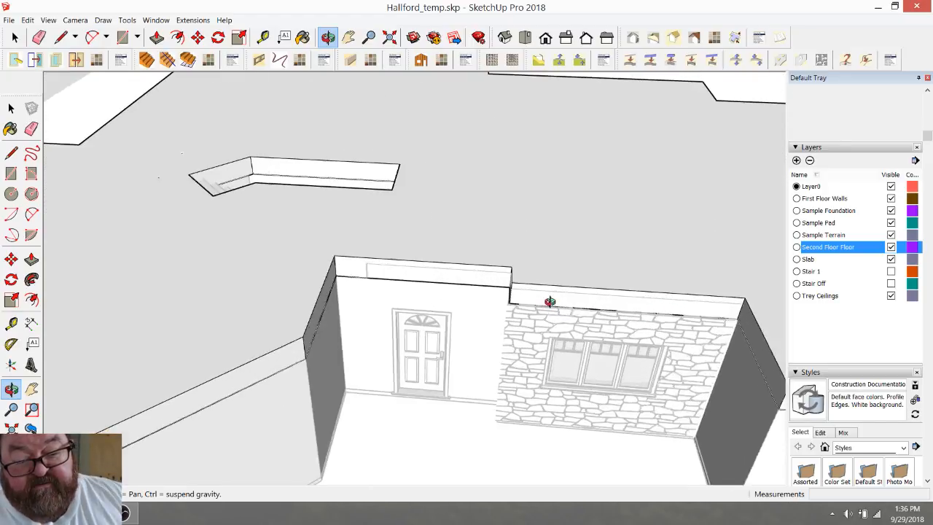
left_click_drag(584, 295, 605, 329)
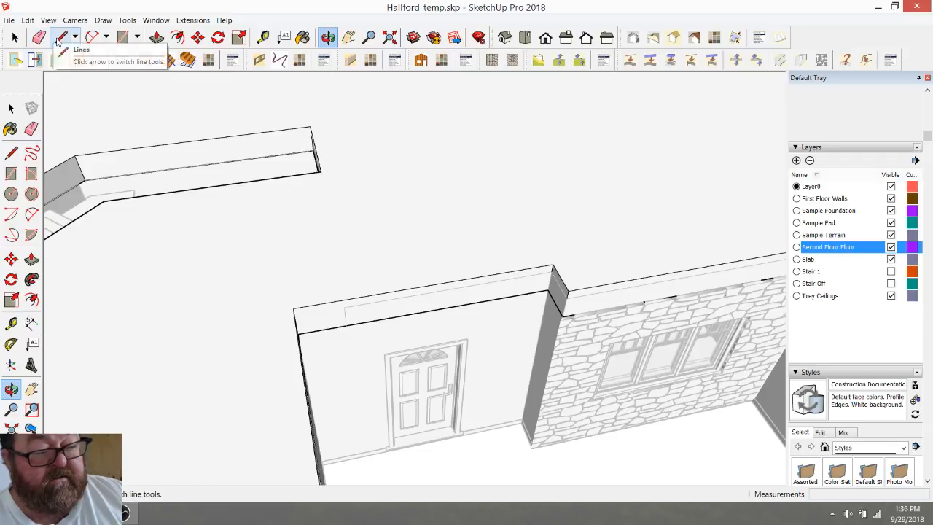
scroll(237, 278, "down", 3)
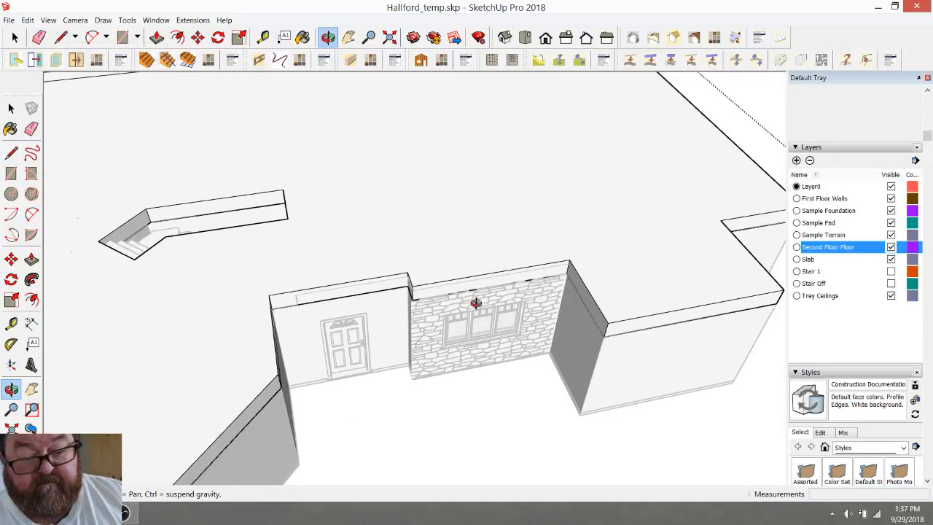
scroll(475, 220, "up", 3)
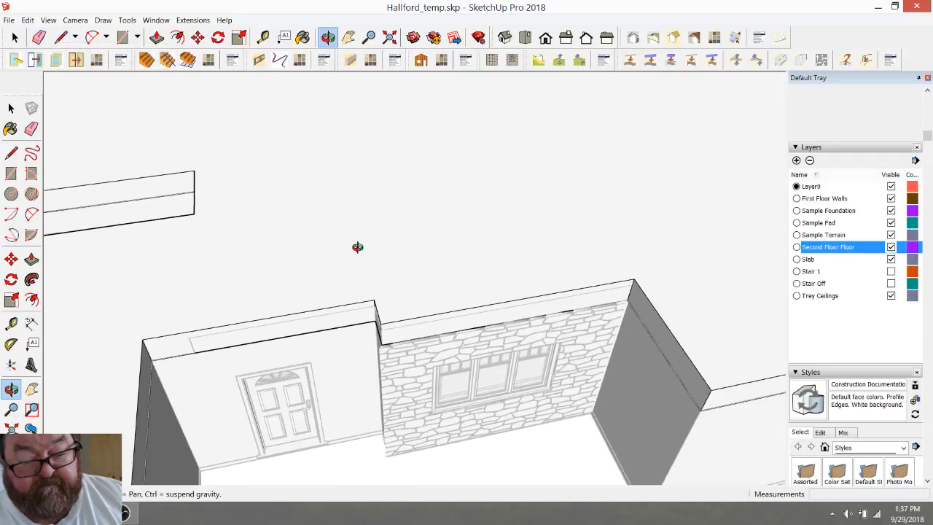
key("space")
scroll(620, 232, "down", 5)
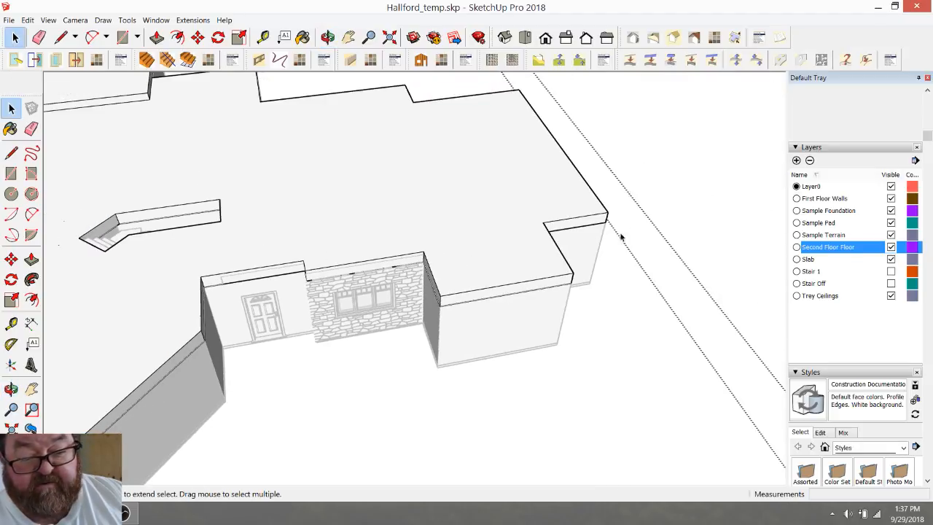
scroll(316, 299, "up", 2)
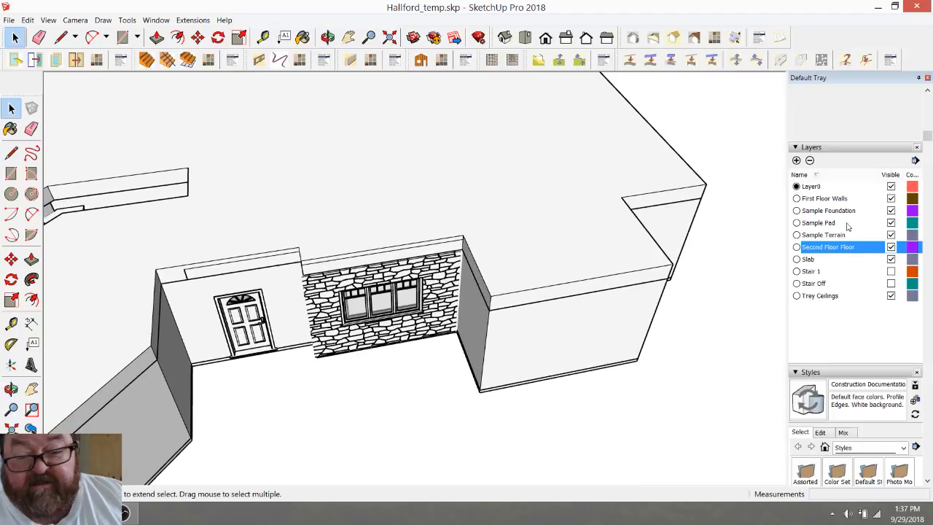
Step: Hide the Second Floor Floor layer and view the tray ceiling above the front entry and stone wall
left_click(891, 247)
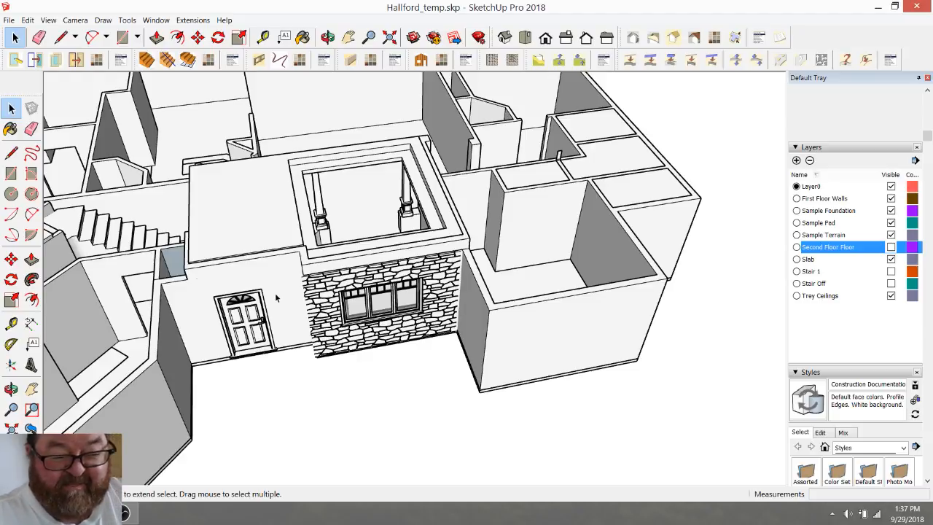
scroll(526, 290, "down", 2)
scroll(367, 279, "up", 4)
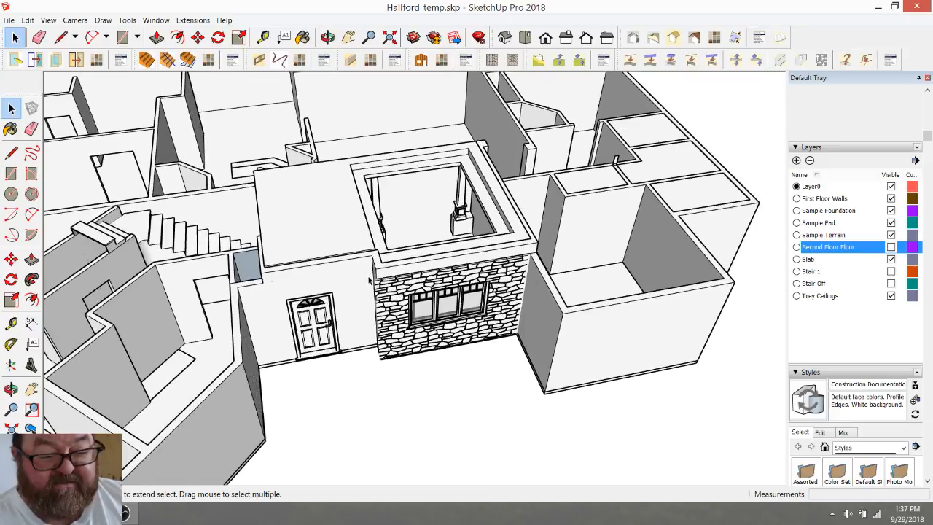
left_click(321, 42)
scroll(399, 298, "up", 3)
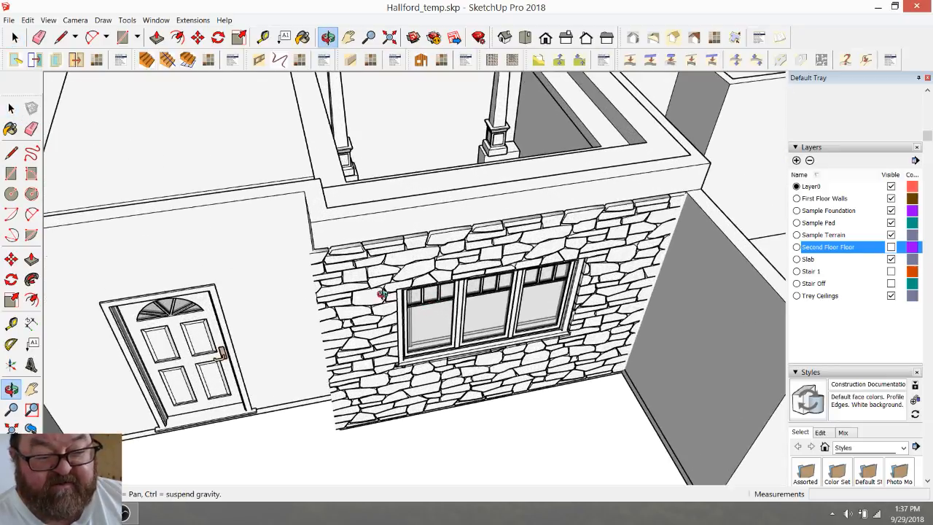
scroll(337, 308, "down", 5)
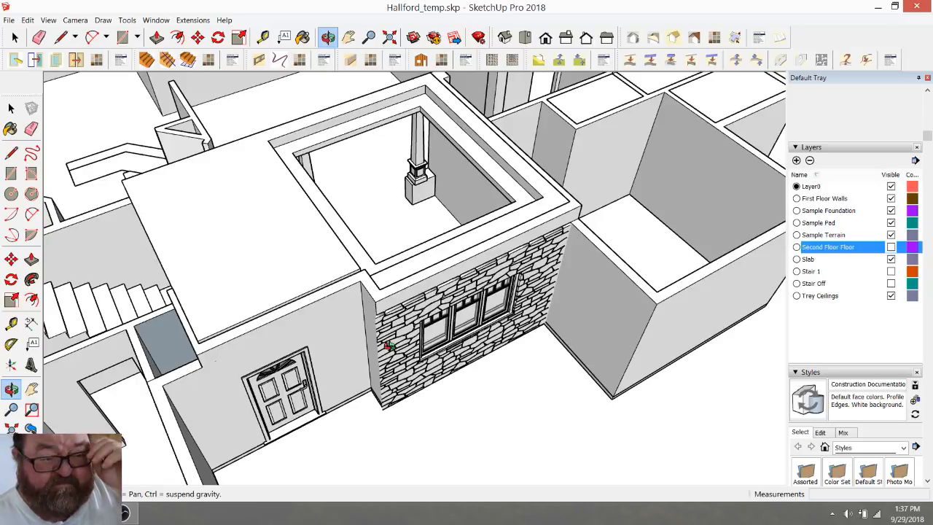
Step: Move the entry tray ceiling straight up 12 inches
left_click(14, 37)
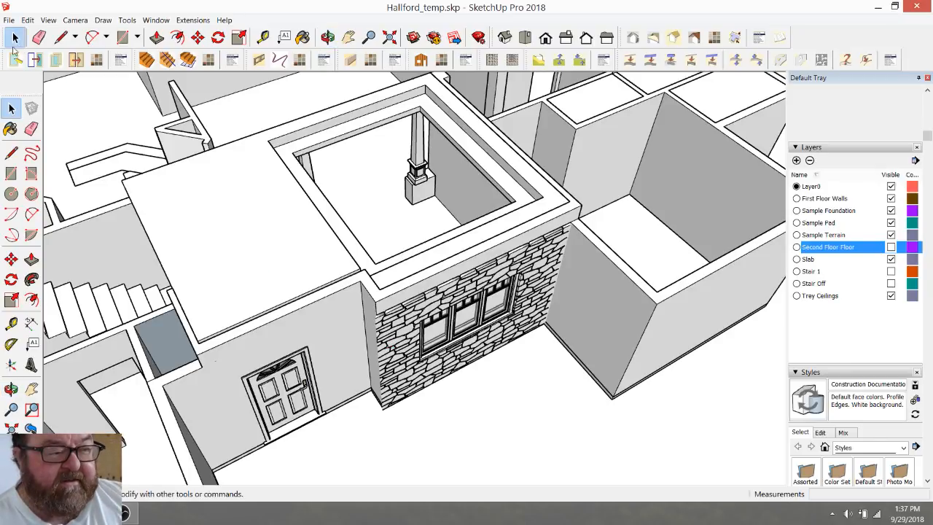
left_click(220, 232)
left_click(197, 37)
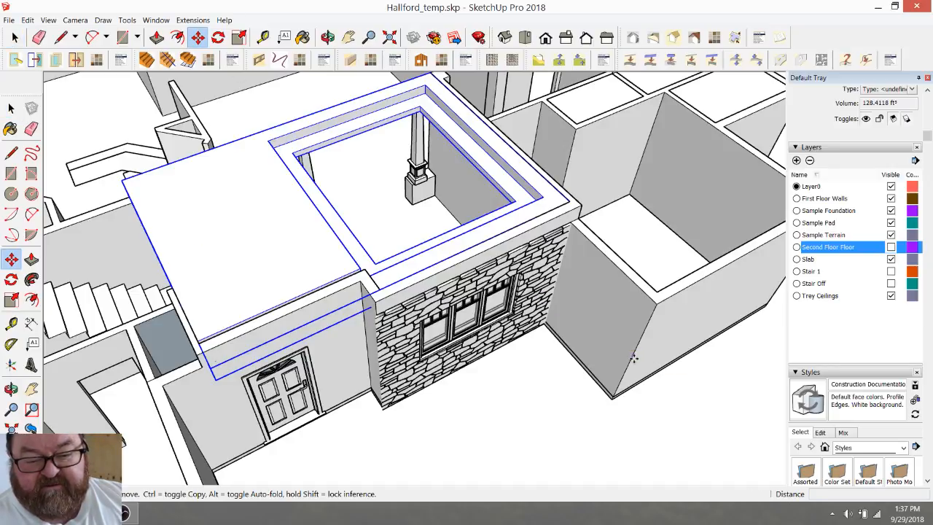
left_click(634, 357)
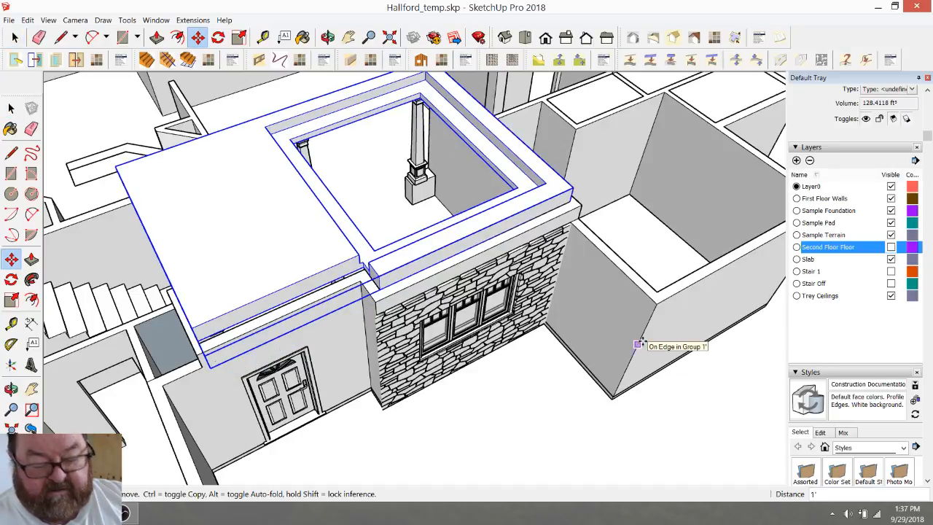
type("1")
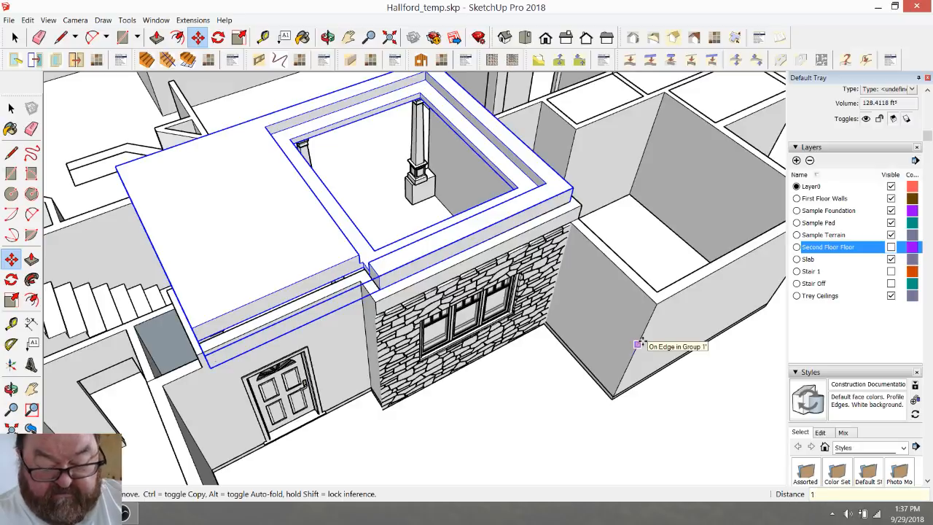
type("2")
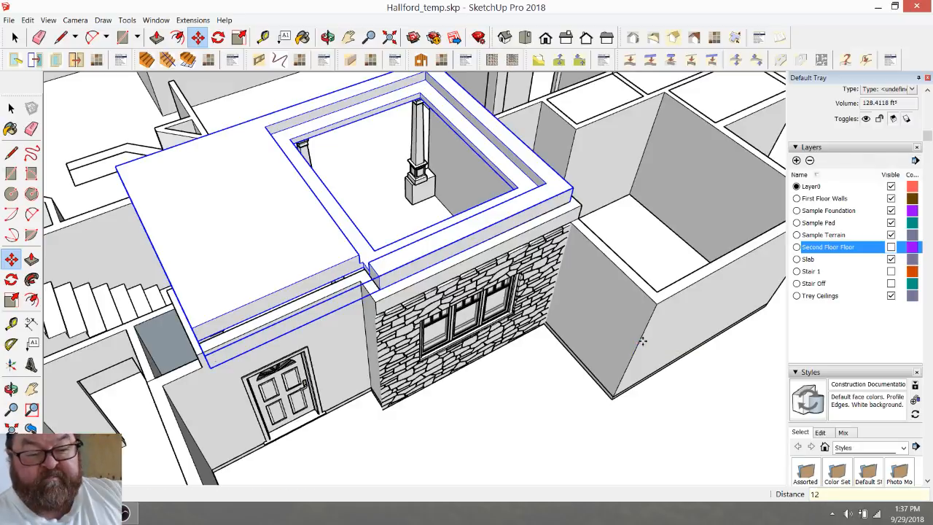
key("Return")
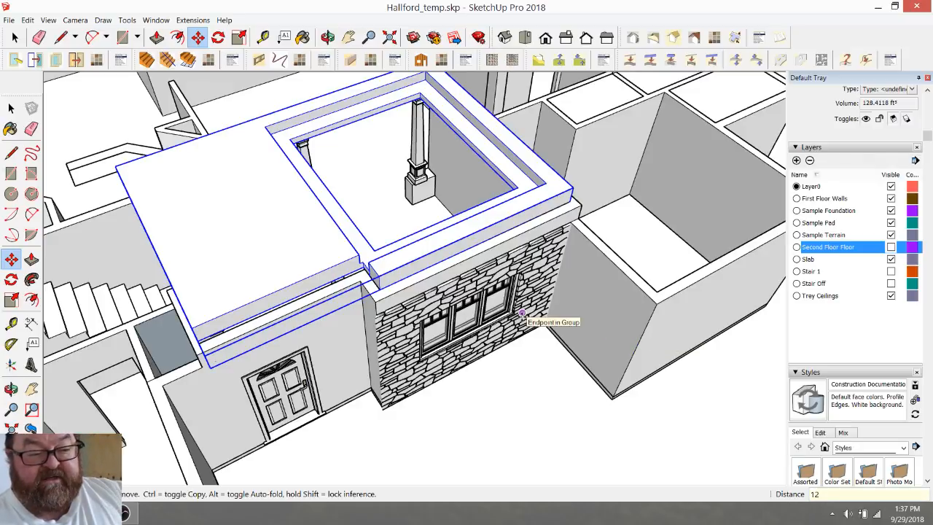
Step: Make the Second Floor Floor layer visible and view how the raised tray ceiling sits against the floor
left_click(890, 247)
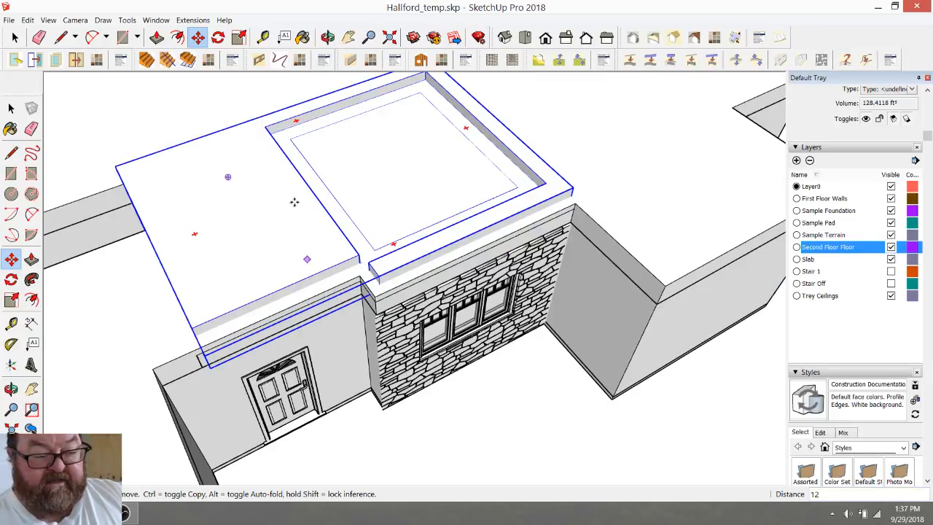
left_click(328, 37)
left_click_drag(332, 91, 526, 183)
scroll(466, 214, "down", 3)
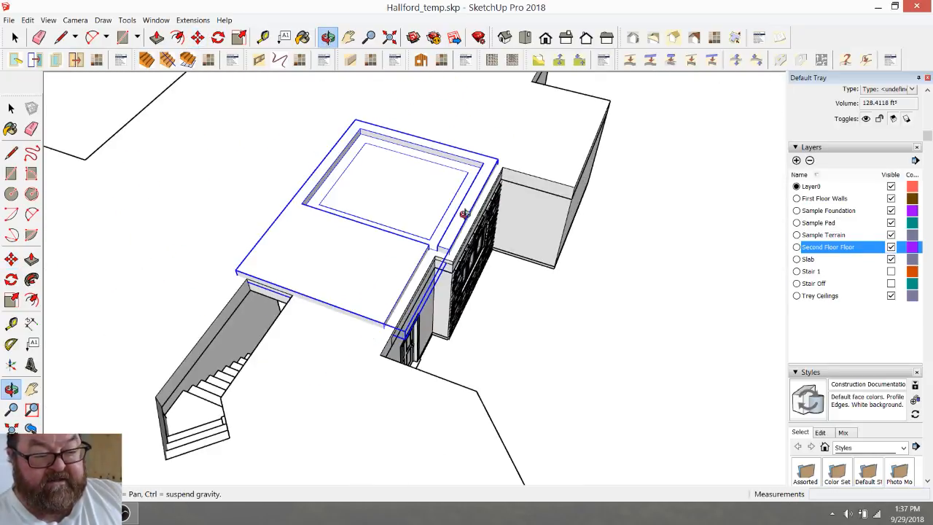
scroll(338, 307, "up", 5)
scroll(341, 292, "up", 1)
left_click_drag(379, 285, 324, 291)
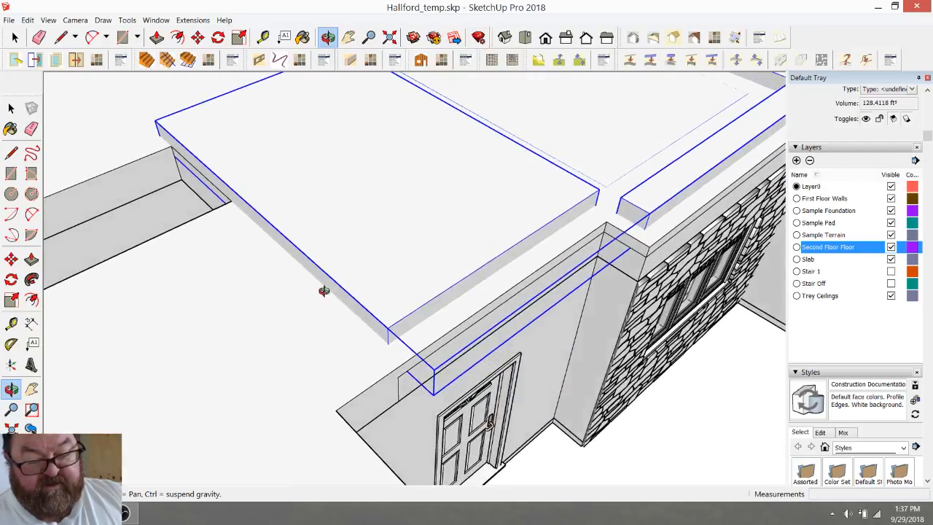
left_click_drag(423, 287, 424, 289)
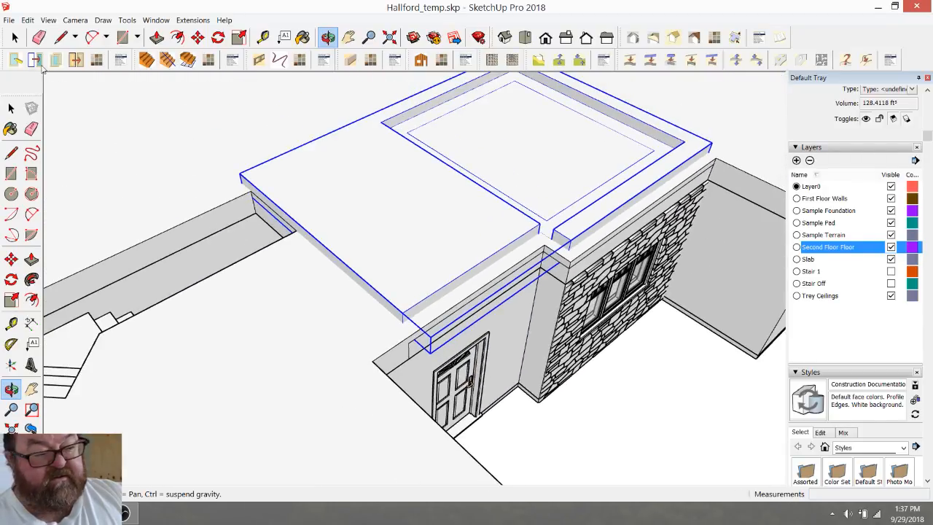
Step: Open the second floor for editing and draw a line about 8' 3" from the stair opening's corner along the tray ceiling to the door wall edge
left_click(14, 37)
middle_click_drag(250, 246, 417, 368)
left_click(335, 324)
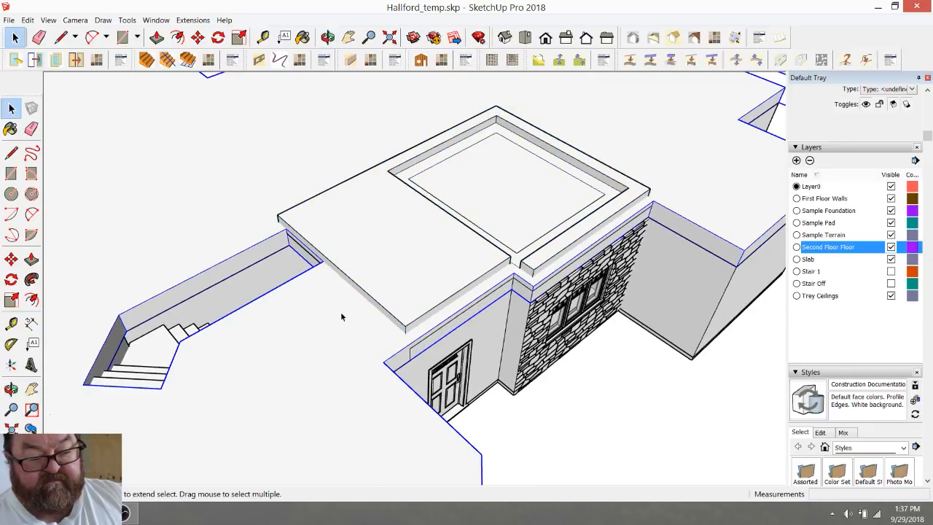
left_click(343, 317)
scroll(373, 323, "up", 3)
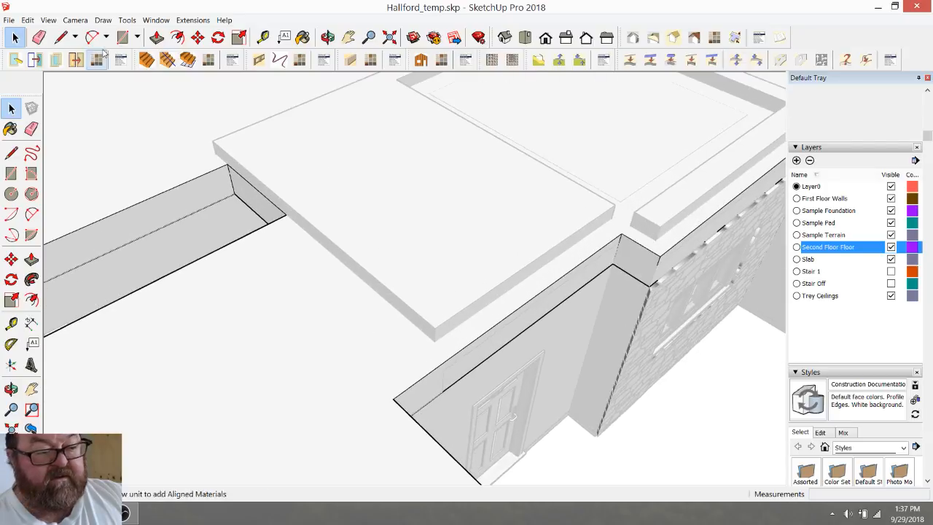
left_click(61, 37)
left_click(285, 213)
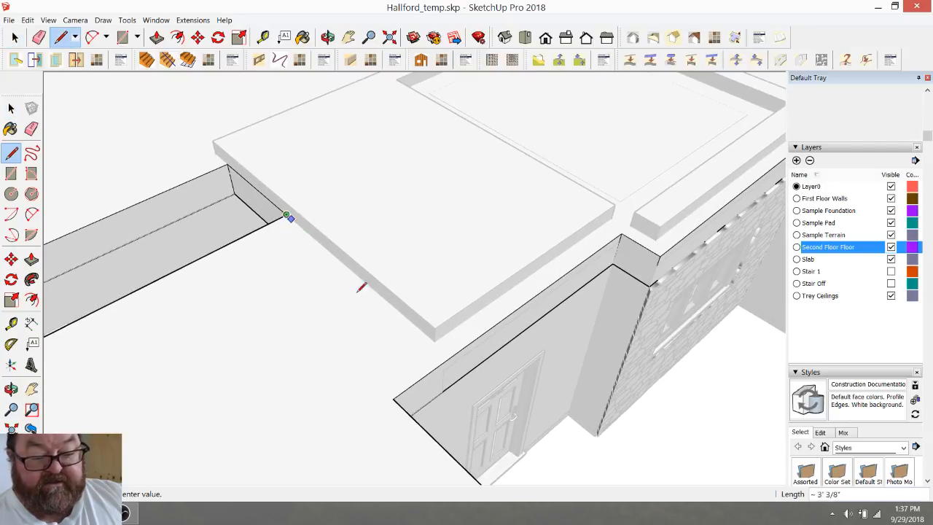
left_click(451, 355)
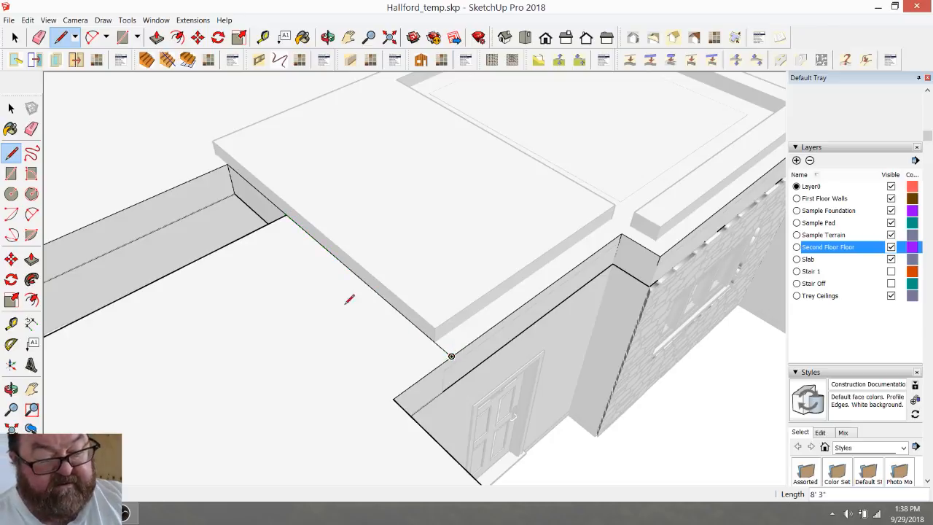
Step: Draw lines on the floor from the stair opening to the tray ceiling's nearby corner and along the ceiling's long side
left_click(214, 152)
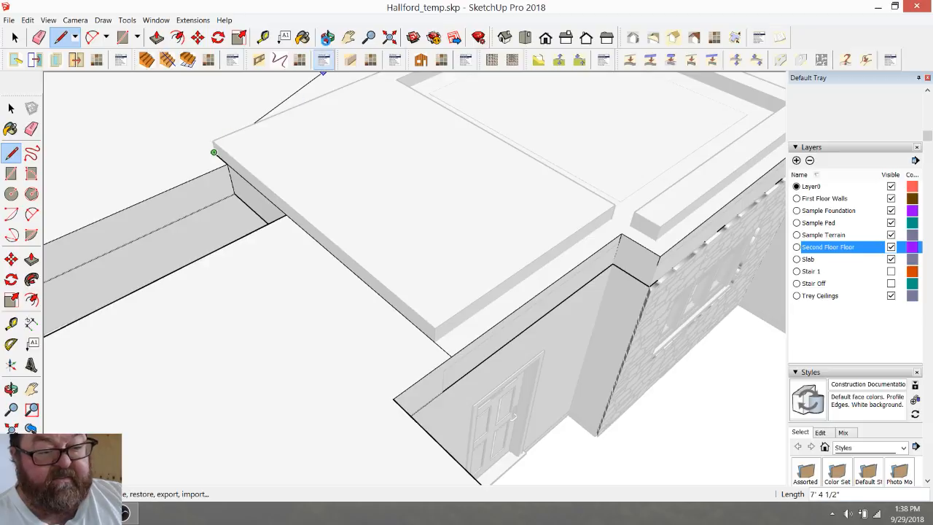
left_click(328, 37)
left_click_drag(252, 146, 503, 265)
key("l")
left_click(474, 278)
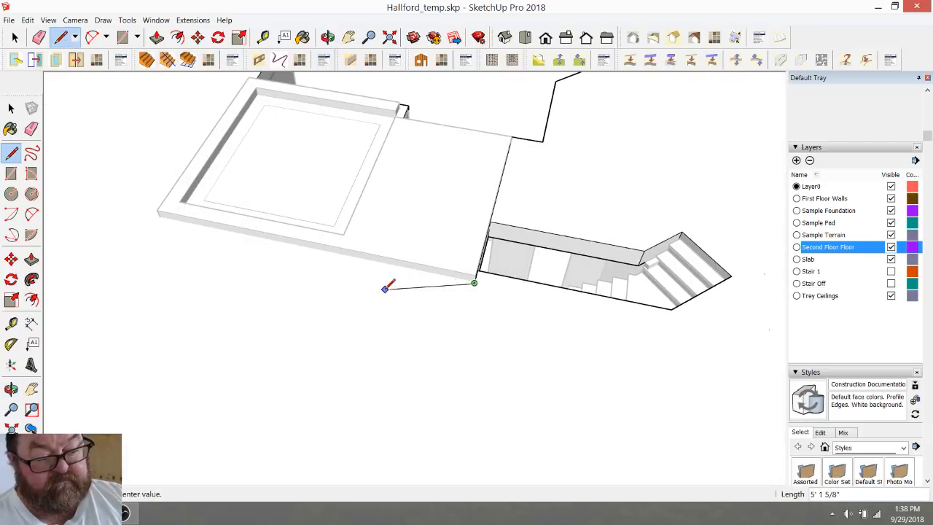
scroll(386, 286, "up", 3)
scroll(671, 387, "down", 1)
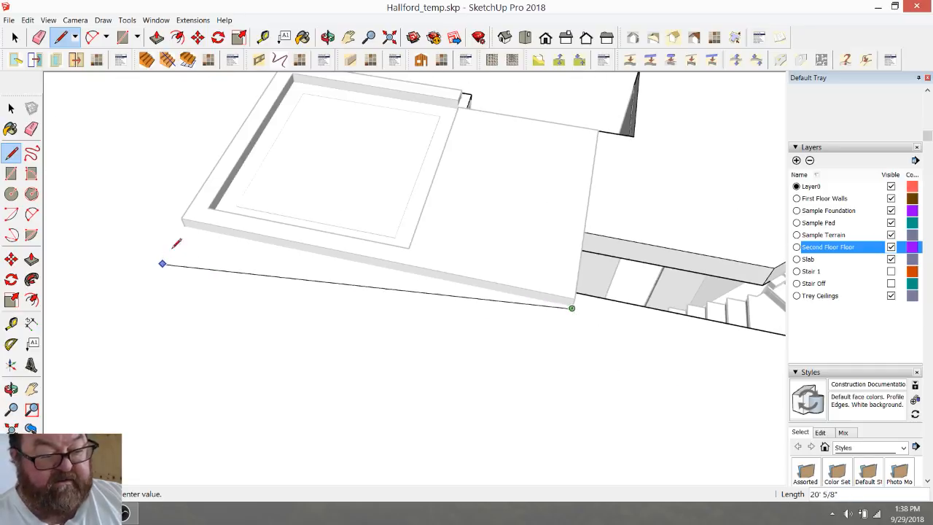
left_click(185, 225)
Step: Draw a line about 14' 7" long from the tray ceiling's far corner along its end edge, extending to the floor's outer edge
left_click(327, 37)
left_click_drag(262, 222, 467, 318)
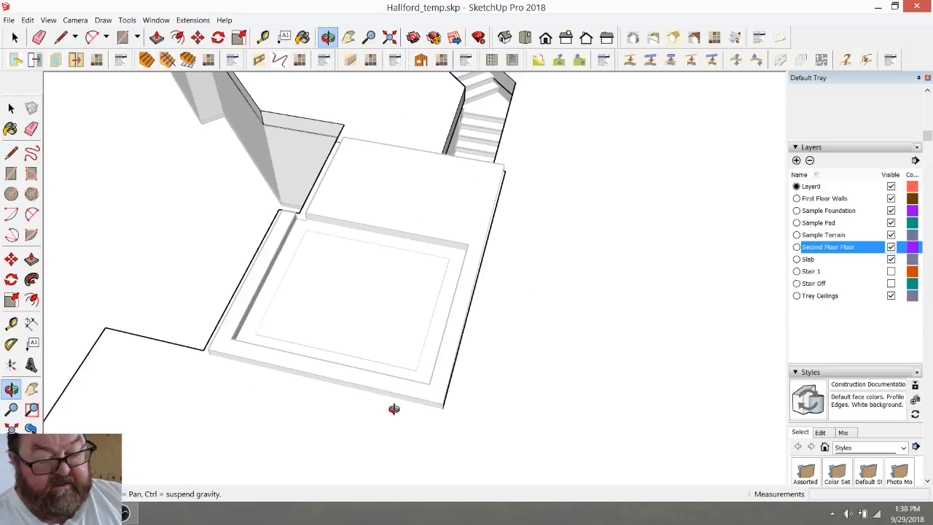
key("l")
left_click(442, 408)
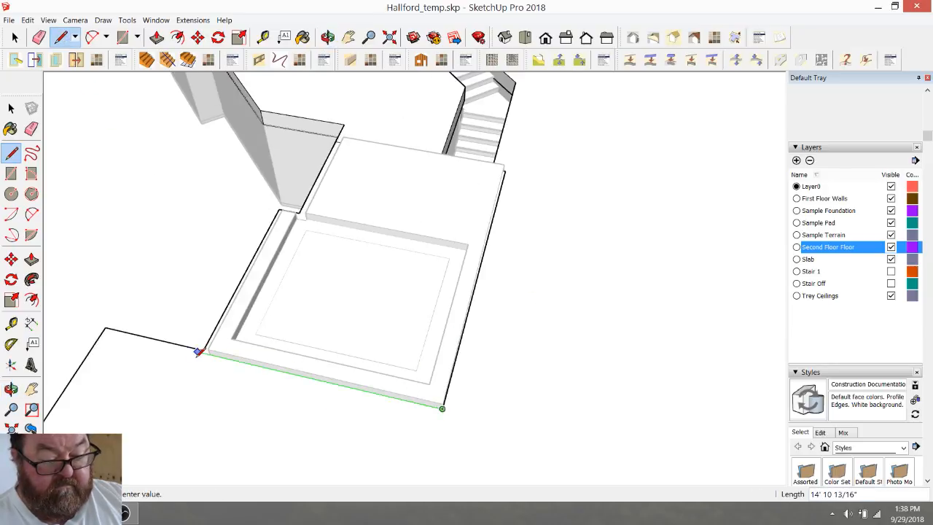
scroll(202, 351, "up", 5)
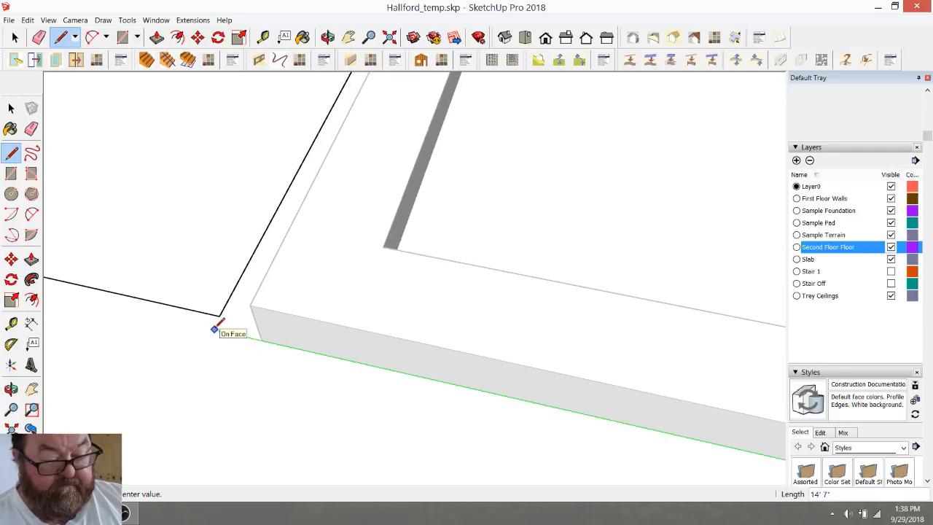
left_click(214, 329)
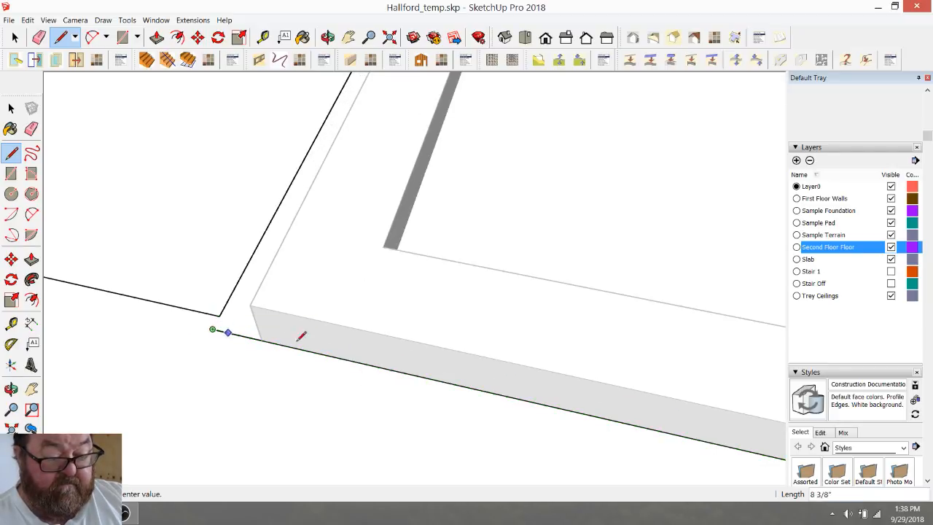
Step: Close the outline with a line about 2" long up to the floor's existing corner beside the stone wall side
scroll(381, 356, "down", 2)
scroll(384, 354, "down", 3)
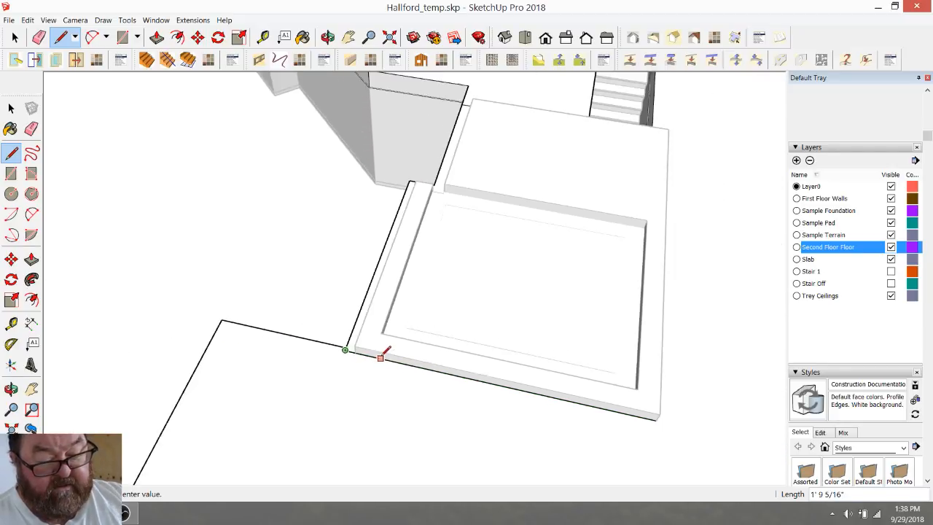
scroll(349, 343, "up", 5)
left_click(346, 342)
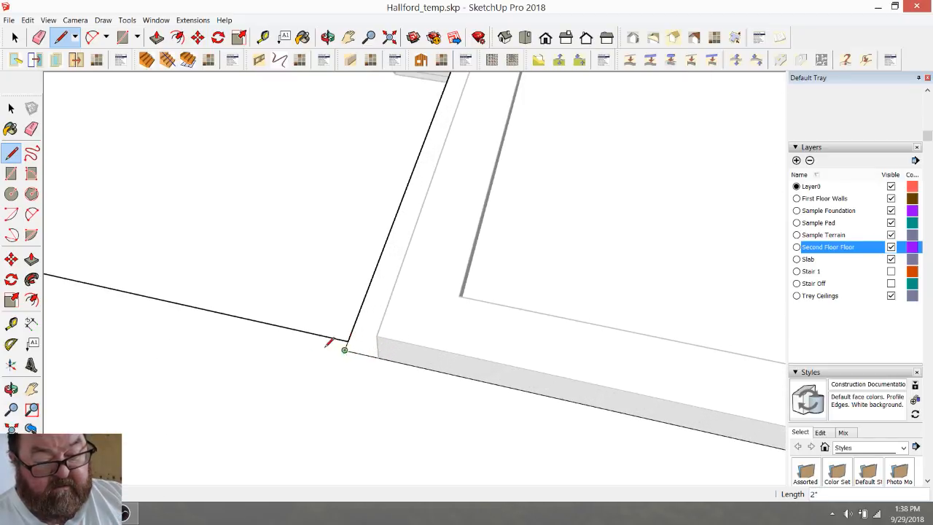
scroll(282, 353, "down", 1)
scroll(247, 350, "down", 1)
scroll(234, 353, "down", 2)
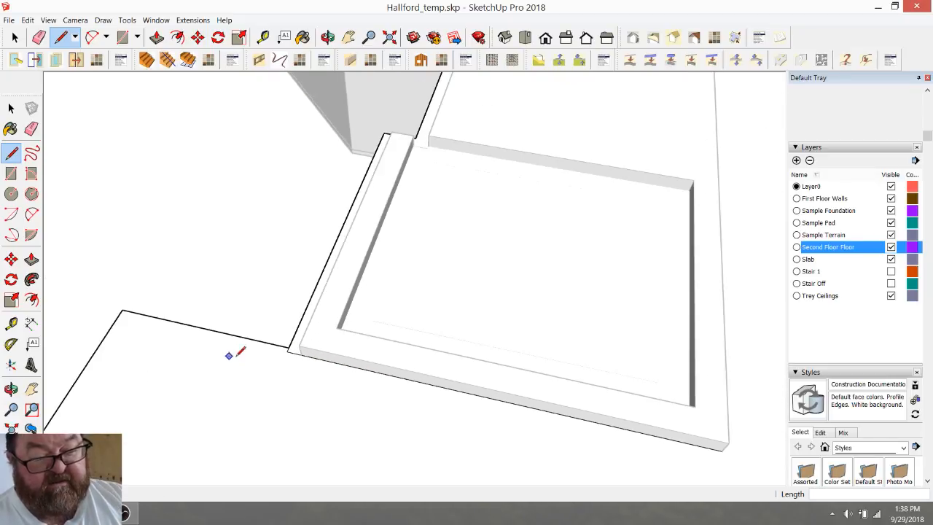
Step: Push/Pull the outlined floor area over the entry tray ceiling up by 1'
scroll(186, 332, "down", 2)
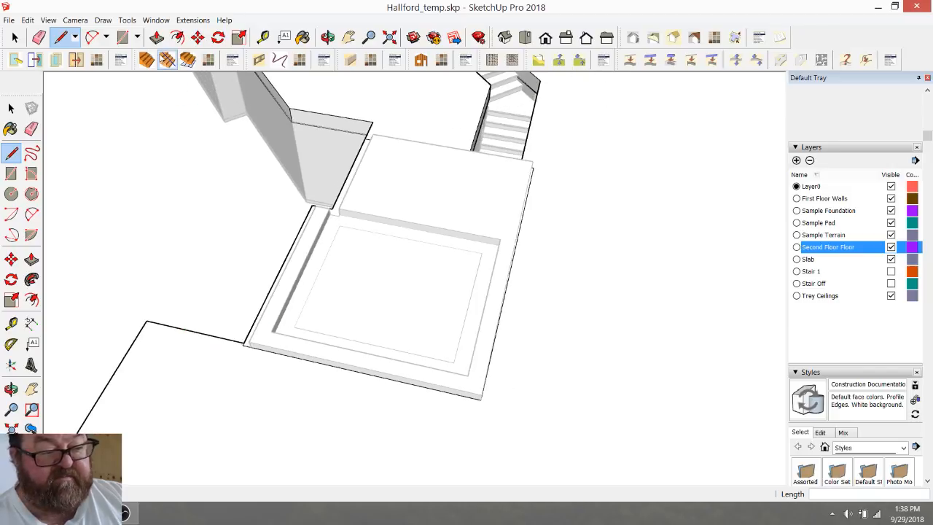
left_click(157, 38)
left_click(373, 262)
left_click(379, 250)
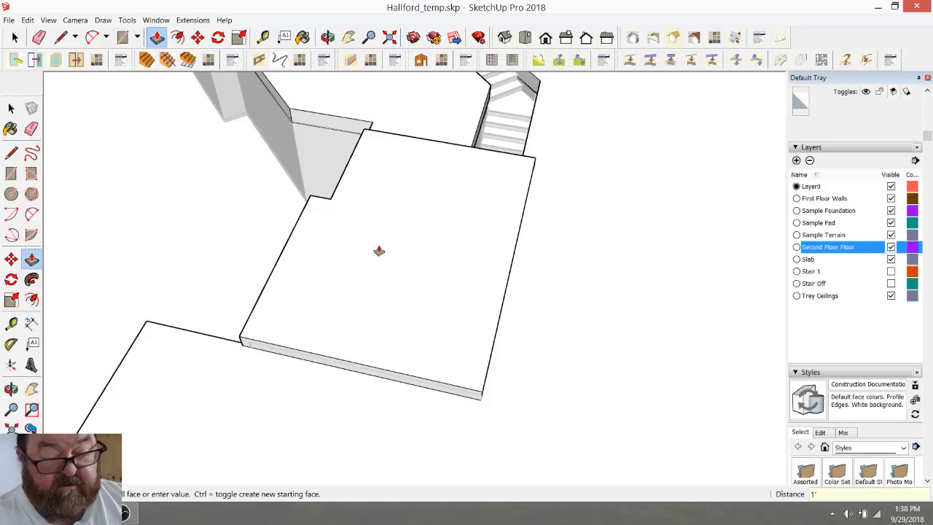
Step: Examine the raised floor section from the front entry and from the stair opening side, including how it meets the surrounding floor
left_click(327, 38)
left_click_drag(321, 206, 470, 146)
scroll(338, 194, "up", 5)
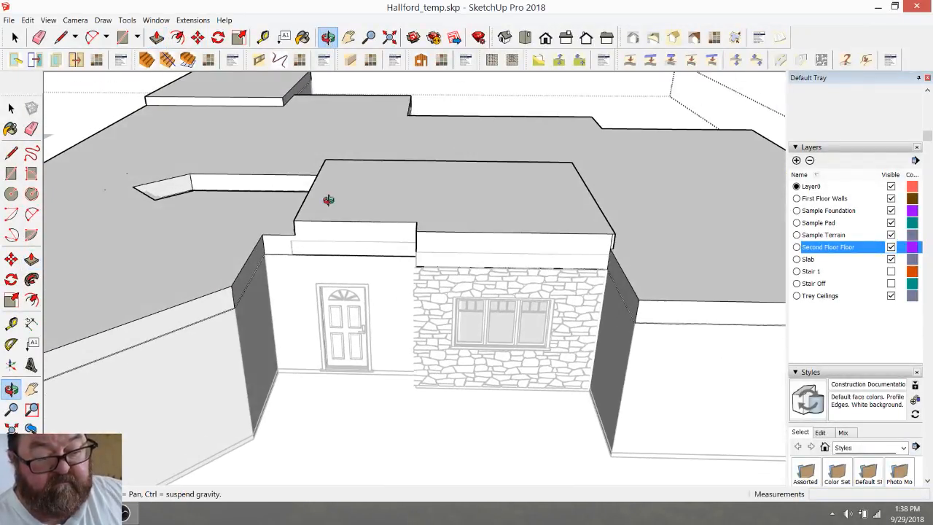
left_click(61, 38)
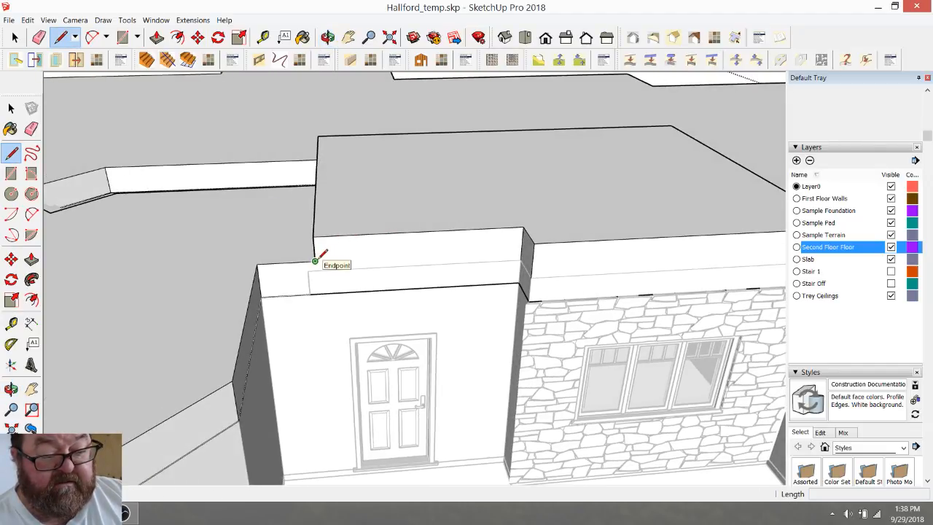
scroll(437, 318, "down", 3)
left_click(328, 37)
mouse_move(392, 235)
left_mouse_down()
mouse_move(511, 236)
mouse_move(493, 252)
mouse_move(423, 263)
left_mouse_up()
scroll(372, 282, "up", 3)
left_click_drag(372, 282, 671, 225)
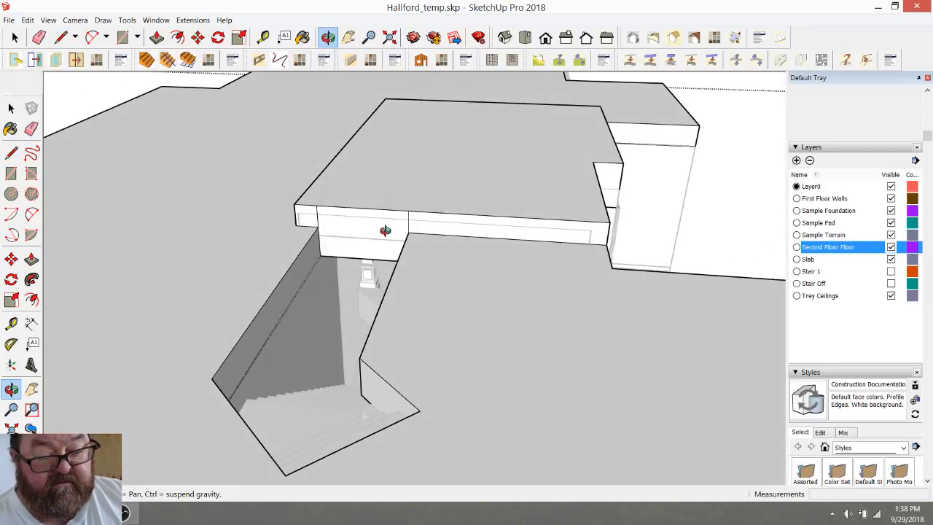
left_click_drag(522, 250, 152, 209)
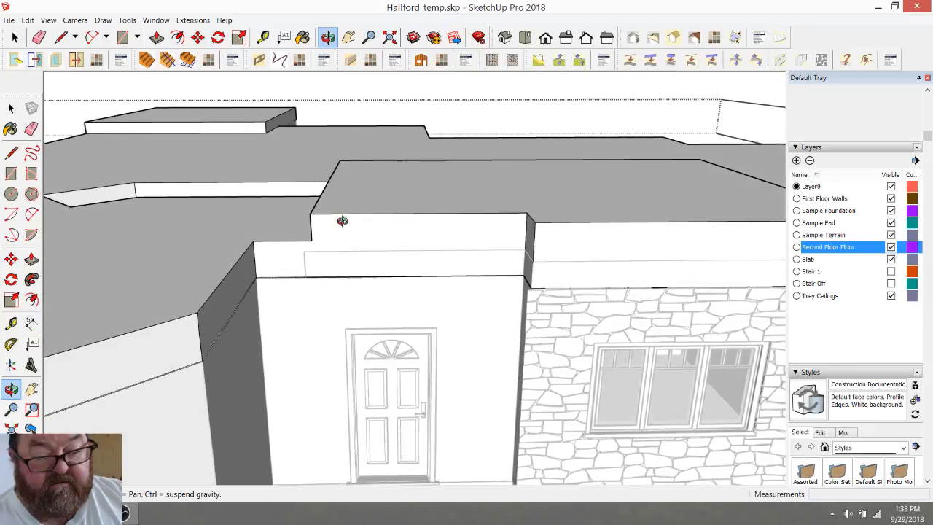
left_click_drag(342, 220, 596, 270)
scroll(430, 243, "up", 3)
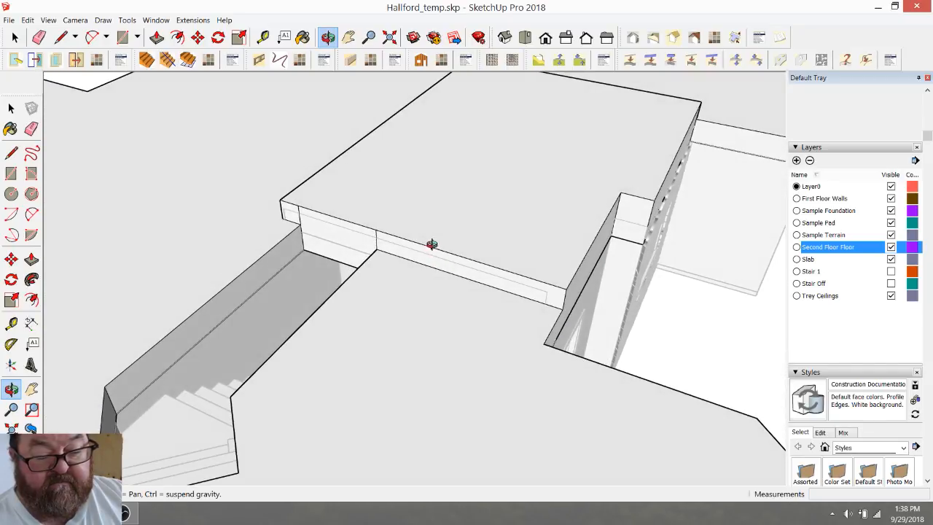
scroll(305, 207, "down", 4)
key("space")
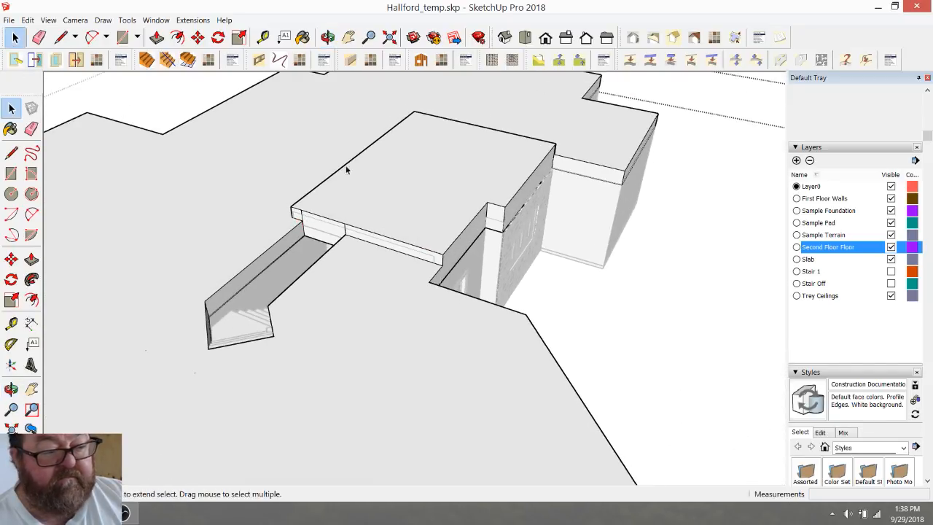
scroll(587, 346, "down", 5)
scroll(451, 296, "up", 6)
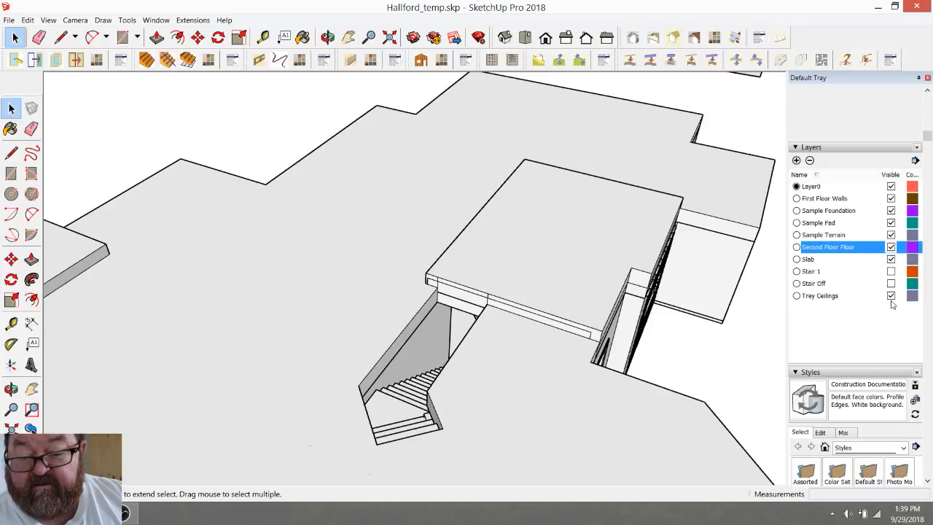
Step: Hide the Second Floor Floor layer and move the entry tray ceiling straight down 12 inches
left_click(891, 248)
left_click(482, 267)
left_click(198, 37)
scroll(698, 314, "up", 2)
scroll(699, 314, "up", 5)
scroll(616, 327, "down", 6)
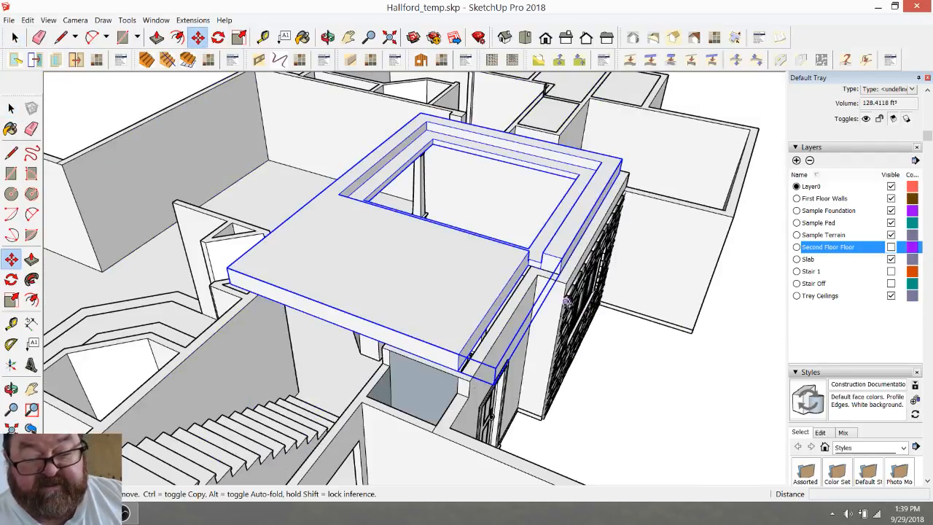
left_click(537, 312)
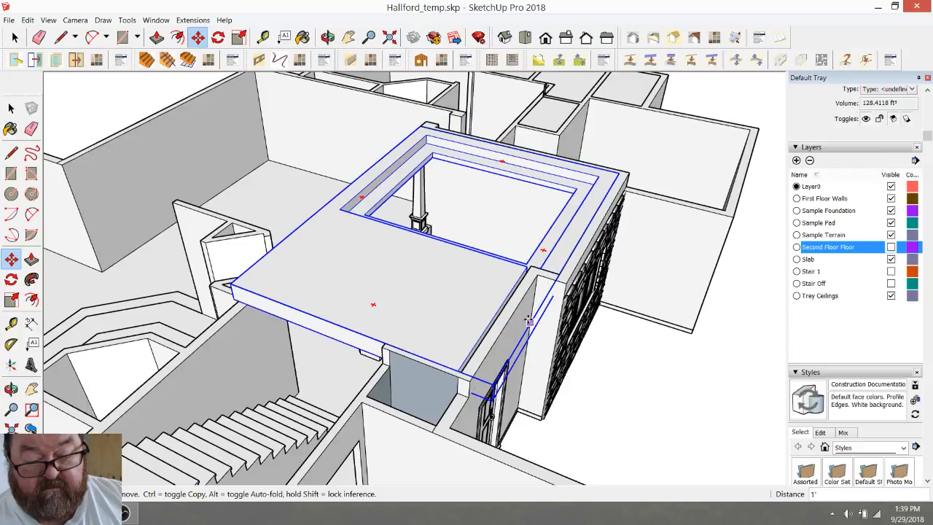
type("12")
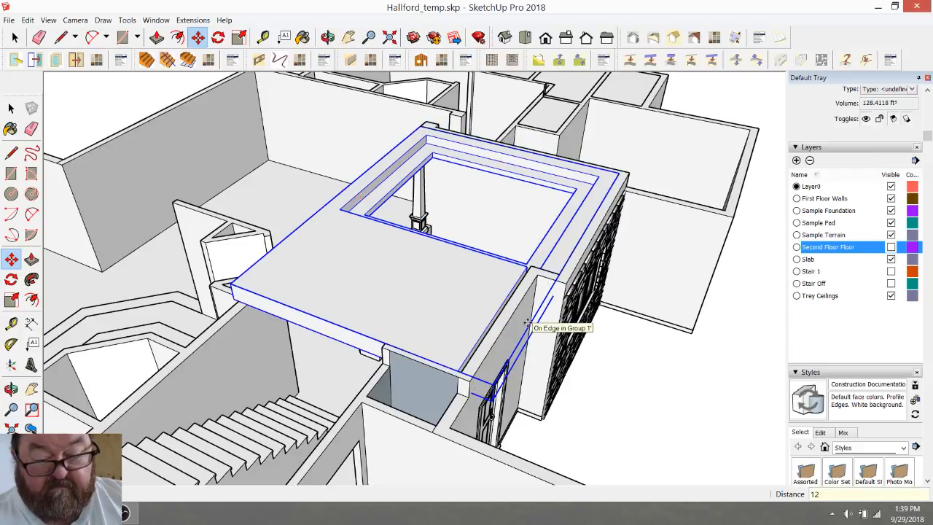
Step: Open the tray ceiling for editing and Push/Pull its edge face by the door wall 1 7/8" to meet the wall
left_click(328, 38)
left_click_drag(415, 314, 591, 281)
left_click_drag(328, 248, 566, 304)
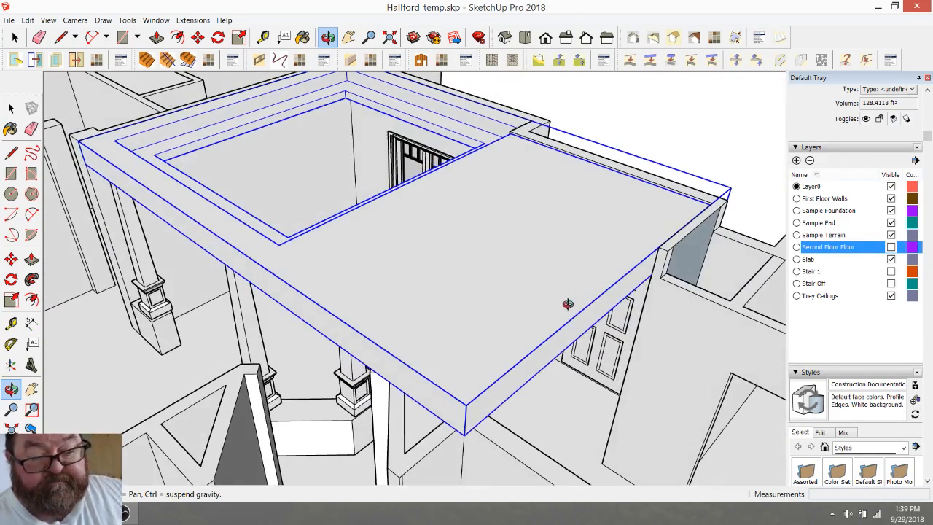
left_click_drag(428, 313, 169, 343)
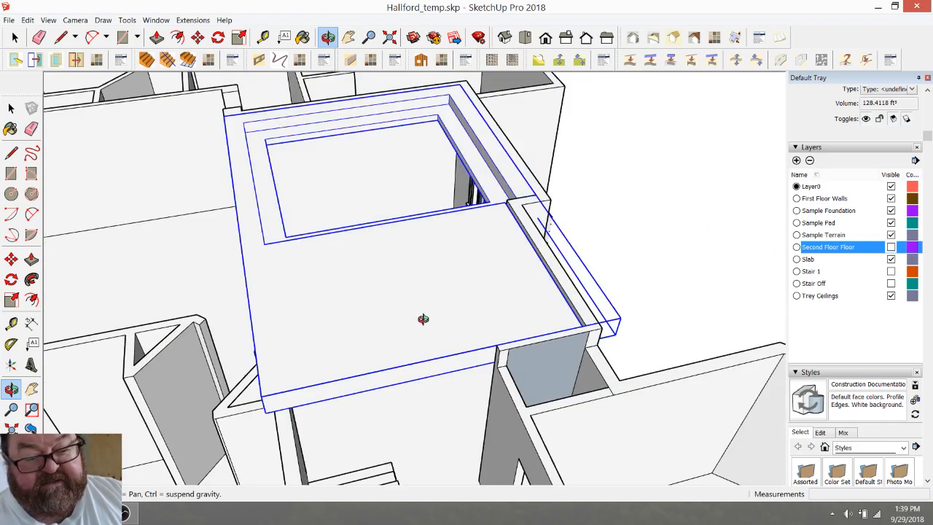
left_click_drag(423, 319, 336, 327)
middle_click_drag(478, 318, 340, 321)
scroll(452, 333, "up", 3)
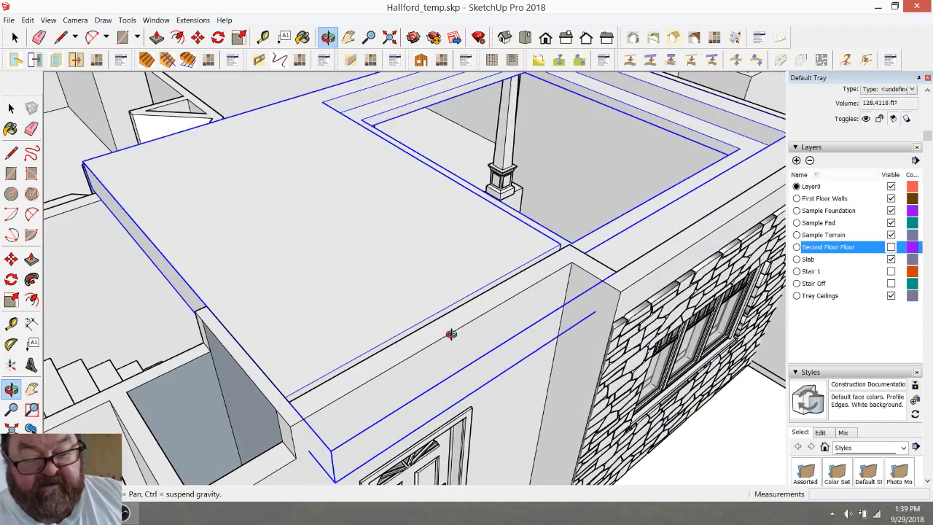
left_click(15, 37)
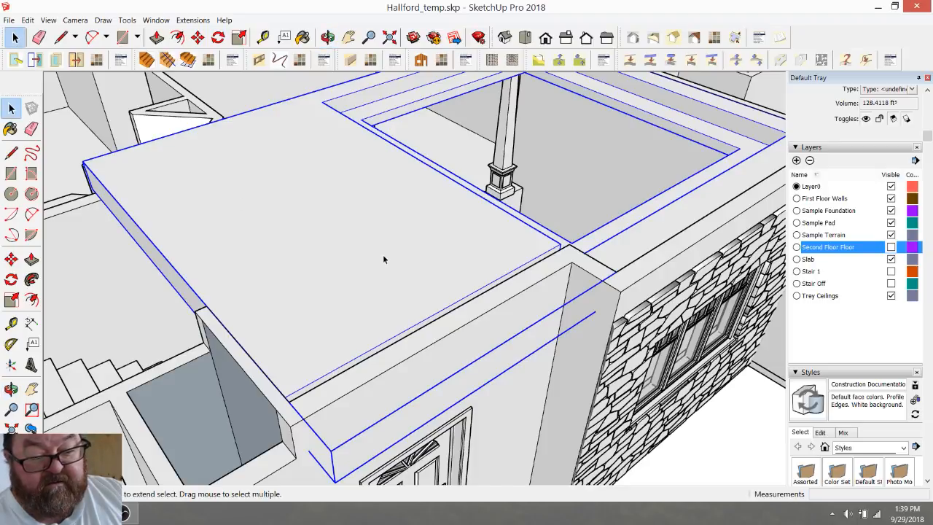
double_click(439, 282)
scroll(439, 286, "up", 2)
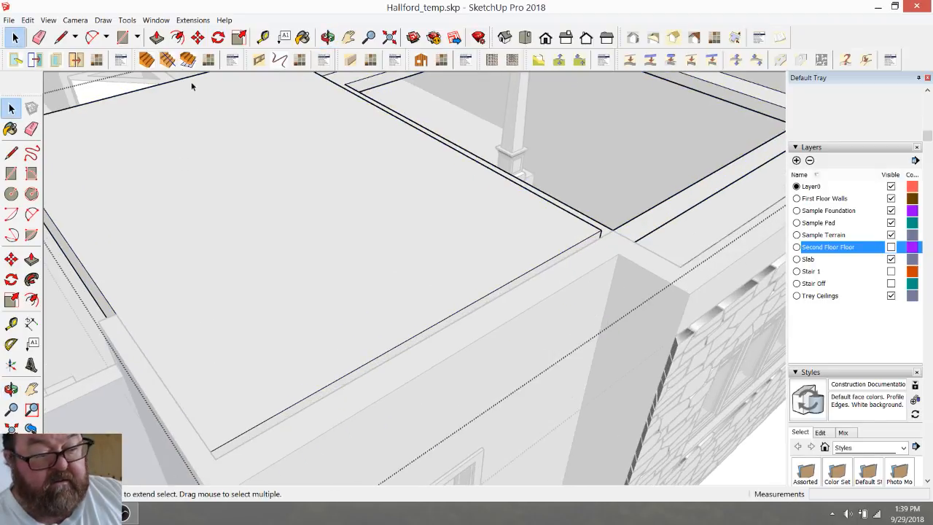
left_click(157, 38)
left_click(462, 306)
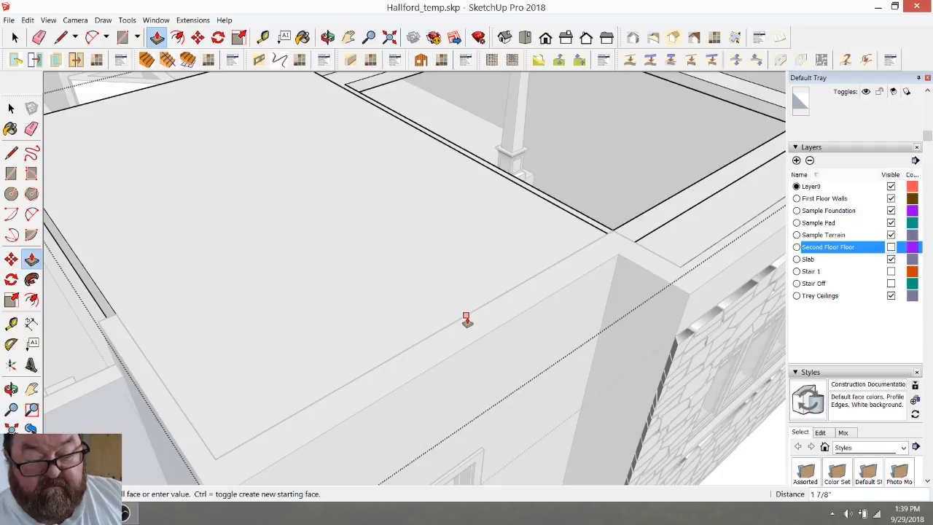
left_click(467, 318)
scroll(356, 330, "down", 5)
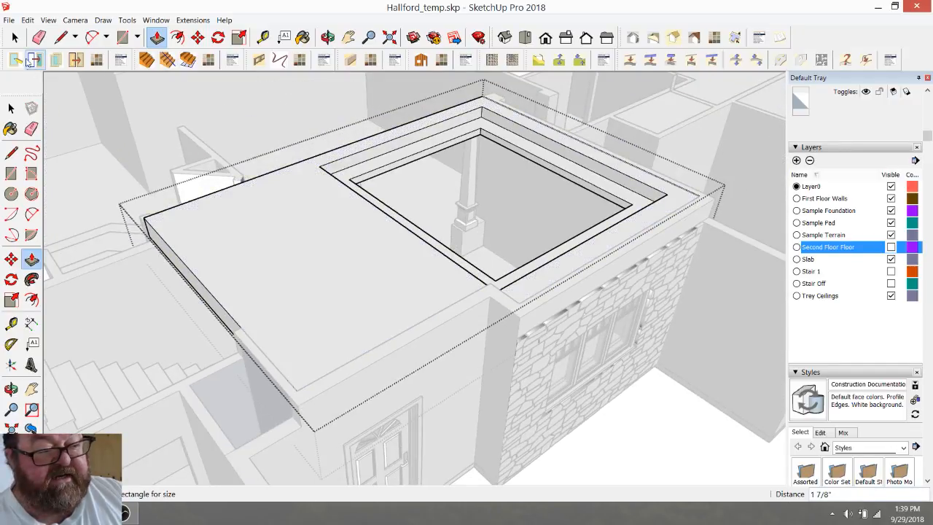
left_click(17, 39)
scroll(258, 293, "down", 3)
left_click(555, 365)
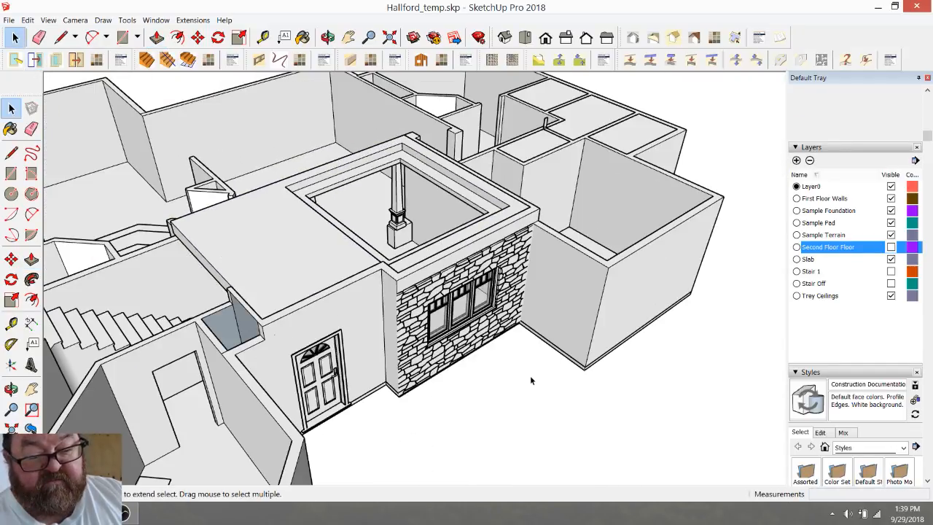
Step: Make the Second Floor Floor layer visible and view the raised floor section above the front door and stone wall
scroll(362, 251, "up", 3)
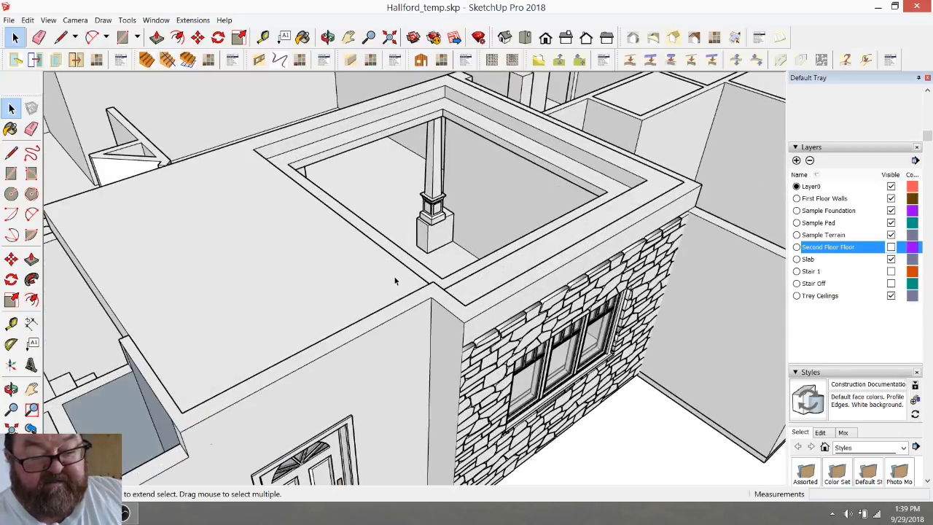
scroll(407, 279, "down", 1)
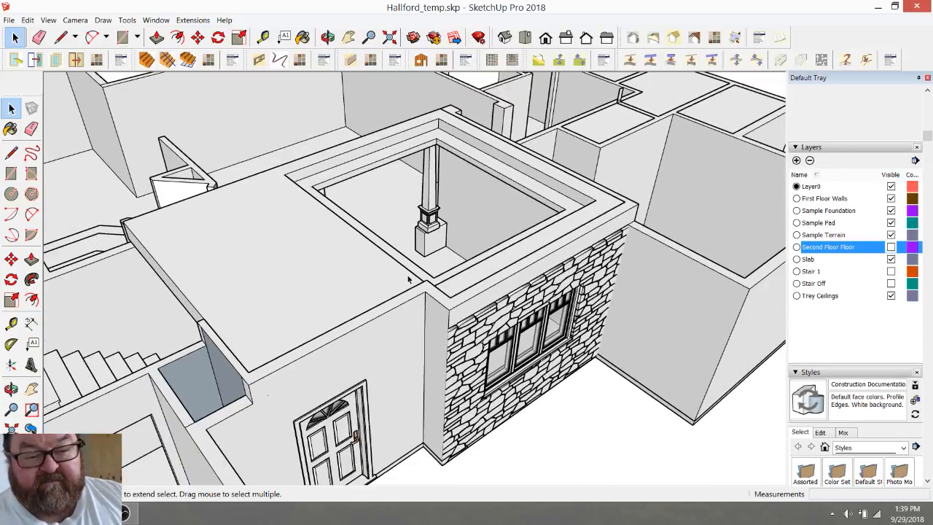
scroll(409, 279, "down", 2)
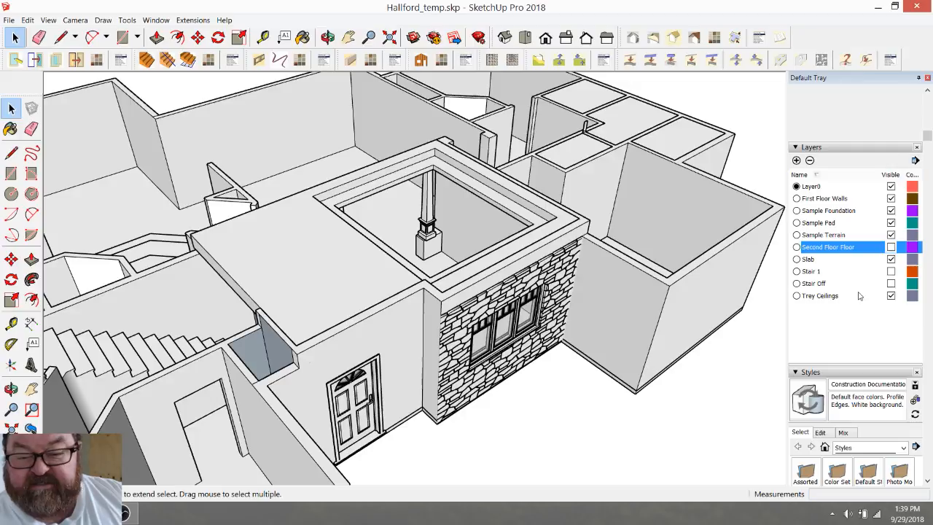
left_click(891, 247)
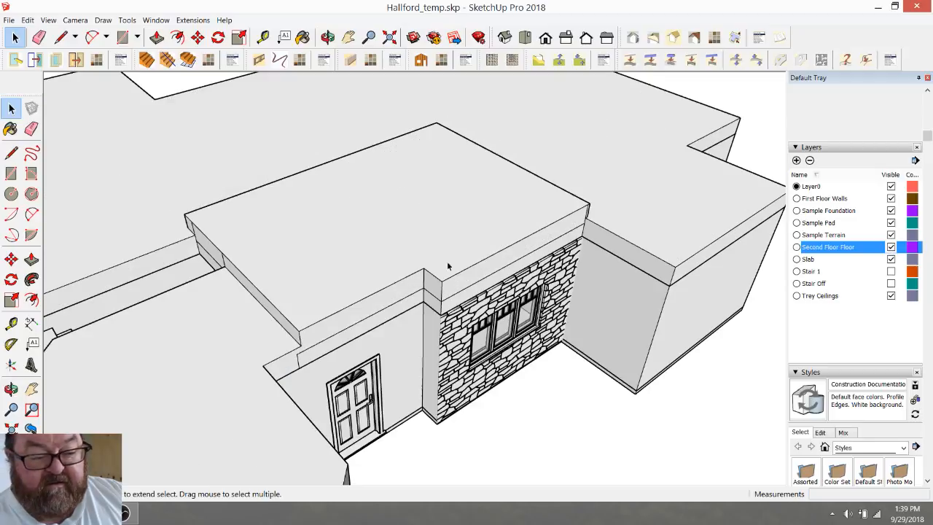
left_click(327, 37)
left_click_drag(460, 255, 290, 174)
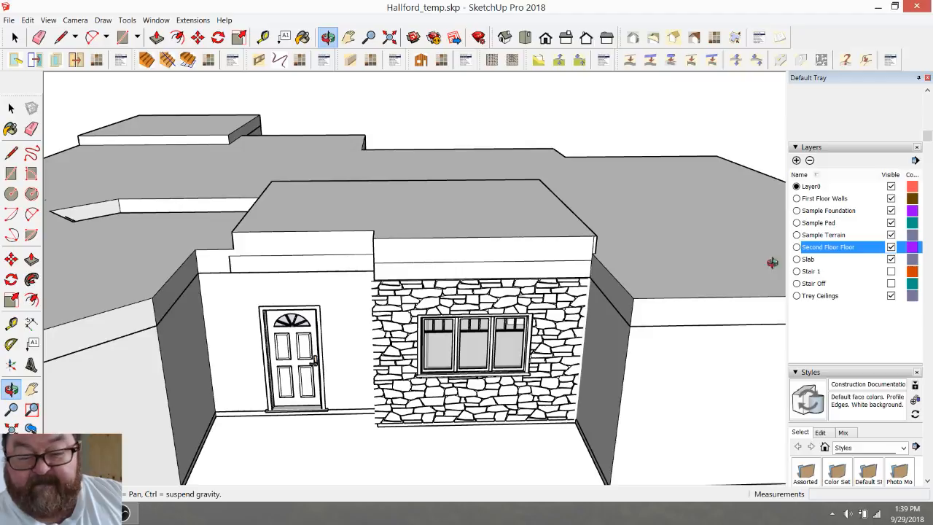
Step: Hide the First Floor Walls layer and, inside the second floor, draw a vertical line from the raised section's front corner down to the underside
left_click(890, 199)
left_click_drag(342, 230, 346, 152)
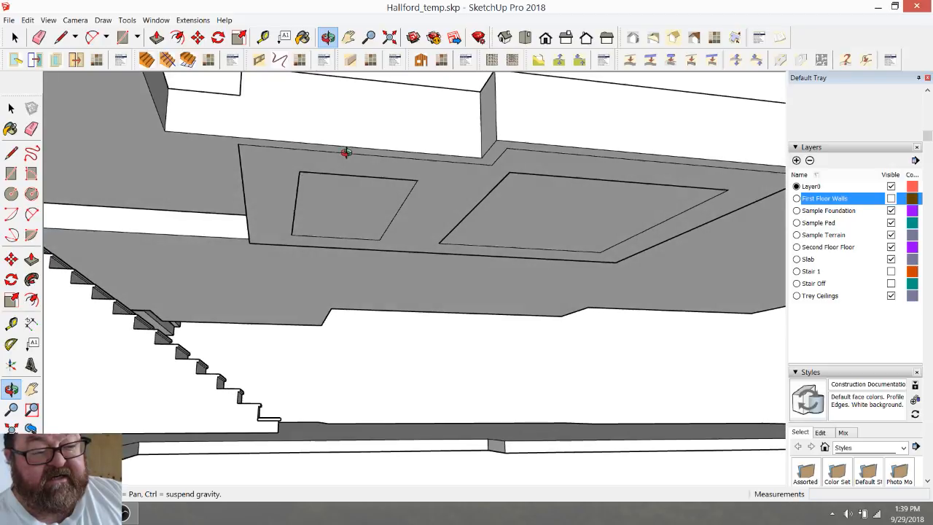
left_click(15, 37)
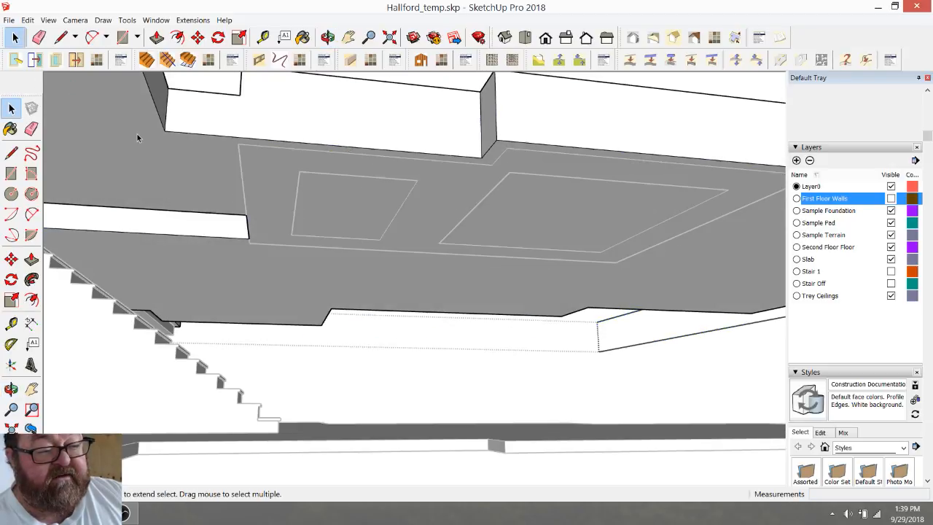
left_click(60, 37)
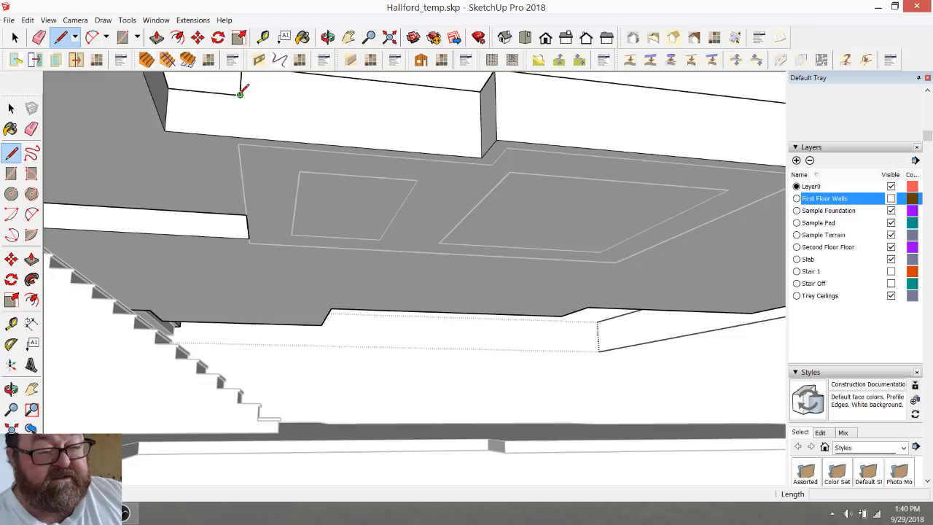
left_click(240, 94)
left_click(237, 137)
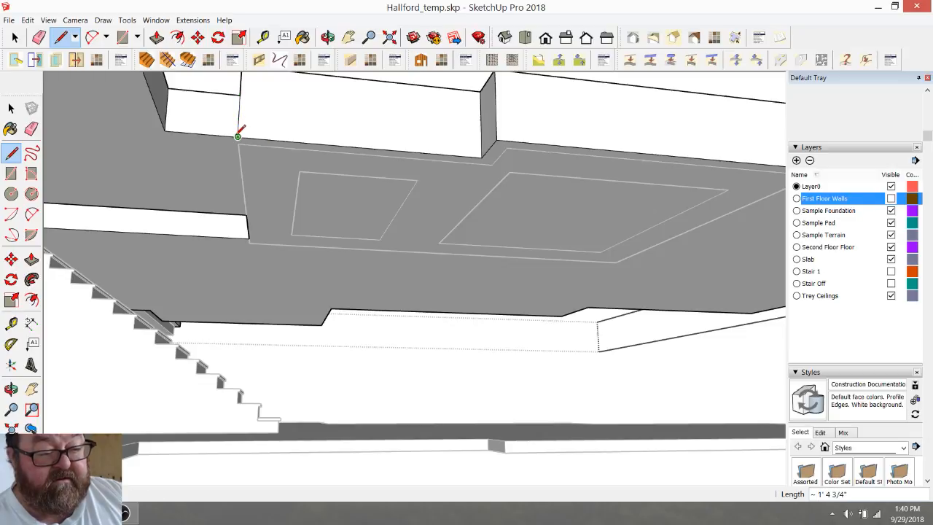
Step: Draw a line on the second floor's underside from the stair opening corner along the tray ceiling's side to the front edge
left_click(248, 214)
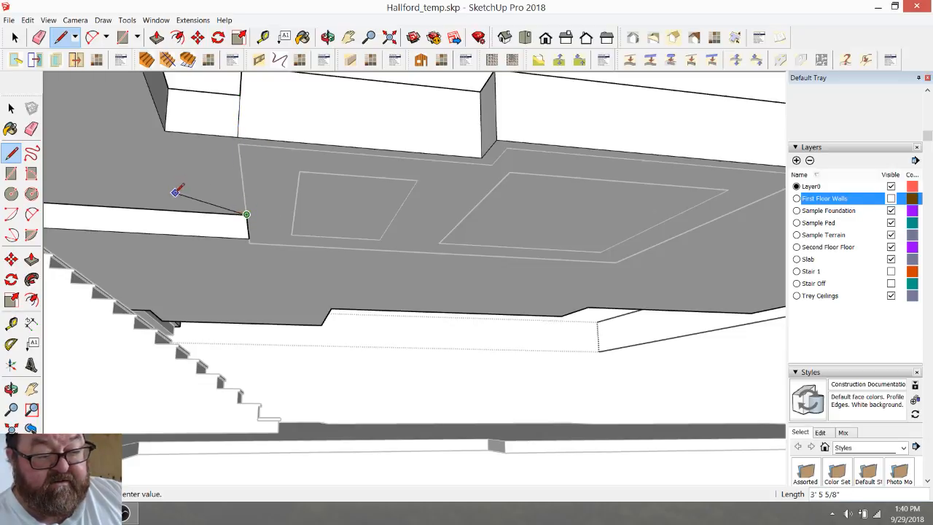
scroll(186, 211, "up", 3)
scroll(186, 213, "up", 1)
scroll(313, 260, "down", 2)
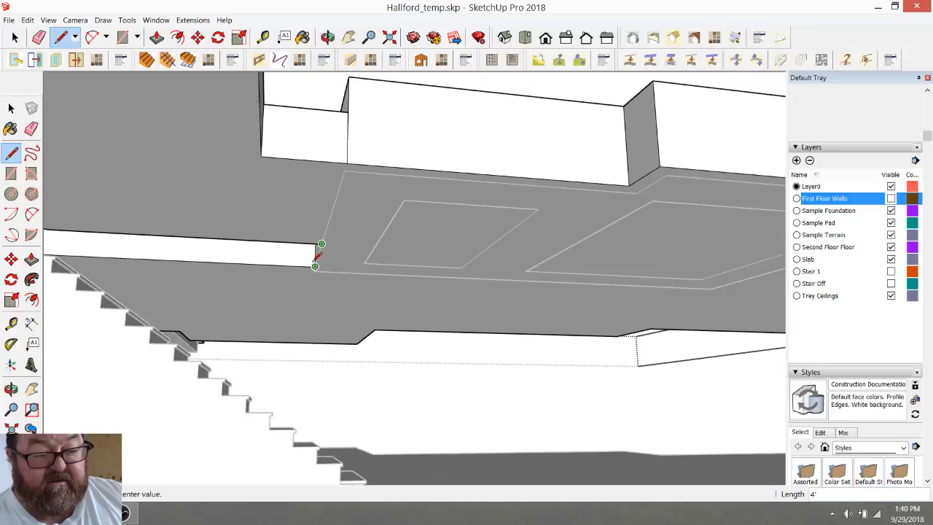
left_click(347, 162)
scroll(192, 200, "down", 2)
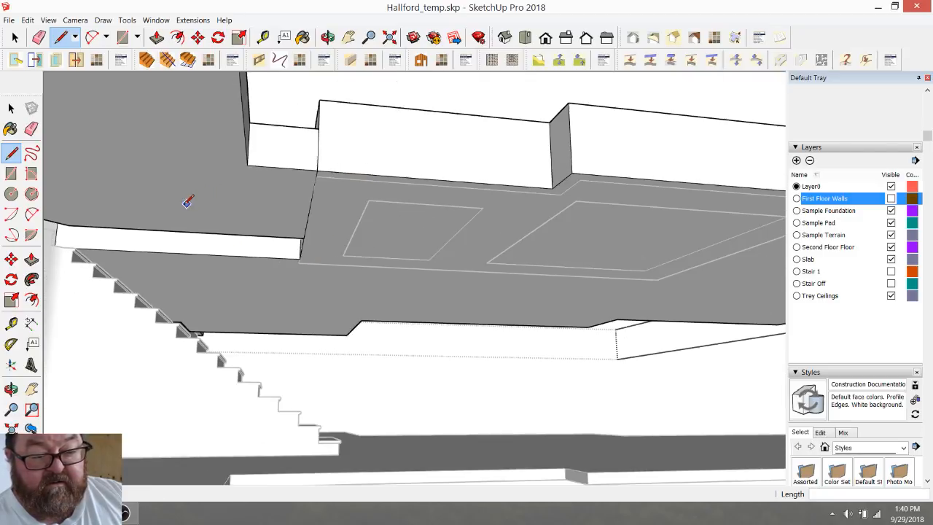
Step: Draw a line on the floor's underside from the front corner by the stone wall side along the tray ceiling to its rear corner
scroll(631, 260, "up", 2)
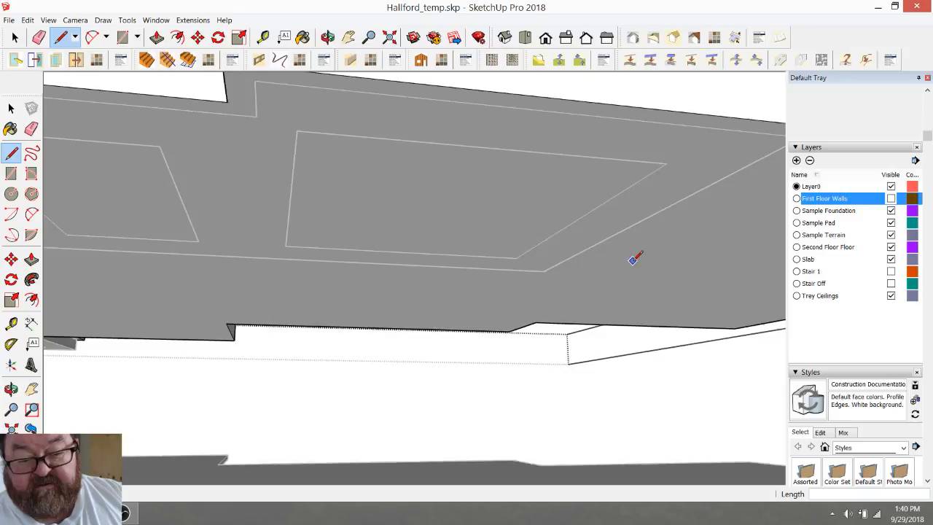
scroll(406, 186, "down", 3)
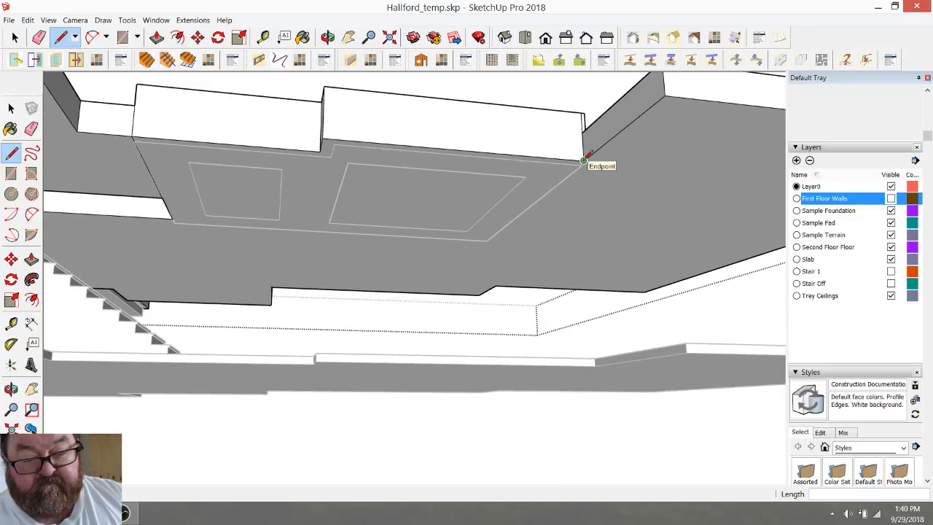
left_click(584, 113)
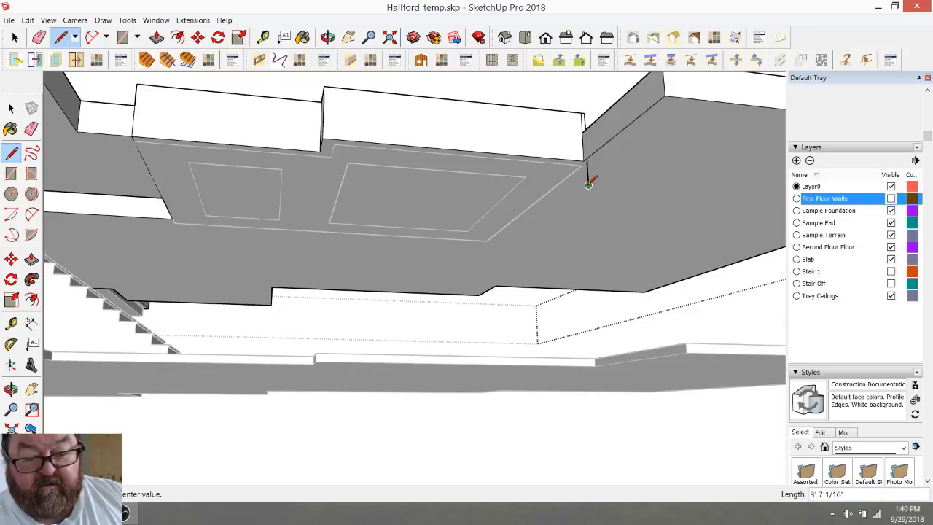
scroll(579, 188, "up", 1)
scroll(576, 188, "up", 1)
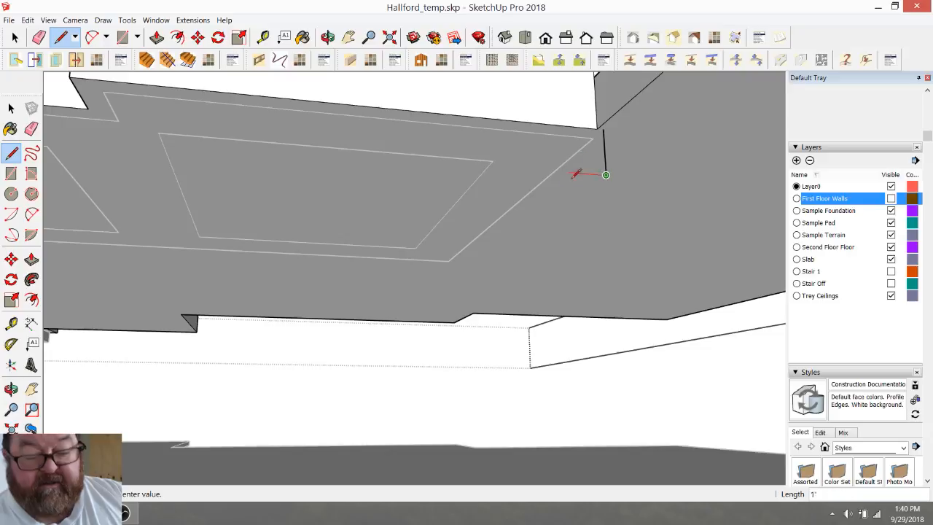
left_click(603, 129)
left_click(604, 129)
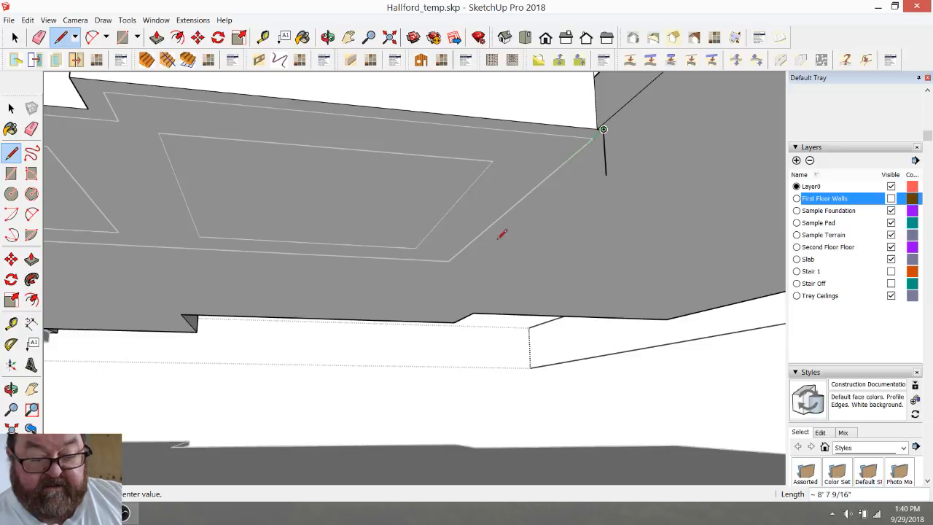
left_click(454, 258)
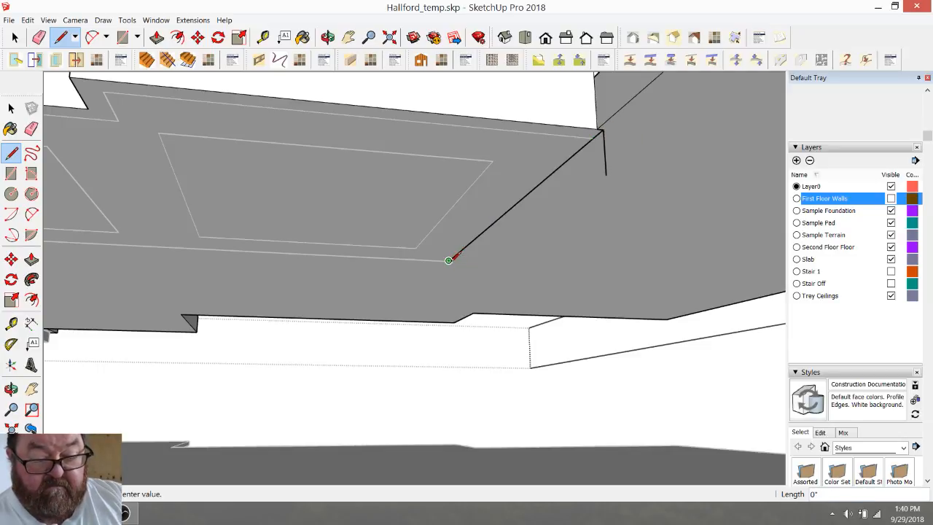
Step: Close the underside outline with a line along the tray ceiling's rear edge to the stair opening corner
scroll(458, 259, "down", 3)
scroll(187, 252, "up", 6)
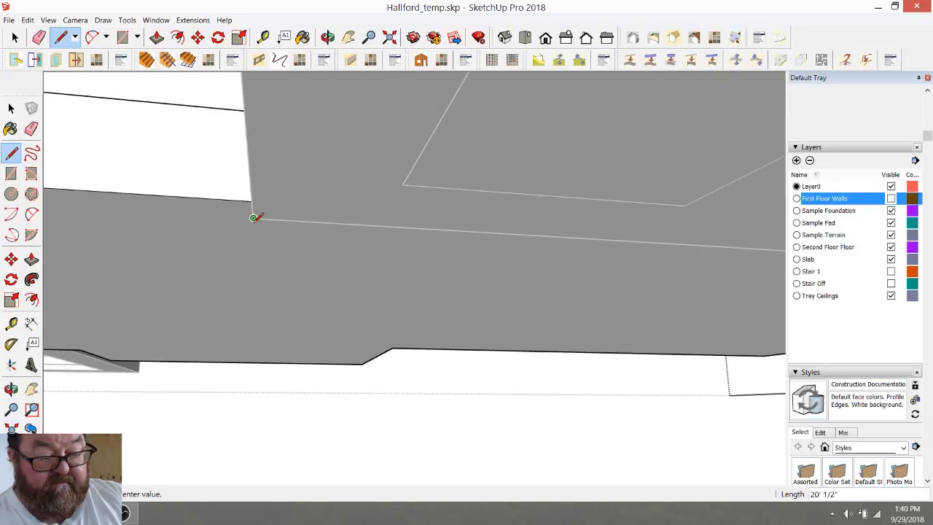
left_click(251, 201)
scroll(177, 232, "down", 5)
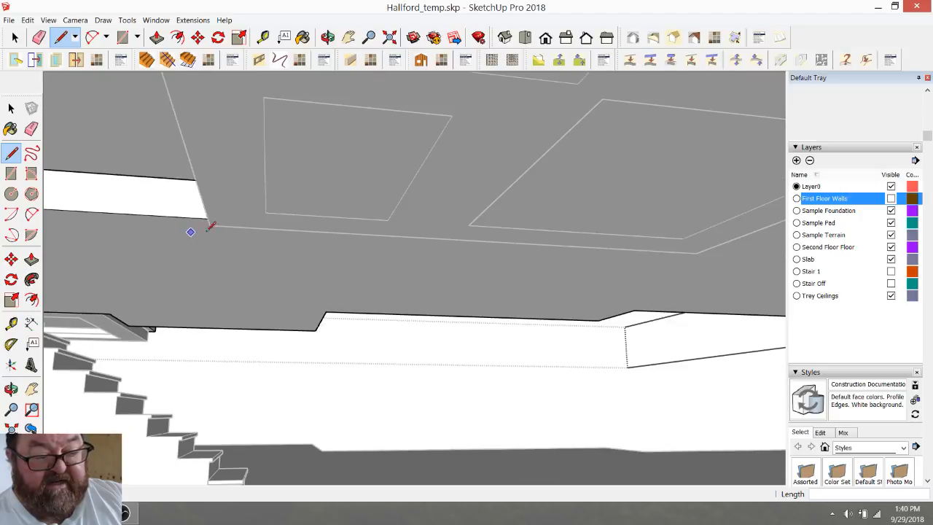
Step: Push/Pull the outlined underside face above the entry tray ceiling up 1' to match the raised floor section
key("p")
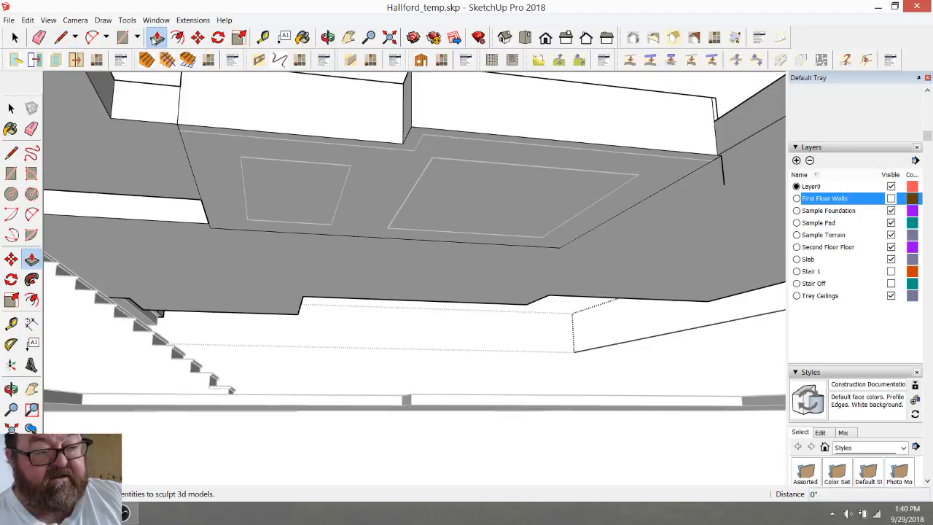
left_click(275, 161)
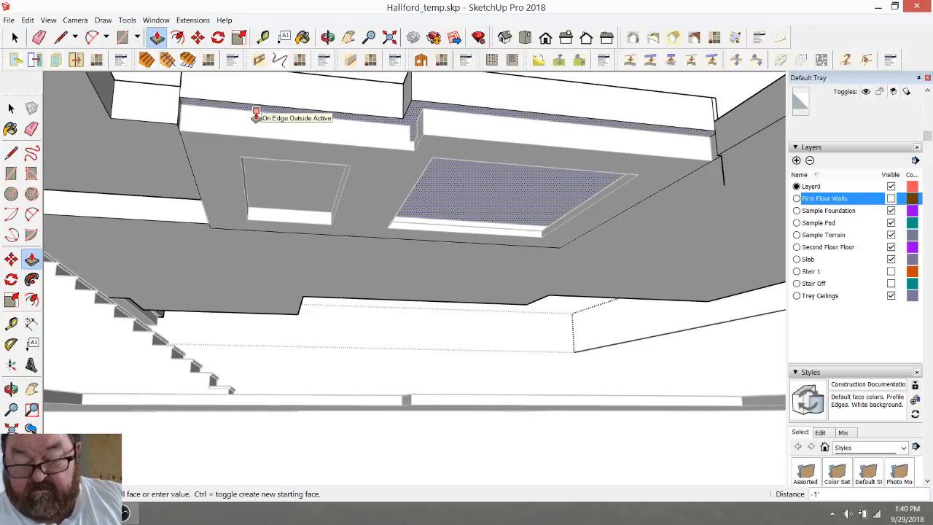
left_click(255, 117)
scroll(250, 192, "down", 3)
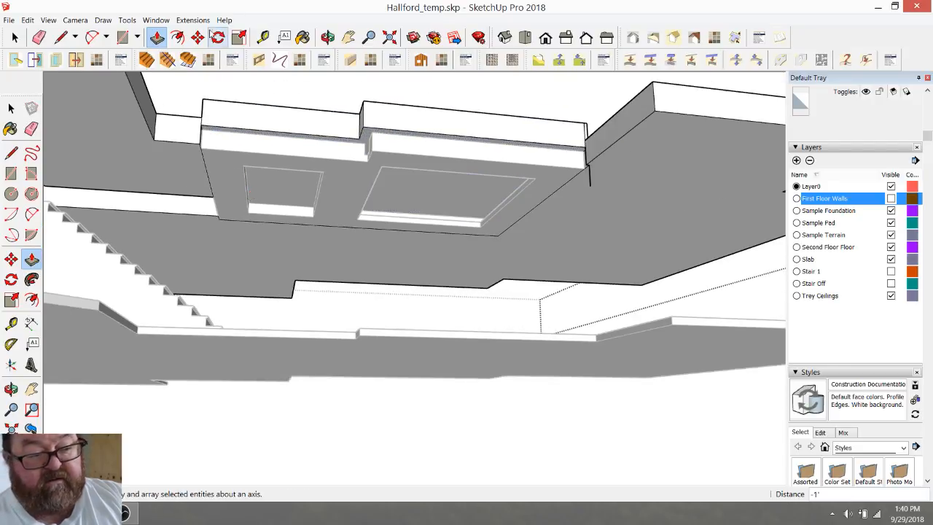
left_click(328, 38)
left_click_drag(386, 240, 433, 179)
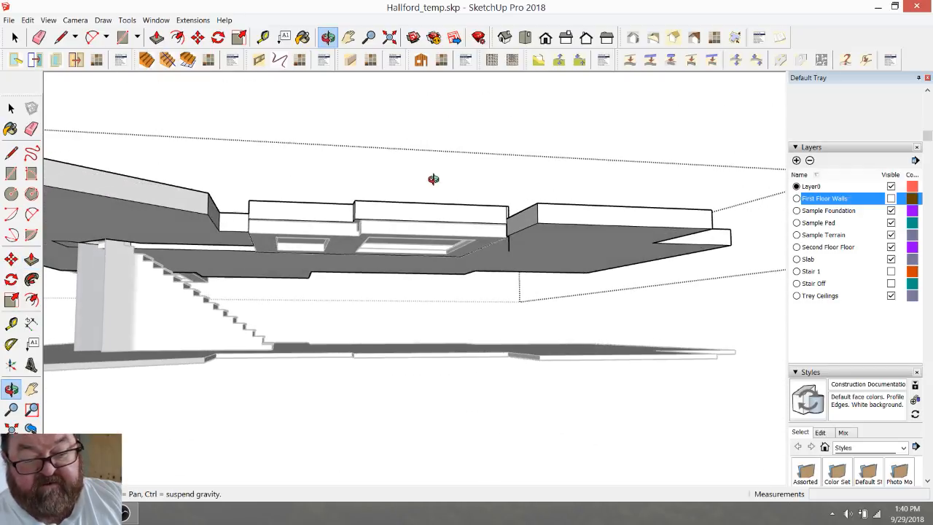
Step: Hide the Trey Ceilings layer and erase the stray edges at the raised section's corner beside the adjoining floor
left_click(890, 296)
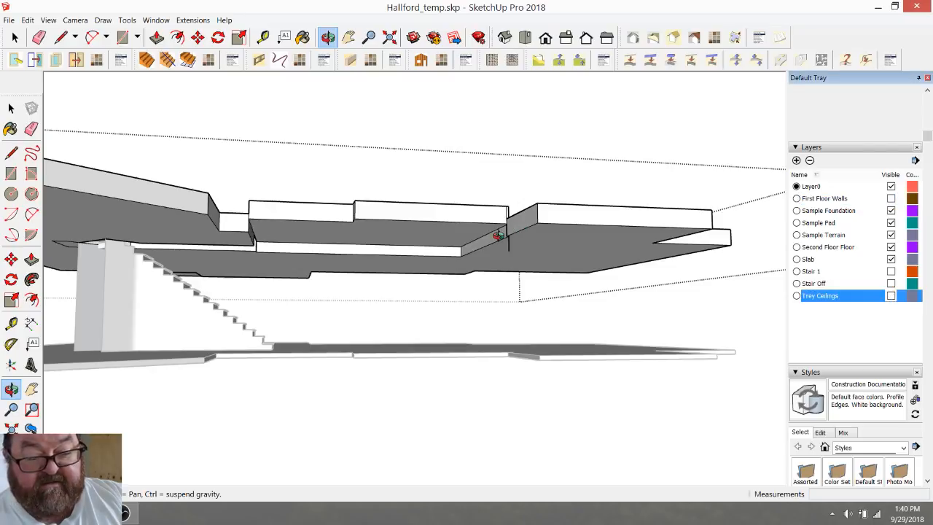
scroll(499, 235, "up", 8)
mouse_move(510, 230)
left_mouse_down()
mouse_move(650, 211)
mouse_move(492, 192)
mouse_move(419, 97)
mouse_move(614, 208)
mouse_move(576, 218)
left_mouse_up()
left_click(39, 37)
left_click(503, 289)
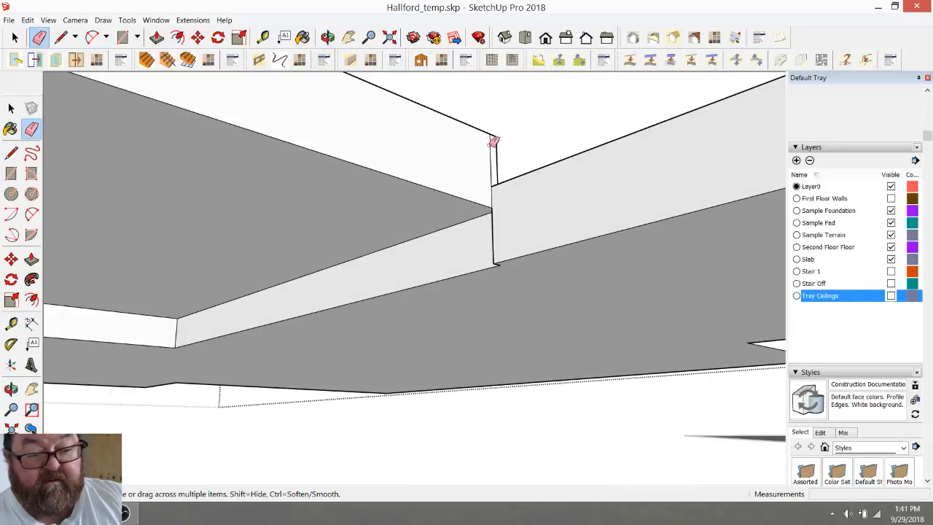
left_click_drag(498, 148, 496, 154)
Step: Erase the leftover vertical seam on the raised section's side face and check the section from above
mouse_move(380, 80)
middle_mouse_down()
mouse_move(402, 211)
mouse_move(471, 152)
mouse_move(257, 100)
mouse_move(447, 92)
mouse_move(440, 143)
mouse_move(462, 92)
mouse_move(429, 195)
mouse_move(496, 179)
mouse_move(489, 160)
mouse_move(505, 271)
mouse_move(492, 185)
mouse_move(573, 198)
mouse_move(319, 206)
mouse_move(581, 179)
mouse_move(333, 298)
mouse_move(385, 214)
mouse_move(265, 354)
mouse_move(180, 219)
middle_mouse_up()
left_click(41, 38)
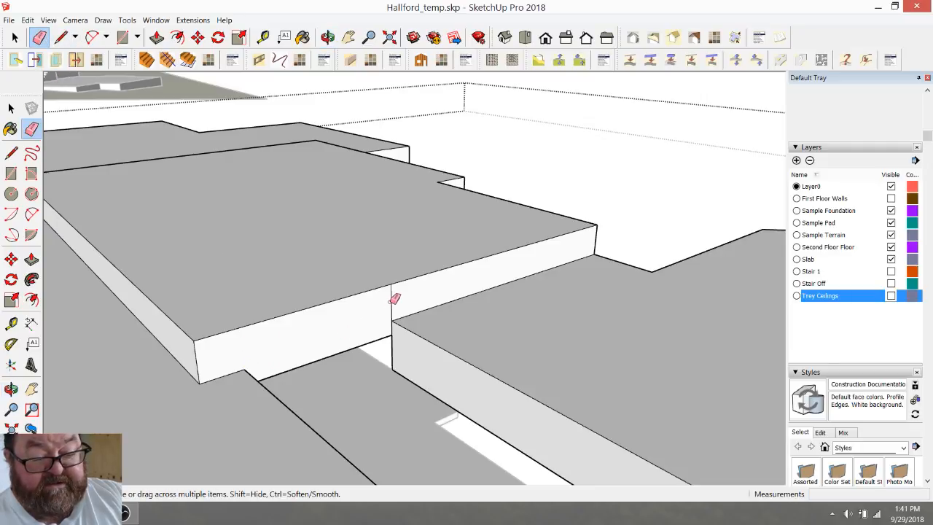
middle_click_drag(396, 297, 298, 215)
key("o")
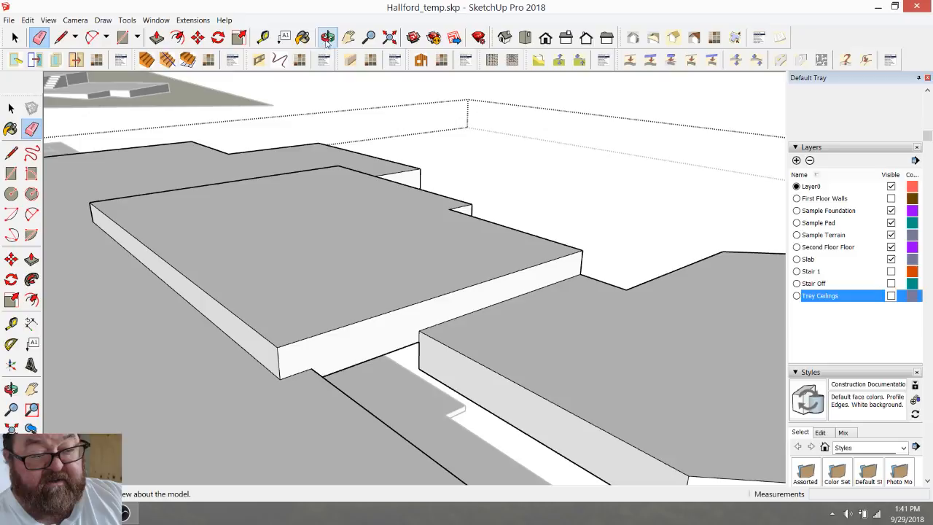
middle_click_drag(375, 242, 298, 218)
middle_click_drag(403, 204, 420, 186)
middle_click_drag(417, 236, 317, 191)
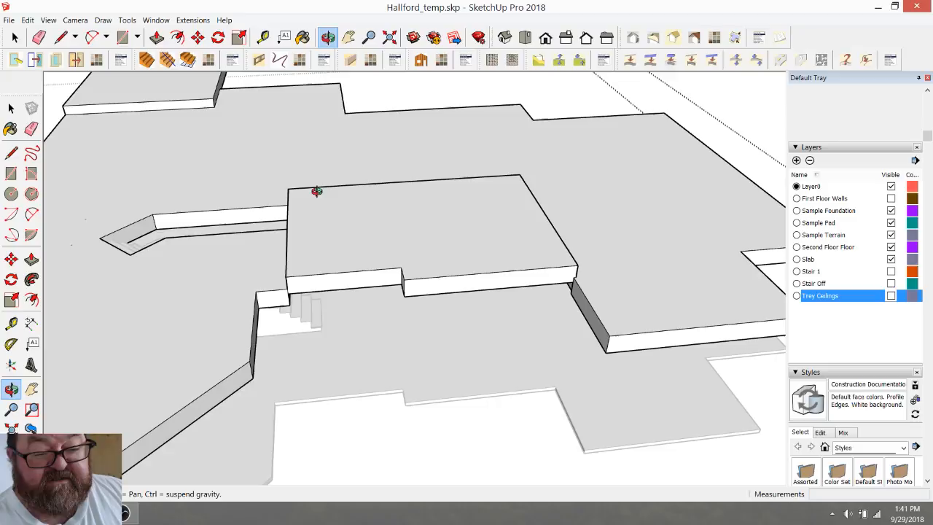
middle_click_drag(468, 236, 486, 229)
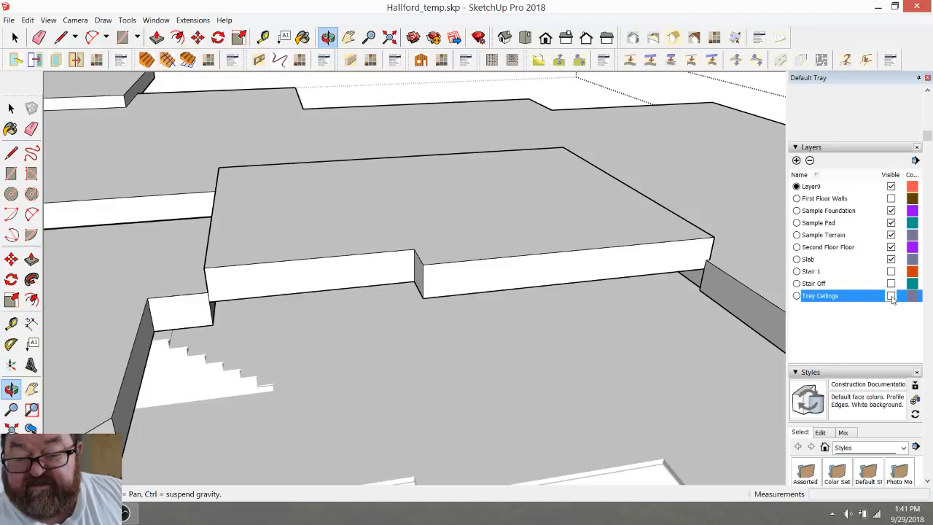
Step: Make the Trey Ceilings and First Floor Walls layers visible and close the second floor's editing mode
left_click(891, 296)
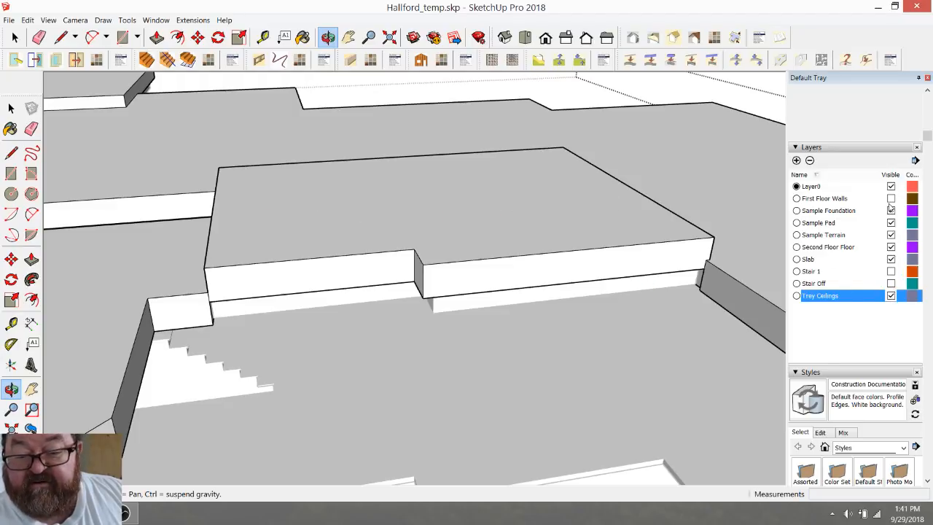
left_click(891, 198)
scroll(467, 308, "down", 4)
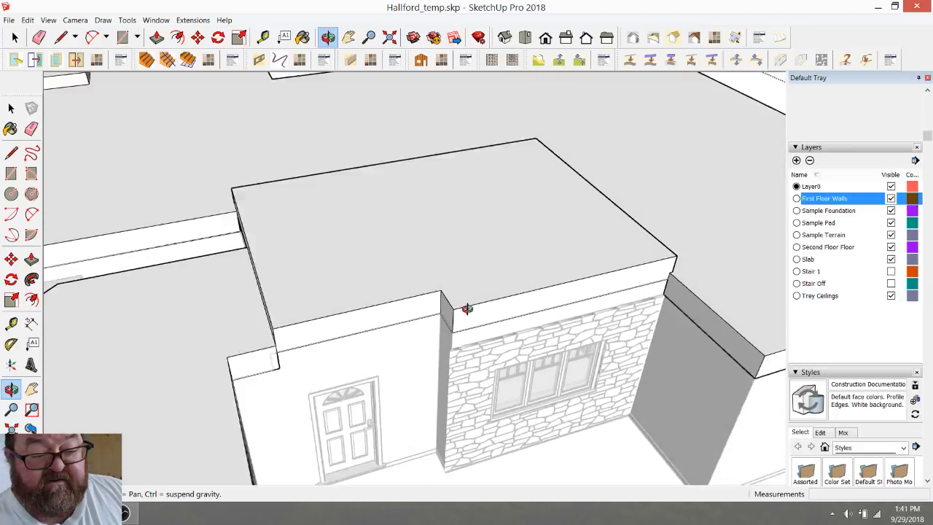
left_click_drag(461, 311, 221, 260)
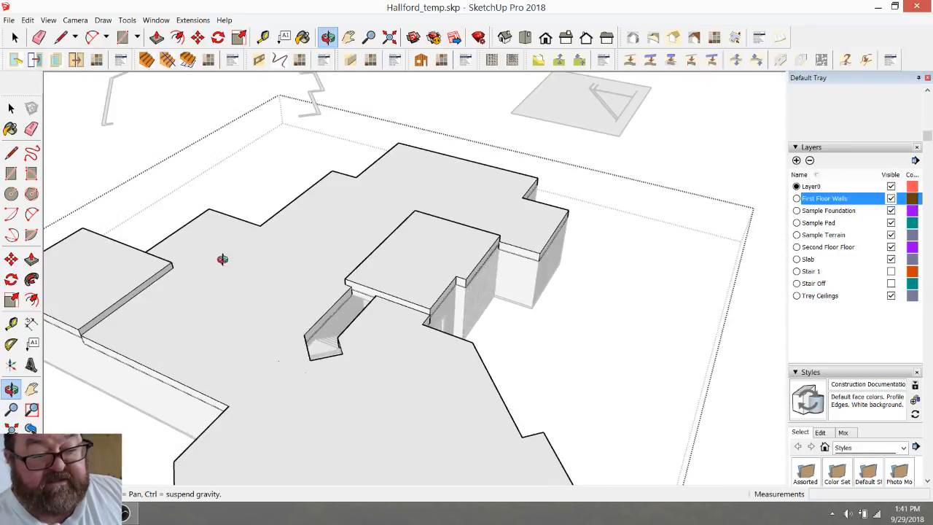
left_click(13, 62)
left_click(14, 38)
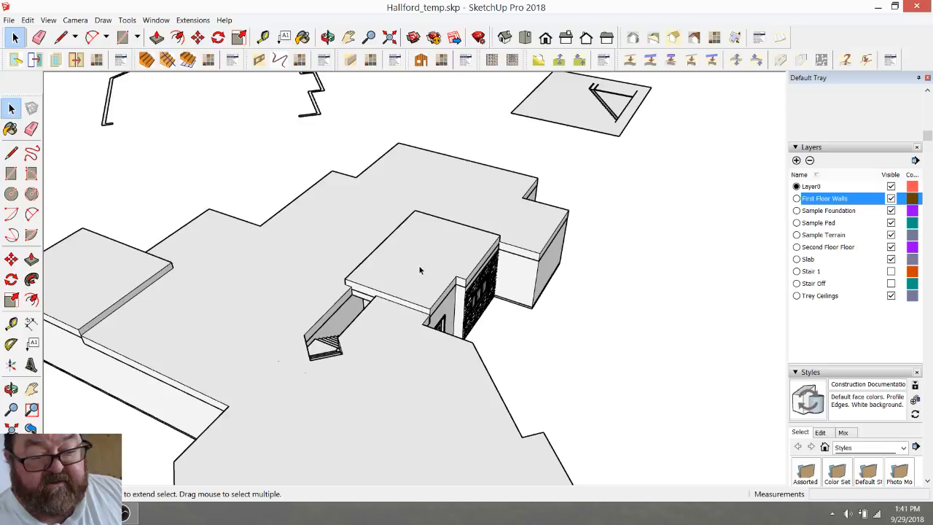
Step: Examine from the front and above how the raised floor section sits over the entry door and stone wall
left_click(327, 37)
left_click_drag(448, 221, 433, 270)
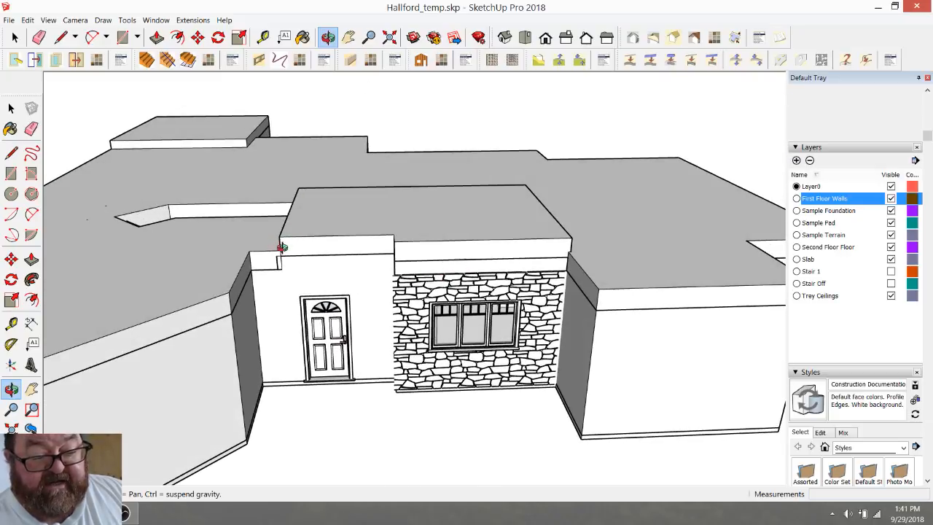
left_click_drag(487, 259, 502, 213)
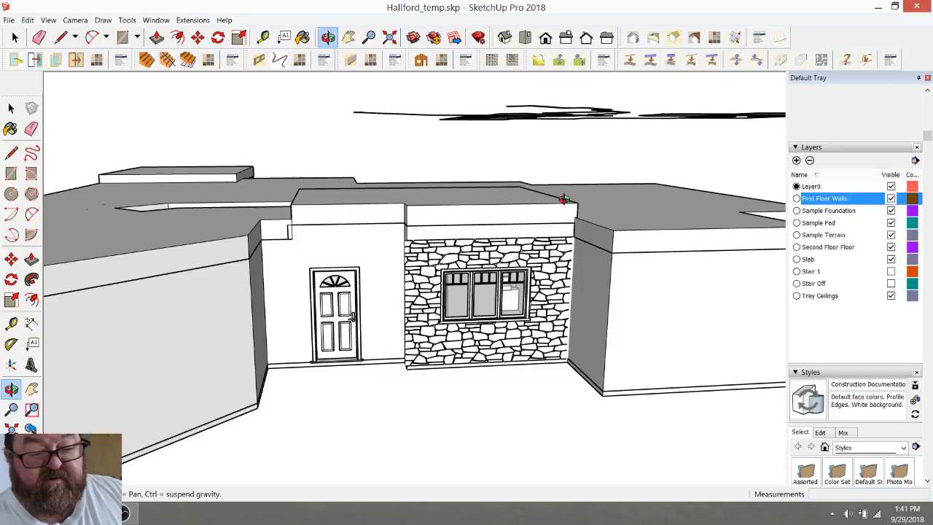
left_click_drag(427, 239, 405, 236)
left_click_drag(449, 170, 323, 283)
left_click_drag(484, 282, 471, 320)
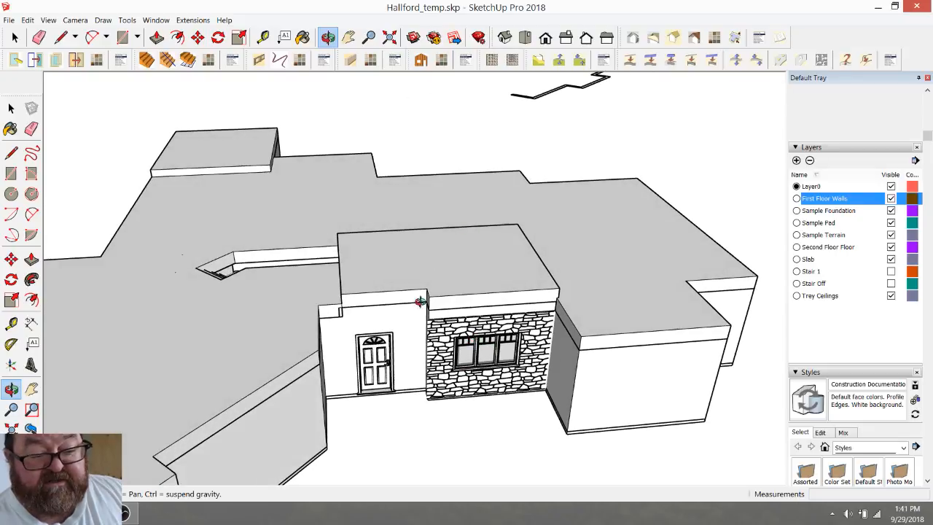
left_click_drag(442, 249, 487, 308)
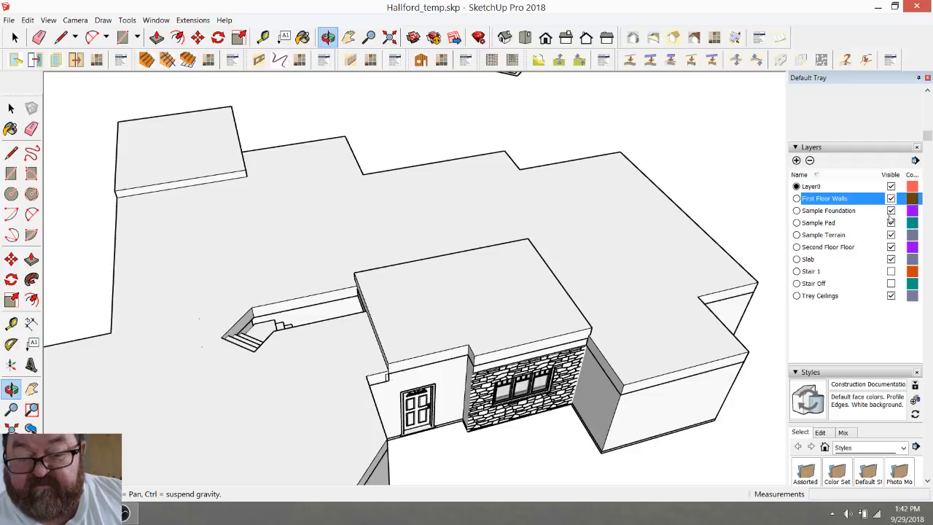
Step: Hide the Second Floor Floor layer and view the first floor walls and tray ceilings from above
left_click(891, 247)
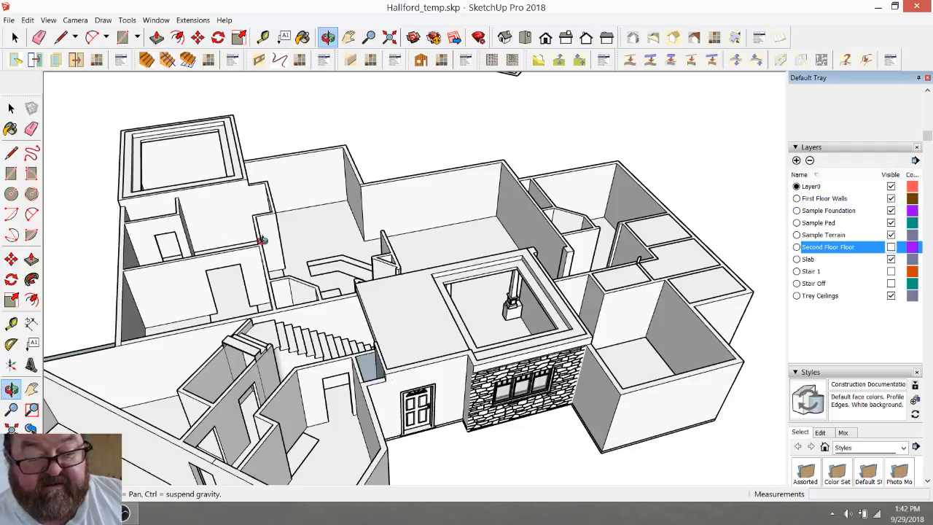
left_click_drag(388, 304, 600, 351)
left_click_drag(436, 324, 695, 287)
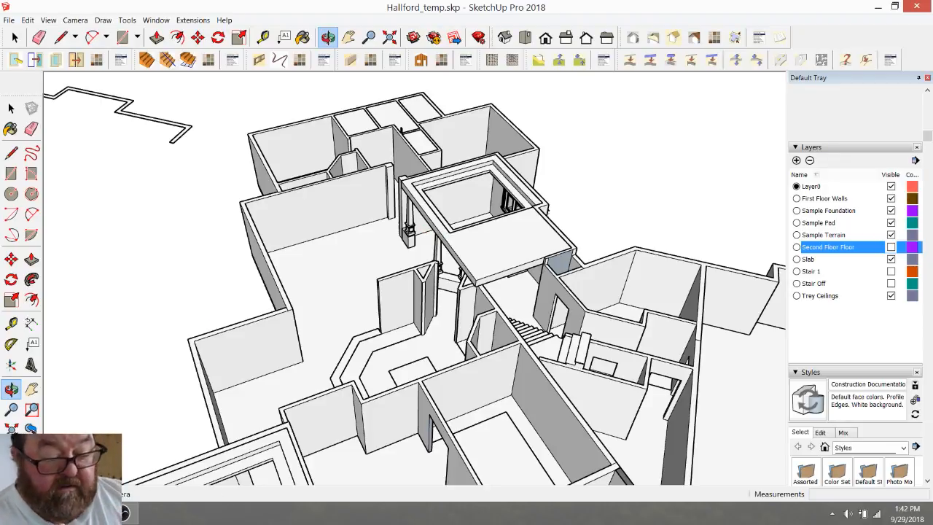
Step: Switch to the browser to check the live stream dashboard and its chat, and return to the SketchUp model
key("alt+Tab")
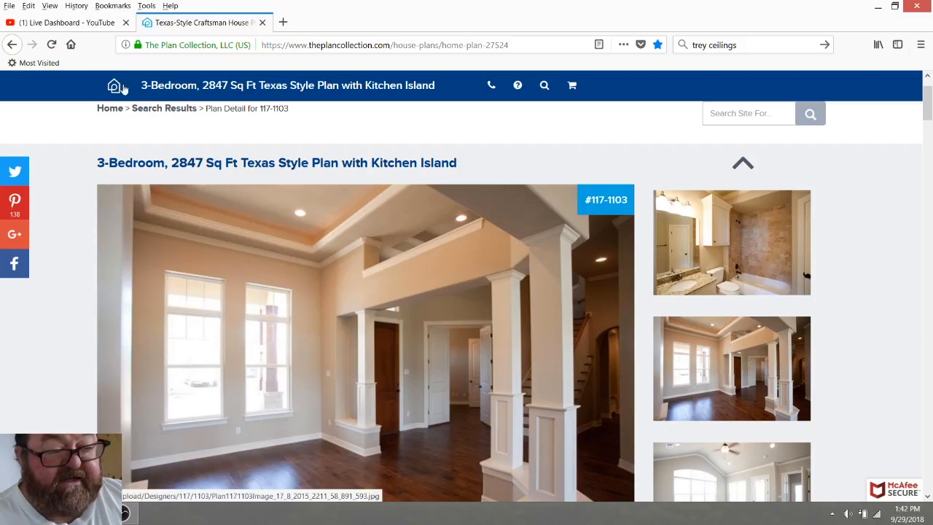
left_click(73, 22)
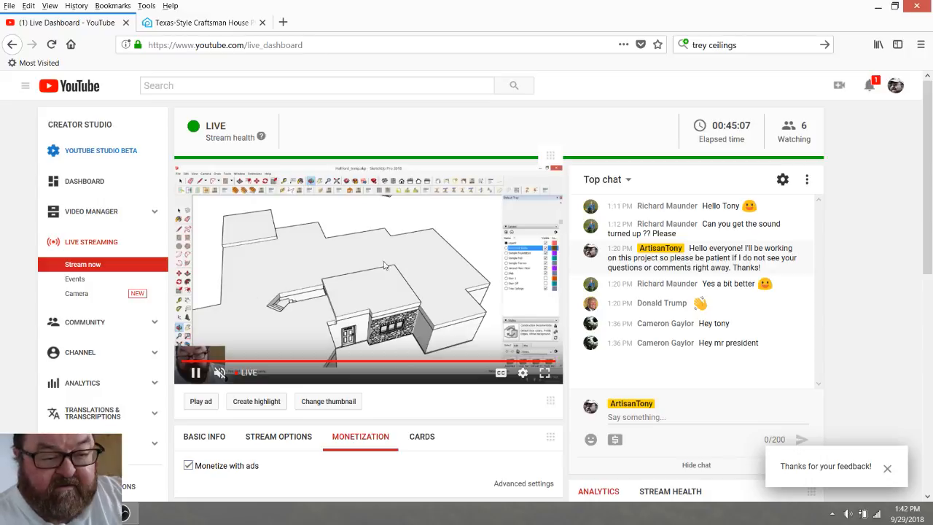
mouse_move(86, 513)
left_click(125, 460)
Step: Examine the opening between the low wall end and the taller wall end beside the entry tray ceiling
mouse_move(397, 232)
left_mouse_down()
mouse_move(354, 281)
mouse_move(479, 310)
left_mouse_up()
scroll(417, 286, "up", 6)
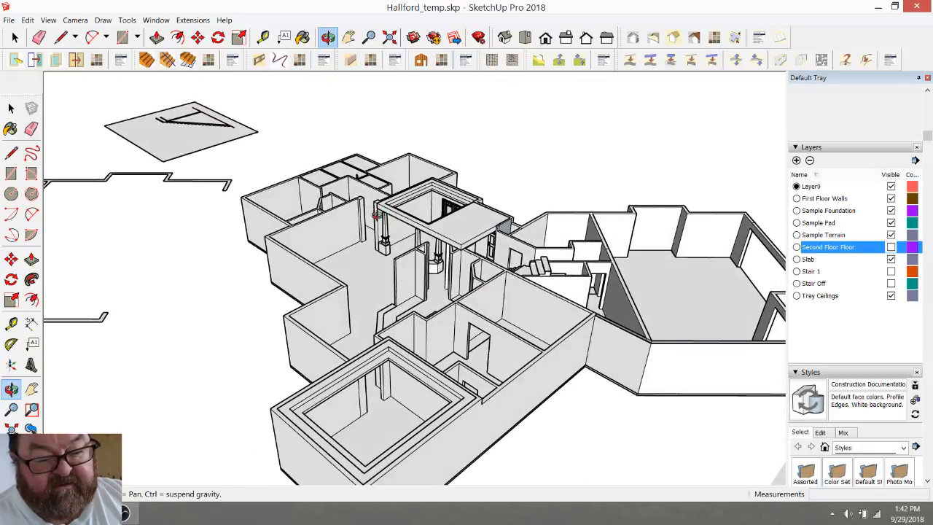
scroll(379, 217, "up", 2)
left_click_drag(380, 218, 356, 277)
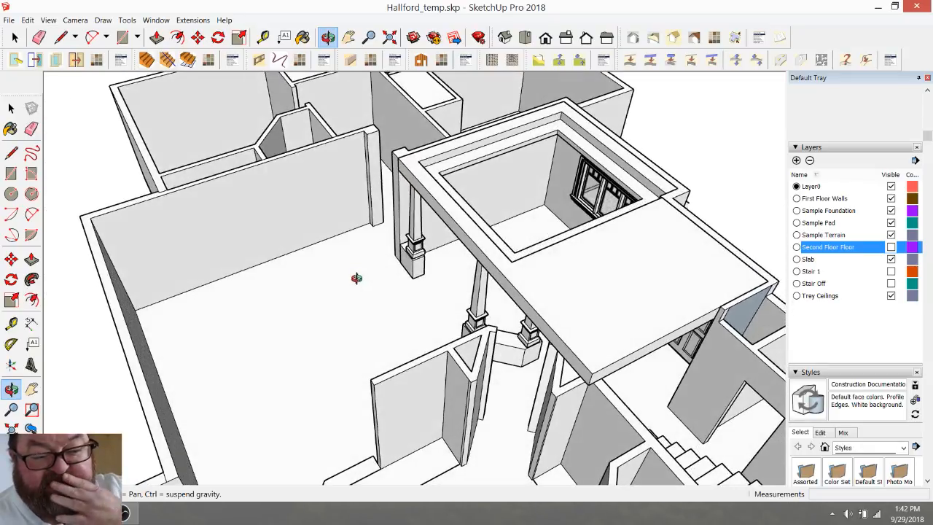
scroll(473, 320, "down", 3)
left_click_drag(427, 204, 317, 202)
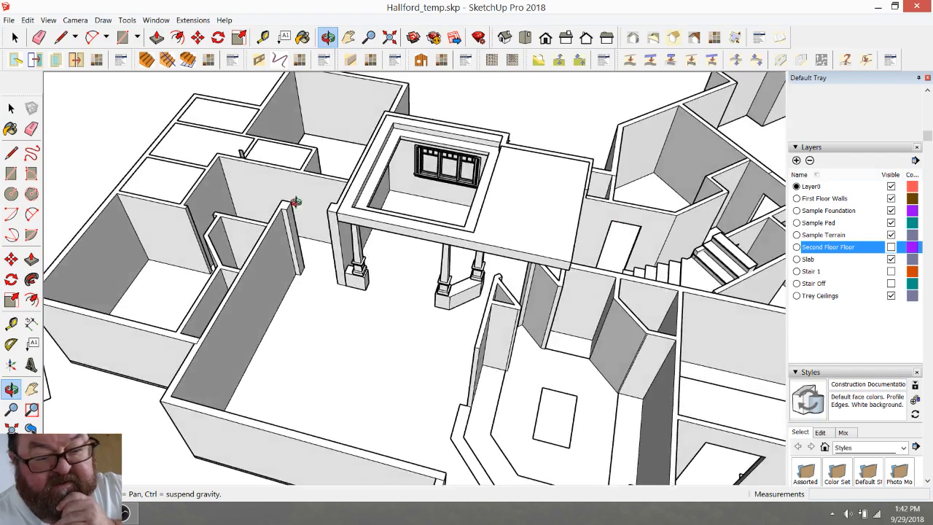
scroll(295, 213, "up", 5)
left_click_drag(450, 267, 481, 207)
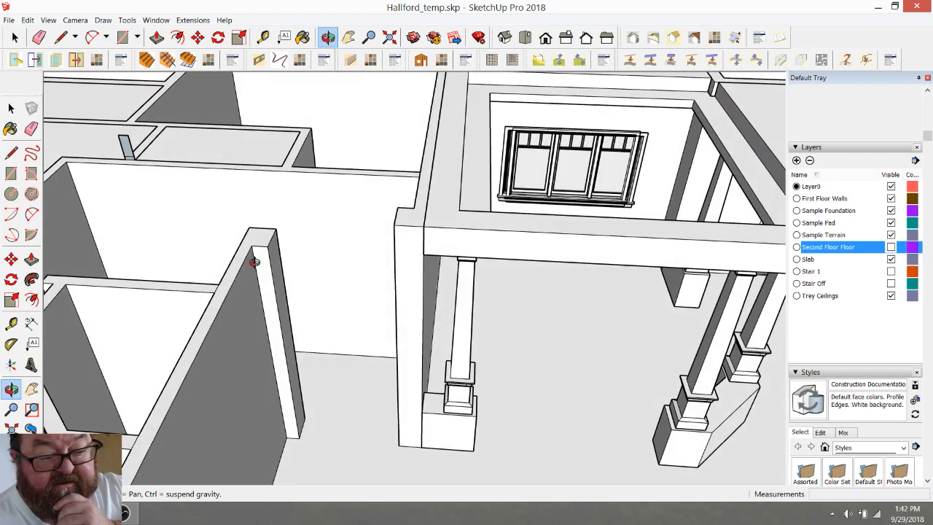
left_click_drag(420, 232, 377, 277)
scroll(365, 279, "up", 2)
scroll(367, 255, "down", 1)
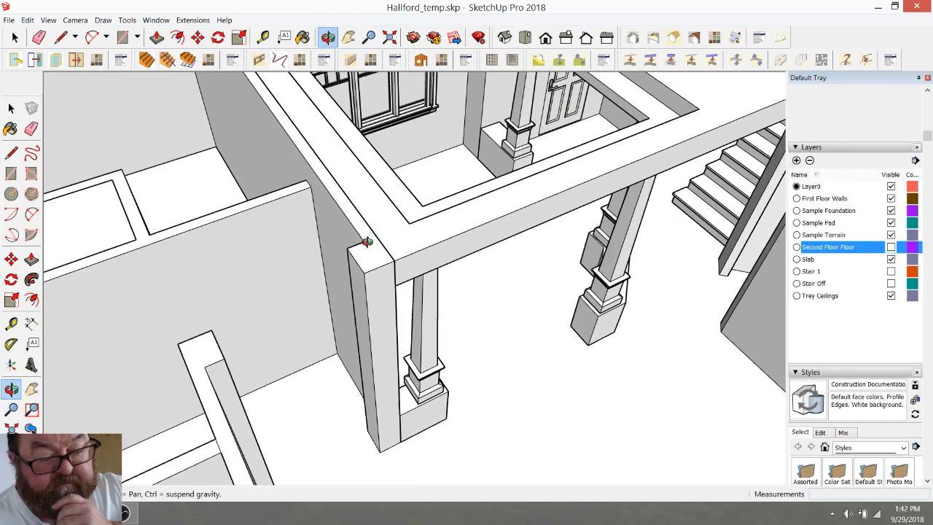
Step: Draw a 1' line across the top face of the taller wall end beside the tray ceiling
left_click(15, 37)
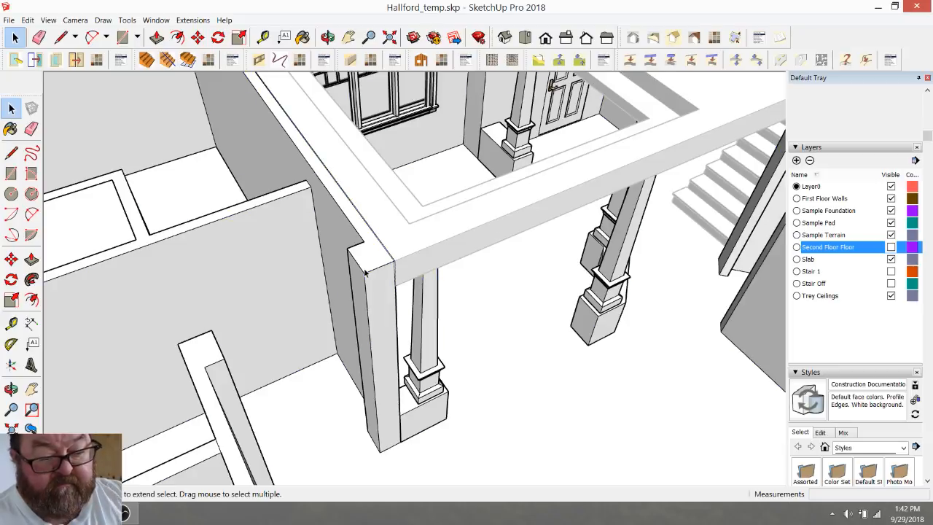
left_click(61, 37)
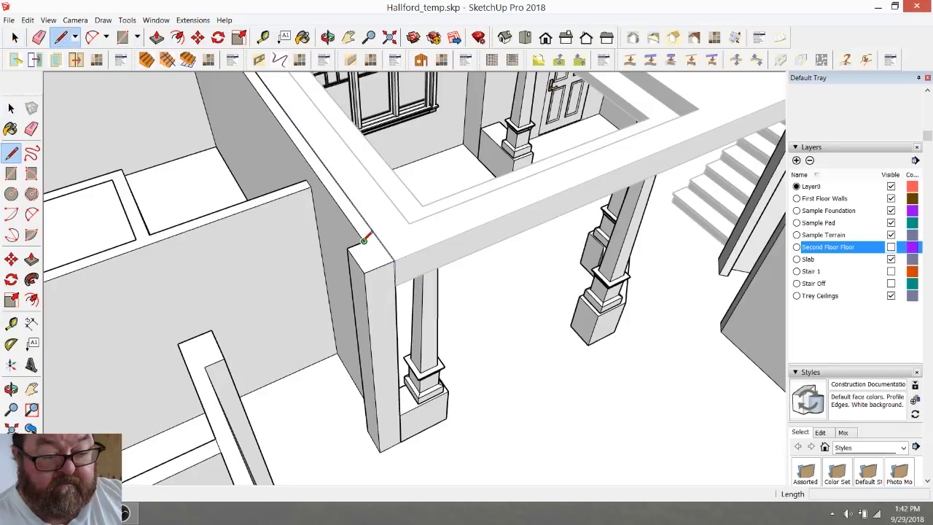
left_click(364, 241)
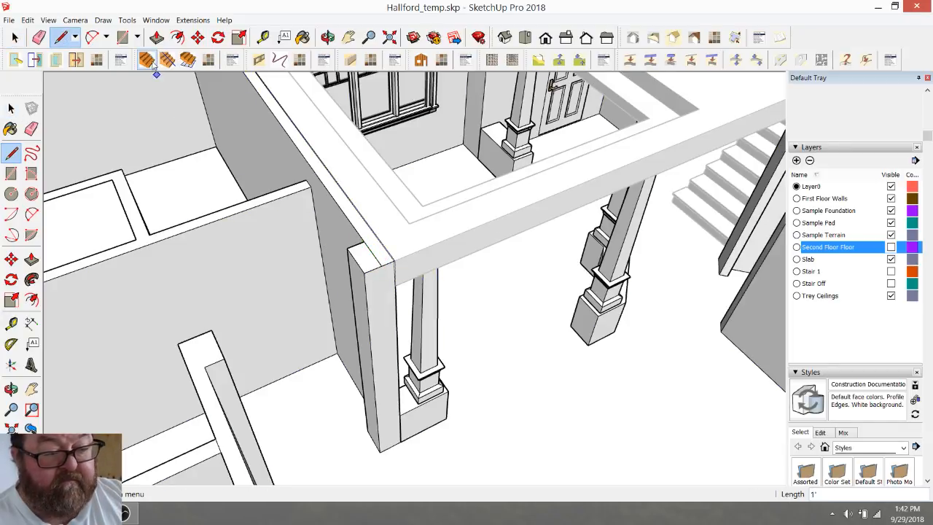
Step: Try to push the split-off part of the taller wall end down to the height of the low wall end
left_click(157, 38)
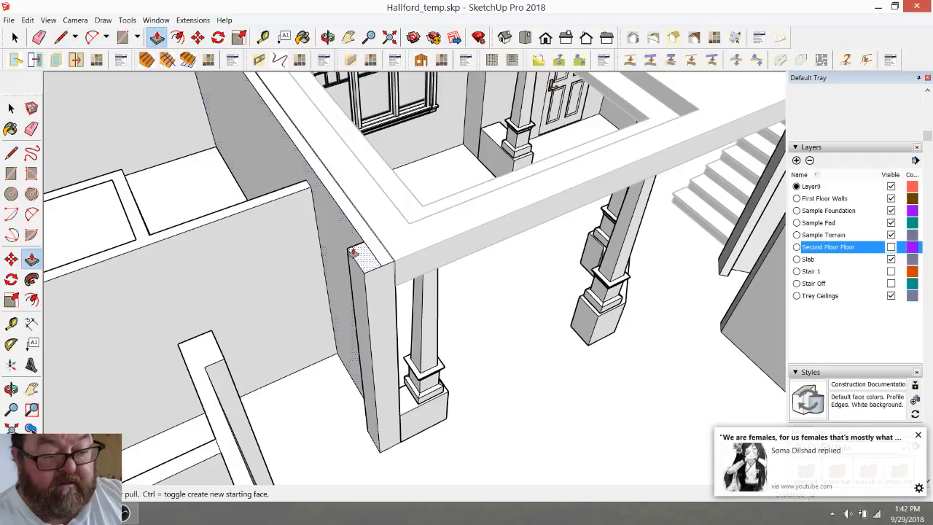
left_click(353, 252)
left_click(218, 362)
scroll(320, 304, "down", 1)
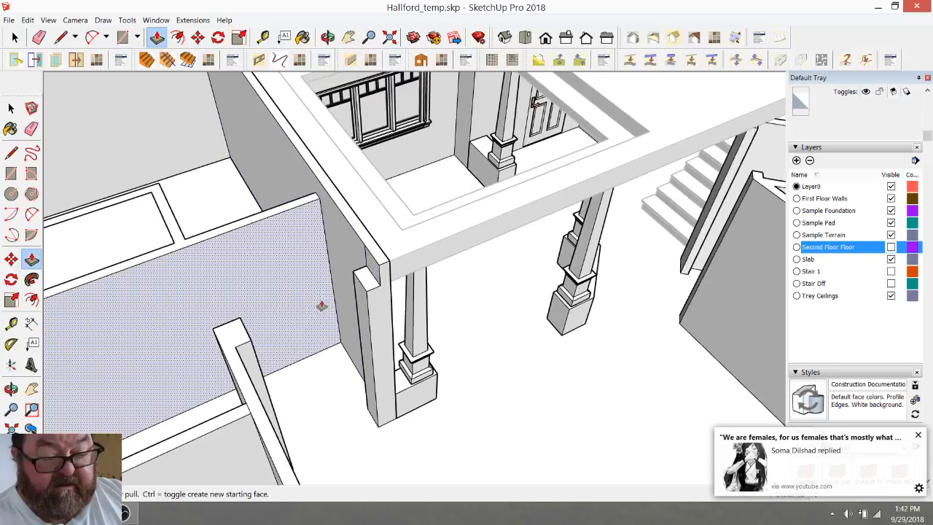
Step: Mark the low wall's height on the taller wall end's side and extrude the area above it 4' 9 1/2" across the opening as a header
scroll(298, 361, "up", 3)
scroll(460, 334, "up", 2)
scroll(319, 275, "down", 1)
left_click(58, 40)
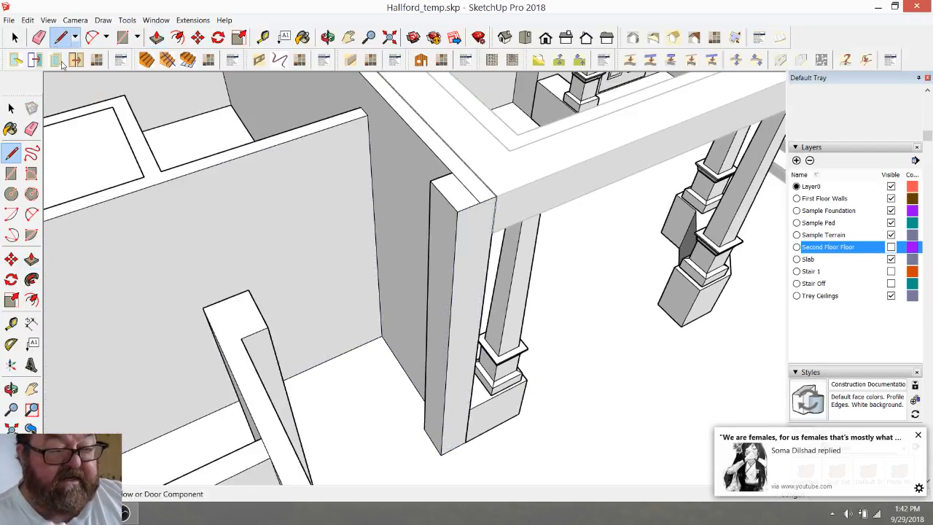
left_click(268, 326)
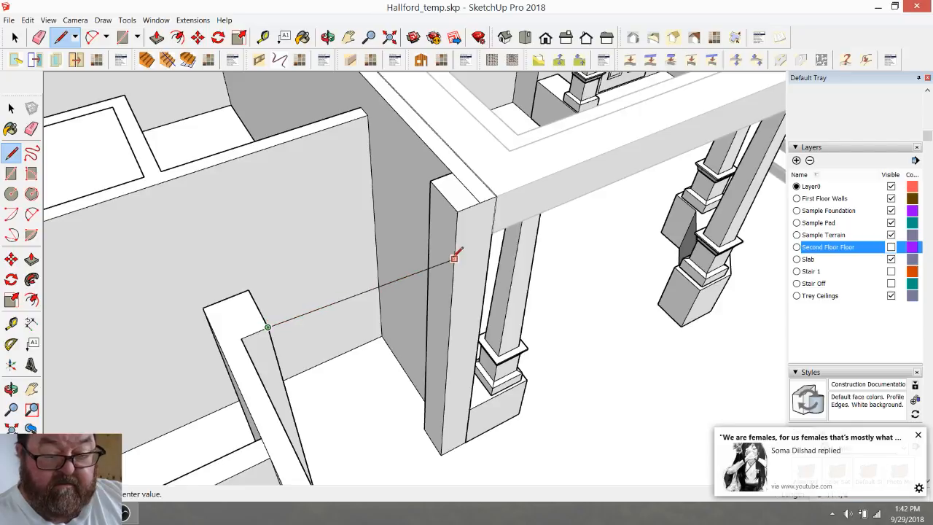
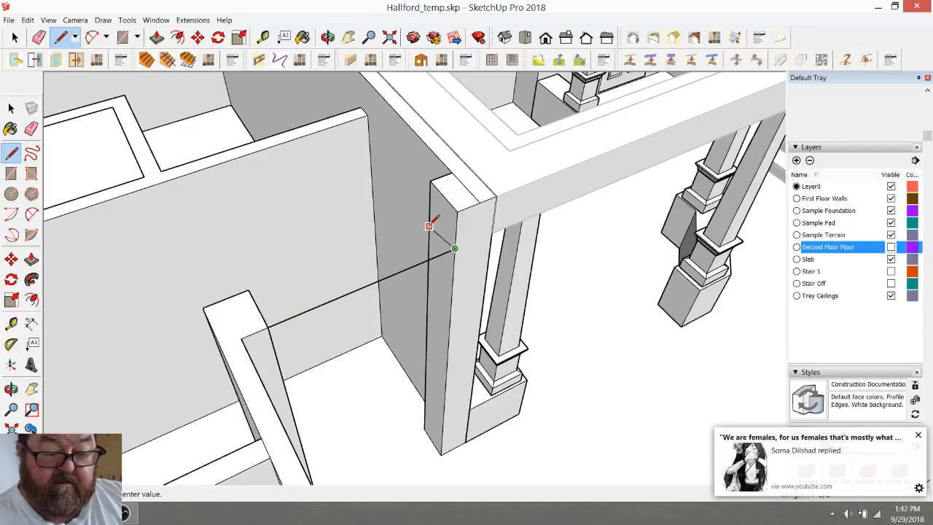
left_click(157, 37)
left_click(429, 217)
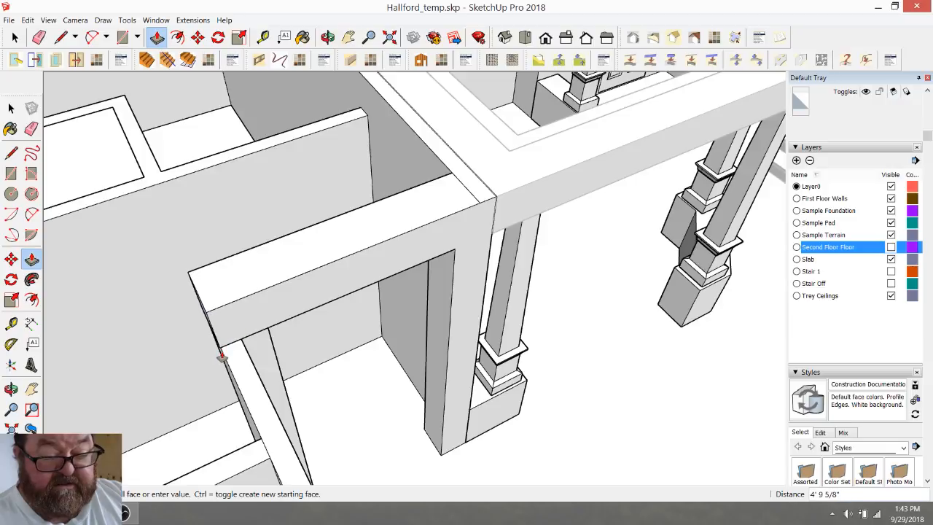
left_click(223, 365)
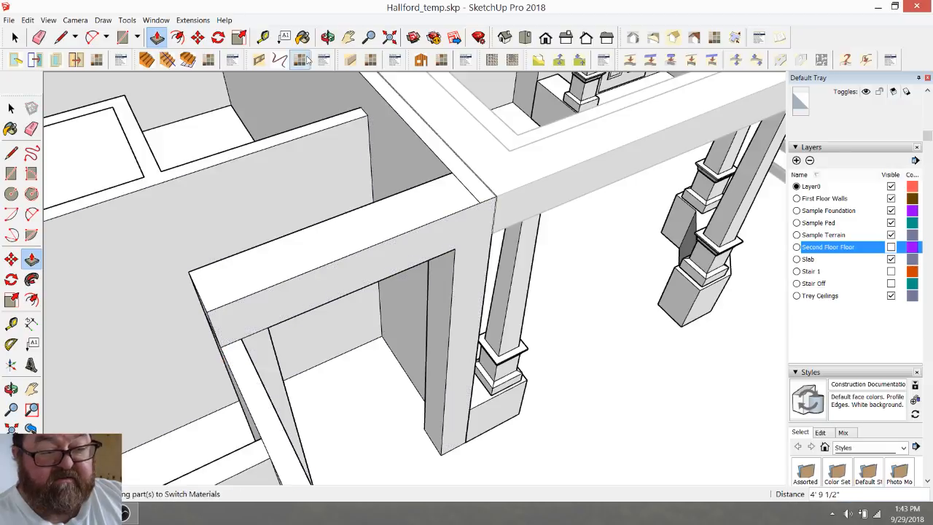
Step: Extend the underside of the header over the opening downward by 1'
key("o")
left_click_drag(309, 178, 311, 134)
left_click_drag(264, 155, 281, 149)
key("p")
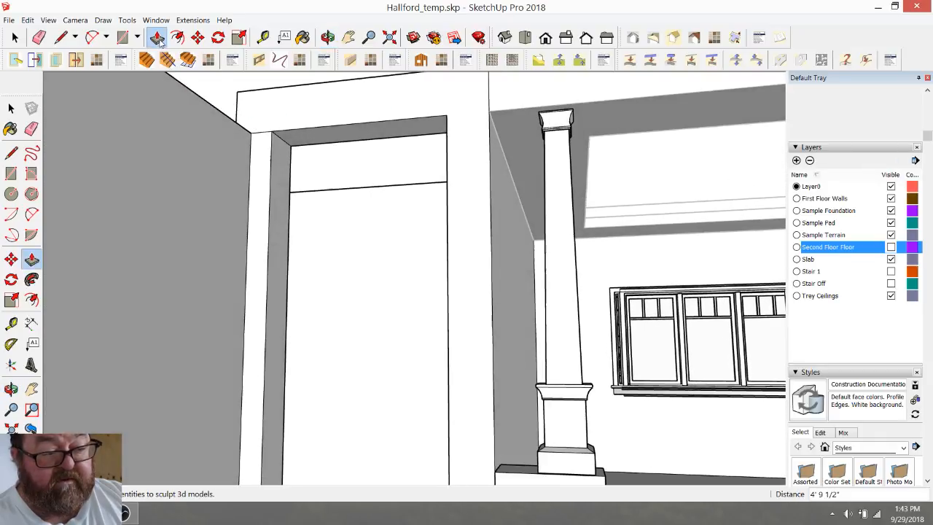
left_click(288, 148)
left_click(288, 153)
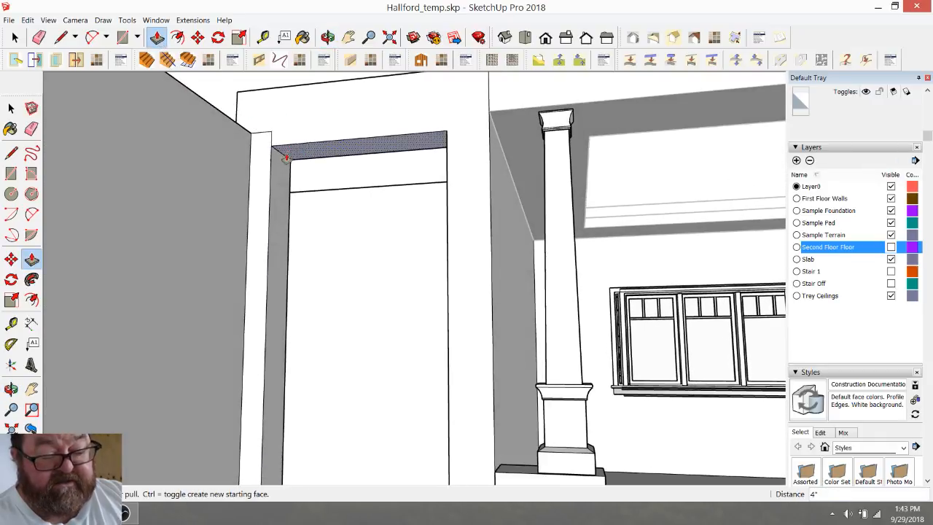
key("Return")
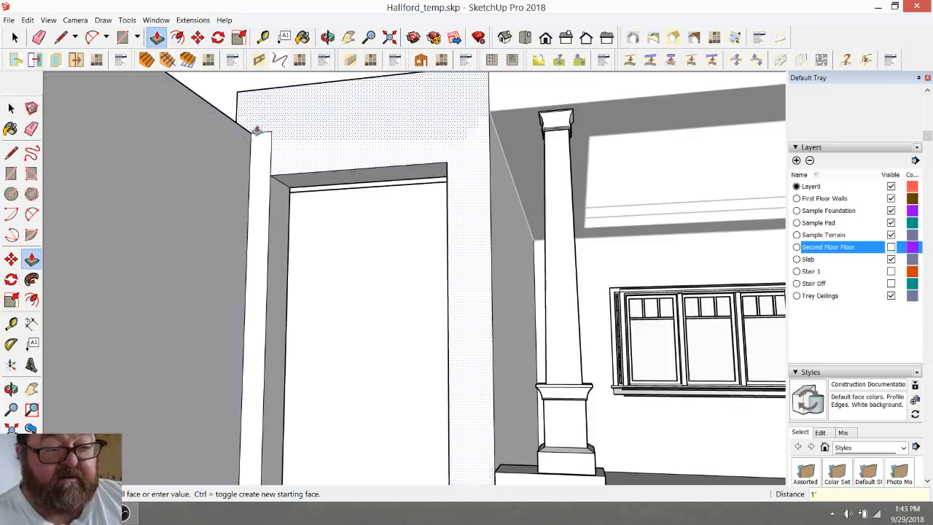
Step: Lower the header's top face by 1' to the height of the adjoining low wall
left_click(327, 37)
left_click_drag(343, 75, 396, 354)
left_click(157, 37)
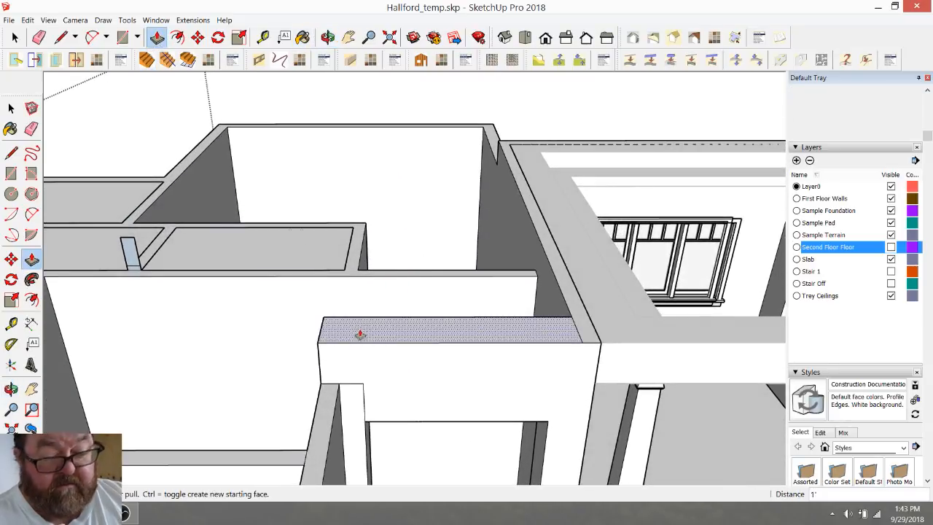
left_click(357, 334)
left_click(334, 393)
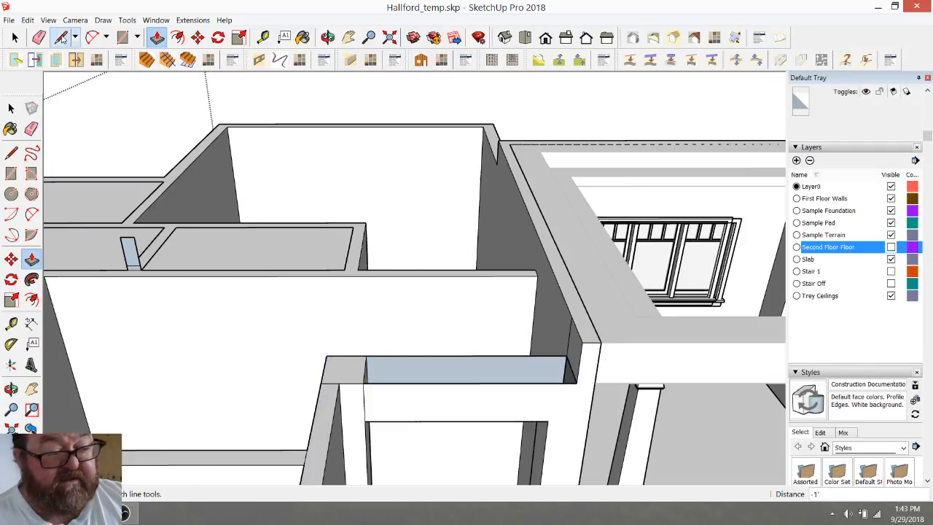
Step: Close the gap in the header's top with a 4' 5" by 1' rectangle and erase the leftover seams where it meets the wall
left_click(122, 38)
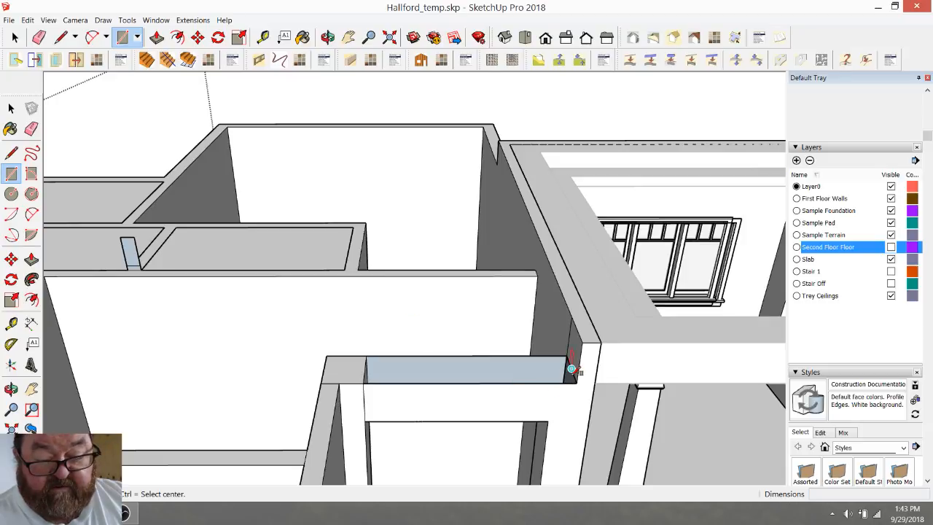
left_click(576, 379)
left_click(370, 356)
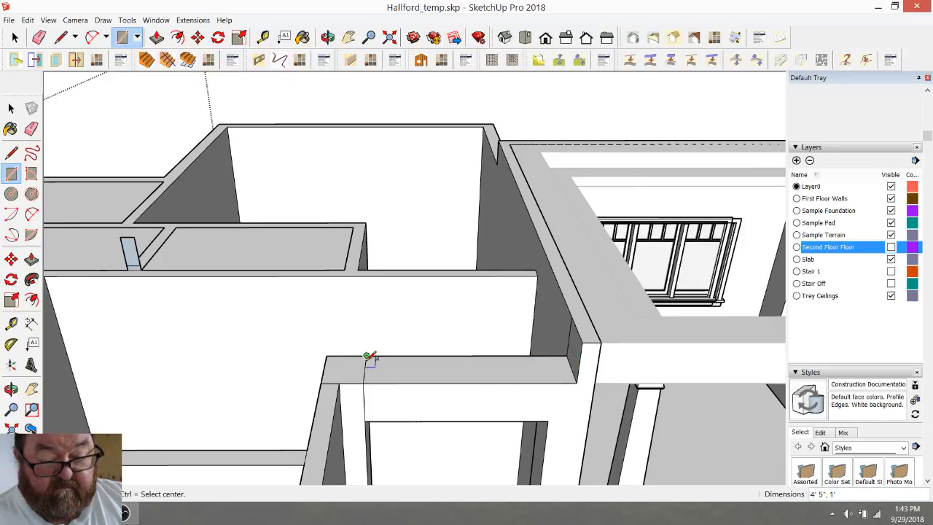
left_click(39, 38)
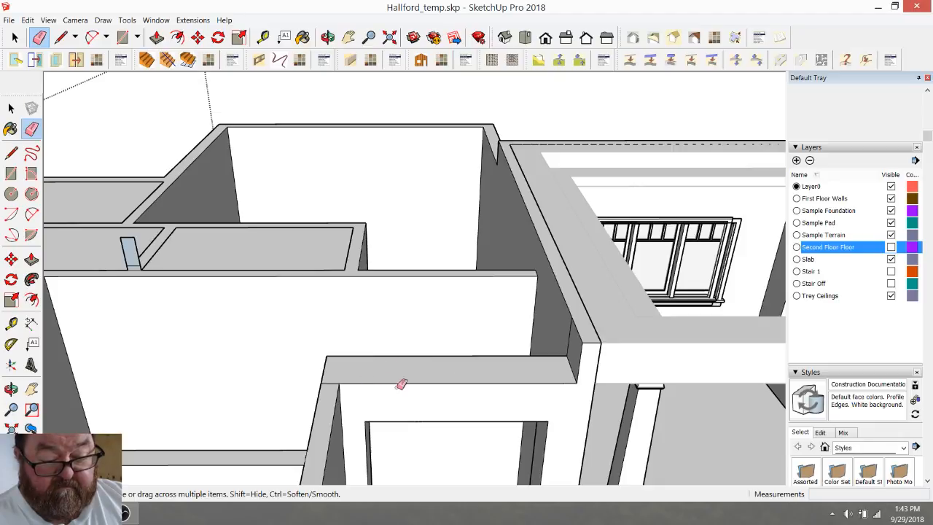
scroll(277, 359, "down", 4)
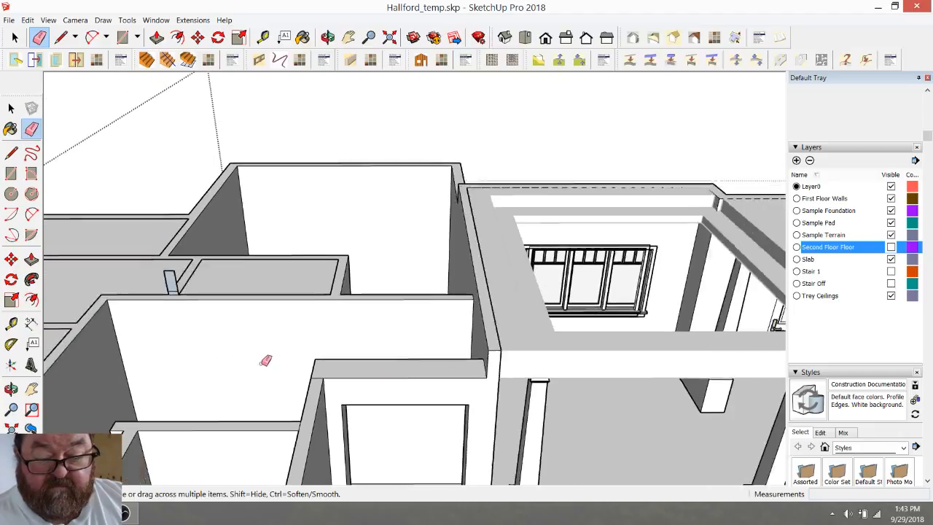
scroll(313, 373, "up", 2)
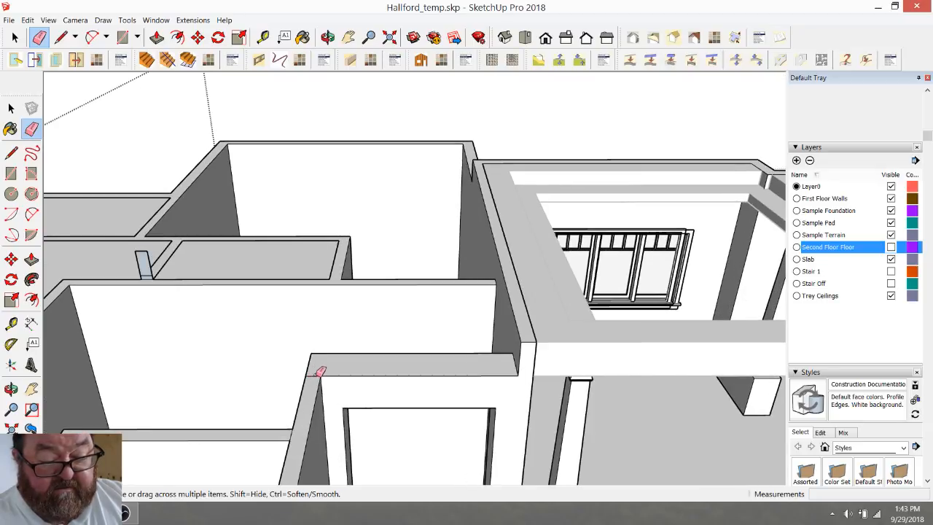
scroll(327, 368, "down", 2)
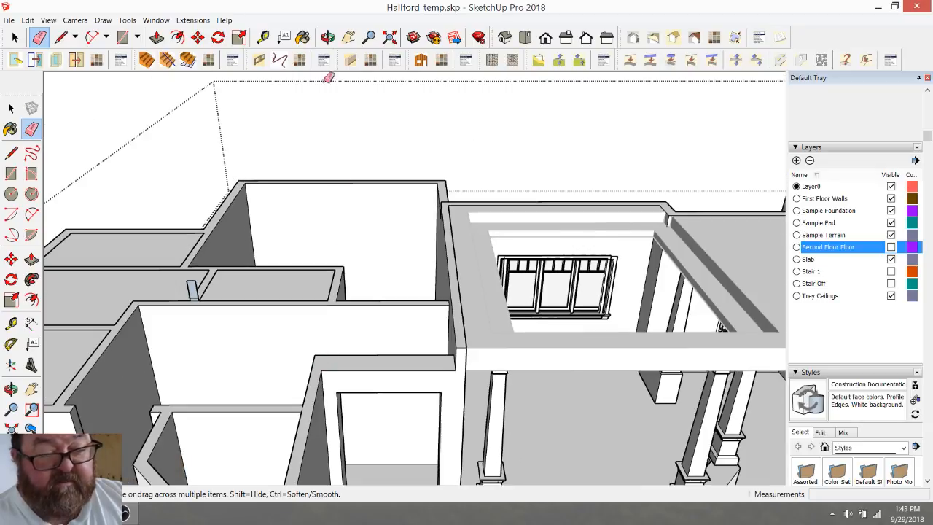
Step: Erase the stray vertical sliver standing above the wall junction between the small closed-top rooms
left_click(327, 37)
mouse_move(346, 159)
left_mouse_down()
mouse_move(391, 285)
mouse_move(397, 368)
mouse_move(206, 309)
mouse_move(318, 293)
mouse_move(479, 295)
left_mouse_up()
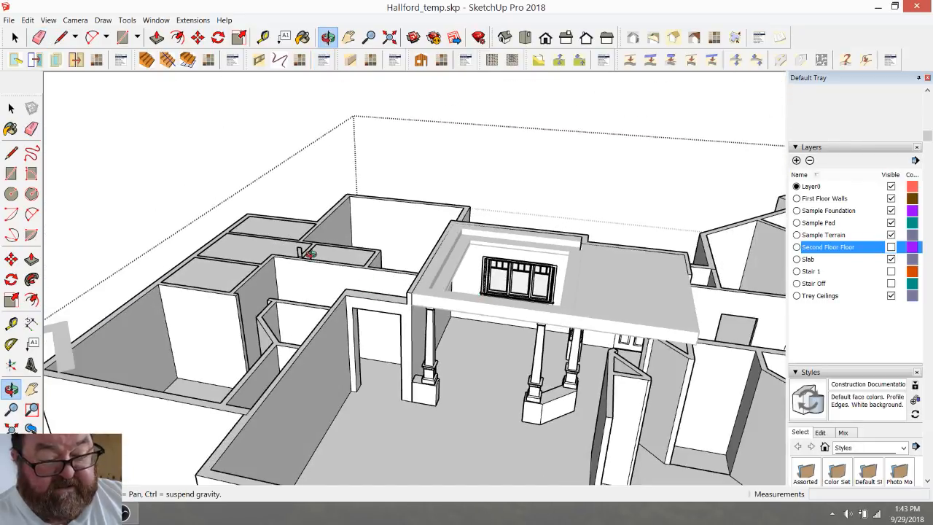
left_click_drag(250, 321, 368, 388)
scroll(171, 281, "up", 4)
left_click_drag(374, 257, 238, 233)
left_click_drag(338, 226, 248, 242)
scroll(420, 208, "up", 4)
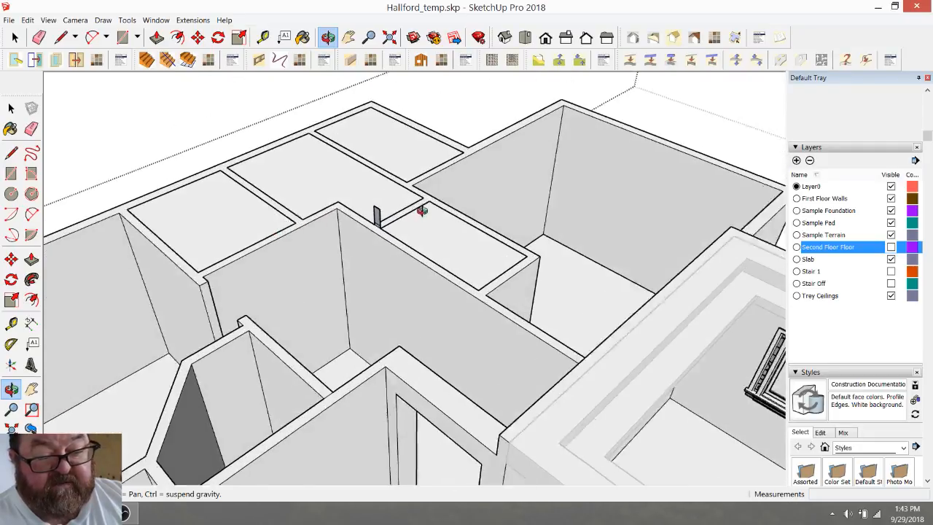
left_click(39, 37)
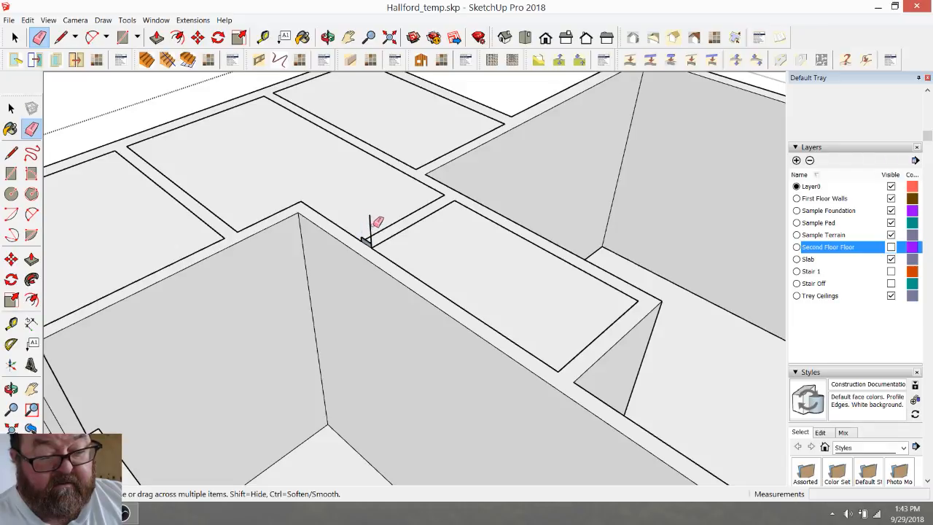
scroll(374, 221, "up", 3)
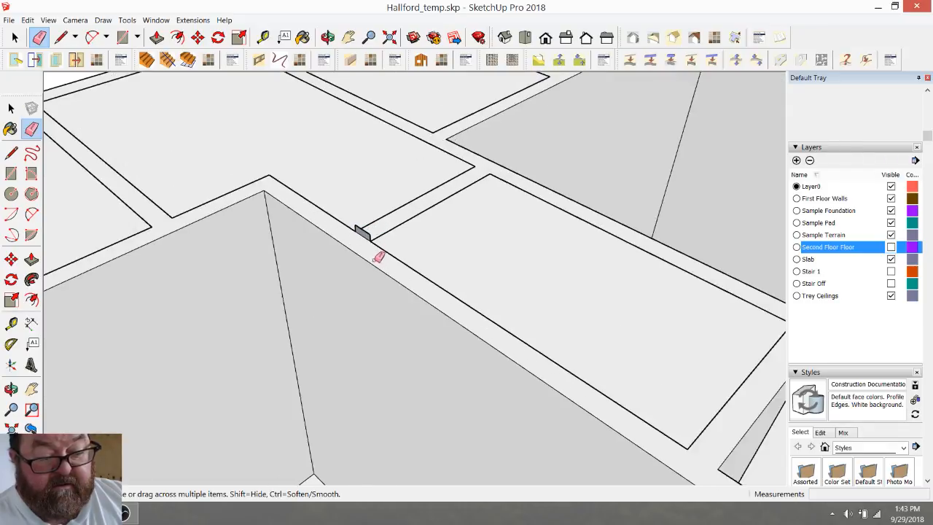
left_click(363, 215)
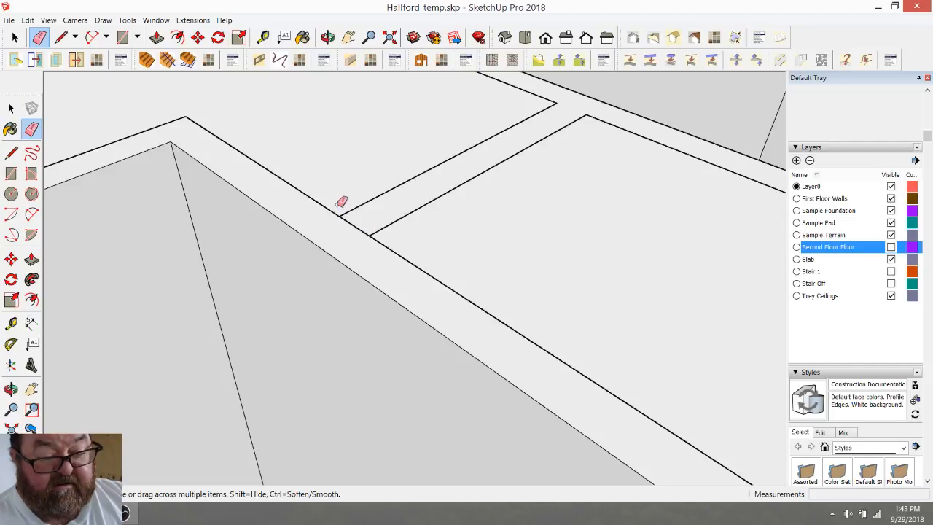
scroll(437, 304, "down", 4)
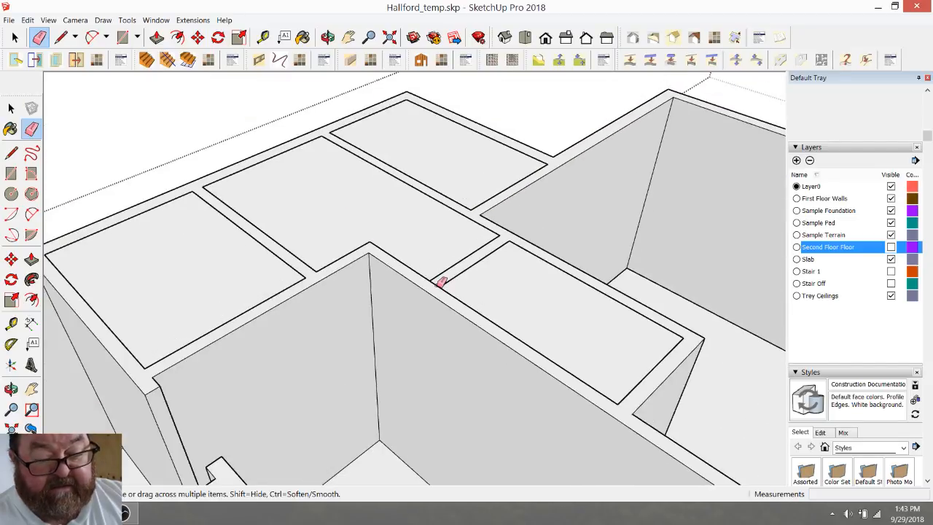
scroll(444, 277, "down", 2)
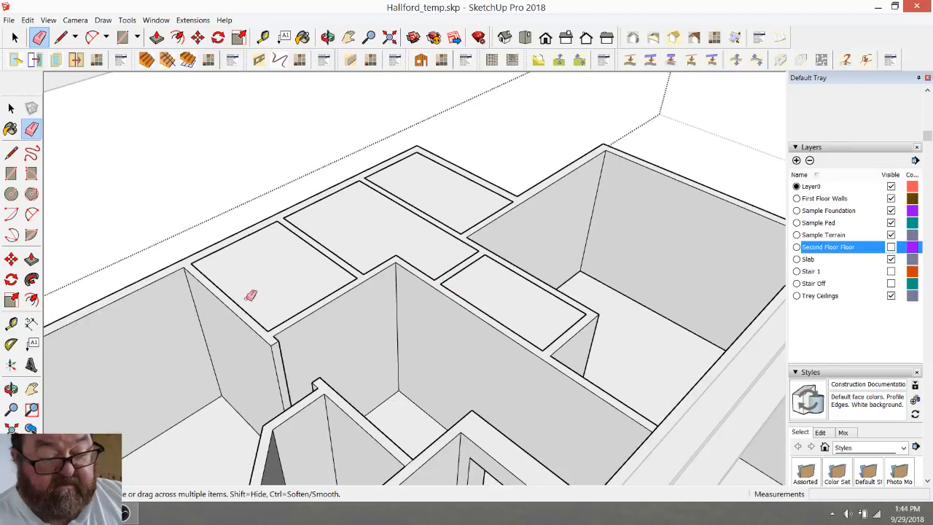
Step: Retrace the top of the closed small room nearest the large room with a 6' 1 1/2" by 4' 9 1/2" rectangle and delete its face
left_click(123, 37)
left_click(191, 263)
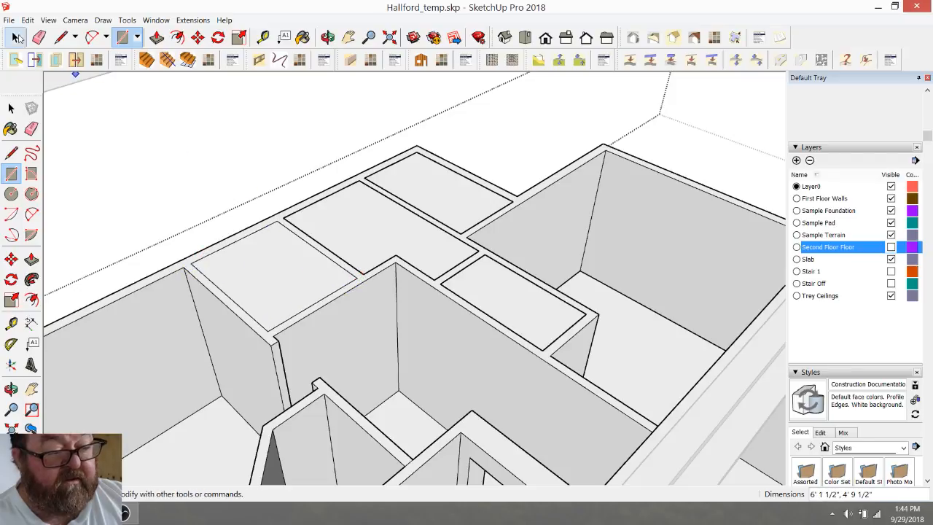
key("space")
left_click(275, 250)
key("Delete")
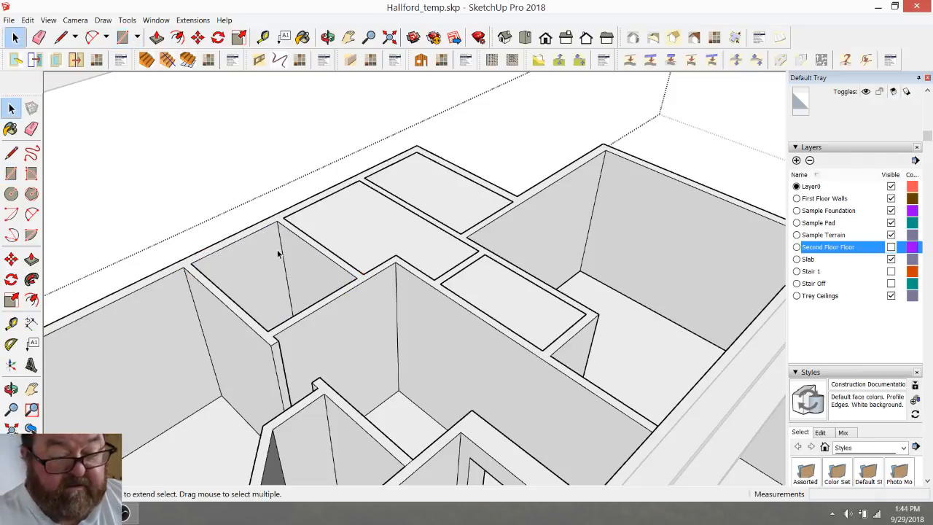
Step: Retrace the top of the small room at the outer corner with a 7' 1 1/2" by 4' rectangle and delete its face
scroll(395, 221, "up", 3)
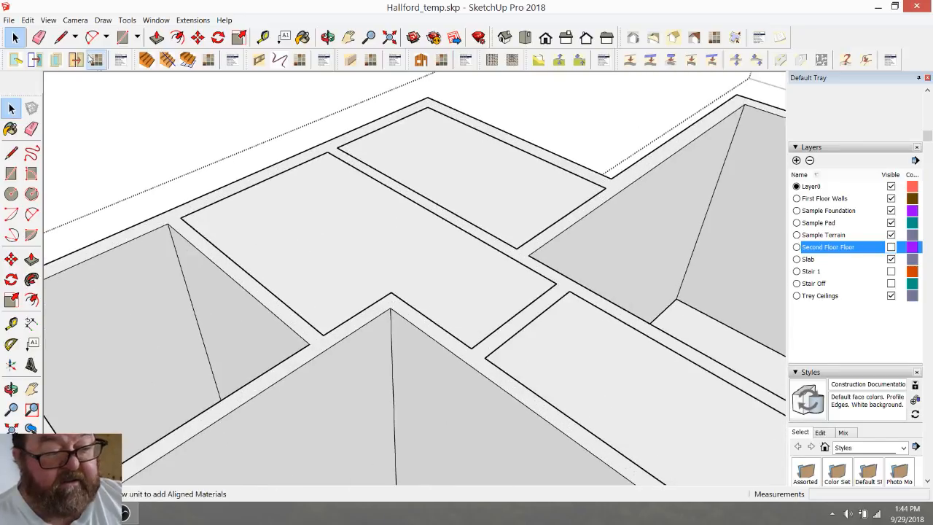
left_click(122, 37)
left_click(337, 147)
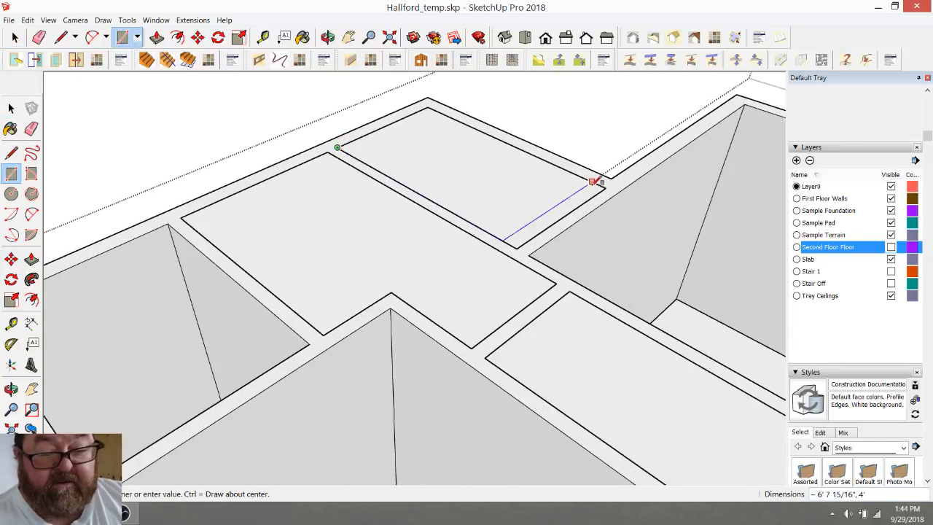
left_click(602, 187)
left_click(337, 147)
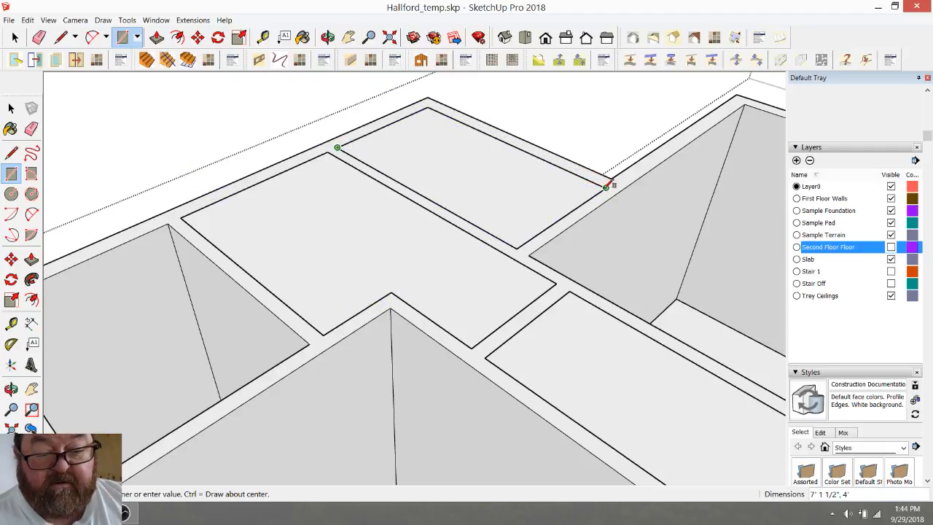
left_click(602, 187)
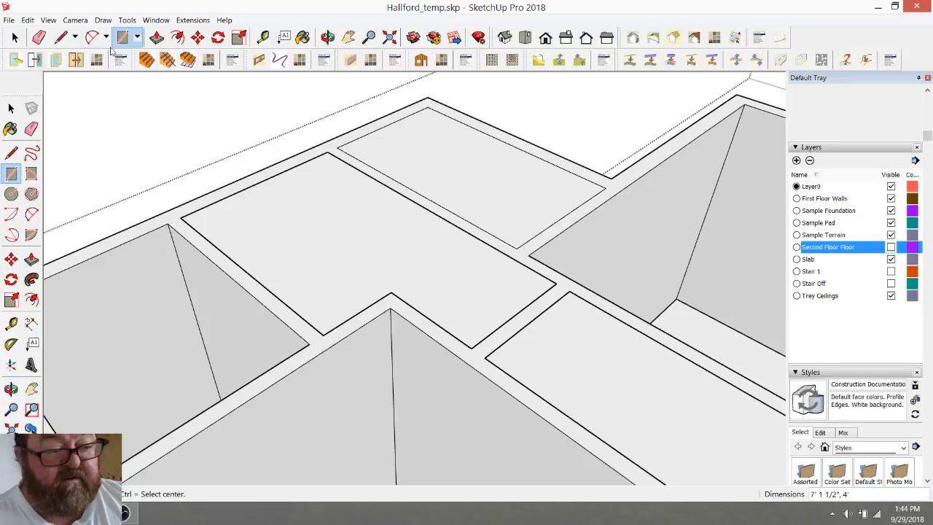
left_click(14, 38)
left_click(411, 154)
key("Delete")
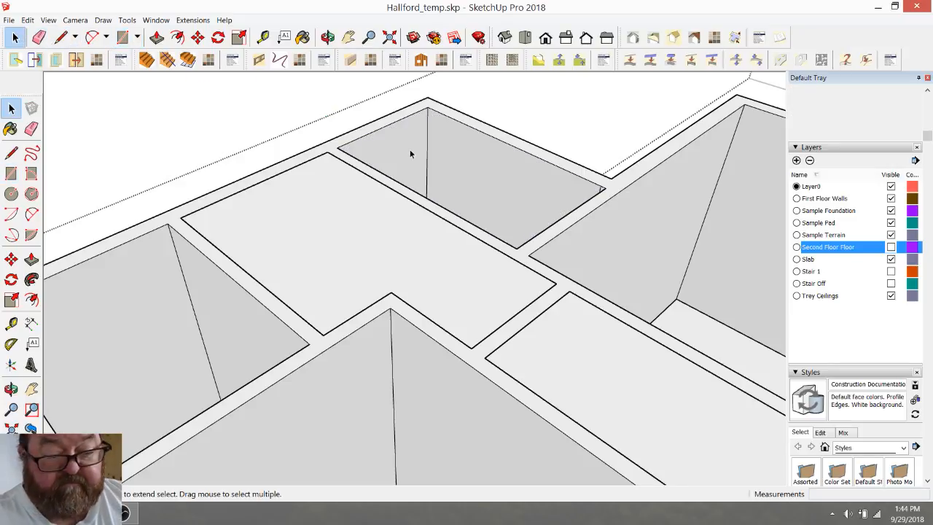
Step: Redraw the 5' outer edge of the closed L-shaped room's top and delete the face covering it
left_click(61, 37)
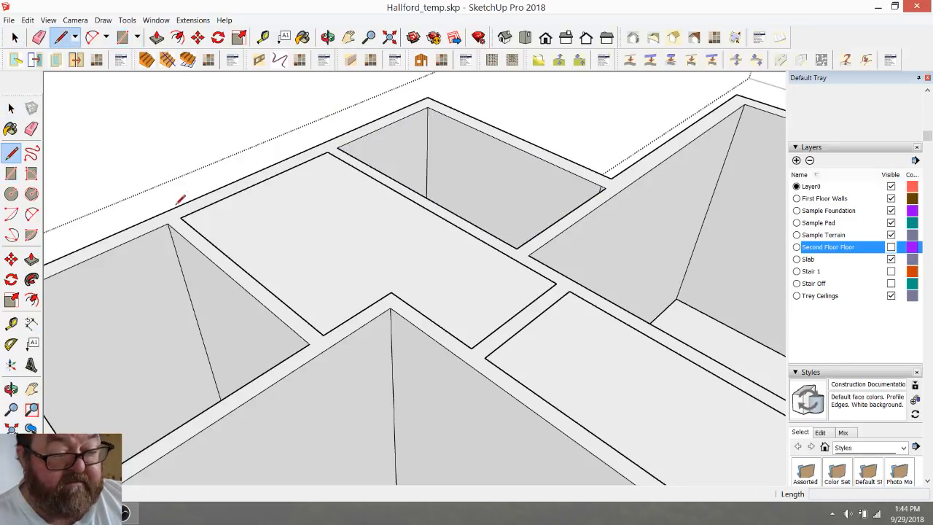
left_click(181, 216)
left_click(330, 151)
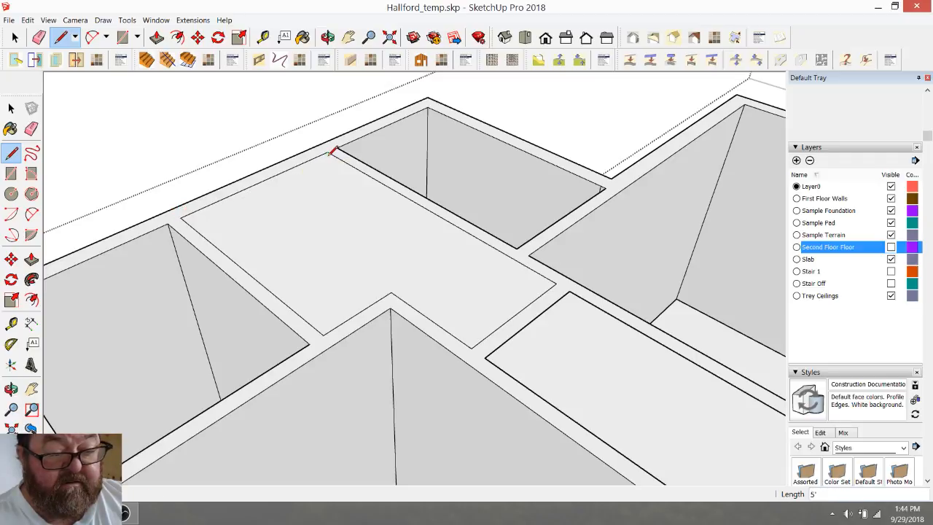
key("space")
left_click(357, 242)
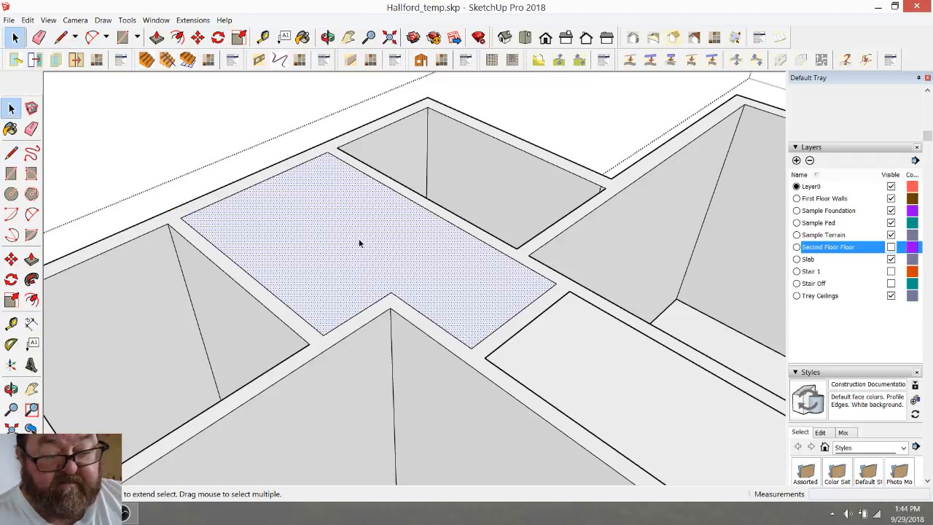
key("Delete")
Step: Redraw the 5' 7 1/2" long edge of the last closed closet's top and delete the face covering it
scroll(441, 116, "down", 8)
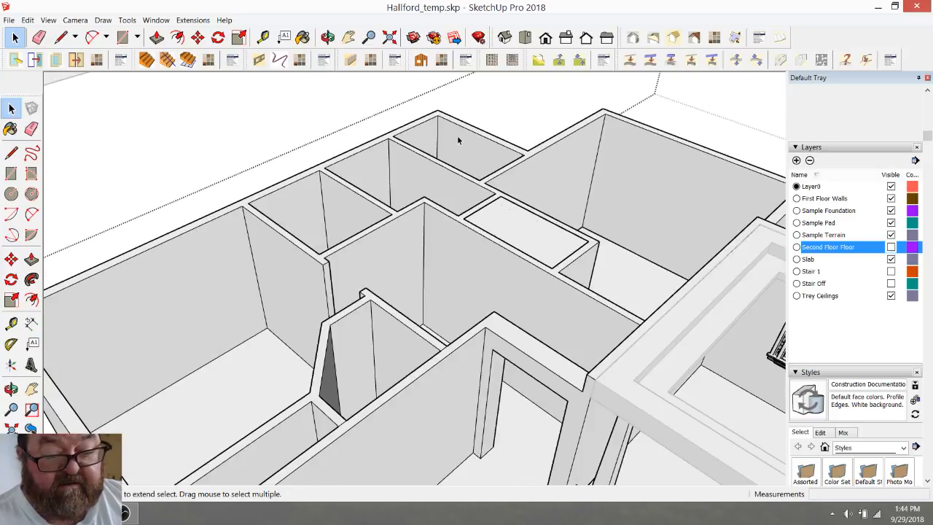
scroll(500, 201, "up", 5)
left_click(498, 207)
scroll(499, 210, "up", 2)
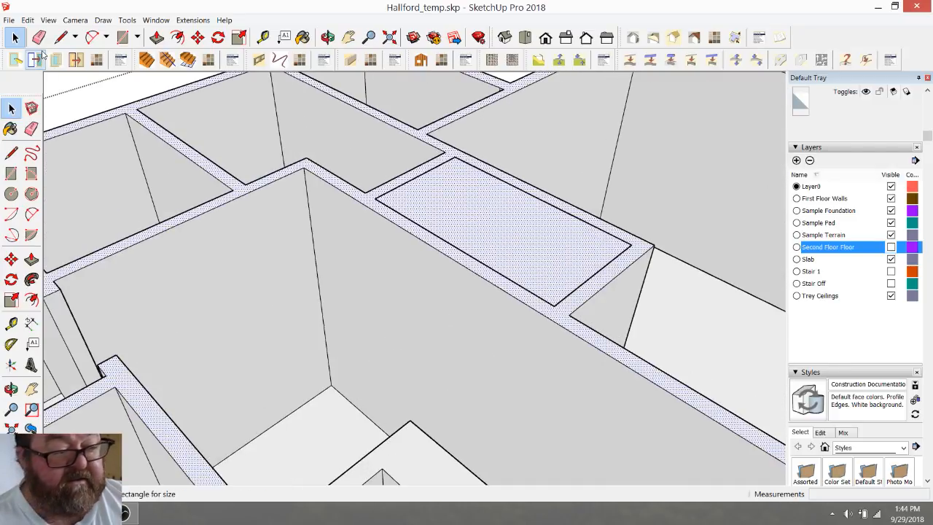
left_click(61, 37)
left_click(376, 197)
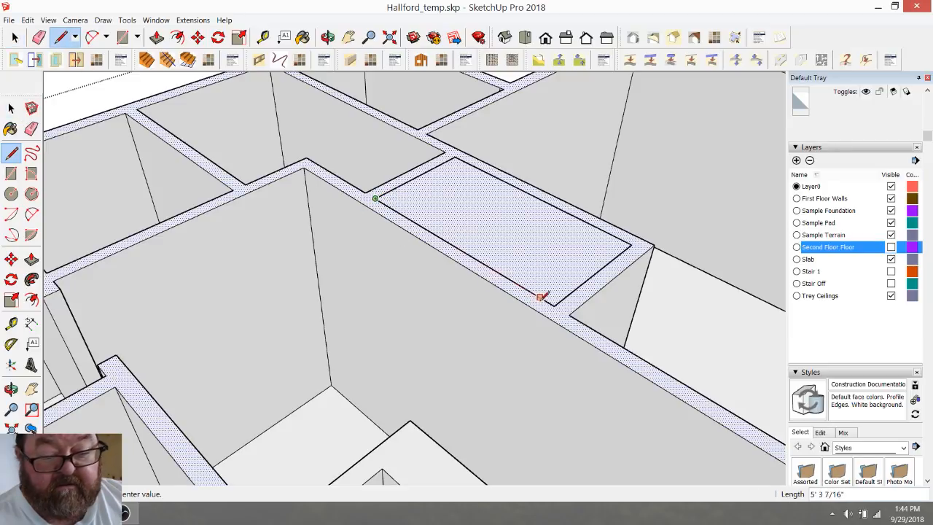
left_click(555, 304)
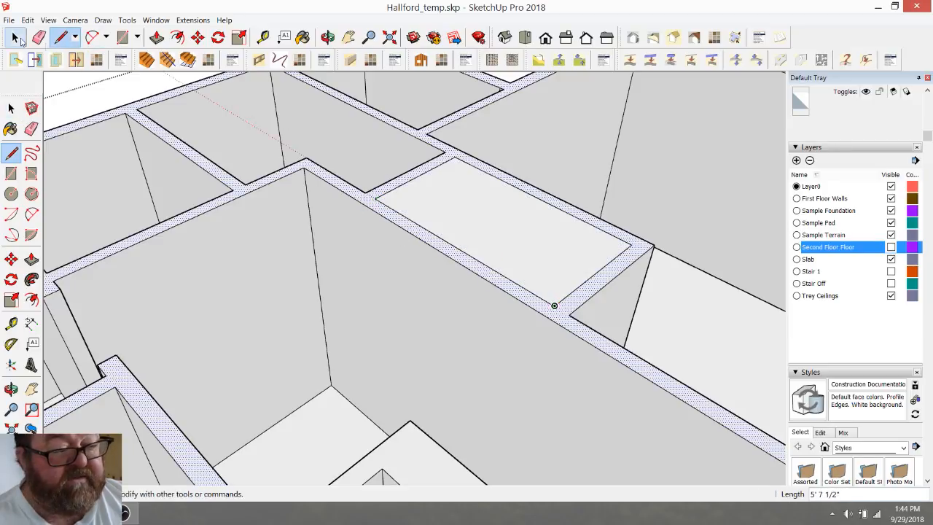
key("space")
left_click(438, 206)
key("Delete")
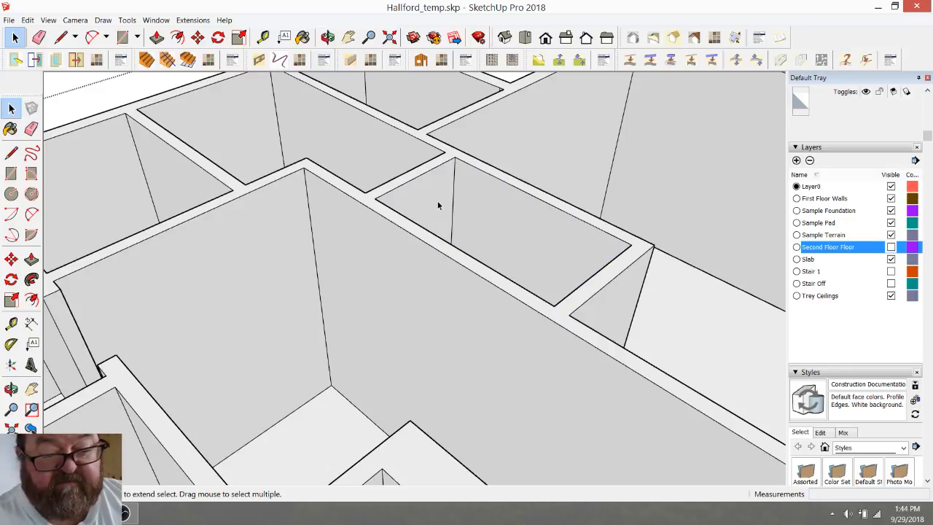
Step: Examine the opened small rooms and the neighboring entry area from above on several sides
scroll(445, 210, "down", 4)
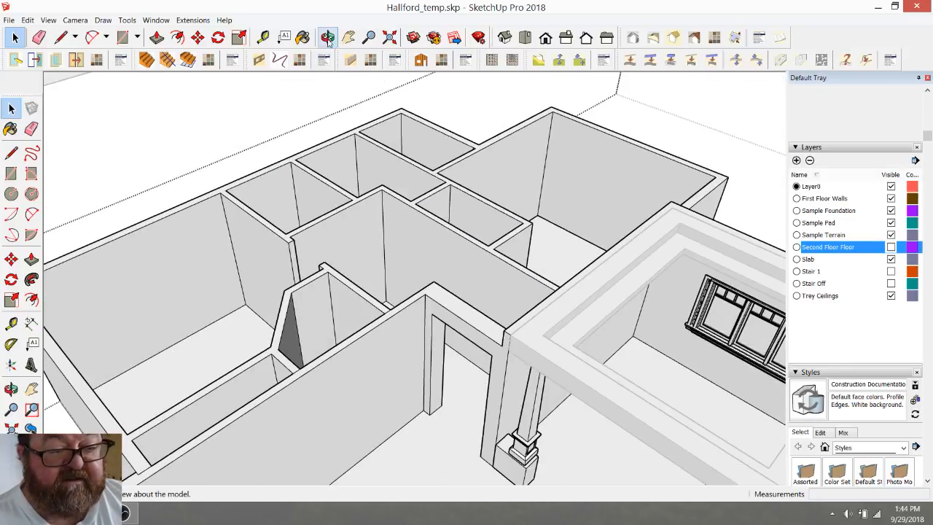
middle_click_drag(381, 182, 425, 256)
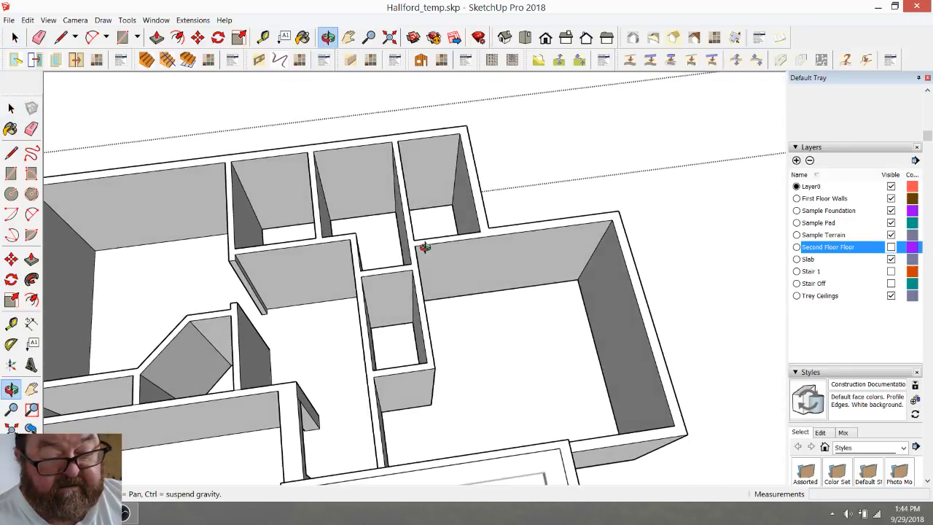
middle_click_drag(271, 211, 481, 290)
middle_click_drag(379, 322, 239, 334)
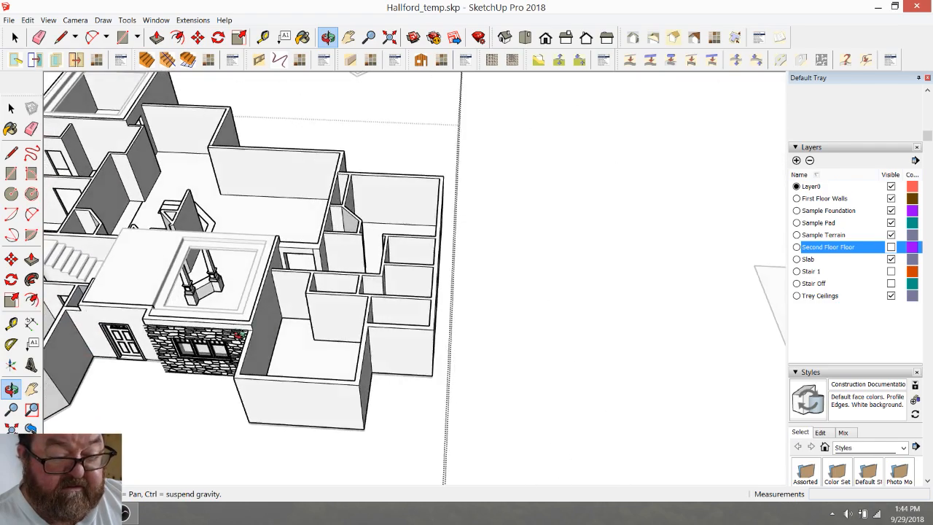
scroll(175, 270, "up", 5)
middle_click_drag(428, 296, 322, 255)
middle_click_drag(449, 283, 543, 325)
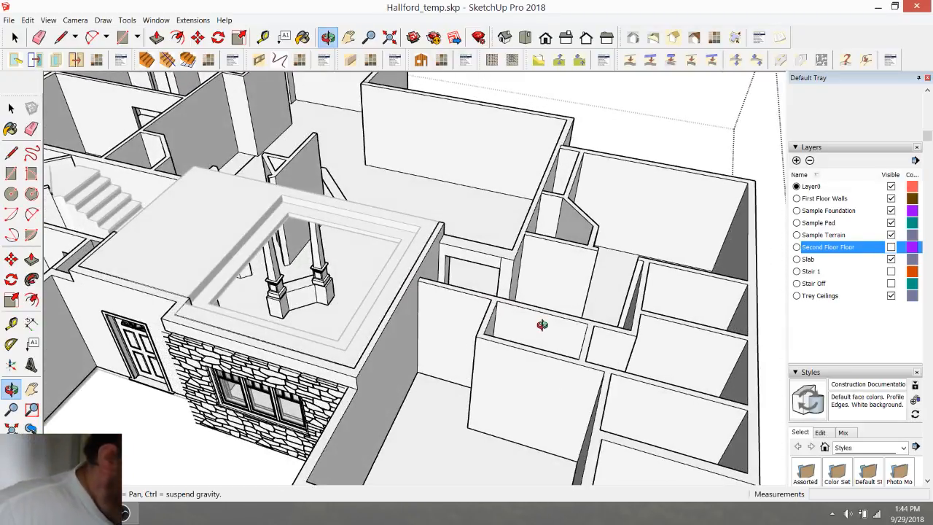
scroll(580, 282, "down", 2)
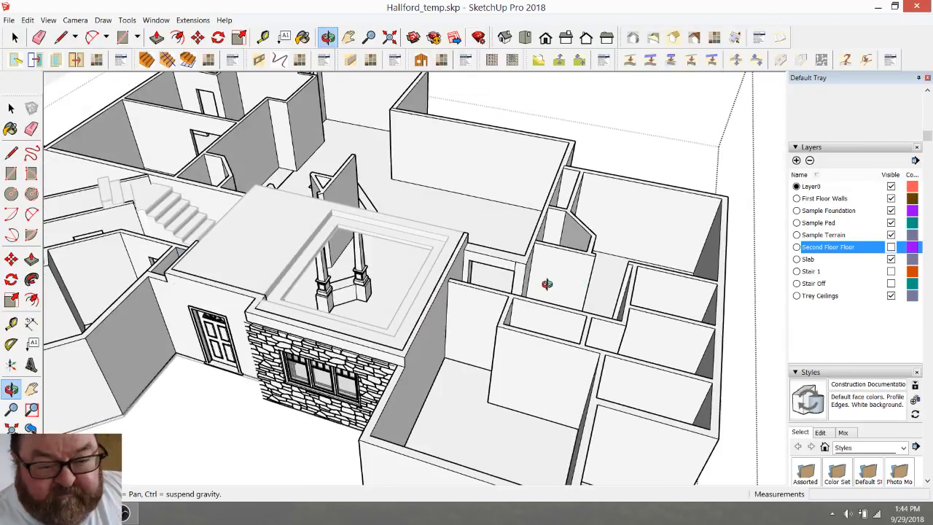
Step: Erase the vertical seam between the header and the wall beside the opening near the tray ceiling
scroll(540, 286, "down", 1)
middle_click_drag(551, 342, 532, 285)
scroll(497, 229, "up", 3)
scroll(497, 229, "up", 4)
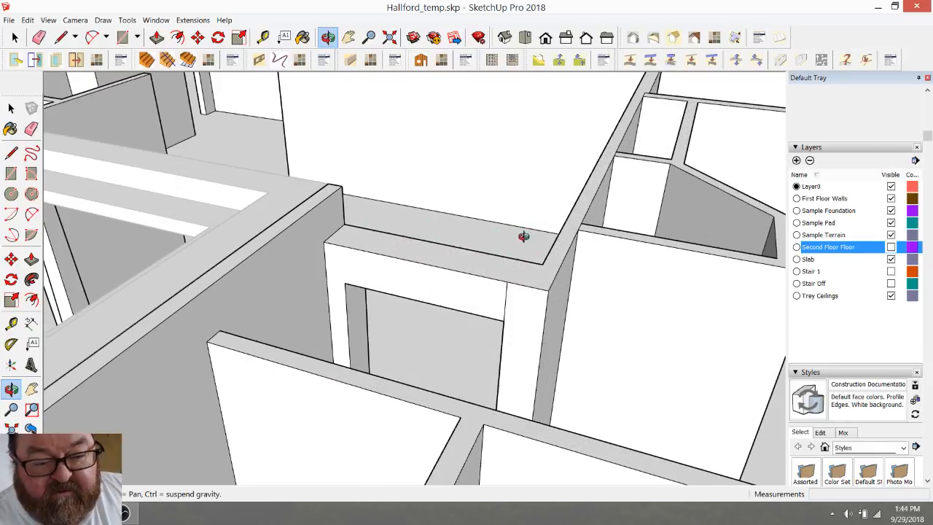
left_click(38, 37)
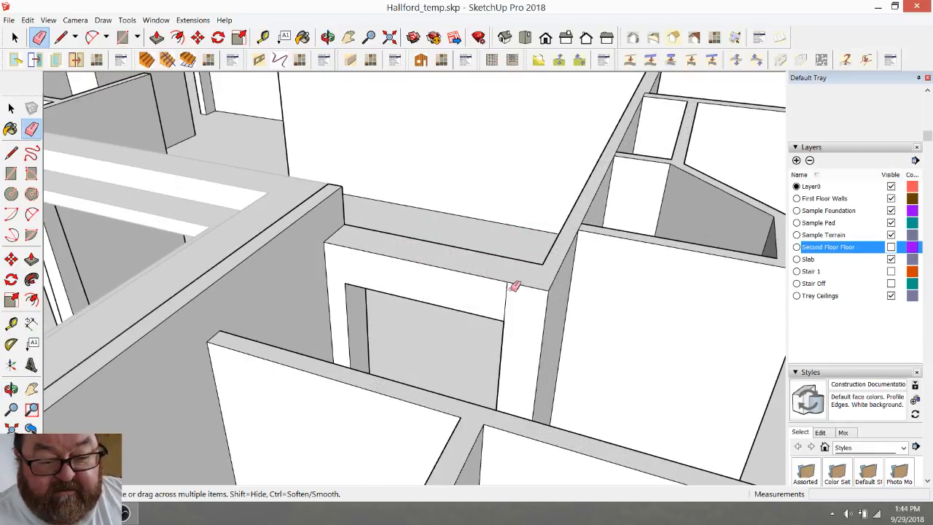
scroll(373, 305, "down", 2)
scroll(589, 296, "down", 2)
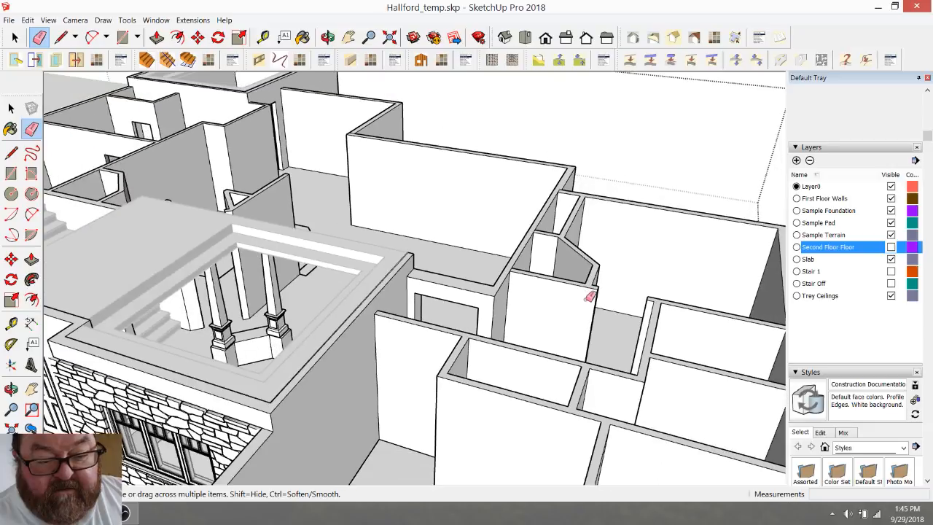
Step: Examine the header and the first floor walls around the columns and stairs from the other side
scroll(540, 267, "up", 2)
left_click(327, 37)
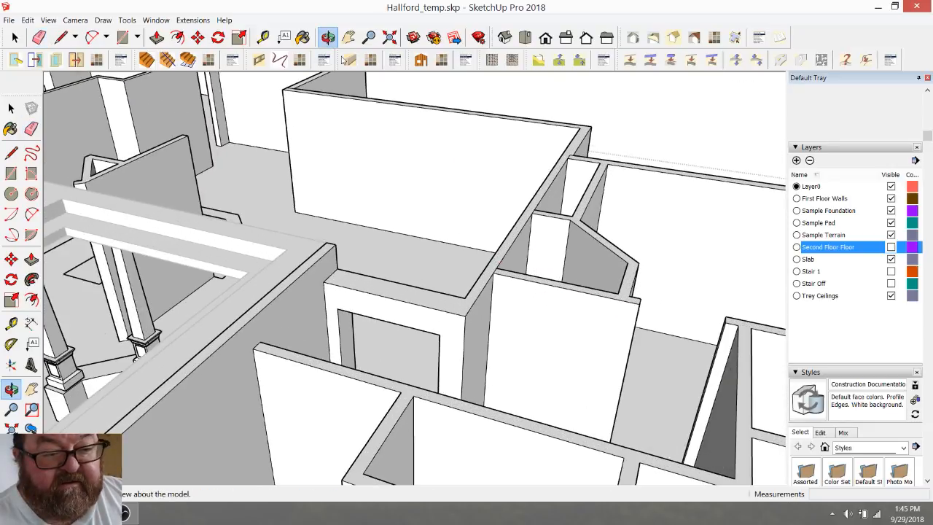
scroll(593, 318, "up", 2)
scroll(592, 318, "down", 3)
scroll(461, 309, "up", 2)
left_click_drag(518, 345, 191, 213)
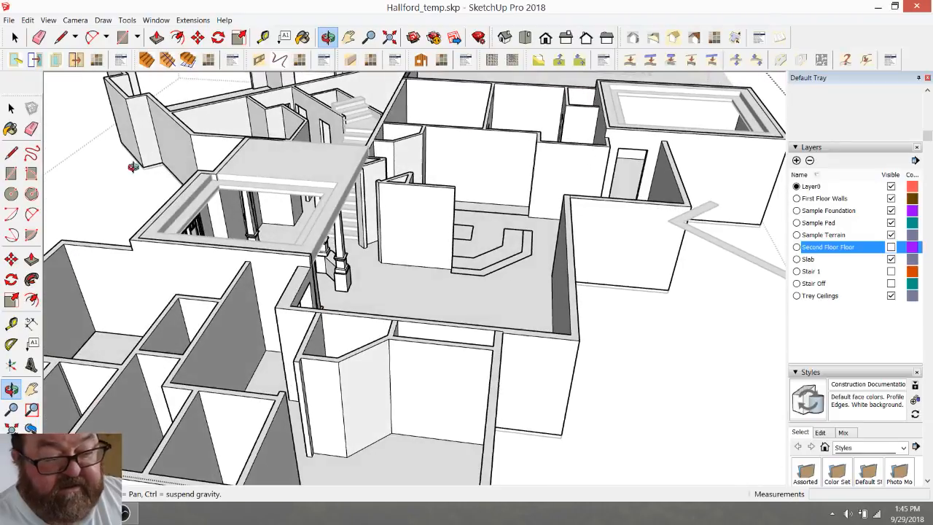
left_click(15, 38)
left_click(130, 118)
scroll(361, 236, "down", 2)
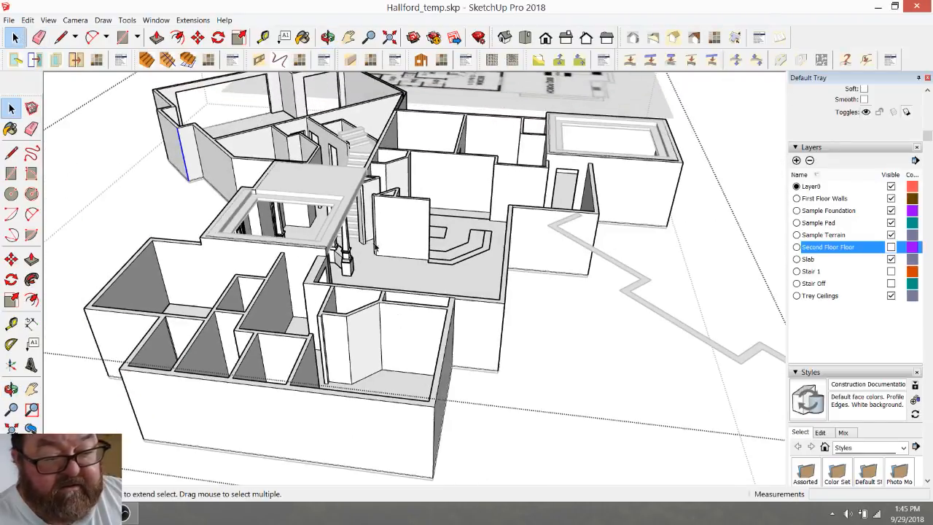
left_click(99, 94)
scroll(369, 213, "up", 3)
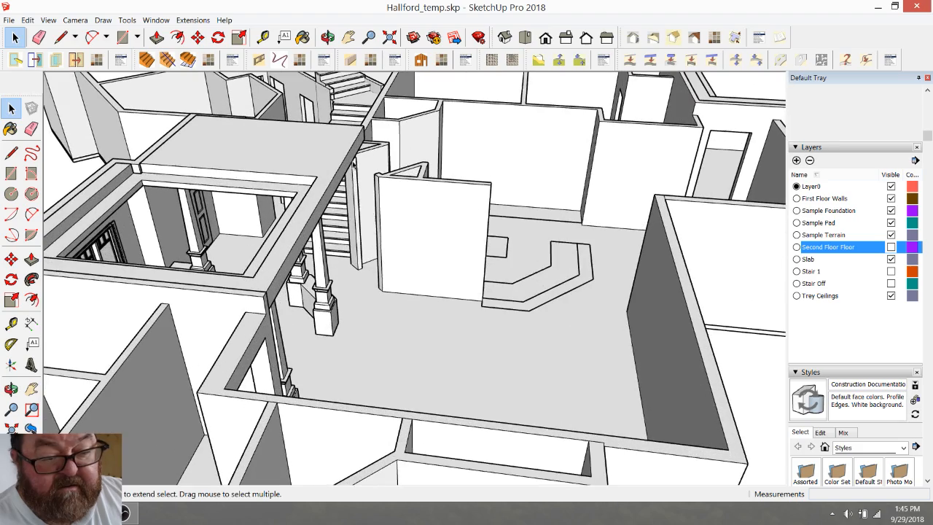
Step: Delete the leftover flat floor layout group lying beside the first floor model
left_click(327, 37)
left_click_drag(383, 202, 447, 290)
left_click_drag(578, 154, 177, 293)
scroll(459, 275, "down", 5)
scroll(363, 265, "down", 3)
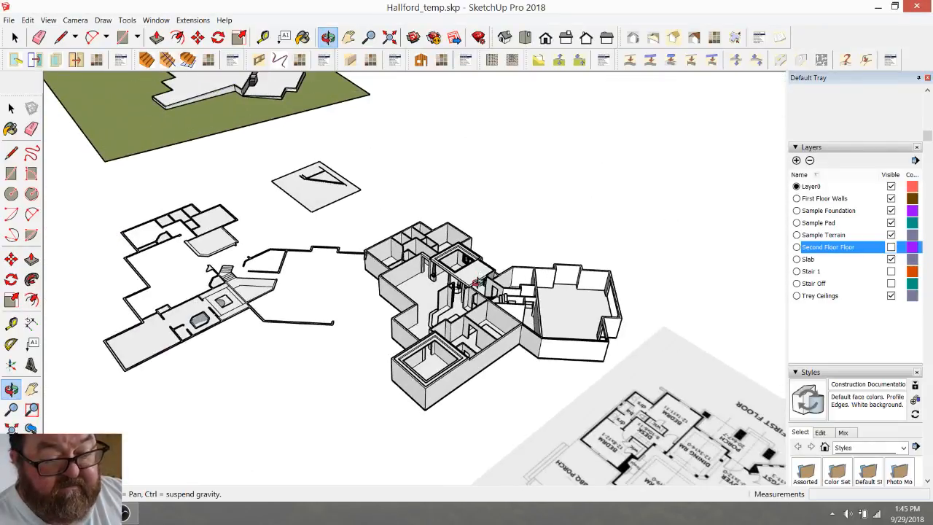
left_click_drag(363, 265, 279, 295)
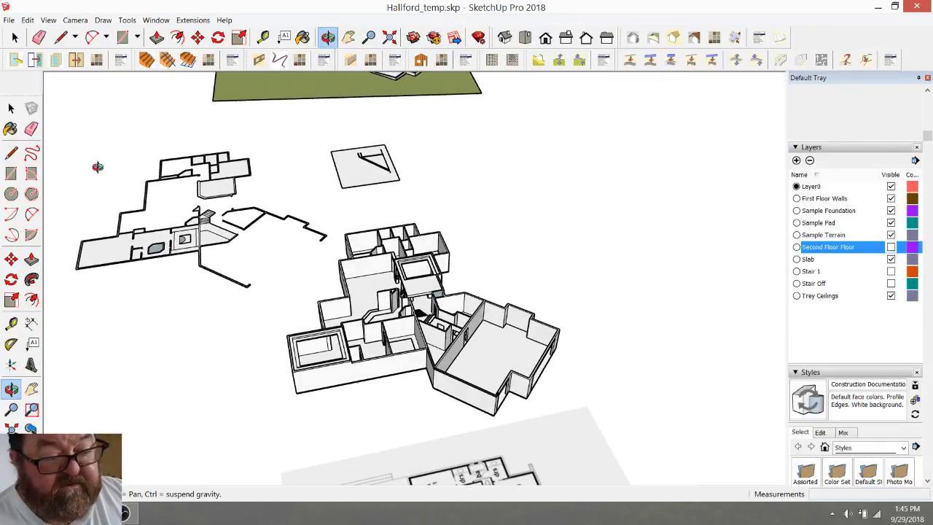
left_click(15, 37)
left_click(215, 189)
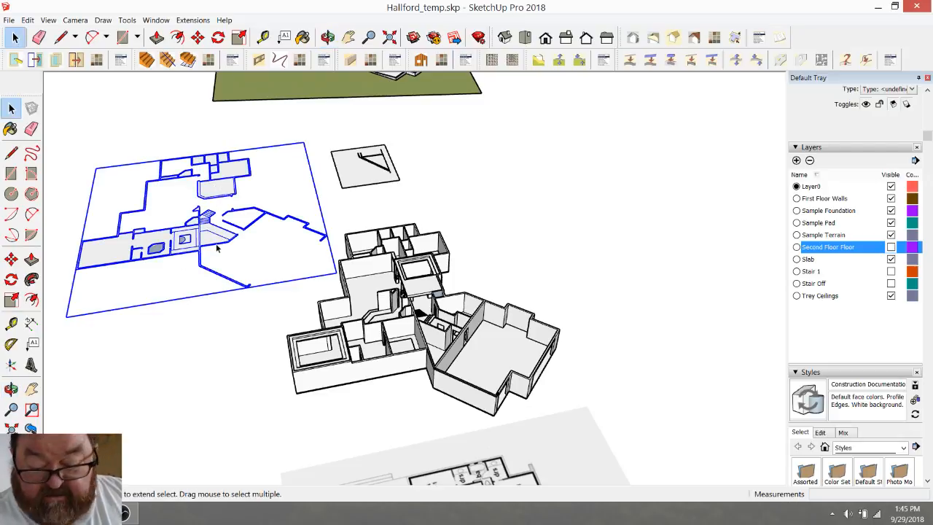
key("Delete")
Step: Inspect the whole first floor, finishing with the entry's tray ceiling, header and columns seen from room level
left_click(327, 37)
left_click_drag(323, 217, 460, 141)
scroll(360, 211, "up", 5)
scroll(360, 211, "down", 5)
left_click_drag(436, 303, 570, 430)
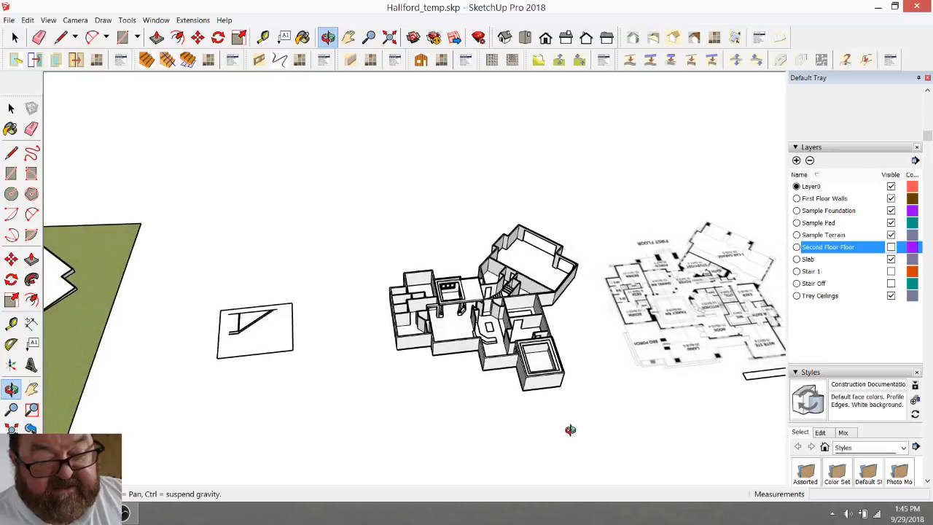
scroll(368, 368, "up", 6)
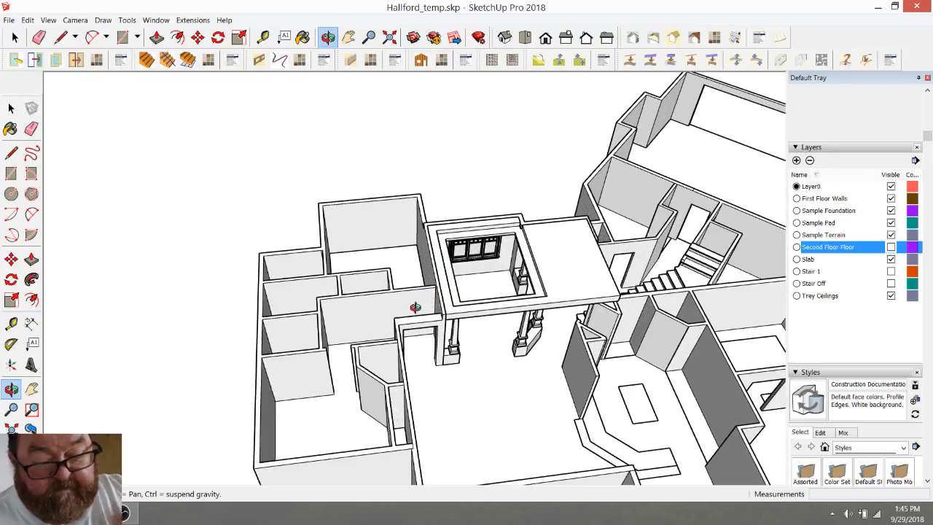
scroll(328, 285, "down", 4)
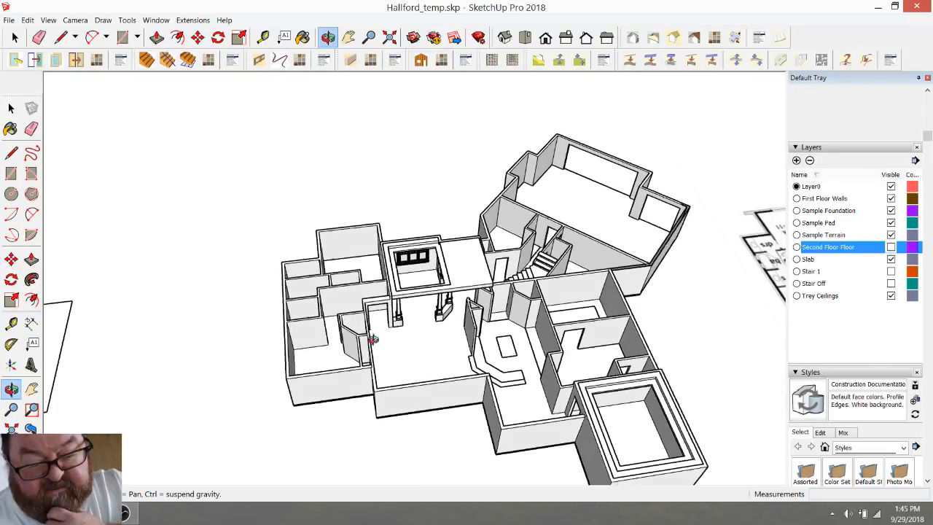
left_click_drag(372, 340, 301, 231)
scroll(493, 262, "up", 5)
scroll(301, 231, "up", 5)
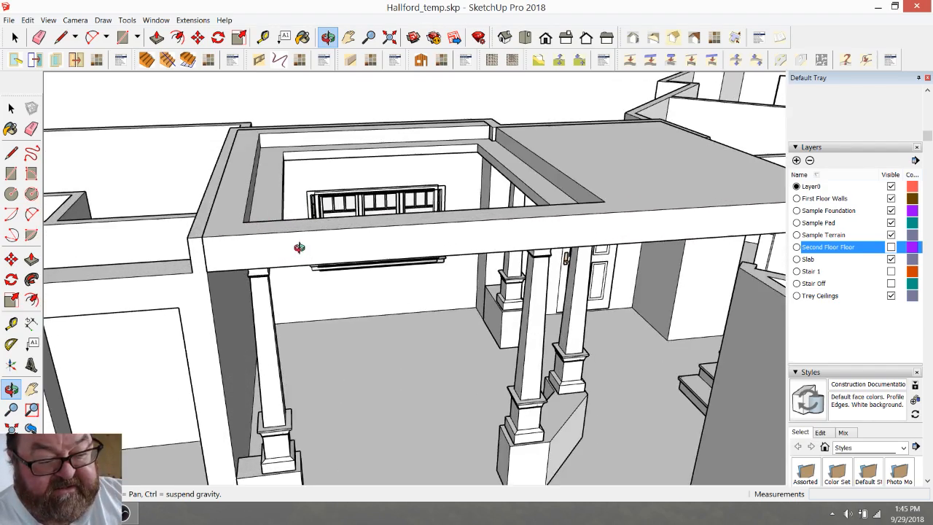
left_click_drag(299, 247, 299, 142)
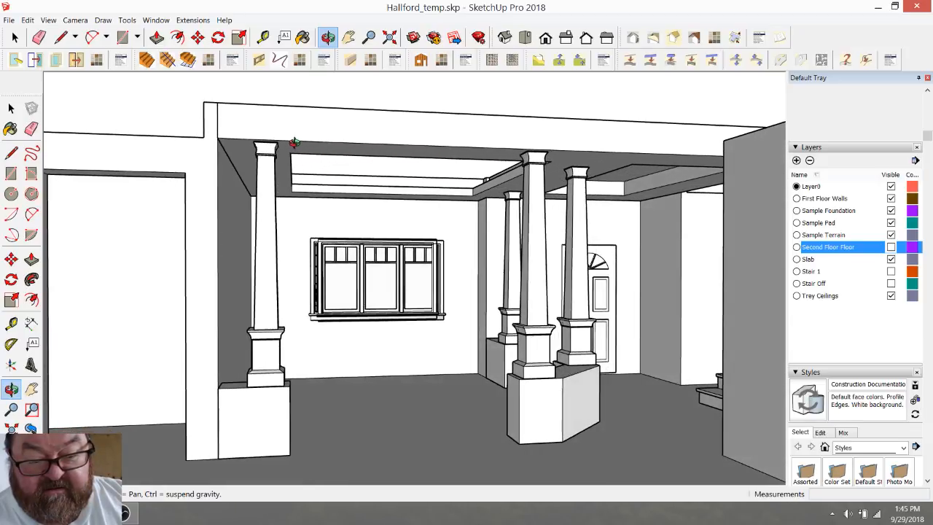
Step: Examine the entry's header, columns and tray ceiling from room level and from above
scroll(379, 146, "up", 4)
scroll(388, 142, "down", 5)
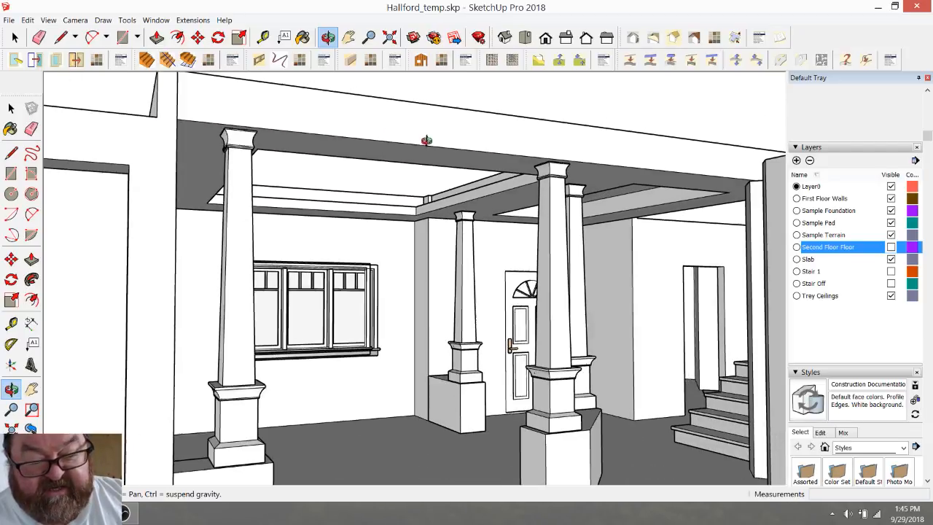
scroll(386, 150, "down", 6)
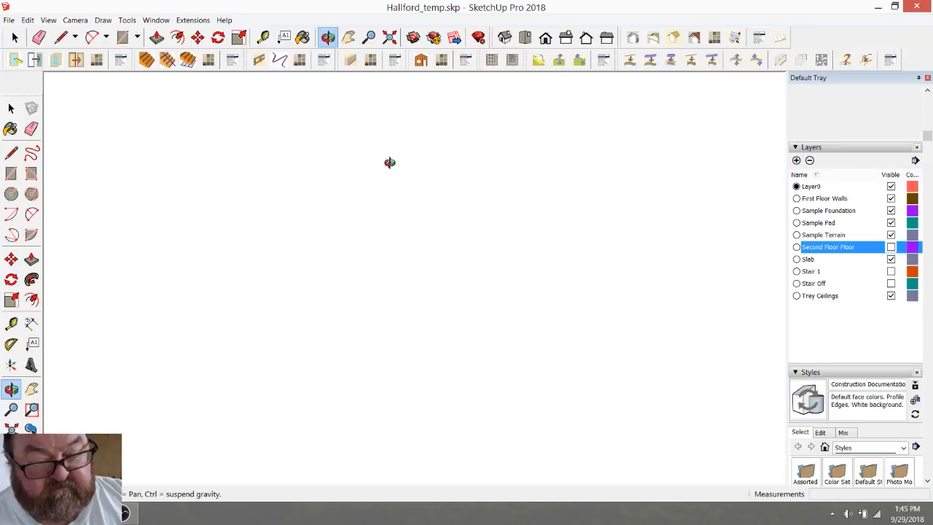
scroll(388, 165, "up", 6)
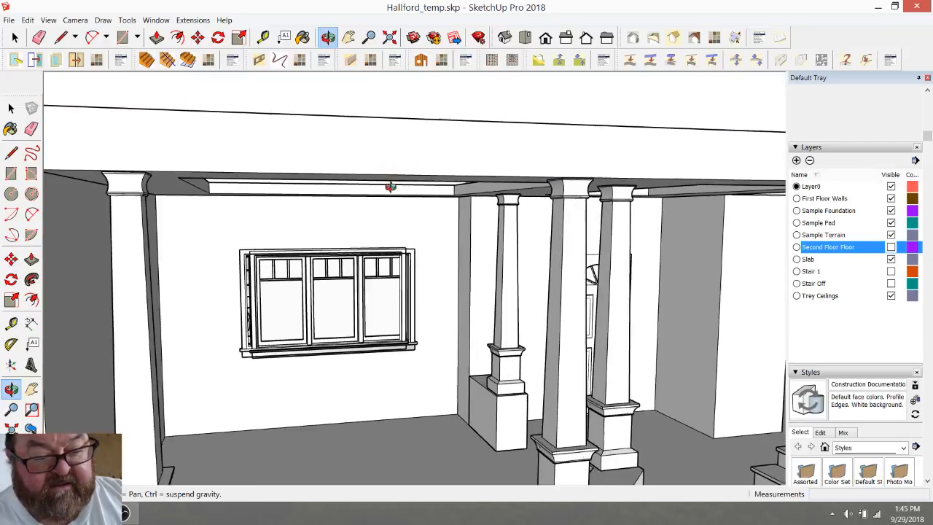
left_click_drag(422, 168, 433, 252)
scroll(443, 228, "down", 5)
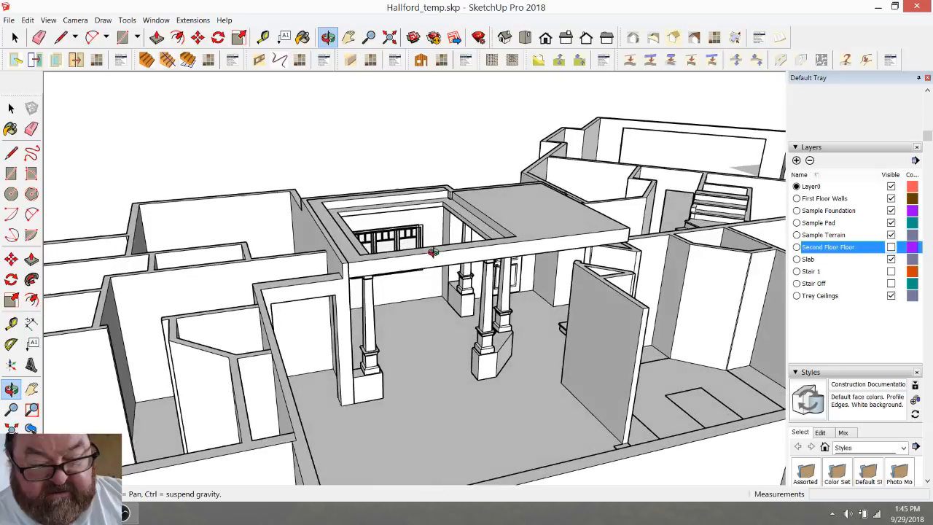
scroll(474, 365, "up", 4)
left_click_drag(497, 361, 501, 319)
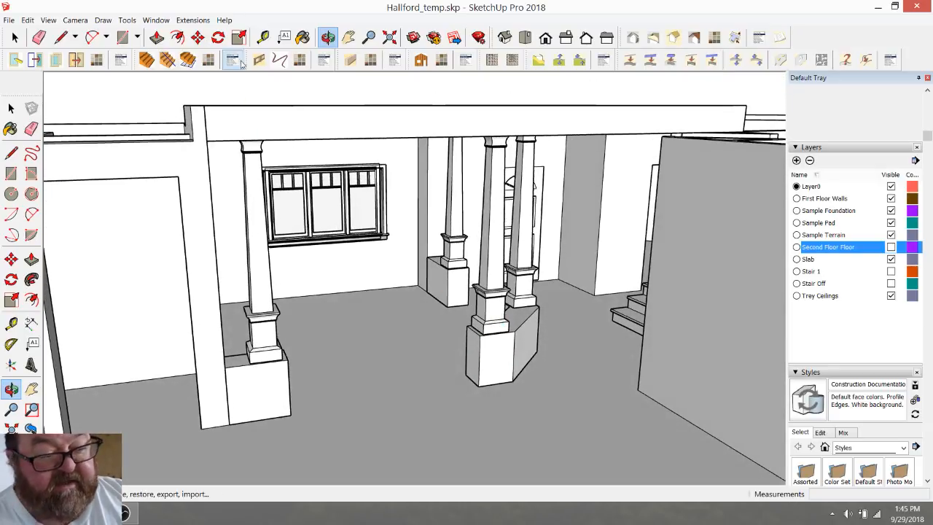
Step: Measure the height of the column pedestal beside the wall opening
left_click(263, 38)
left_click(241, 364)
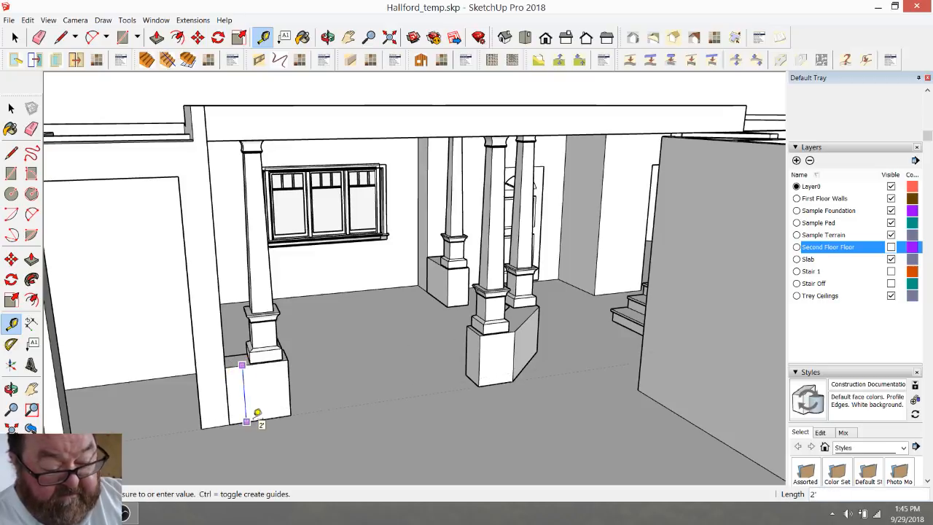
left_click(257, 412)
Step: Place a horizontal guide off the pedestal's floor edge, near the opening's head height, and measure its distance from the header's underside
left_click(271, 418)
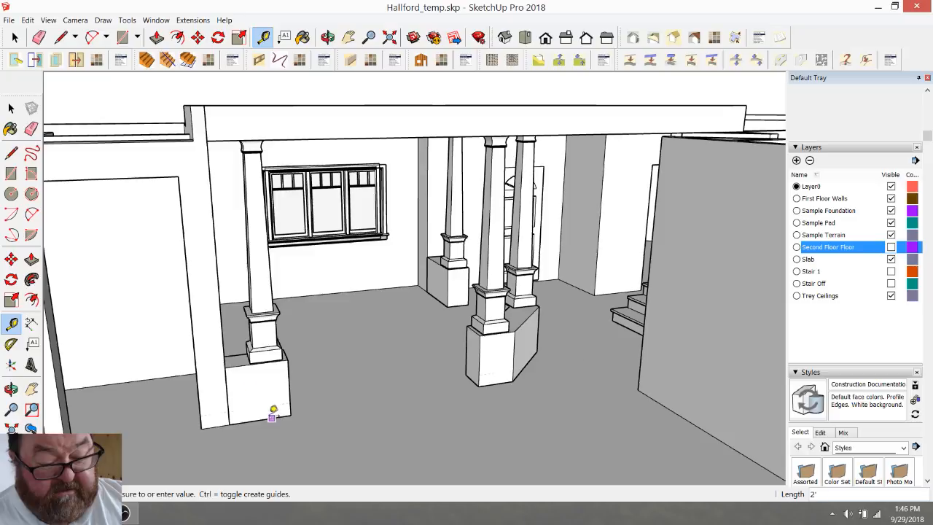
left_click(210, 174)
left_click(223, 140)
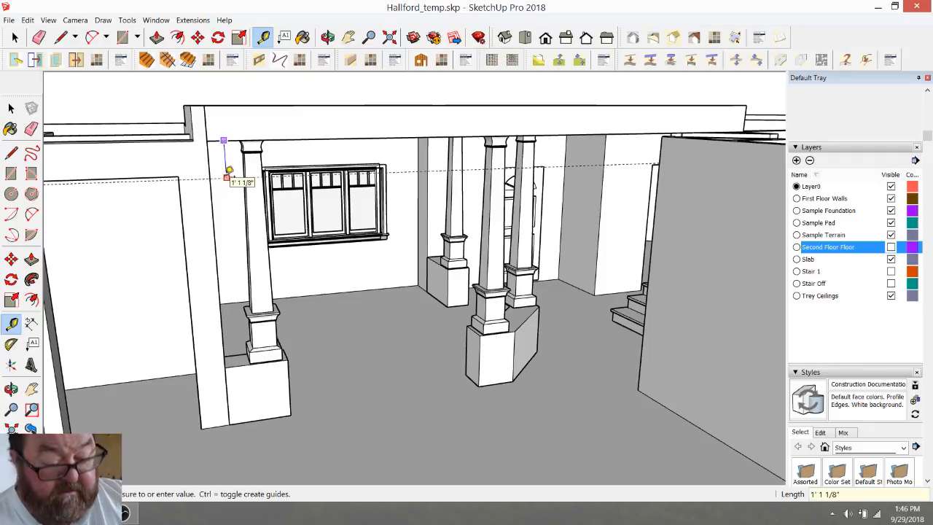
left_click(229, 171)
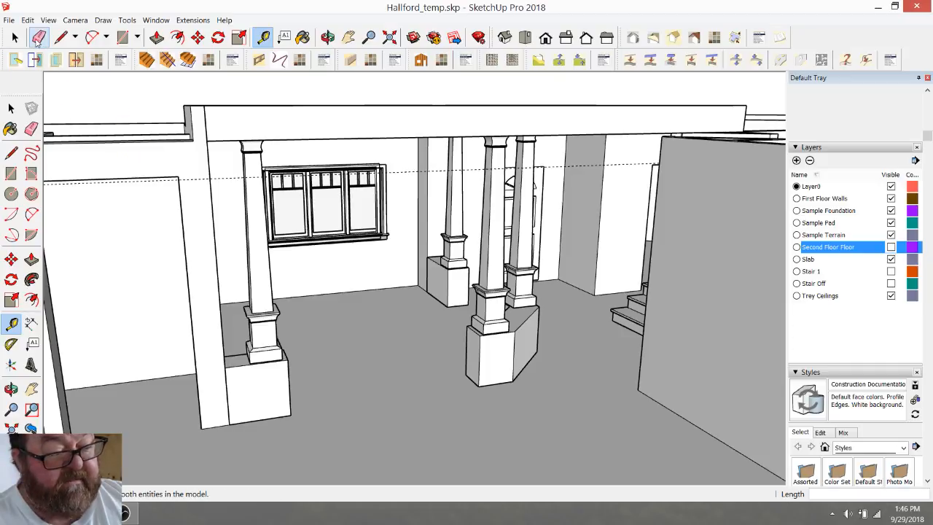
Step: Switch to the browser and examine the Texas Style house plan's photo of the columns, header and tray ceiling
left_click(15, 37)
triple_click(248, 389)
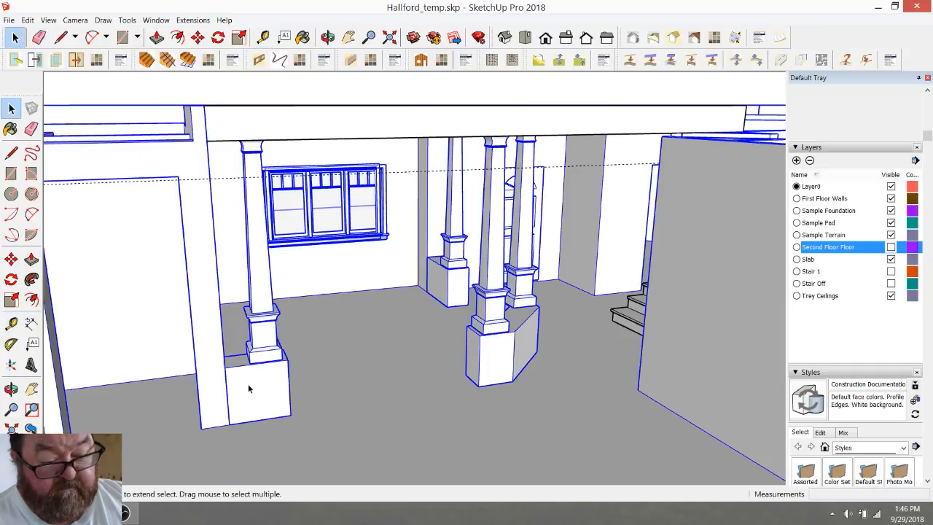
key("alt+Tab")
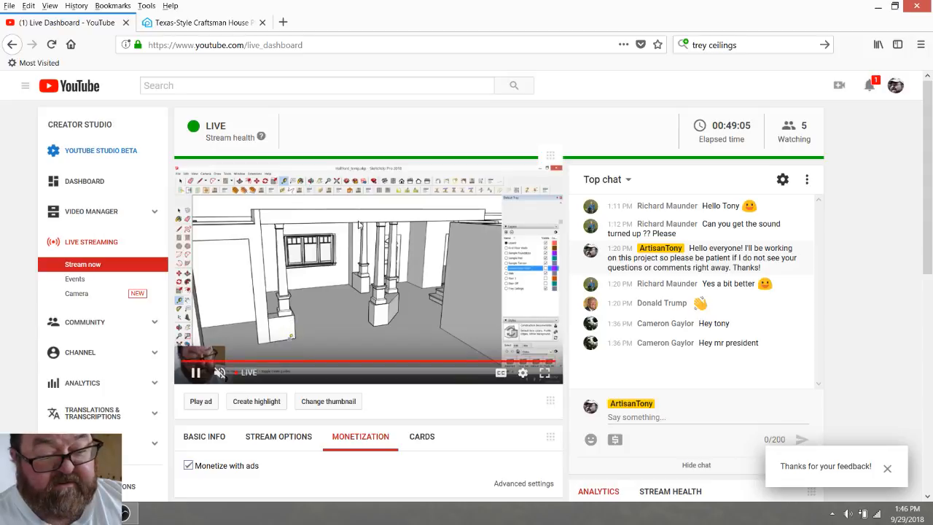
left_click(197, 22)
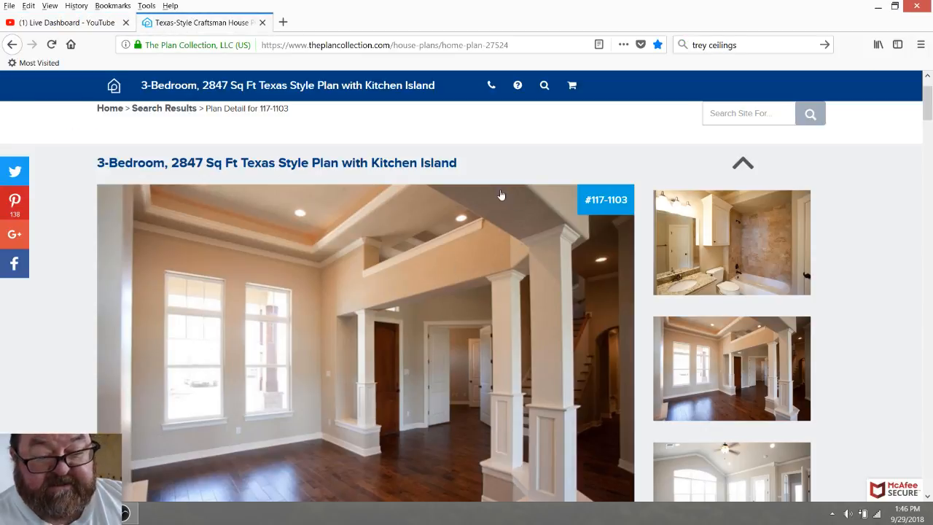
scroll(381, 263, "down", 3)
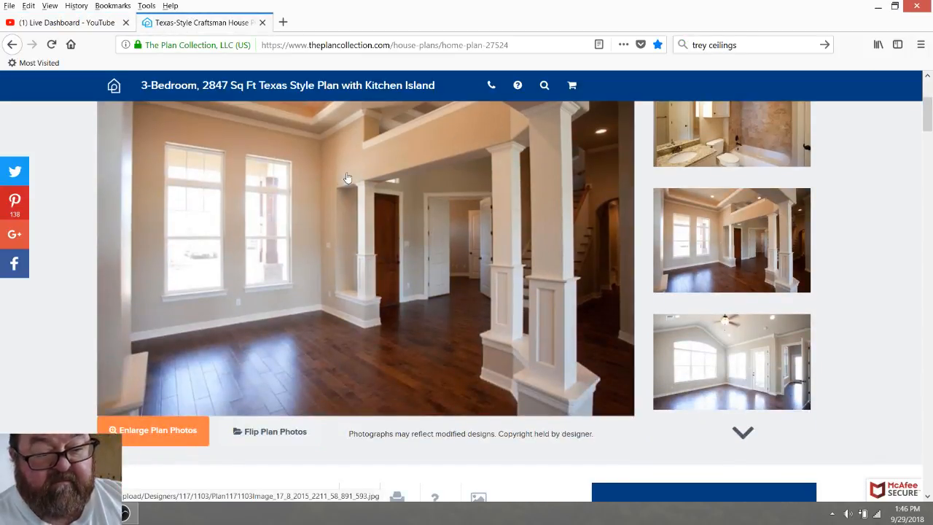
scroll(412, 214, "up", 2)
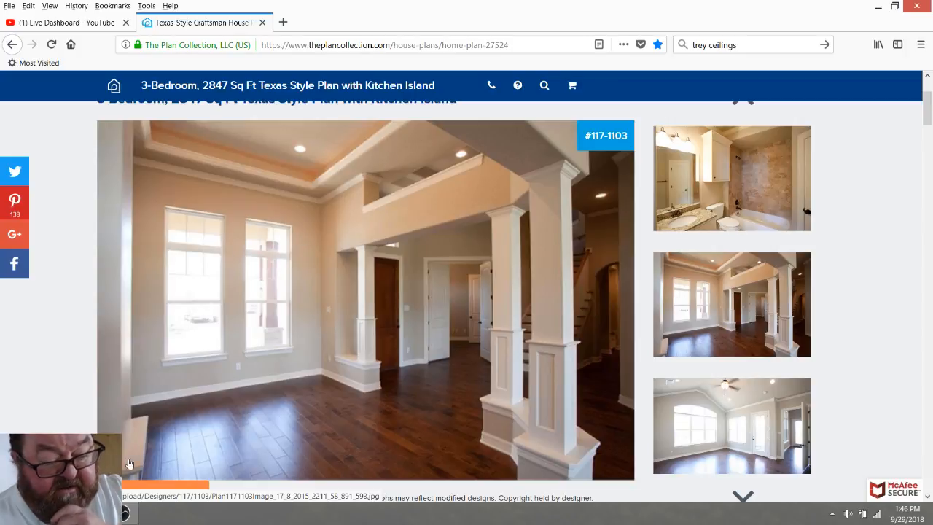
left_click(96, 514)
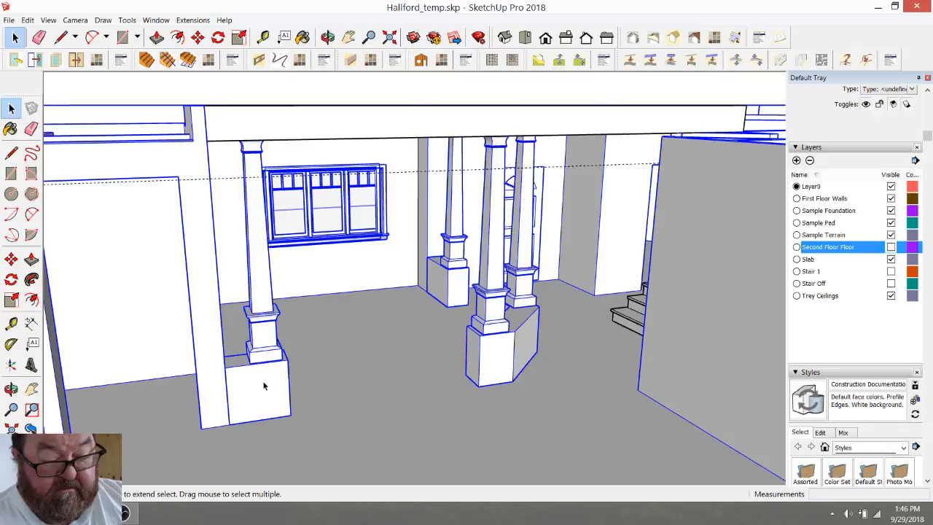
Step: Open the first floor walls group and copy the column pedestals 7' 1 1/8" straight up against the header's underside
scroll(374, 373, "down", 4)
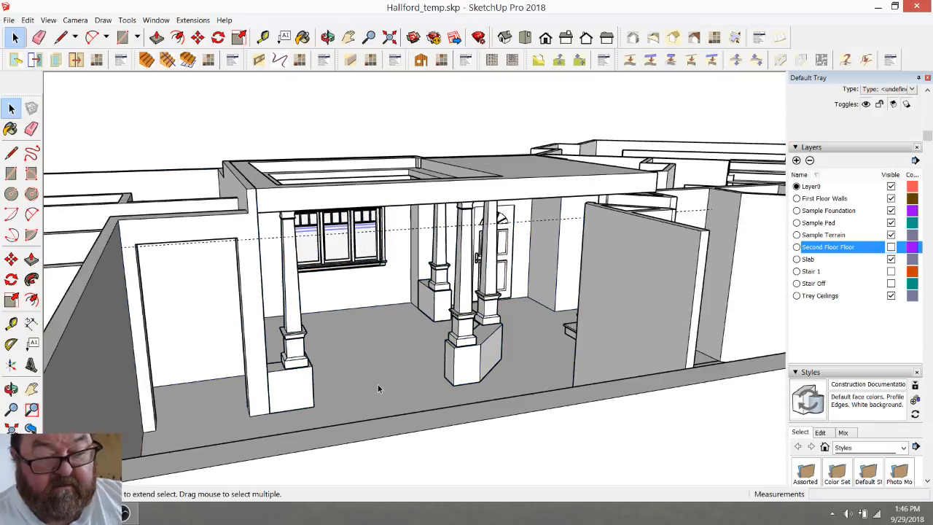
double_click(286, 383)
left_click(287, 386)
scroll(291, 391, "up", 3)
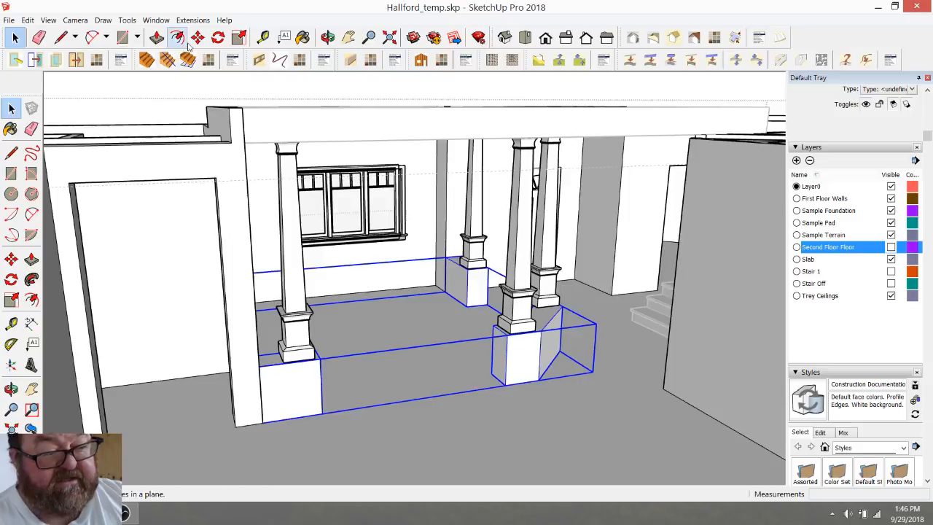
key("m")
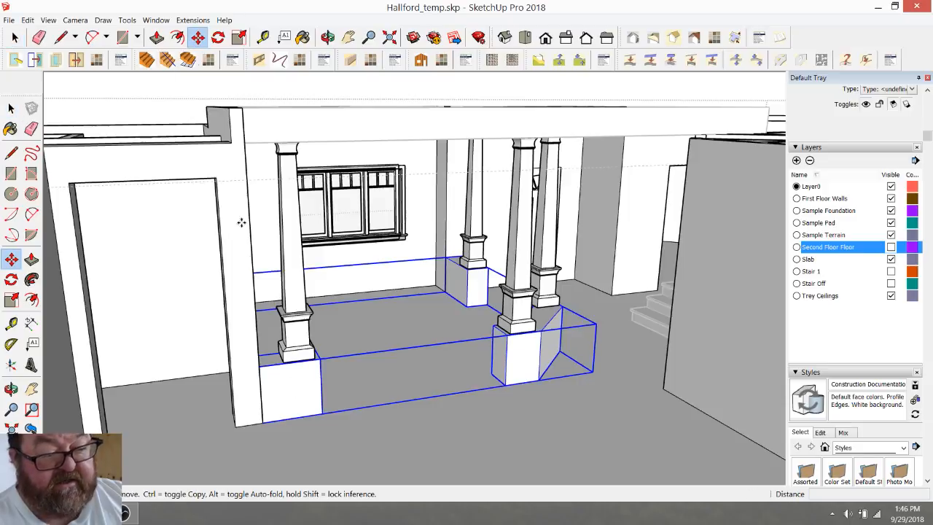
left_click(261, 371)
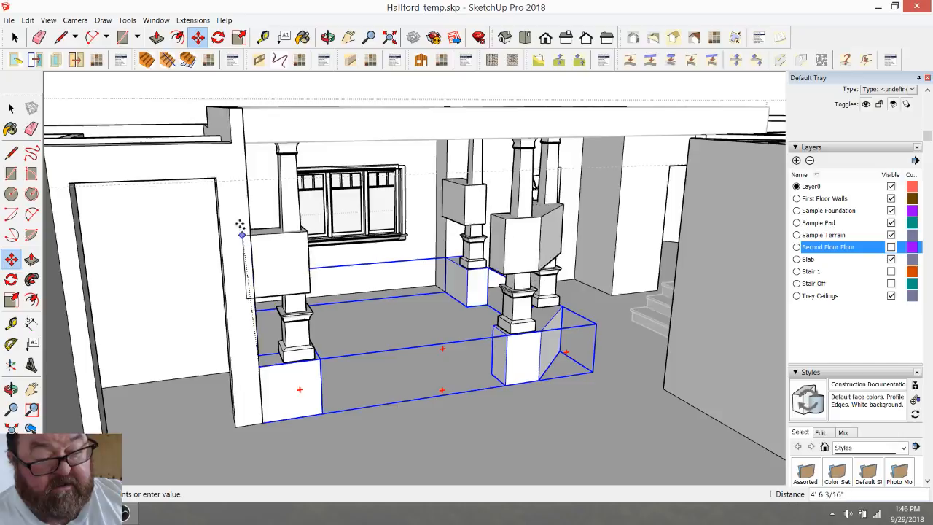
left_click(246, 143)
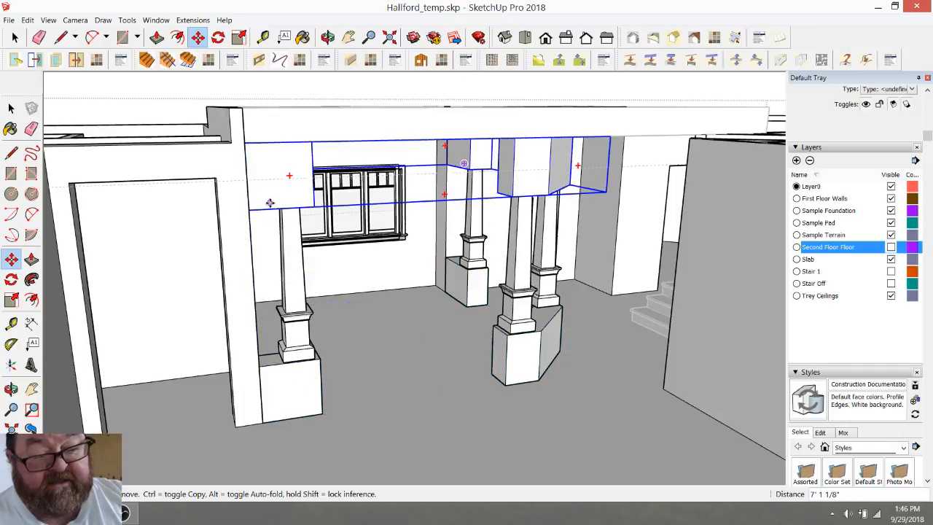
Step: Place a horizontal guide 7'6" above the floor edge of the pedestal beside the wall opening
left_click(327, 37)
left_click_drag(417, 135, 268, 316)
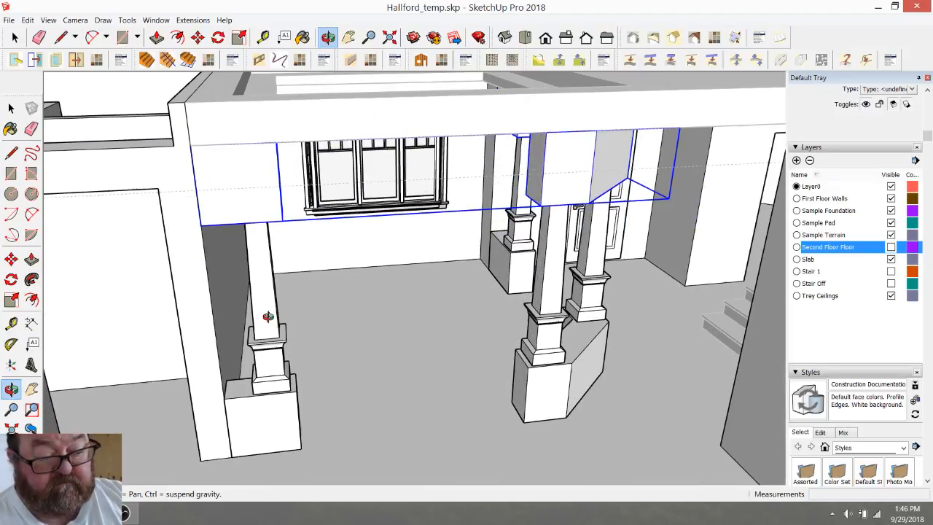
left_click(264, 37)
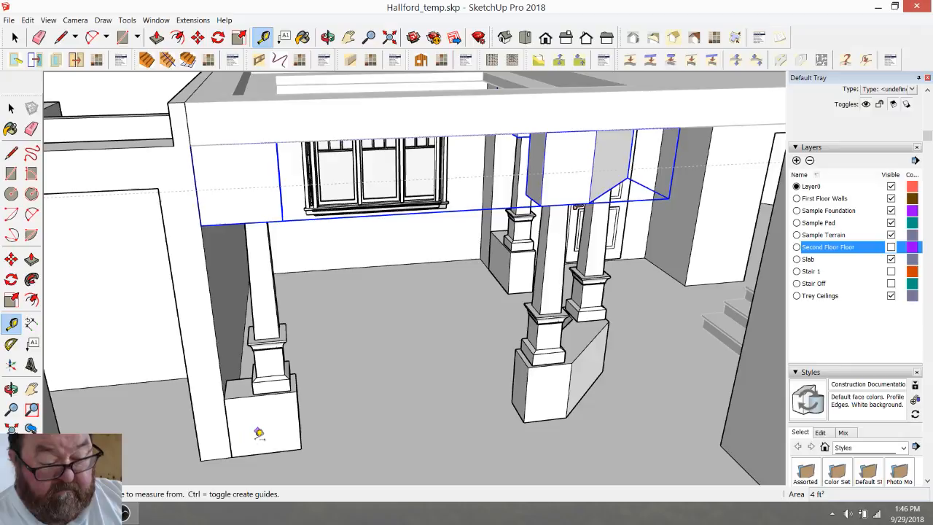
left_click(243, 454)
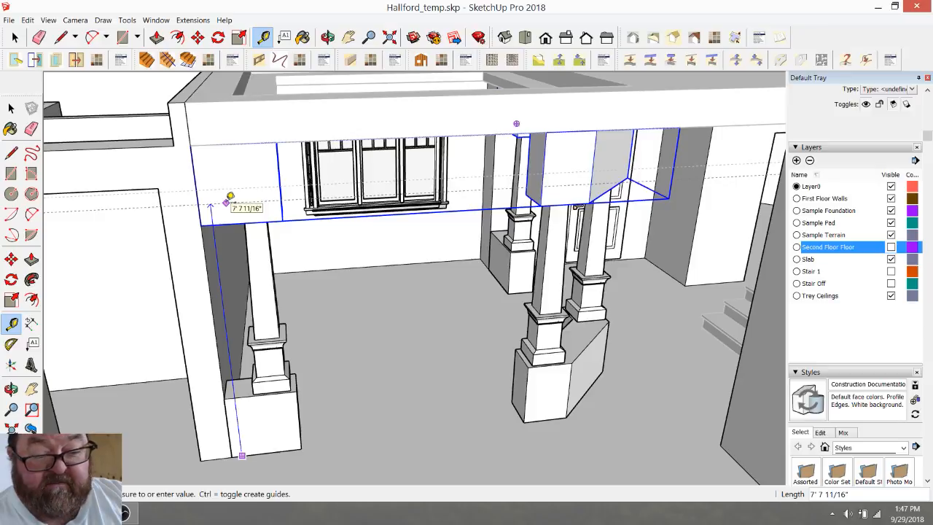
type("7'6")
key("Return")
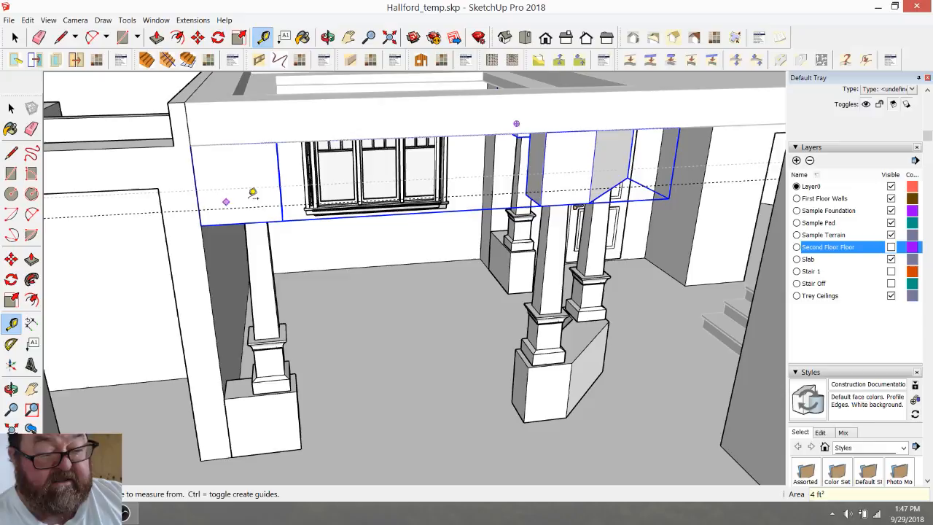
Step: Open the copied blocks group and push the underside of the block beside the wall opening up 10 7/8" to the upper guide
left_click(328, 37)
left_click_drag(234, 152, 498, 172)
scroll(210, 129, "up", 3)
left_click_drag(500, 173, 195, 120)
key("space")
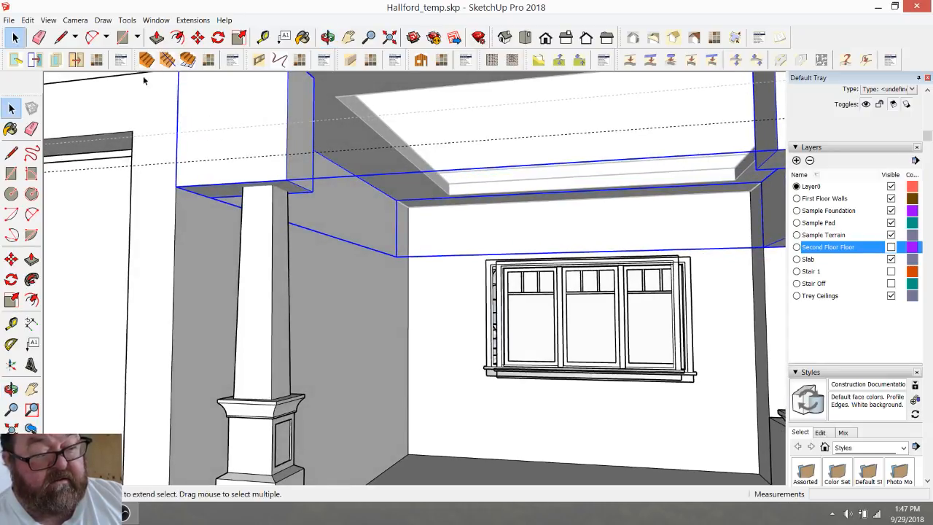
double_click(246, 107)
left_click(156, 37)
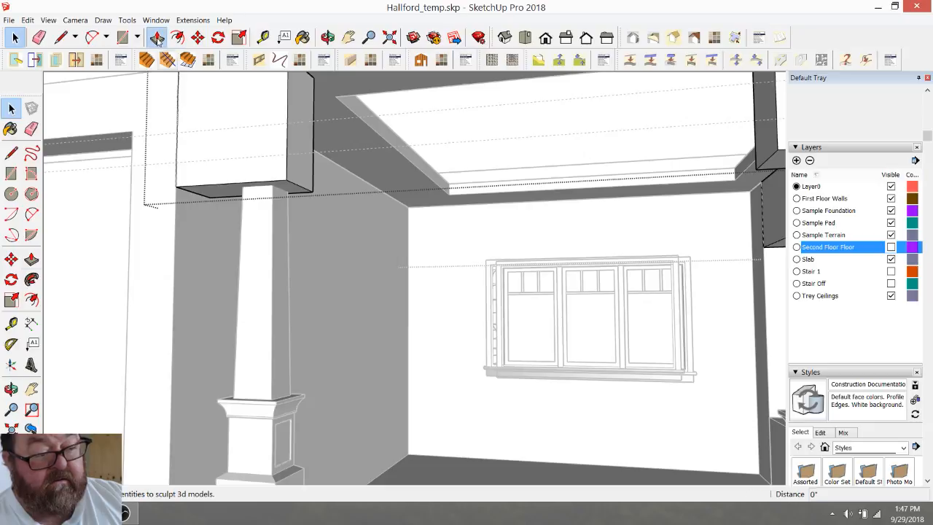
left_click(203, 195)
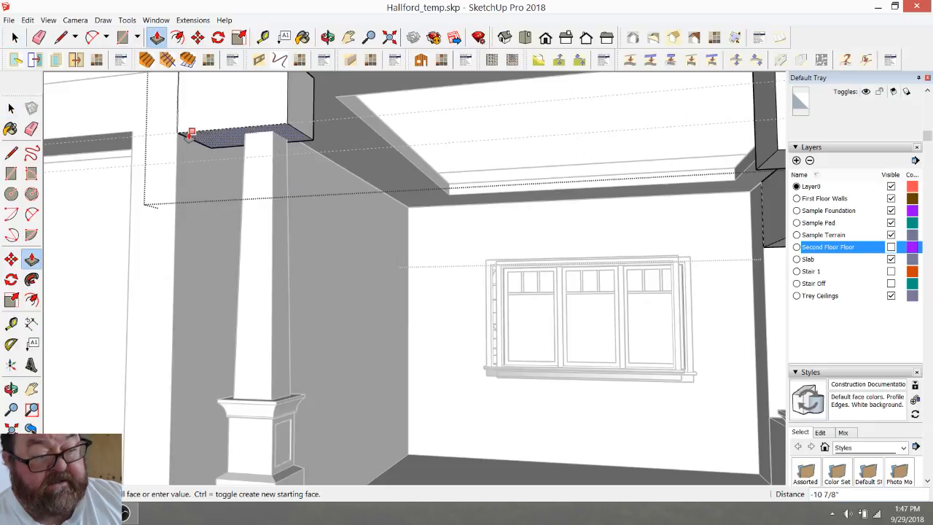
left_click(179, 137)
Step: Push the underside of the angled block above the paired columns up 10 7/8"
left_click(328, 37)
left_click_drag(260, 94, 476, 124)
scroll(491, 139, "up", 3)
left_click(157, 37)
left_click_drag(564, 179, 543, 89)
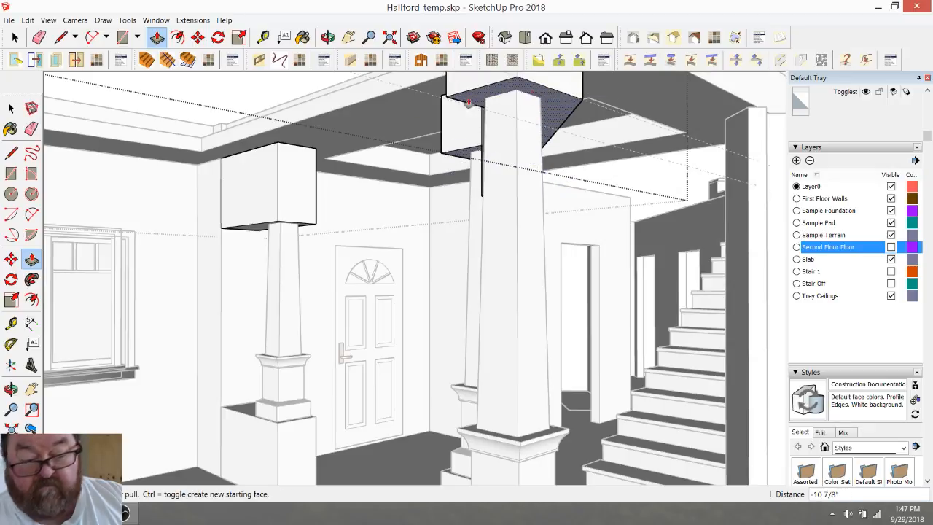
Step: Push the underside of the block nearest the front door up 10 7/8" and extend its side about 5' 8 11/16" to the angled block
scroll(258, 243, "up", 3)
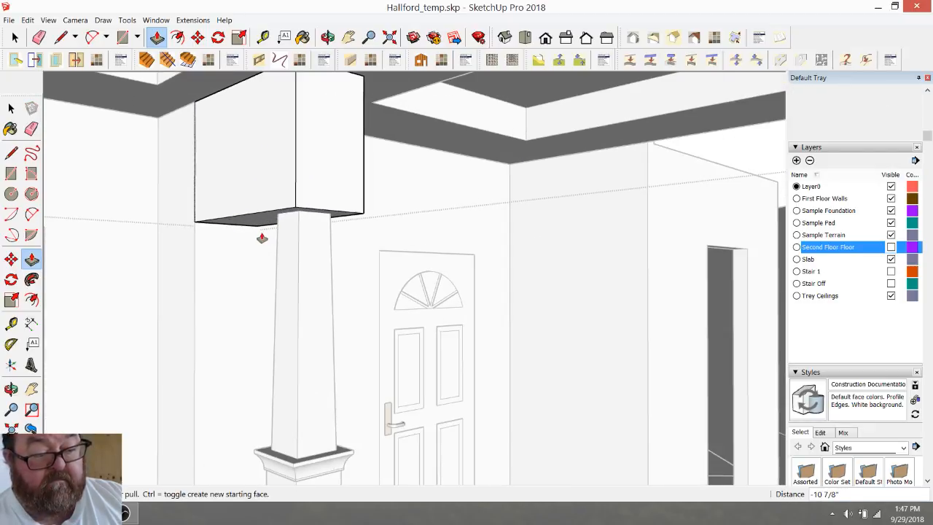
scroll(380, 278, "down", 3)
left_click_drag(300, 239, 560, 149)
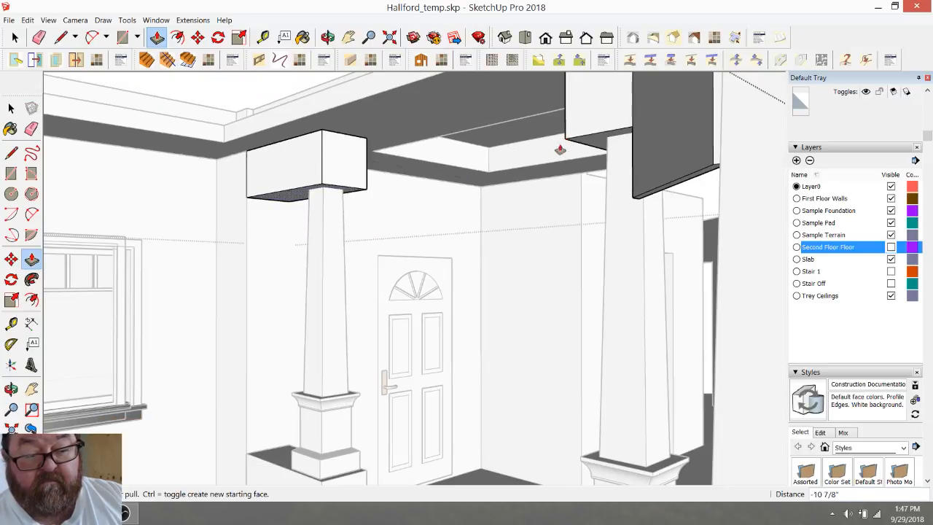
left_click_drag(353, 159, 576, 138)
scroll(304, 189, "down", 2)
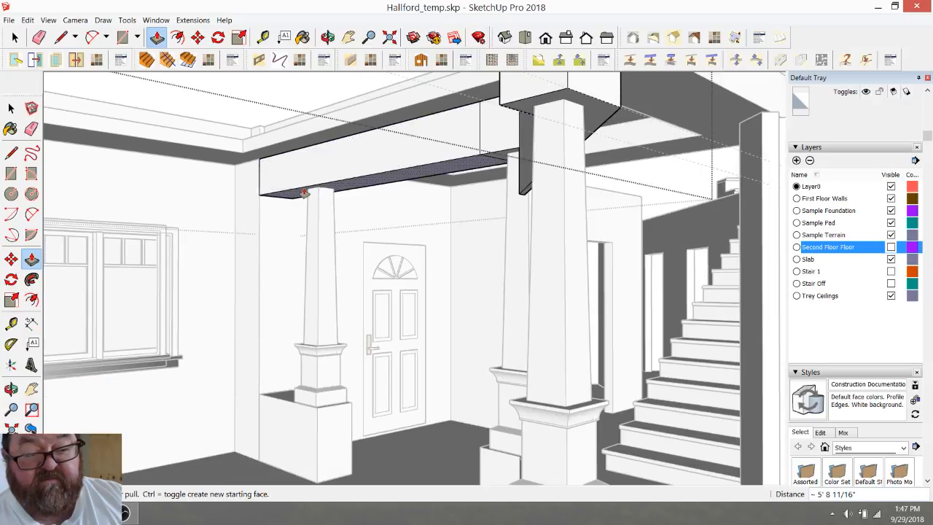
Step: Erase the vertical seam on the beam face where the extended front-door block meets the angled block
left_click(39, 37)
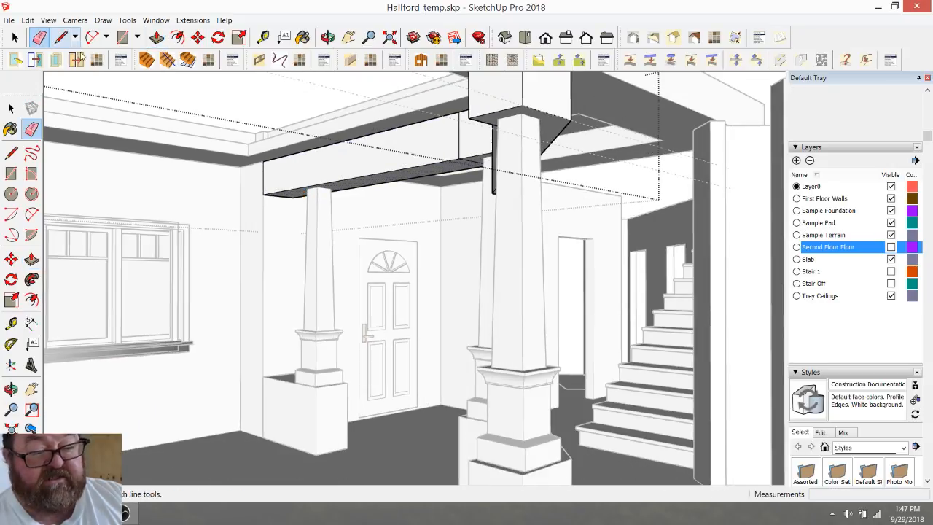
scroll(459, 214, "down", 1)
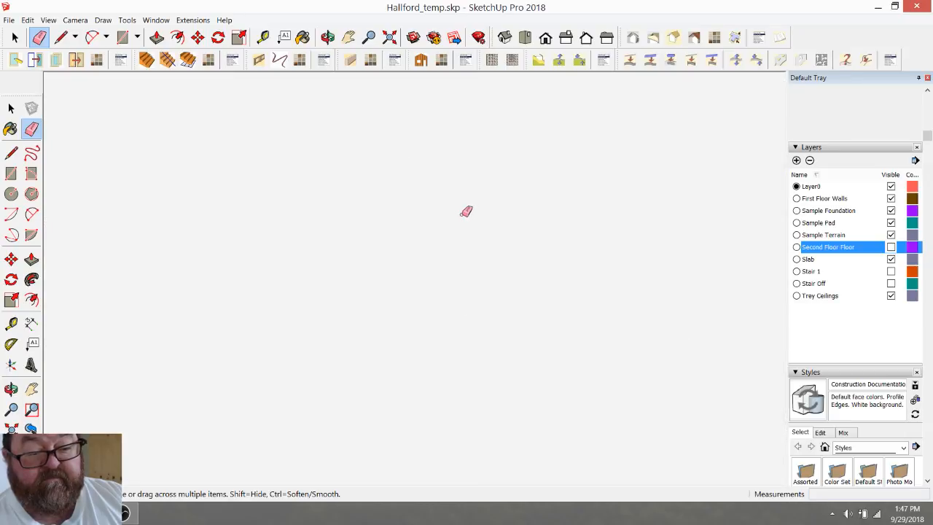
scroll(467, 213, "up", 3)
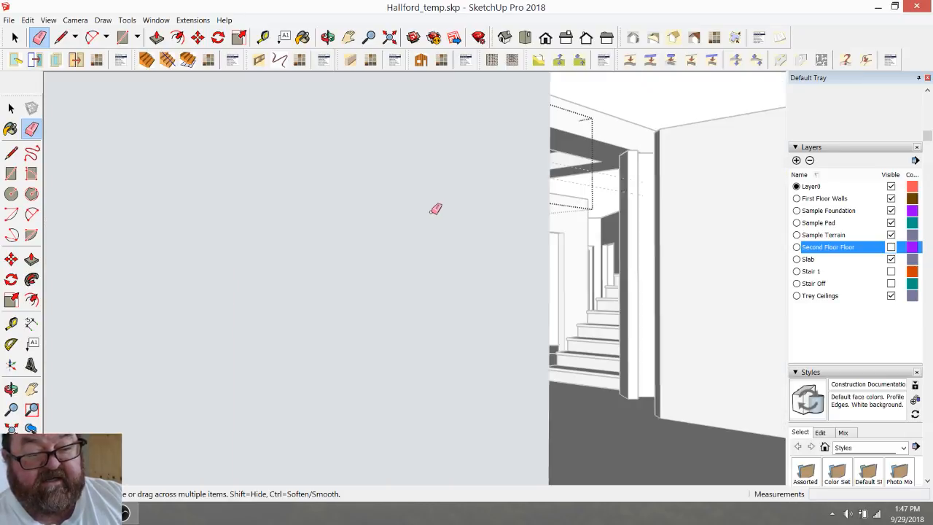
scroll(499, 302, "down", 1)
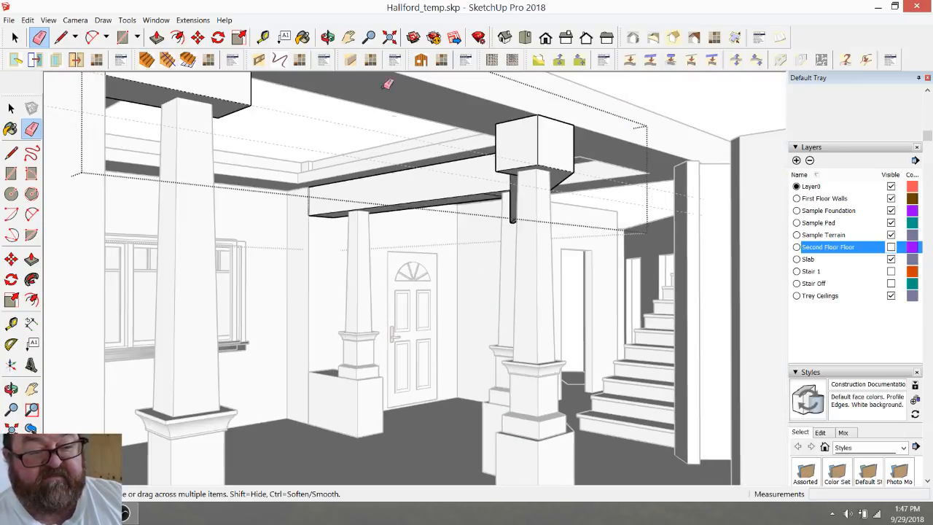
Step: Extend the side of the angled block above the paired columns about 6' 11 7/16" to the block beside the wall opening and erase the joint edge
left_click(328, 37)
mouse_move(530, 161)
left_mouse_down()
mouse_move(527, 245)
mouse_move(497, 275)
left_mouse_up()
scroll(500, 277, "up", 10)
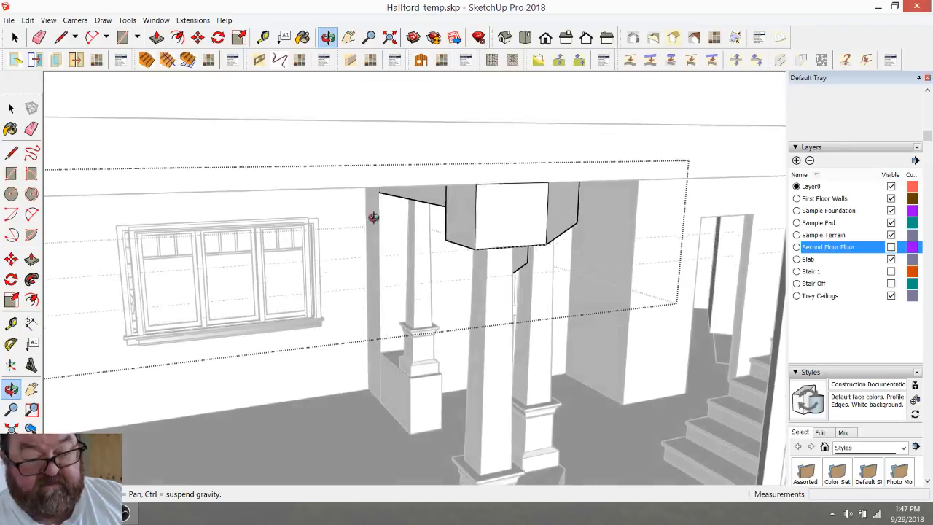
left_click_drag(372, 217, 424, 226)
left_click(157, 38)
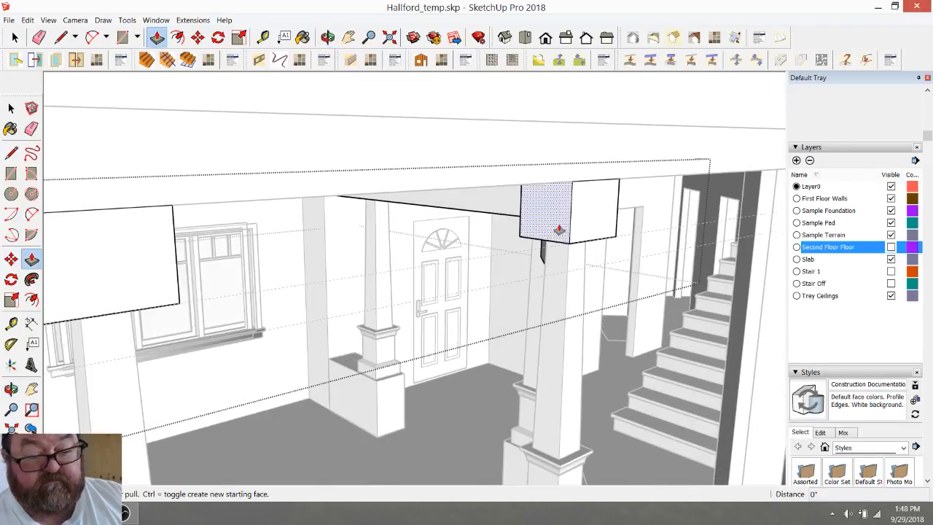
left_click(540, 211)
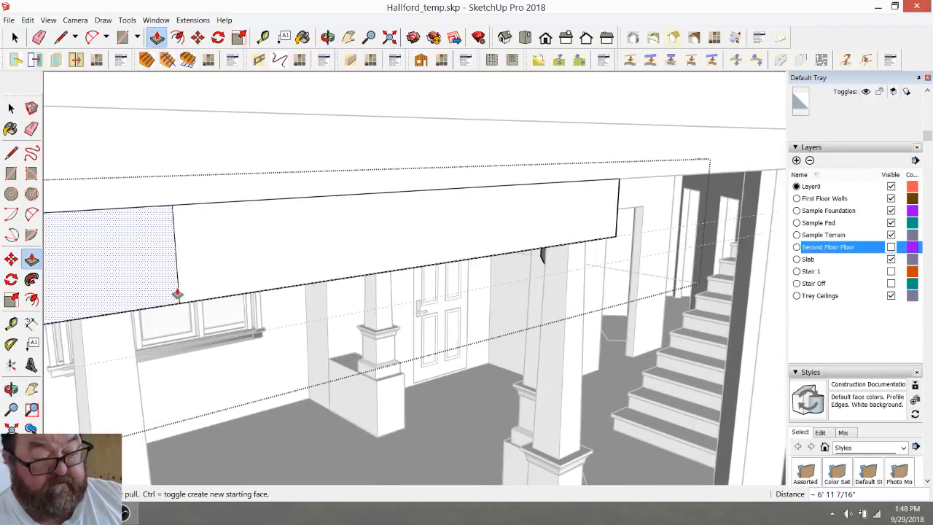
left_click(179, 294)
left_click(38, 33)
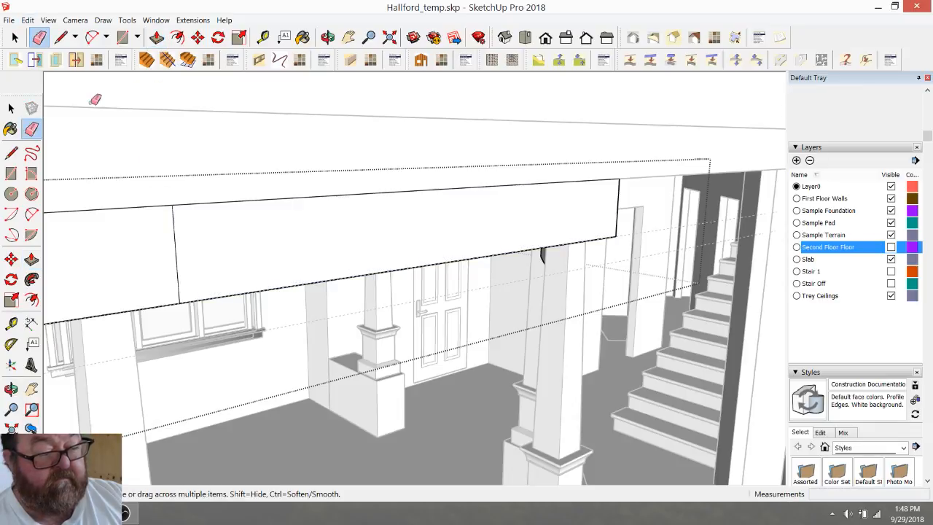
Step: Push the underside of the thin leftover slab at the angled corner up 10 7/8" and erase the remaining seams on the beam's underside
left_click(328, 38)
mouse_move(468, 181)
left_mouse_down()
mouse_move(387, 119)
mouse_move(395, 95)
mouse_move(323, 96)
mouse_move(374, 117)
mouse_move(514, 139)
left_mouse_up()
scroll(604, 213, "up", 10)
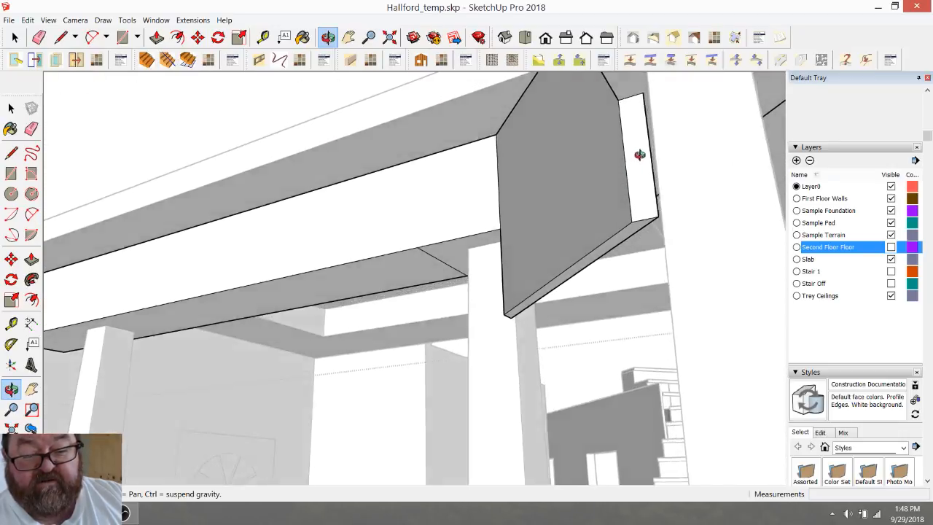
left_click_drag(640, 155, 614, 160)
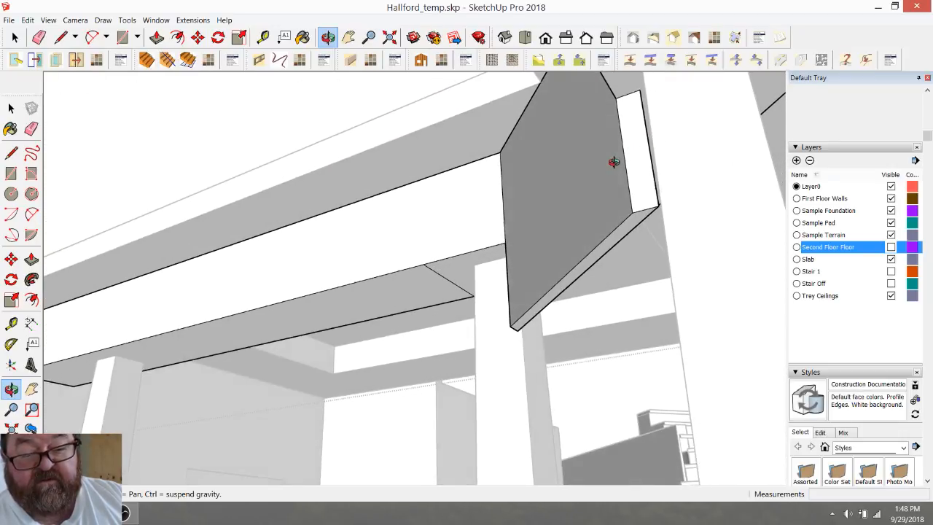
left_click(157, 37)
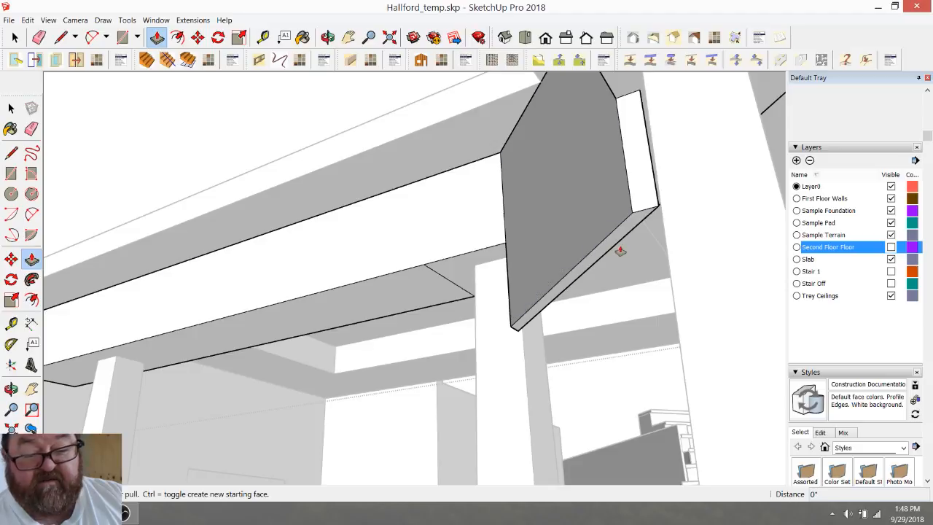
left_click_drag(625, 237, 627, 93)
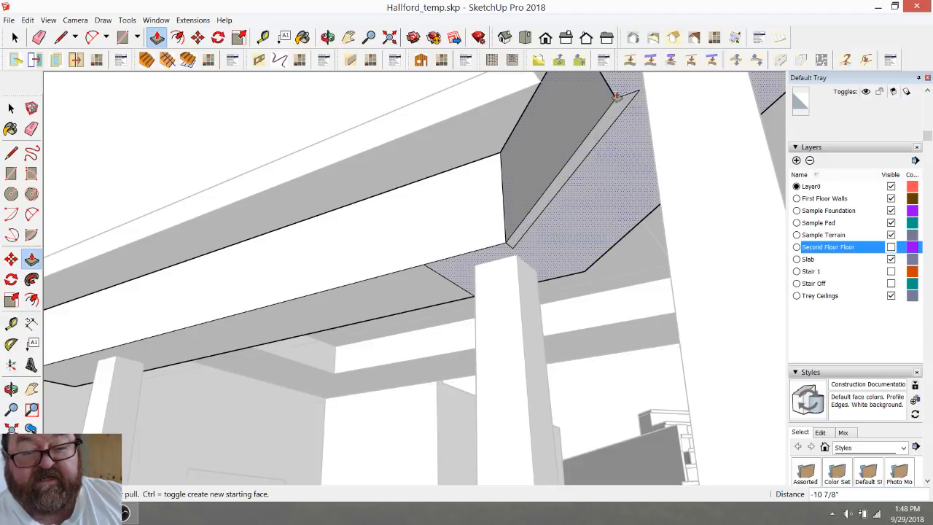
left_click(39, 37)
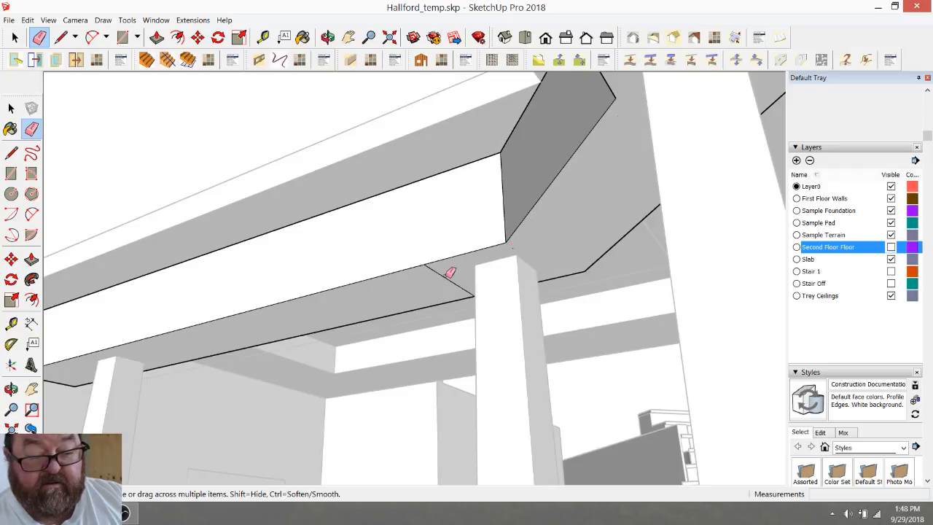
scroll(454, 279, "down", 4)
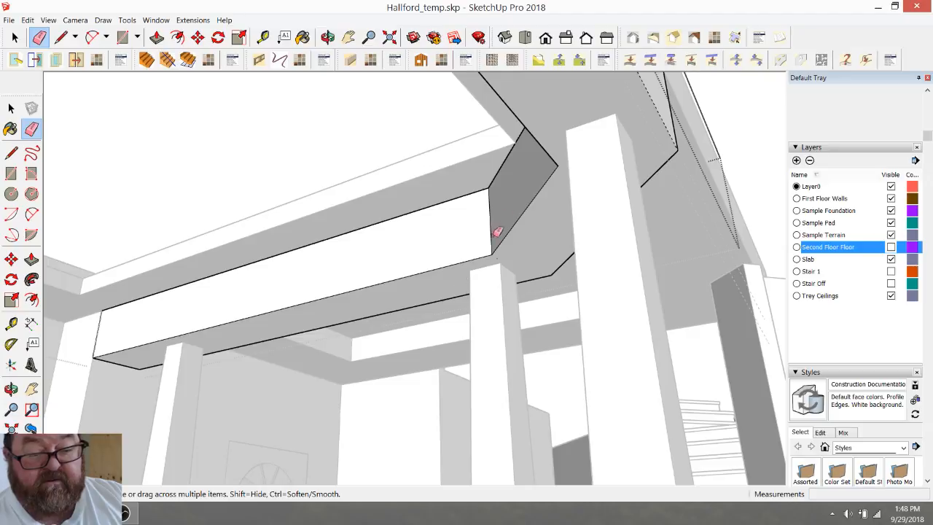
Step: Examine the joined header beams from below, around the angled corner and along the tray ceiling
left_click(327, 37)
mouse_move(437, 157)
left_mouse_down()
mouse_move(530, 172)
mouse_move(541, 176)
mouse_move(498, 178)
mouse_move(639, 217)
mouse_move(622, 231)
mouse_move(573, 207)
mouse_move(588, 146)
left_mouse_up()
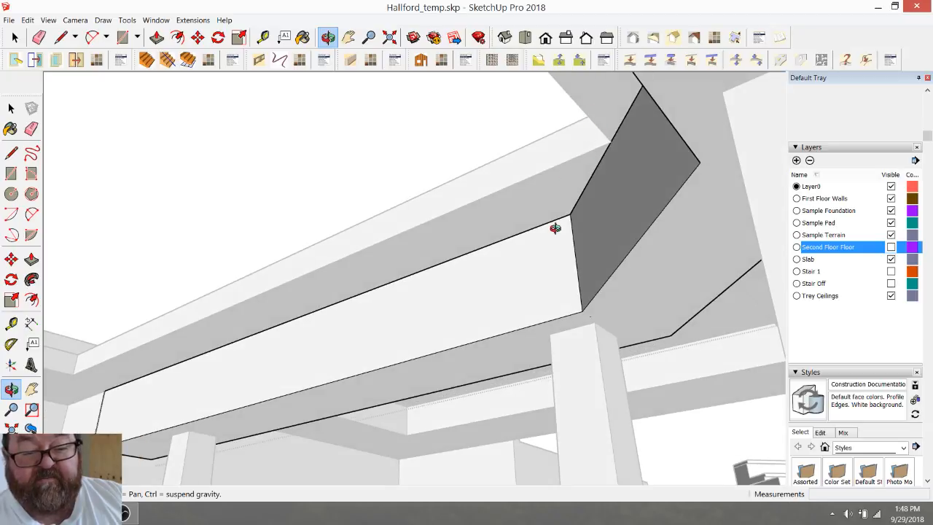
left_click_drag(555, 222, 548, 242)
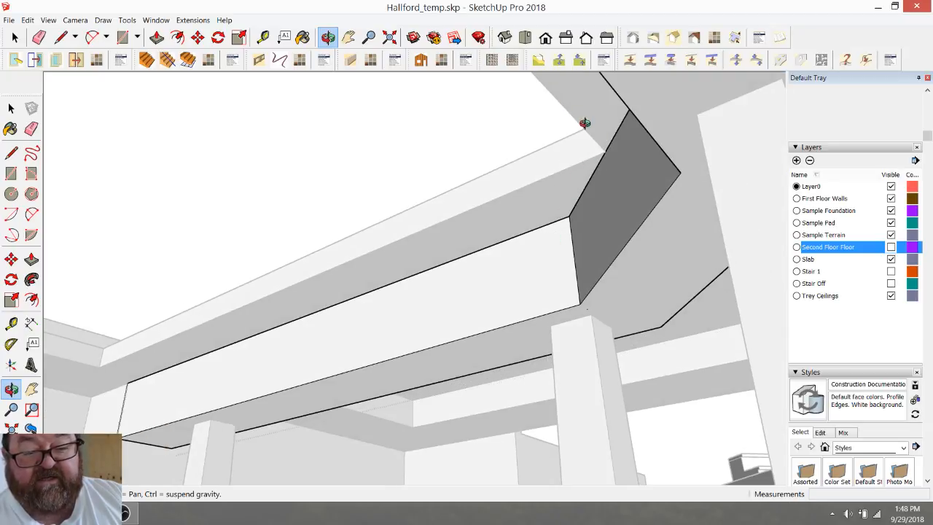
left_click_drag(581, 247, 575, 296)
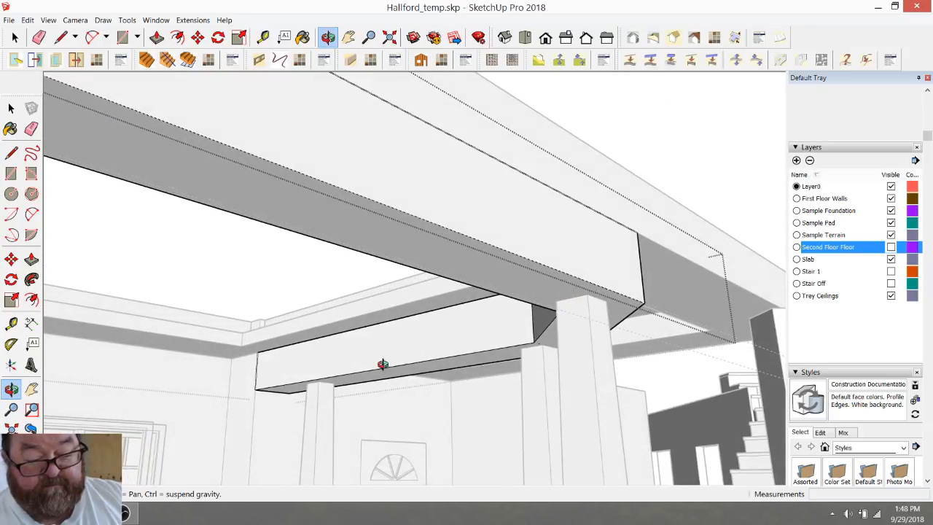
scroll(382, 364, "up", 2)
left_click_drag(555, 321, 405, 281)
left_click_drag(548, 294, 503, 287)
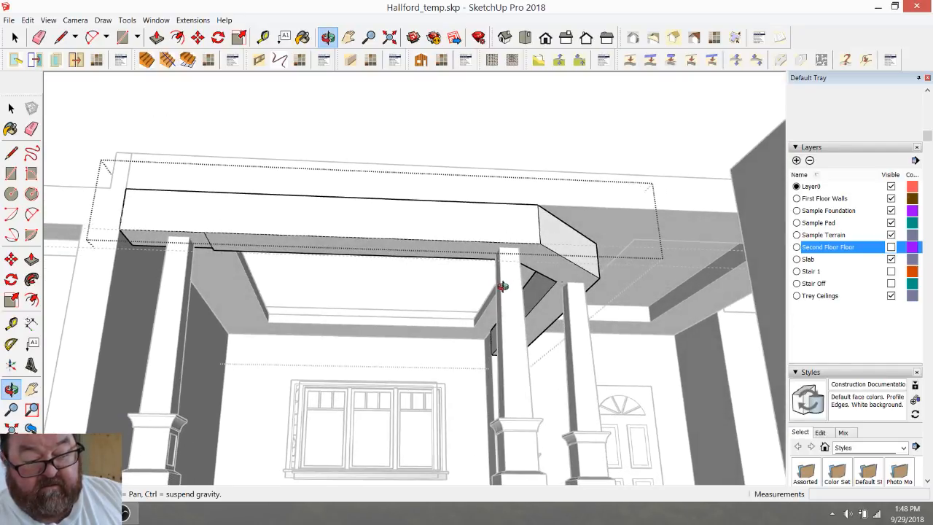
Step: Pull the inner face of the beam's end section beside the wall opening out 2" to sit flush with the long beam
left_click_drag(175, 254, 315, 302)
left_click(39, 38)
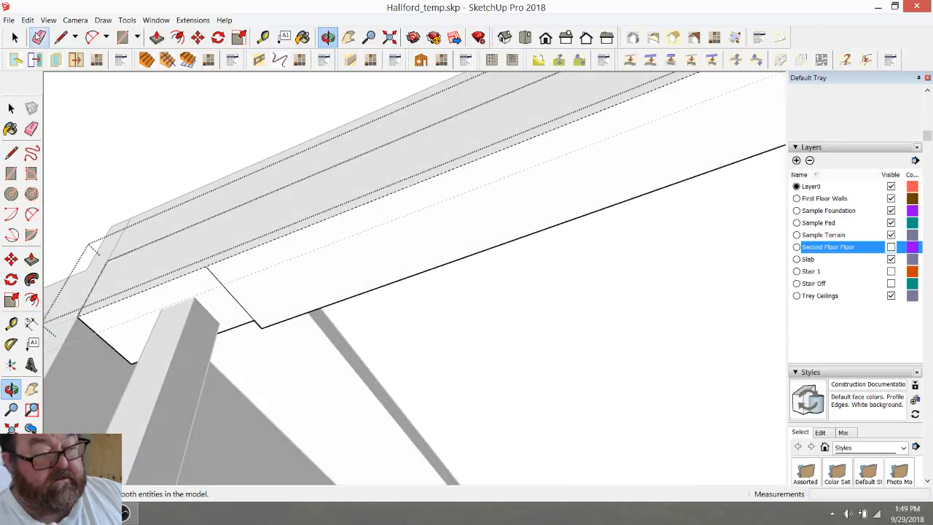
left_click(328, 37)
mouse_move(248, 189)
left_mouse_down()
mouse_move(231, 231)
mouse_move(346, 363)
mouse_move(258, 360)
mouse_move(210, 398)
mouse_move(340, 372)
mouse_move(338, 450)
mouse_move(263, 194)
left_mouse_up()
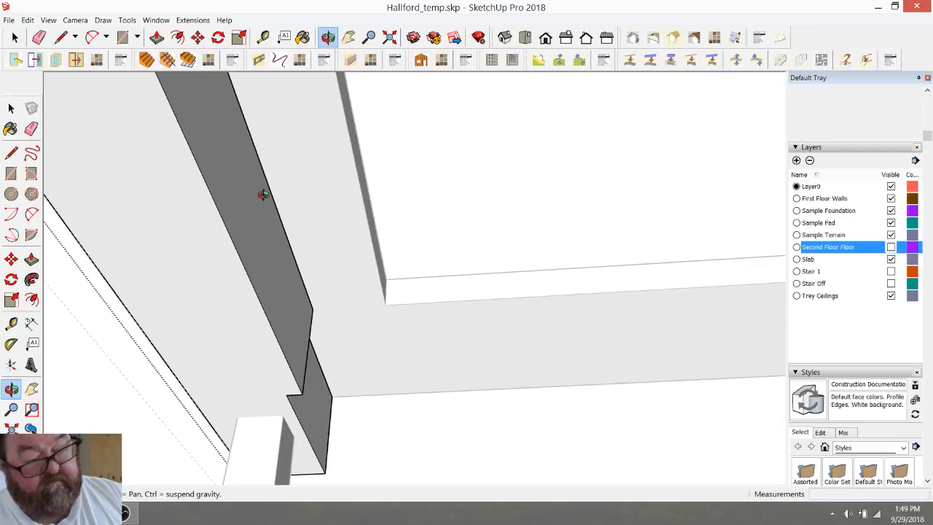
left_click(157, 37)
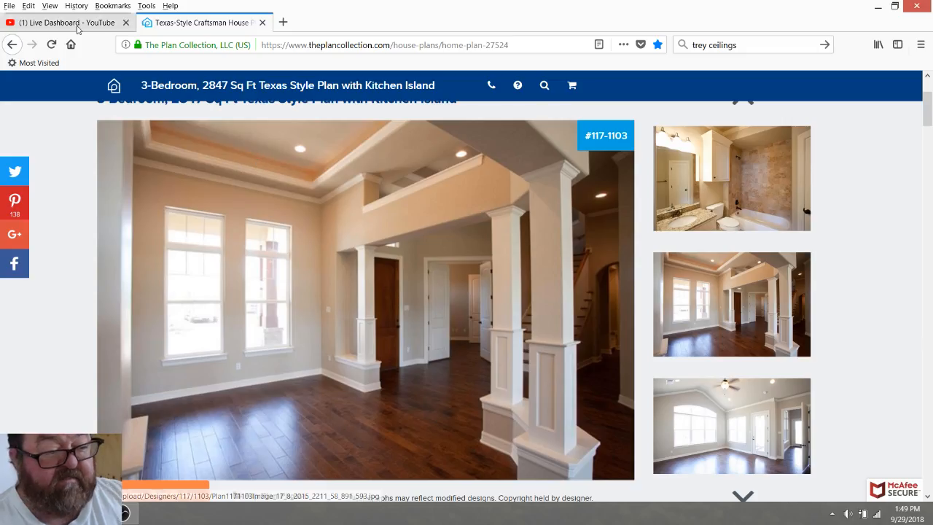
Step: Check the chat on the YouTube live dashboard and the OBS stream window, and return to the SketchUp model
left_click(66, 23)
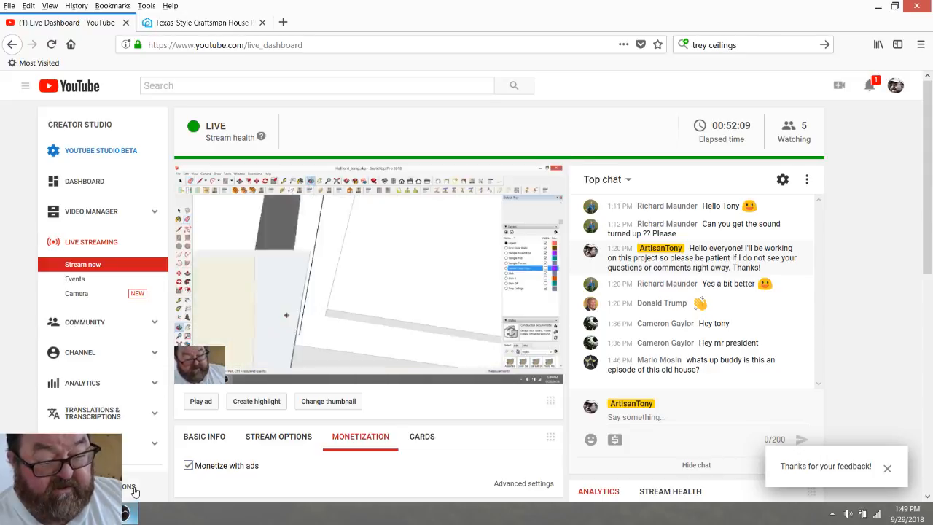
left_click(126, 513)
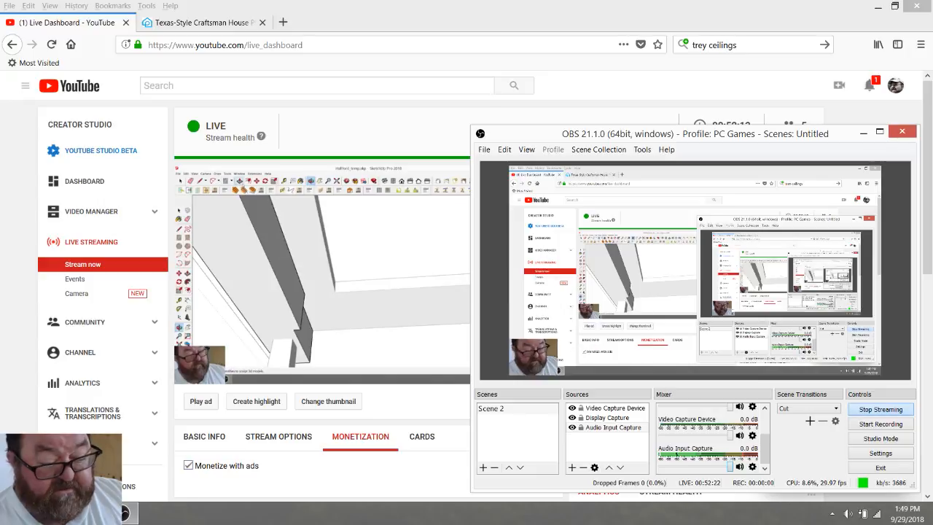
left_click(125, 514)
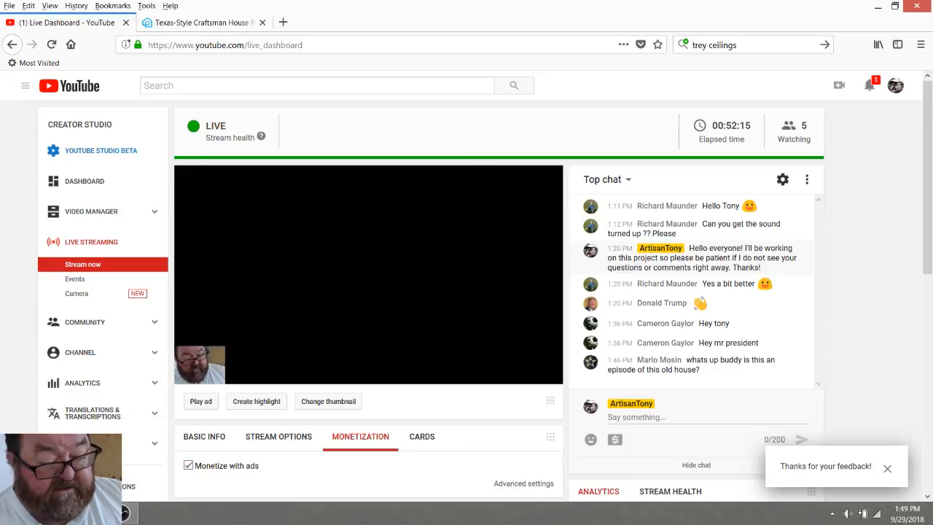
left_click(86, 513)
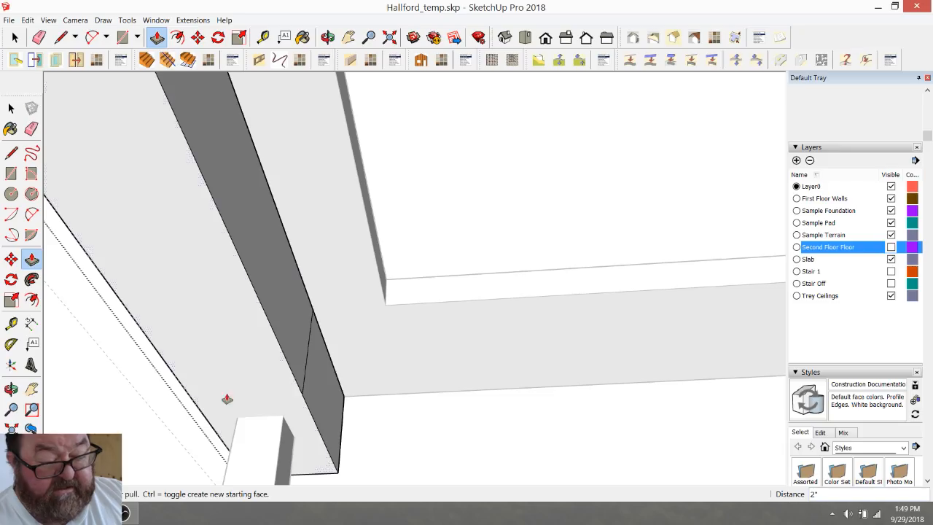
Step: Erase the seam edge on the inner face of the long beam near the column beside the wall opening
key("e")
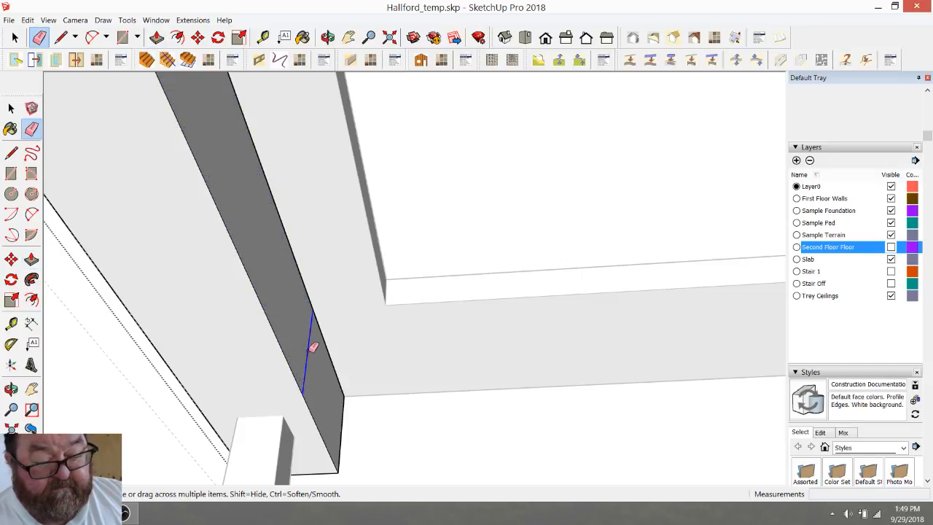
scroll(285, 344, "down", 1)
mouse_move(329, 95)
middle_mouse_down()
mouse_move(291, 250)
mouse_move(408, 333)
mouse_move(313, 350)
mouse_move(396, 406)
mouse_move(260, 383)
mouse_move(287, 399)
mouse_move(510, 458)
mouse_move(431, 326)
middle_mouse_up()
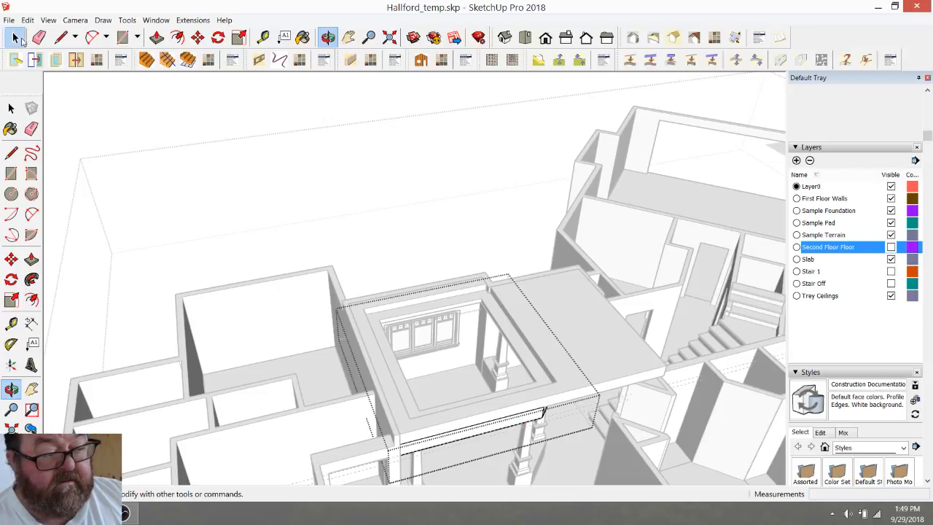
left_click(14, 38)
Step: Look at the live dashboard and the OBS window preview once more, and switch back to SketchUp
key("alt+Tab")
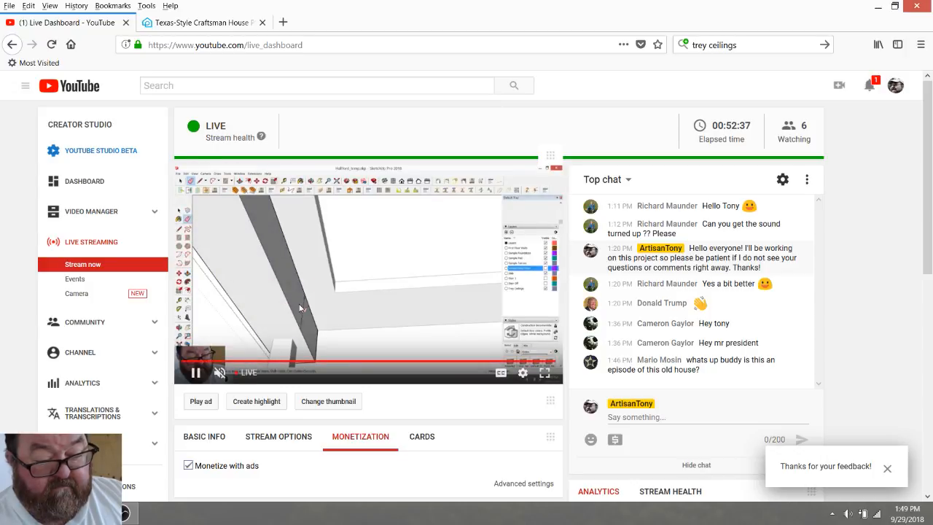
mouse_move(121, 513)
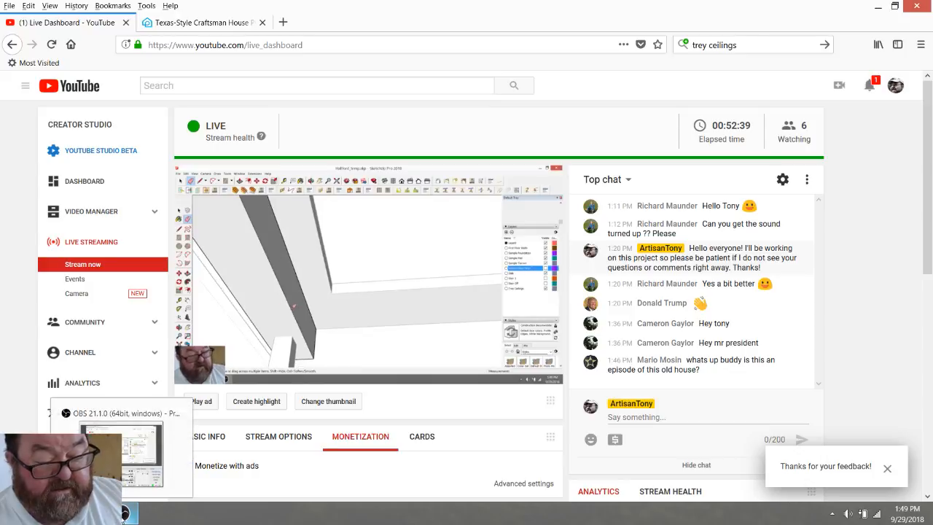
left_click(109, 470)
left_click(91, 513)
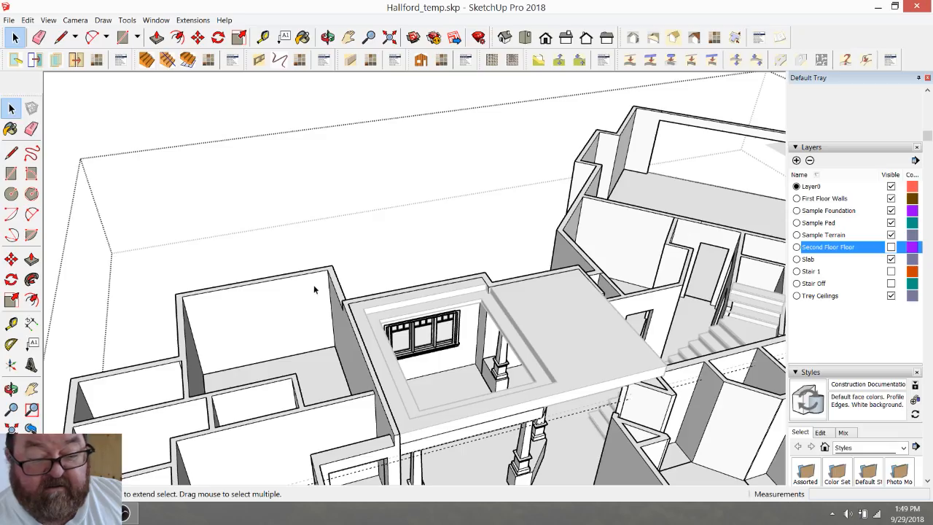
Step: Close the header beam group and open the first-floor walls group for editing
mouse_move(304, 288)
middle_mouse_down()
mouse_move(209, 91)
mouse_move(286, 231)
middle_mouse_up()
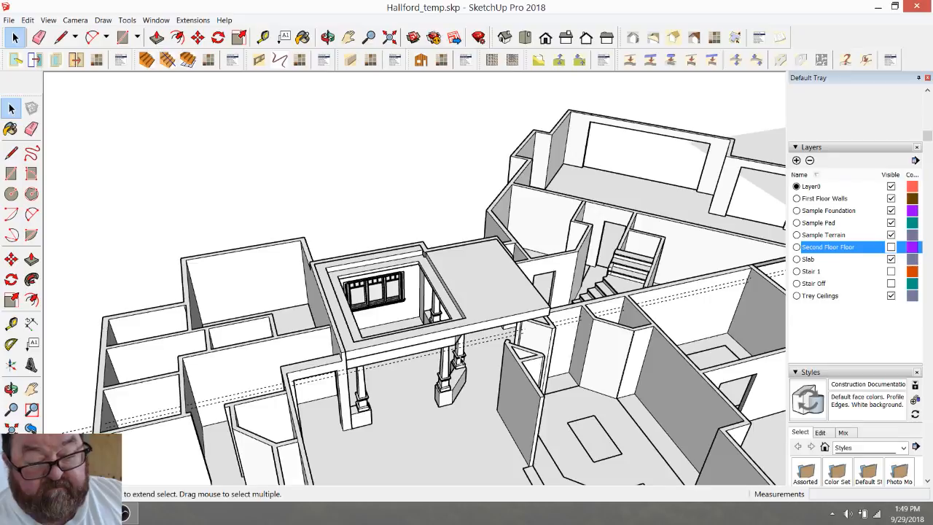
scroll(460, 361, "up", 3)
key("ctrl+a")
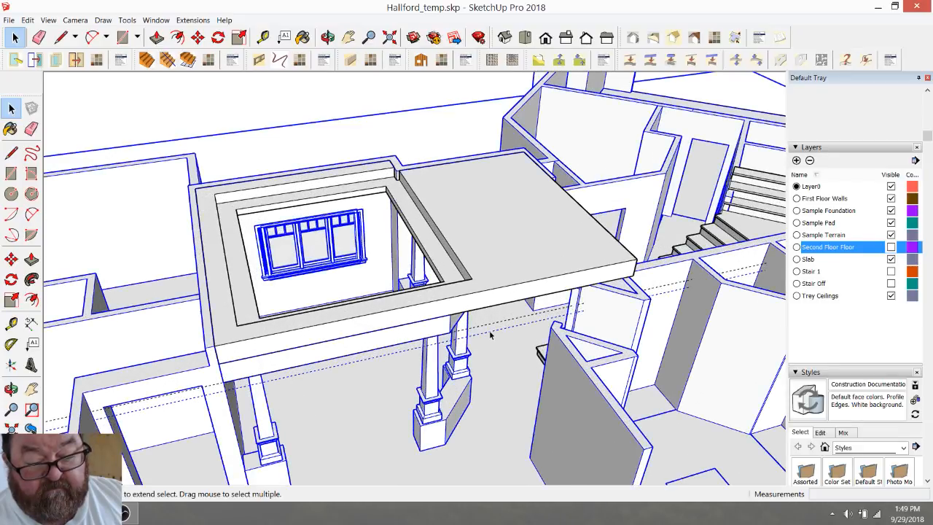
key("ctrl+t")
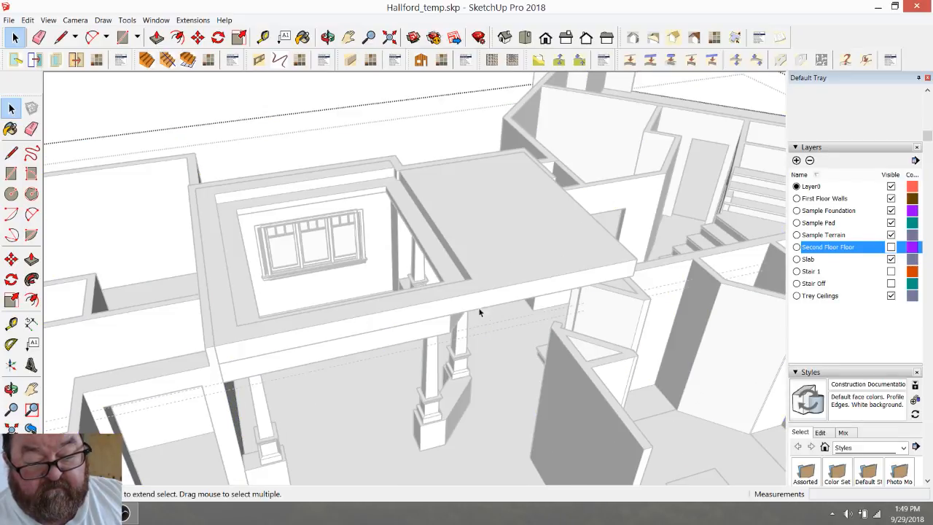
Step: Check the tray ceiling group's contents, then open the surrounding first-floor walls group
left_click(426, 252)
double_click(470, 286)
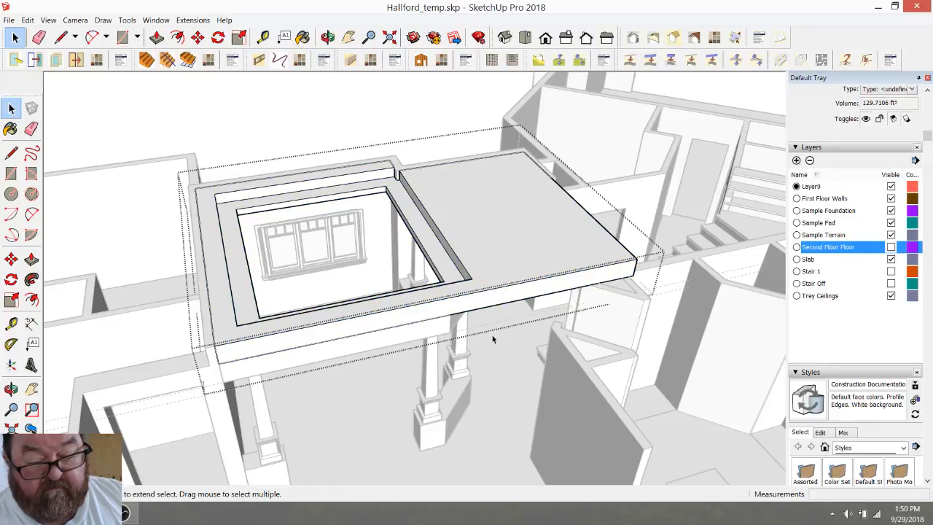
left_click(315, 118)
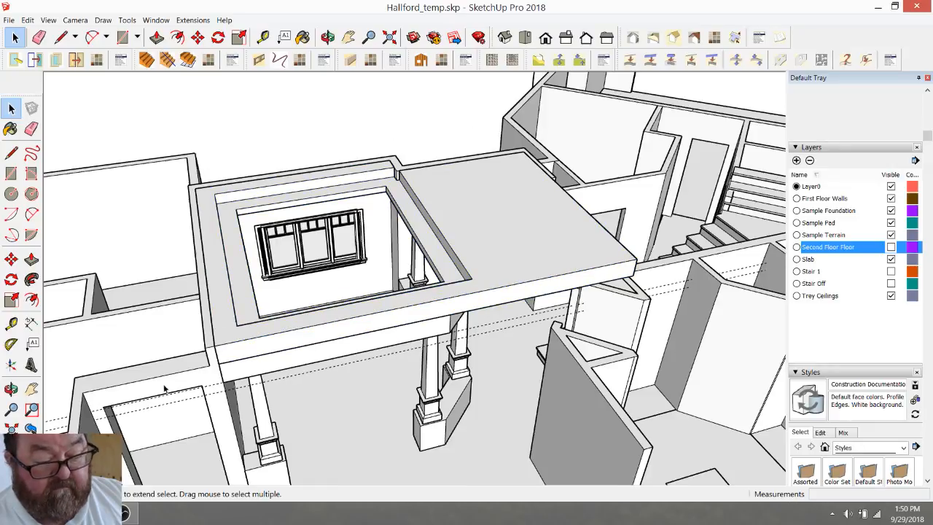
left_click(164, 391)
double_click(165, 390)
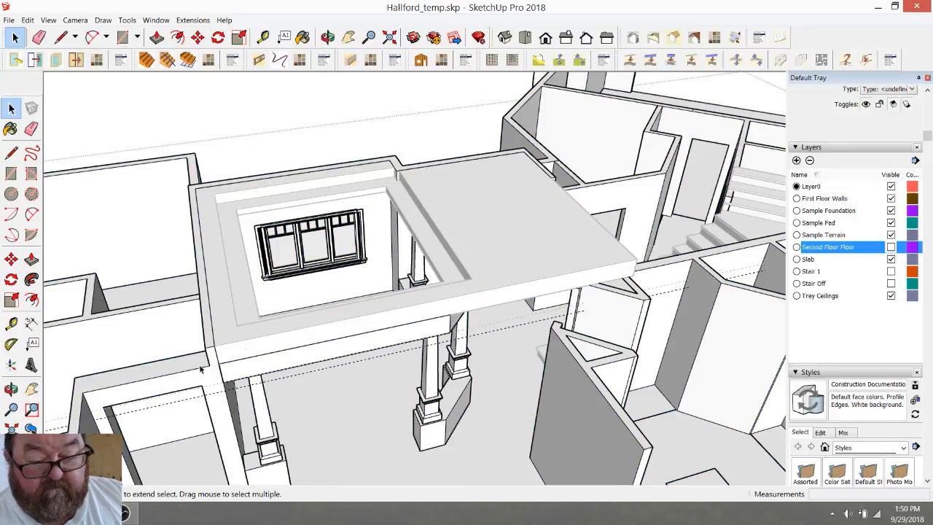
left_click(474, 337)
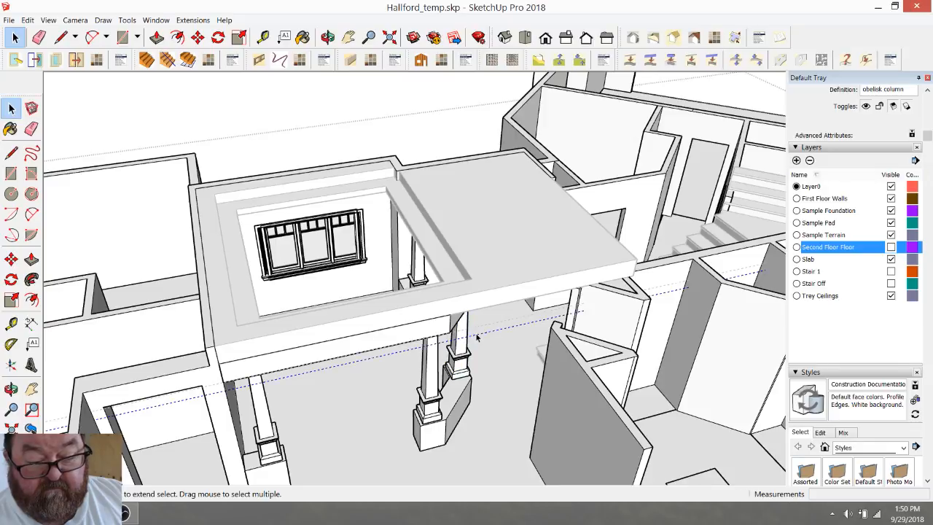
Step: Inspect the nested beam group above the columns from below, then exit it
scroll(477, 307, "up", 2)
left_click(327, 37)
left_click_drag(449, 336, 481, 222)
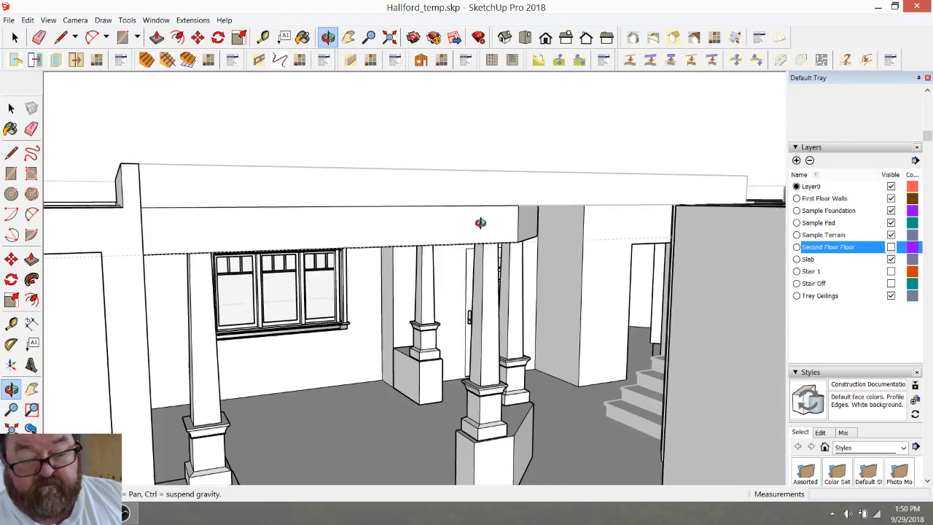
left_click(14, 37)
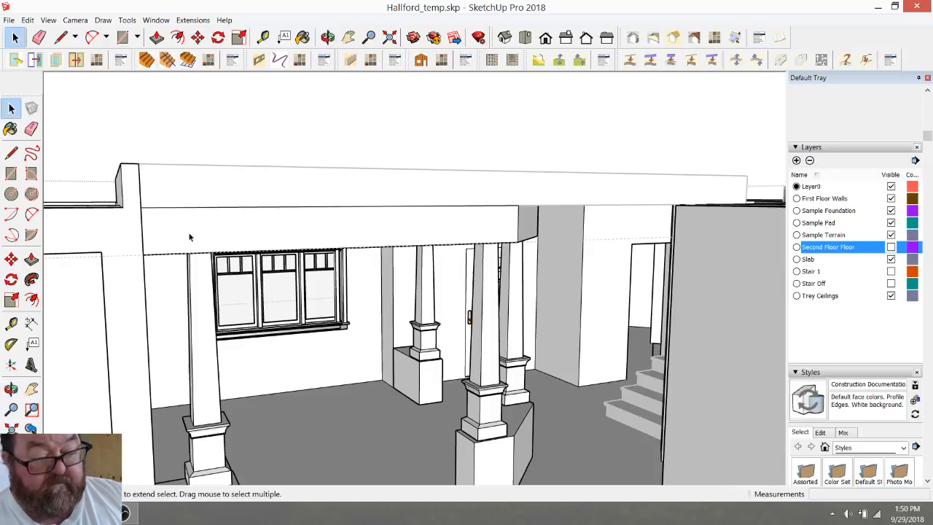
left_click(194, 252)
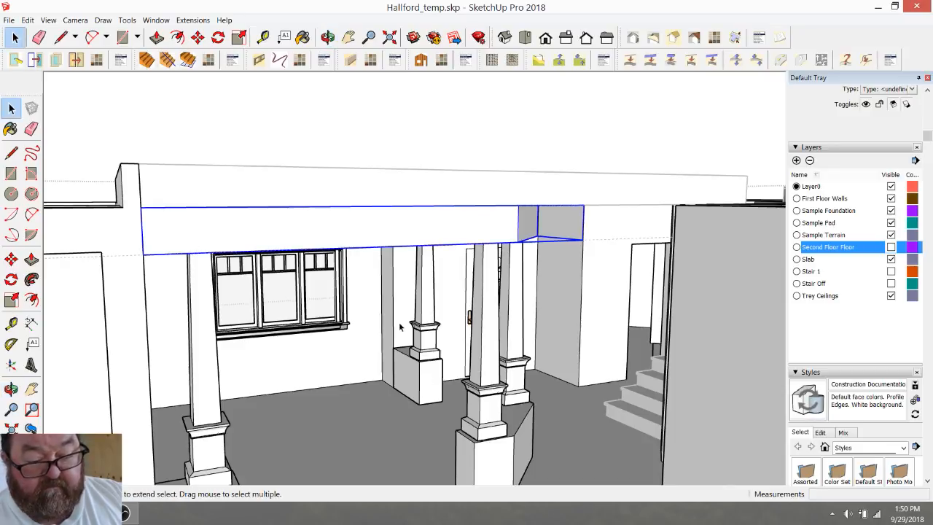
double_click(391, 233)
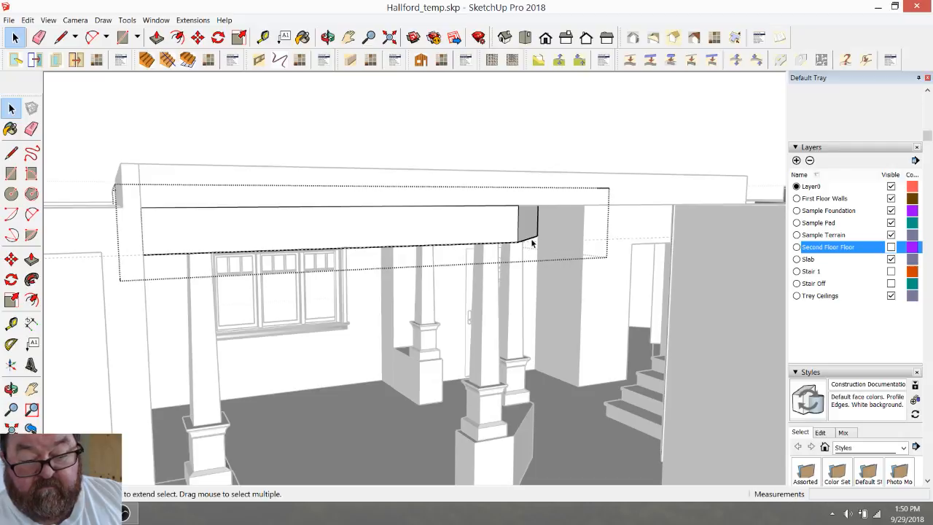
left_click(549, 209)
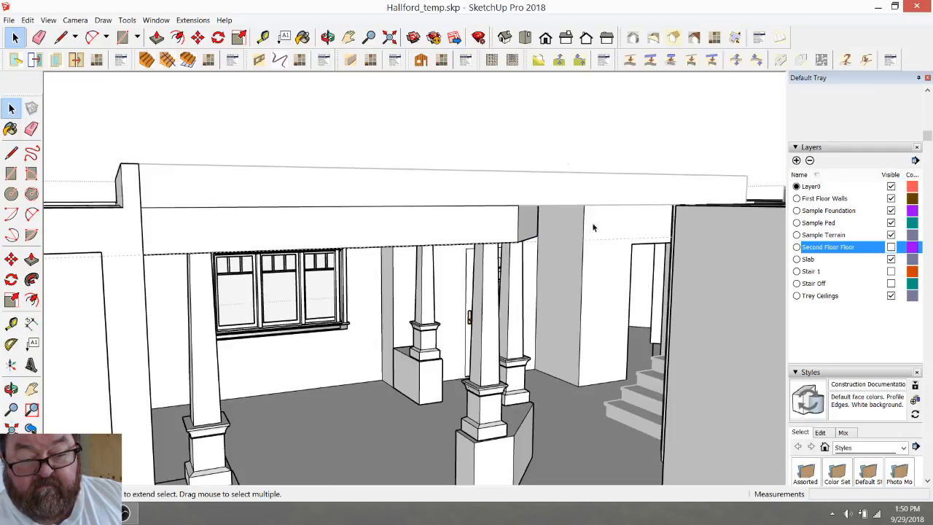
Step: Open the first-floor walls group containing the beams above the columns, viewed from inside the room
scroll(417, 189, "down", 4)
middle_click_drag(323, 210, 410, 326)
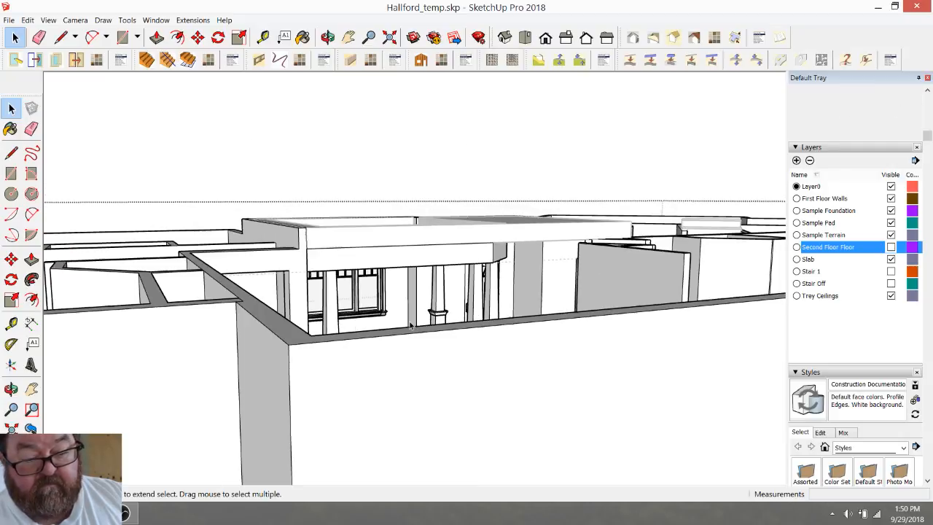
scroll(526, 266, "up", 3)
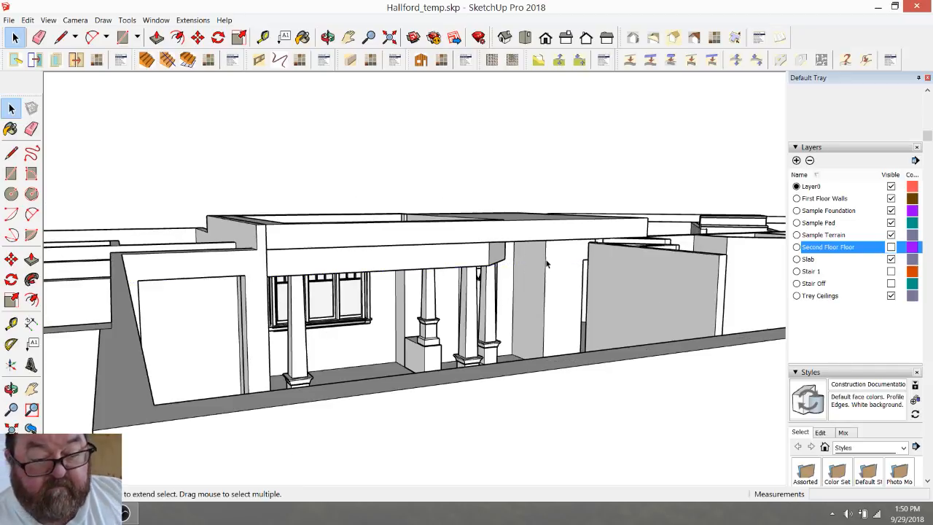
left_click(327, 37)
left_click_drag(415, 281, 515, 403)
left_click_drag(470, 364, 470, 321)
left_click_drag(457, 277, 513, 273)
left_click(14, 37)
double_click(434, 88)
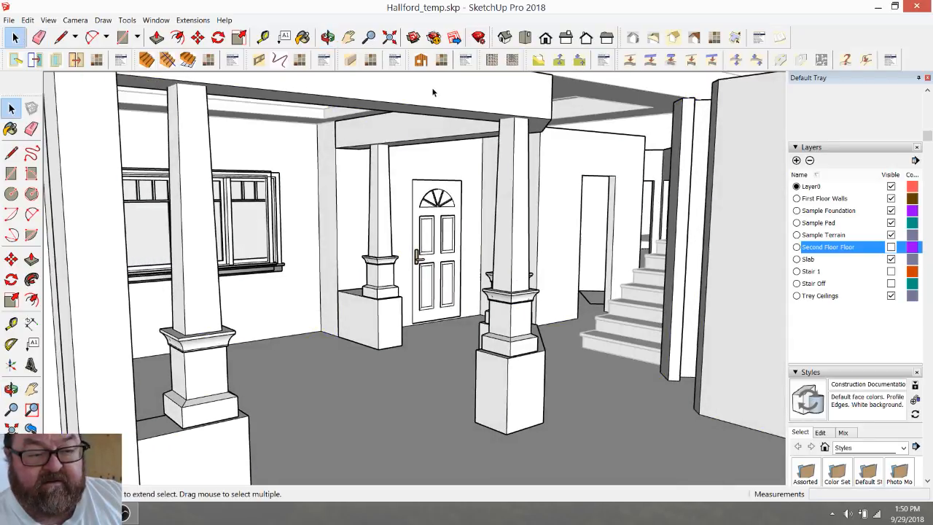
left_click(157, 37)
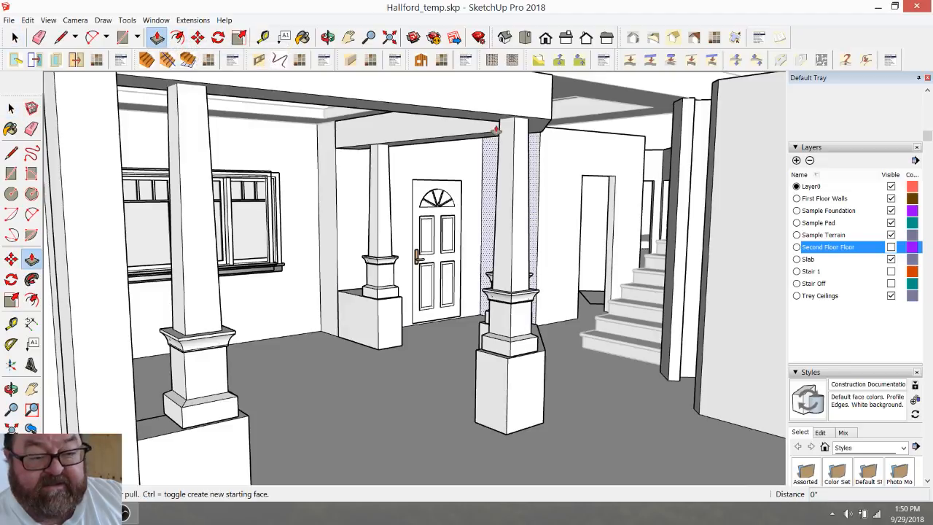
left_click(493, 133)
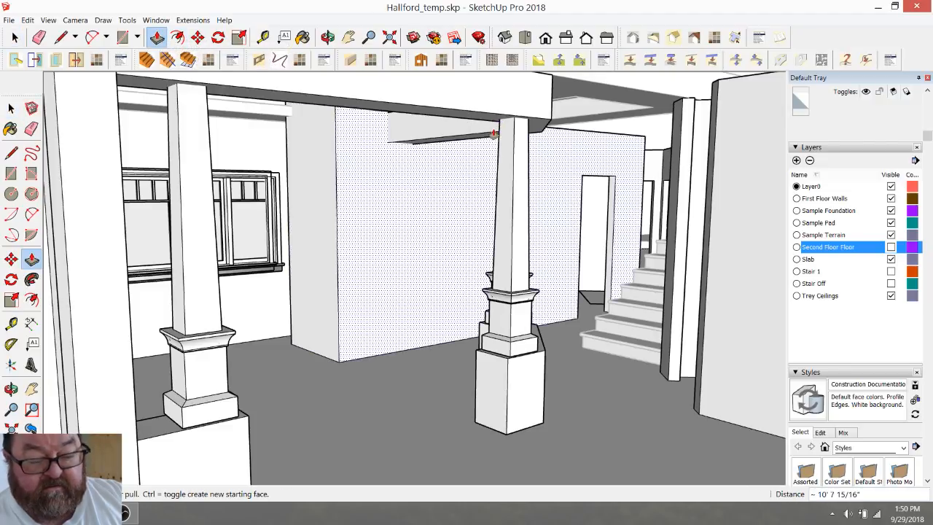
key("ctrl+z")
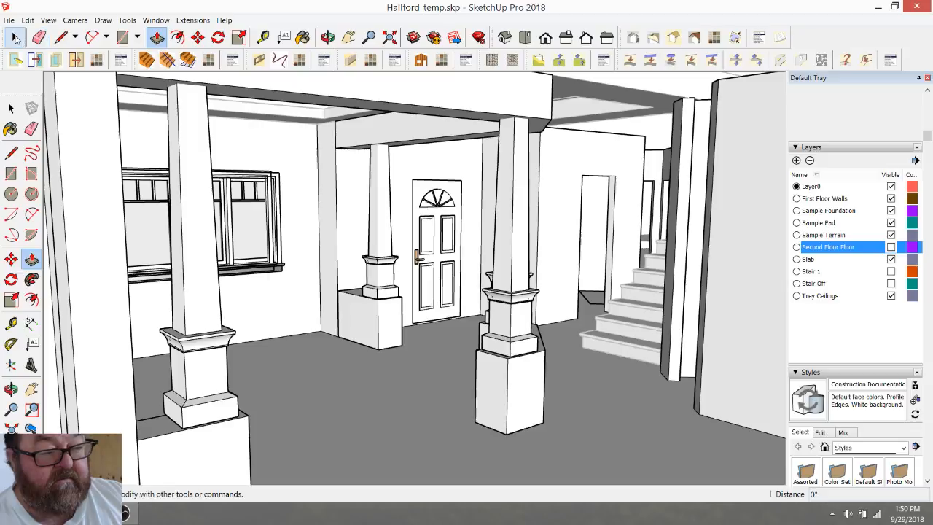
Step: Open the beam group above the columns and push/pull the connected beams' underside down by 6"
left_click(15, 37)
double_click(461, 93)
left_click(157, 38)
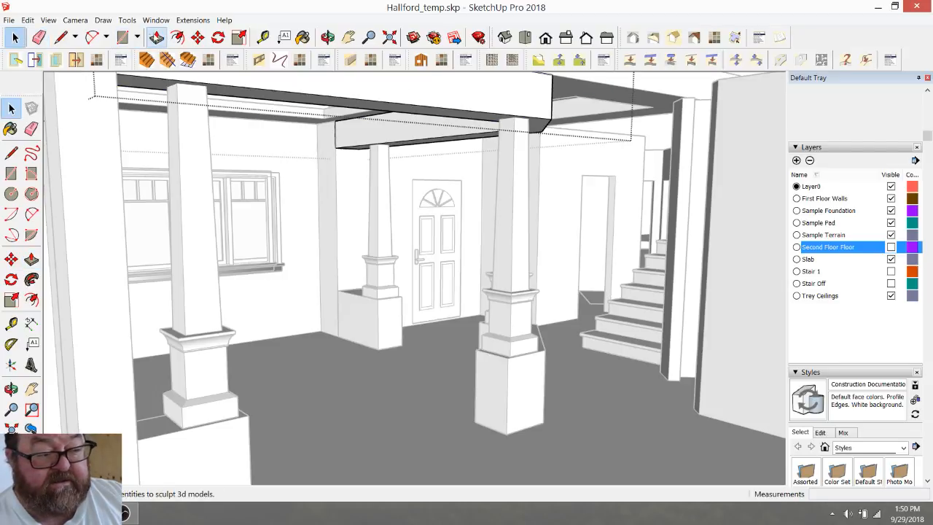
left_click(441, 119)
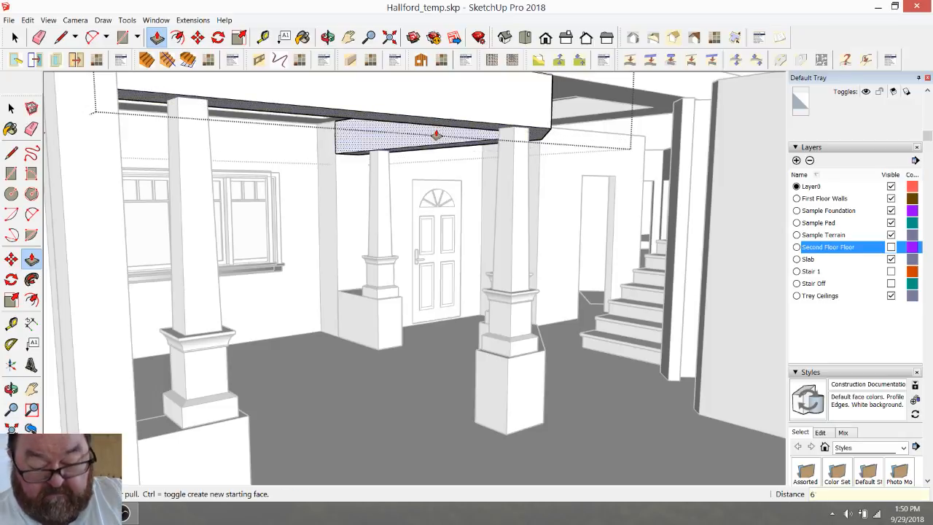
key("Return")
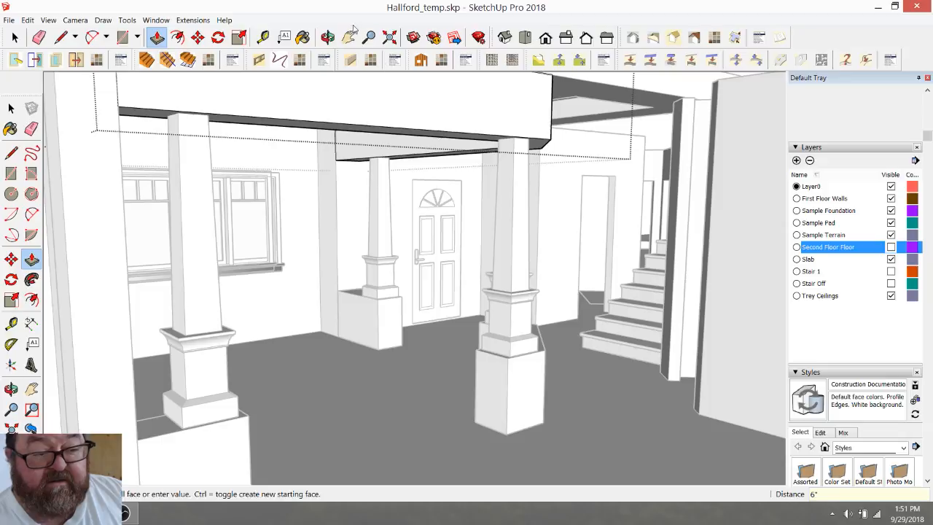
Step: Draw a vertical line about 7' 1" long from the half wall's top corner to the upper edge of the beam face
scroll(394, 186, "up", 2)
middle_click_drag(395, 187, 423, 105)
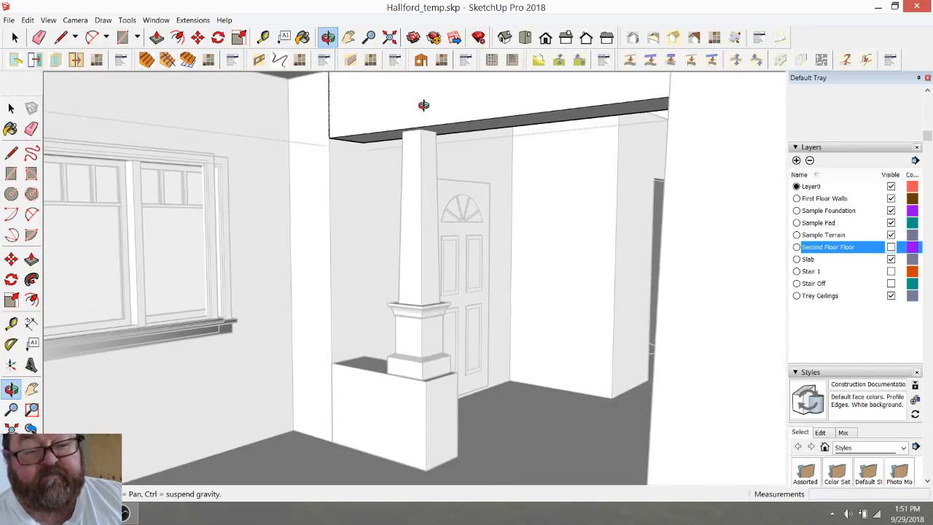
left_click(61, 37)
left_click(426, 380)
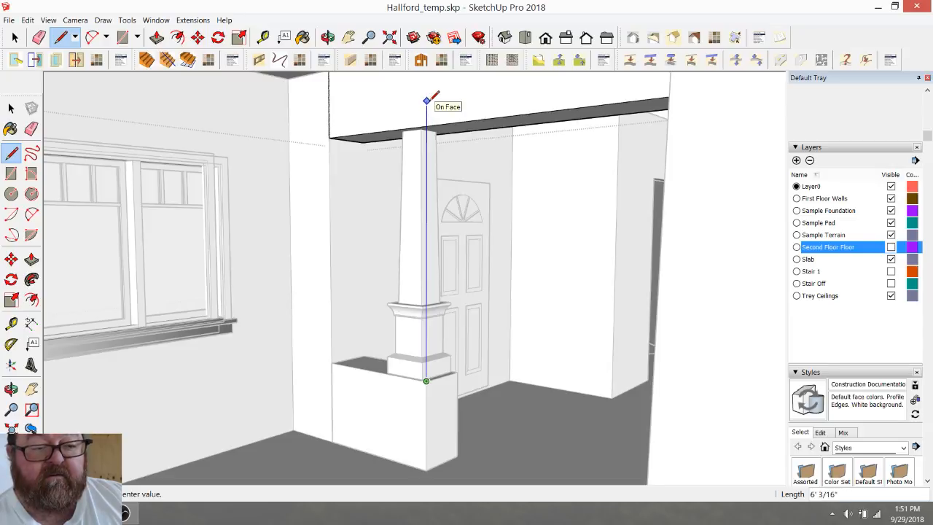
scroll(427, 95, "up", 1)
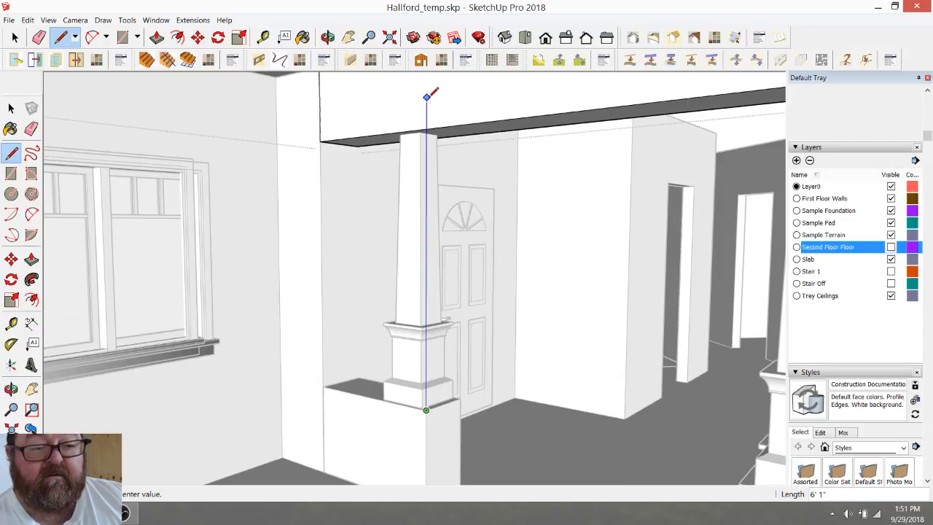
left_click(328, 37)
left_click_drag(393, 94, 413, 137)
key("h")
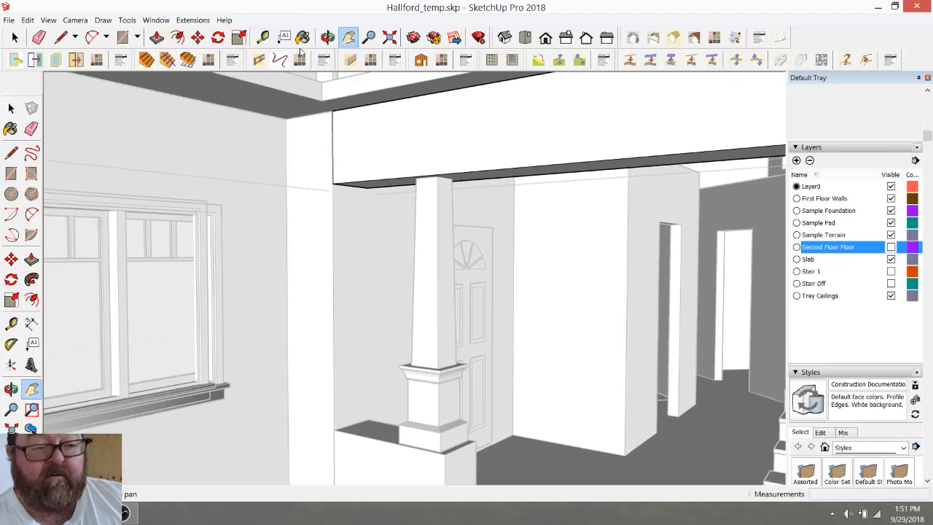
left_click(330, 38)
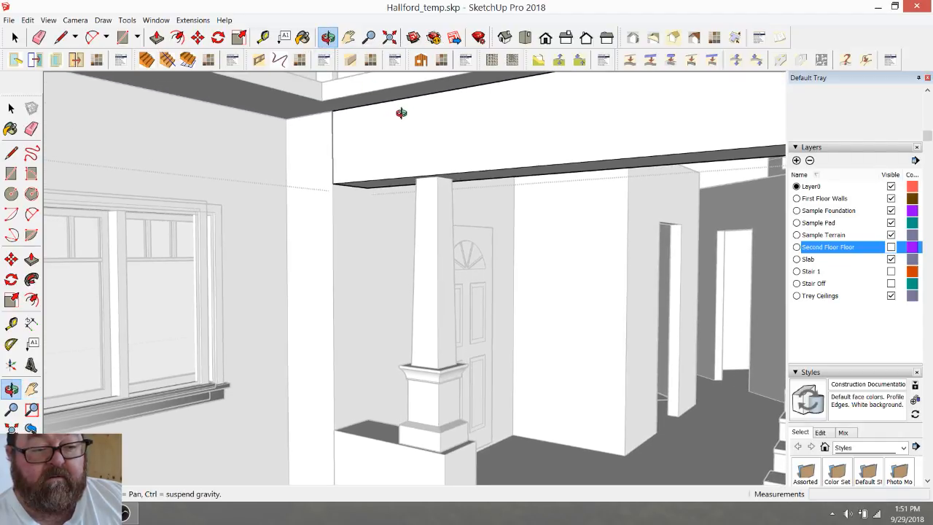
left_click_drag(400, 113, 405, 109)
right_click(406, 109)
left_click(448, 116)
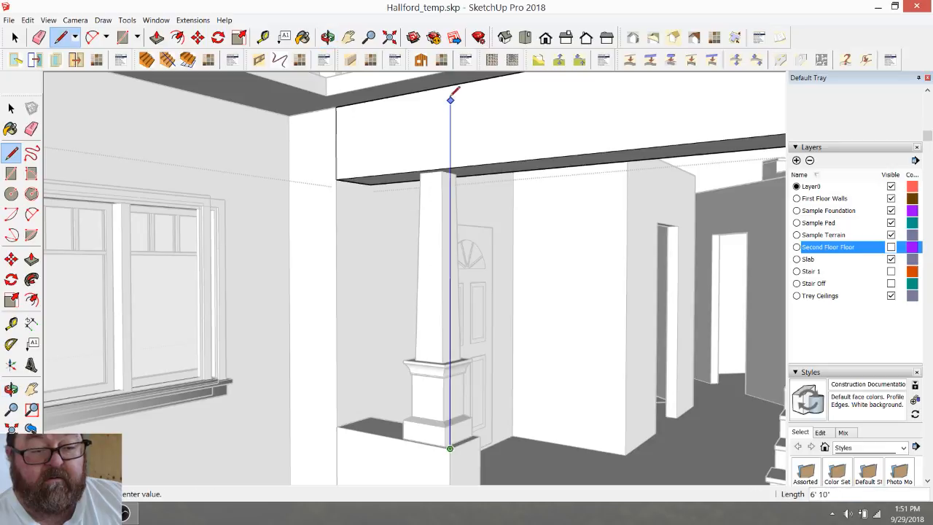
left_click(450, 84)
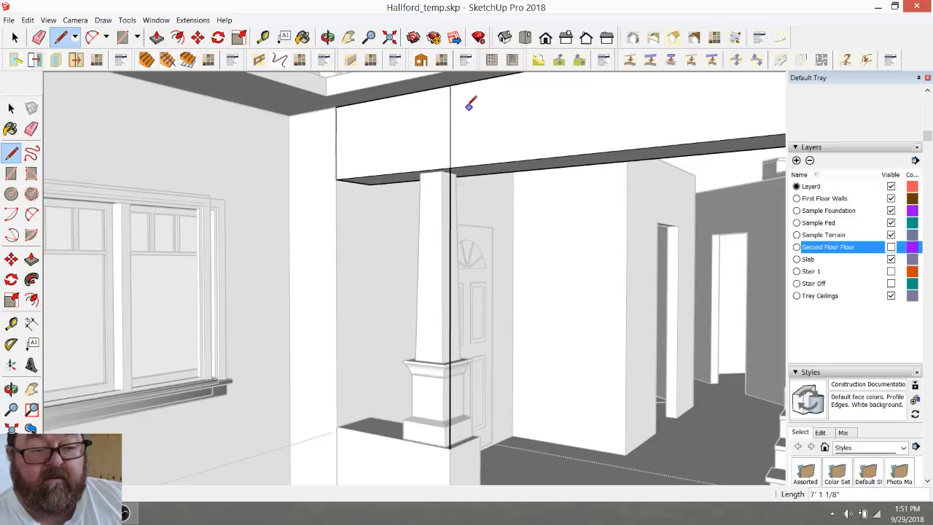
Step: Place a guide about 9 1/2" above the beam's lower edge and trace it about 4' 3" from the vertical line
left_click(265, 40)
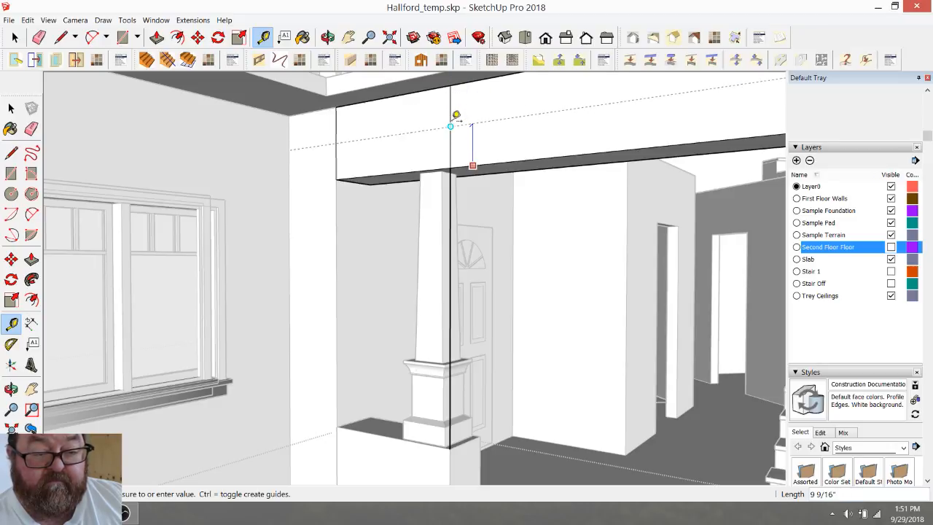
left_click(61, 37)
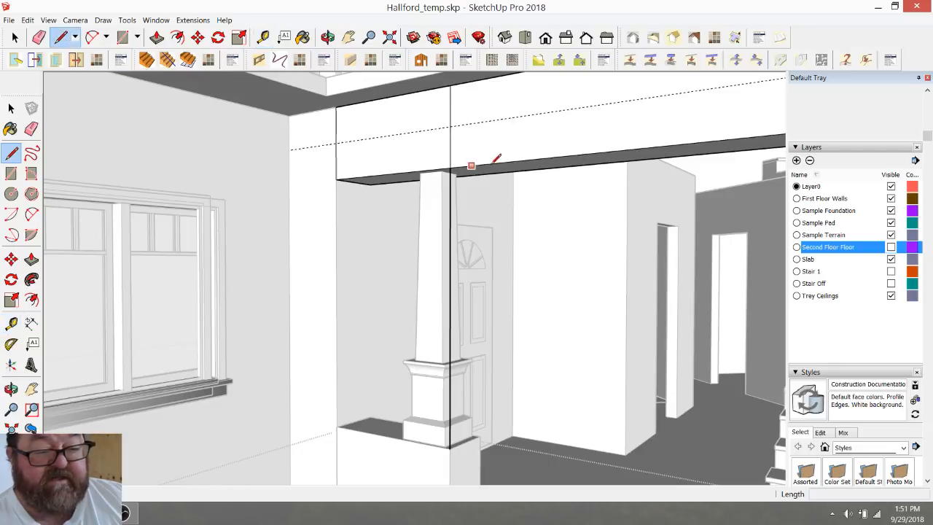
left_click(451, 126)
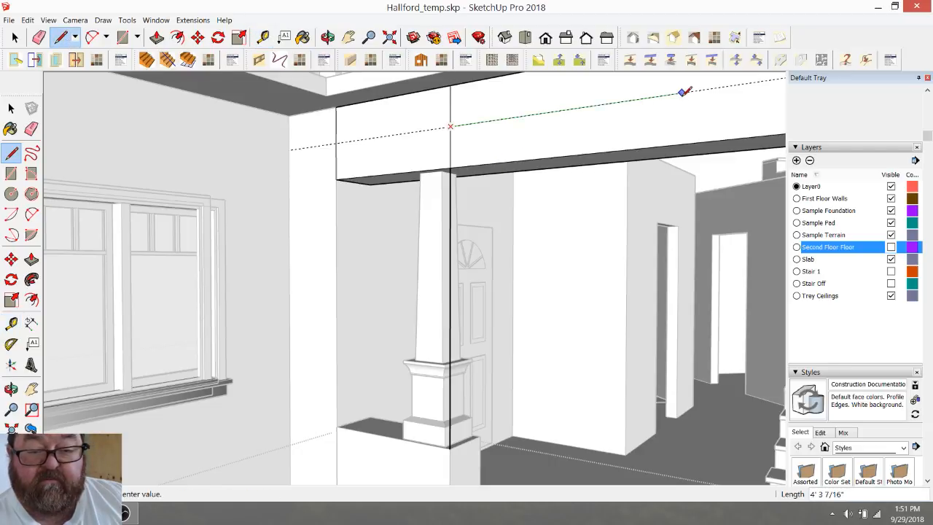
key("Escape")
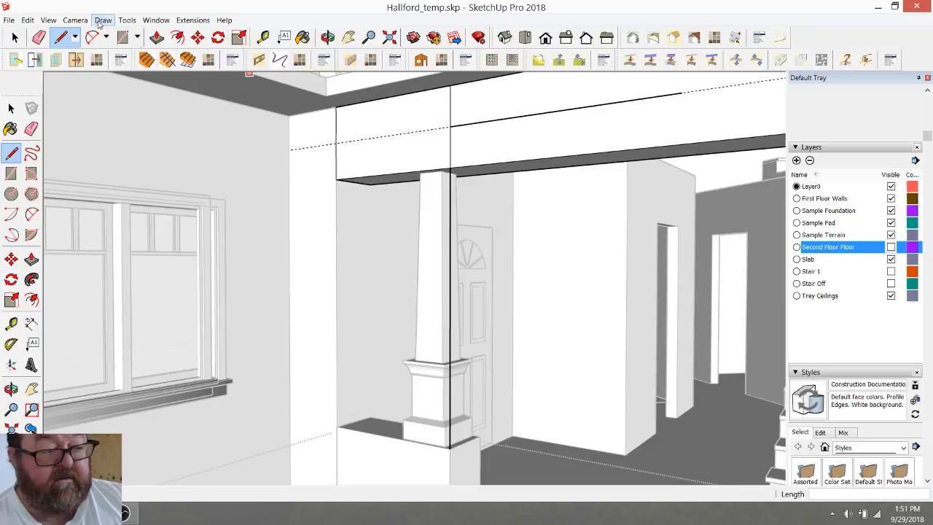
Step: Erase the vertical line's segments below the horizontal line on the beam face
left_click(39, 37)
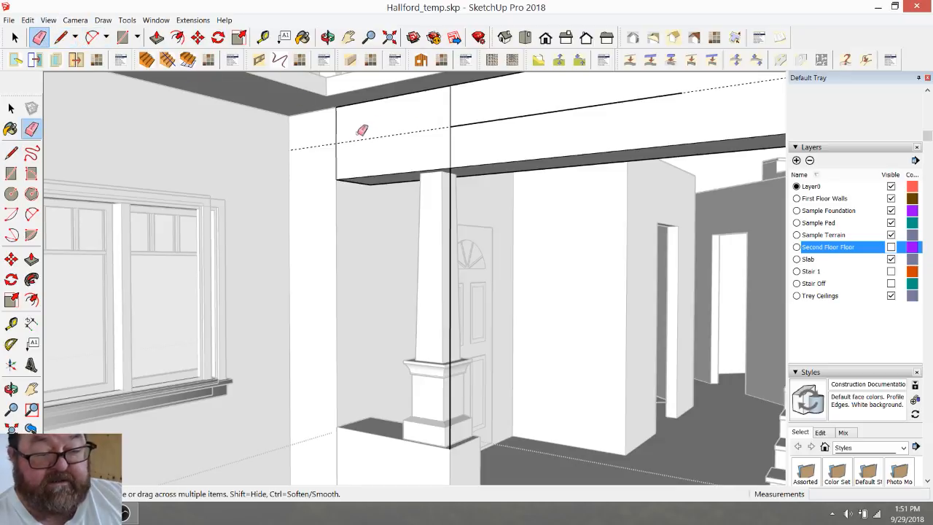
left_click(452, 180)
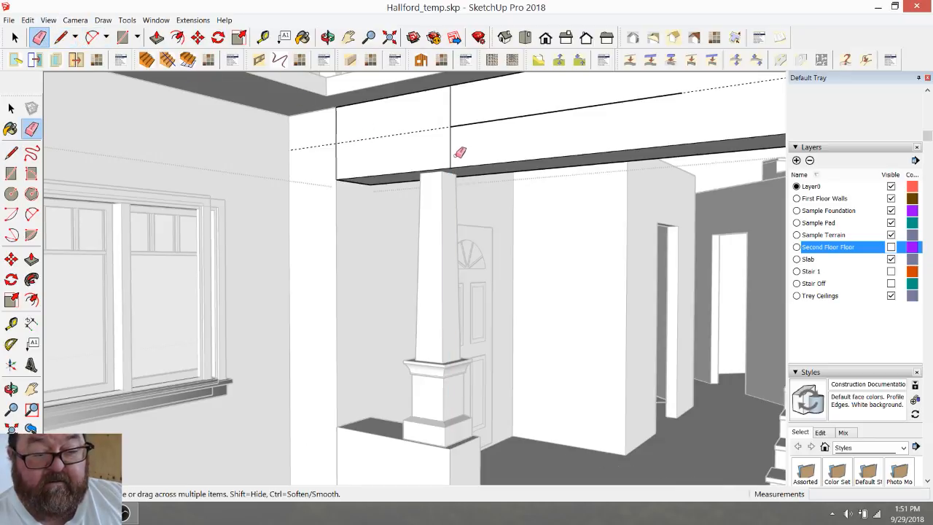
scroll(400, 133, "down", 1)
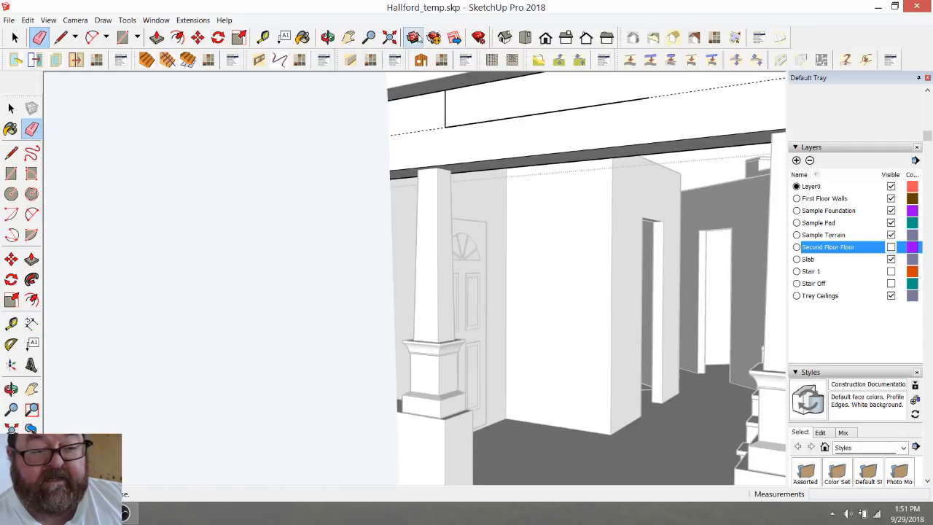
Step: Examine the profile on the beam face from several angles, ending at the beam's far end above the second column
left_click(328, 37)
middle_click_drag(519, 122, 678, 146)
scroll(481, 119, "up", 3)
scroll(412, 174, "down", 2)
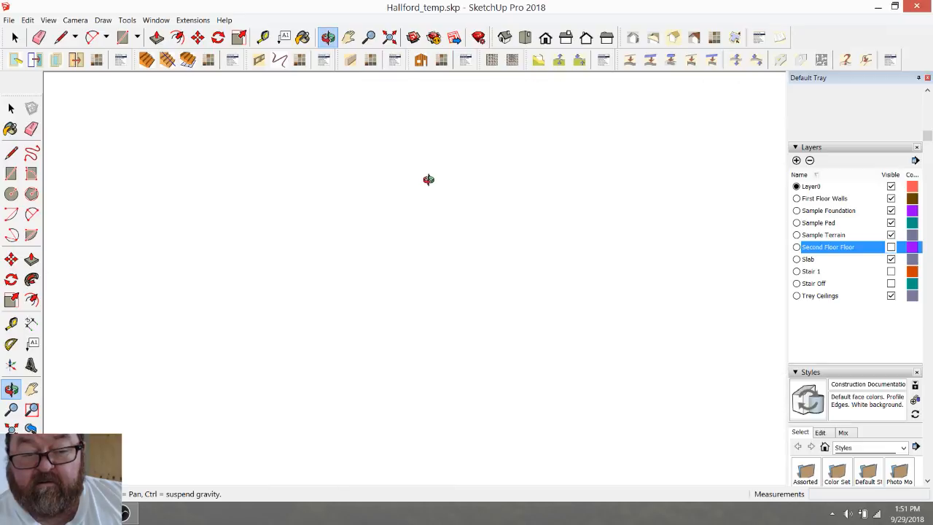
scroll(398, 159, "up", 2)
left_click_drag(442, 165, 468, 172)
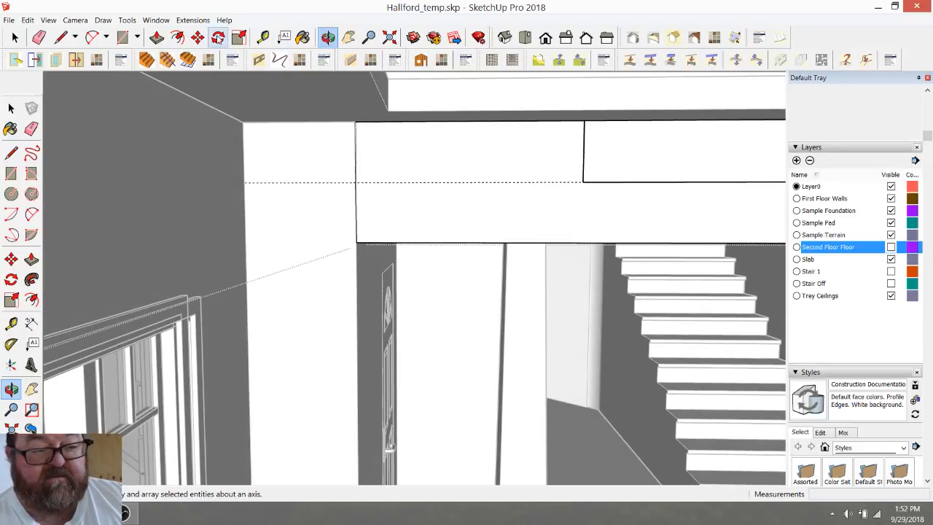
left_click(348, 39)
left_click_drag(635, 139, 453, 175)
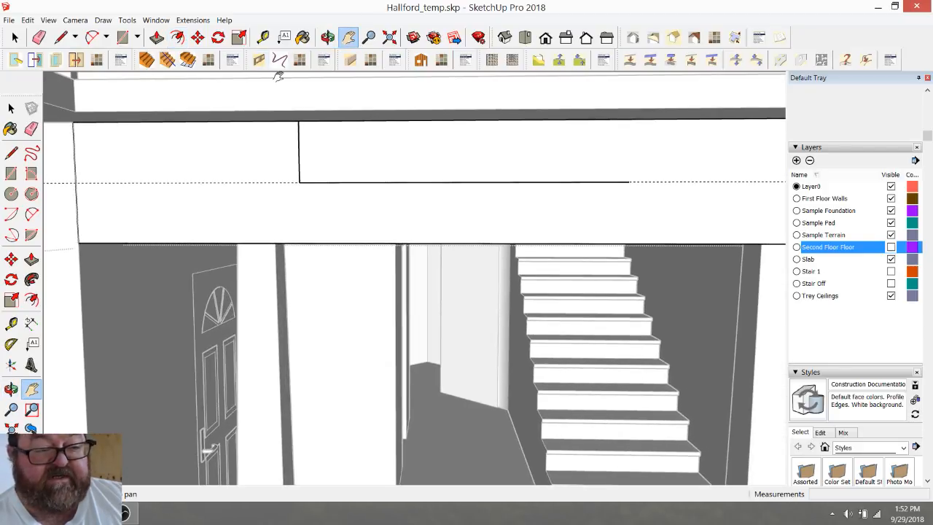
left_click(327, 37)
left_click_drag(543, 228, 600, 183)
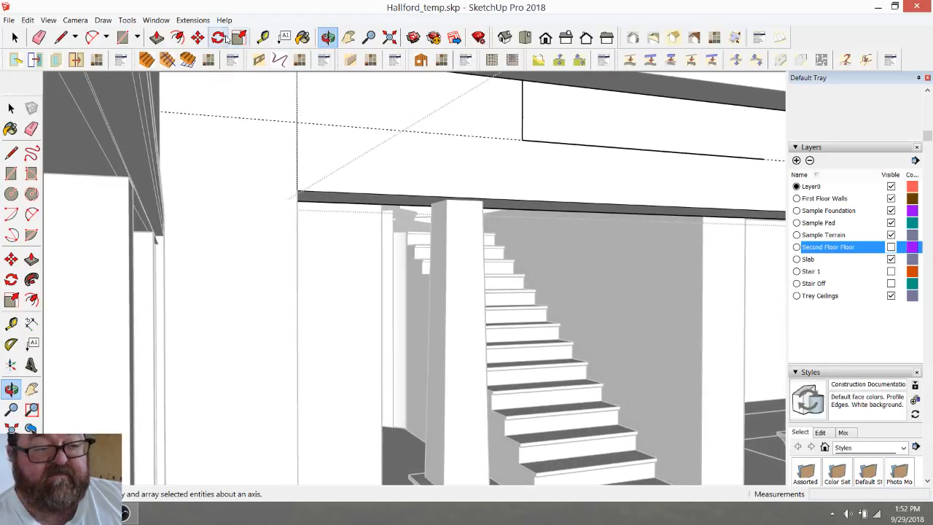
left_click(348, 38)
left_click_drag(713, 167, 449, 92)
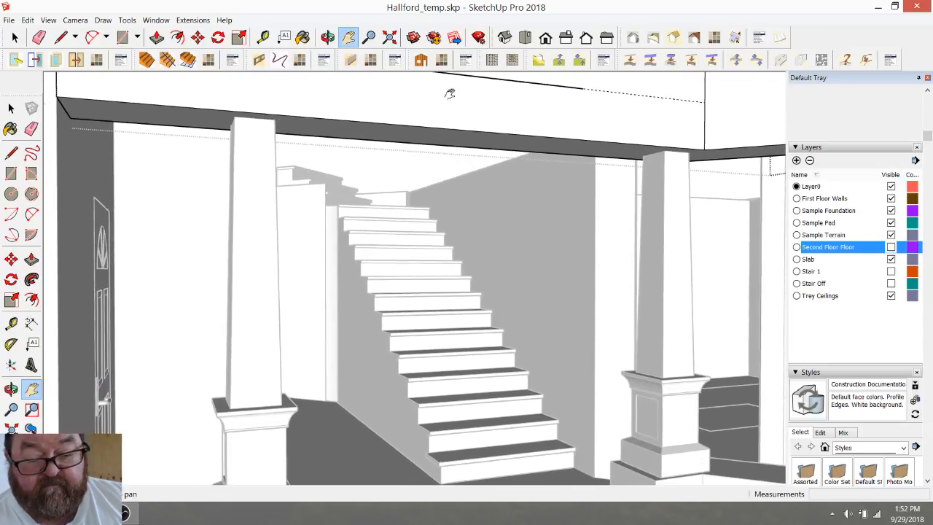
left_click(61, 37)
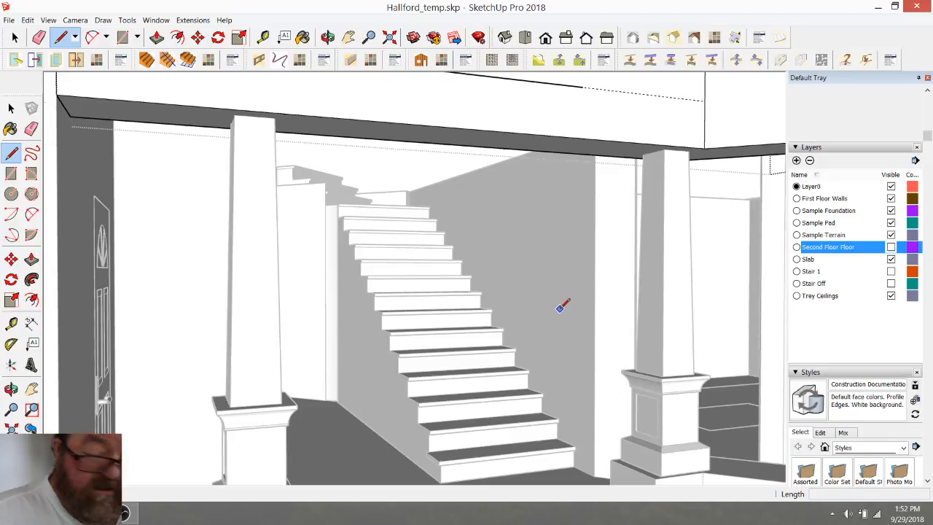
left_click(656, 478)
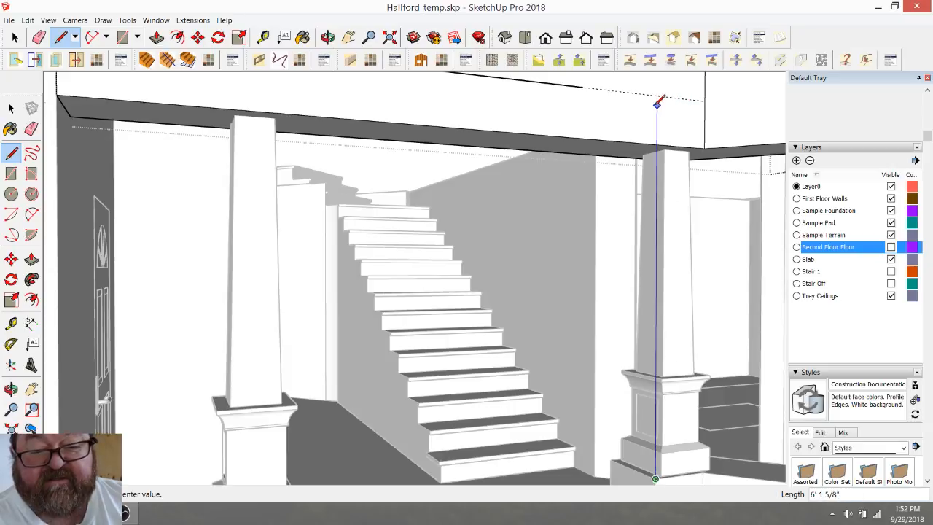
left_click(347, 37)
left_click_drag(596, 128, 590, 183)
right_click(608, 179)
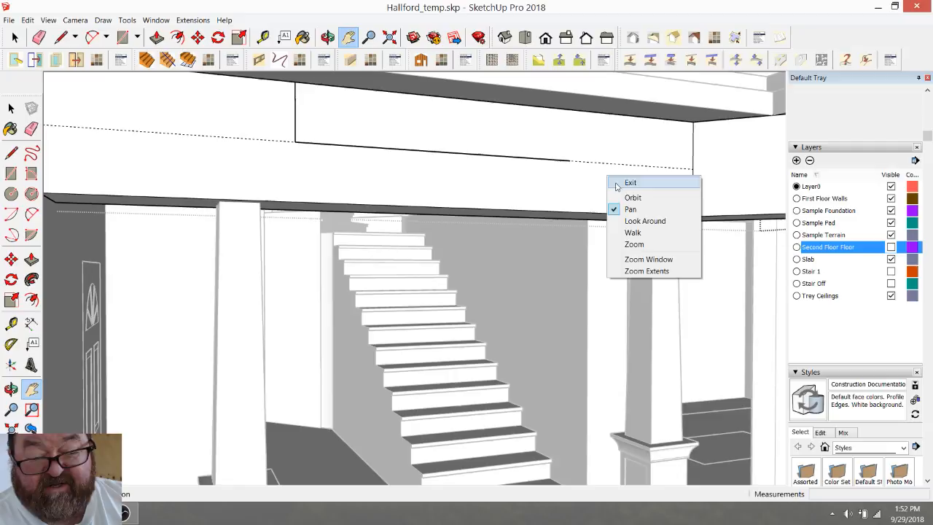
left_click(620, 181)
left_click(645, 123)
key("ctrl+z")
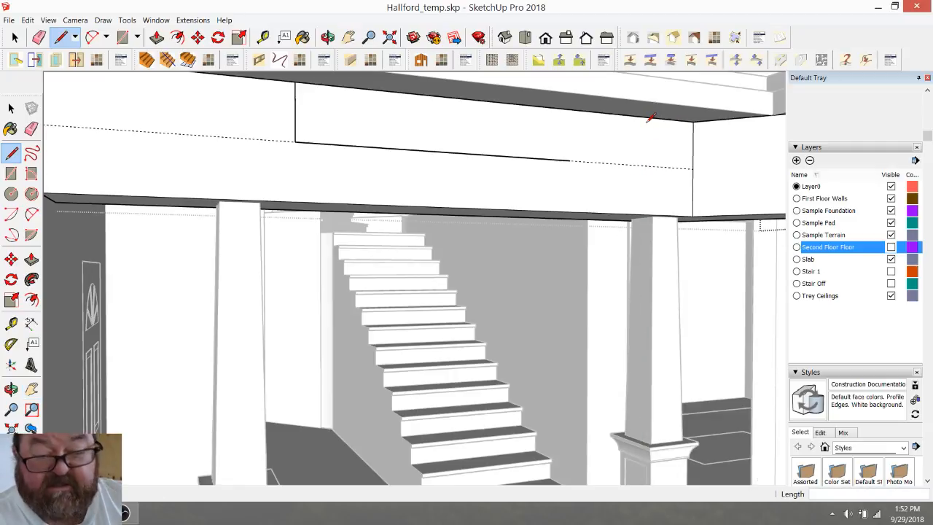
Step: Draw a vertical line about 7' 1" from the second half wall's top corner to the beam's upper edge and extend the horizontal line about 1' 5" to it
scroll(634, 160, "down", 1)
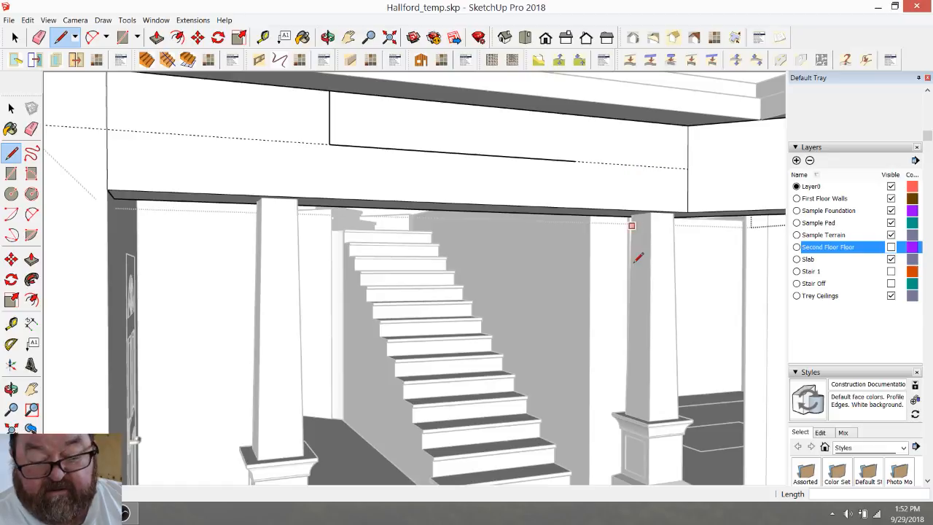
scroll(635, 260, "down", 2)
left_click(641, 470)
left_click(644, 142)
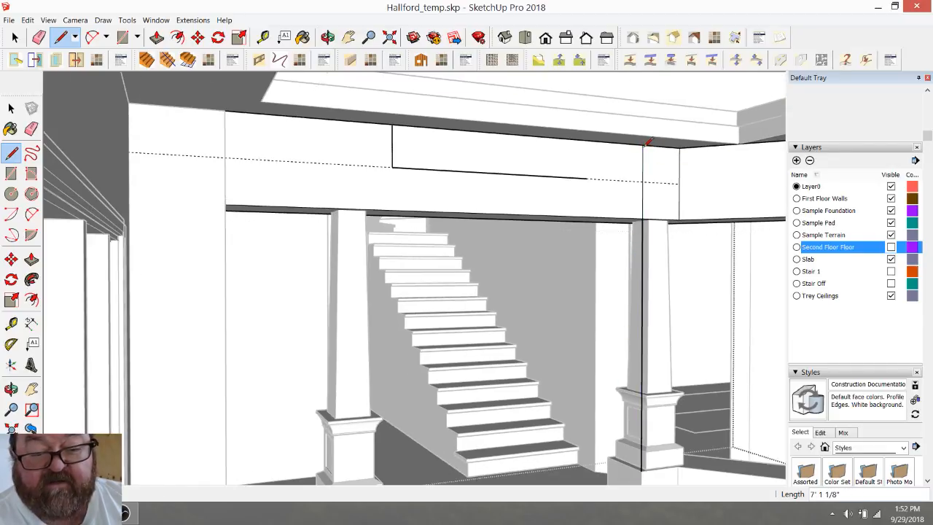
left_click(586, 178)
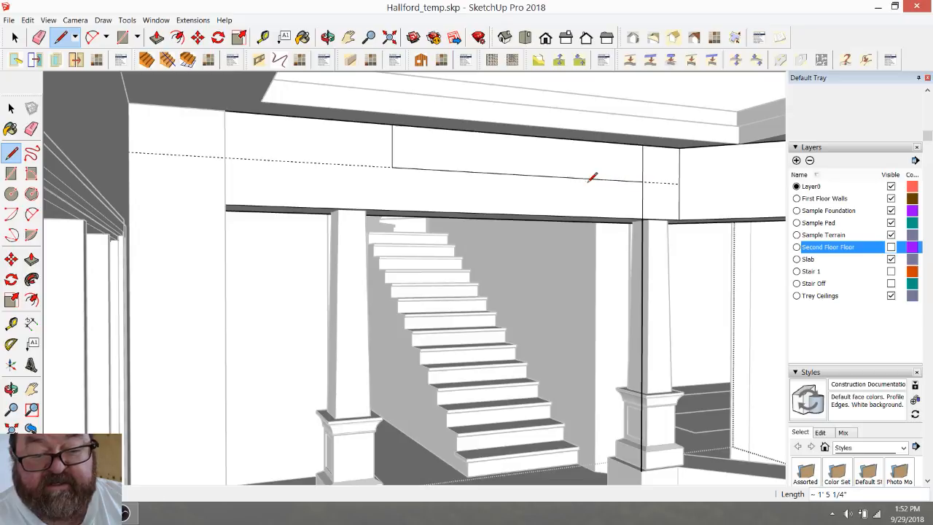
Step: Erase the guide and the new vertical line's segments below the horizontal line
left_click(39, 37)
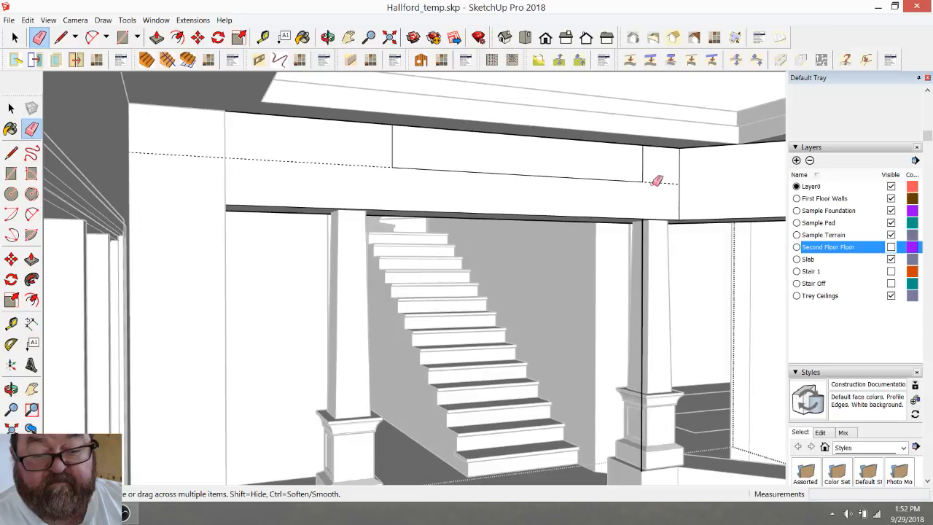
left_click(644, 231)
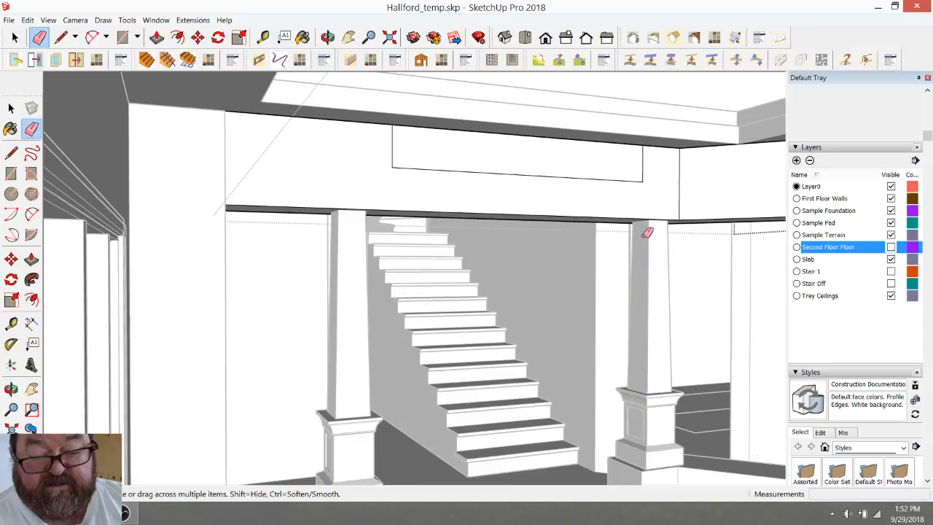
Step: Push the rectangular profile back 1' 2" through the beam to cut an opening above the columns
scroll(526, 154, "up", 2)
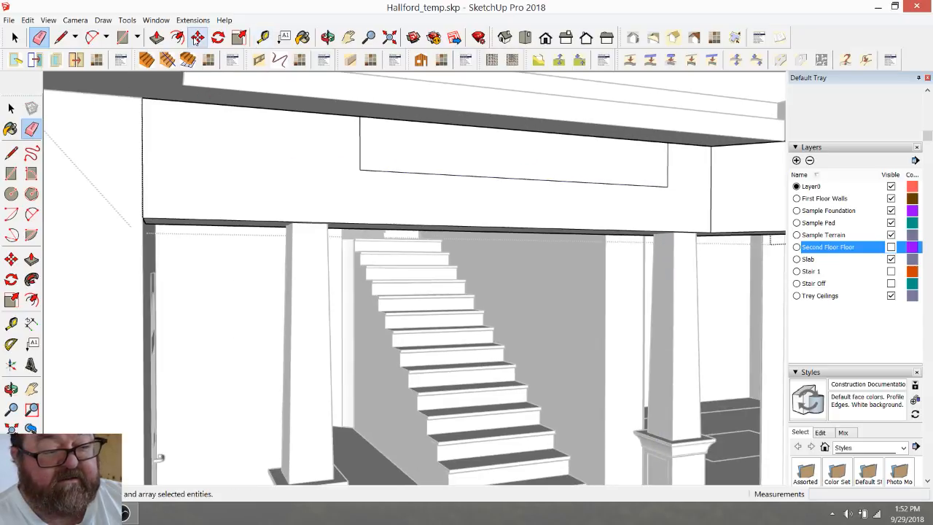
left_click(157, 37)
left_click(417, 148)
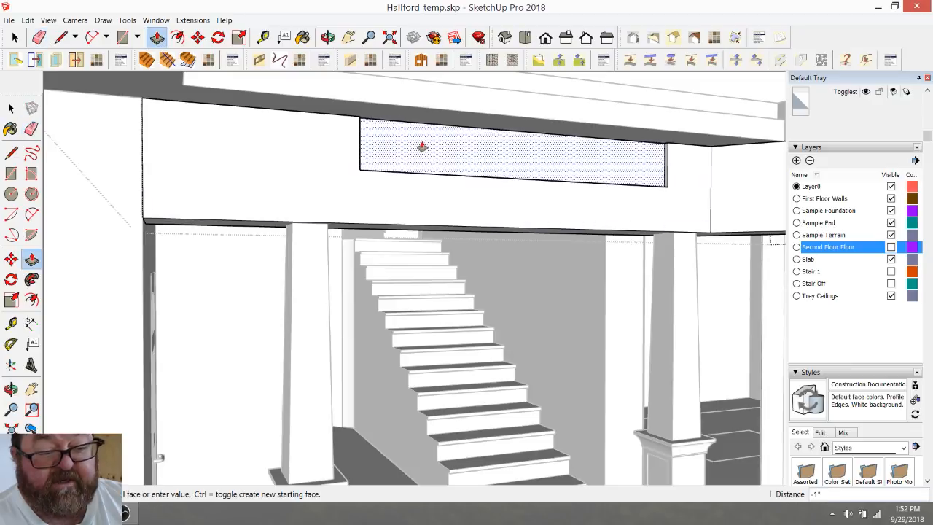
left_click(386, 157)
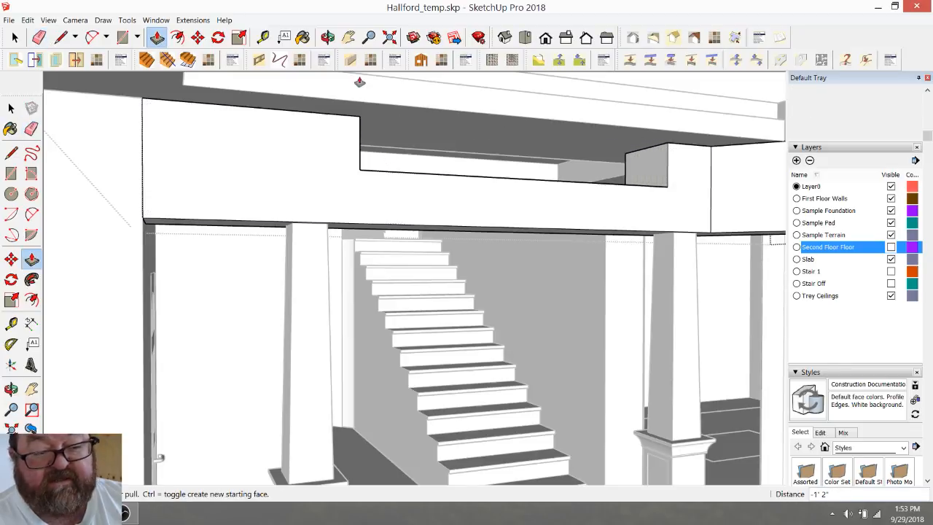
Step: Open the obelisk column component for editing and move its hidden capital down about 1' 7" to just below the beam
left_click(328, 38)
left_click_drag(497, 134, 452, 136)
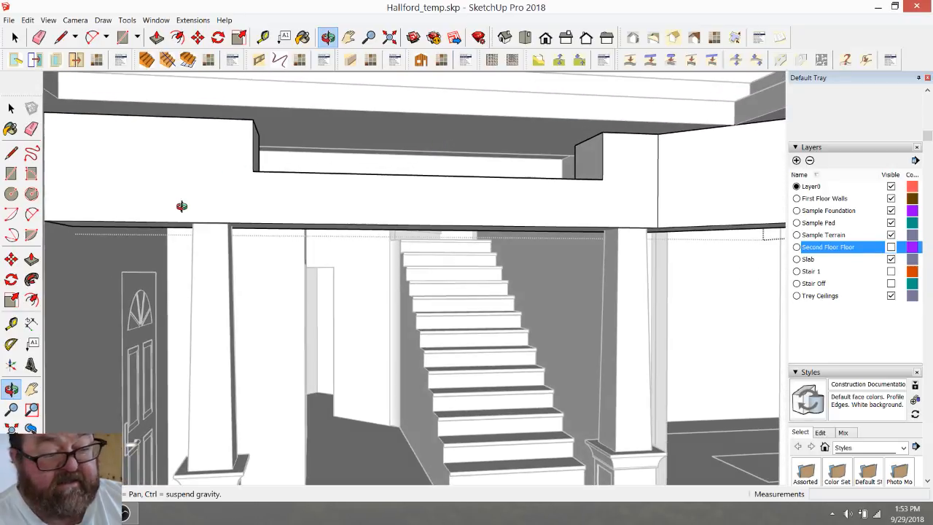
left_click(15, 37)
left_click(217, 255)
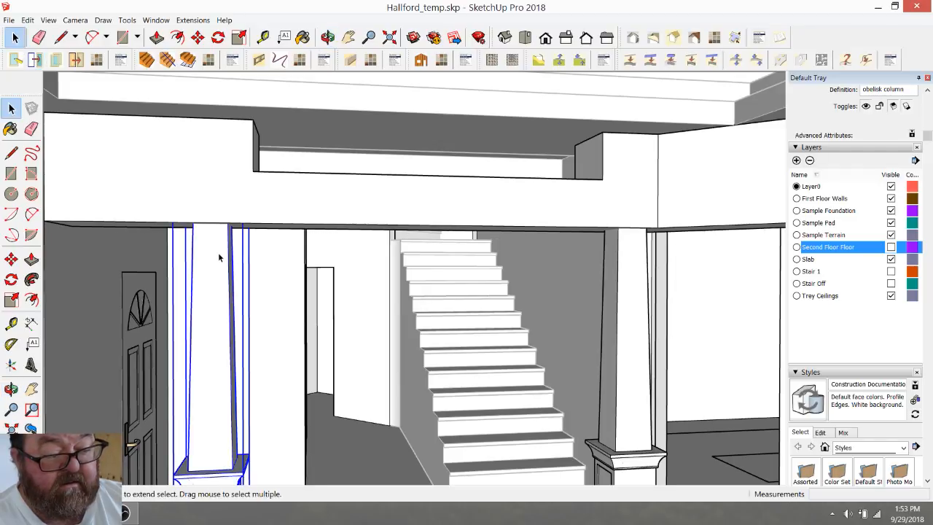
double_click(220, 257)
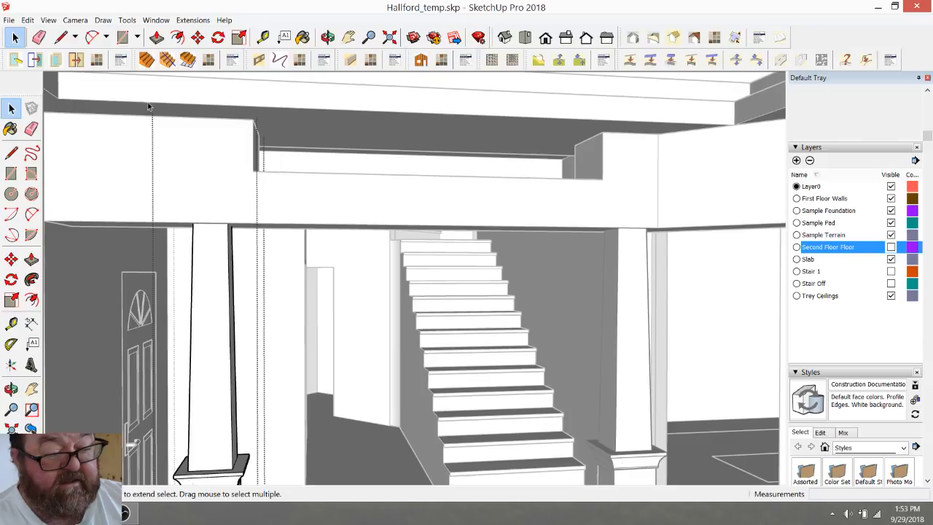
left_click_drag(156, 122, 315, 209)
left_click(198, 37)
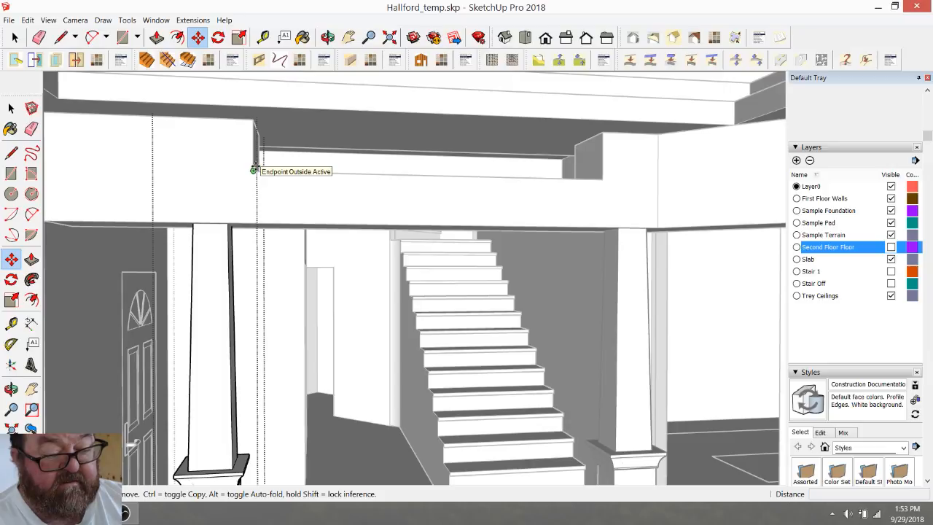
left_click(253, 120)
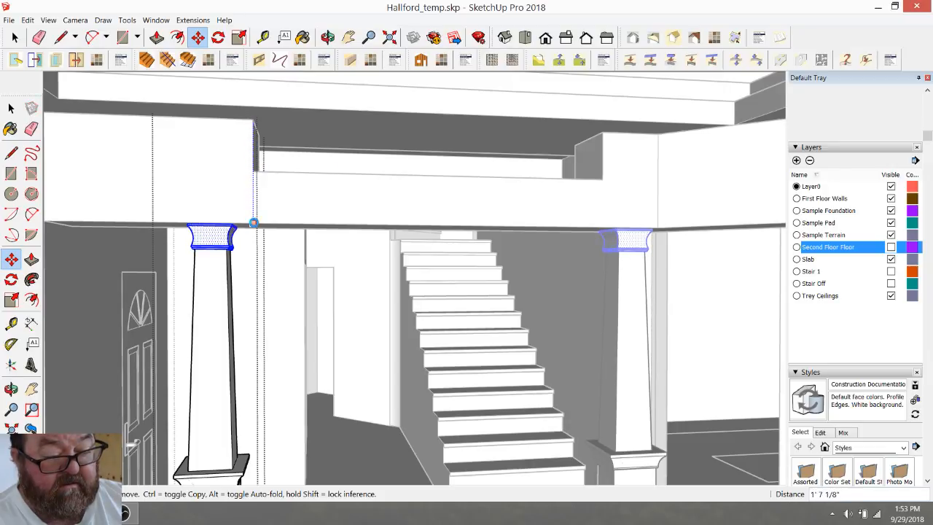
left_click(253, 222)
key("space")
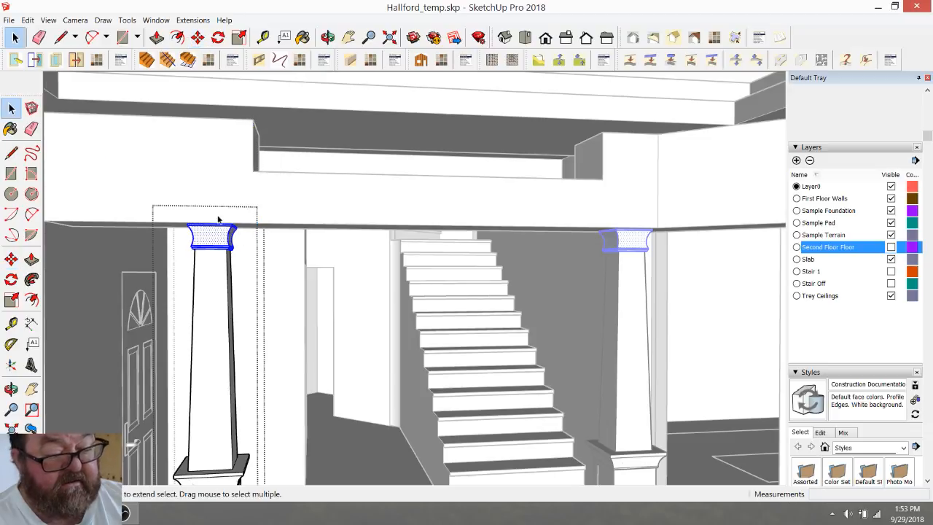
left_click(266, 246)
Step: Select the column capital and try to move it down by 12"
left_click(328, 38)
mouse_move(515, 190)
left_mouse_down()
mouse_move(445, 179)
mouse_move(285, 183)
mouse_move(326, 173)
mouse_move(499, 189)
left_mouse_up()
left_click(16, 40)
left_click_drag(99, 153, 225, 290)
left_click(157, 37)
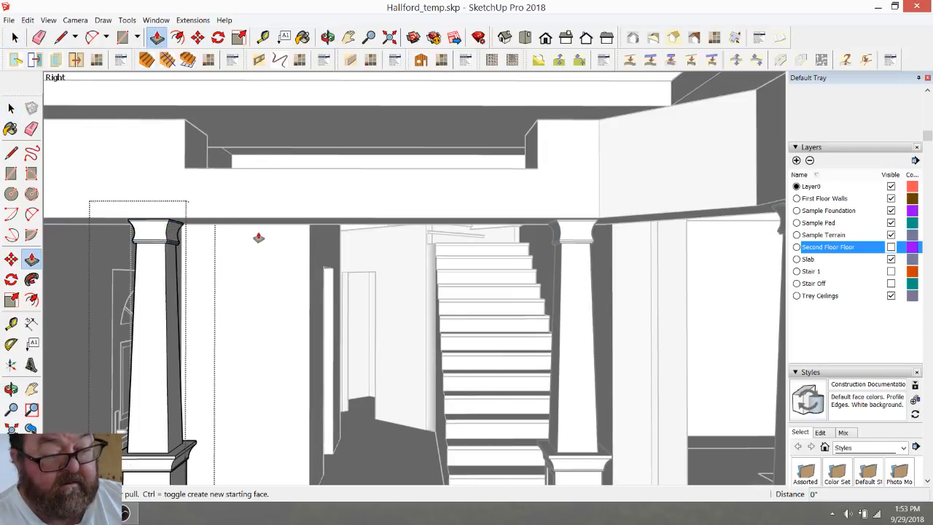
left_click(198, 37)
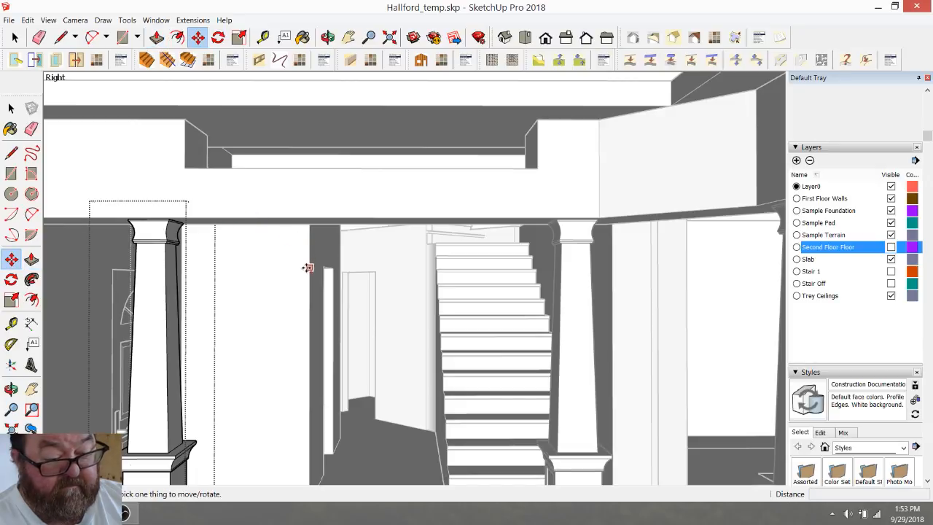
left_click(15, 37)
left_click_drag(95, 178, 280, 317)
left_click(197, 38)
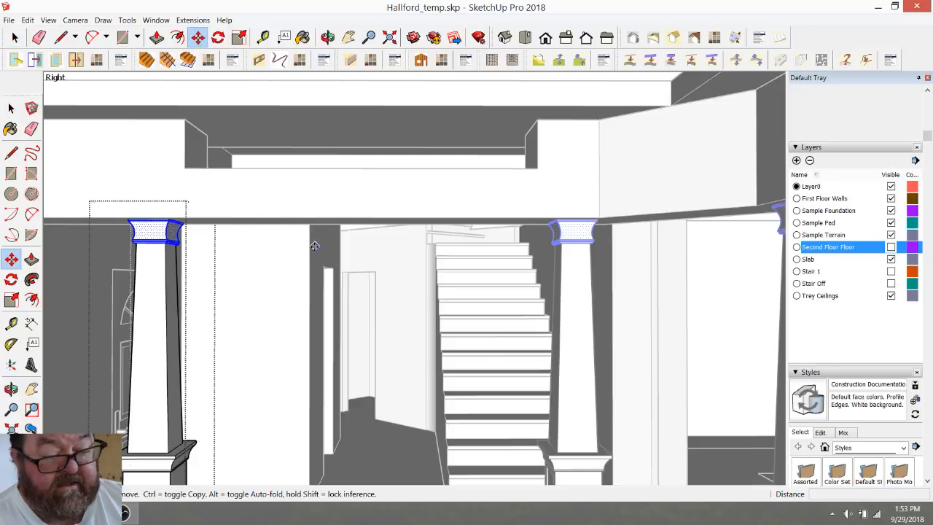
left_click_drag(310, 255, 305, 284)
type("12")
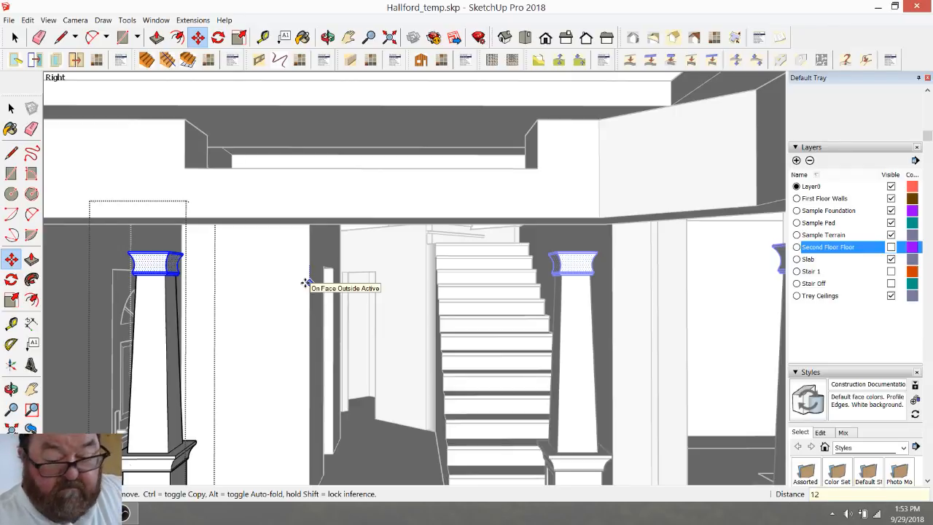
key("Return")
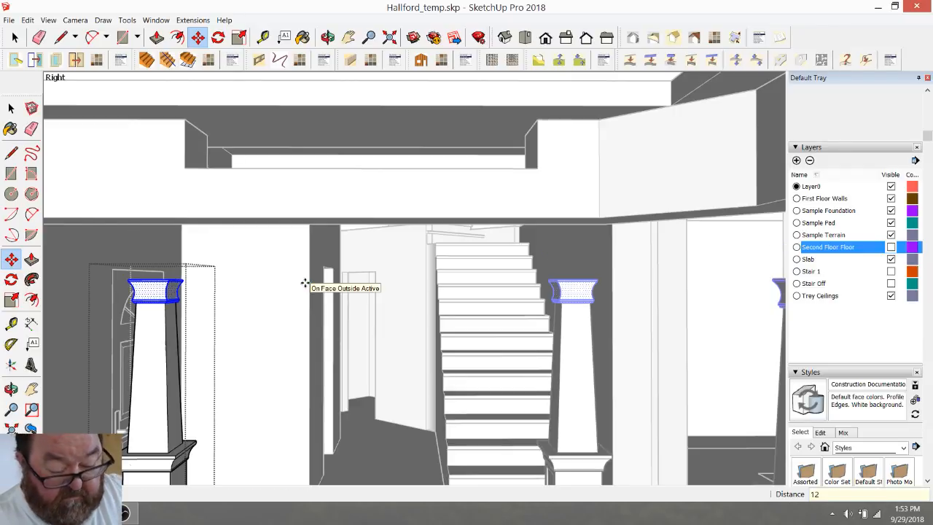
key("Return")
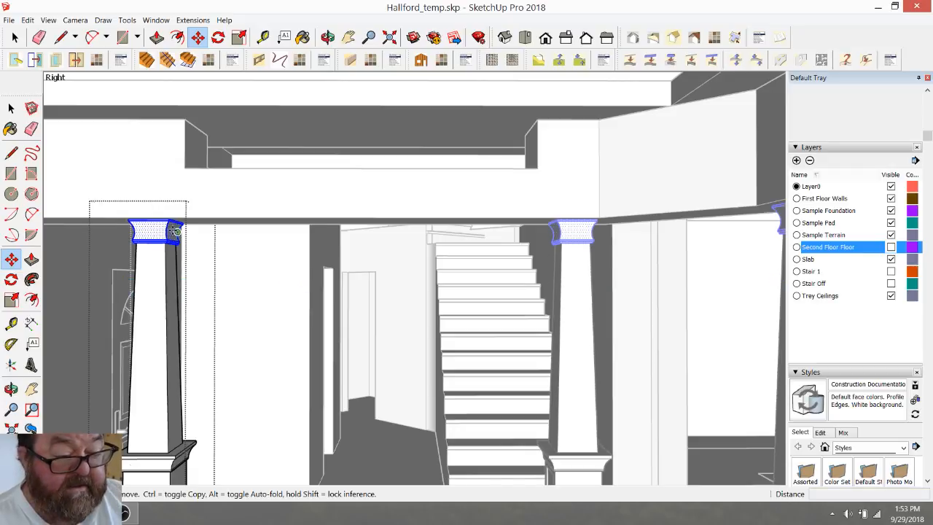
scroll(175, 231, "up", 5)
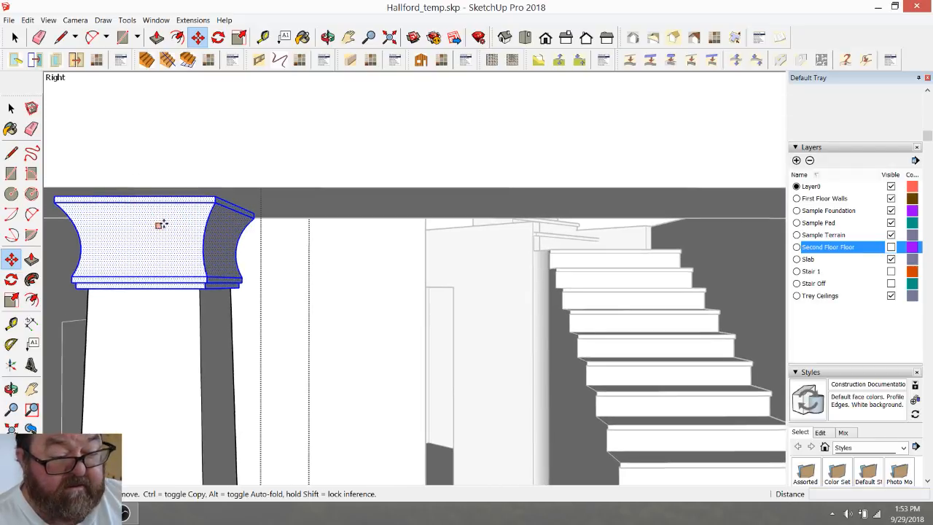
left_click(422, 232)
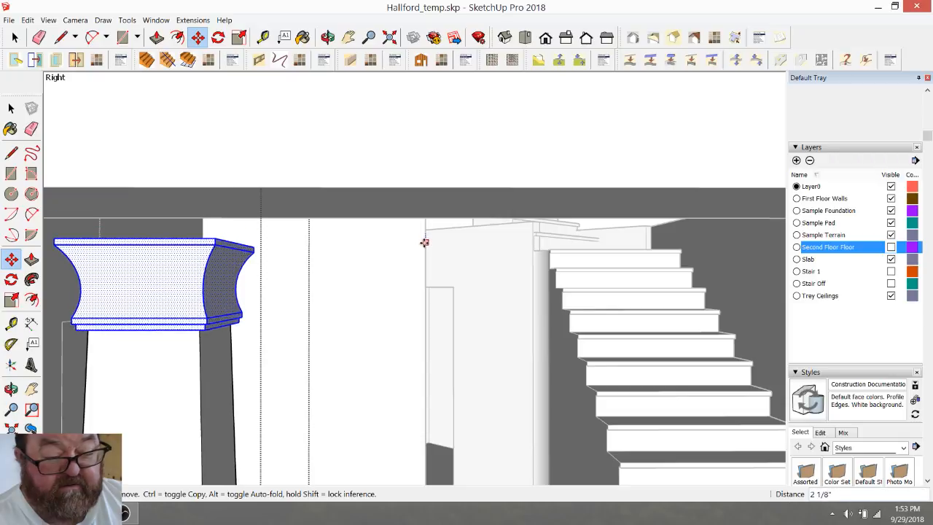
key("Escape")
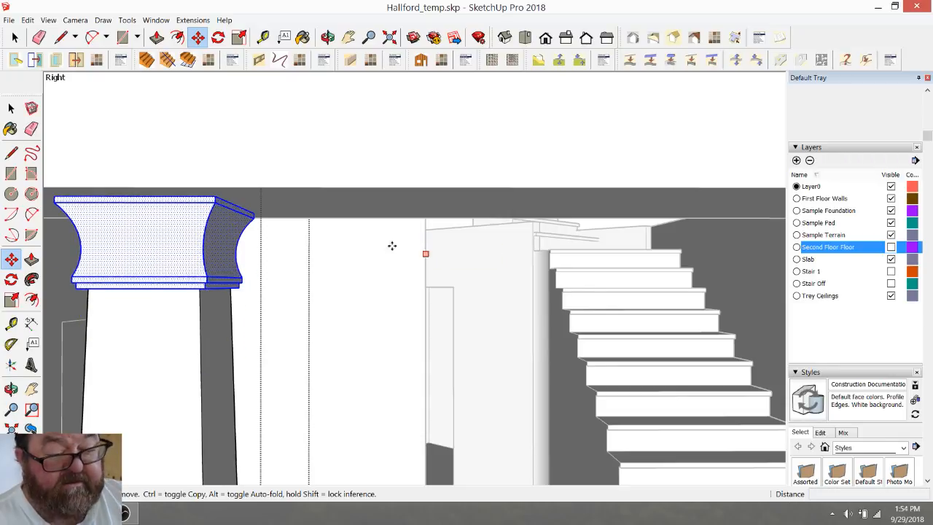
Step: Leave the column component and bring both columns and the beam opening into view
left_click(328, 38)
scroll(294, 174, "down", 5)
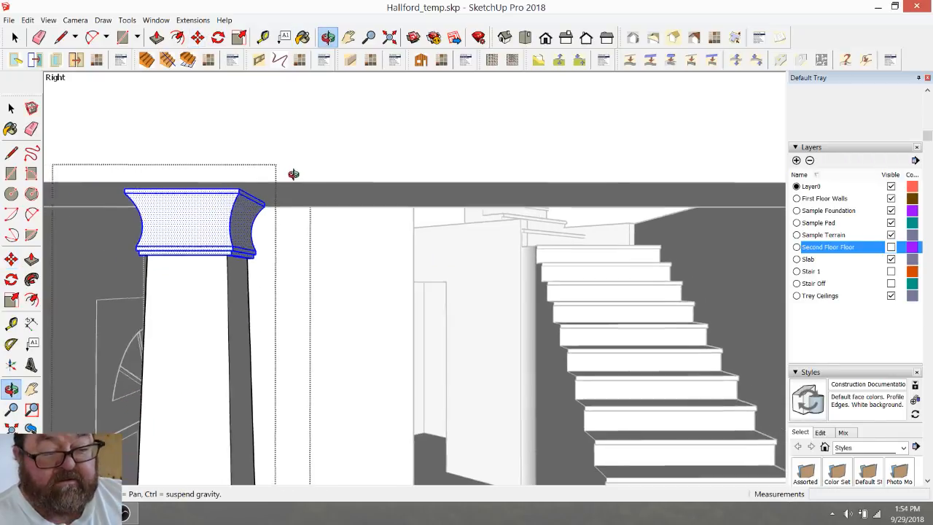
left_click_drag(434, 193, 360, 192)
scroll(360, 192, "down", 2)
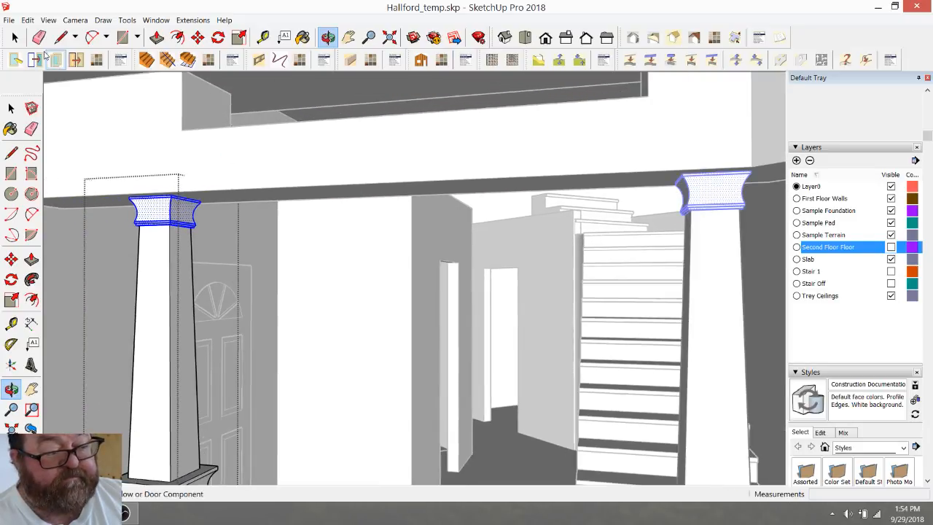
left_click(16, 38)
scroll(352, 241, "down", 2)
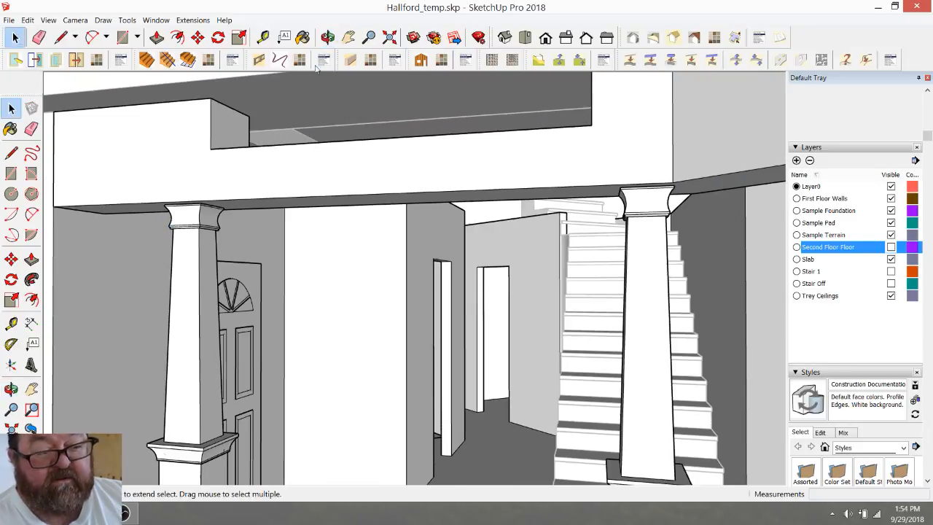
Step: Show the Second Floor Floor layer and examine the columns and beam opening from inside the room
left_click(327, 38)
left_click_drag(329, 92, 232, 149)
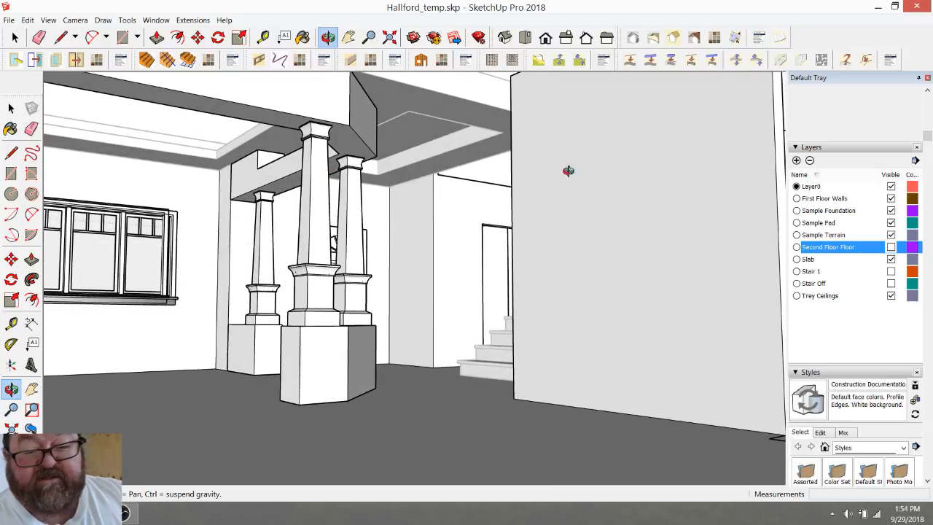
left_click(891, 247)
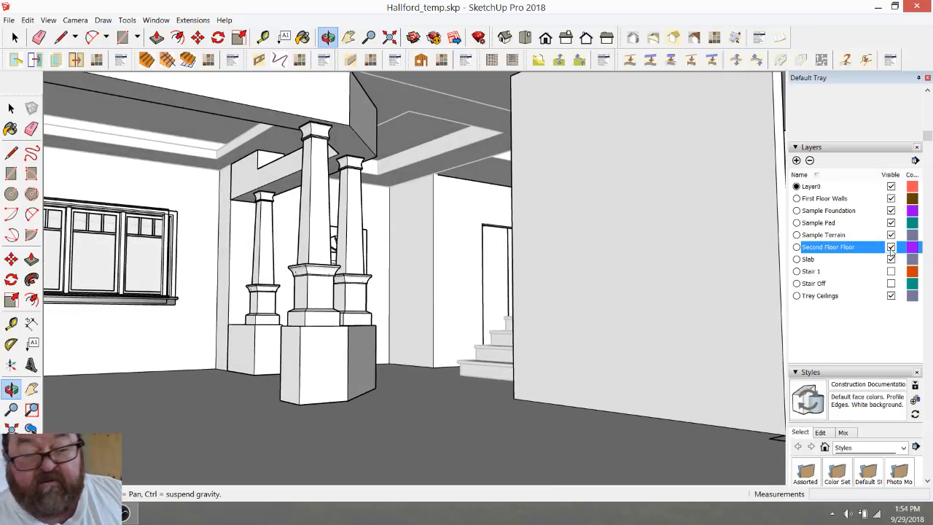
left_click_drag(256, 111, 441, 150)
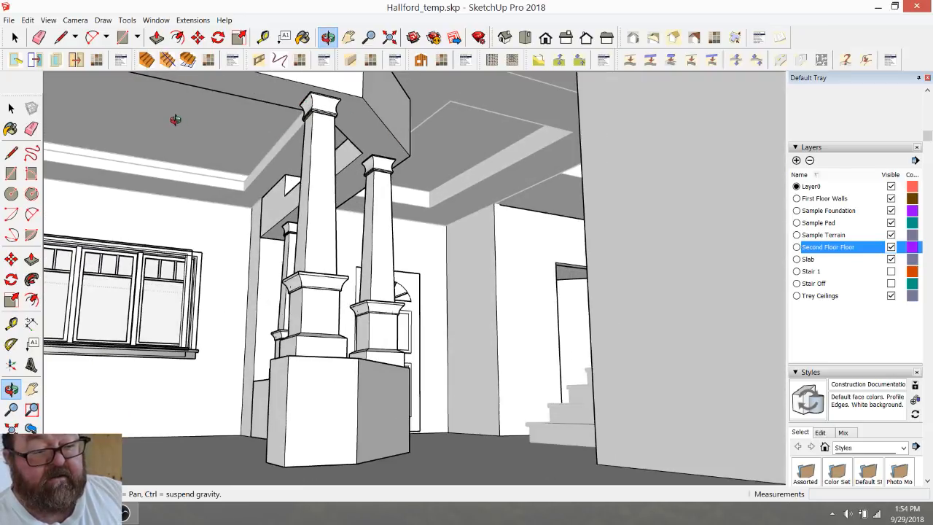
left_click_drag(209, 132, 196, 167)
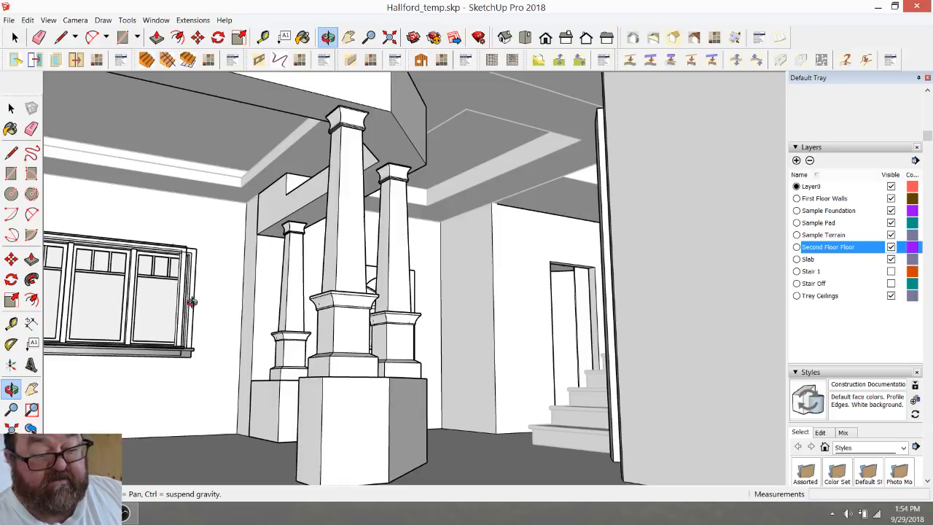
Step: Switch to the browser, study the reference photo of the columns and beam opening, and return to the SketchUp model
left_click(80, 513)
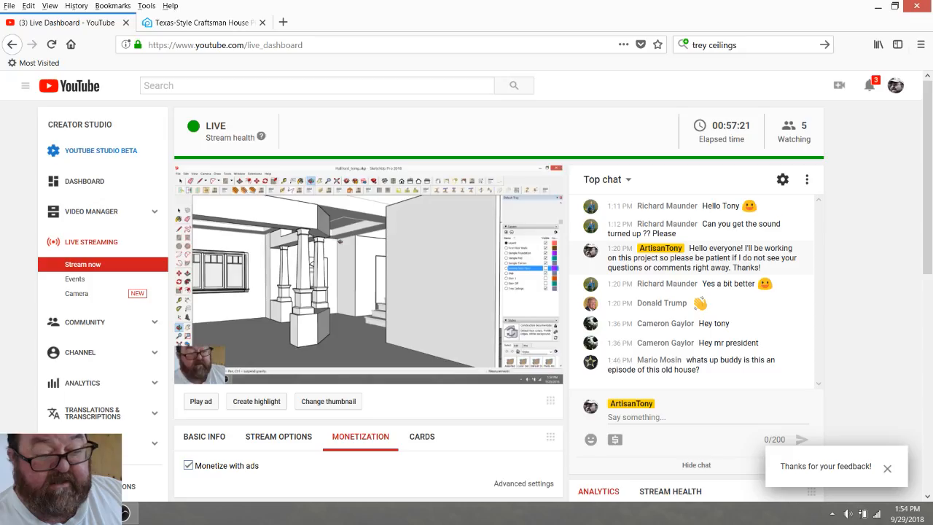
left_click(188, 28)
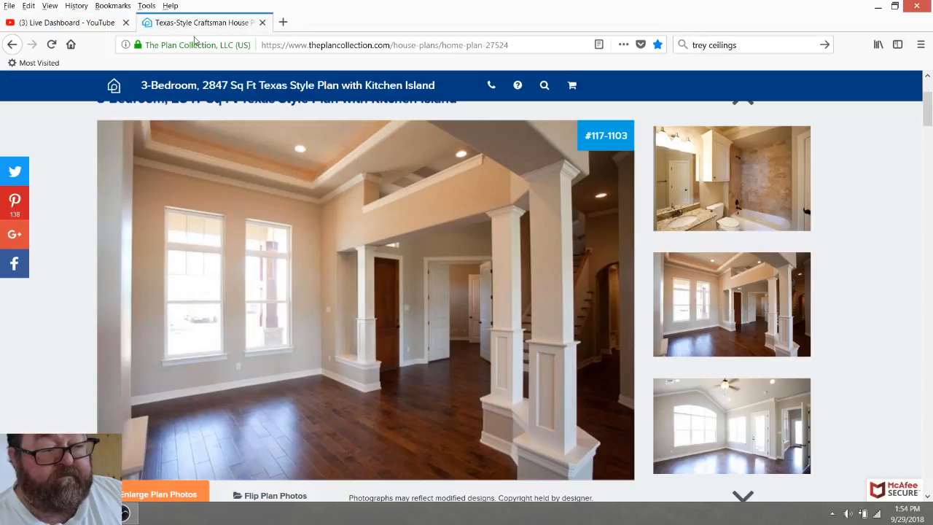
scroll(379, 192, "up", 2)
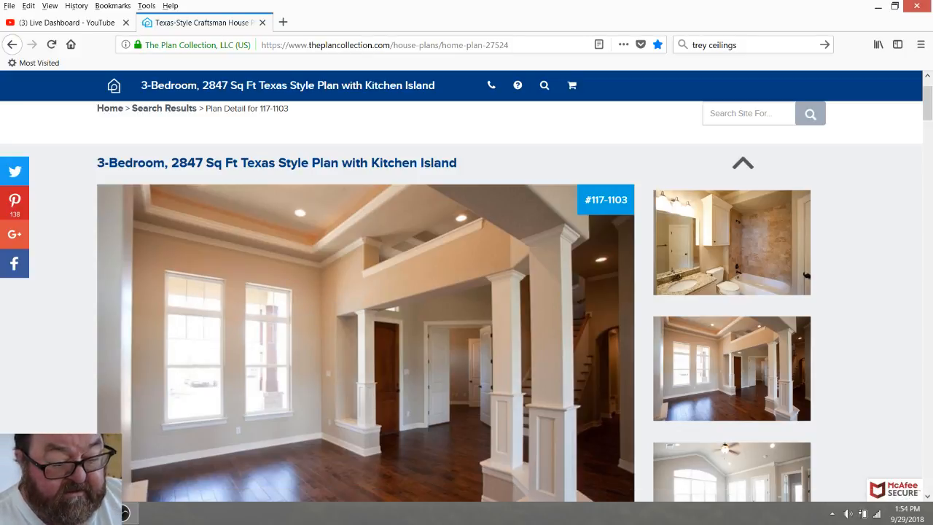
mouse_move(125, 513)
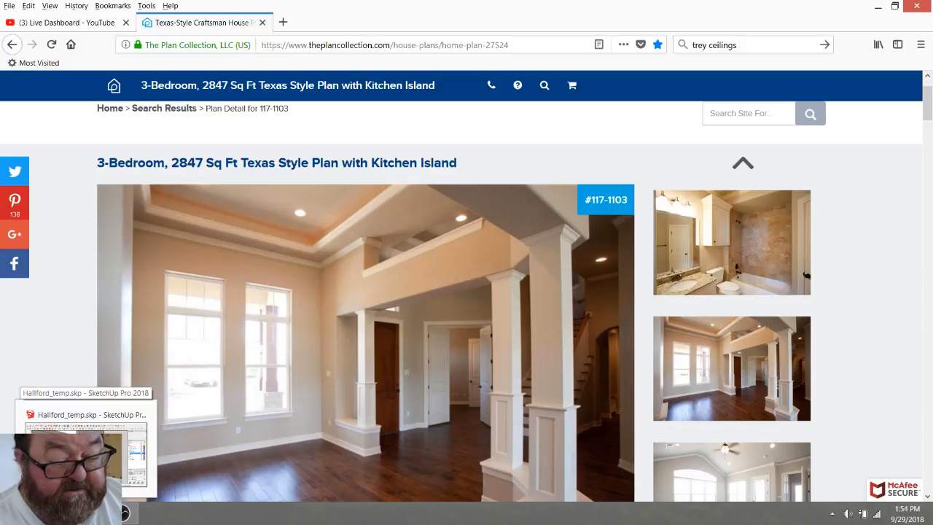
left_click(86, 456)
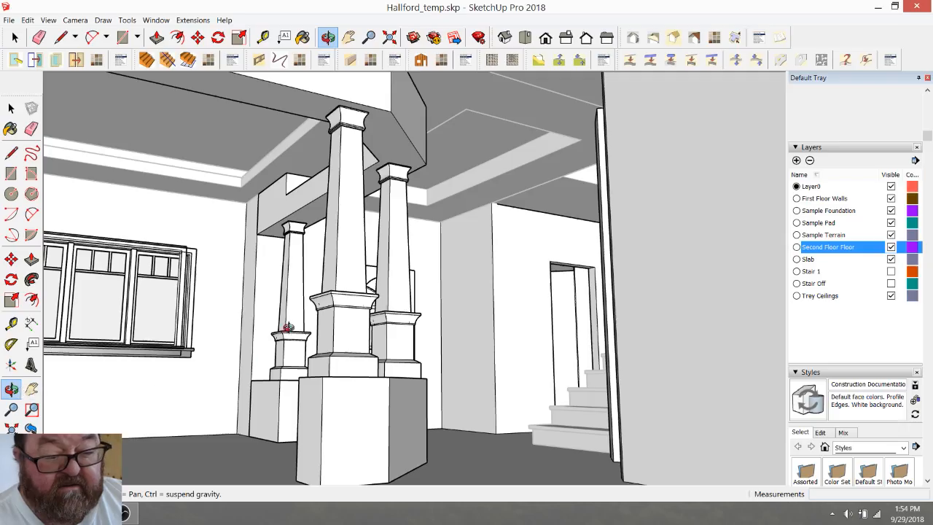
left_click_drag(369, 304, 443, 290)
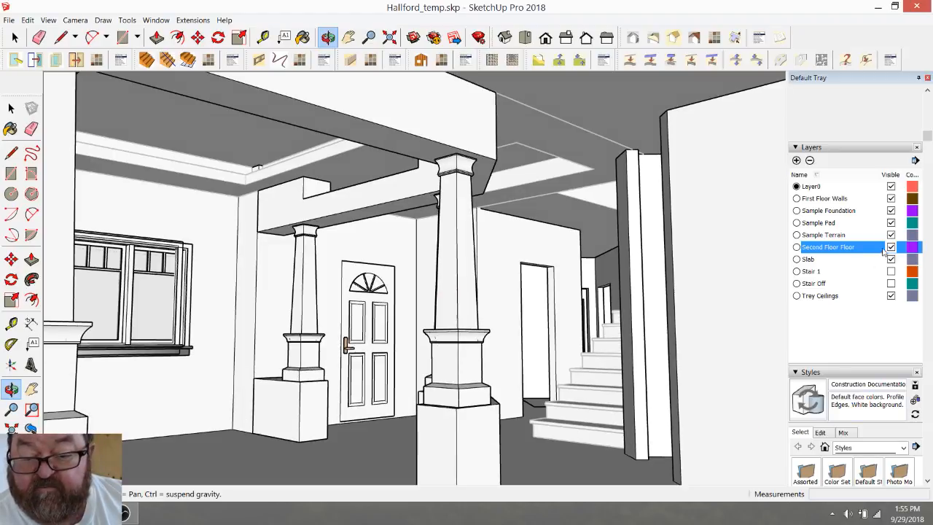
Step: Hide the Second Floor Floor layer and select the beam above the columns from outside the trey ceiling room
left_click(891, 247)
left_click_drag(472, 157, 253, 256)
key("space")
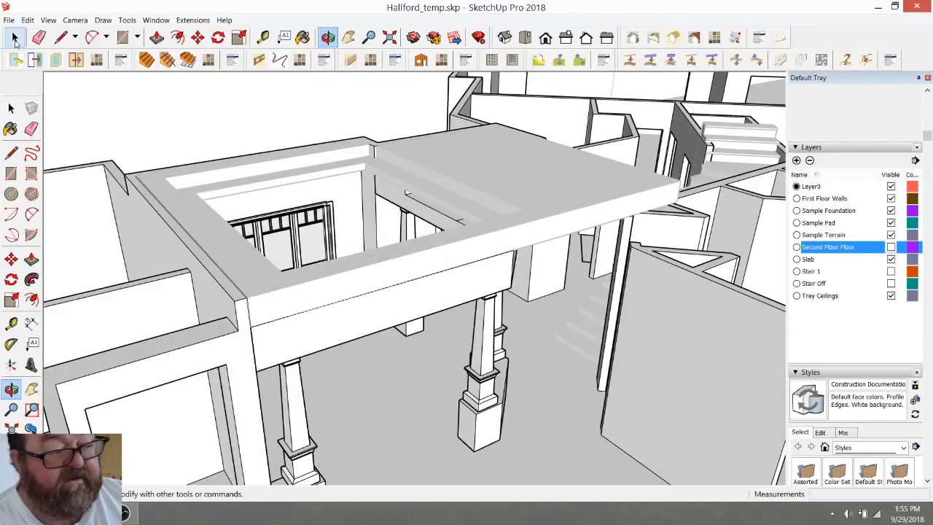
left_click(432, 303)
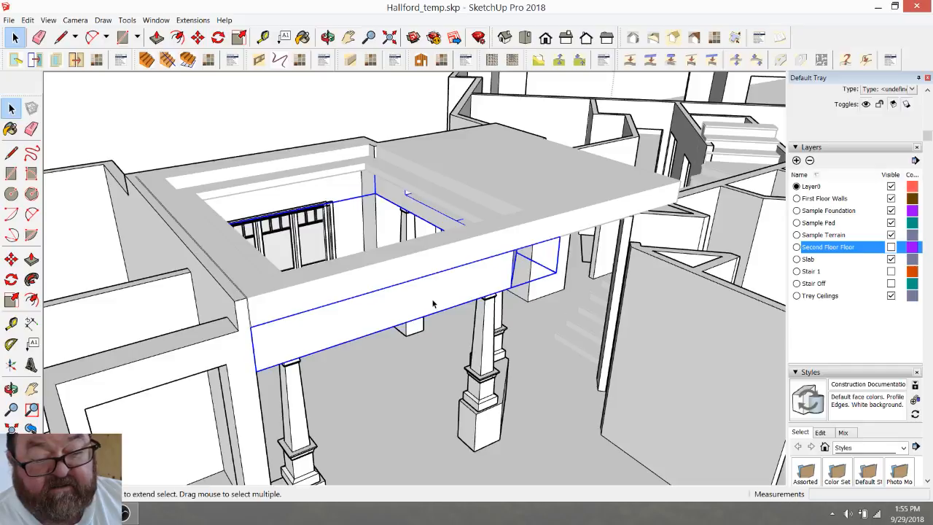
left_click(307, 126)
left_click(433, 303)
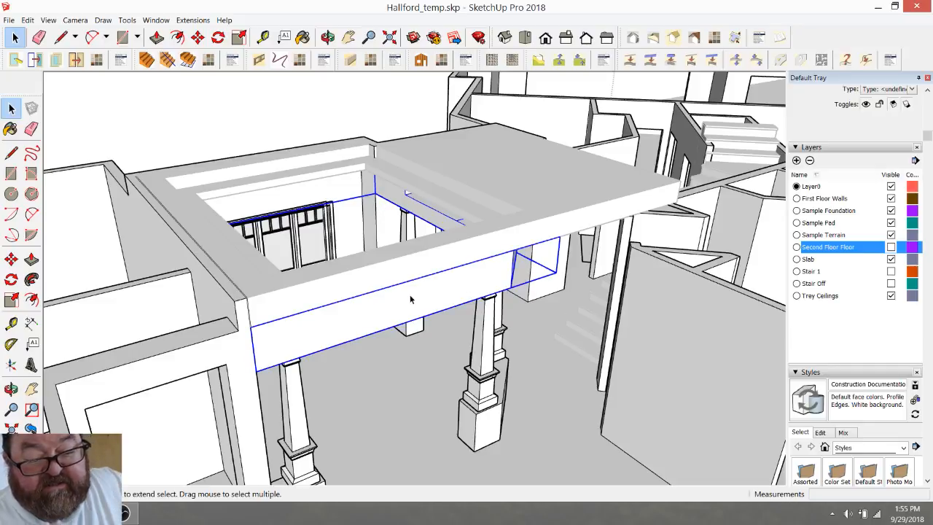
scroll(395, 279, "down", 2)
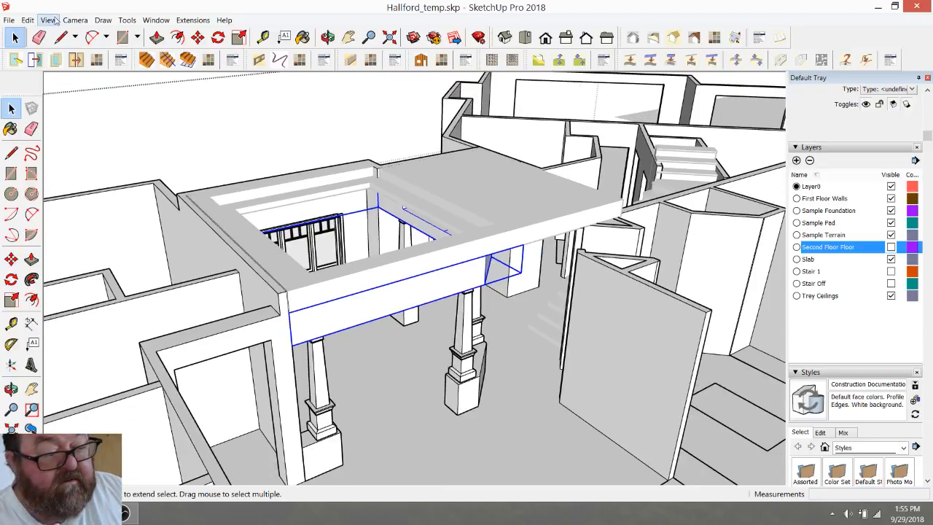
left_click(28, 20)
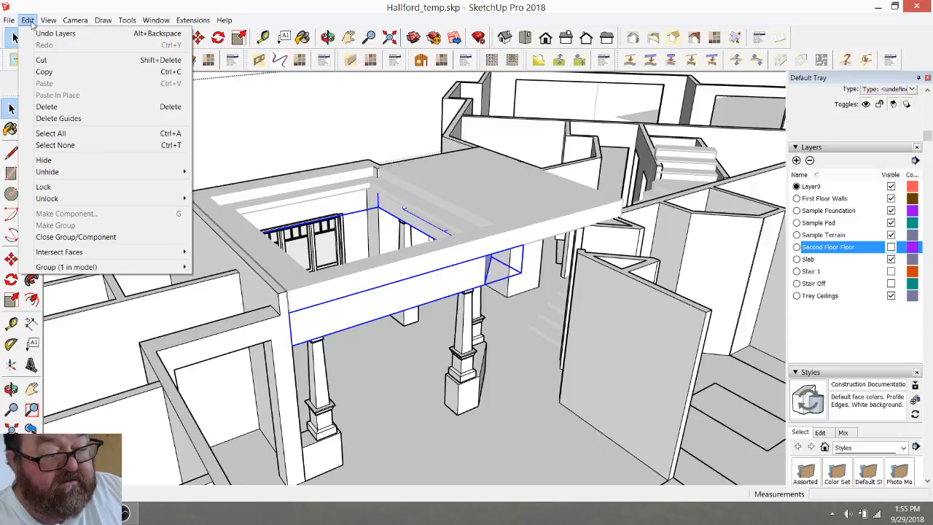
left_click(228, 127)
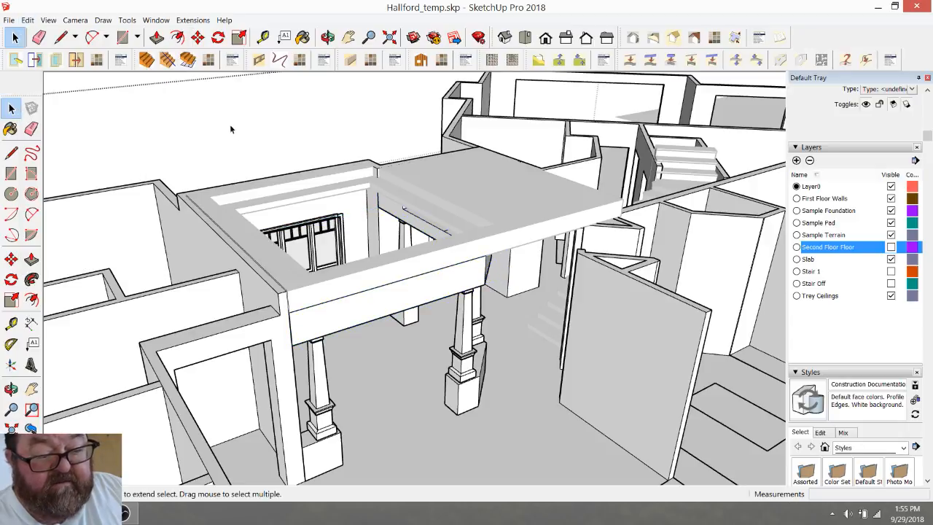
left_click(437, 276)
left_click(328, 137)
scroll(372, 299, "down", 3)
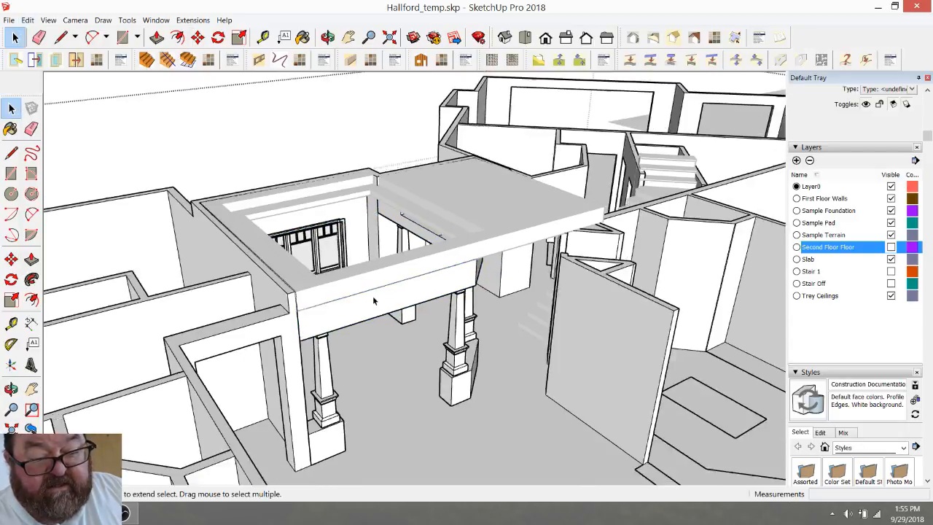
scroll(355, 232, "down", 2)
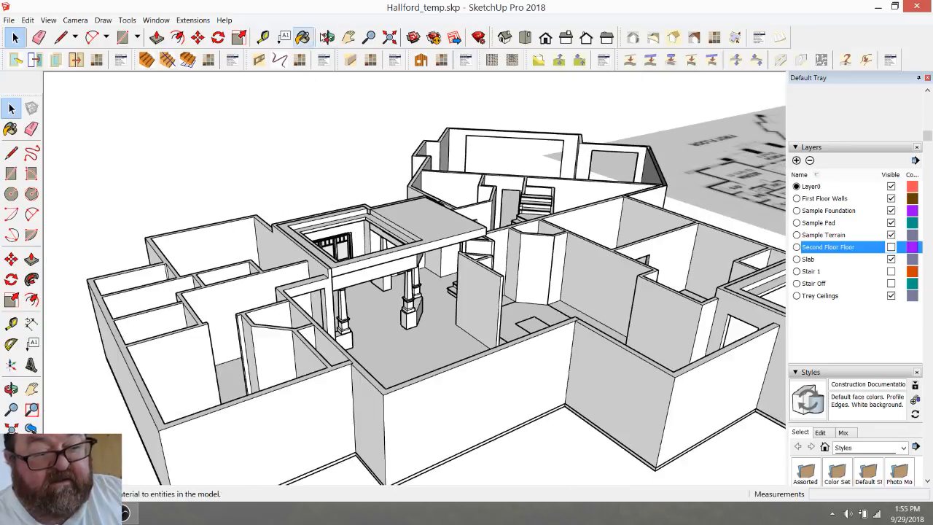
Step: Examine the trey ceiling room, its beams and the surrounding walls from above and from several sides
left_click(328, 37)
left_click_drag(536, 288, 492, 261)
left_click_drag(400, 319, 522, 288)
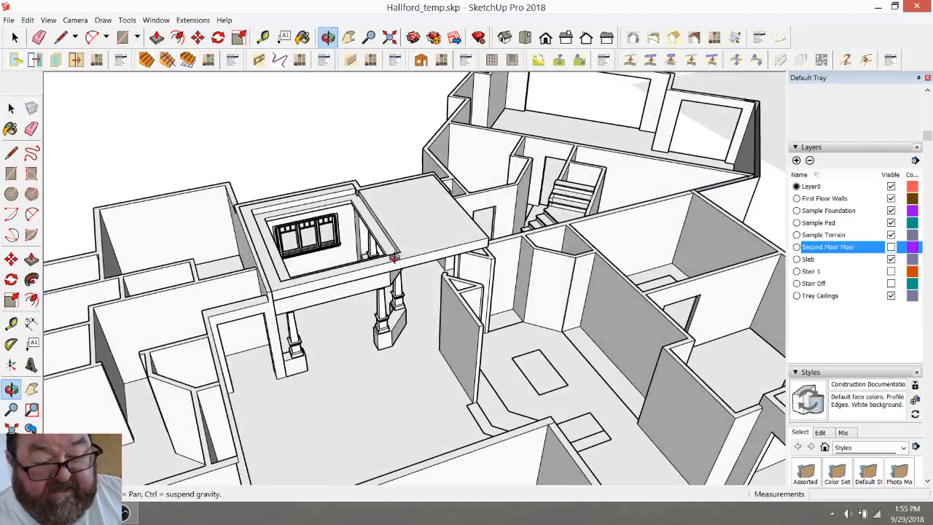
left_click_drag(310, 267, 452, 297)
left_click_drag(540, 330, 519, 401)
left_click_drag(311, 207, 305, 277)
scroll(433, 188, "up", 5)
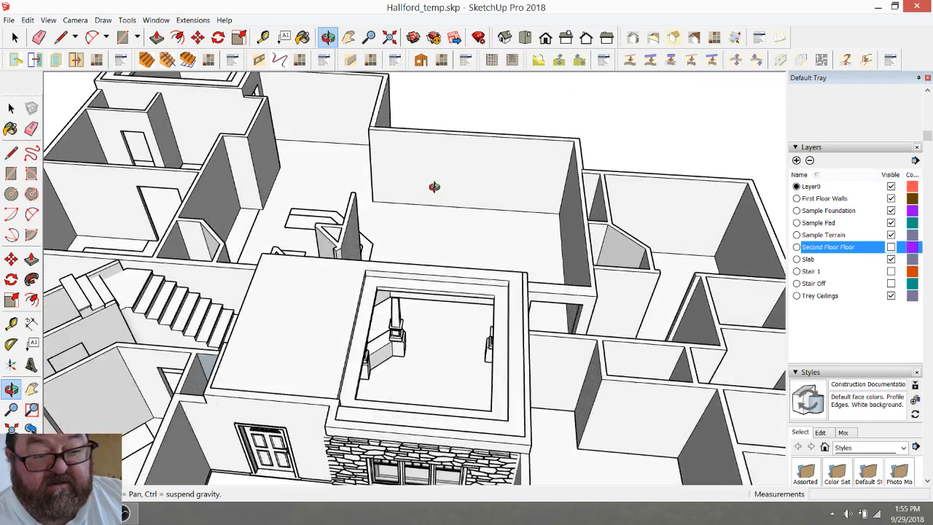
left_click_drag(473, 244, 604, 277)
scroll(599, 300, "down", 2)
scroll(510, 201, "up", 2)
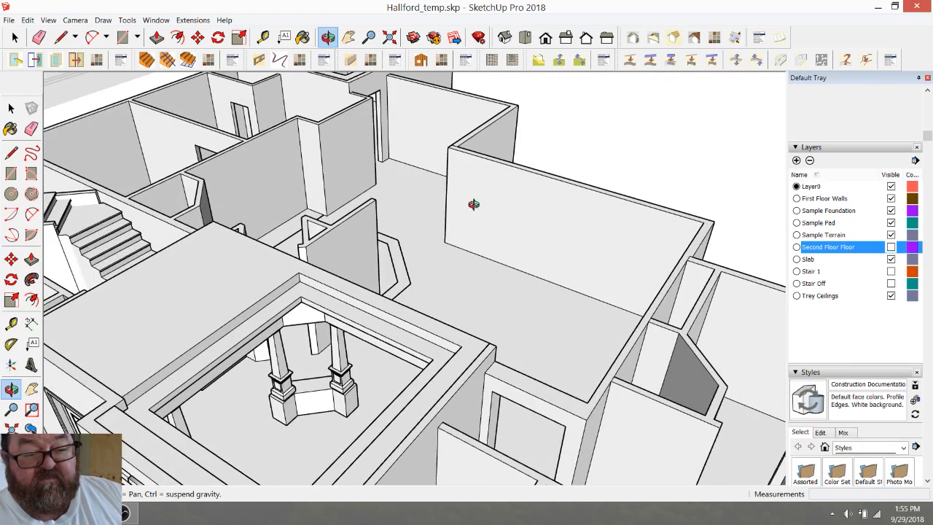
left_click_drag(474, 204, 552, 214)
scroll(417, 227, "down", 2)
left_click_drag(419, 228, 517, 227)
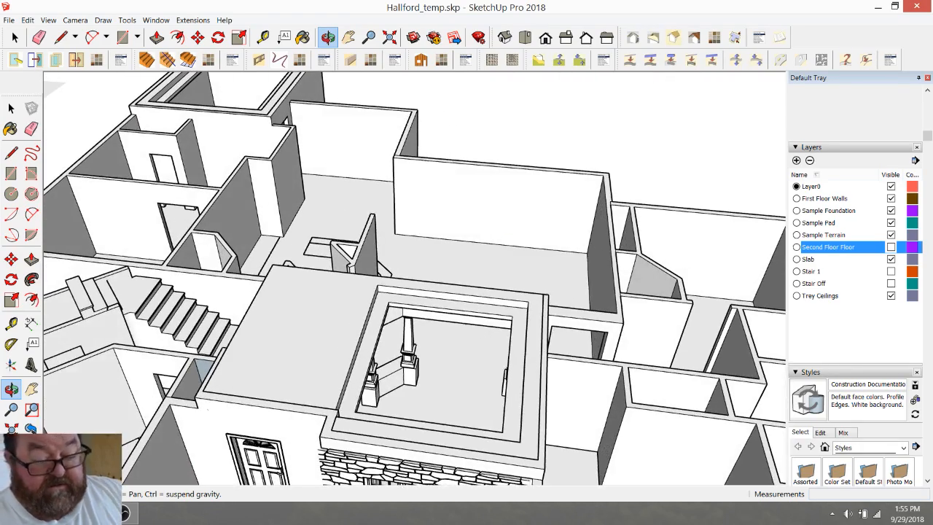
Step: Switch to the browser and find the plan photo showing the openings above the columns on both sides of the room
left_click(103, 514)
scroll(723, 298, "down", 2)
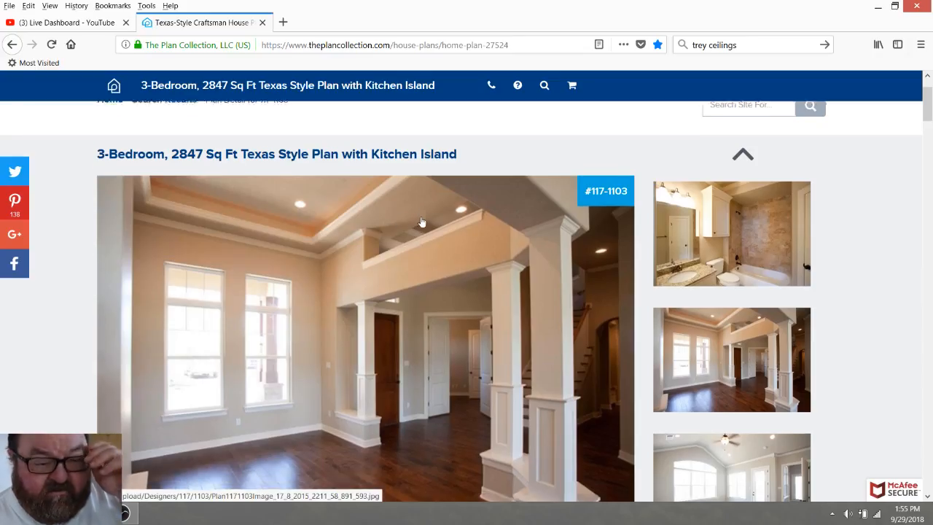
left_click(742, 434)
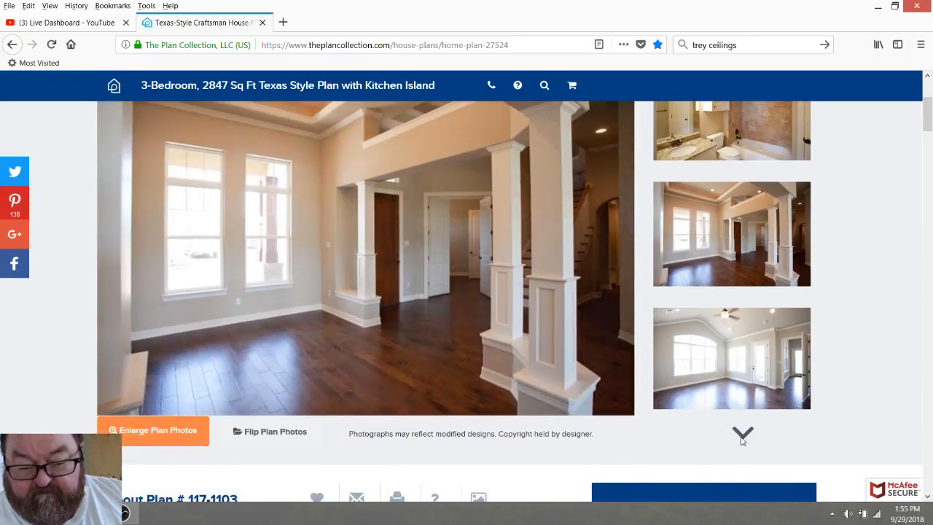
left_click(742, 433)
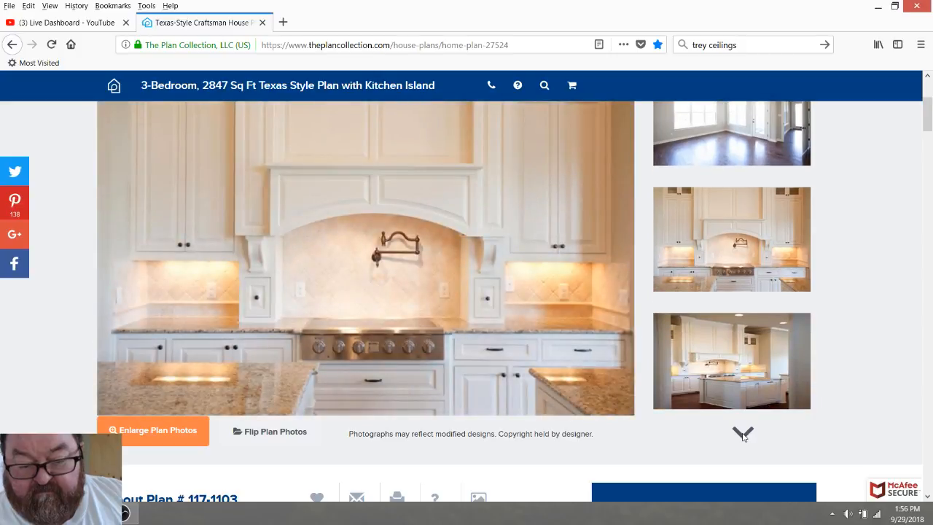
left_click(742, 433)
left_click(742, 434)
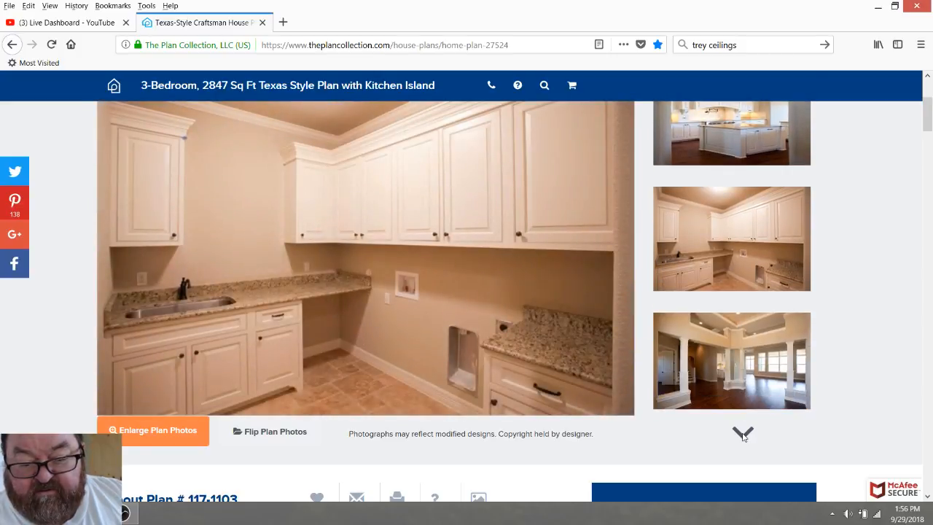
left_click(719, 340)
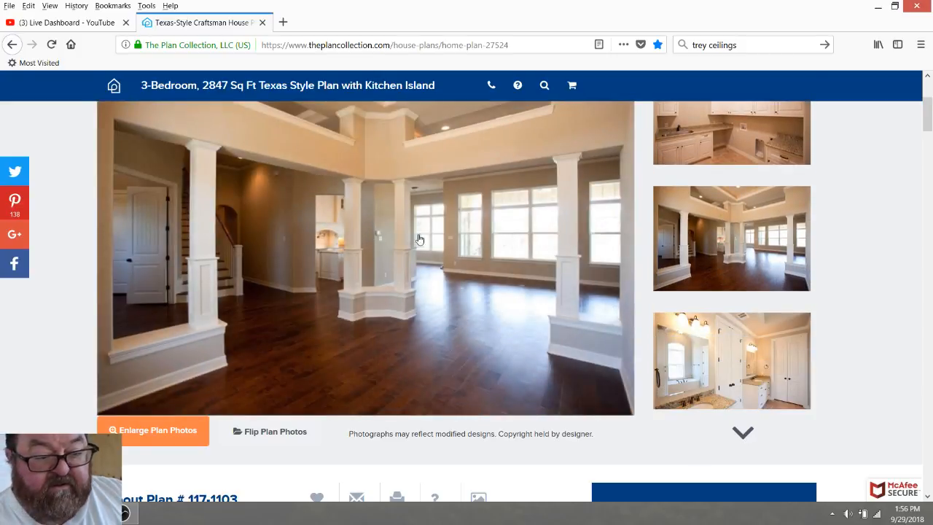
scroll(437, 169, "up", 1)
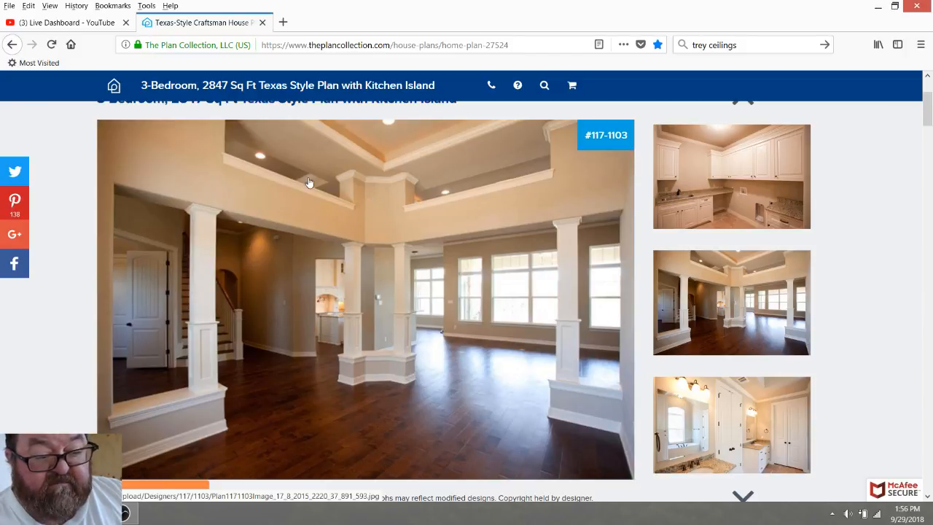
Step: Return to the SketchUp model and open the beam group above the columns for editing
left_click(95, 513)
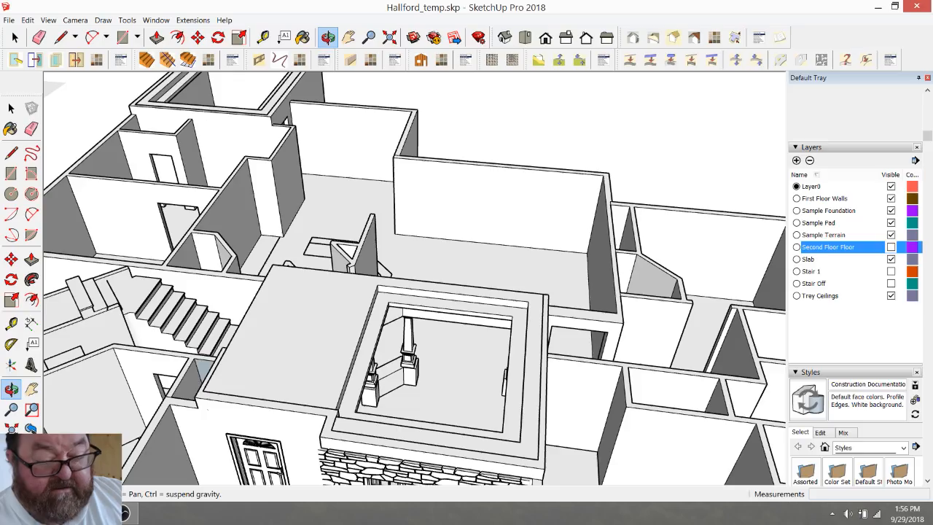
mouse_move(298, 345)
left_mouse_down()
mouse_move(589, 329)
mouse_move(344, 329)
mouse_move(299, 341)
left_mouse_up()
left_click_drag(601, 360, 226, 270)
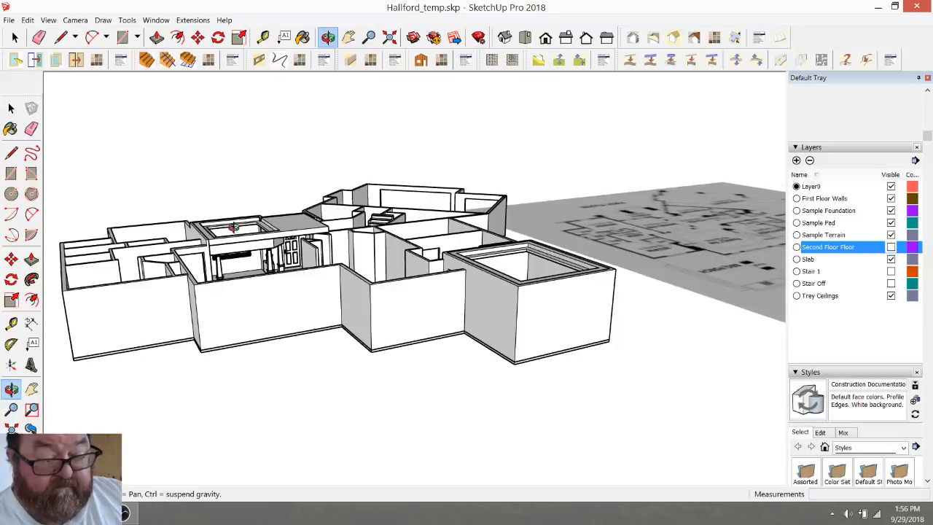
scroll(222, 263, "up", 6)
scroll(218, 252, "up", 4)
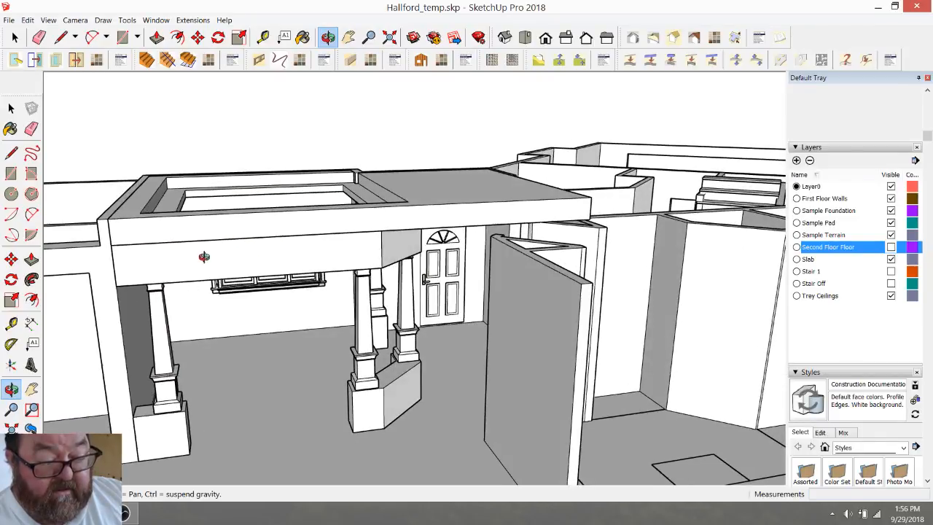
key("space")
double_click(214, 272)
left_click(214, 272)
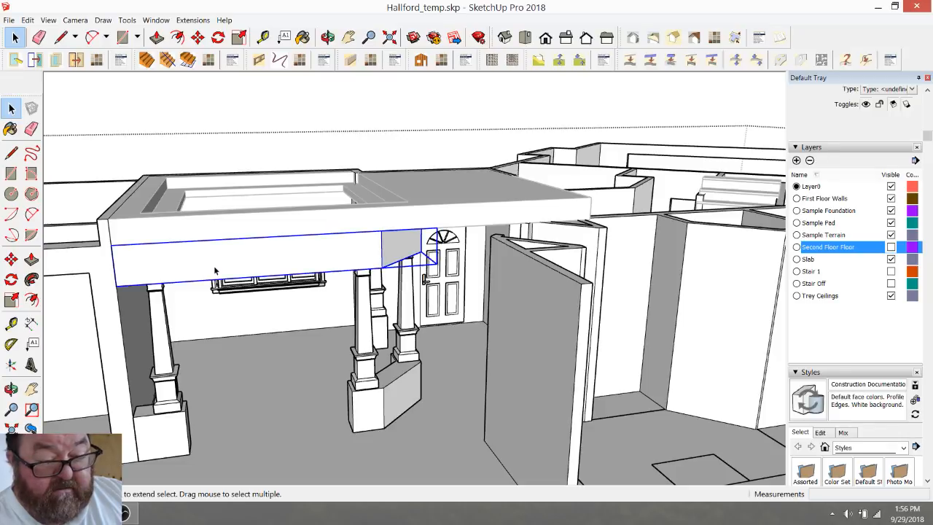
double_click(215, 269)
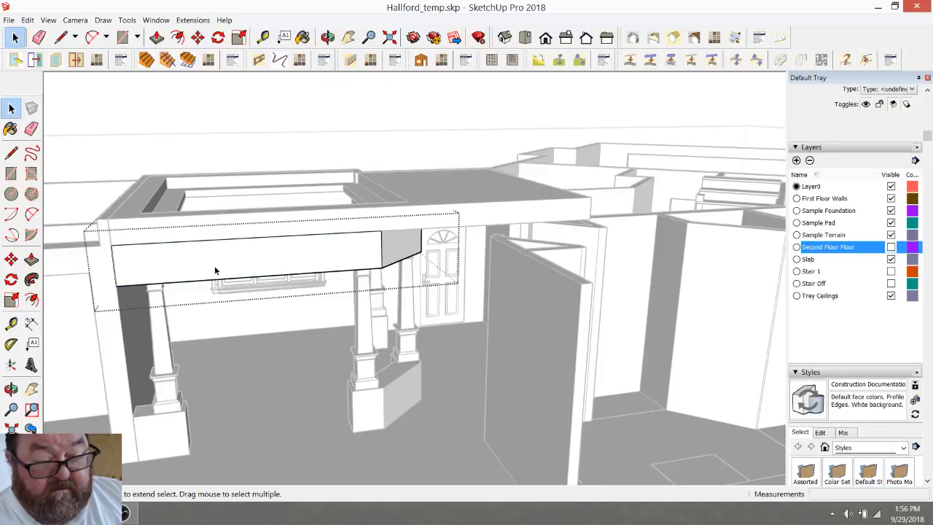
Step: Draw a vertical line about 7' 1" long from the end column's pedestal corner up to the beam's top edge
left_click(61, 38)
scroll(186, 394, "up", 1)
left_click(185, 413)
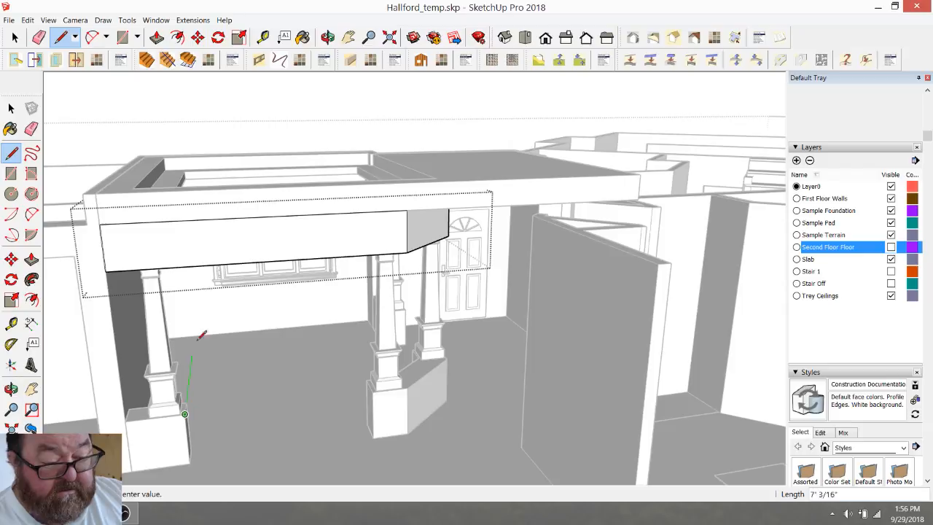
left_click(166, 220)
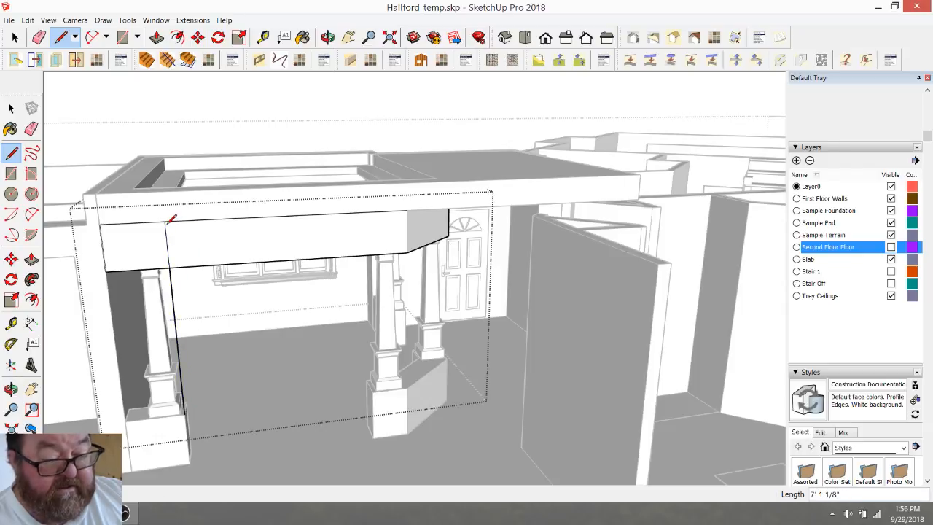
Step: Draw the matching vertical line from the corner column's pedestal to the beam top, and place a guide level with the opposite beam opening's lower edge
left_click(373, 391)
left_click(371, 213)
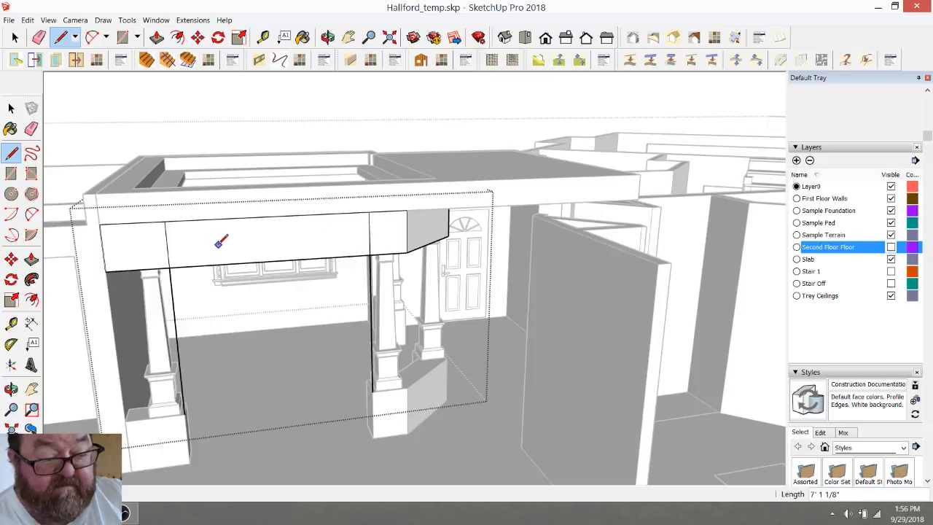
scroll(221, 243, "up", 2)
middle_click_drag(306, 248, 414, 151)
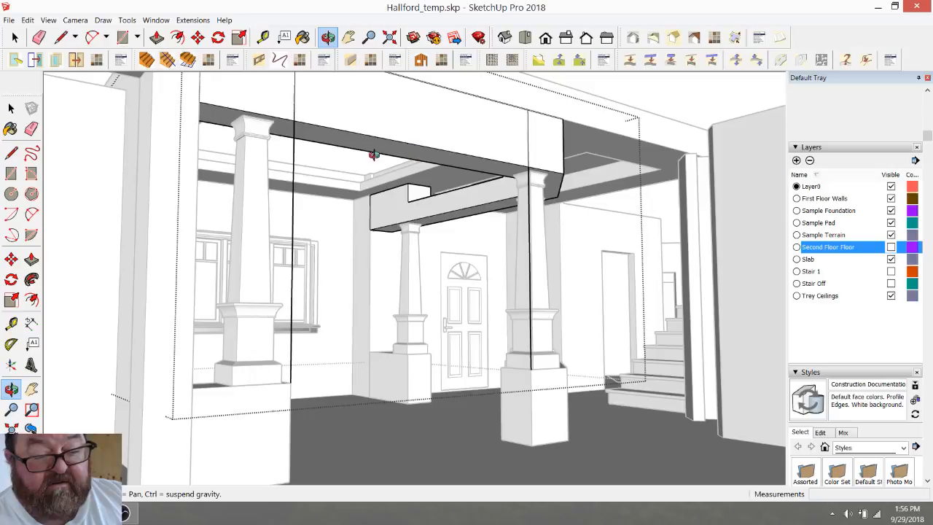
left_click(264, 38)
left_click(375, 136)
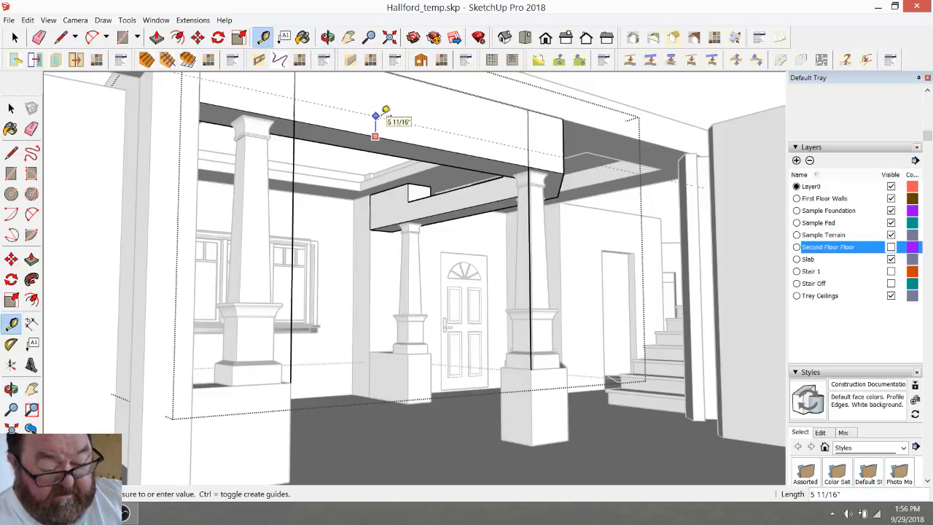
left_click(413, 199)
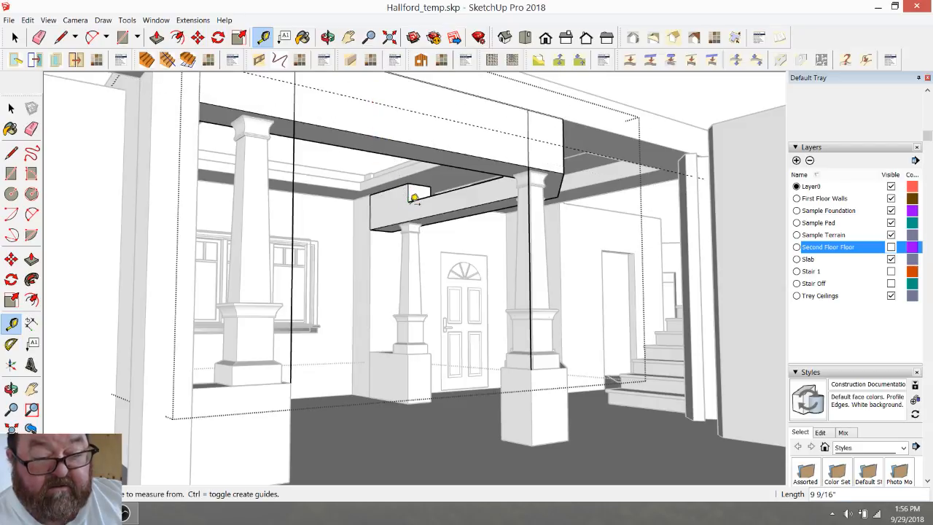
scroll(486, 115, "up", 1)
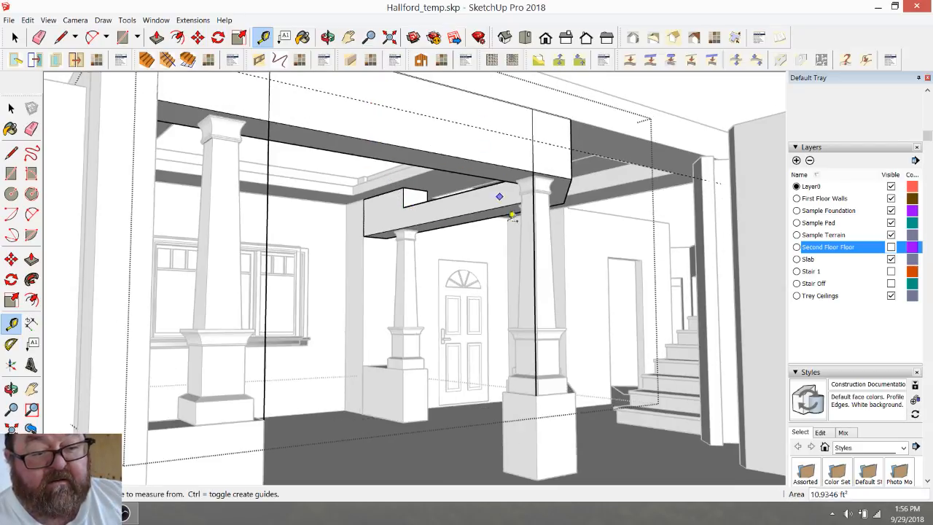
Step: Draw a line about 6' 11" long along the guide between the two vertical lines on the beam's face
scroll(511, 227, "down", 2)
key("l")
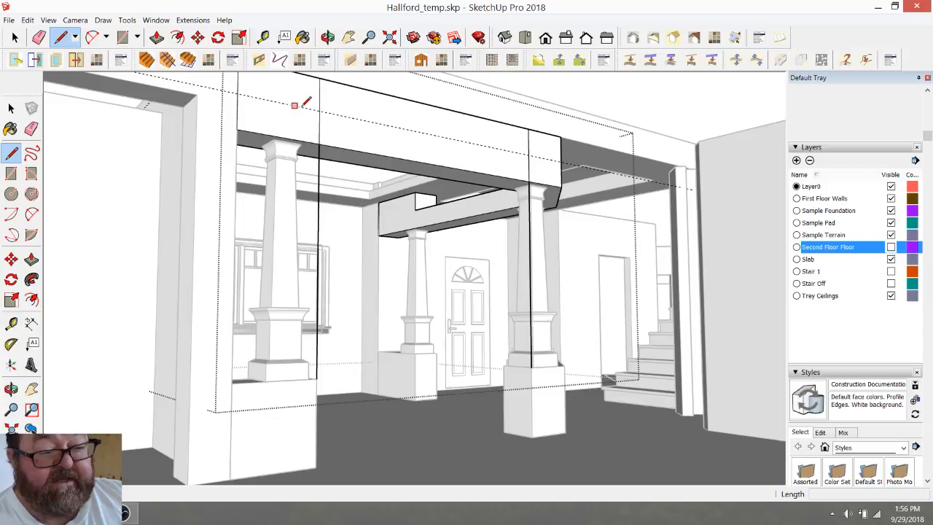
left_click(318, 110)
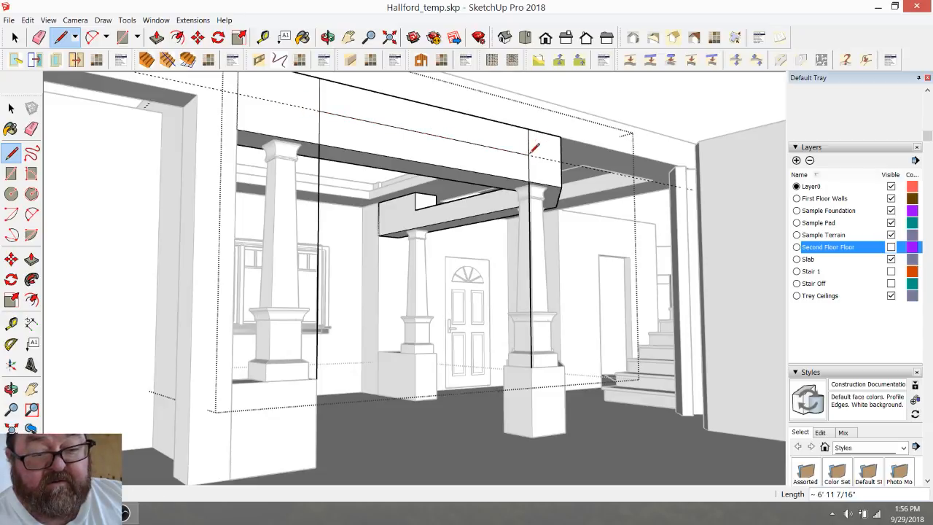
Step: Erase the excess parts of both vertical lines below the new horizontal line, down to the column pedestals
key("e")
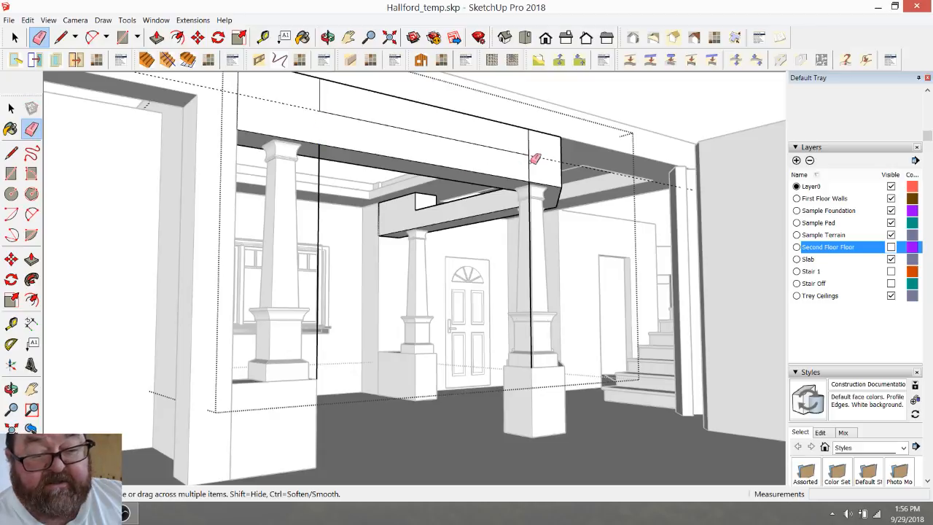
left_click(527, 213)
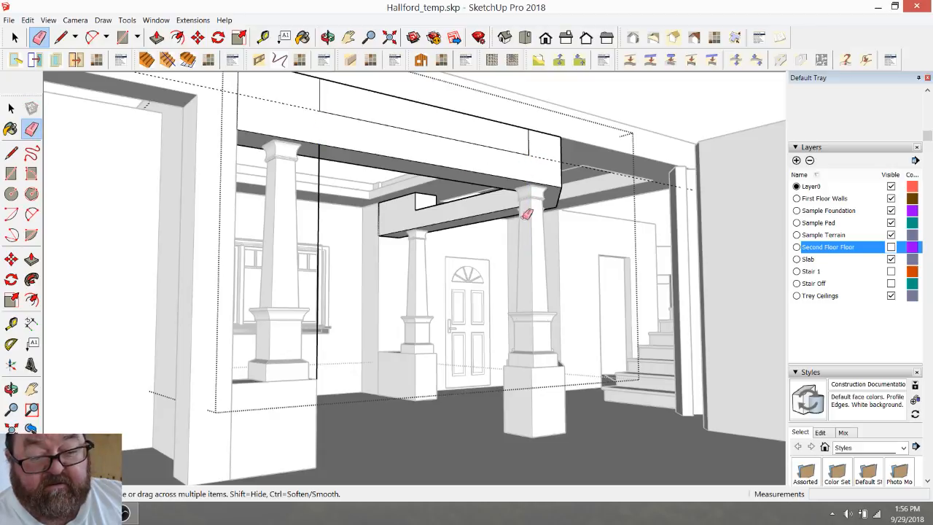
left_click(325, 155)
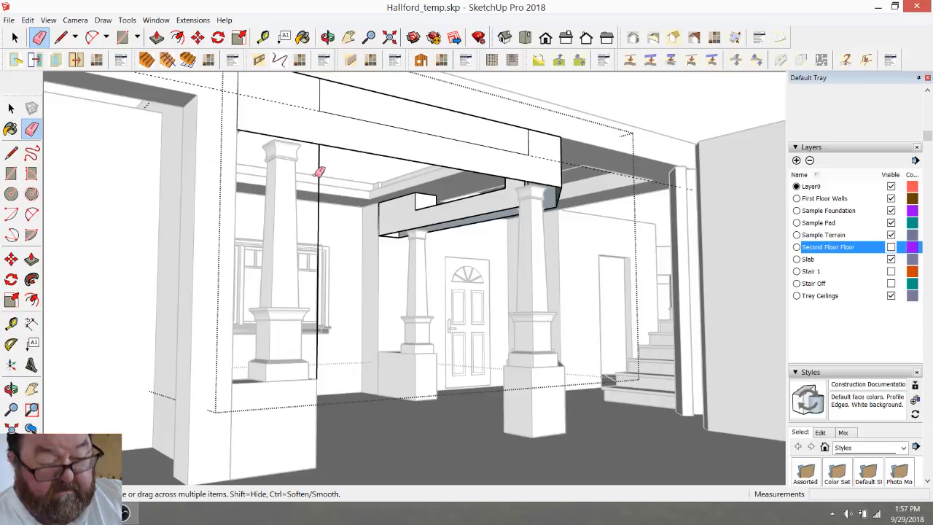
left_click(318, 172)
Step: Push the outlined rectangle on the beam's face 1' 2" through the beam to cut the opening above the columns
scroll(355, 97, "up", 1)
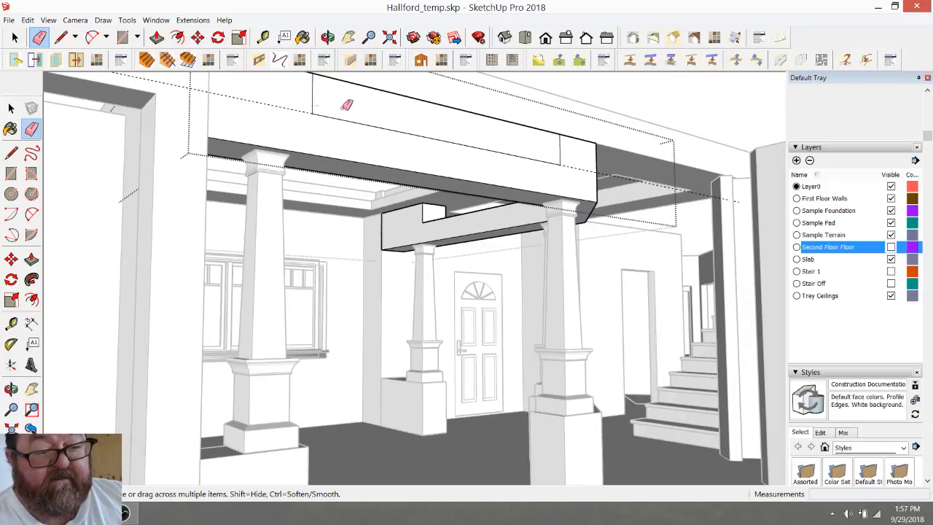
key("p")
left_click_drag(359, 117, 332, 177)
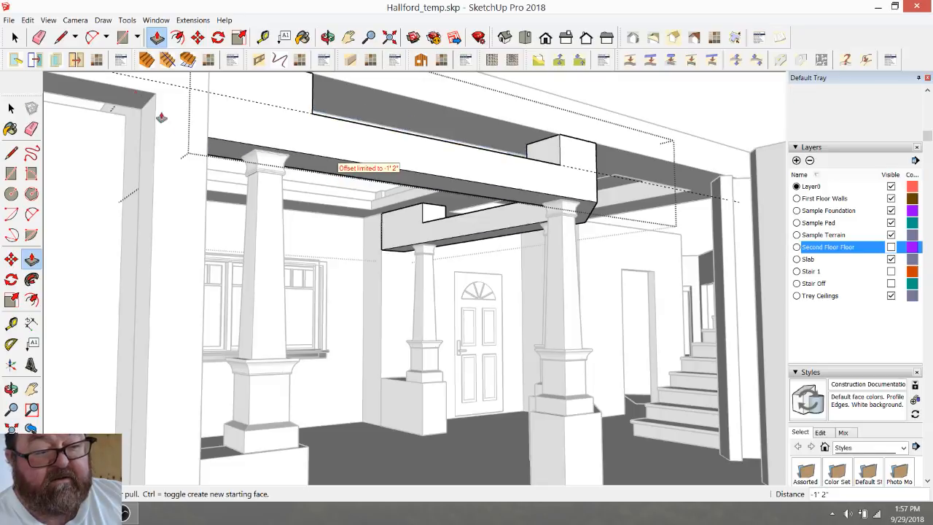
Step: Erase the construction guide from the beam and leave the beam group's editing mode
left_click(39, 38)
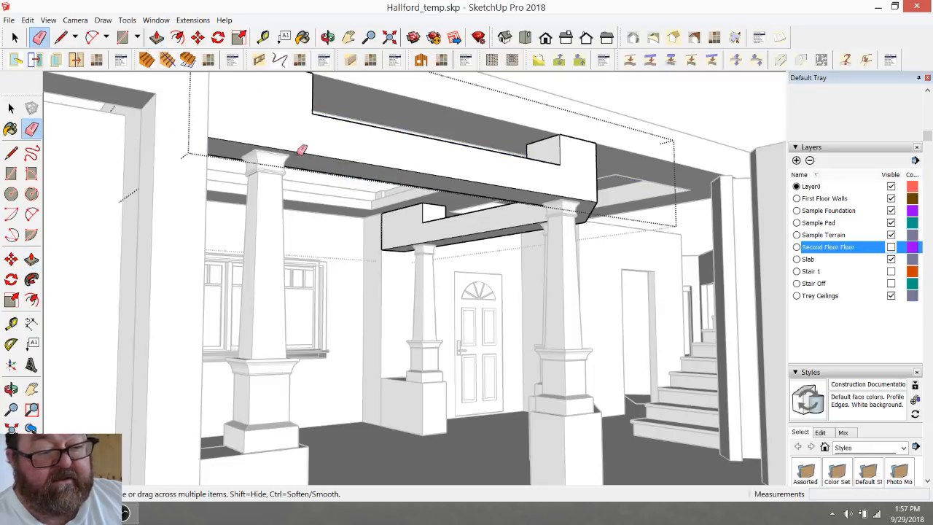
left_click(329, 37)
left_click_drag(438, 182, 291, 133)
key("space")
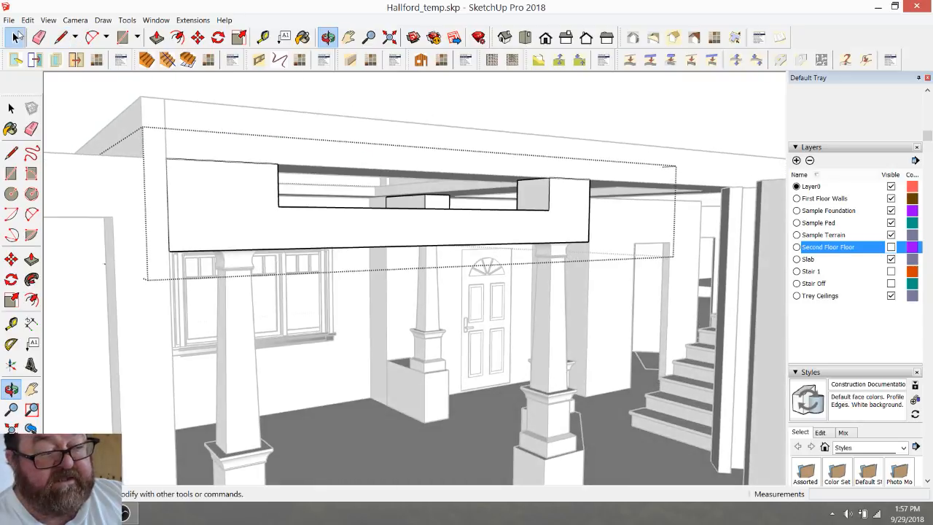
left_click(417, 311)
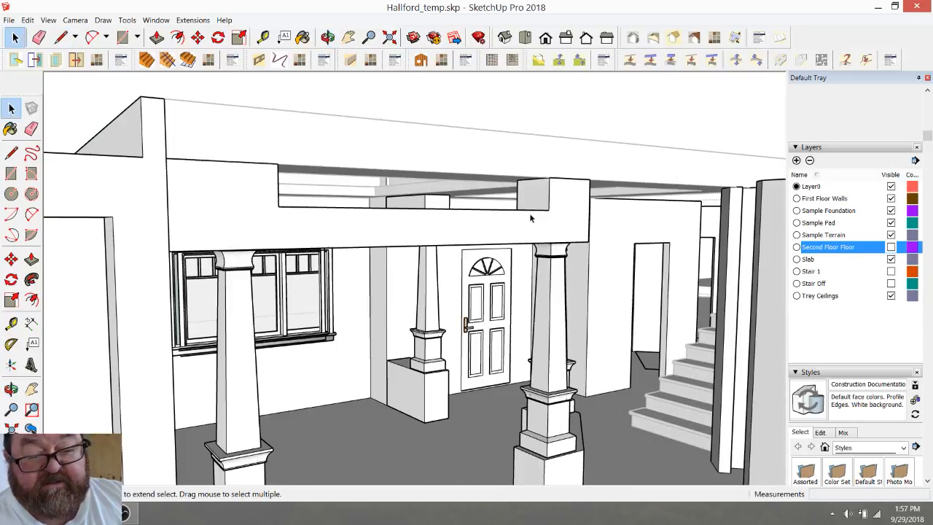
Step: Measure the height of the new opening from its lower edge up to the top of the beam
left_click(327, 38)
left_click_drag(444, 136, 475, 193)
left_click(263, 37)
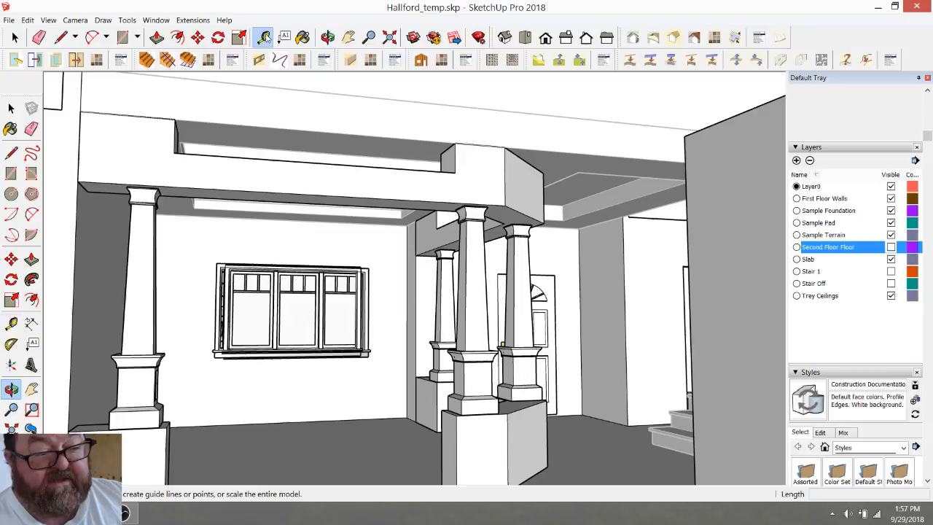
left_click(285, 159)
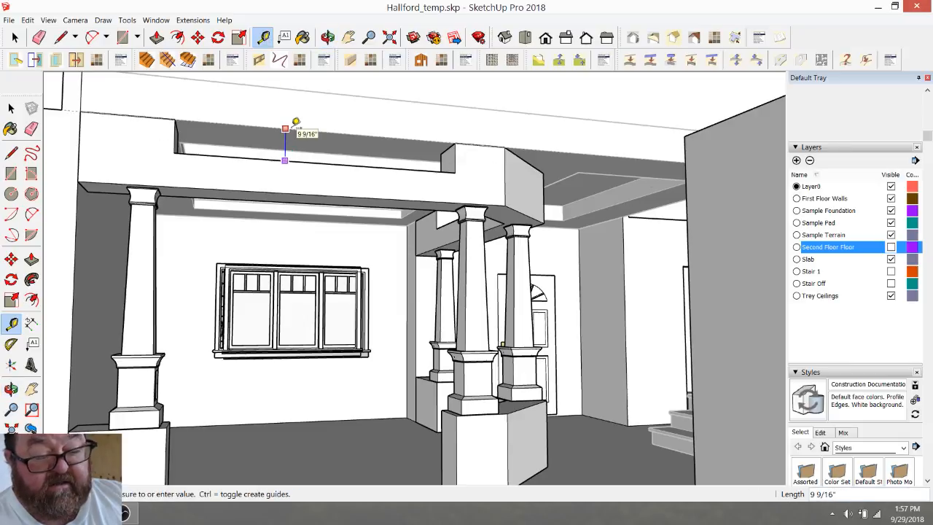
left_click(285, 128)
scroll(371, 154, "down", 1)
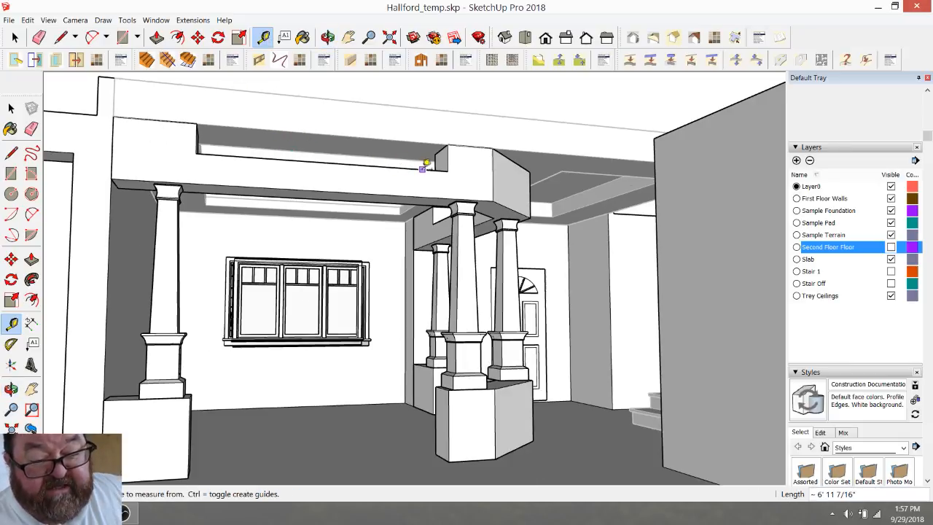
Step: Show the Second Floor Floor layer and measure the room's height from the ceiling behind the beam down to the floor
left_click(328, 38)
mouse_move(317, 104)
left_mouse_down()
mouse_move(362, 98)
mouse_move(298, 83)
mouse_move(309, 91)
left_mouse_up()
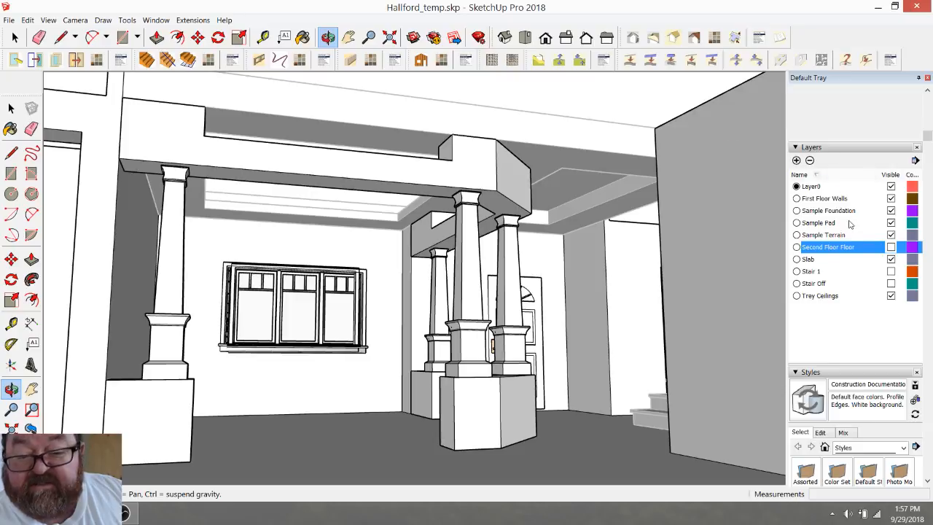
left_click(891, 247)
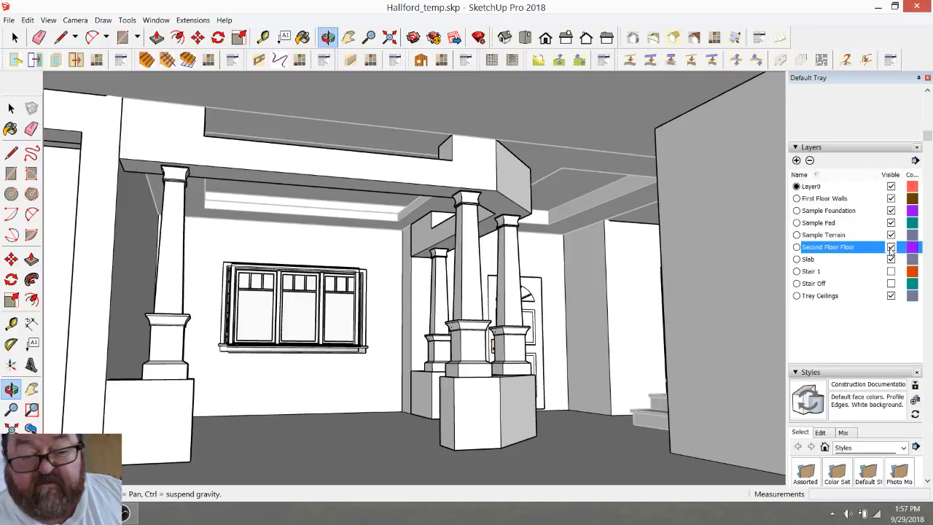
left_click_drag(523, 167, 464, 168)
left_click_drag(382, 166, 315, 175)
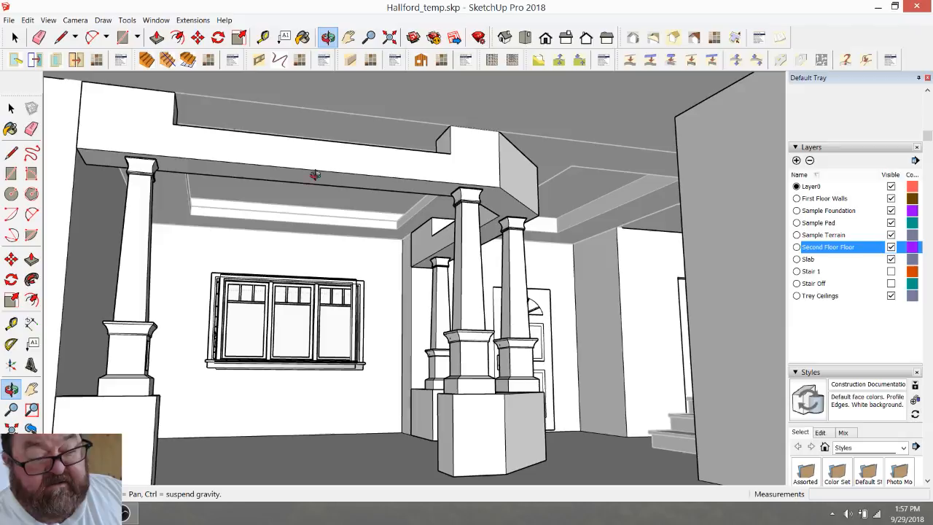
key("t")
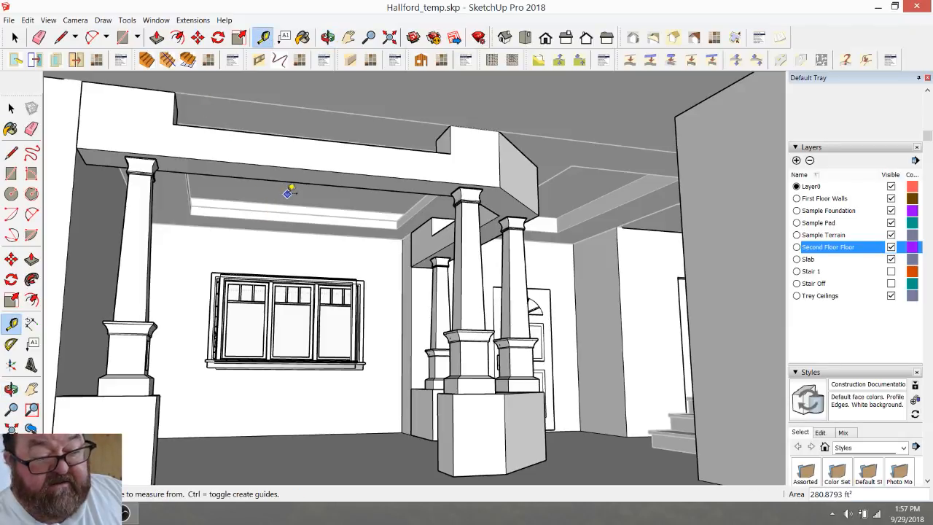
left_click(288, 194)
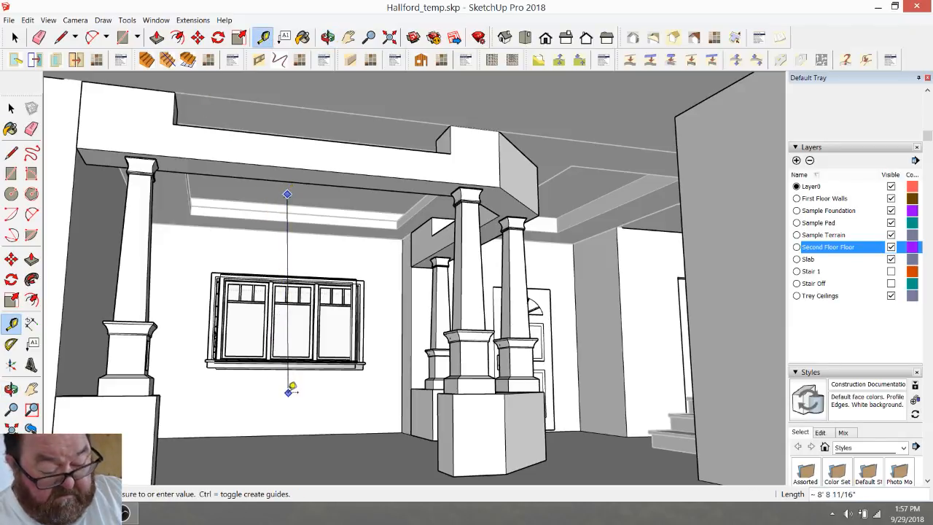
left_click(283, 440)
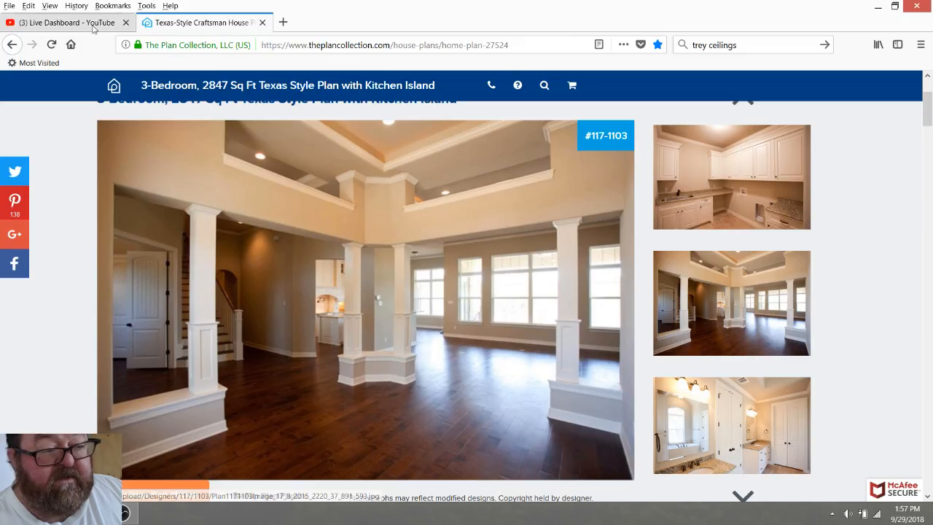
Step: Switch to the YouTube live dashboard and OBS to check the stream, and return to the SketchUp model
left_click(69, 23)
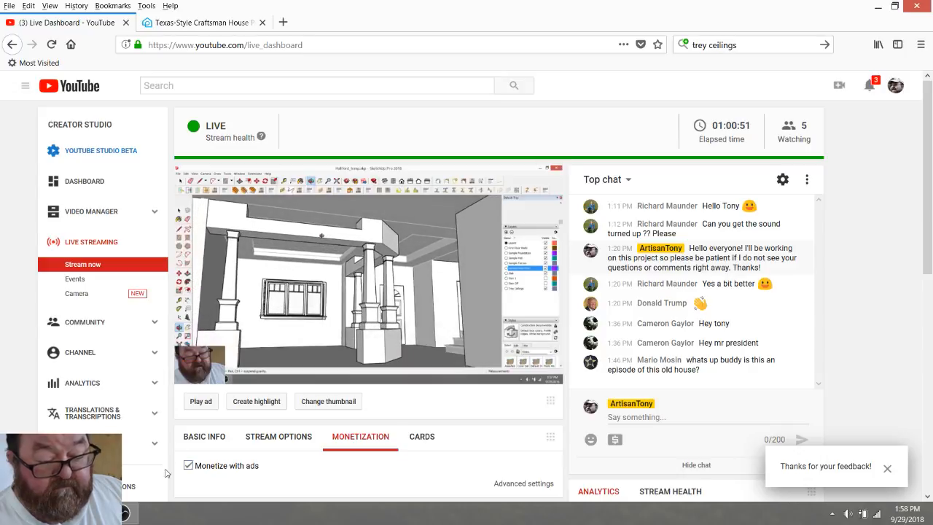
left_click(125, 513)
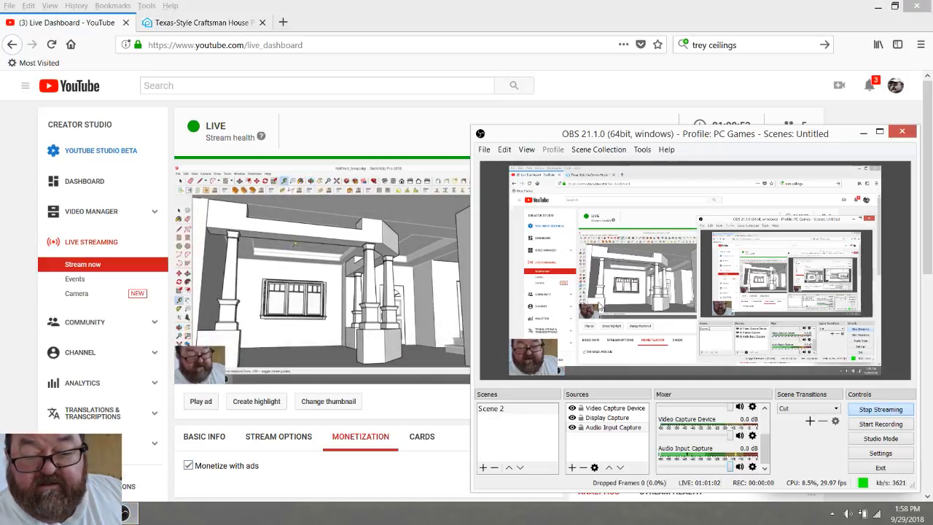
left_click(95, 513)
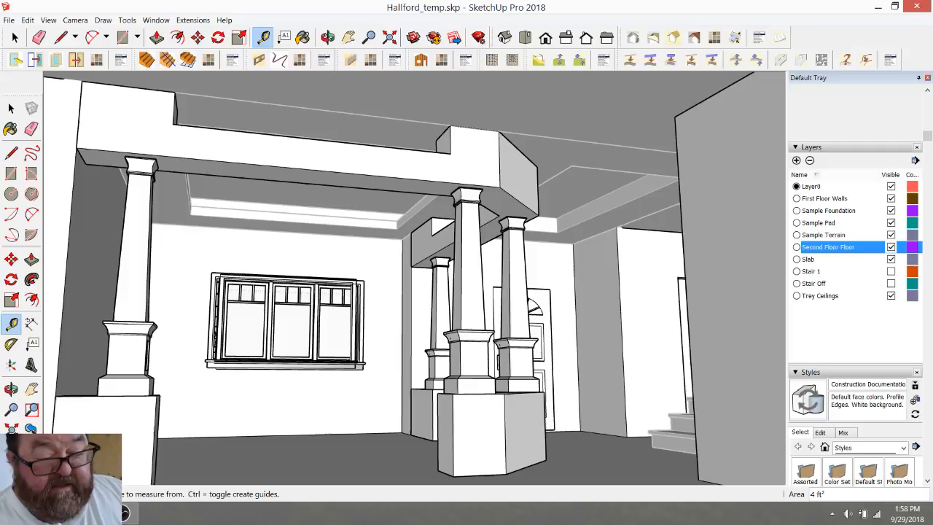
Step: Hide the Second Floor Floor layer to expose the first floor rooms from above
left_click(328, 36)
mouse_move(466, 277)
left_mouse_down()
mouse_move(455, 247)
mouse_move(358, 240)
mouse_move(281, 205)
mouse_move(404, 283)
mouse_move(323, 223)
mouse_move(343, 252)
left_mouse_up()
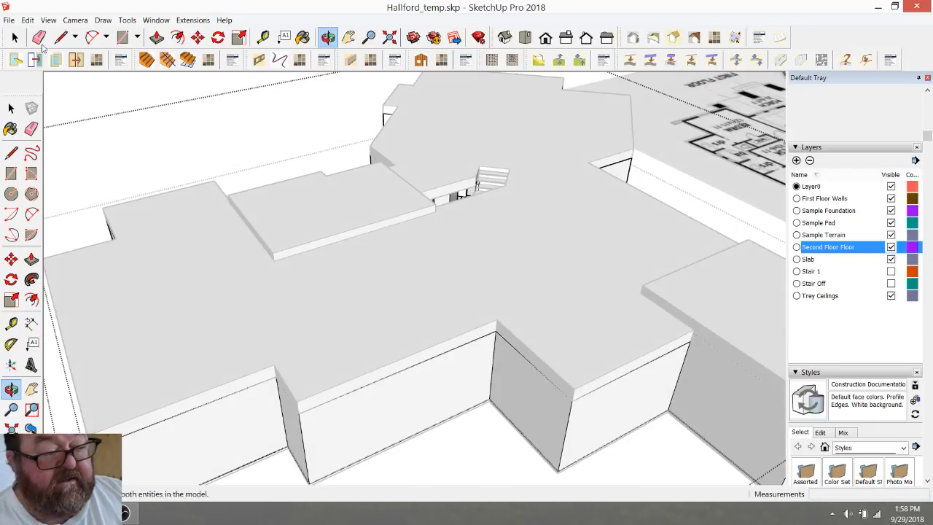
key("space")
left_click(227, 141)
scroll(334, 233, "down", 2)
left_click(351, 270)
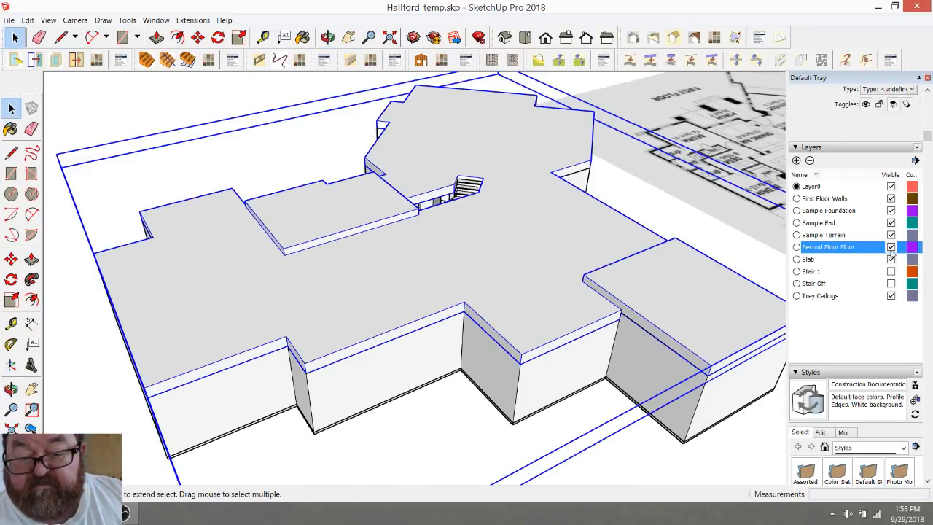
left_click(892, 249)
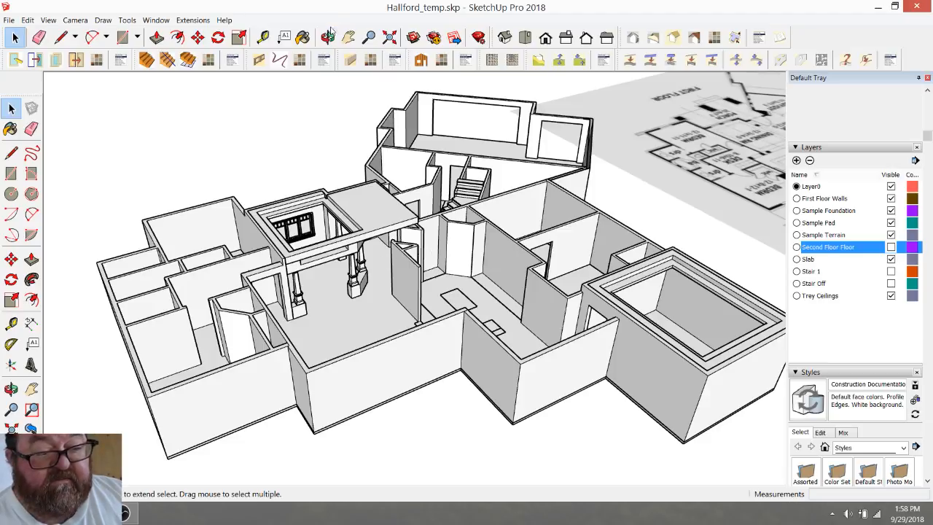
Step: Examine the walls of the large room beside the columns from above and up close
key("o")
left_click_drag(316, 339, 294, 347)
left_click_drag(428, 351, 465, 389)
scroll(464, 389, "down", 1)
scroll(364, 154, "up", 5)
scroll(364, 376, "down", 4)
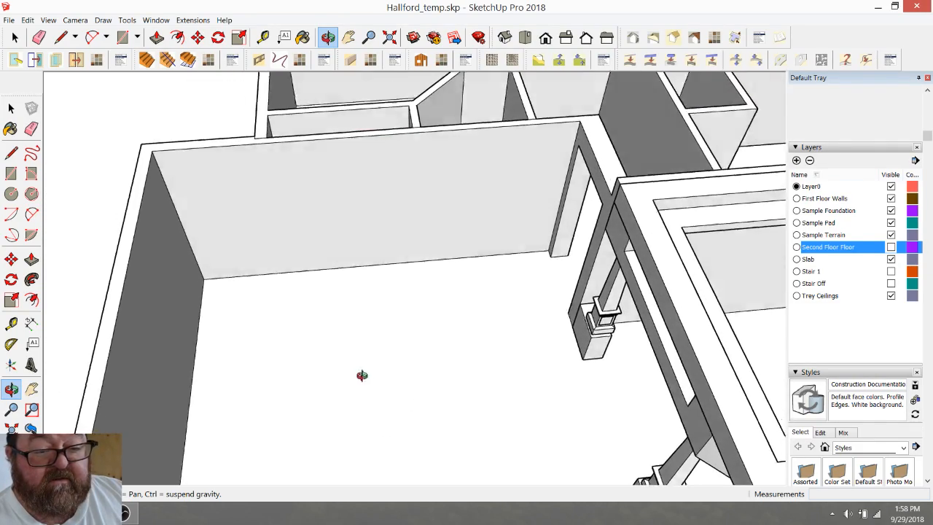
scroll(360, 377, "up", 2)
scroll(371, 207, "up", 4)
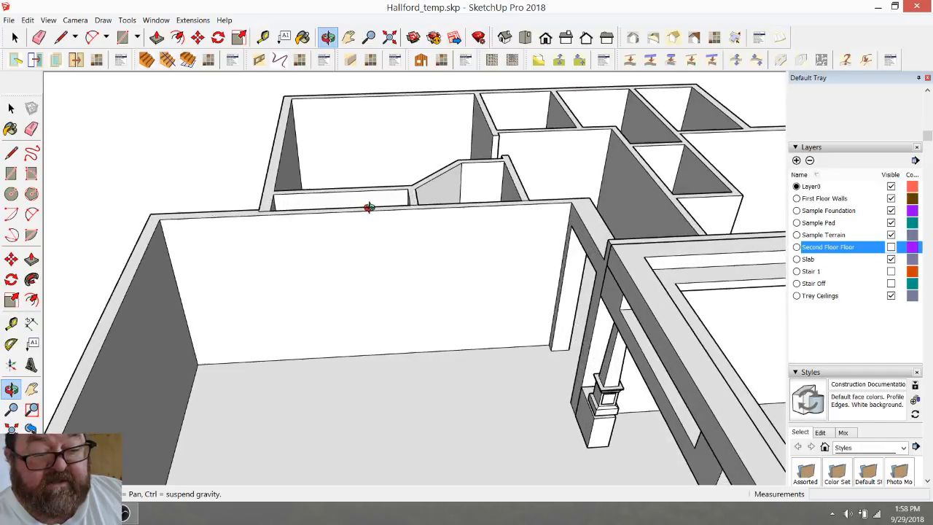
scroll(431, 301, "down", 1)
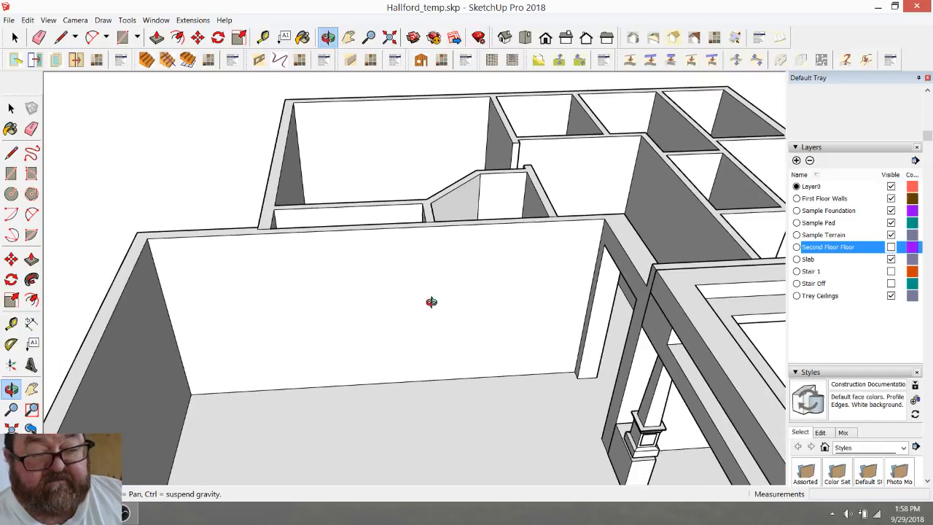
Step: Switch to the browser and bring up the house plan page with the photo of the columned room
key("alt+Tab")
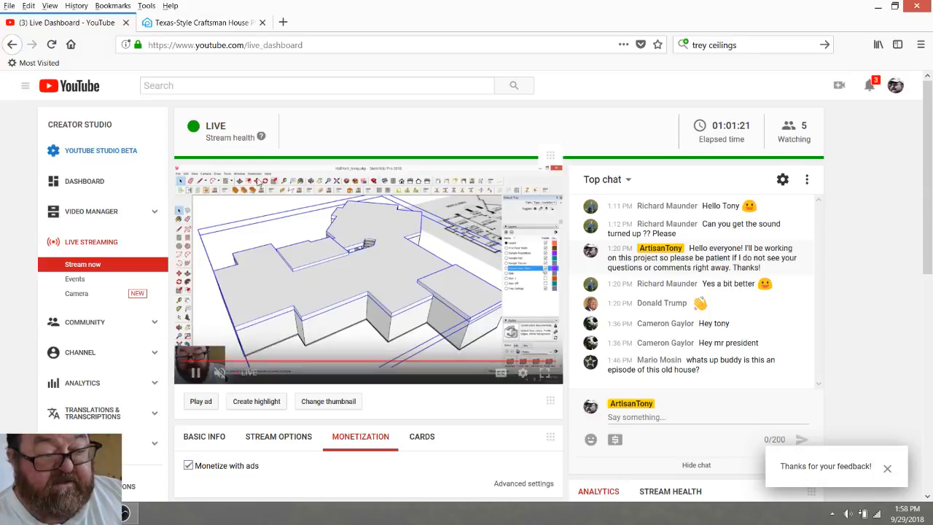
left_click(233, 24)
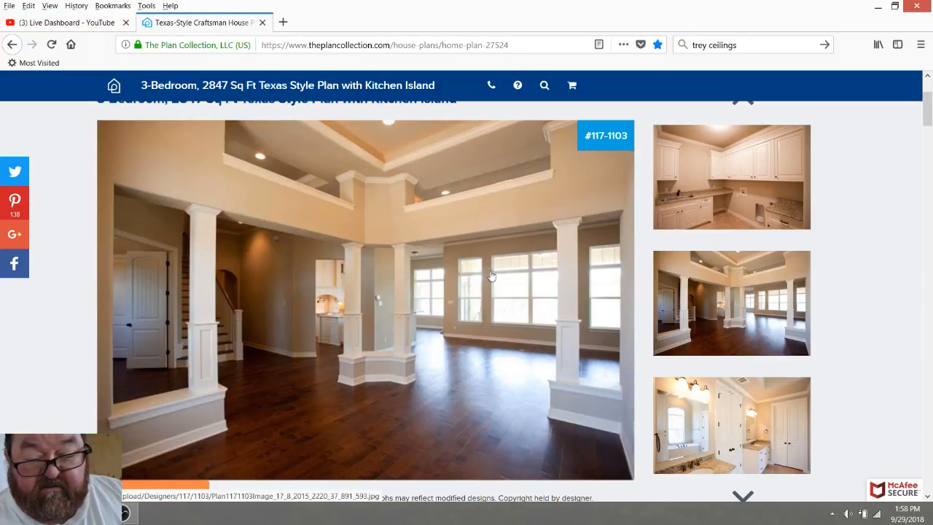
Step: Browse forward through the plan's photo gallery, past the bath, kitchen and living room photos, to the exterior front view
scroll(736, 278, "down", 2)
left_click(745, 430)
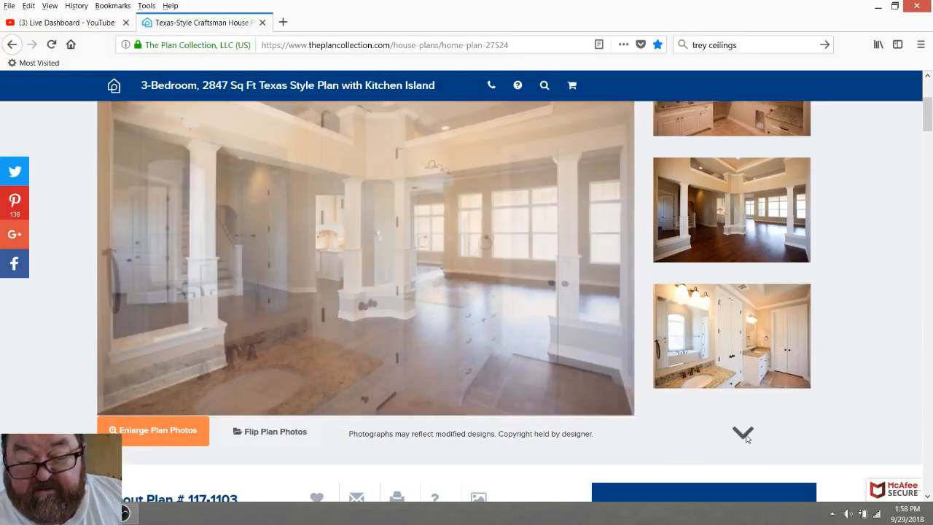
left_click(745, 433)
left_click(745, 434)
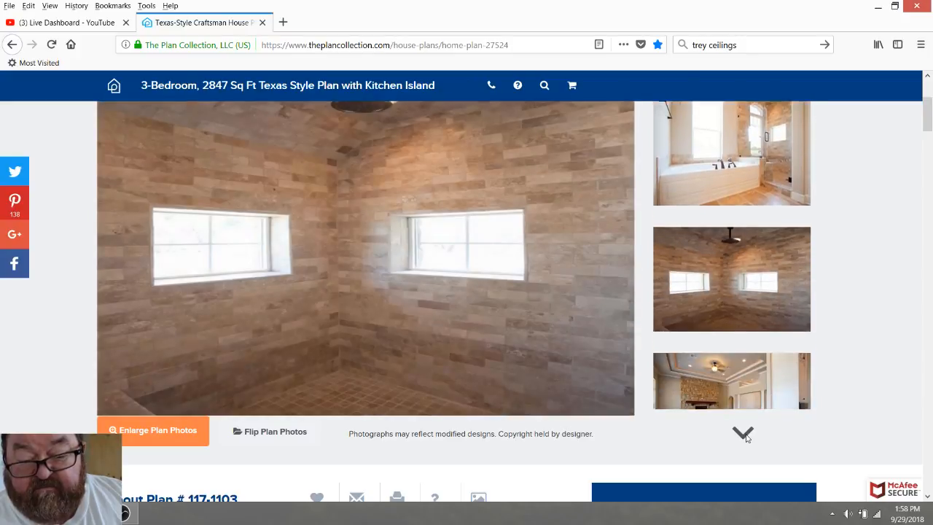
left_click(745, 433)
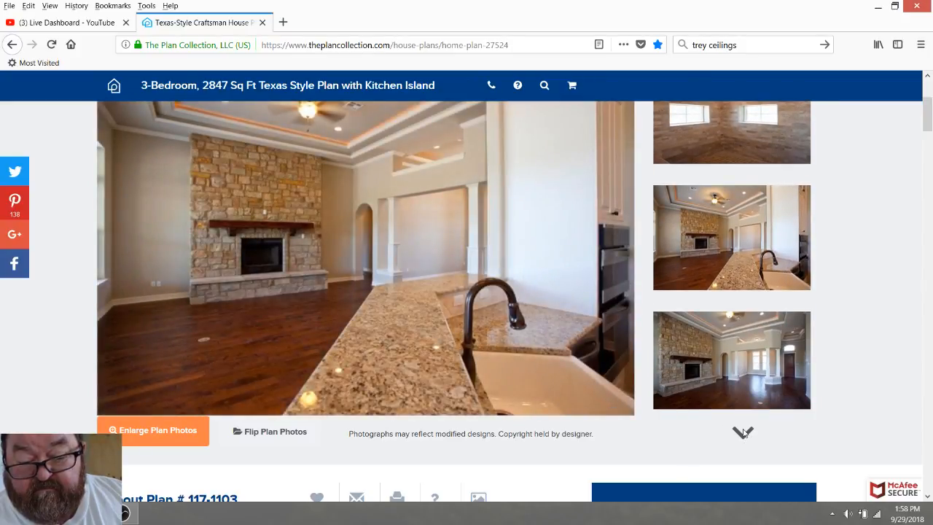
left_click(742, 433)
left_click(743, 435)
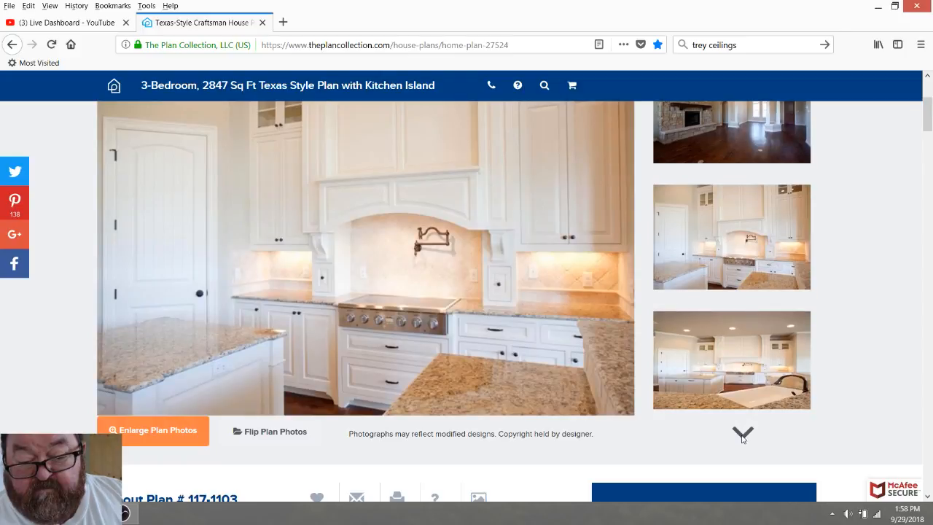
left_click(743, 435)
left_click(743, 434)
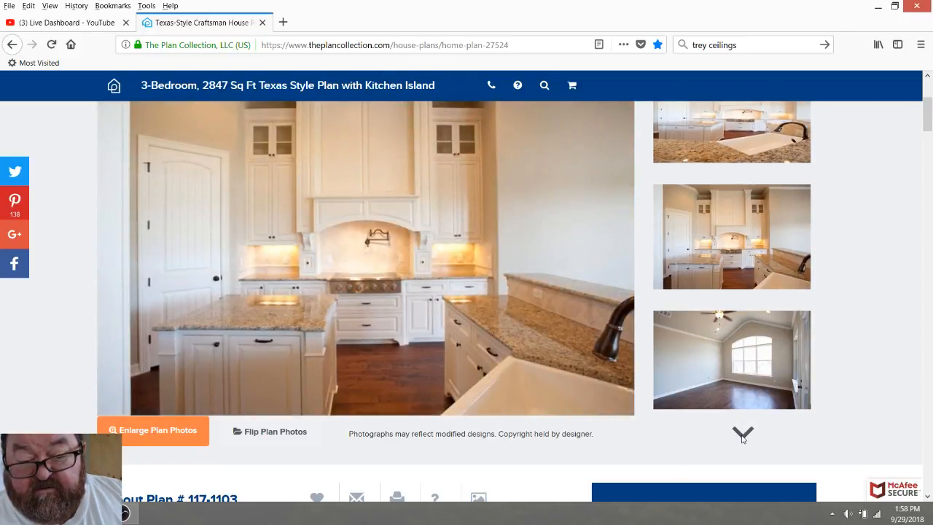
left_click(743, 435)
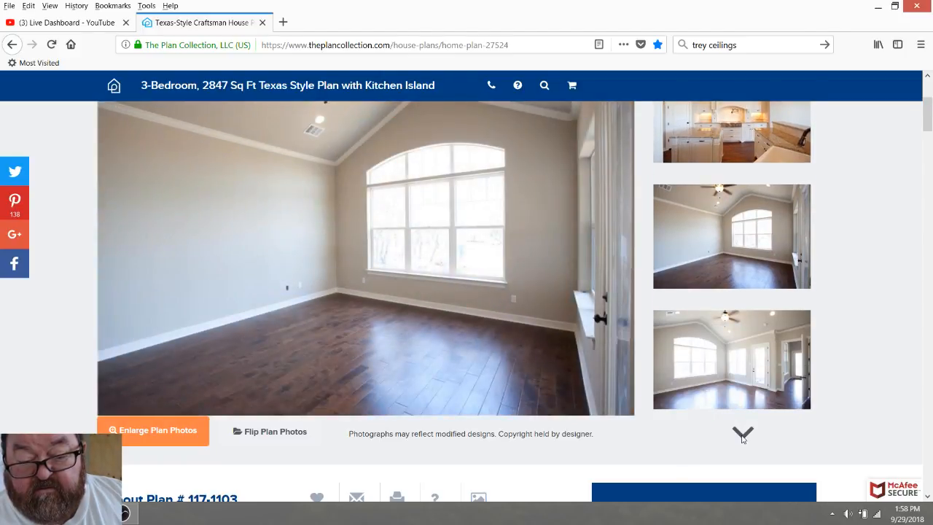
left_click(743, 435)
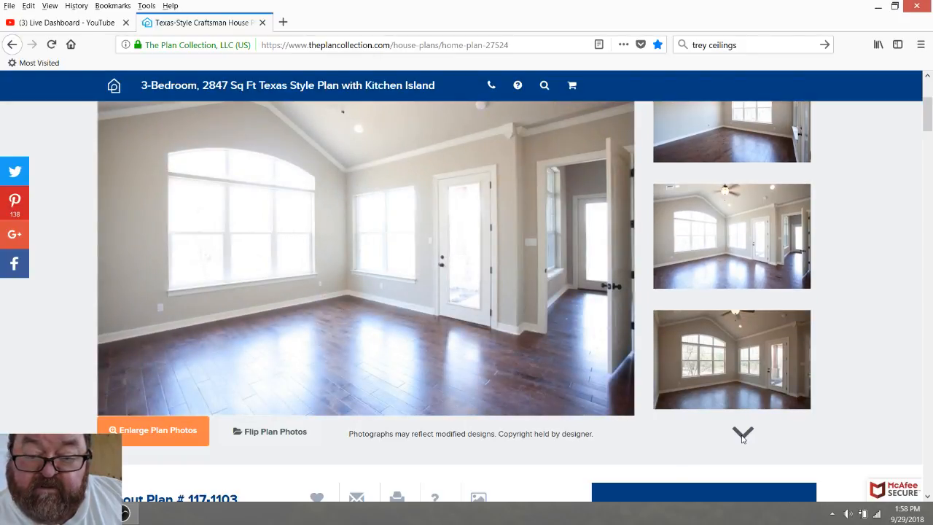
left_click(742, 435)
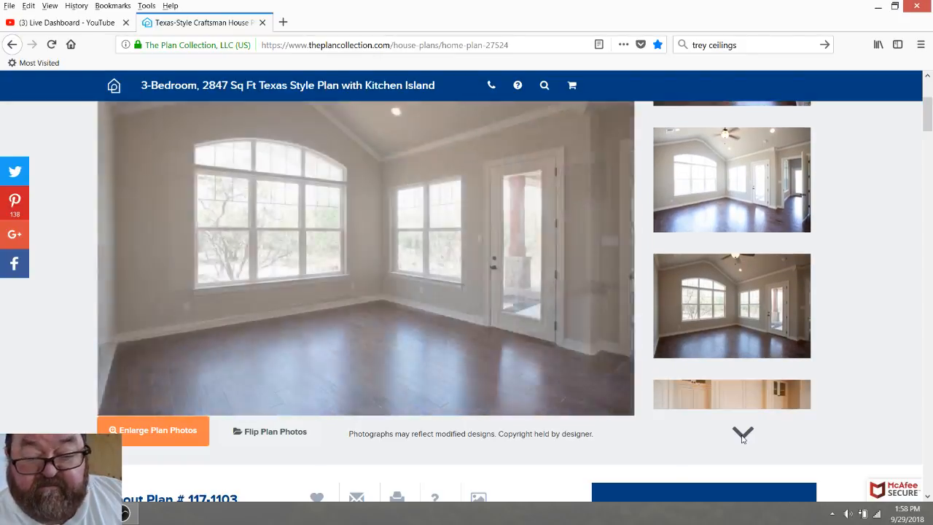
left_click(742, 435)
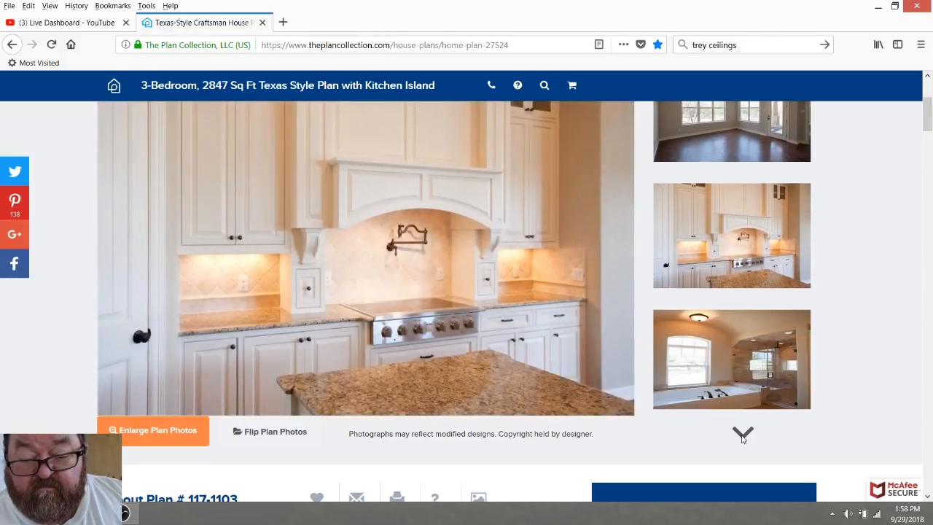
left_click(742, 435)
left_click(742, 435)
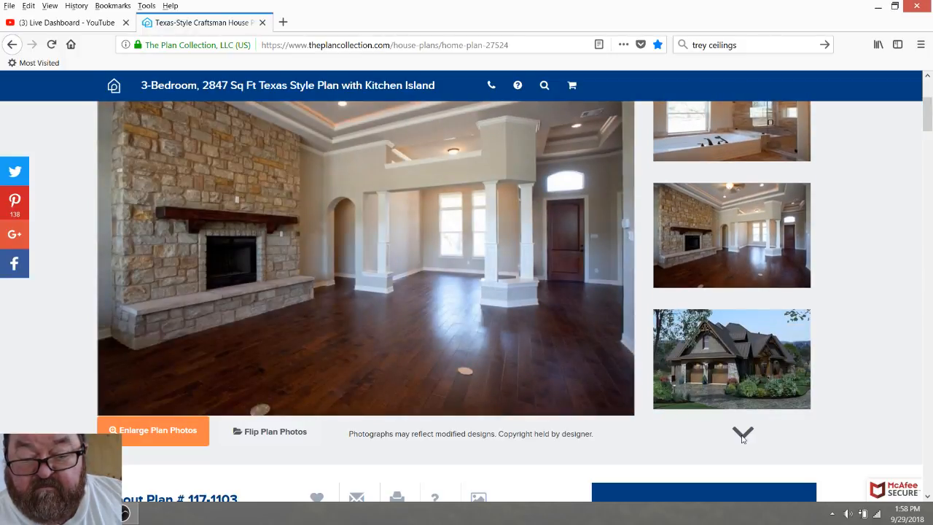
left_click(742, 435)
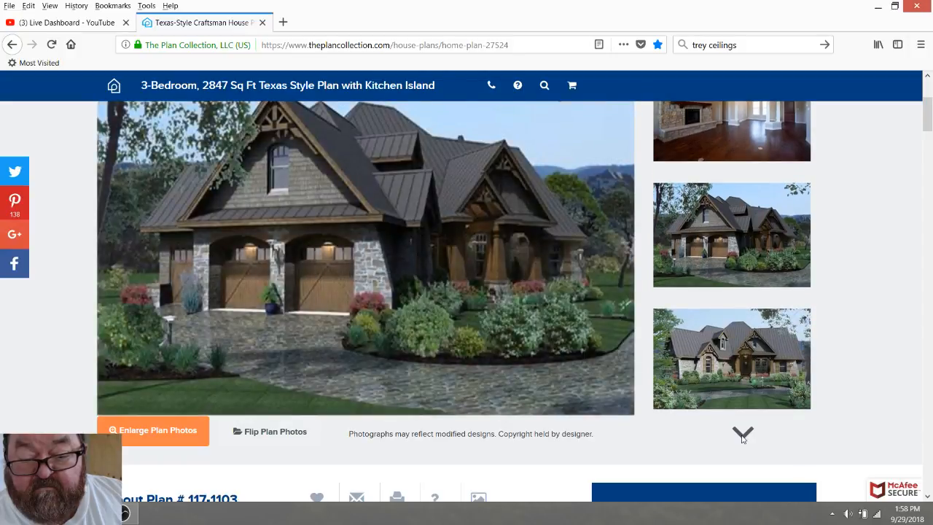
left_click(742, 436)
Step: Browse back through the gallery to the photo of the columned room, reviewing the vaulted room and fireplace room on the way
scroll(706, 203, "up", 2)
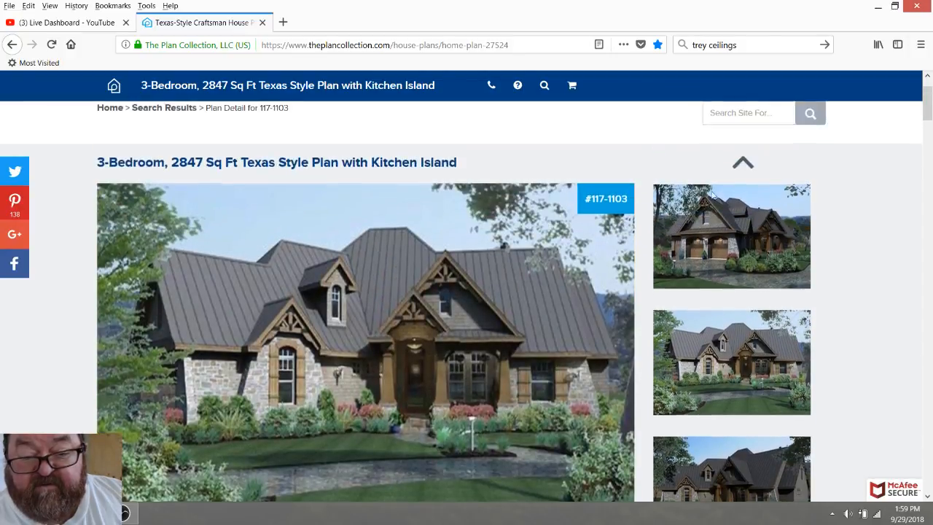
left_click(744, 167)
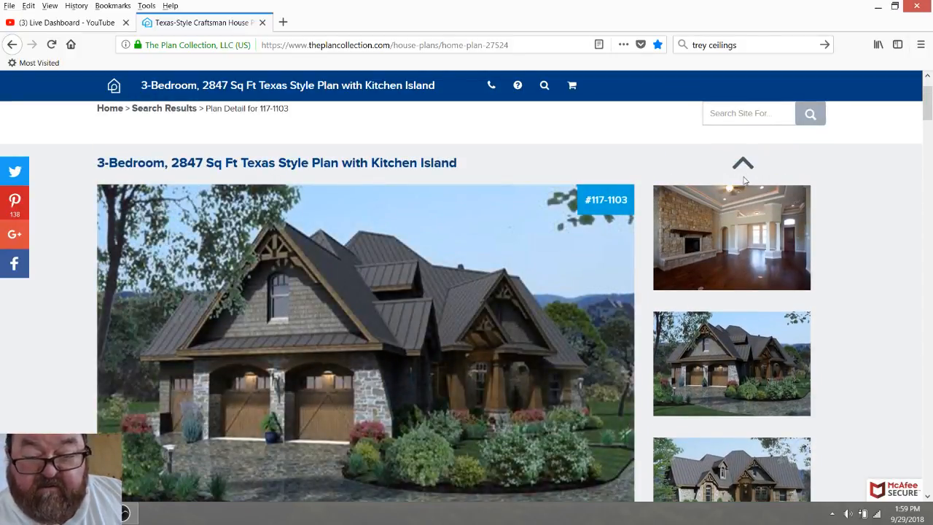
left_click(744, 165)
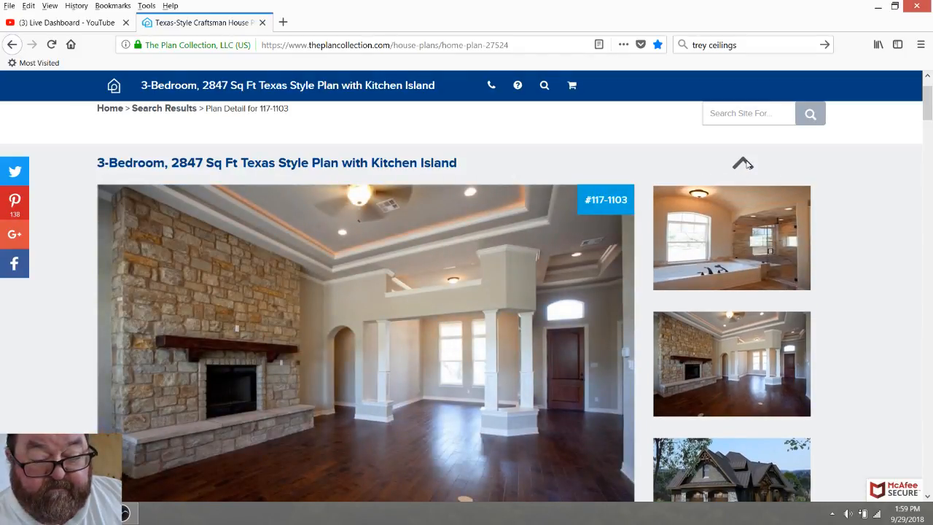
left_click(743, 165)
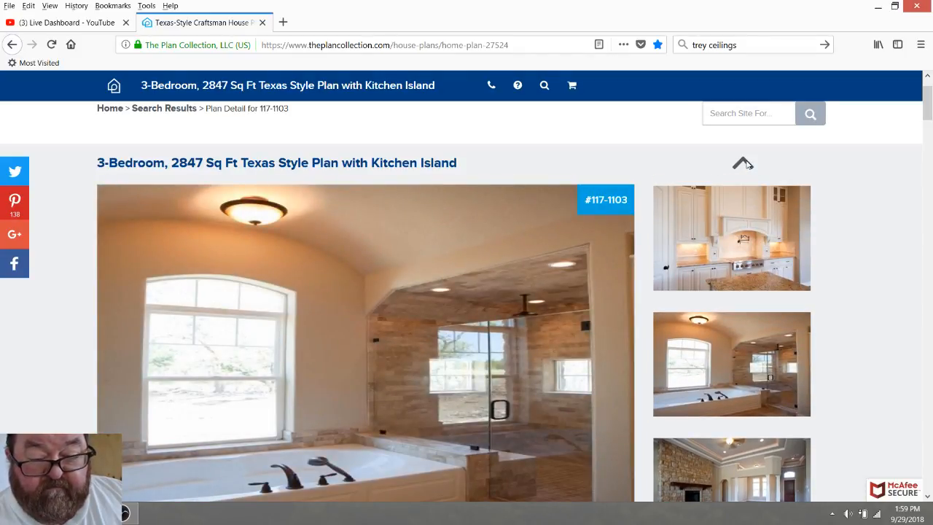
left_click(744, 165)
left_click(743, 166)
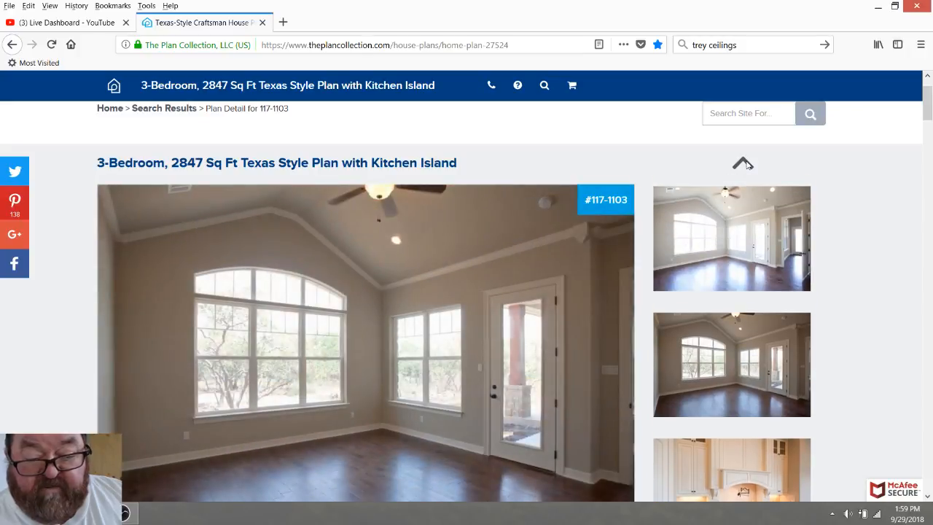
left_click(743, 165)
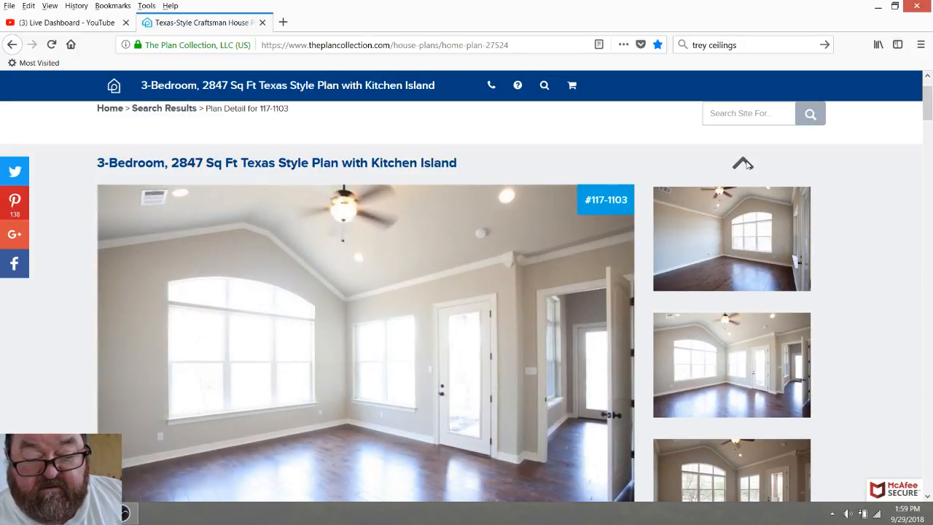
left_click(743, 166)
left_click(744, 166)
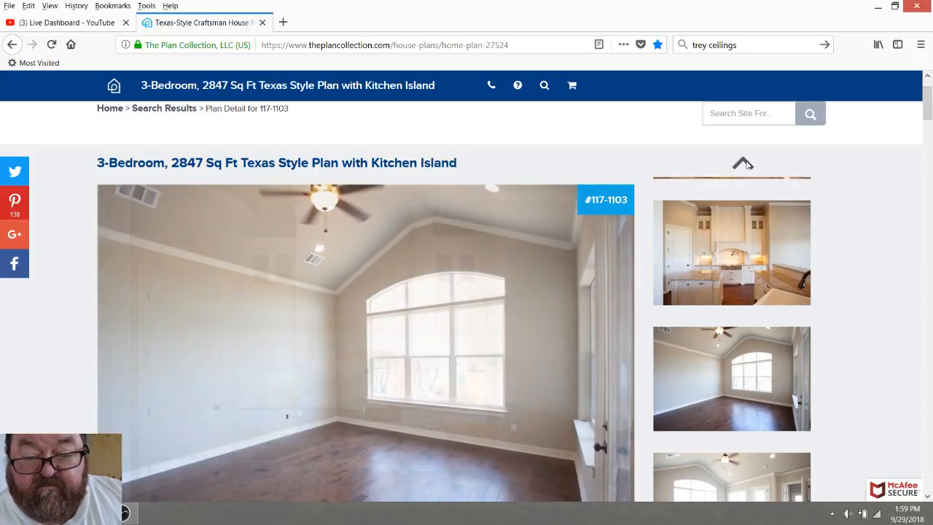
left_click(743, 165)
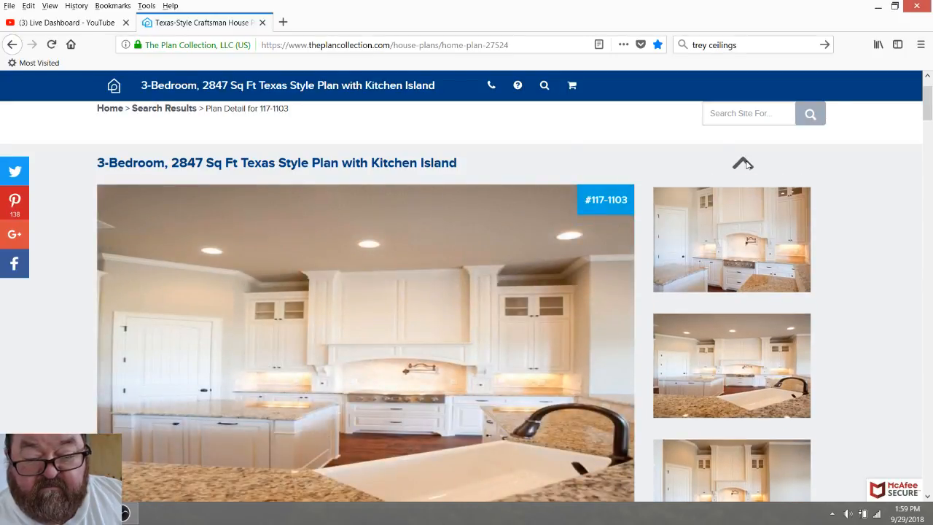
left_click(743, 165)
left_click(747, 165)
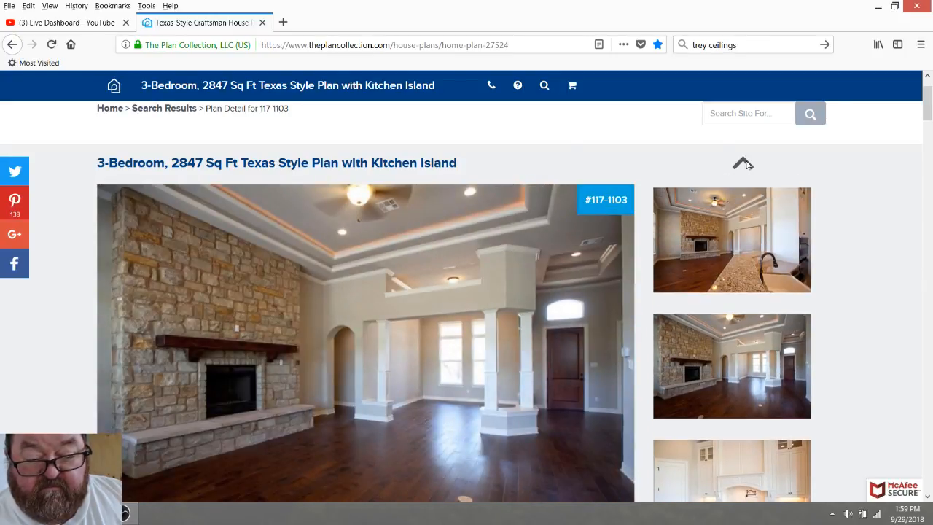
left_click(744, 165)
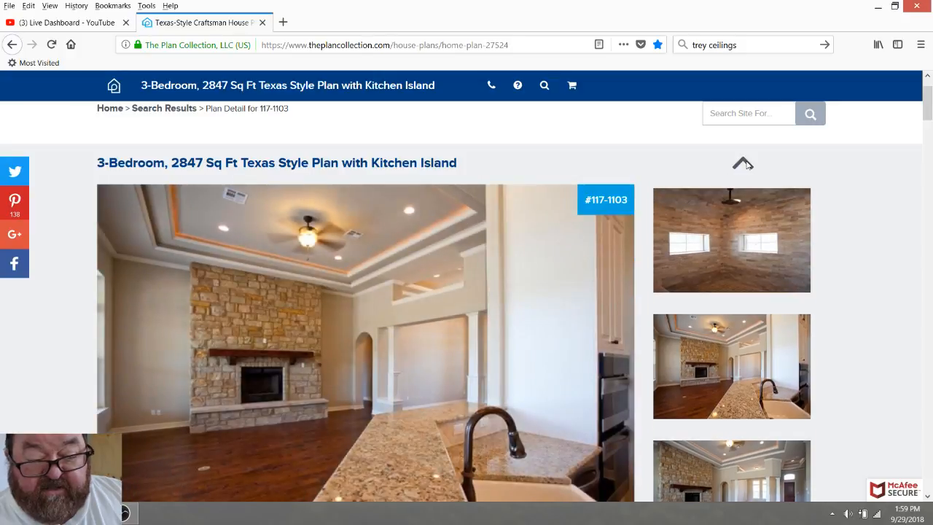
left_click(744, 164)
left_click(745, 165)
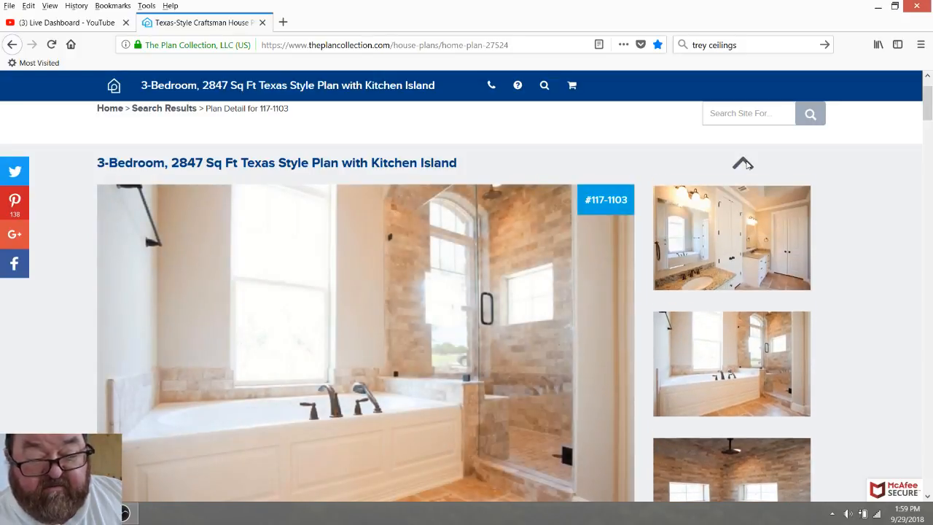
left_click(745, 165)
left_click(745, 165)
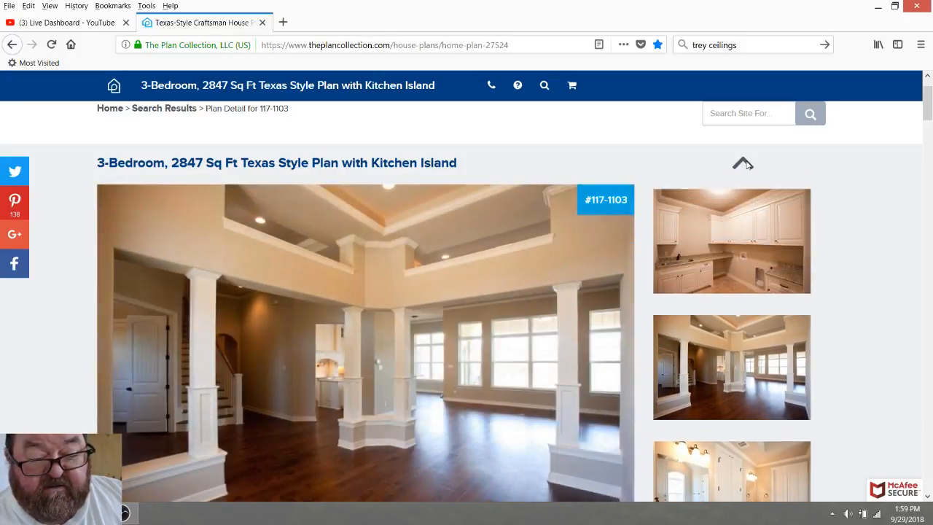
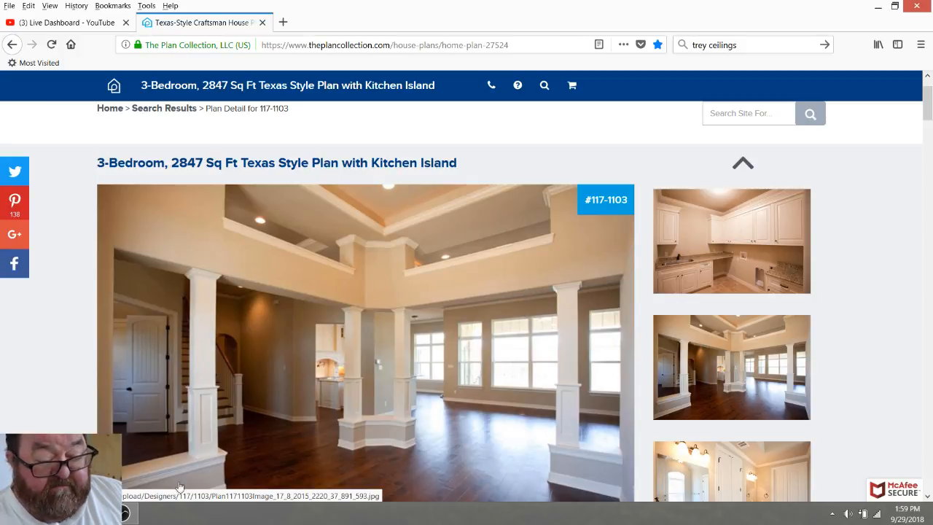
Step: Check the YouTube live dashboard and return to the SketchUp model
left_click(80, 24)
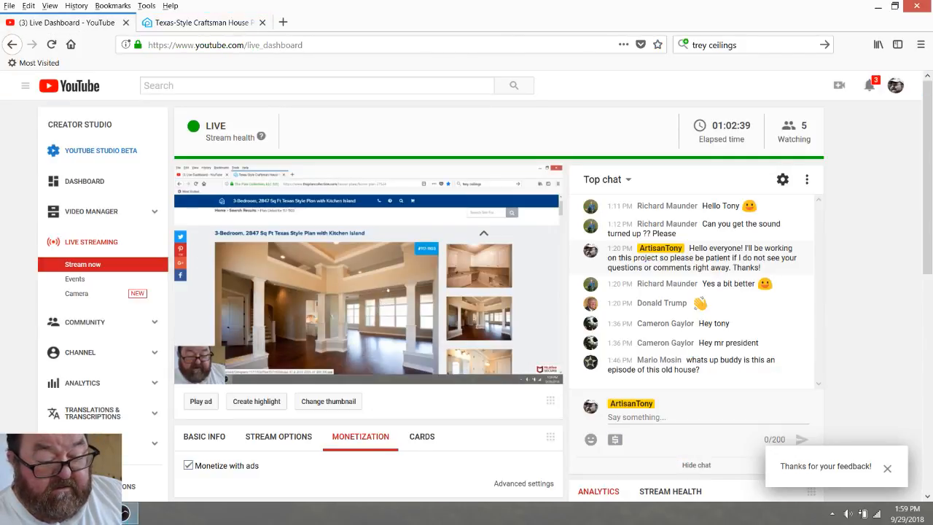
left_click(124, 513)
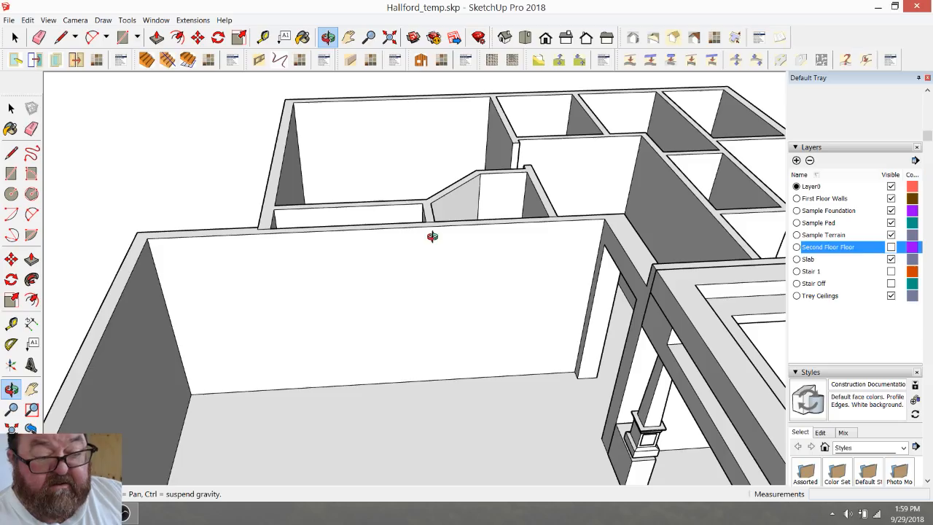
Step: Measure the height of the large room's wall beside the columns from the floor to the wall top
left_click_drag(350, 255, 295, 273)
scroll(295, 273, "down", 5)
left_click_drag(340, 298, 335, 256)
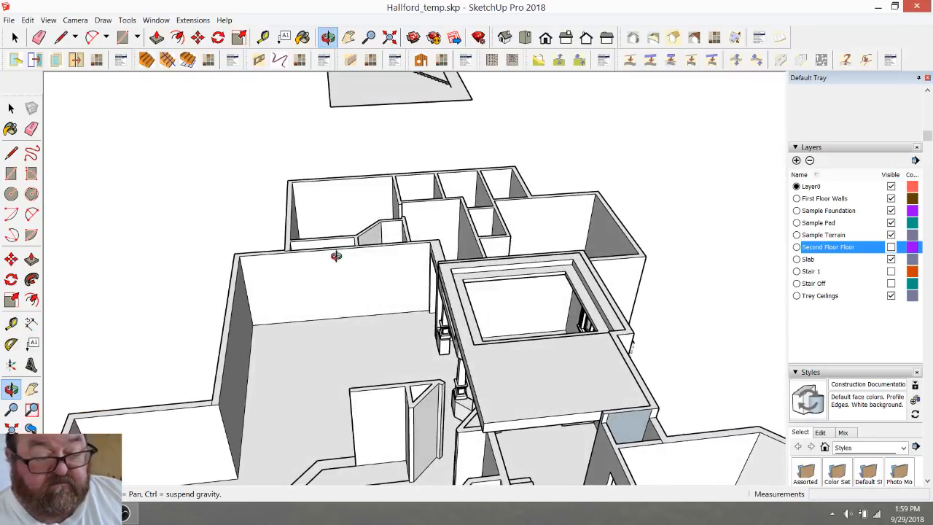
scroll(239, 248, "up", 3)
left_click_drag(316, 309, 269, 289)
left_click(263, 37)
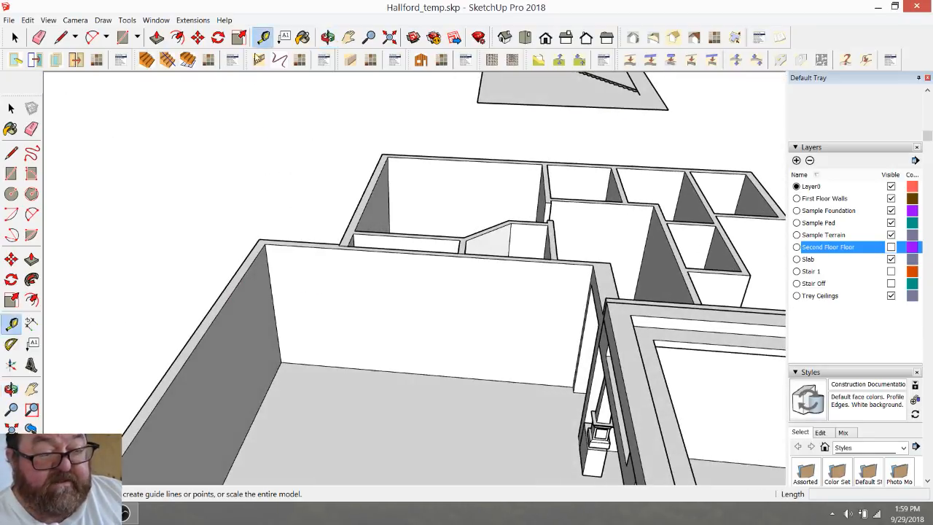
left_click(300, 363)
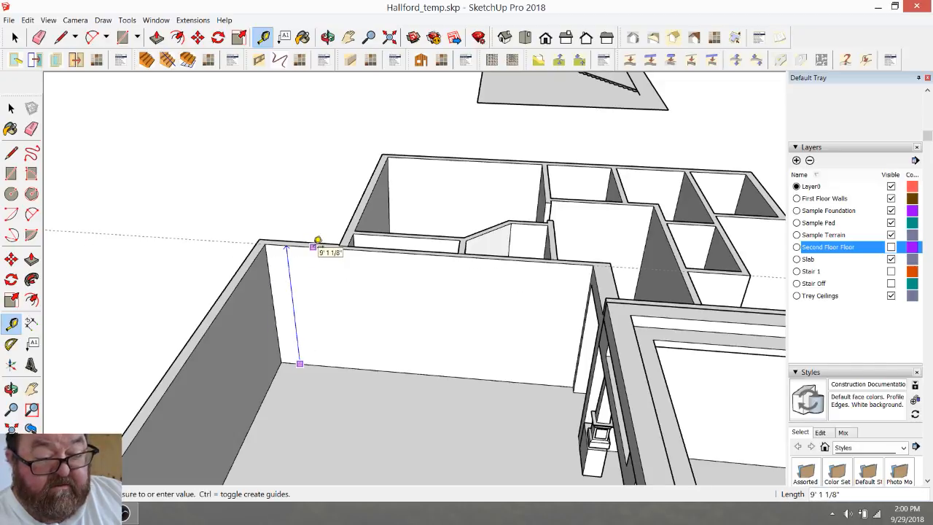
left_click(314, 245)
scroll(414, 277, "down", 2)
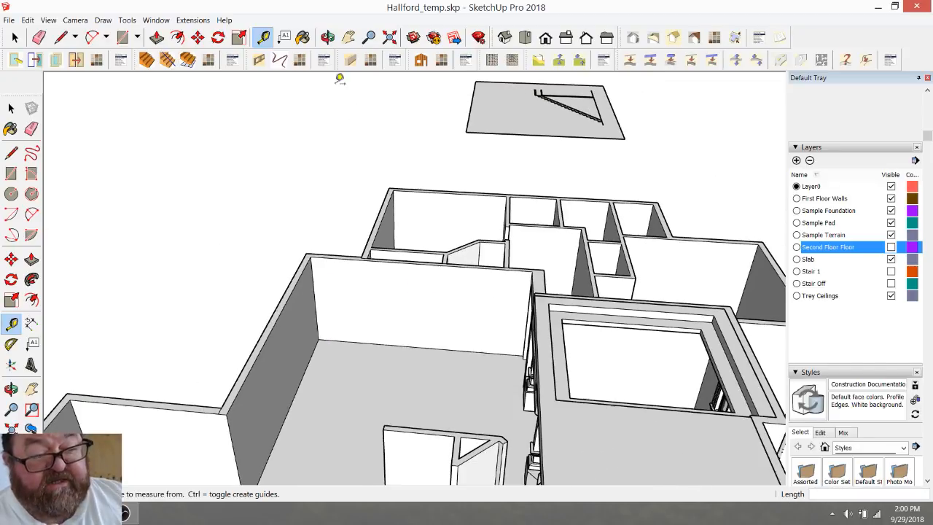
Step: Open the wall group for editing at the large room's far end wall
left_click(327, 38)
left_click_drag(410, 246, 480, 347)
left_click_drag(353, 364, 179, 335)
scroll(162, 304, "up", 5)
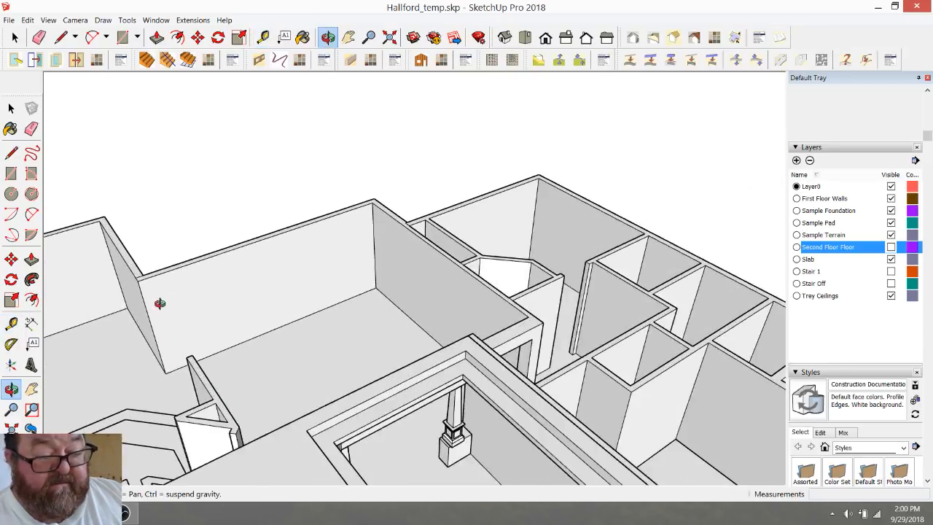
left_click_drag(322, 324, 227, 325)
scroll(527, 362, "down", 3)
left_click_drag(527, 363, 334, 353)
scroll(314, 258, "up", 4)
key("t")
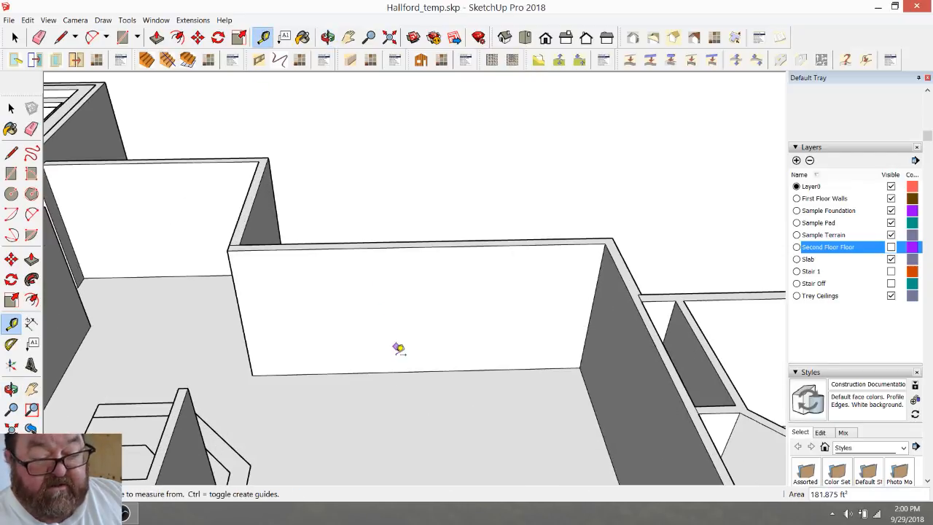
left_click(14, 38)
double_click(292, 273)
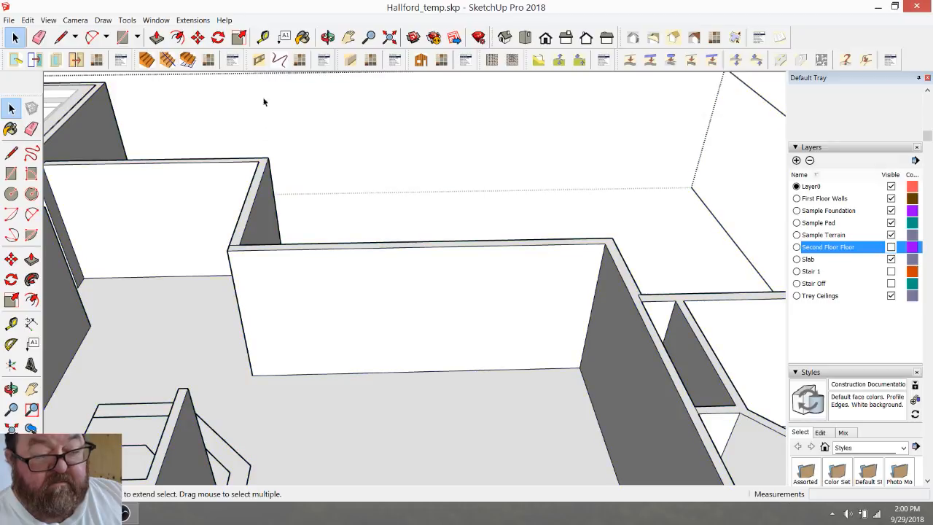
Step: Place a horizontal guide on the end wall 8' above its floor edge
left_click(263, 38)
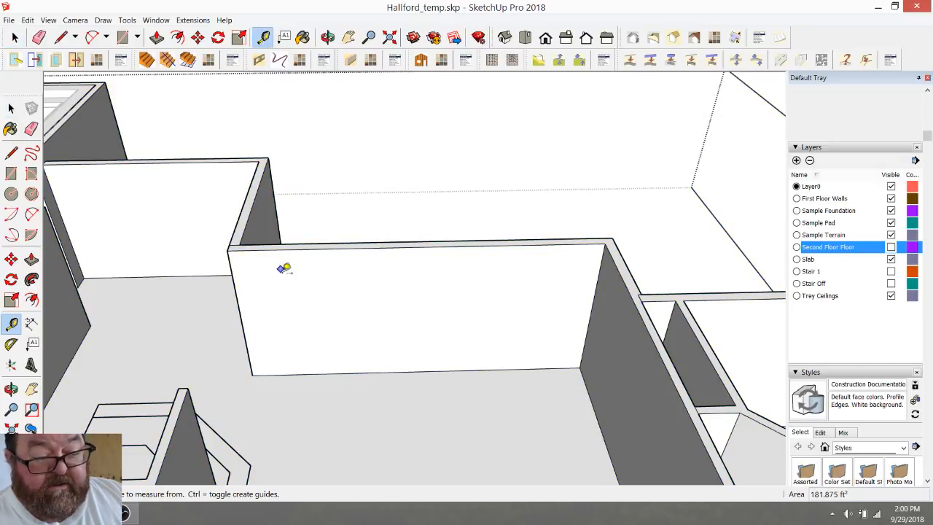
left_click(417, 371)
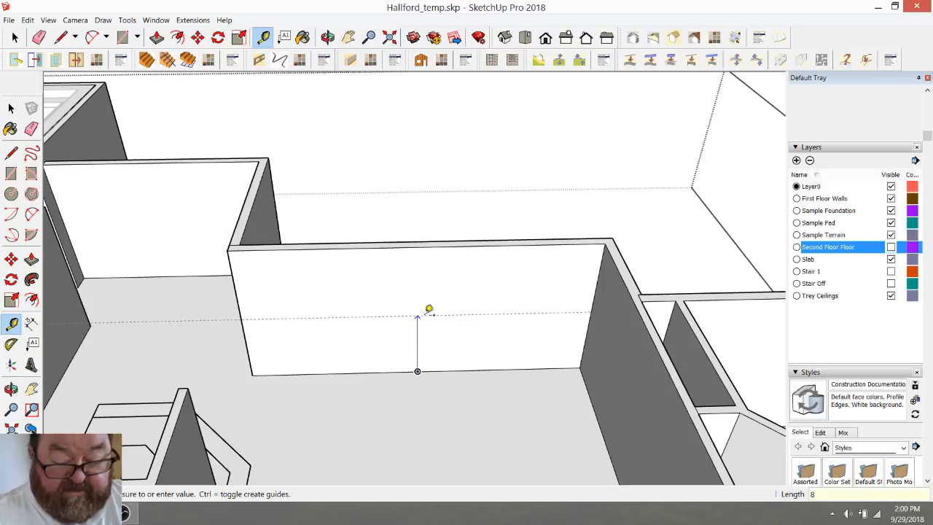
key("Return")
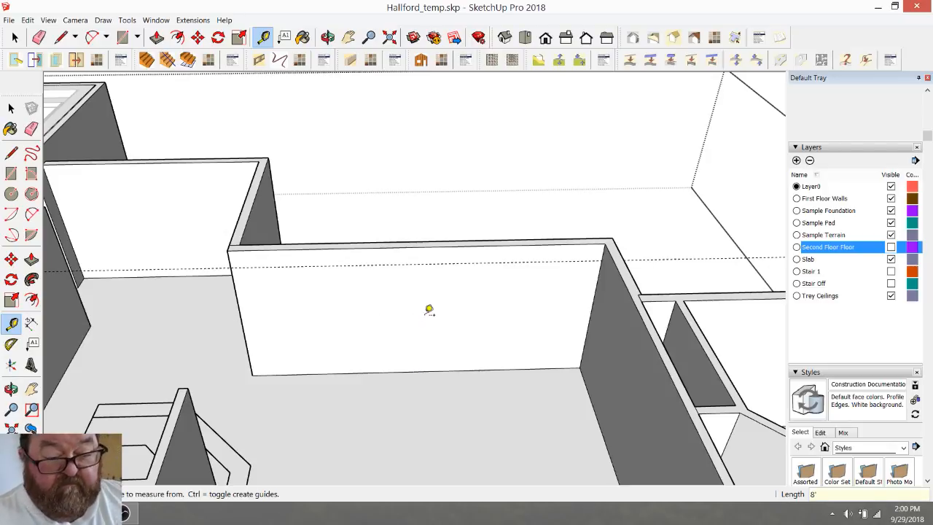
Step: Place a vertical guide at the end wall's midpoint, offset from its side edge
scroll(315, 289, "up", 2)
scroll(380, 272, "down", 2)
left_click(253, 297)
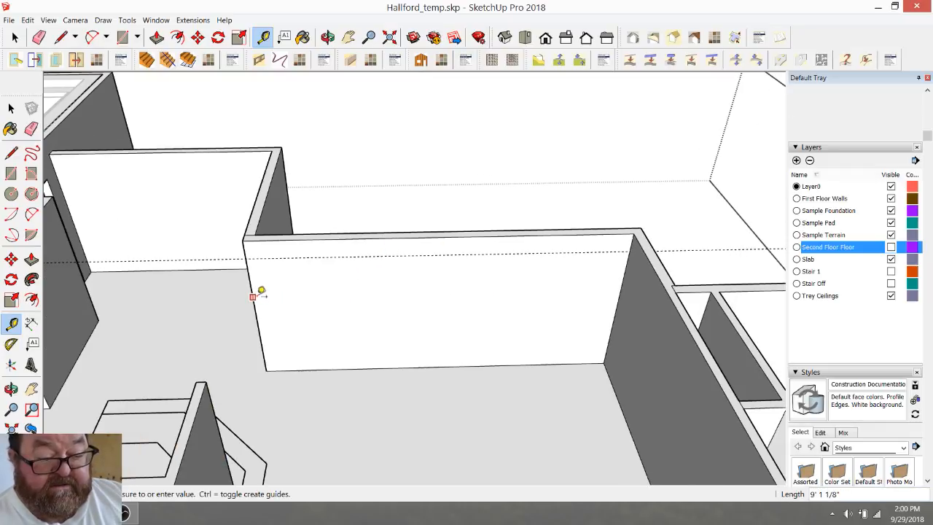
left_click(445, 234)
scroll(415, 312, "up", 2)
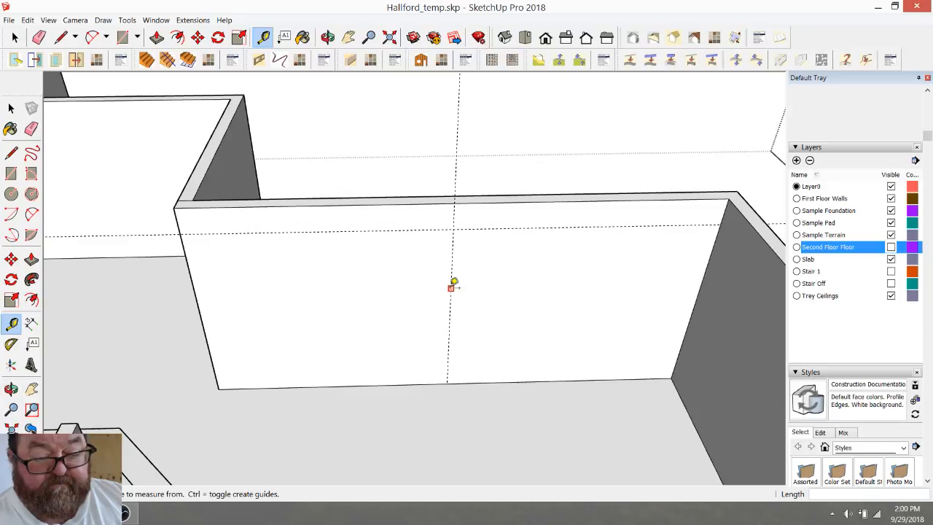
Step: Add vertical guides 18 inches to each side of the end wall's center guide
left_click(452, 287)
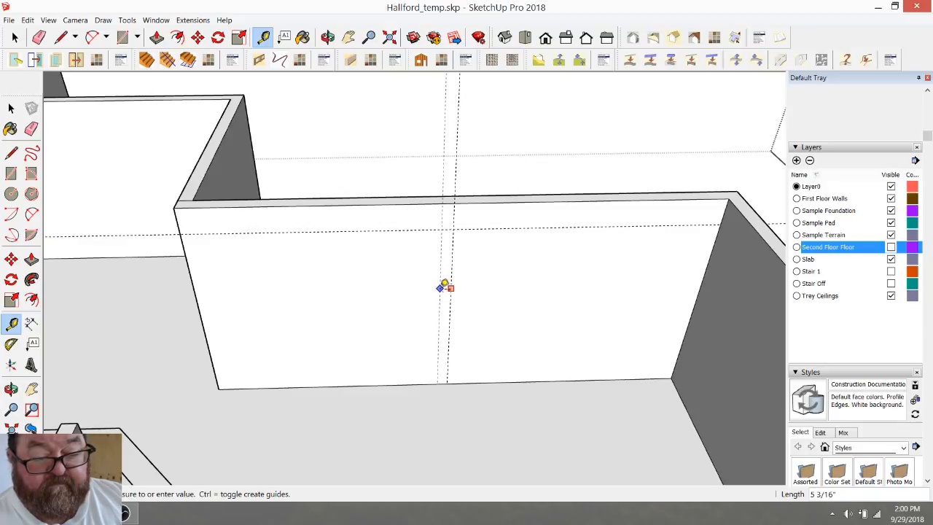
key("Escape")
left_click(452, 286)
type("1")
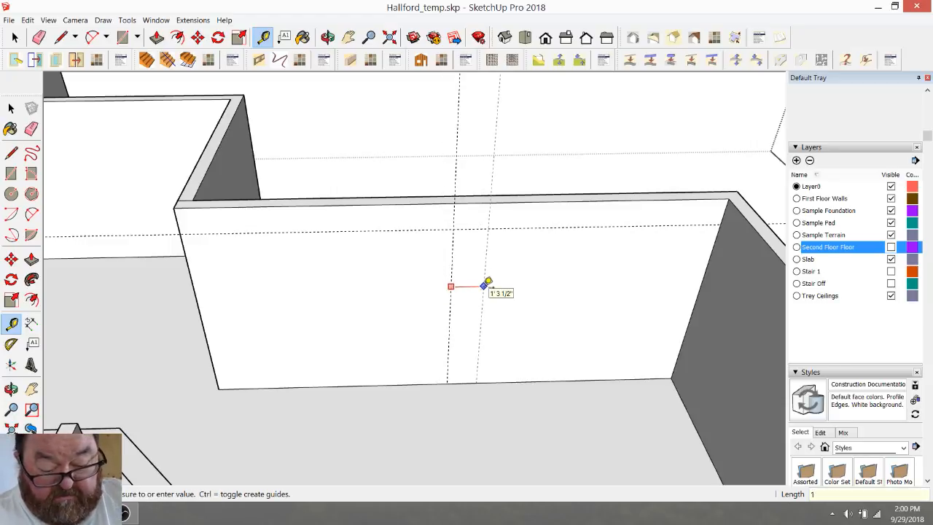
key("Return")
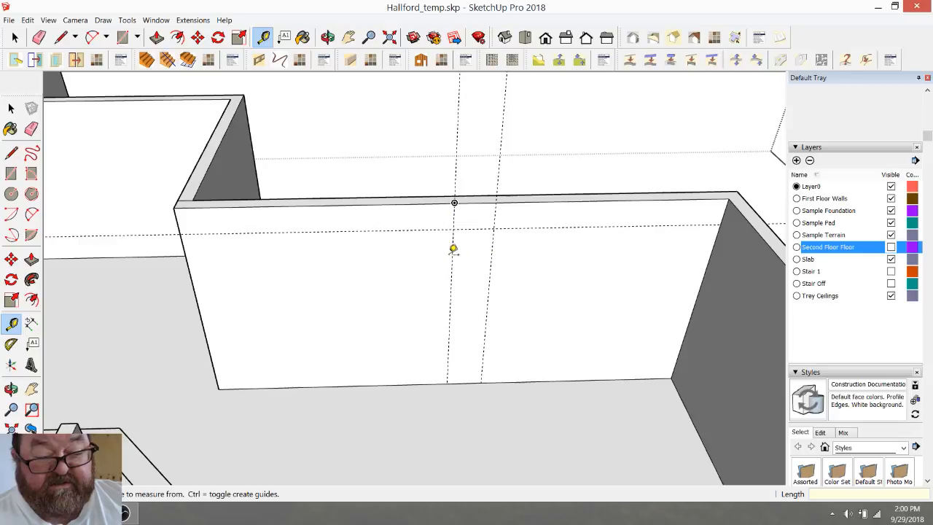
left_click(453, 268)
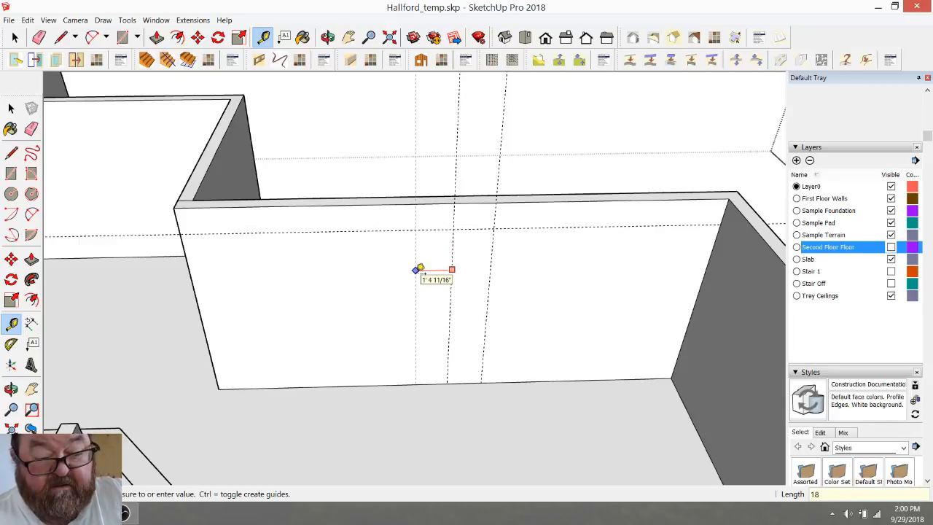
key("Return")
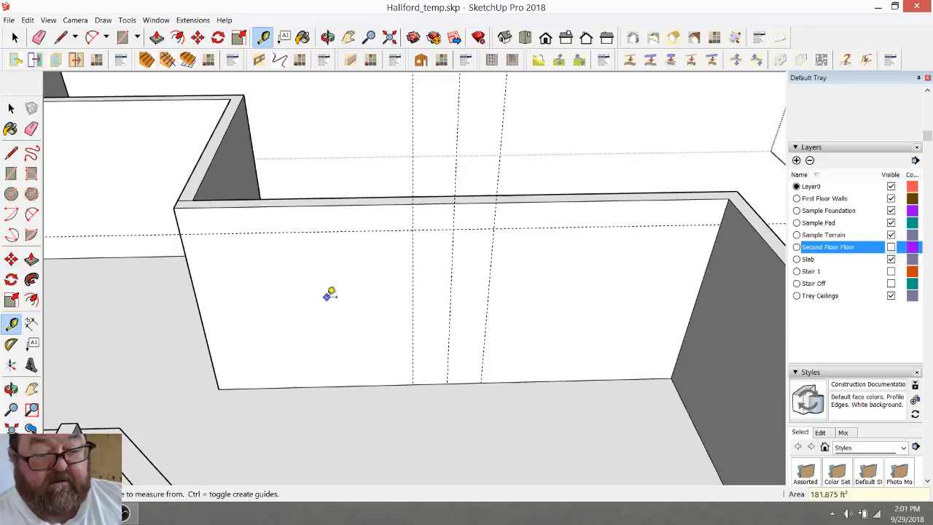
Step: Draw a 36 by 16 inch rectangle below the 8' guide between the side guides and push it 6 1/2" through the wall
left_click(123, 37)
left_click(412, 230)
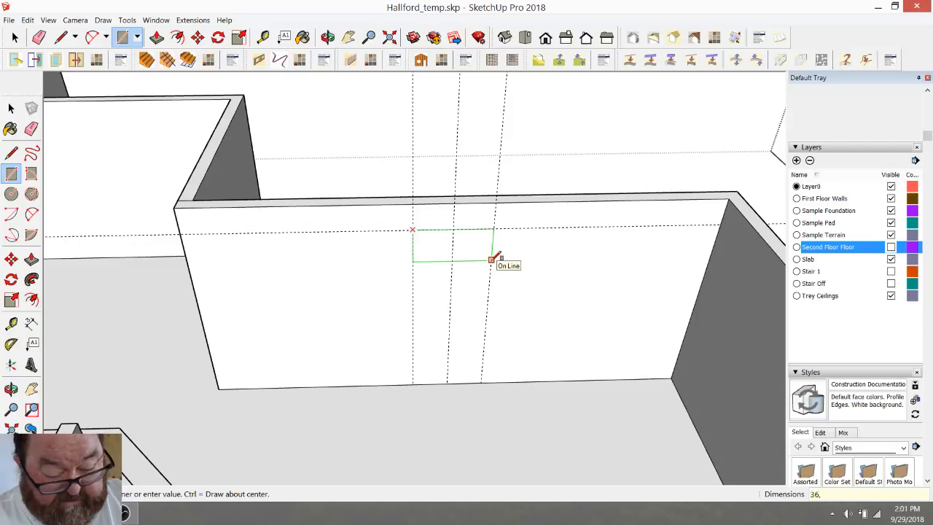
type("6")
key("Return")
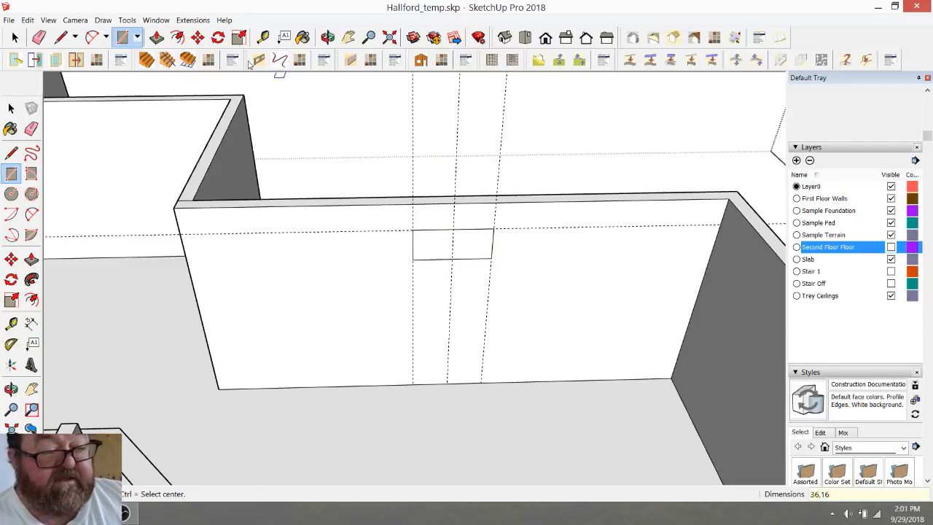
left_click(157, 37)
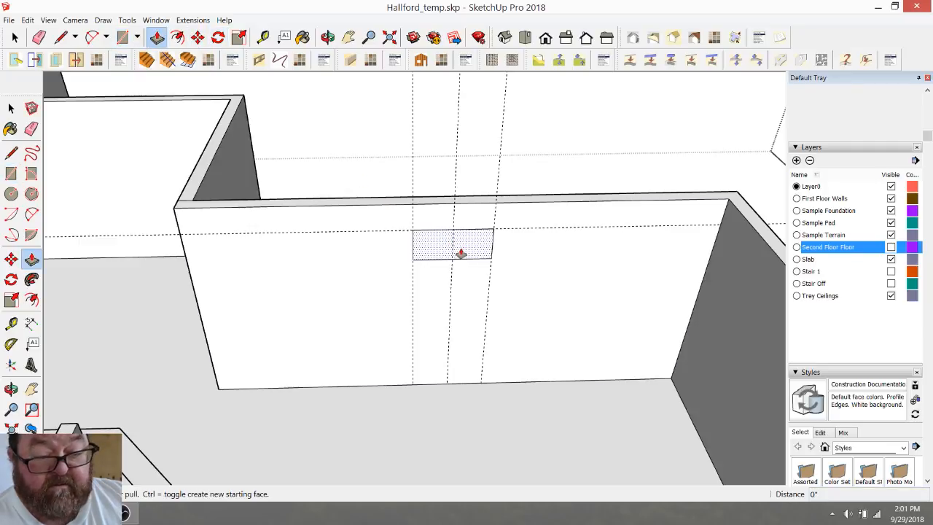
left_click(476, 243)
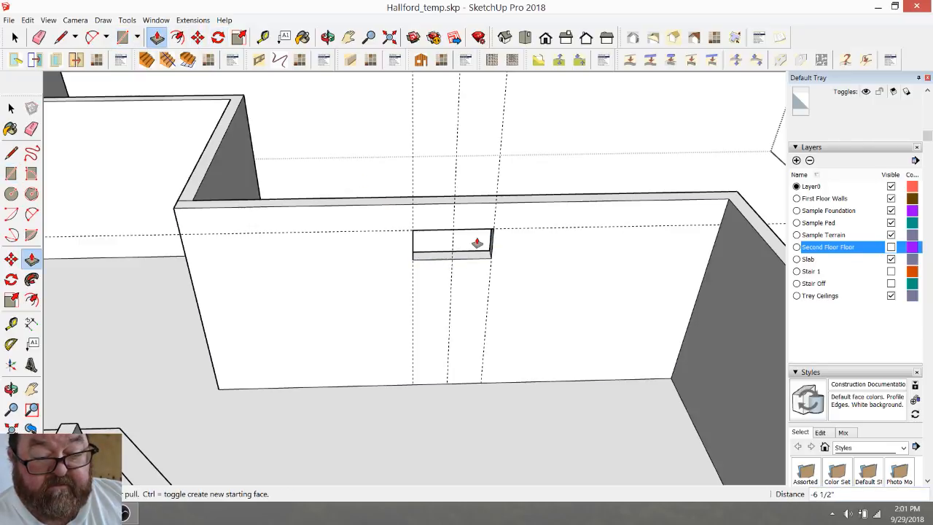
Step: Try a guide 2 inches below the transom opening's bottom edge and undo it
left_click(263, 36)
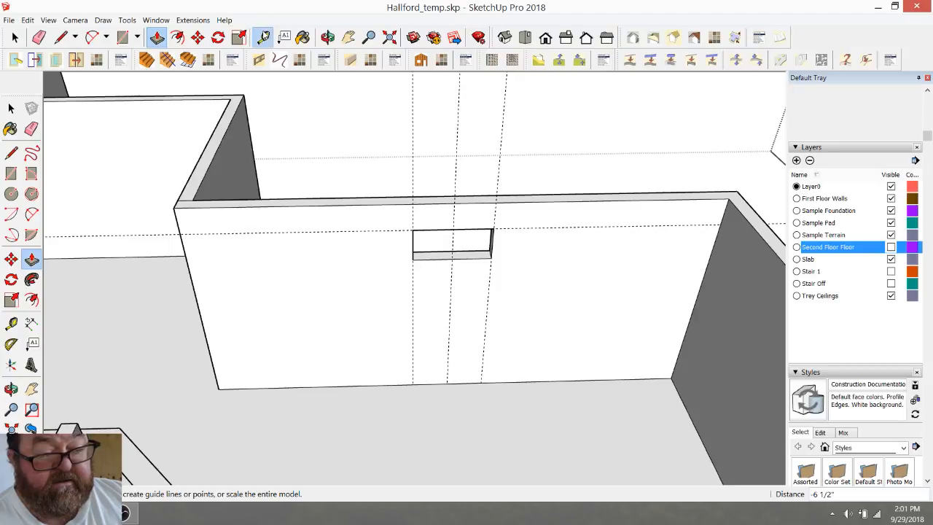
scroll(443, 334, "up", 2)
left_click(424, 238)
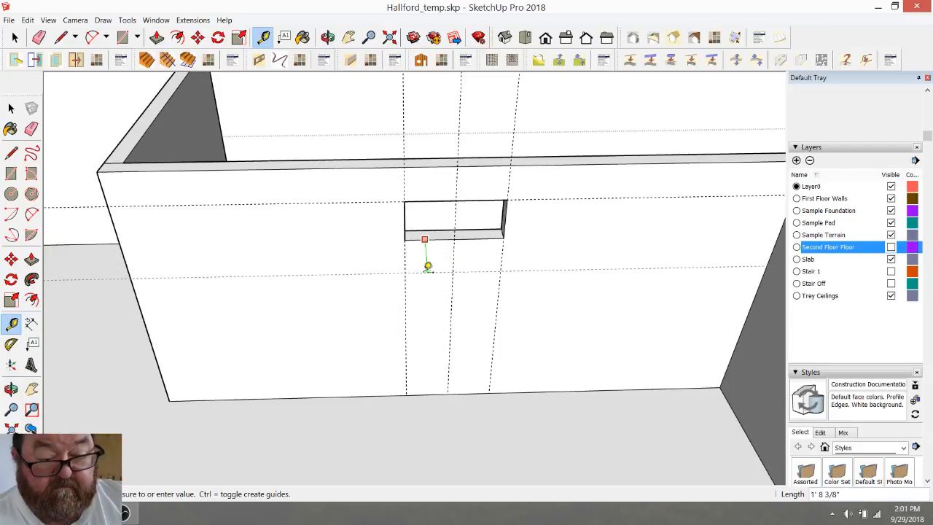
key("Return")
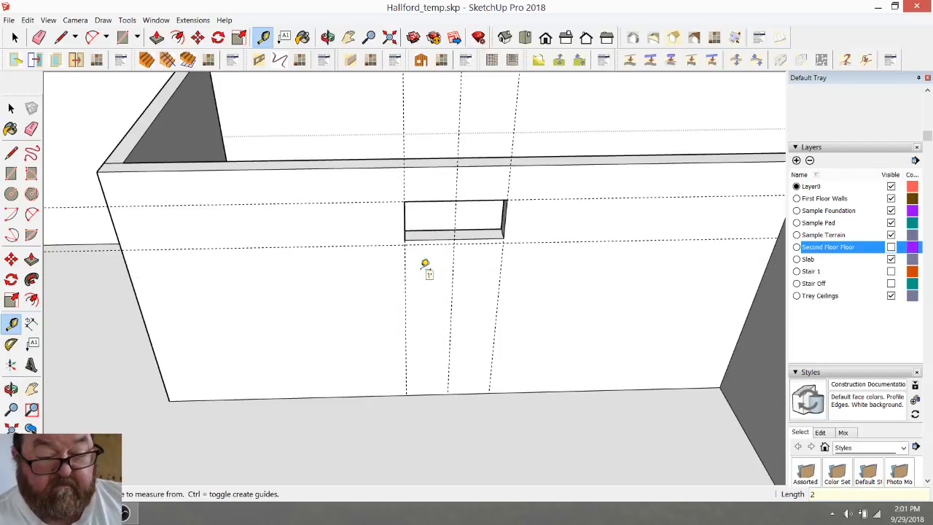
scroll(425, 265, "up", 3)
scroll(441, 219, "down", 3)
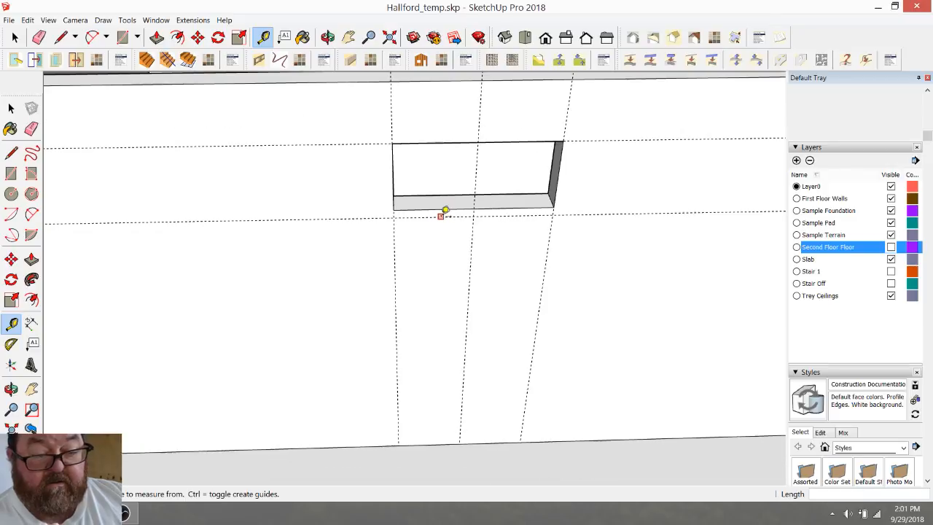
key("ctrl+z")
Step: Place a guide 3 inches below the upper opening's bottom edge and another 5' below that guide
left_click(433, 211)
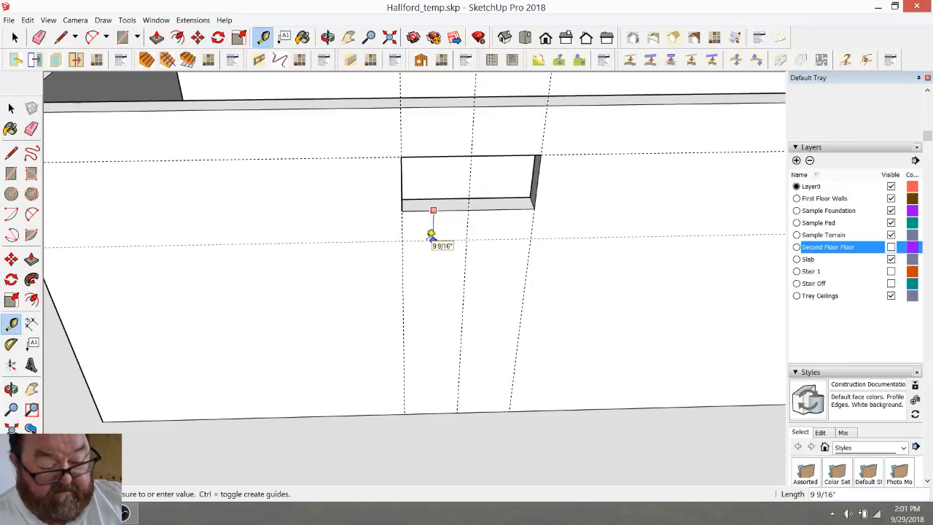
type("3")
key("Return")
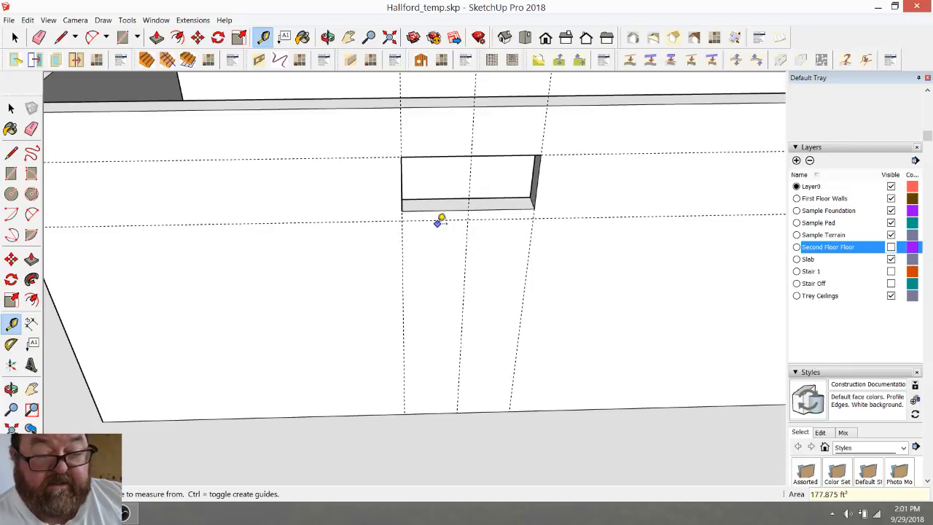
left_click(439, 220)
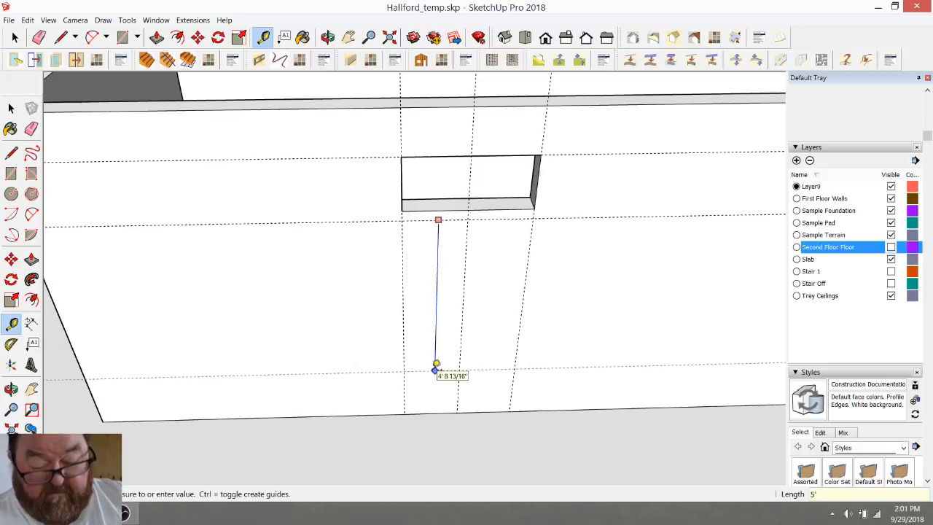
key("Return")
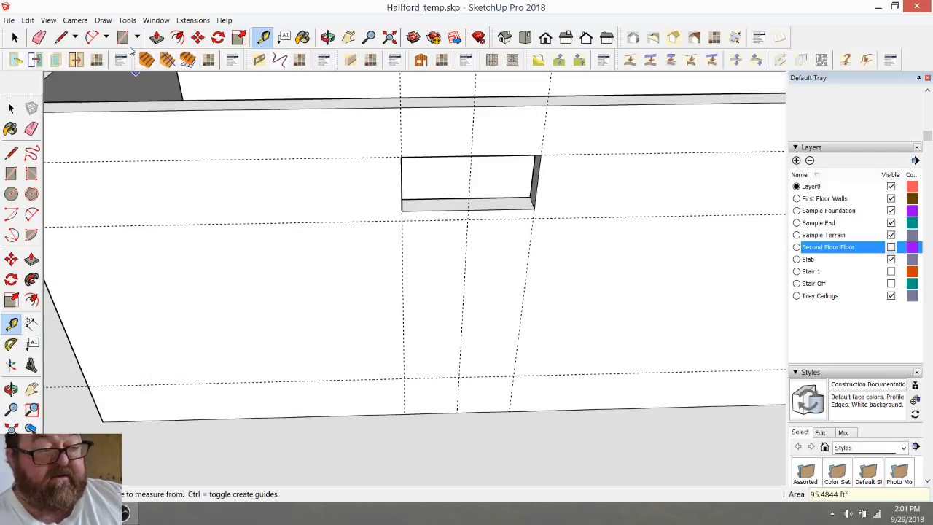
Step: Draw a rectangle between the guides below the upper opening and push it 6 1/2" through the wall as a window opening
left_click(120, 38)
left_click(406, 219)
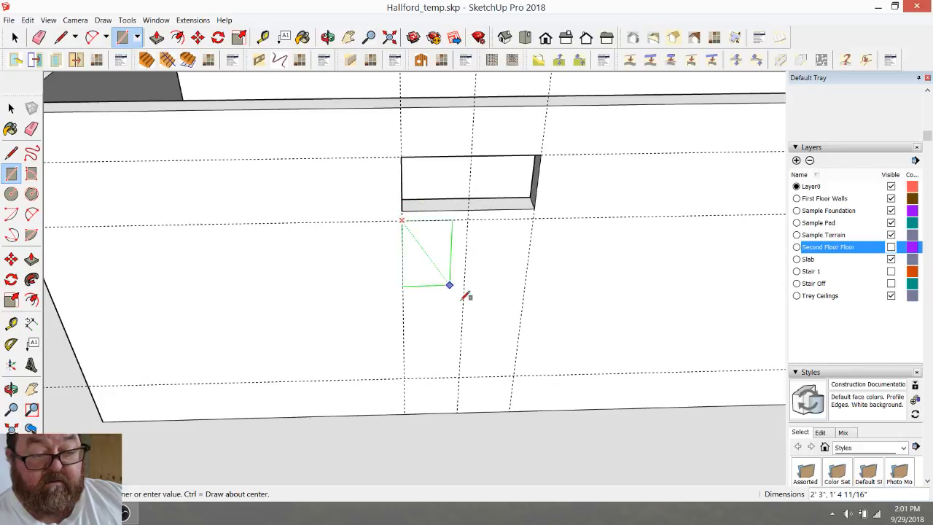
left_click(515, 376)
left_click(157, 37)
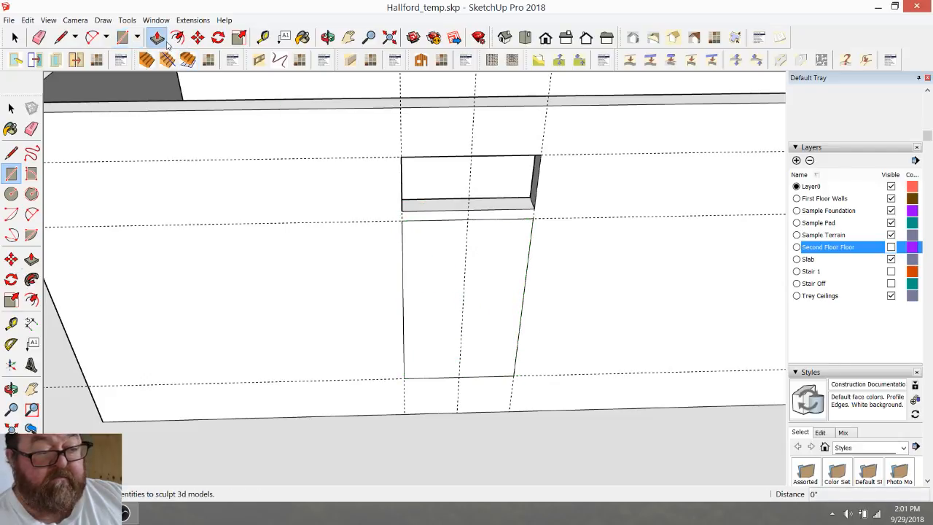
left_click(416, 308)
left_click(433, 288)
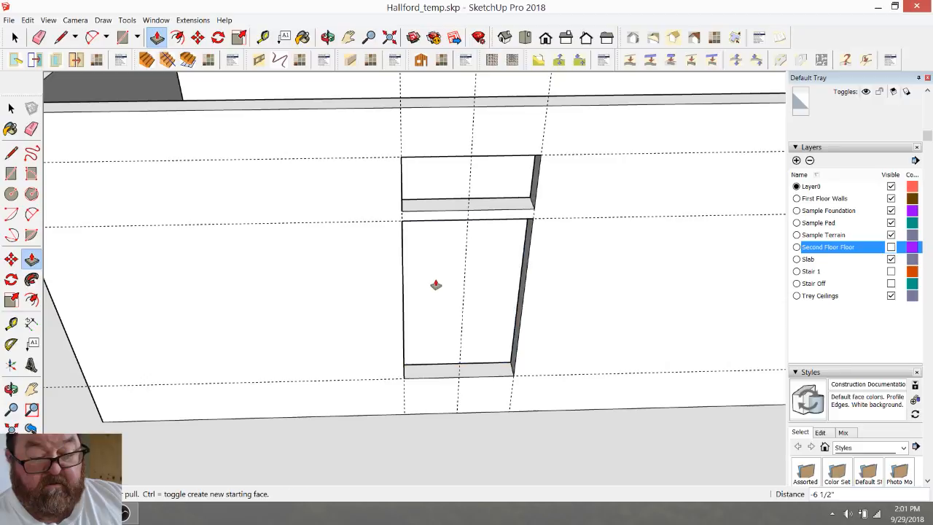
Step: Add vertical guides 3 inches outside both sides of the window openings
scroll(550, 281, "down", 1)
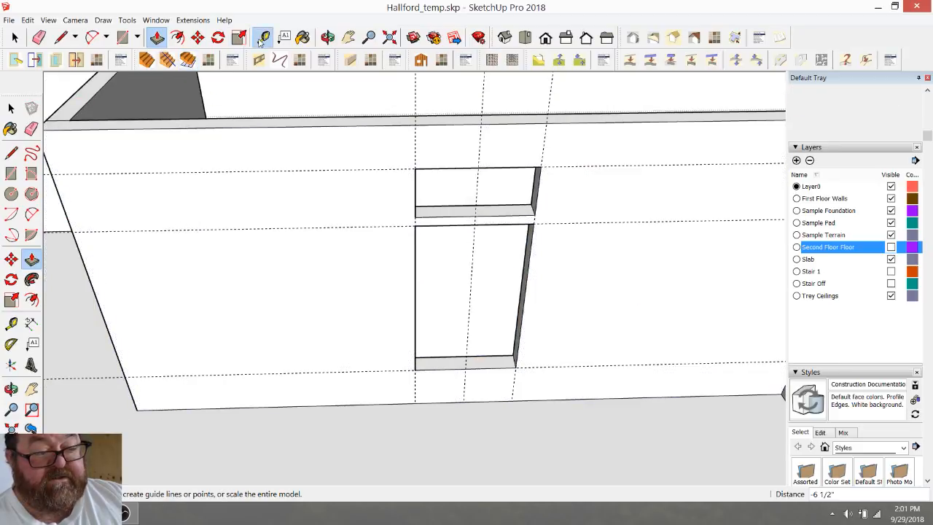
left_click(263, 37)
left_click(414, 147)
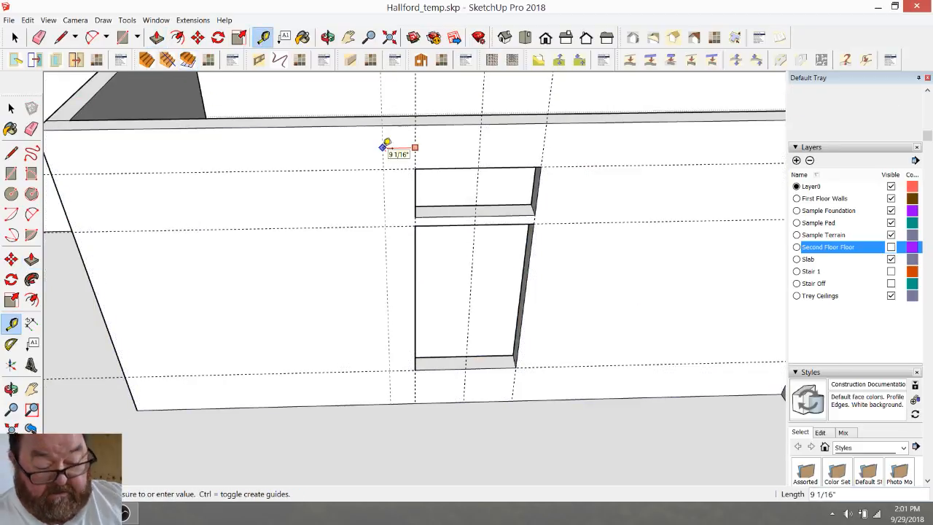
type("3")
key("Return")
left_click(544, 144)
key("Return")
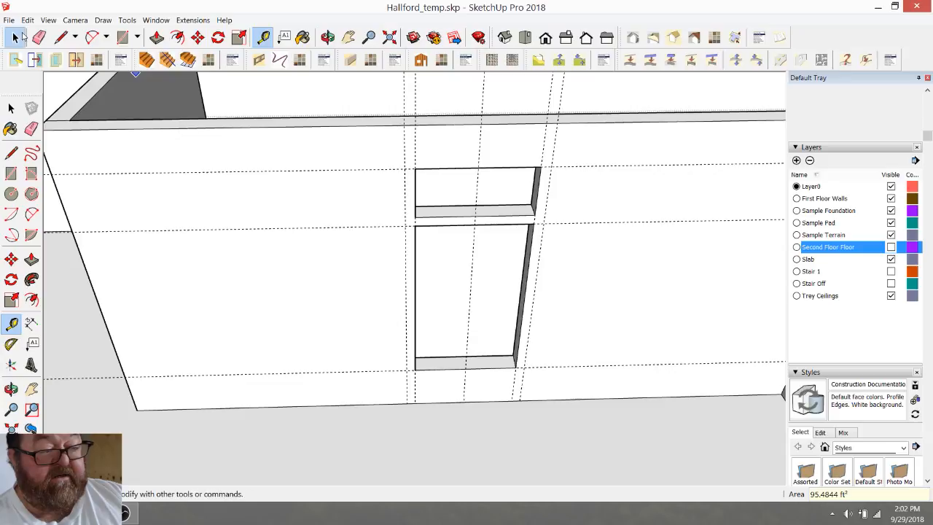
Step: Copy the transom and window openings once to each side, 3' 3" from the originals, aligned to the outer vertical guides
left_click(15, 37)
left_click_drag(387, 164, 585, 400)
left_click_drag(385, 144, 549, 400)
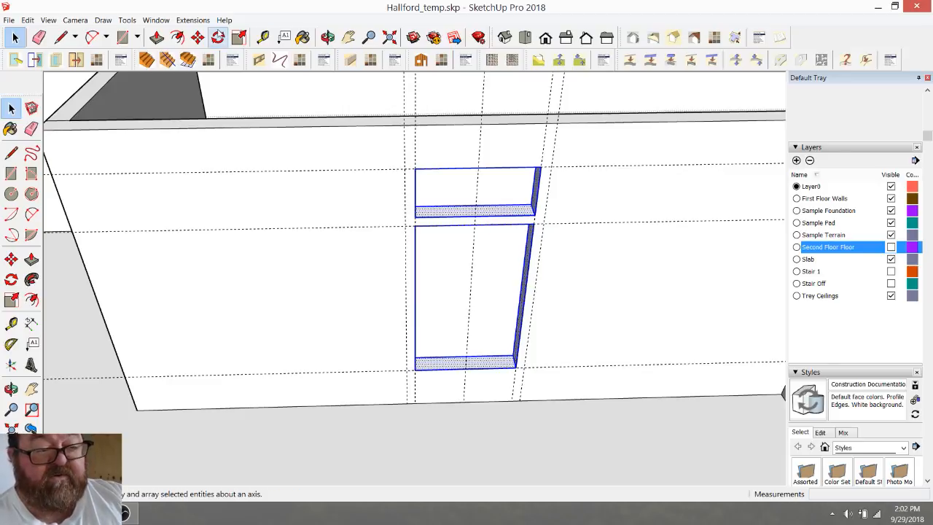
left_click(198, 38)
key("alt+Tab")
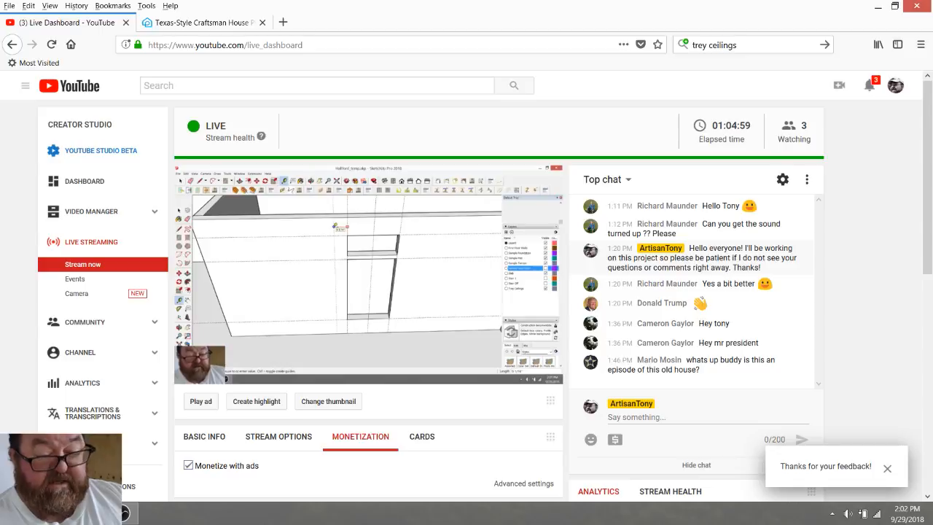
key("alt+Tab")
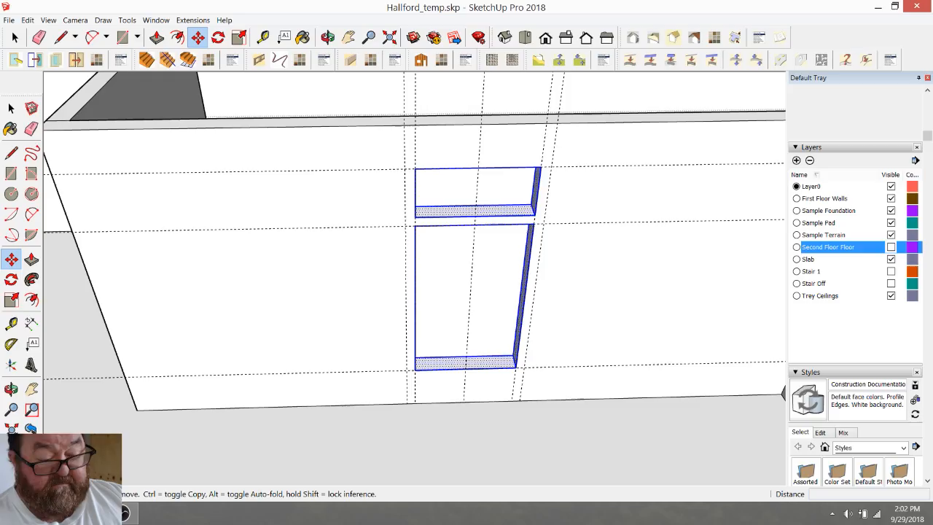
left_click(540, 166, "ctrl")
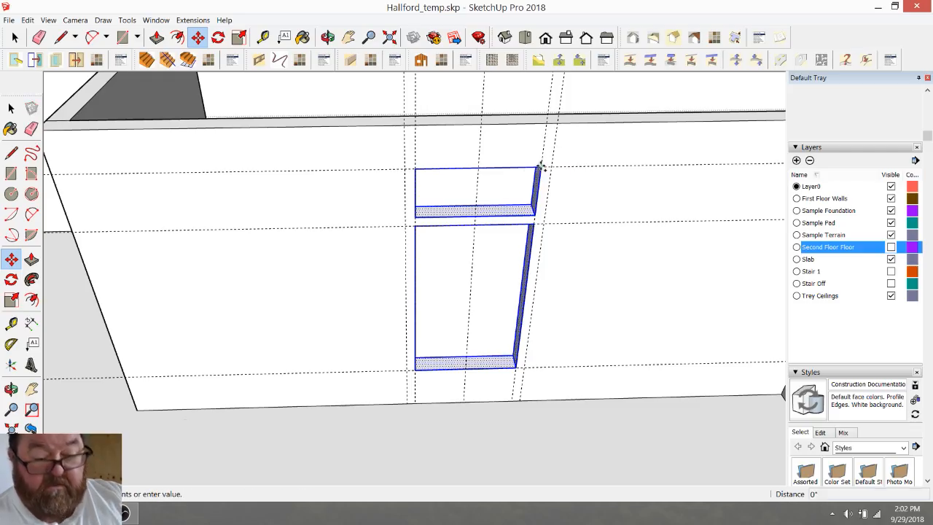
left_click(404, 170)
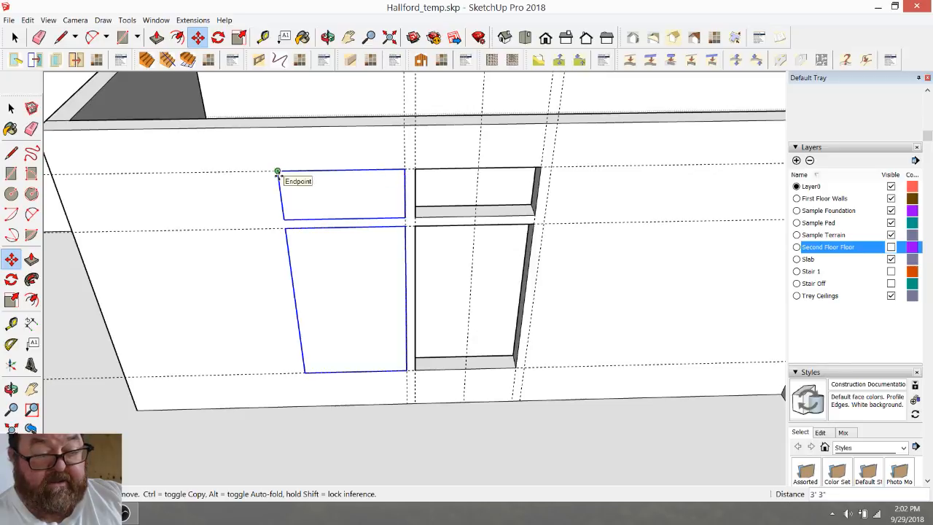
left_click(278, 173, "ctrl")
left_click(547, 167)
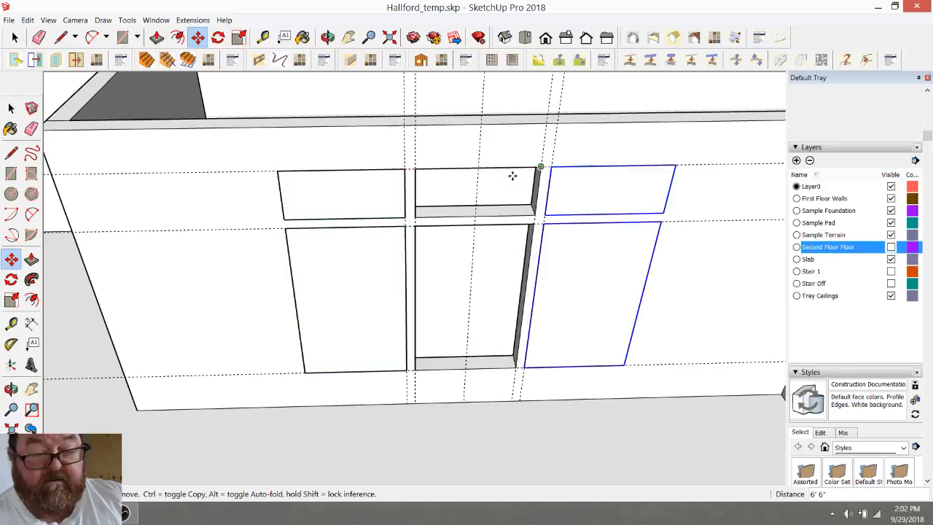
Step: Try to form pushable faces by tracing rectangles over the copied left and right transom outlines
left_click(157, 37)
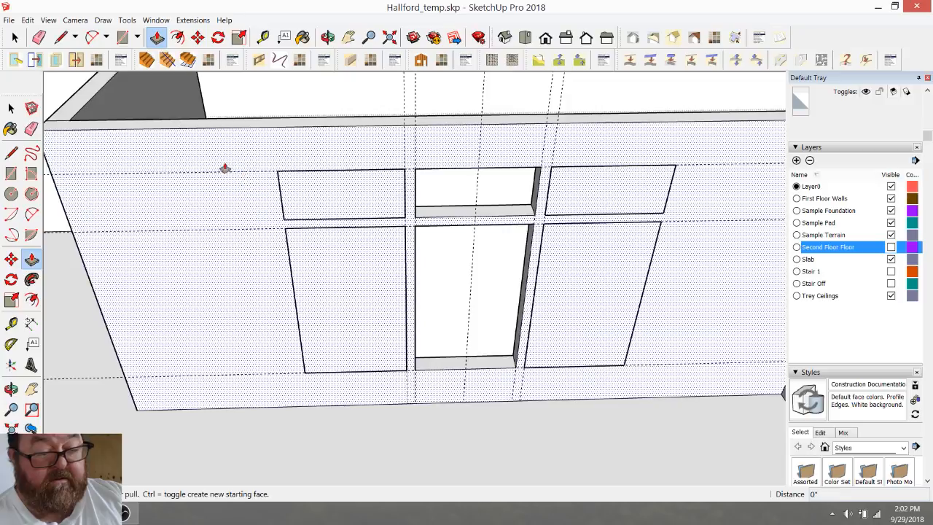
key("r")
left_click(278, 170)
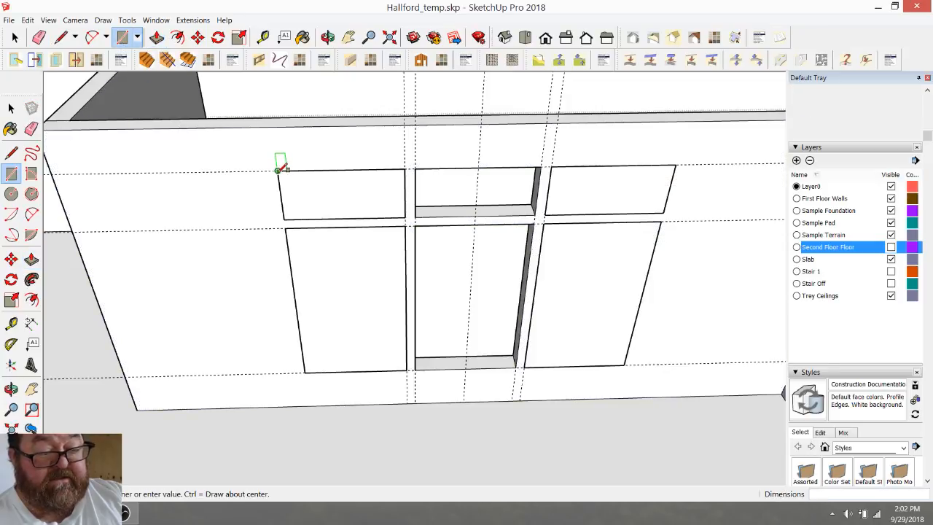
left_click(406, 217)
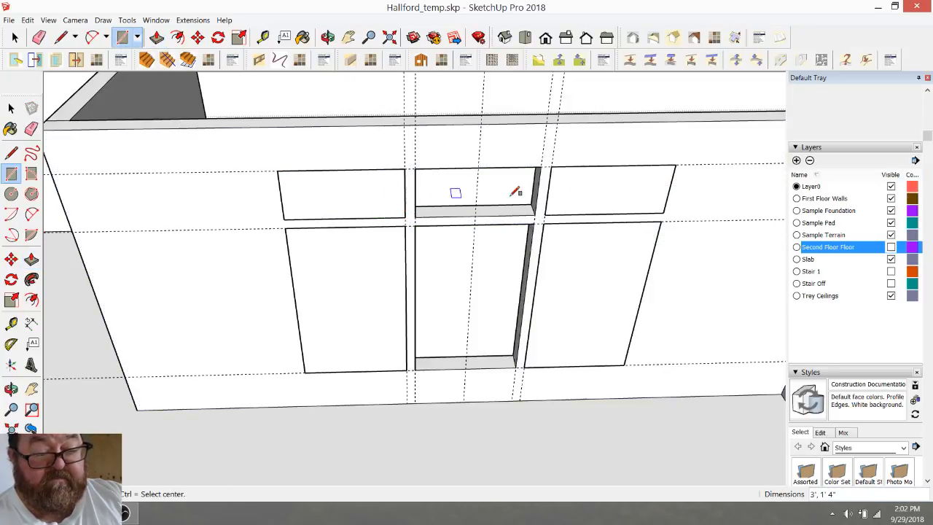
left_click(551, 166)
left_click(665, 213)
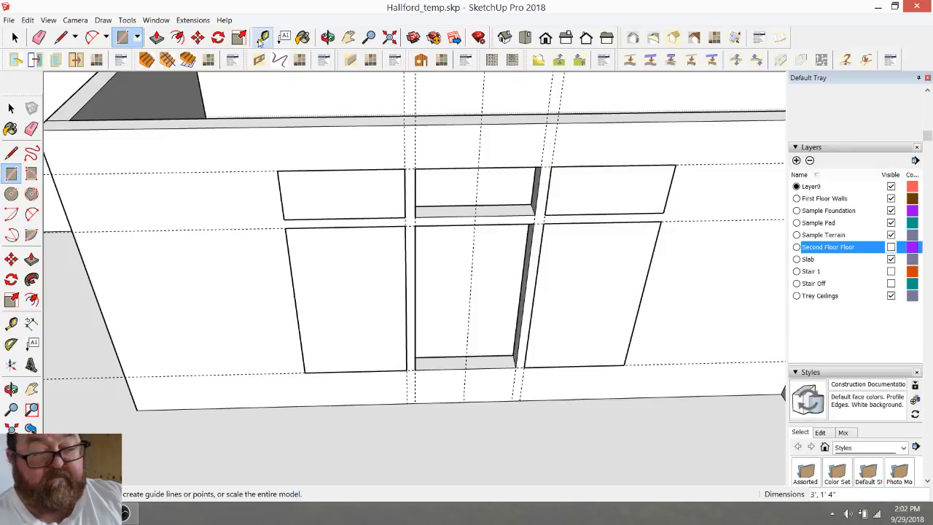
left_click(156, 37)
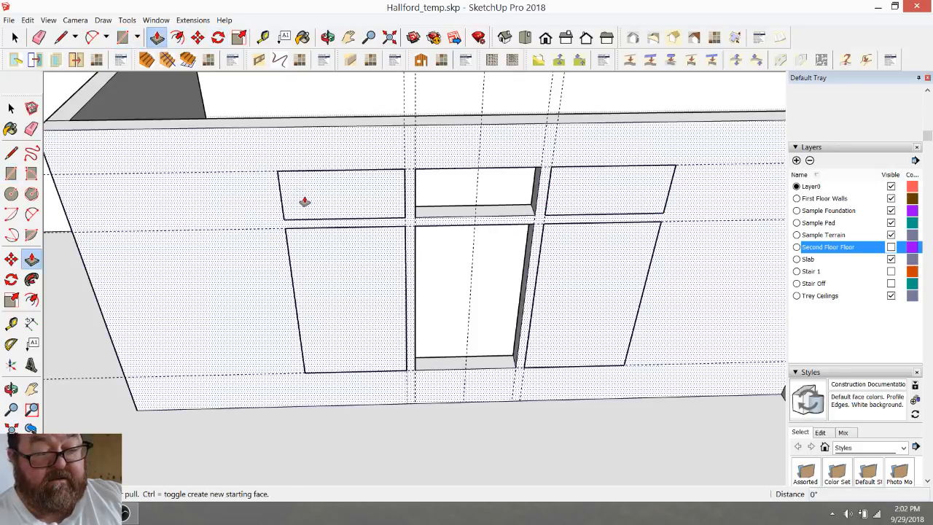
left_click(305, 202)
scroll(271, 199, "down", 1)
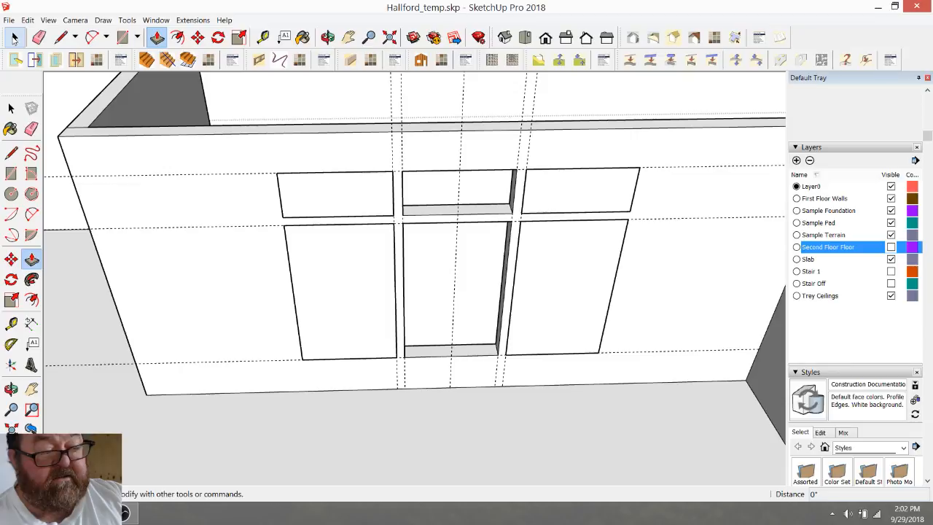
Step: Try redrawing the rectangle over the left transom outline and pushing its face
left_click(14, 37)
left_click(123, 37)
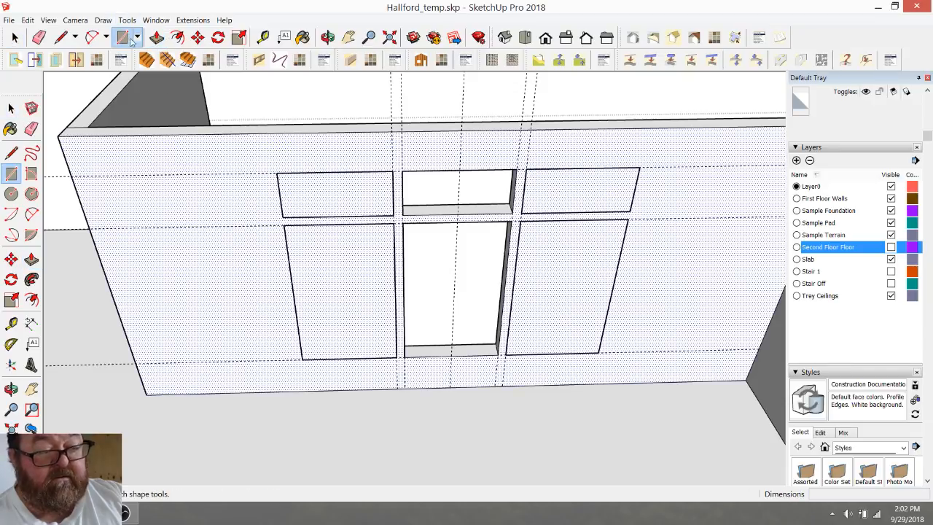
left_click(277, 173)
left_click(394, 216)
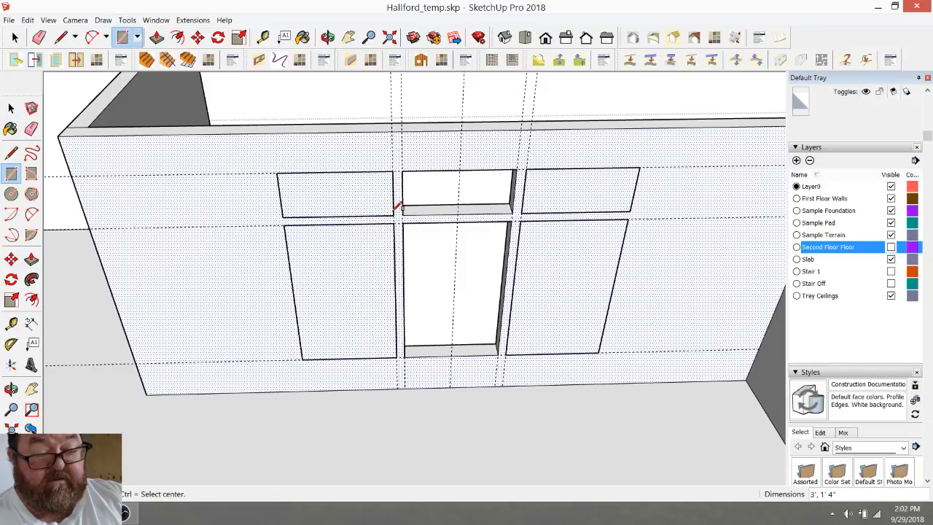
key("m")
key("p")
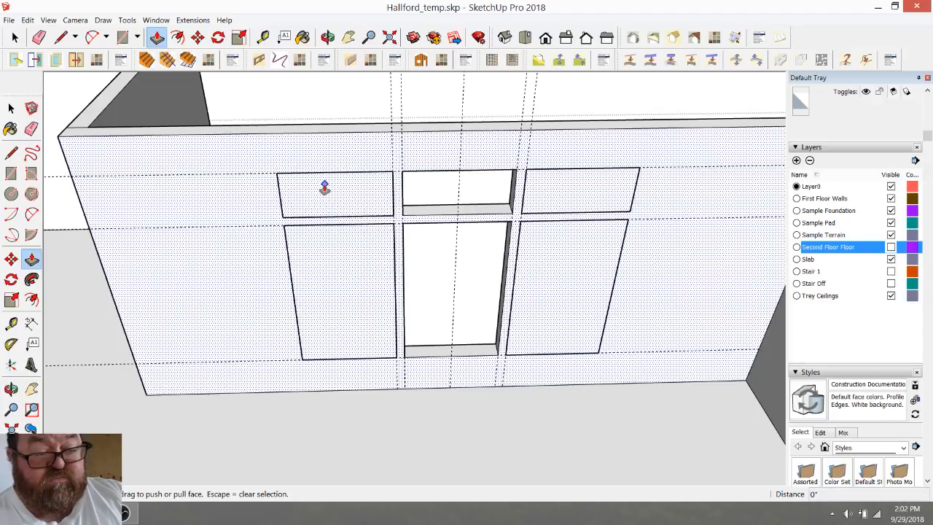
left_click(123, 37)
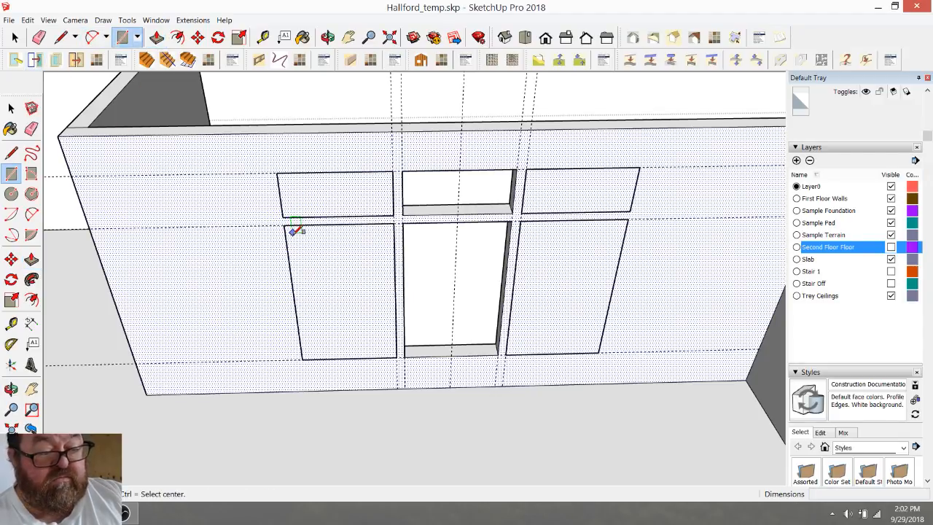
Step: Trace one vertical edge of each copied transom and window outline with lines to split them from the wall face
left_click(62, 37)
left_click(277, 173)
left_click(283, 217)
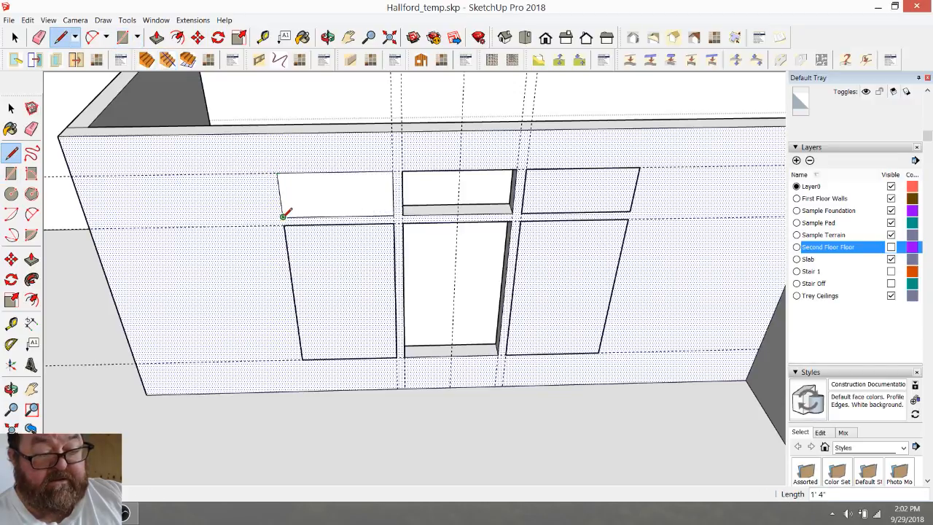
left_click(284, 224)
left_click(302, 358)
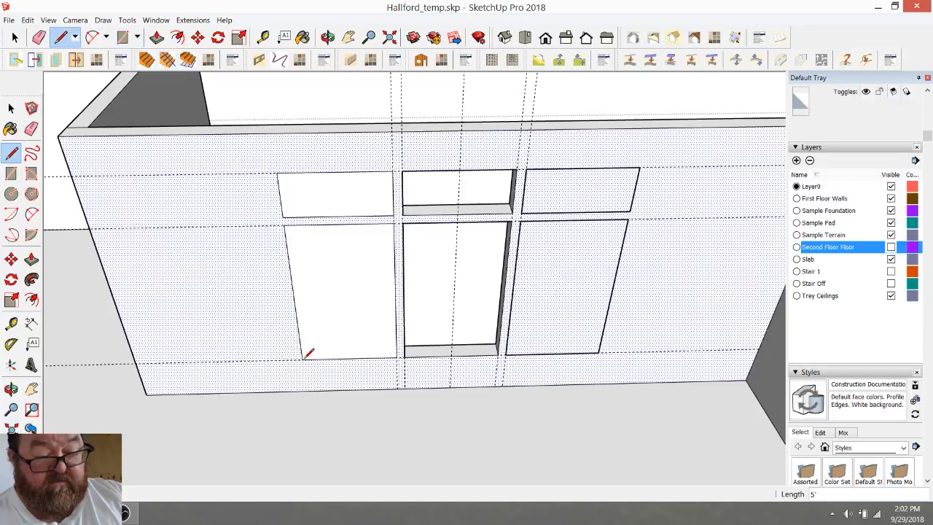
left_click(527, 169)
left_click(522, 212)
left_click(520, 221)
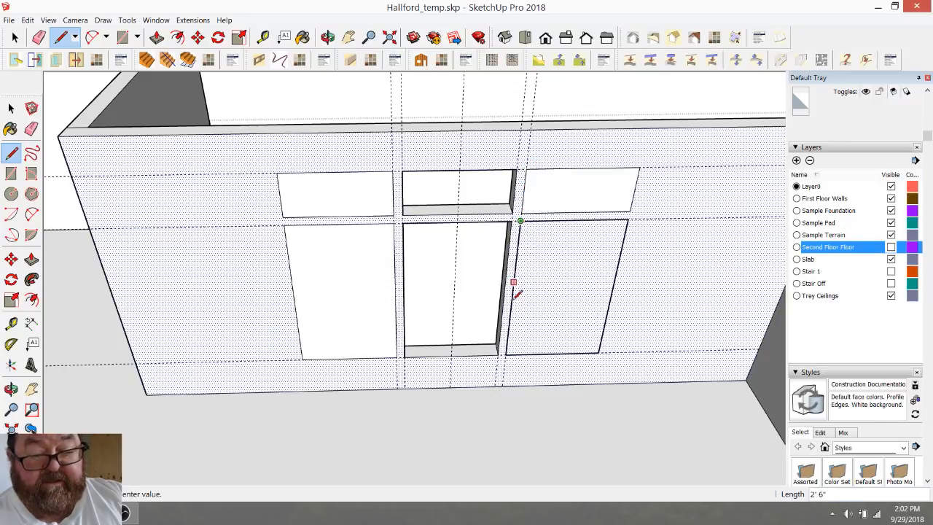
left_click(507, 354)
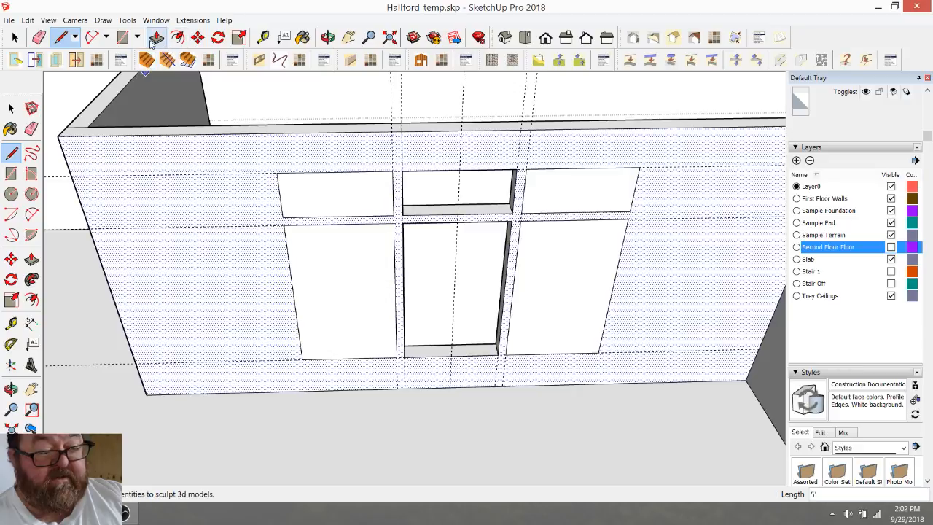
Step: Push the left and right window and transom faces 6 1/2" through the wall as openings
left_click(18, 38)
left_click(258, 101)
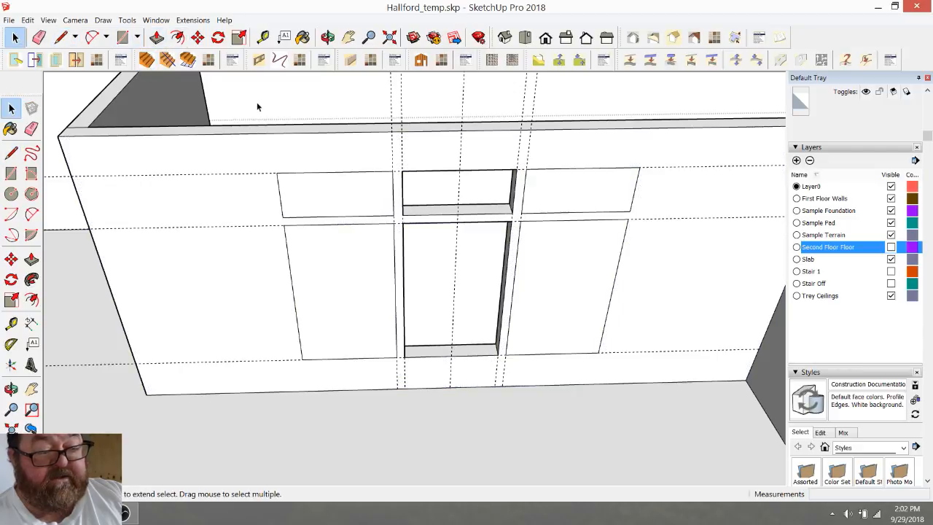
left_click(156, 37)
left_click(311, 292)
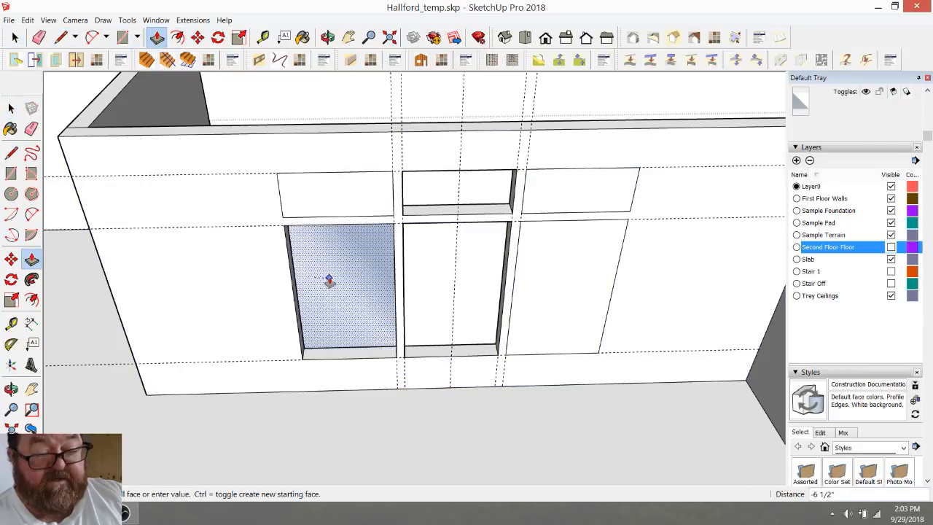
left_click(323, 273)
left_click(307, 194)
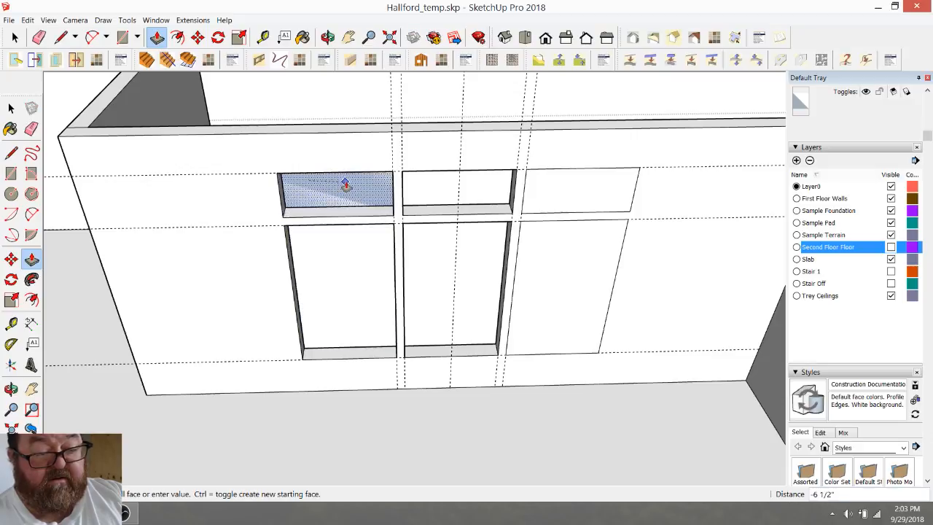
left_click(347, 185)
left_click(571, 322)
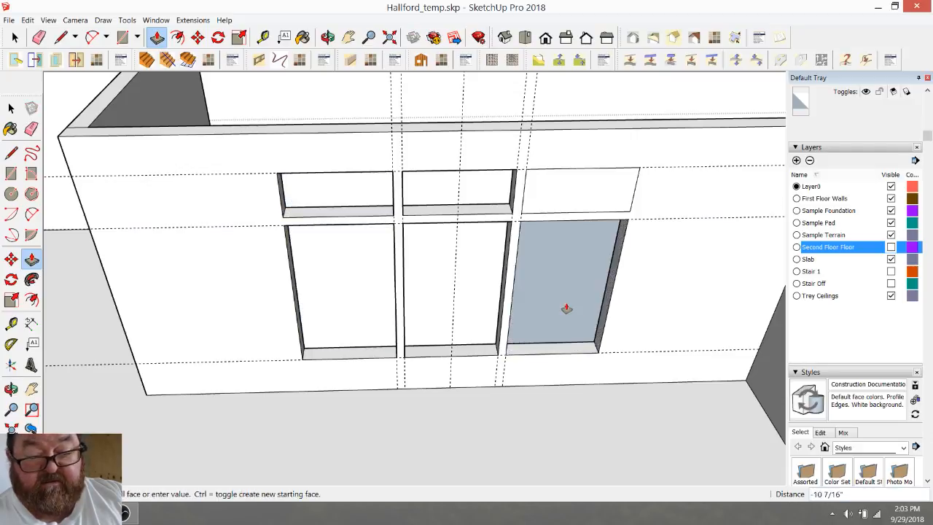
left_click(558, 304)
left_click(555, 192)
left_click(551, 195)
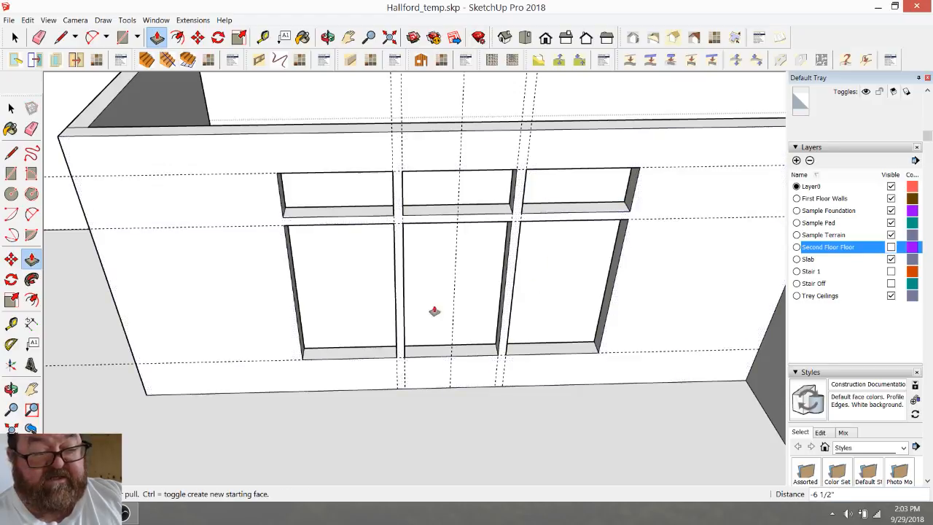
left_click(14, 38)
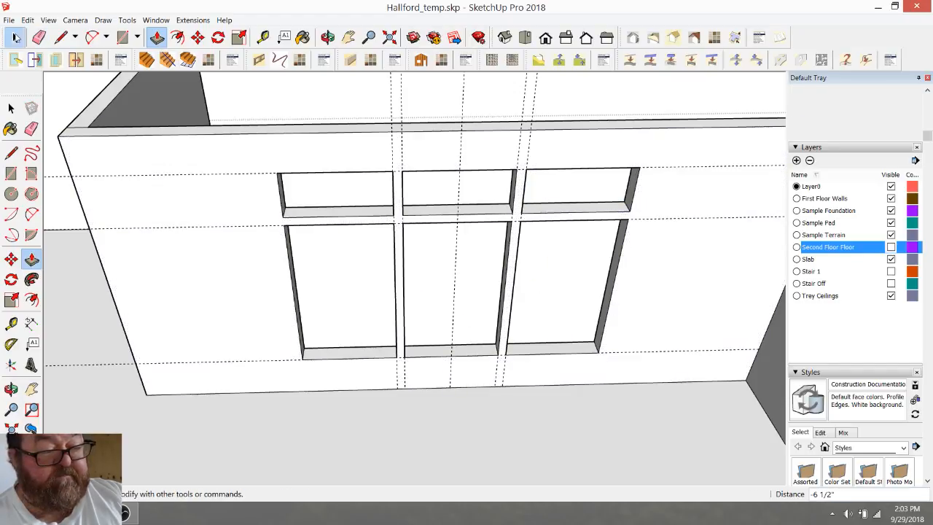
left_click_drag(232, 143, 396, 375)
left_click(328, 37)
mouse_move(341, 131)
left_mouse_down()
mouse_move(344, 141)
mouse_move(345, 75)
mouse_move(375, 144)
left_mouse_up()
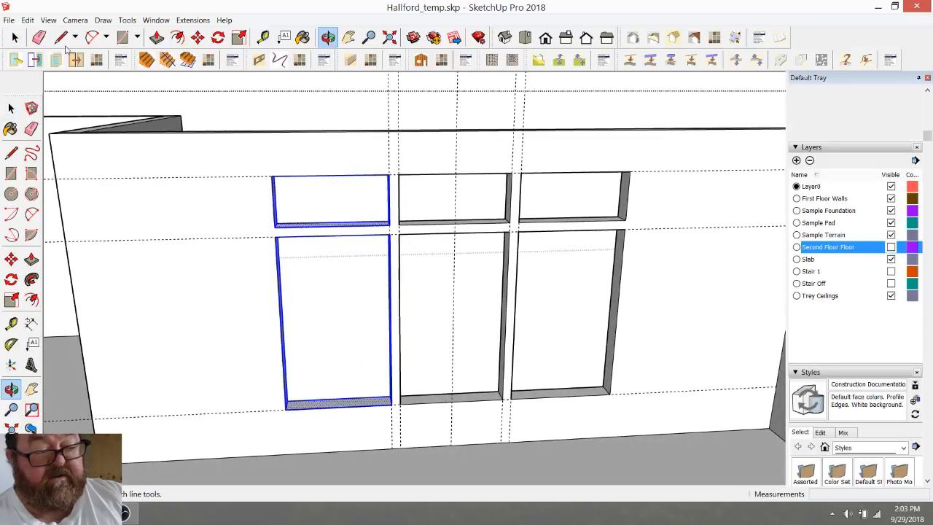
key("space")
left_click_drag(210, 164, 401, 424)
left_click(157, 37)
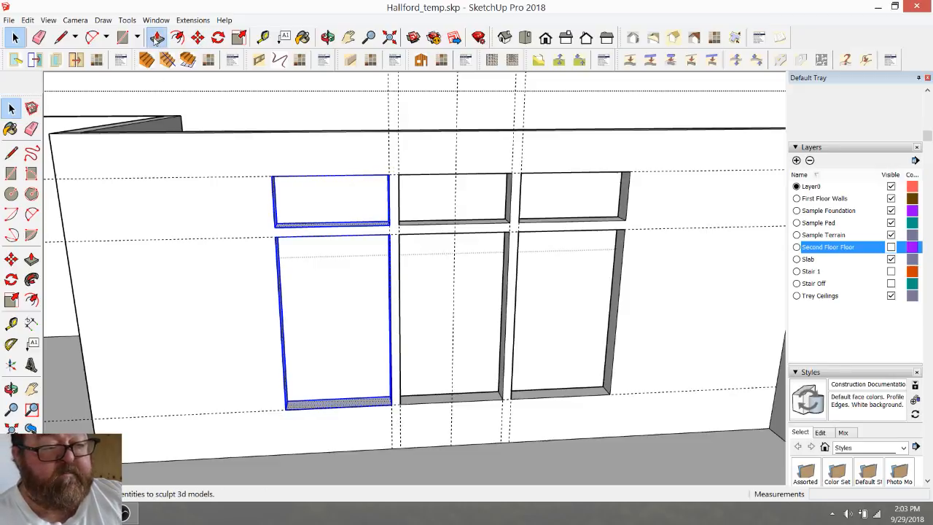
left_click(198, 37)
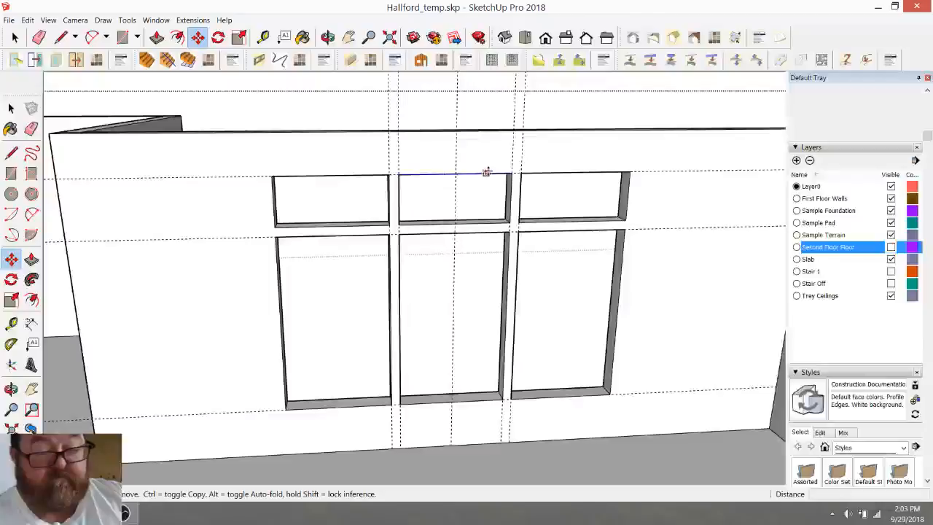
left_click(510, 173)
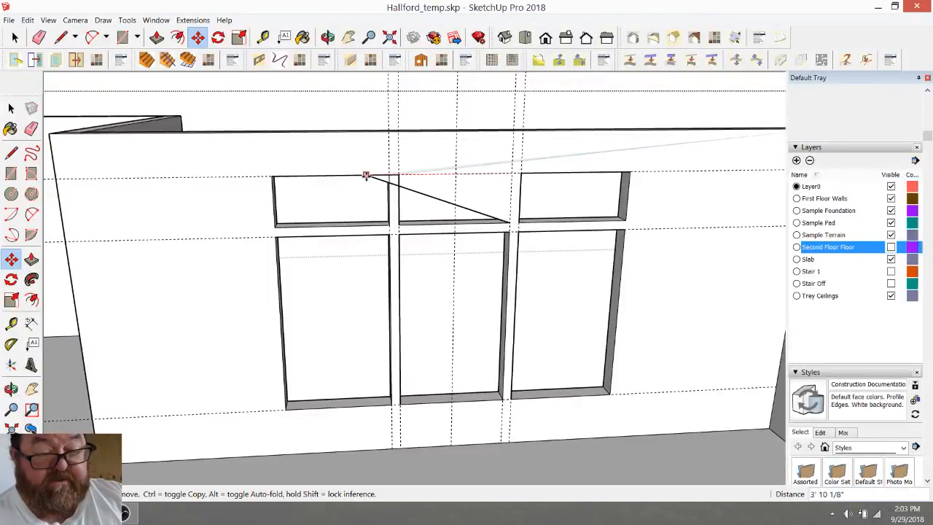
key("Escape")
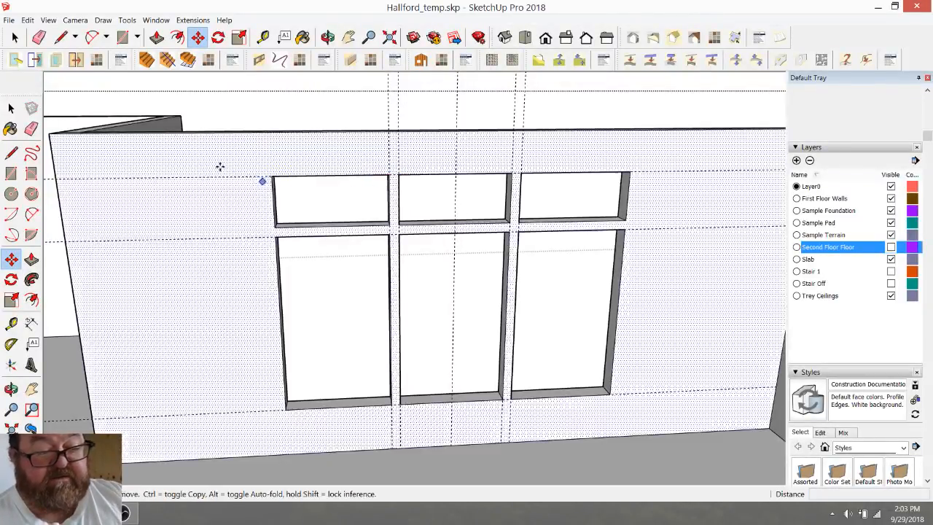
Step: Copy the left transom and window openings one bay further left, from the middle opening's corner to the left opening's matching corner
left_click(14, 37)
left_click_drag(242, 149, 400, 439)
left_click(197, 37)
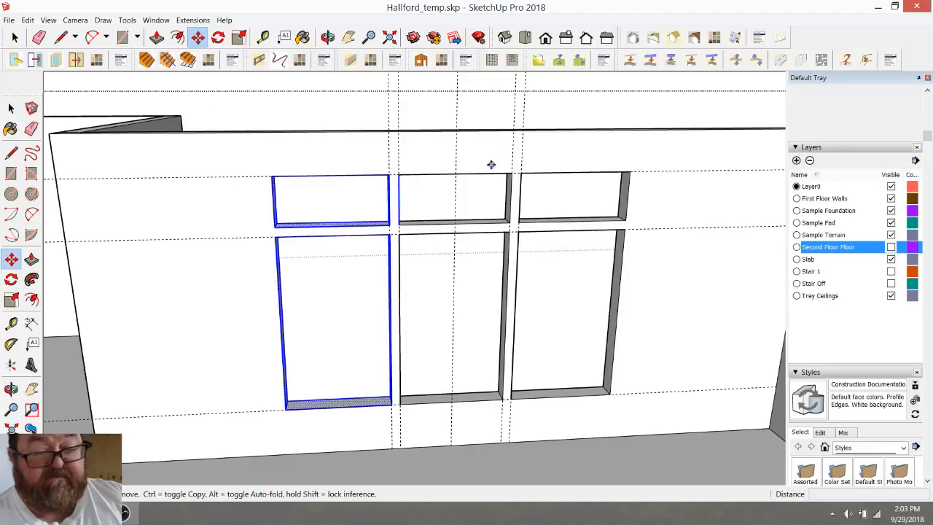
left_click(511, 174)
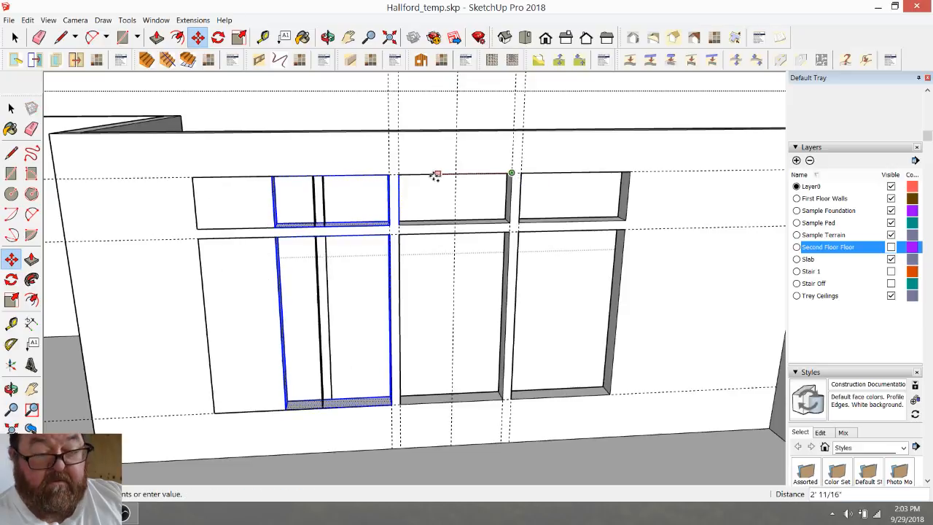
left_click(387, 175)
Step: Try copying the right transom and window openings to the right by the middle opening's 3' width, and delete that copy
left_click(14, 37)
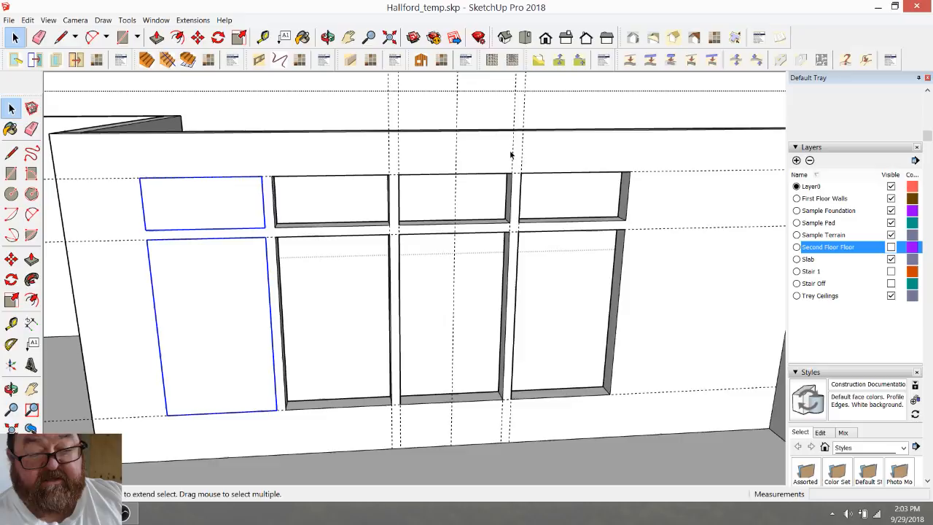
left_click_drag(513, 152, 574, 430)
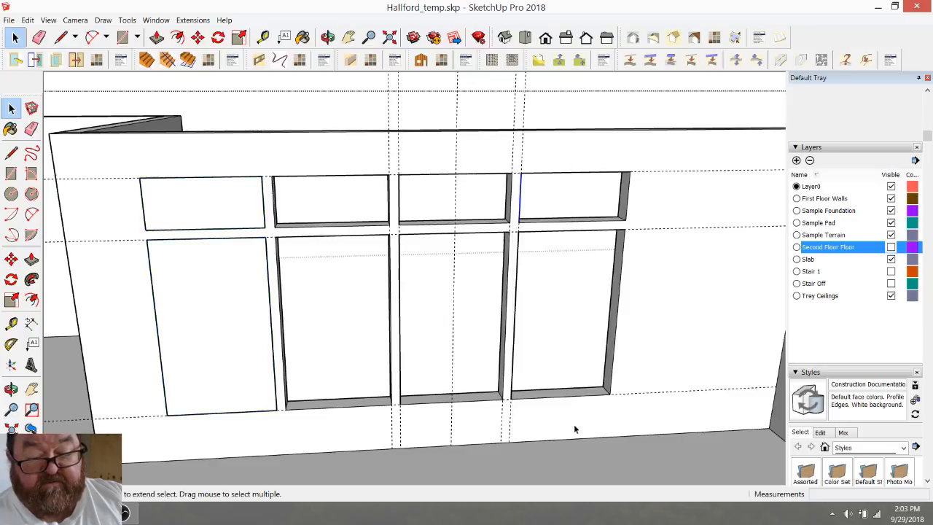
left_click(327, 37)
left_click_drag(467, 143, 428, 149)
key("space")
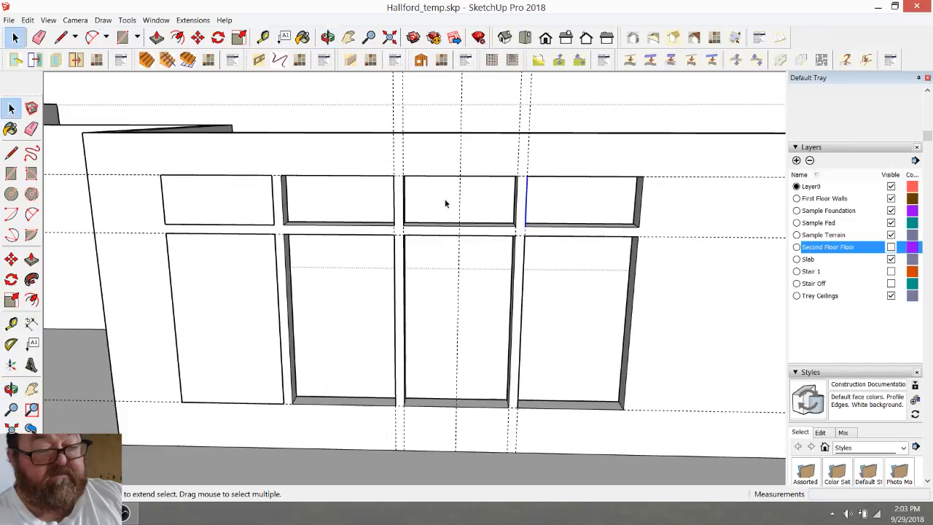
left_click_drag(520, 159, 570, 452)
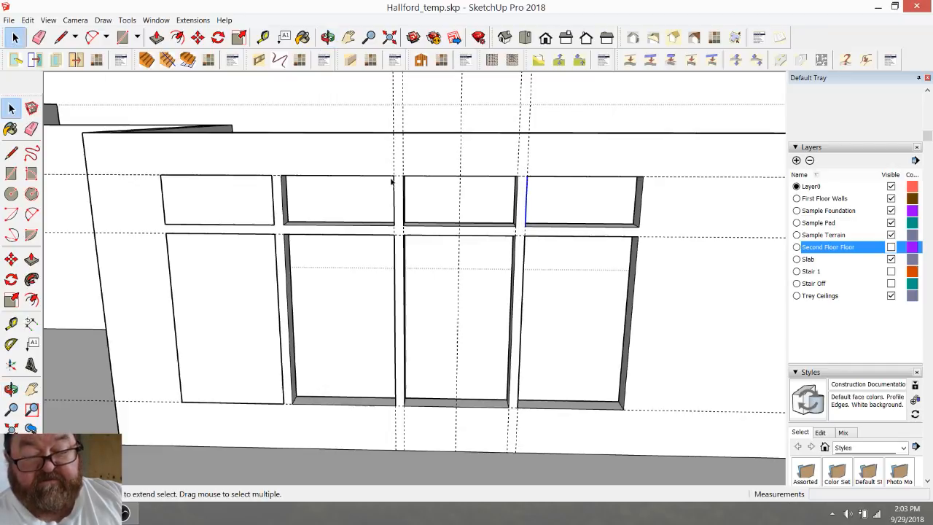
left_click(328, 37)
left_click_drag(435, 171, 443, 141)
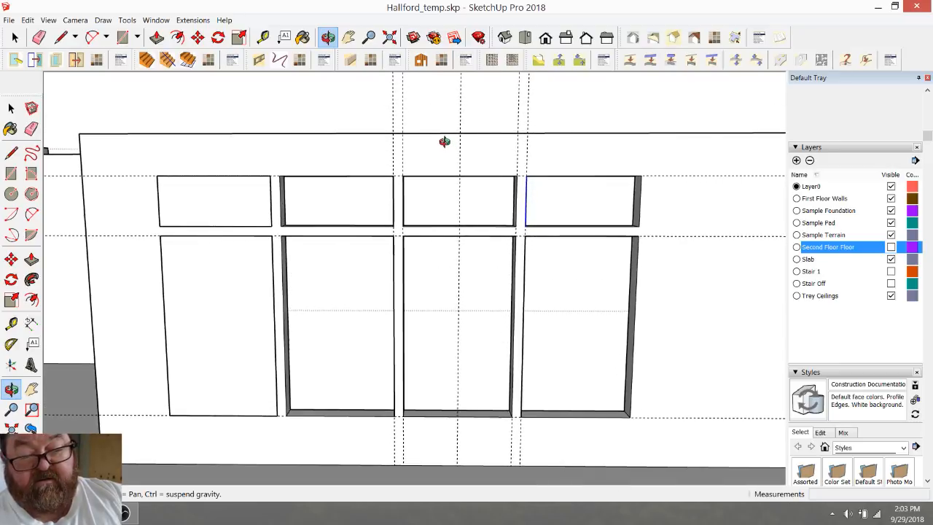
key("space")
mouse_move(520, 159)
left_mouse_down()
mouse_move(535, 319)
mouse_move(604, 439)
mouse_move(673, 435)
left_mouse_up()
left_click_drag(516, 166, 548, 234)
mouse_move(518, 159)
left_mouse_down()
mouse_move(531, 264)
mouse_move(594, 458)
mouse_move(658, 440)
left_mouse_up()
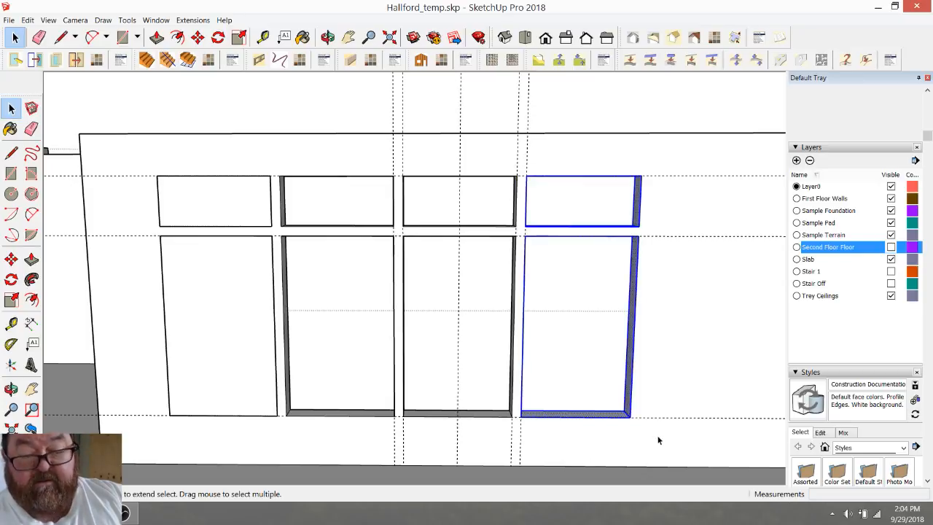
left_click(197, 37)
left_click(403, 175)
key("ctrl")
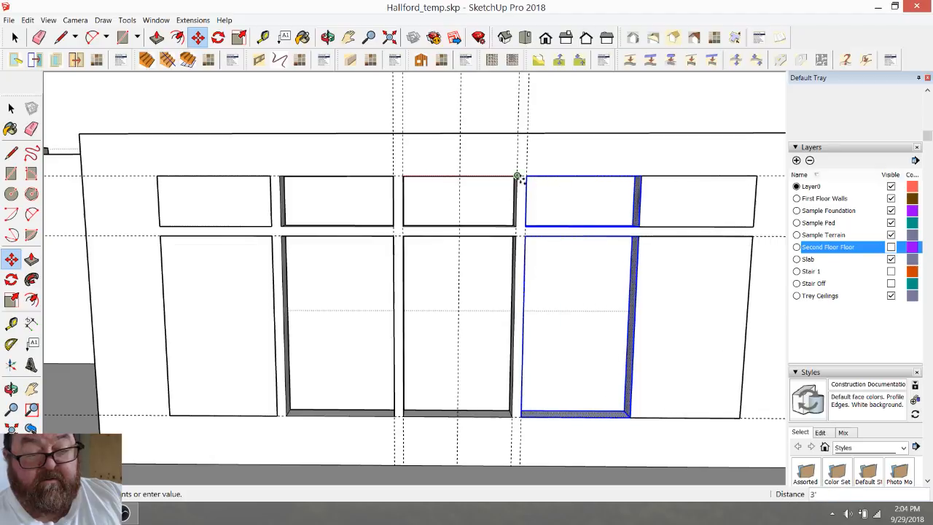
left_click(515, 179)
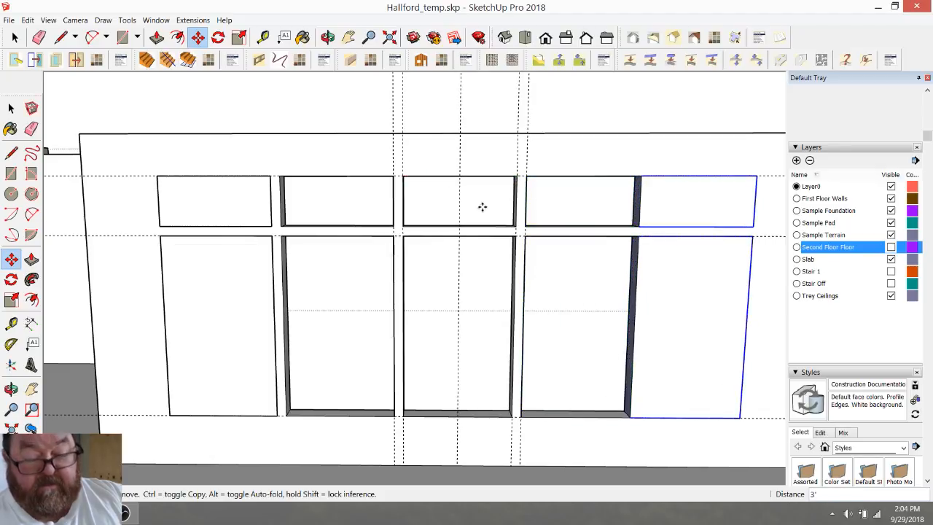
key("Delete")
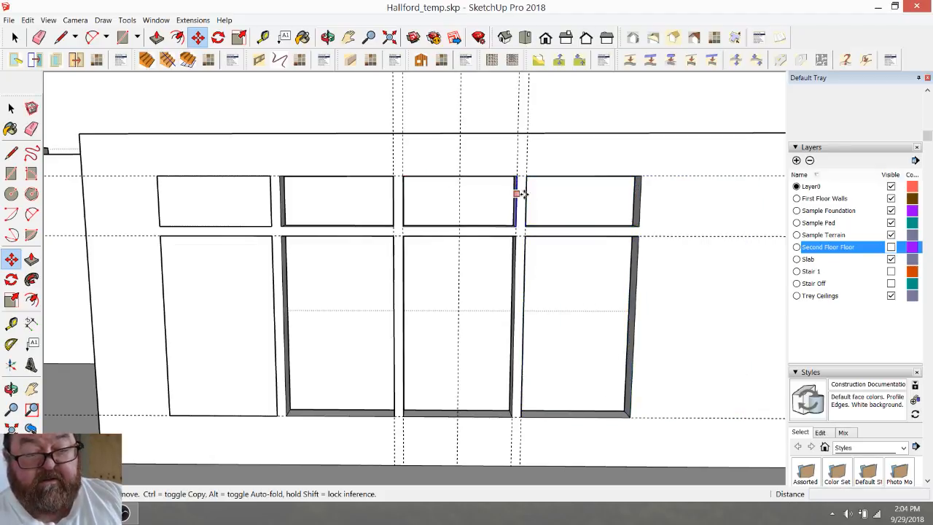
Step: Copy the right transom and window openings 3' 3" further right, from the middle opening's corner to the right opening's matching corner
key("space")
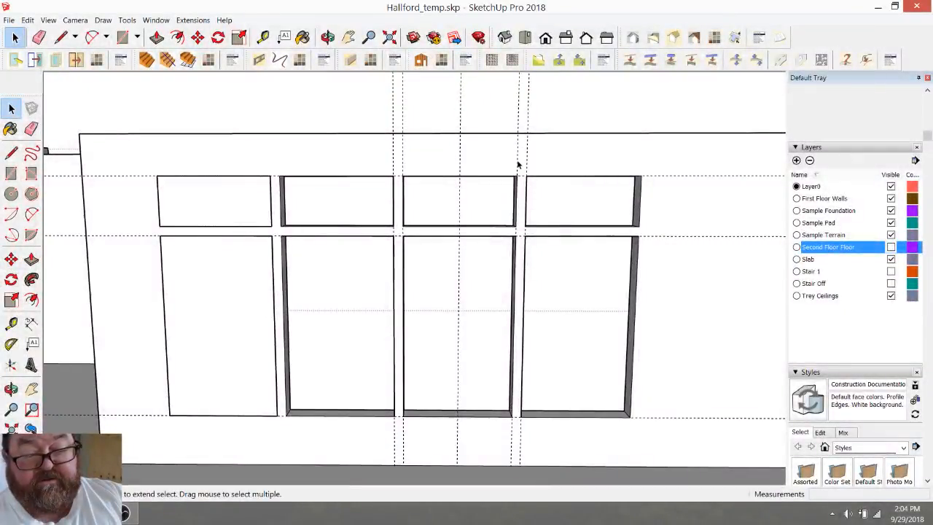
left_click_drag(523, 189, 674, 448)
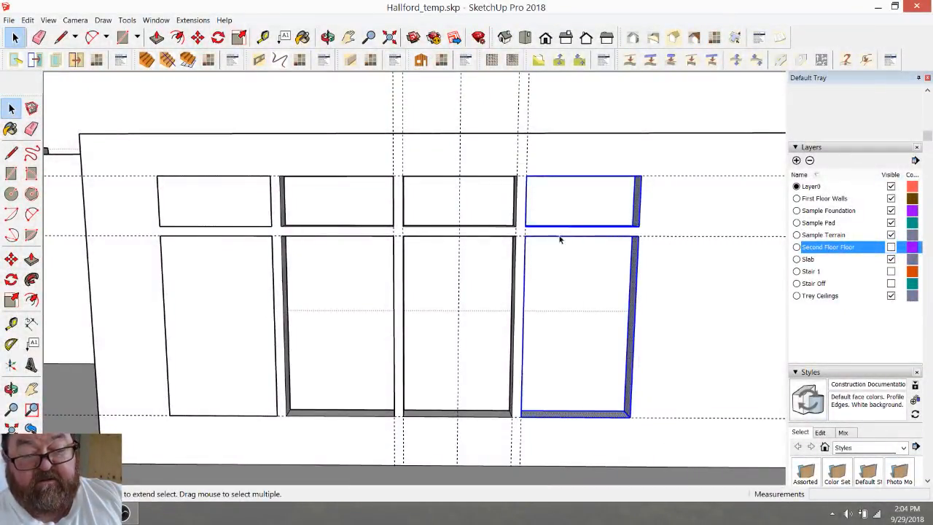
left_click(198, 38)
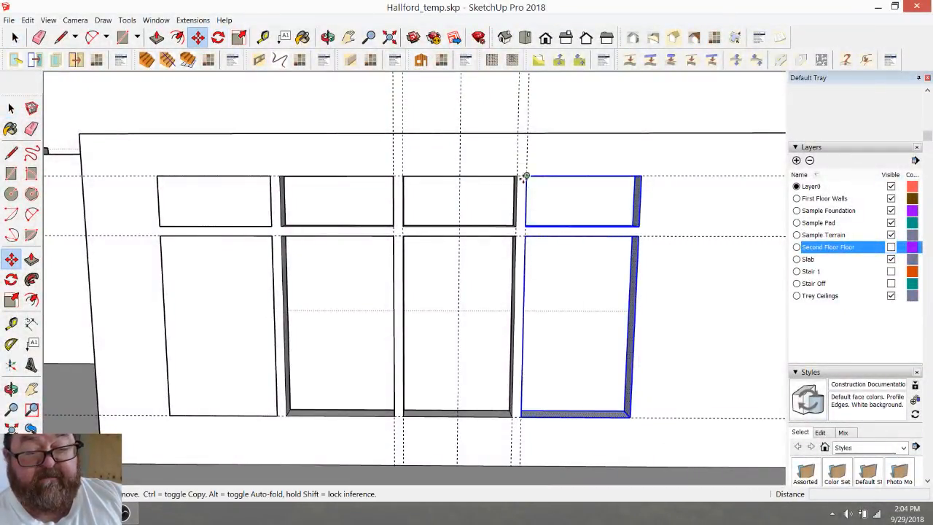
key("ctrl")
left_click(403, 175)
left_click(526, 175)
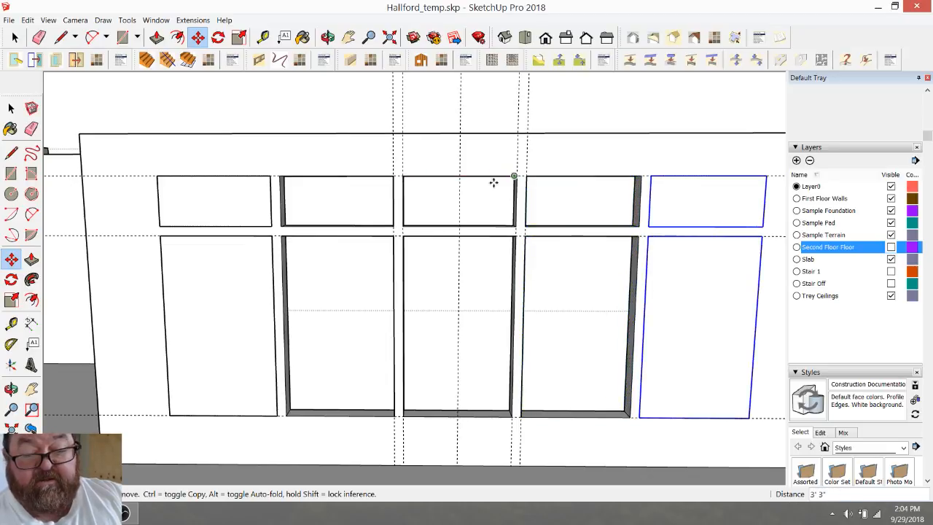
Step: Trace one vertical edge of the outermost copied transom and window outlines with lines to split them from the wall face
left_click(60, 37)
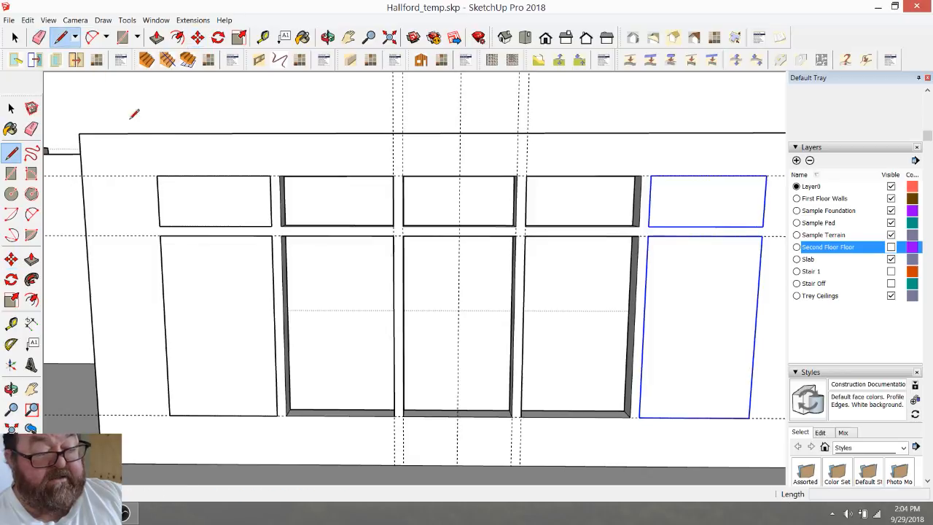
left_click(160, 235)
left_click(169, 414)
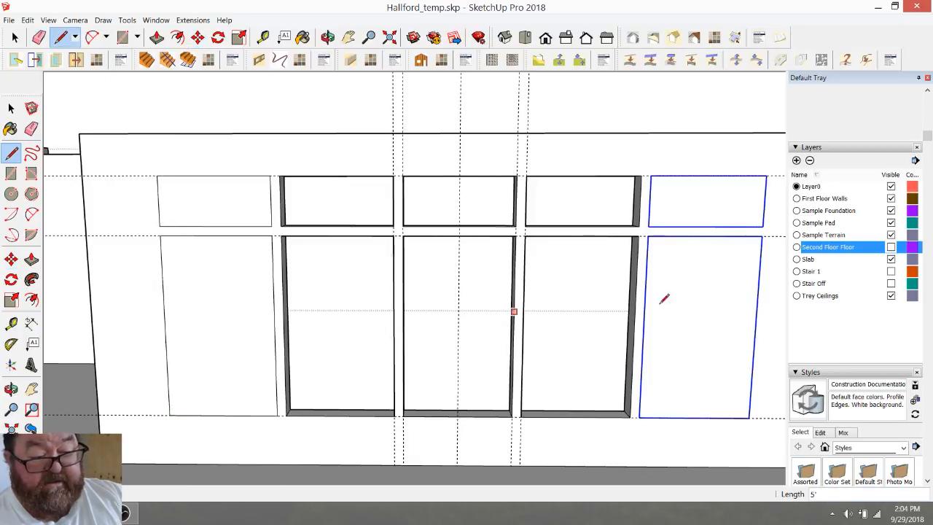
left_click(650, 176)
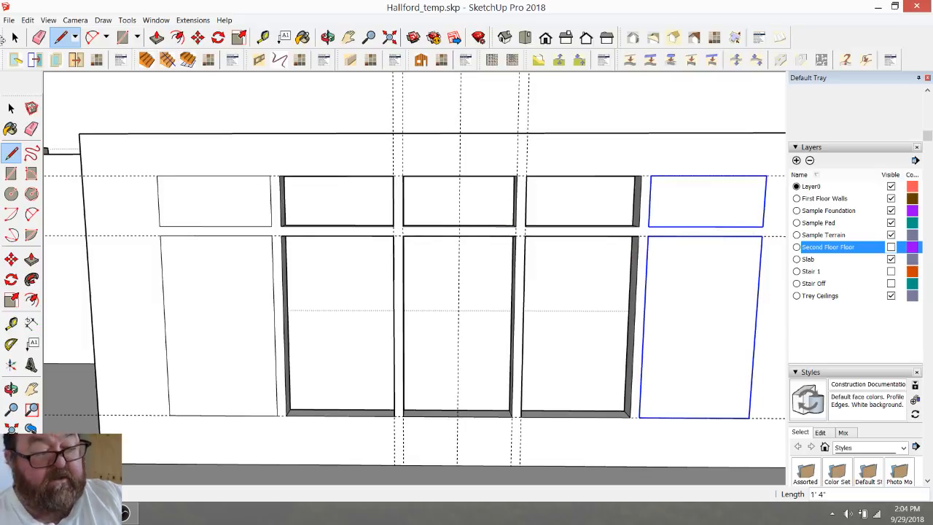
left_click(15, 40)
left_click(218, 164)
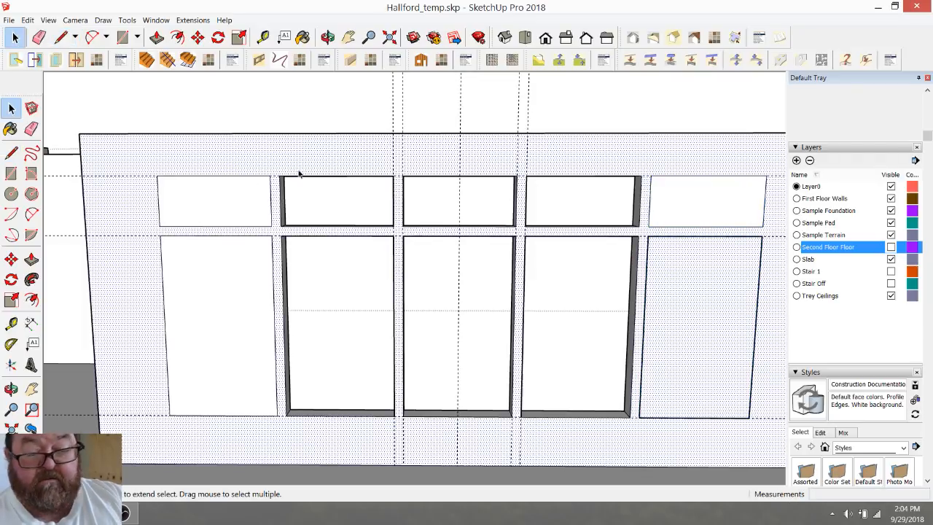
left_click(60, 38)
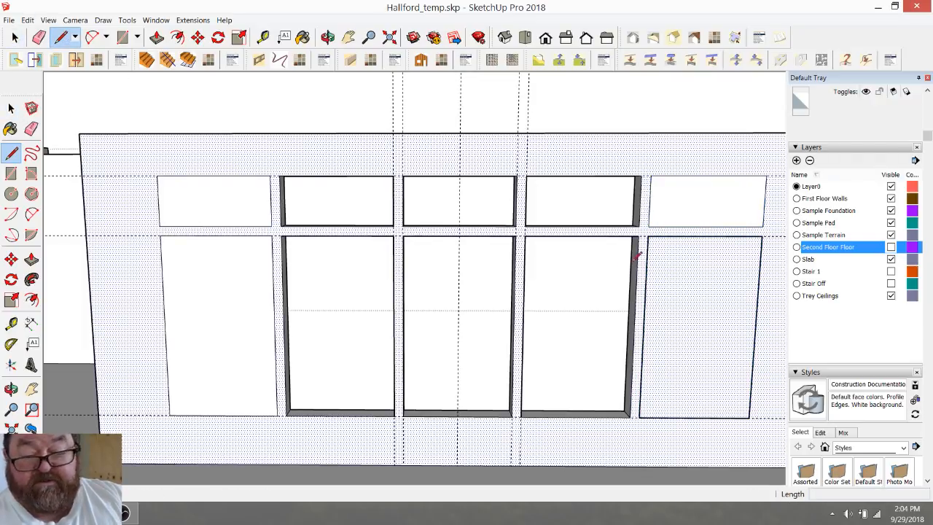
left_click(648, 235)
left_click(641, 417)
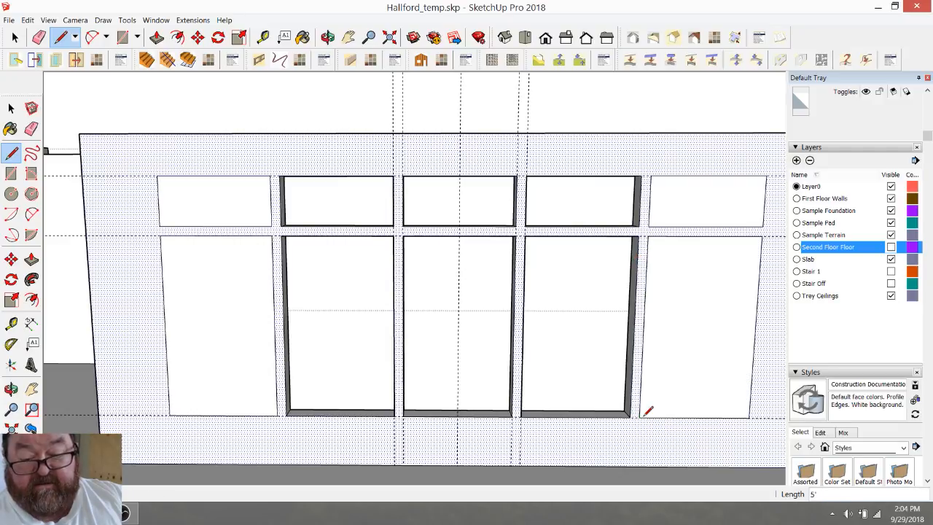
Step: Push the outermost left and right transom and window faces 6 1/2" through the wall as openings
left_click(157, 37)
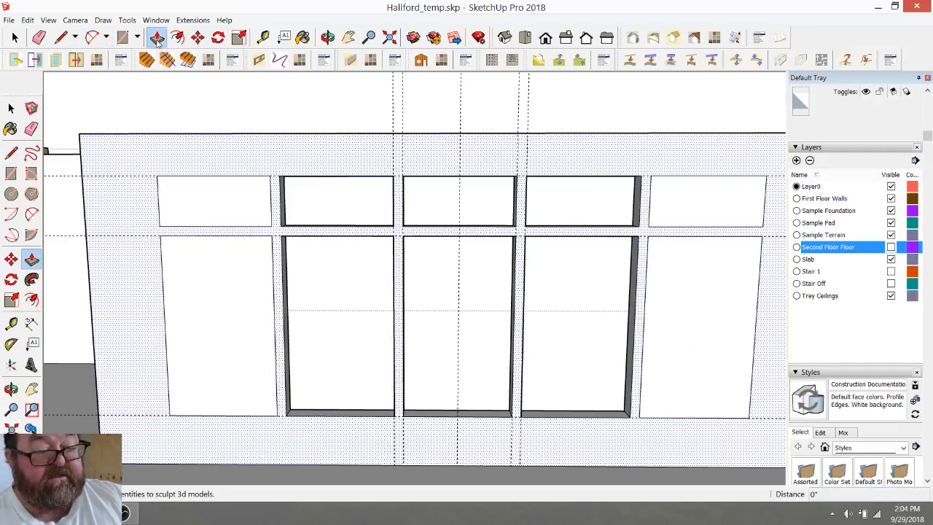
left_click(14, 38)
left_click(211, 202)
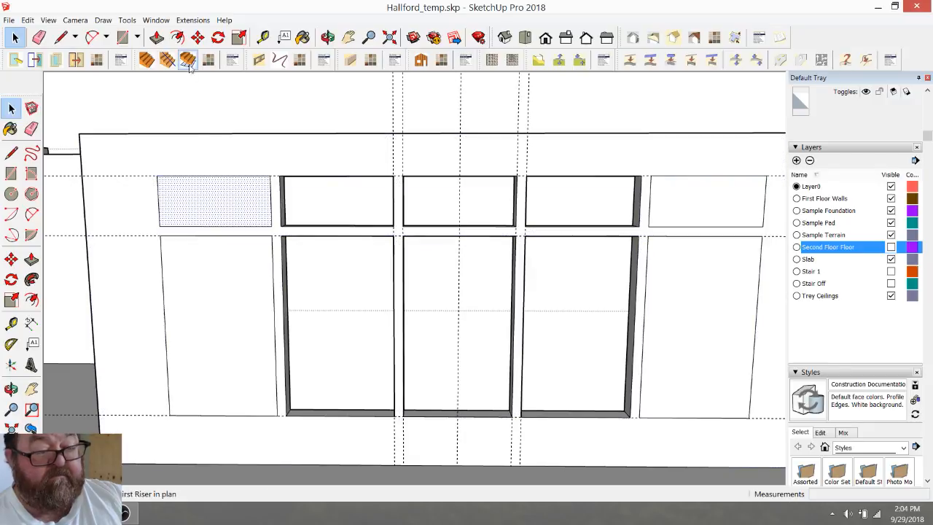
left_click(156, 37)
left_click(191, 202)
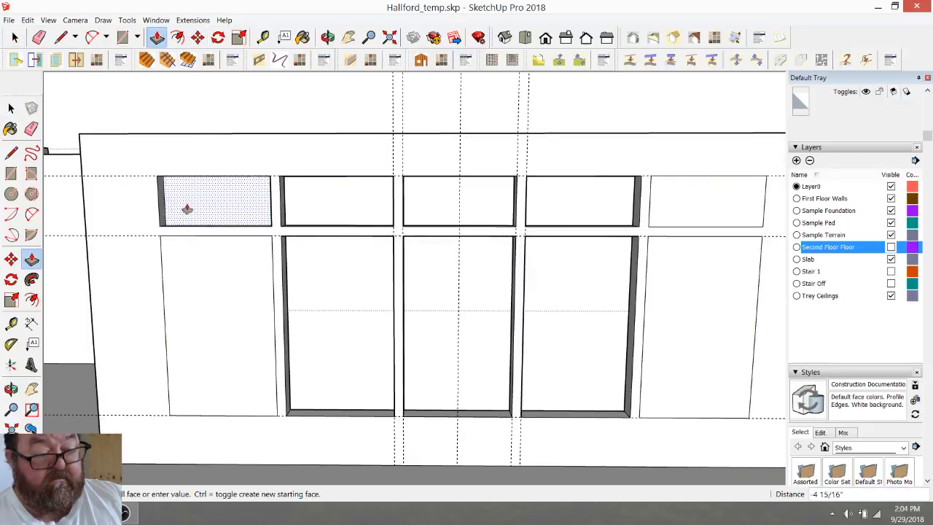
left_click(208, 211)
double_click(207, 351)
double_click(211, 349)
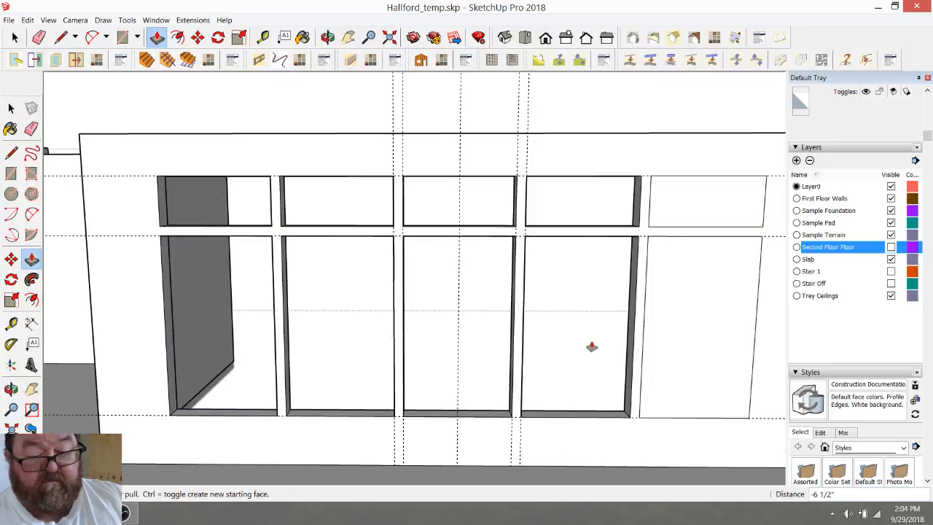
double_click(681, 310)
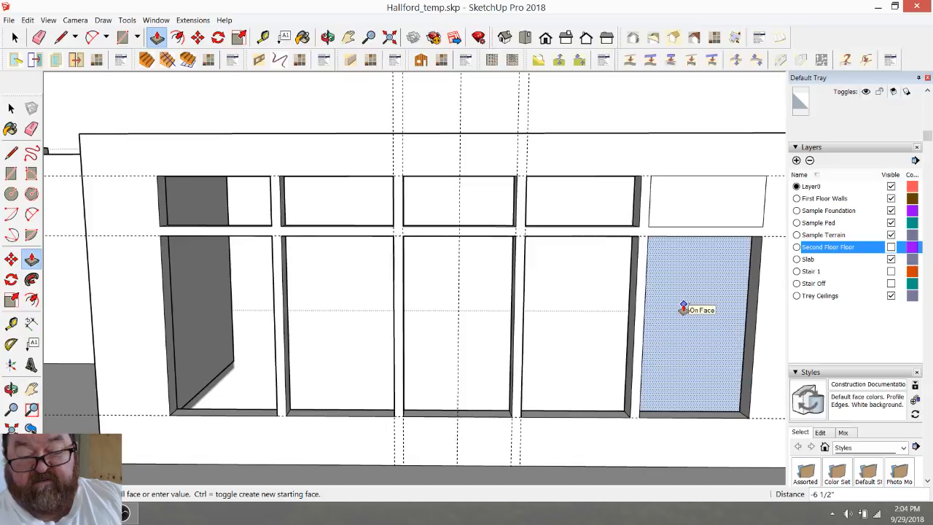
left_click(705, 204)
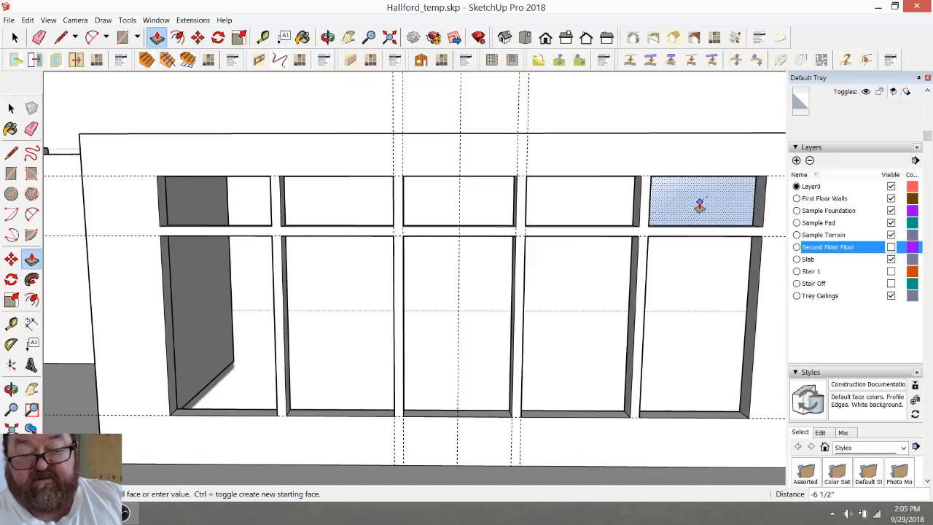
left_click(698, 207)
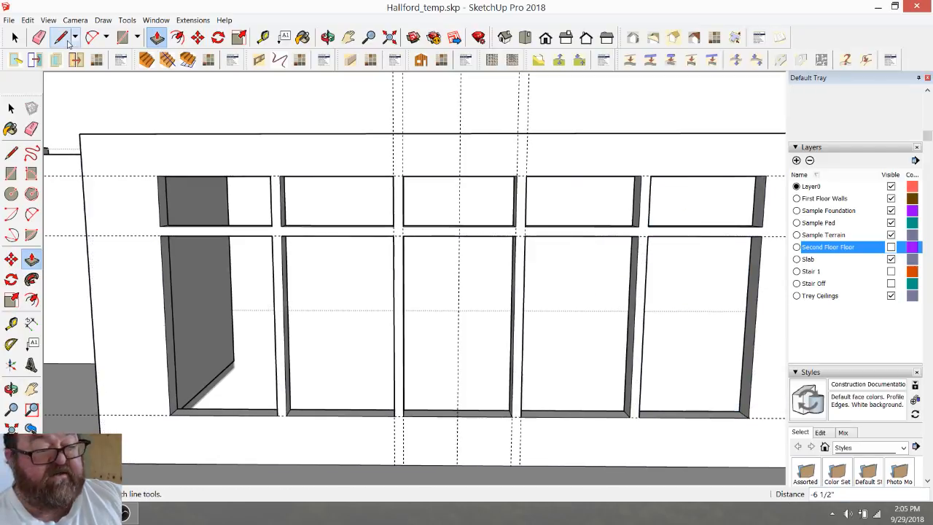
Step: Erase the vertical and horizontal guide lines around the row of transom and window openings
left_click(14, 38)
left_click(38, 38)
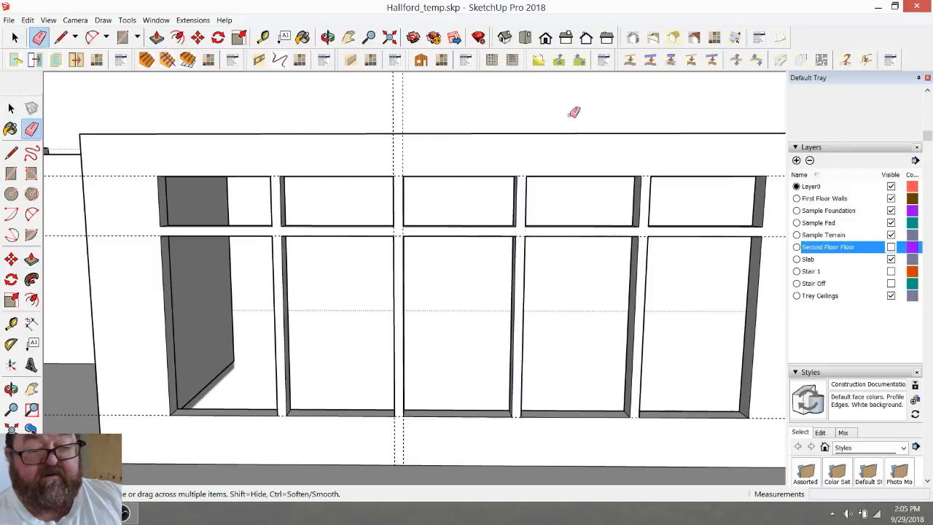
key("o")
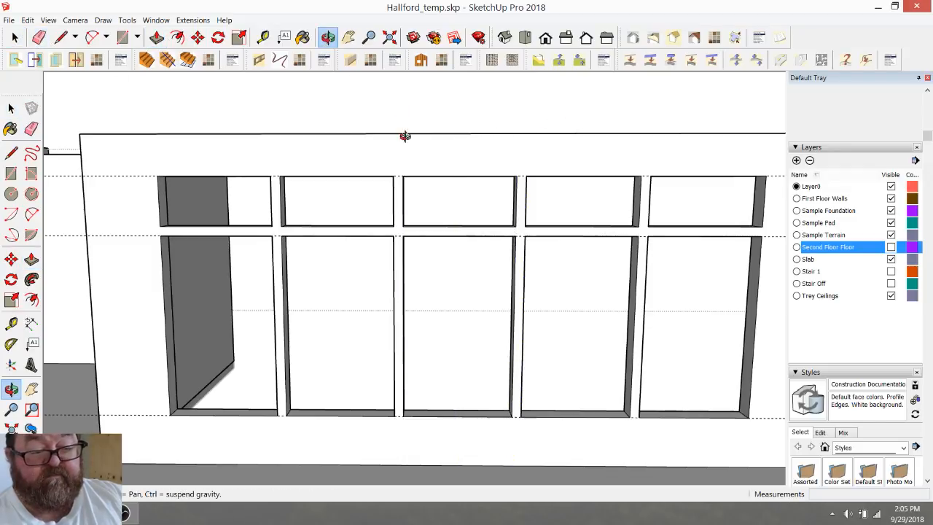
left_click_drag(405, 134, 438, 235)
left_click_drag(384, 192, 411, 197)
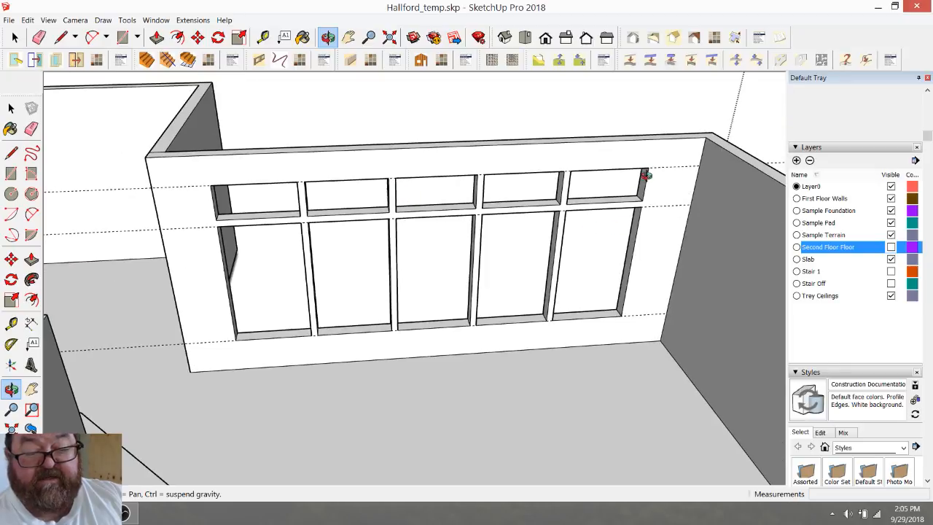
left_click(39, 37)
left_click(194, 186)
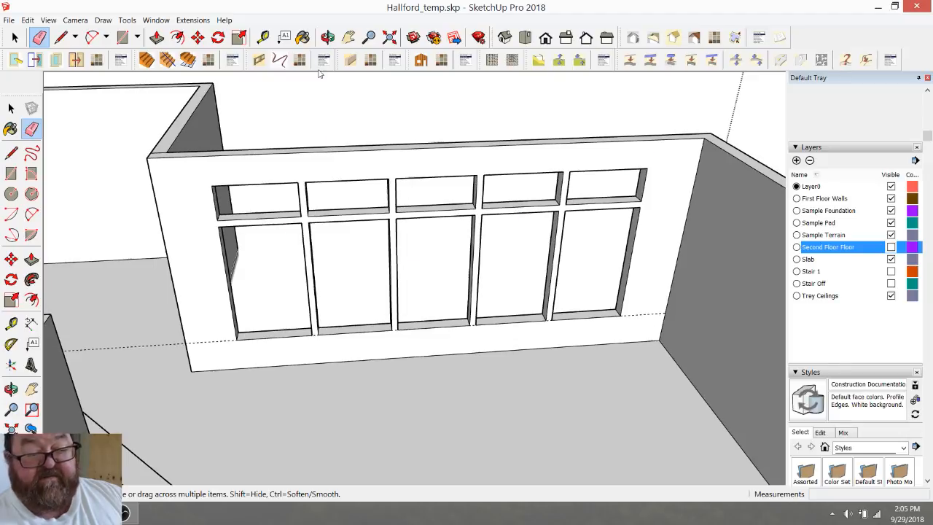
left_click(328, 37)
left_click_drag(364, 146, 550, 274)
left_click(38, 37)
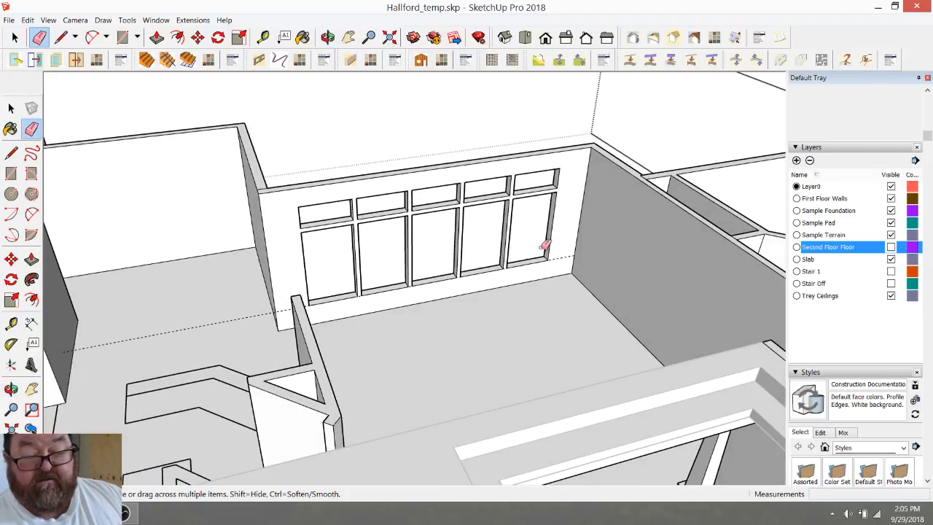
scroll(361, 216, "up", 5)
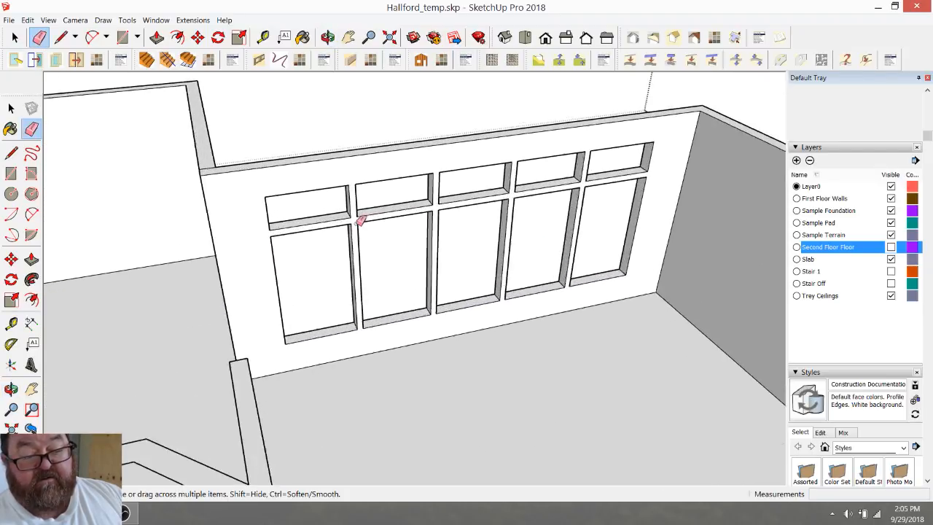
Step: Measure the window wall's height from its base edge to its top edge
left_click(264, 37)
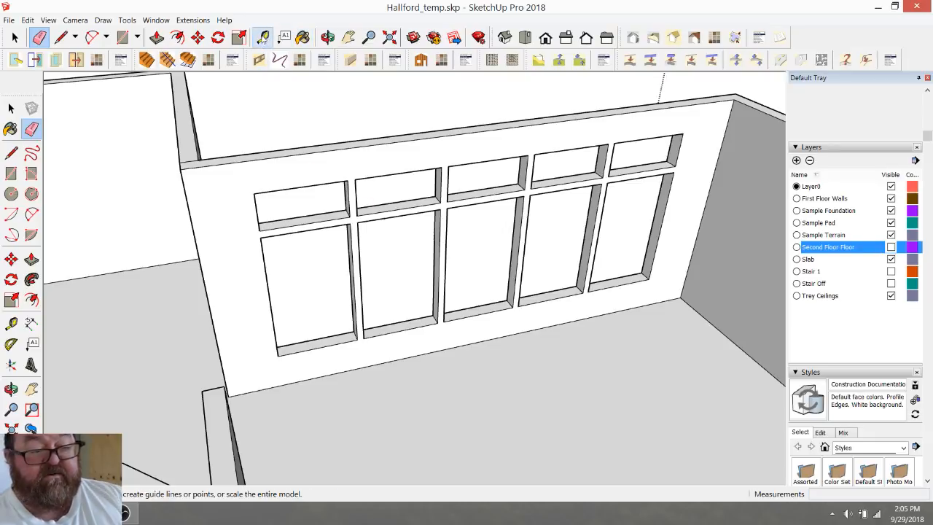
left_click(432, 353)
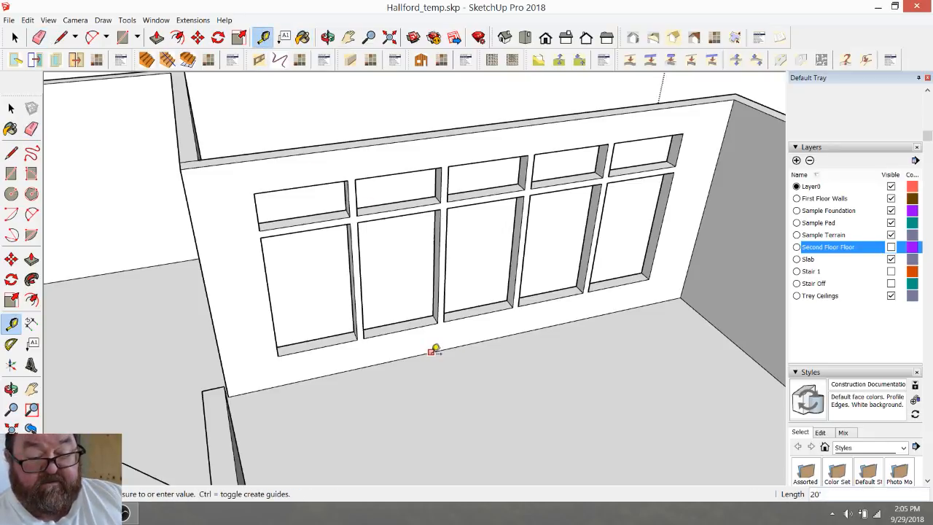
left_click(459, 126)
middle_click_drag(448, 294, 354, 277)
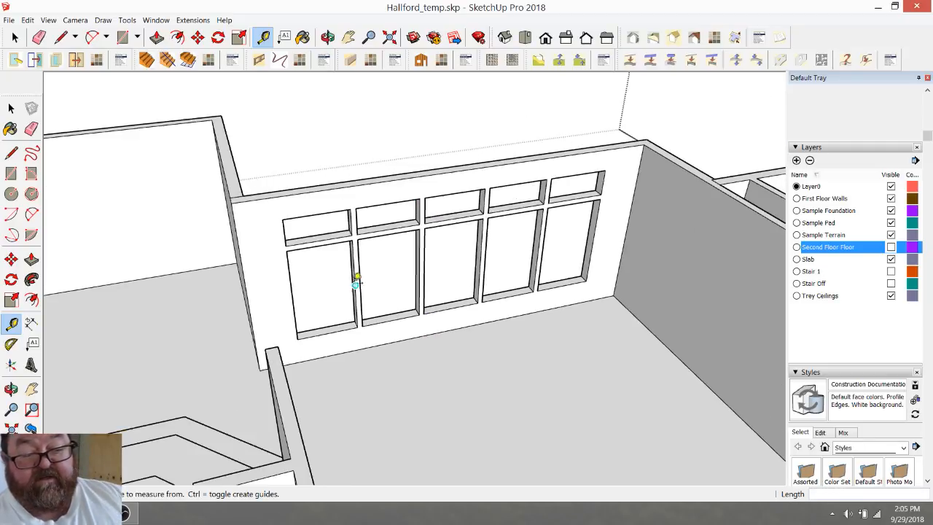
Step: Examine the finished transom and window openings in the end wall from inside the room and from outside the house
left_click(328, 38)
left_click_drag(445, 292, 474, 296)
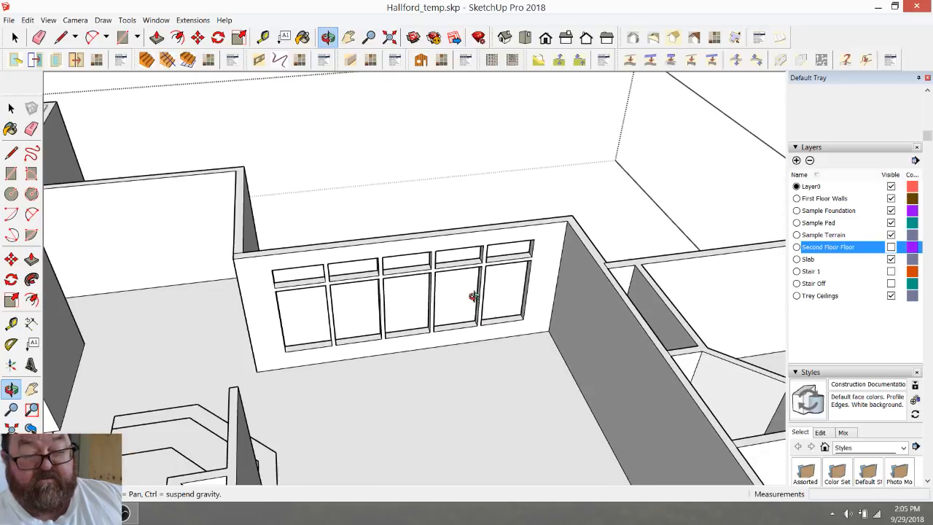
left_click_drag(522, 349, 399, 239)
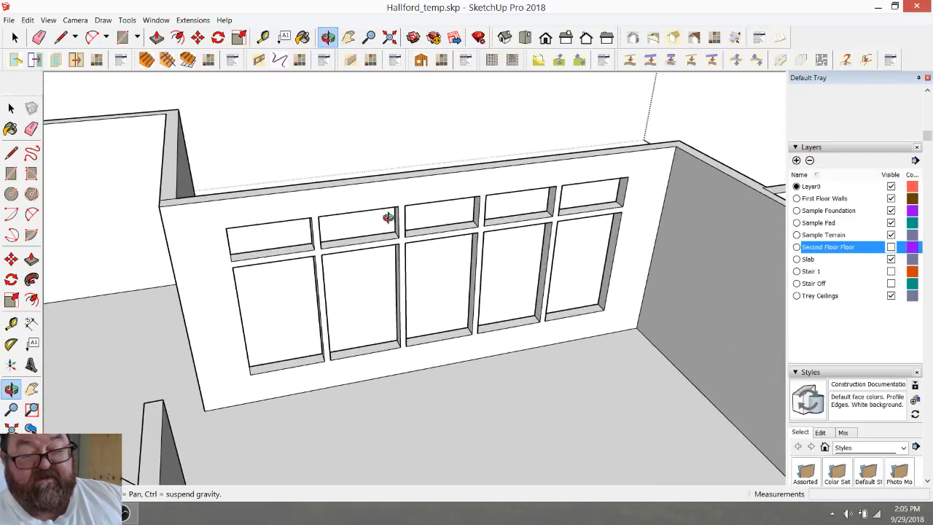
left_click_drag(477, 338, 400, 275)
left_click_drag(386, 306, 375, 331)
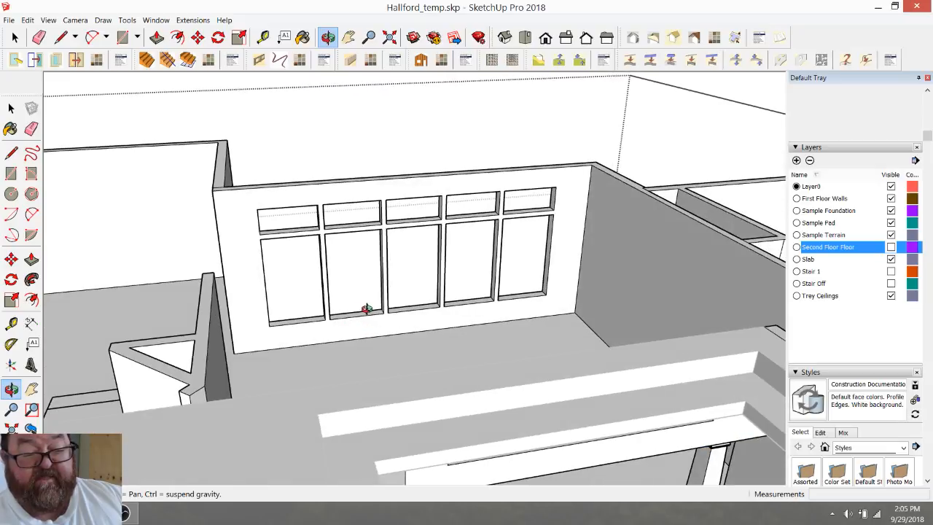
scroll(372, 301, "up", 3)
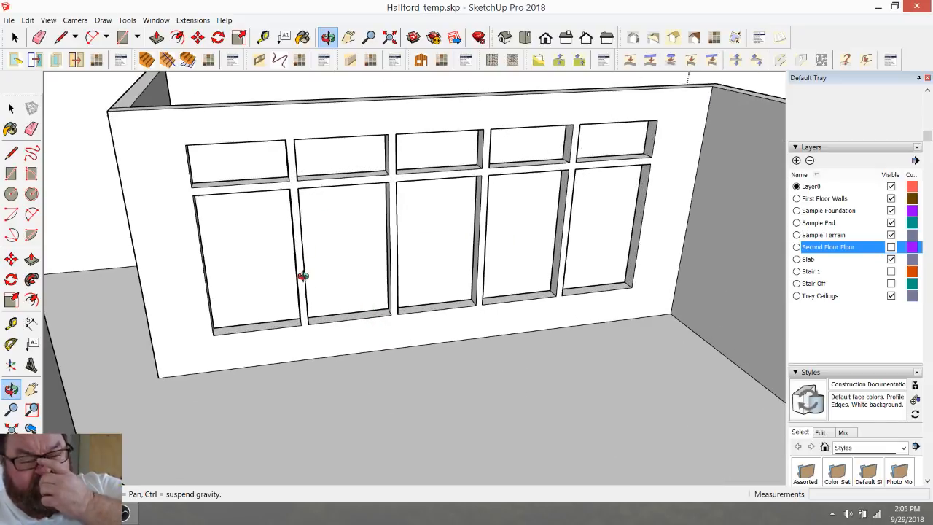
scroll(381, 221, "down", 3)
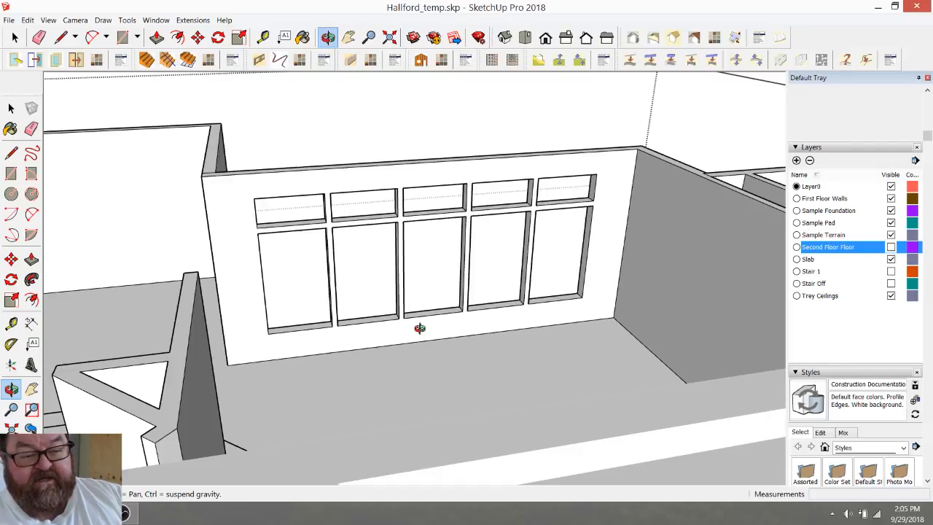
left_click_drag(421, 328, 358, 188)
scroll(344, 290, "down", 3)
left_click_drag(340, 314, 635, 400)
left_click_drag(350, 375, 544, 362)
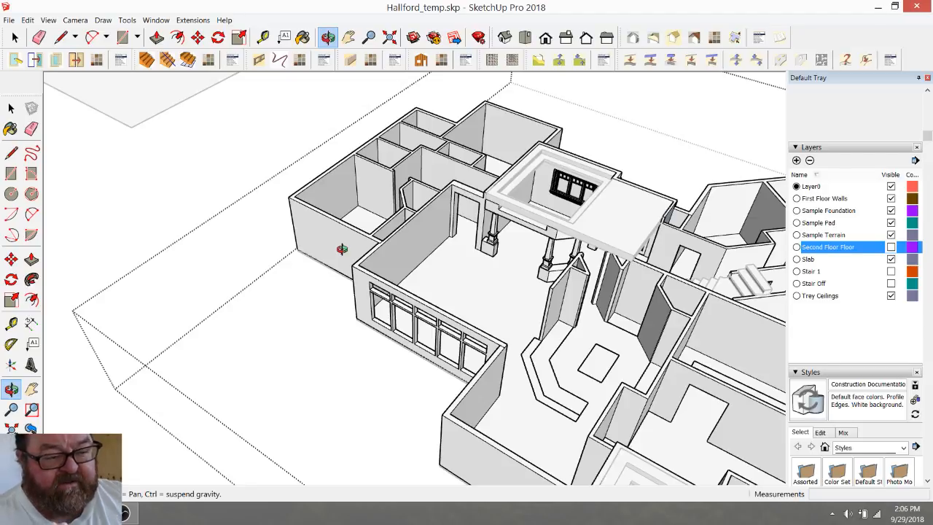
Step: Switch to the web browser, search the web for "amazon" and open the Amazon website from the results
key("alt+Tab")
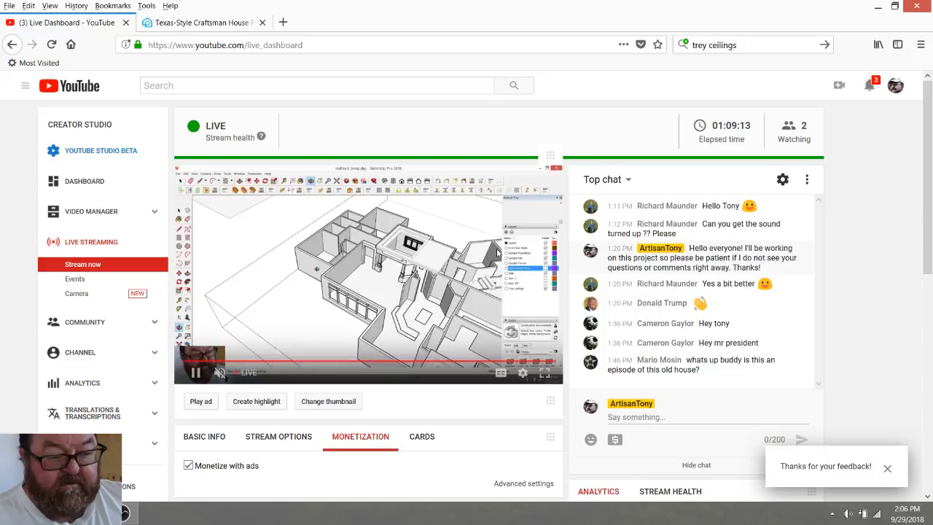
left_click(748, 42)
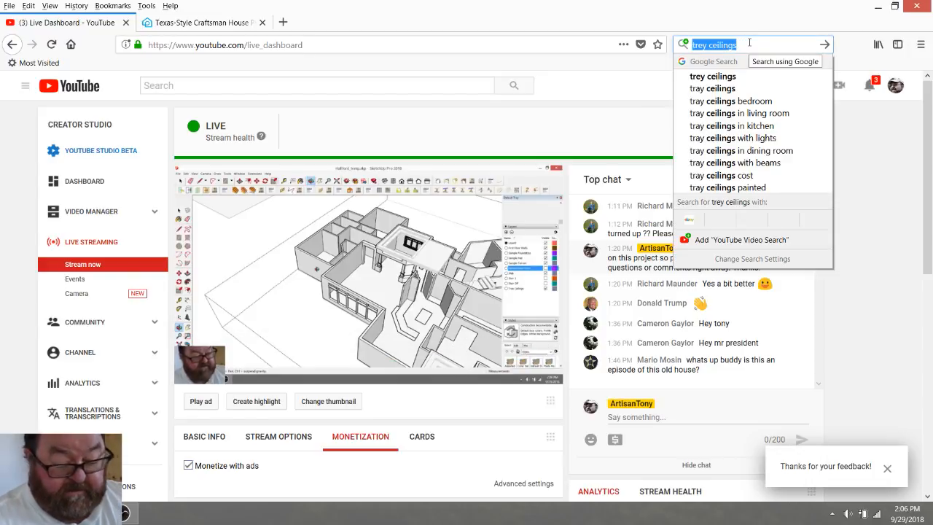
type("amazon")
key("Return")
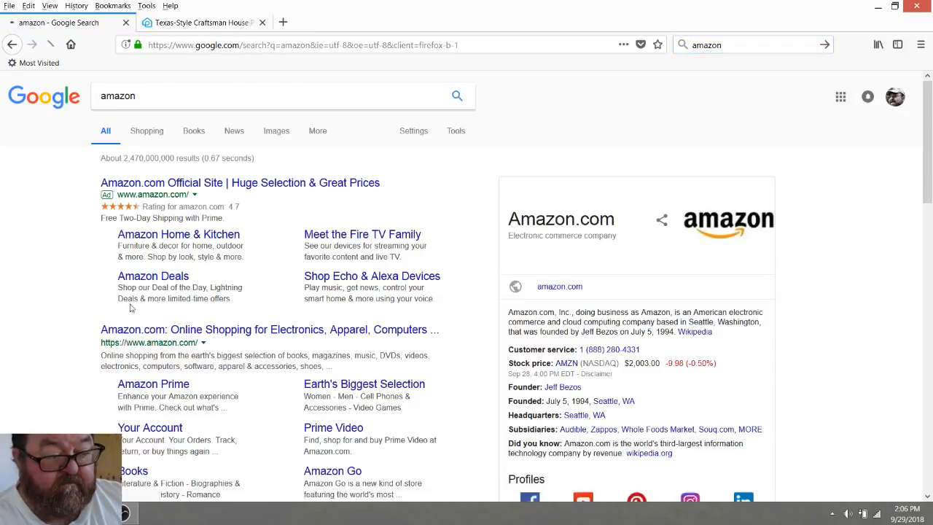
left_click(129, 330)
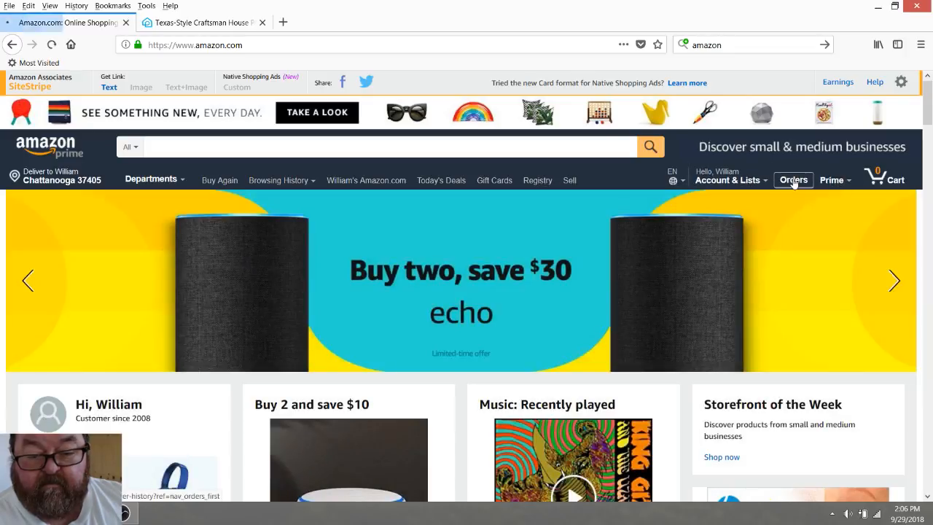
Step: Open the order history and check the delivery tracking of the AV to HDMI adapter order
left_click(794, 181)
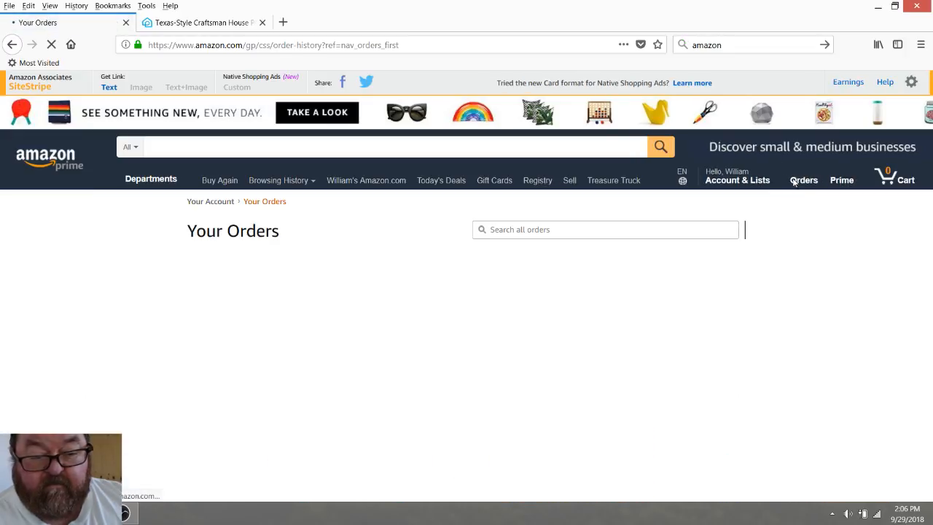
scroll(234, 326, "down", 2)
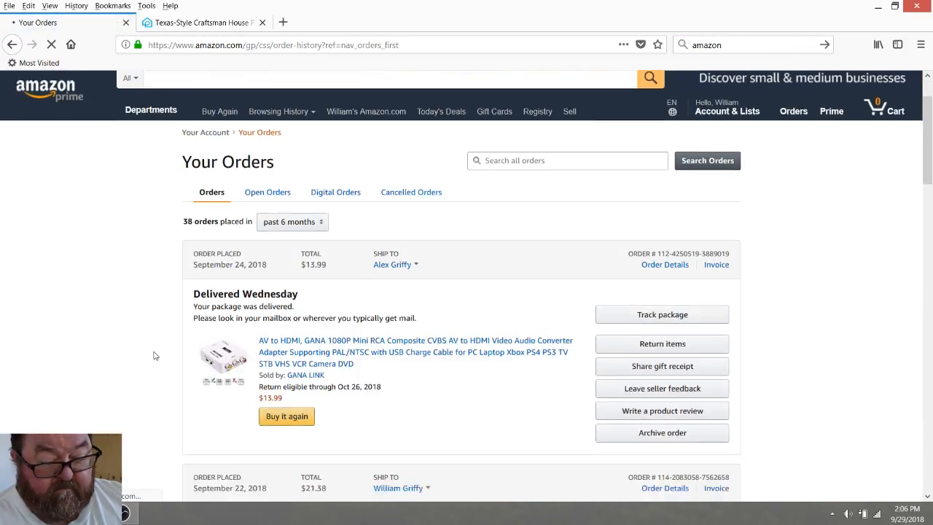
left_click(633, 263)
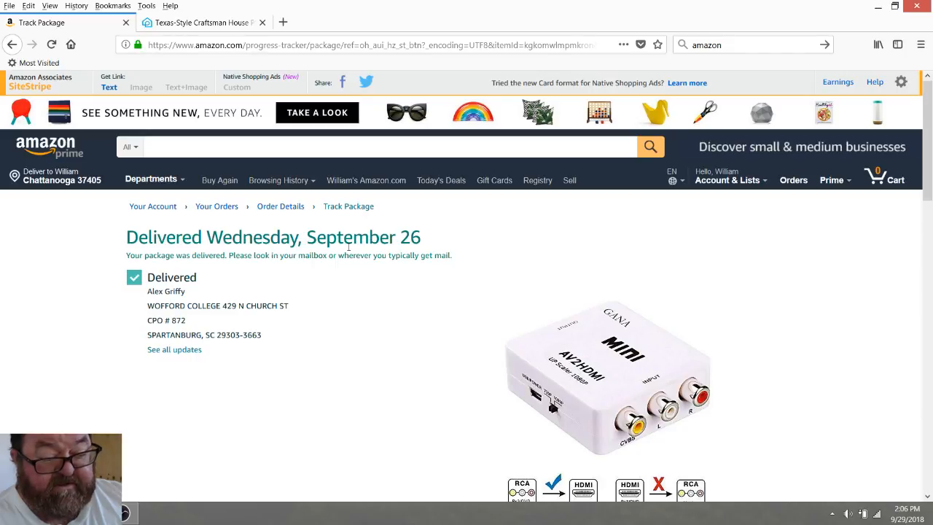
scroll(388, 334, "down", 1)
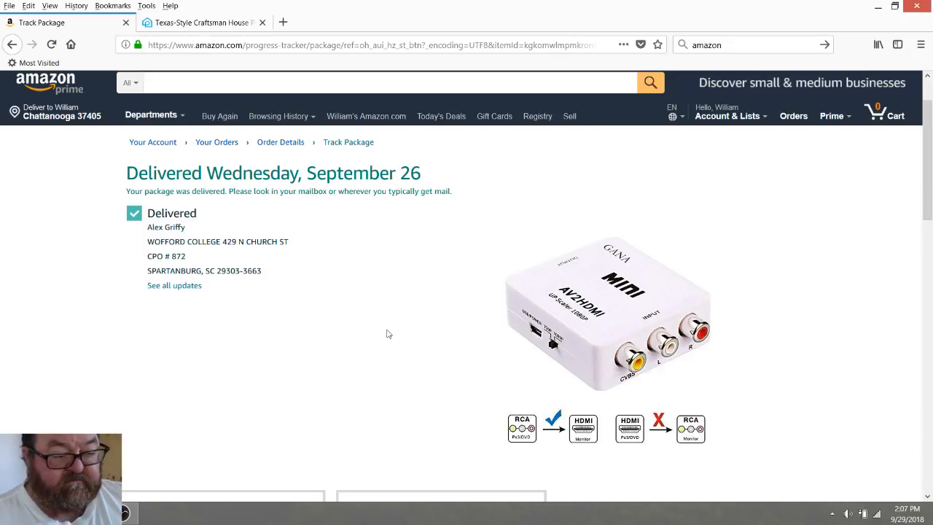
Step: Bring up the Texas-style Craftsman house plan page and examine its large interior photo
left_click(183, 21)
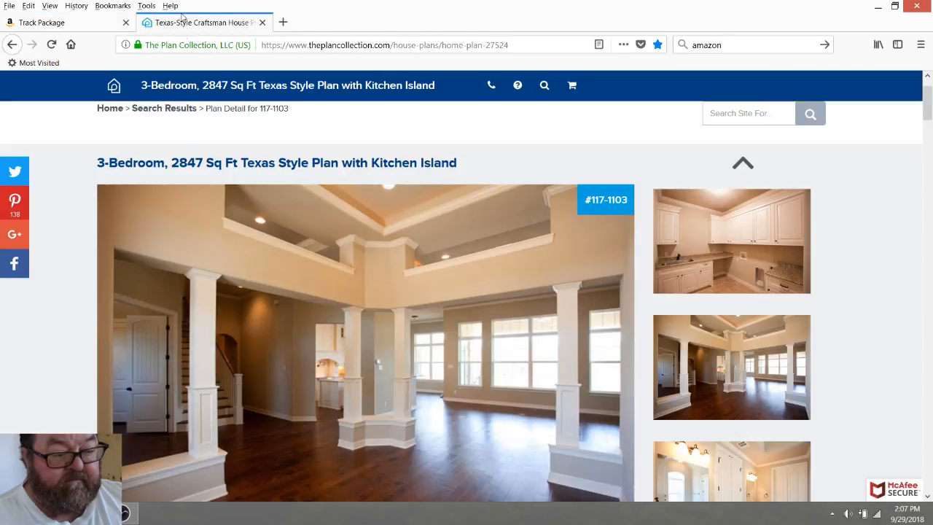
scroll(203, 189, "down", 1)
scroll(205, 188, "up", 2)
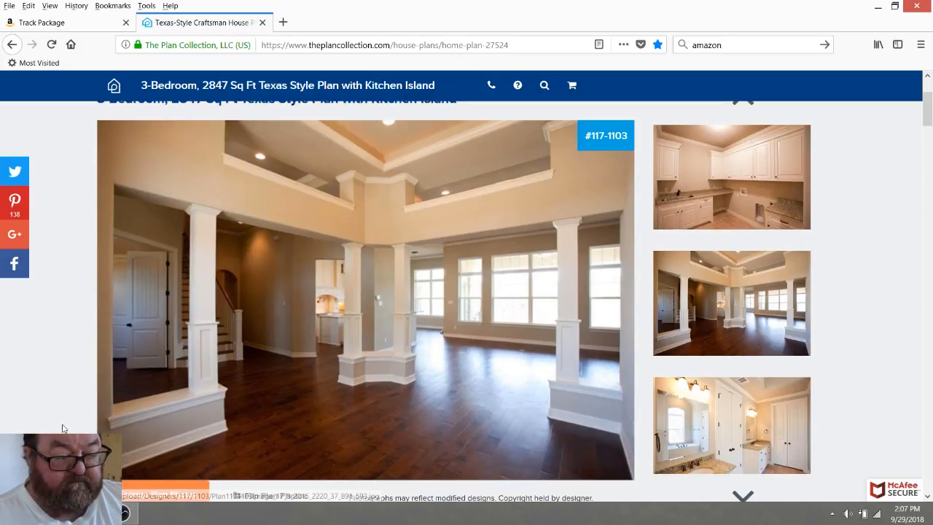
Step: Switch back to SketchUp and examine the window wall and the room behind it from outside the house
left_click(94, 514)
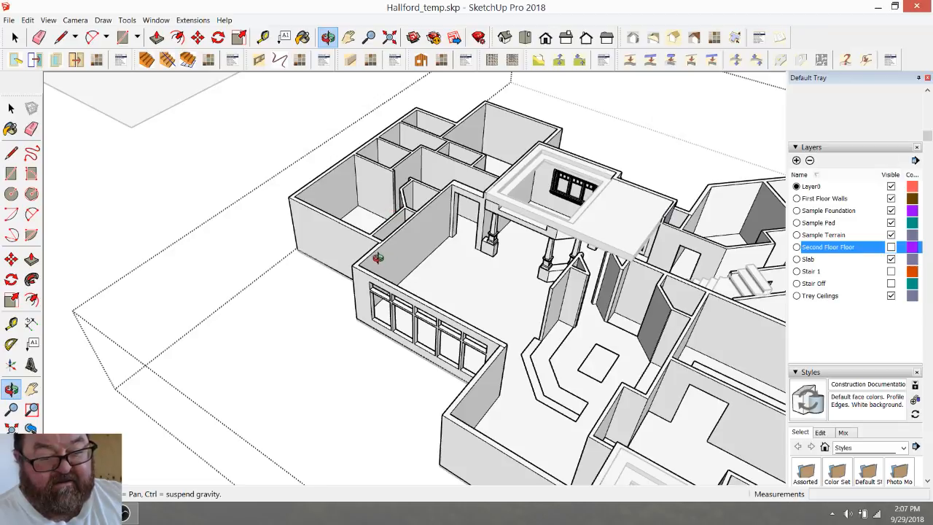
scroll(346, 262, "down", 3)
left_click_drag(344, 265, 496, 224)
scroll(494, 220, "up", 4)
left_click_drag(387, 325, 330, 316)
scroll(274, 219, "up", 4)
left_click_drag(271, 313, 329, 287)
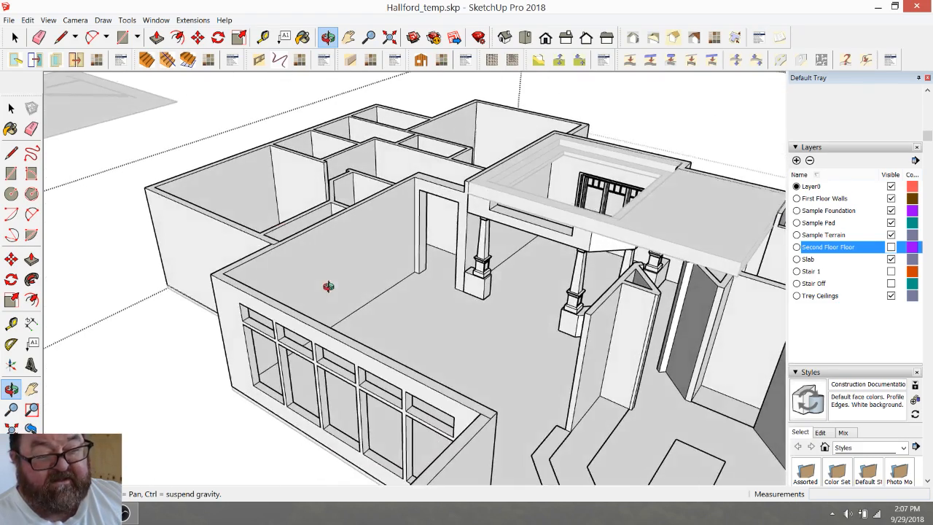
Step: Recheck the reference interior photo and examine the model's window wall, tray ceiling and columns against it
left_click(139, 514)
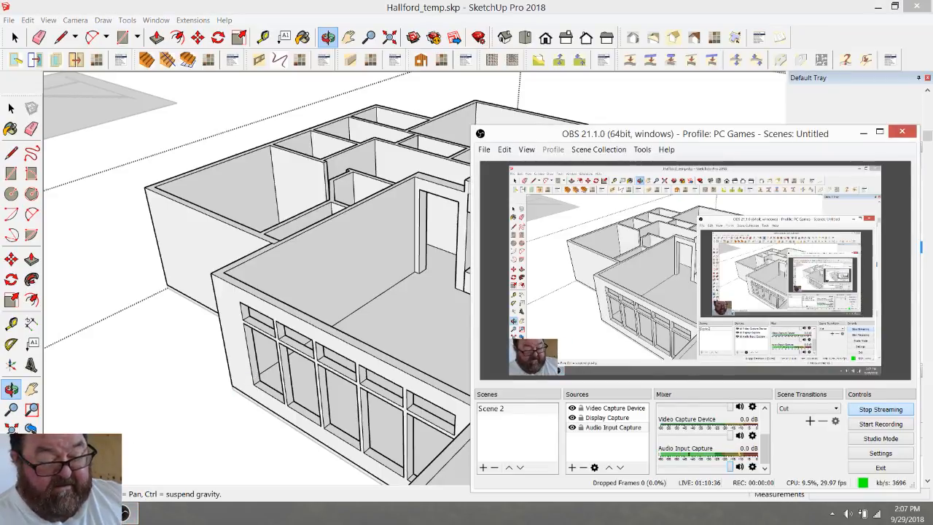
key("alt+Tab")
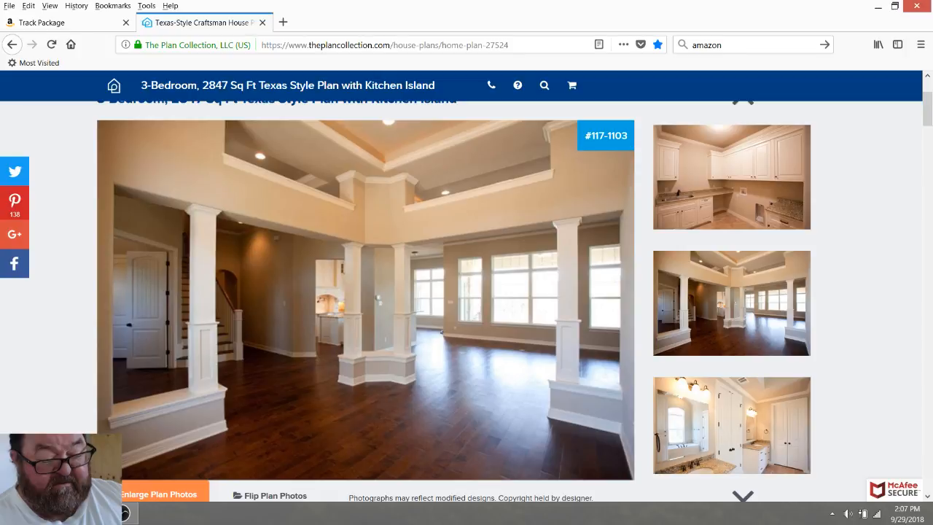
key("alt+Tab")
scroll(219, 328, "down", 4)
middle_click_drag(216, 333, 335, 325)
scroll(325, 307, "up", 4)
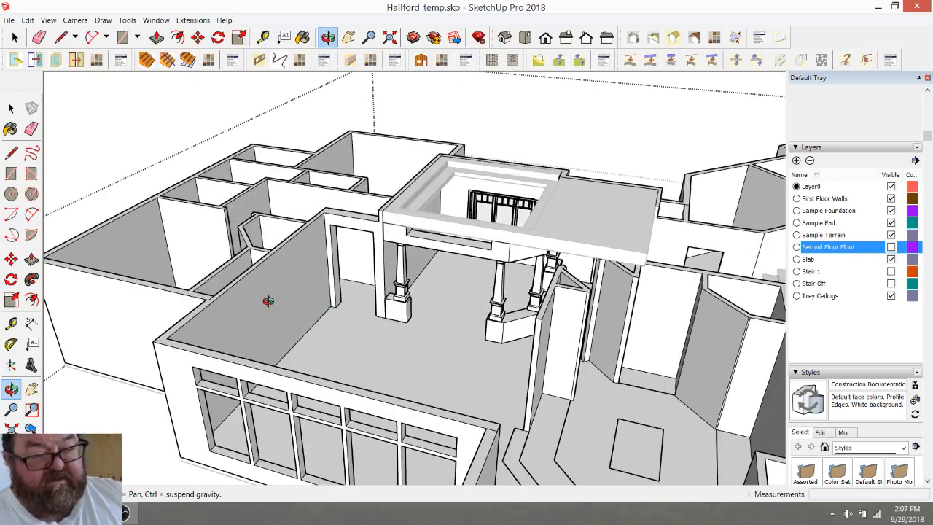
scroll(257, 305, "down", 2)
scroll(253, 357, "up", 3)
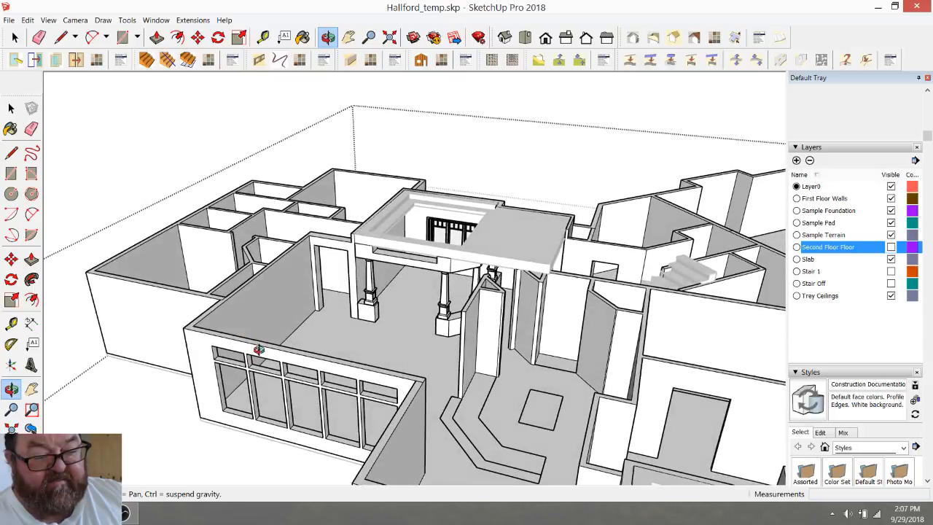
scroll(234, 341, "down", 2)
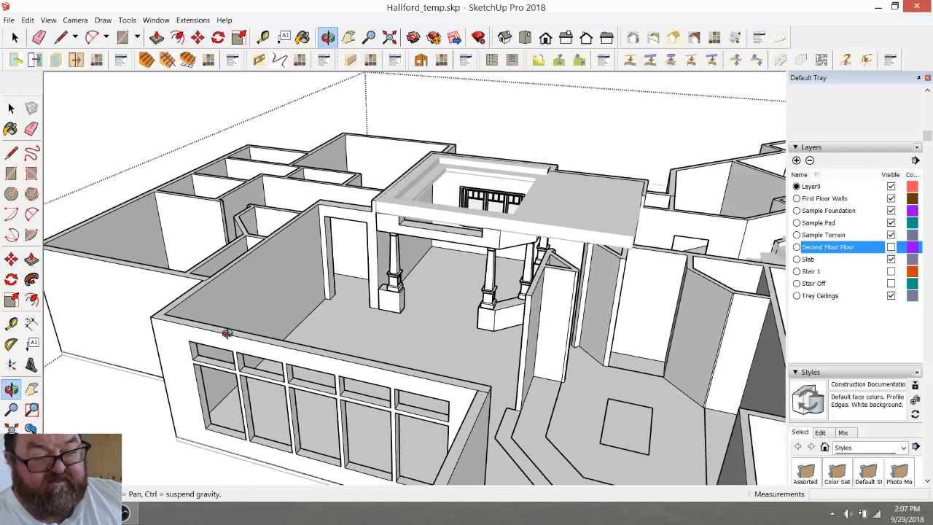
middle_click_drag(244, 282, 364, 389)
scroll(381, 325, "up", 3)
middle_click_drag(329, 364, 379, 330)
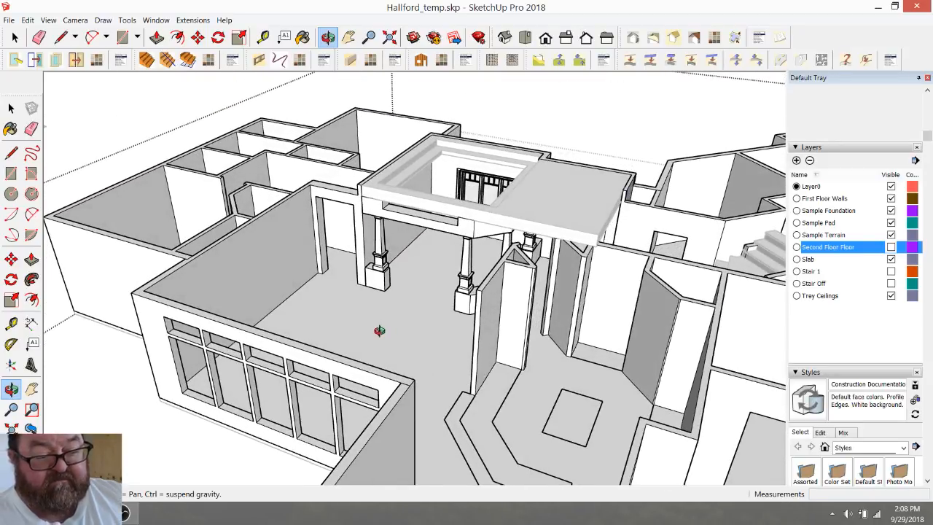
middle_click_drag(347, 289, 405, 249)
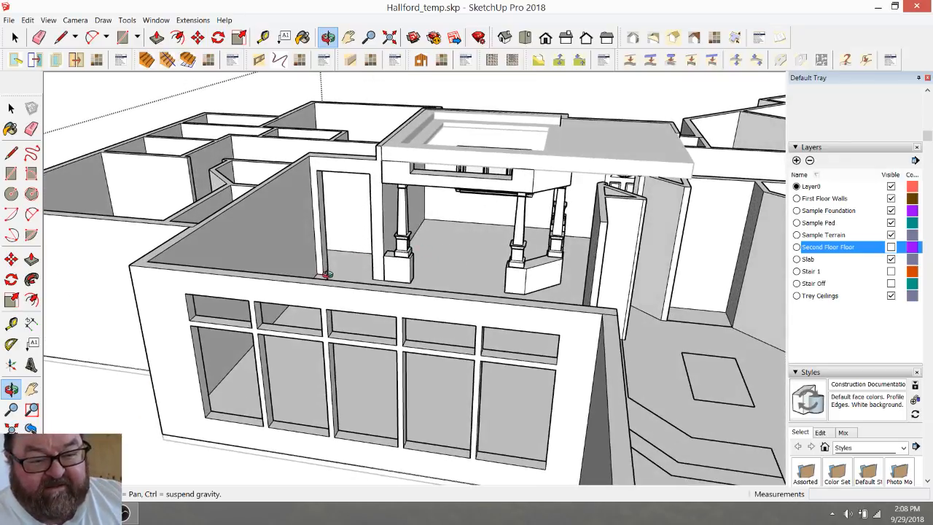
middle_click_drag(340, 296, 346, 360)
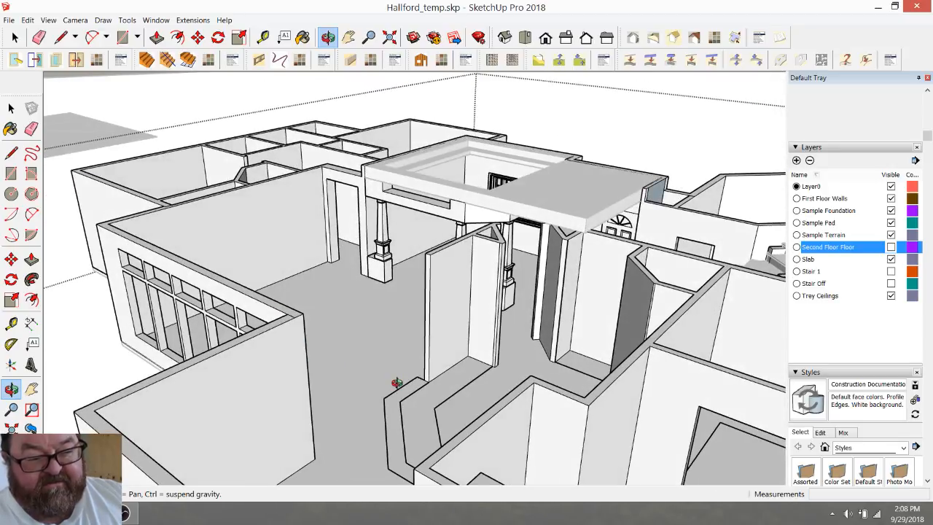
middle_click_drag(204, 341, 374, 320)
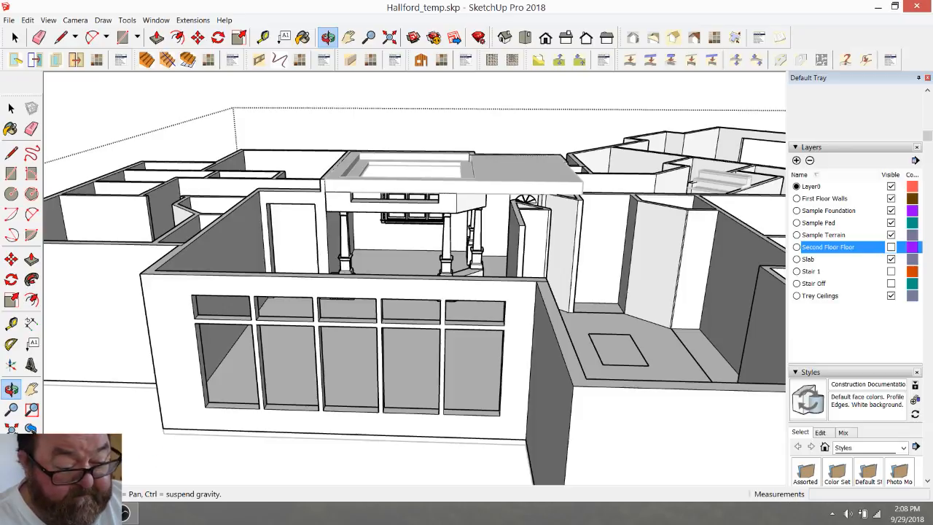
Step: Examine the ceiling, beams and columns in the house plan's interior photo in the browser and return to SketchUp
key("alt+Tab")
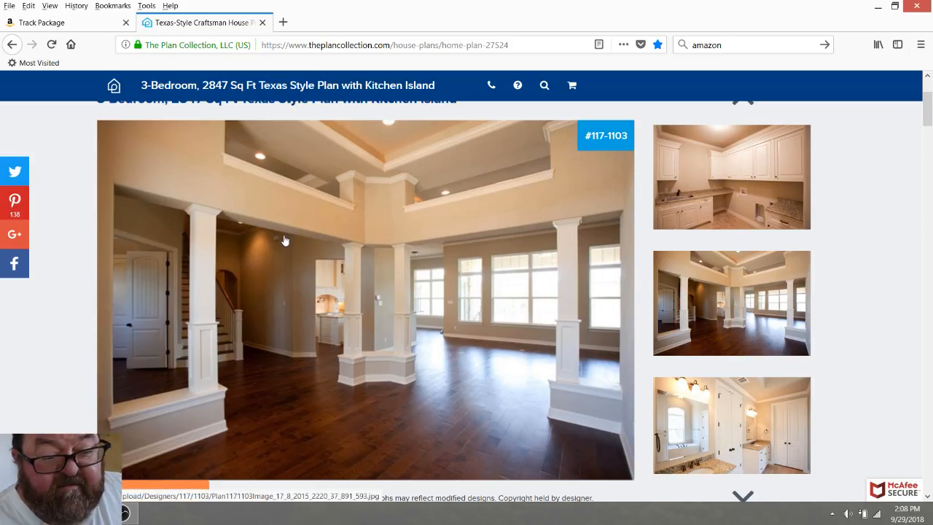
scroll(390, 201, "up", 2)
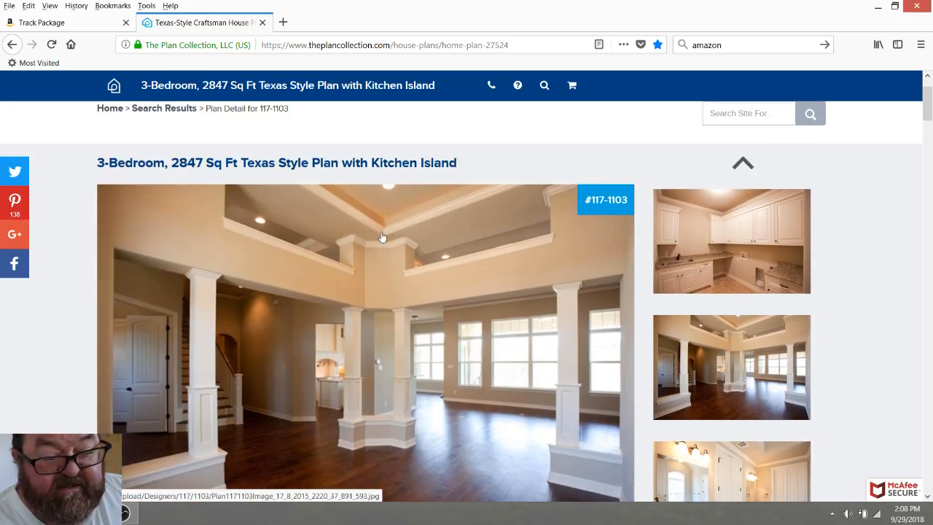
scroll(382, 237, "down", 2)
key("alt+Tab")
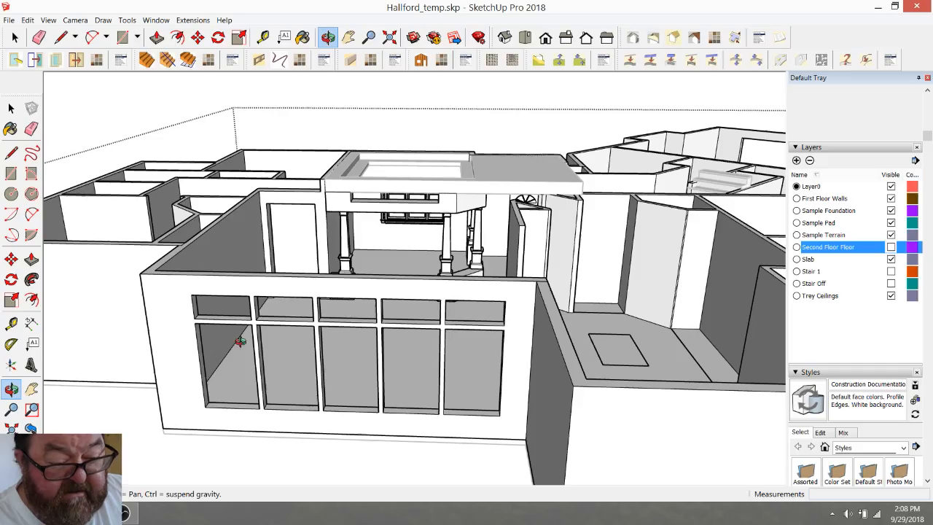
Step: Examine the tray ceiling, columns and adjoining rooms of the house model from above and from closer angles
left_click_drag(324, 273, 357, 328)
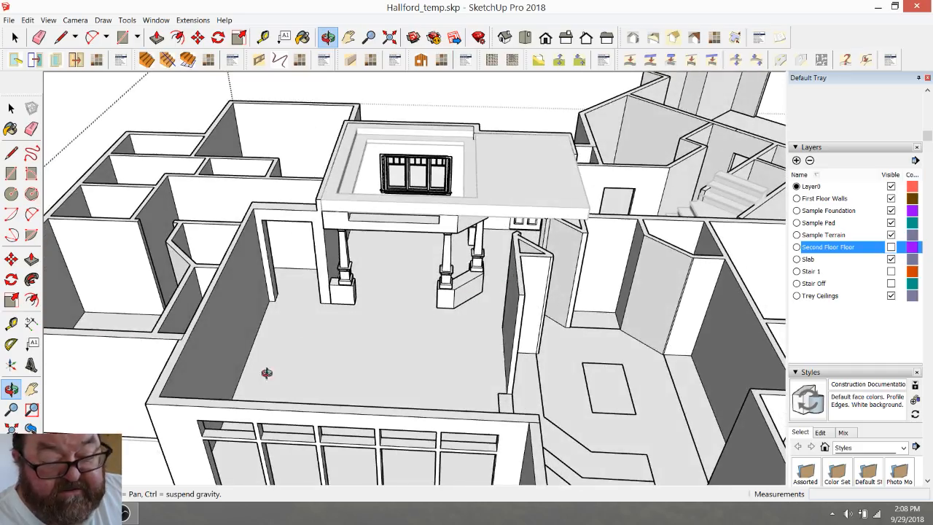
left_click(124, 512)
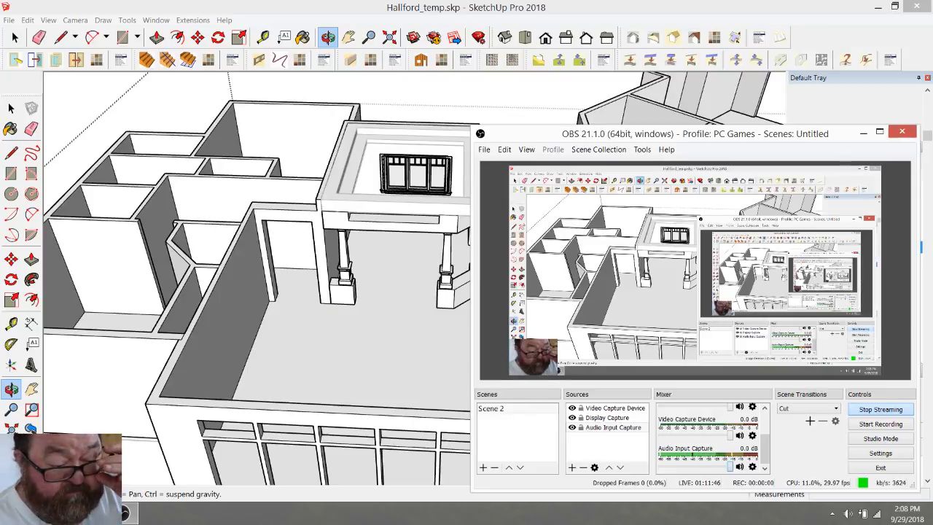
left_click(332, 301)
left_click_drag(300, 260, 294, 316)
left_click_drag(425, 260, 170, 291)
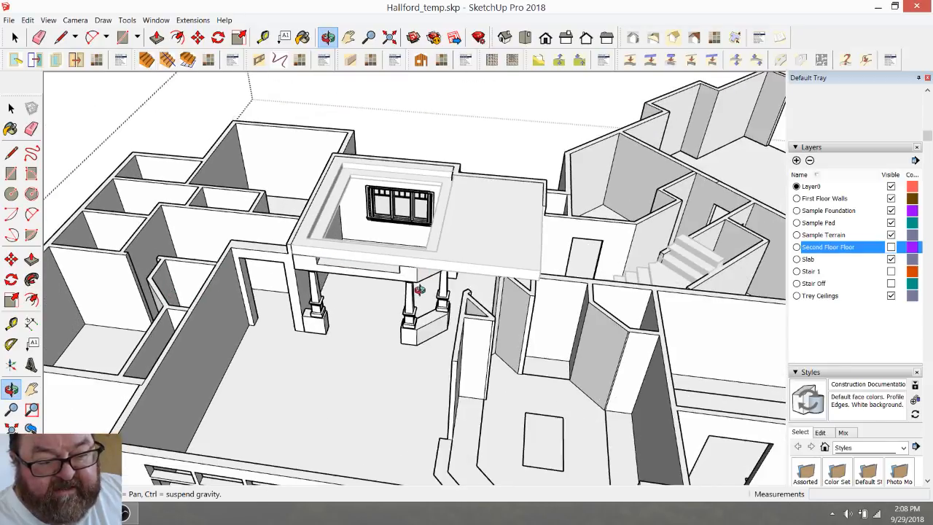
scroll(420, 288, "up", 2)
middle_click_drag(426, 258, 471, 181)
scroll(393, 238, "down", 3)
middle_click_drag(394, 238, 421, 255)
left_click_drag(342, 247, 377, 282)
scroll(430, 252, "up", 5)
left_click_drag(237, 274, 264, 275)
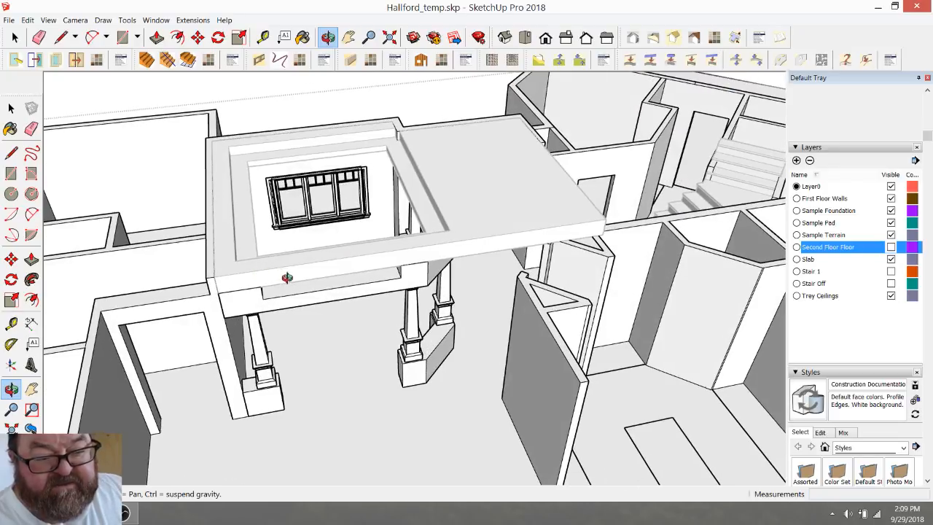
scroll(378, 267, "down", 8)
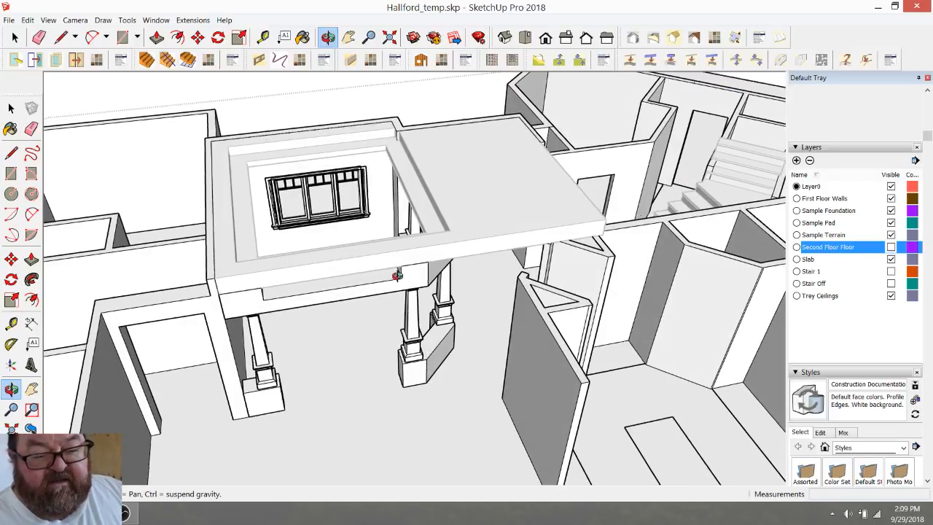
scroll(364, 376, "up", 3)
scroll(364, 376, "up", 8)
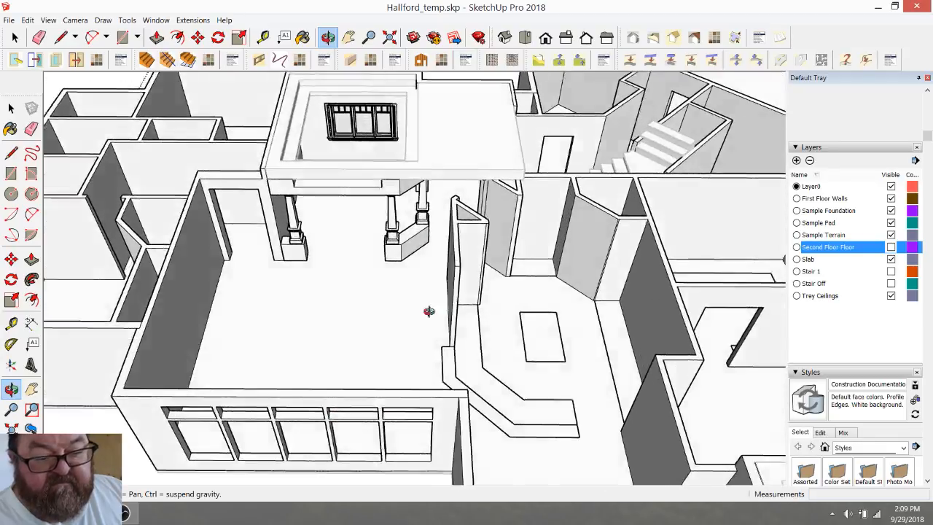
left_click_drag(429, 311, 379, 308)
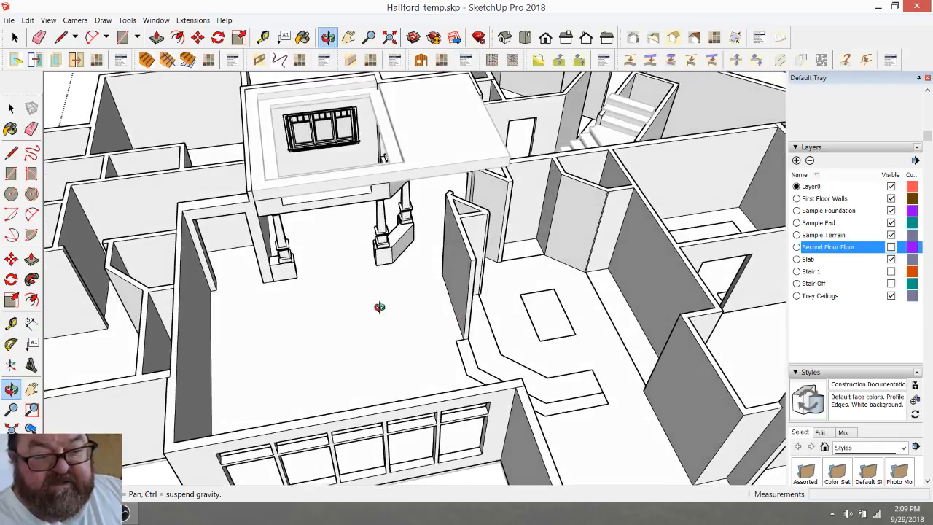
left_click(139, 512)
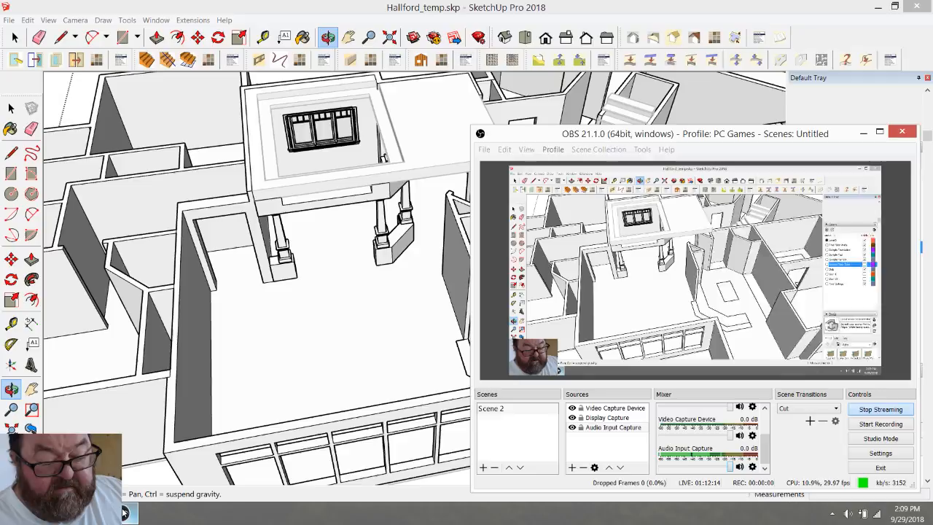